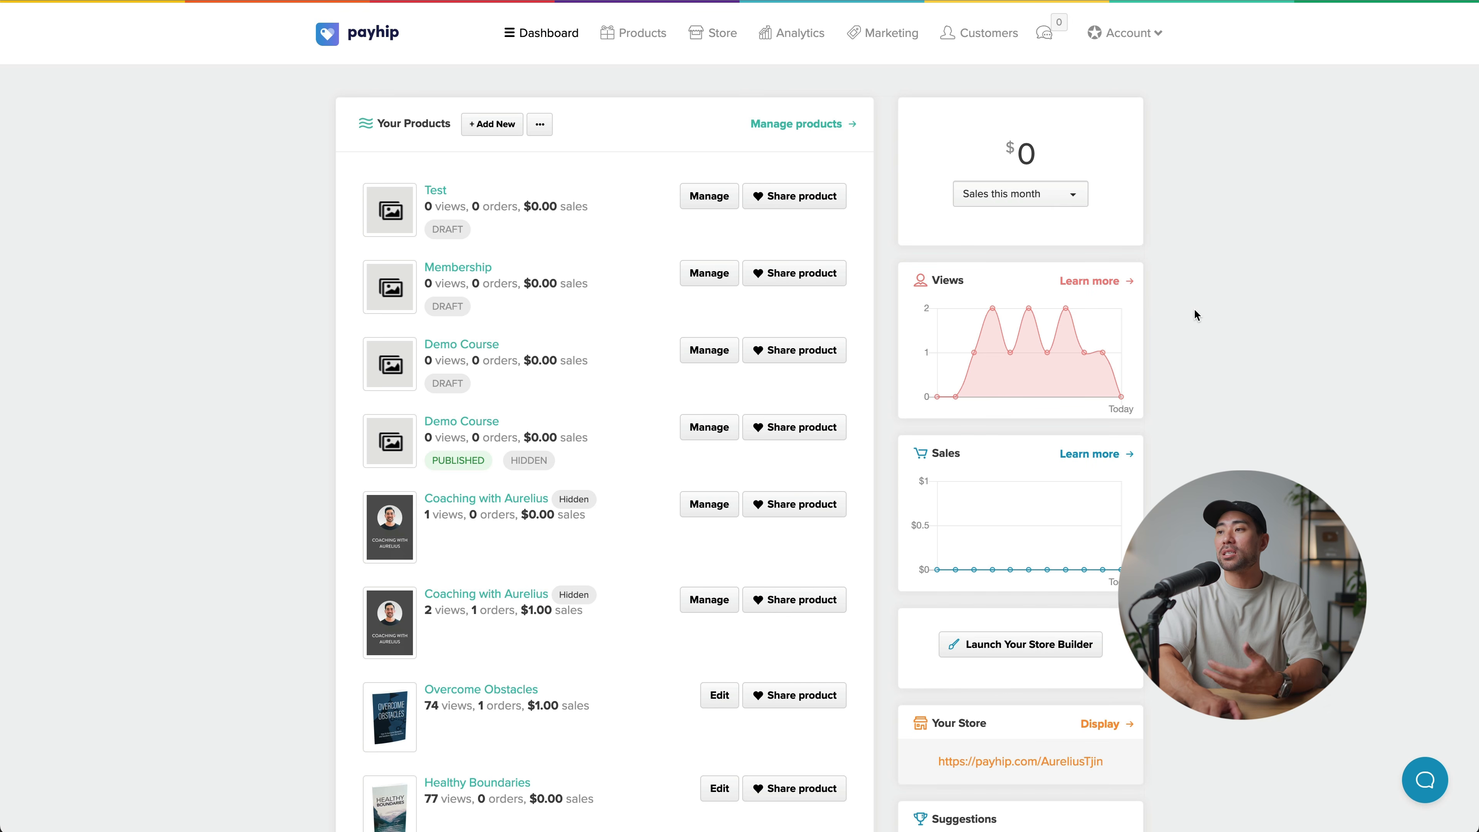
Step: Review the dashboard's sales summary, views and sales charts, product list and recent transactions
left_click(1073, 196)
left_click(1074, 196)
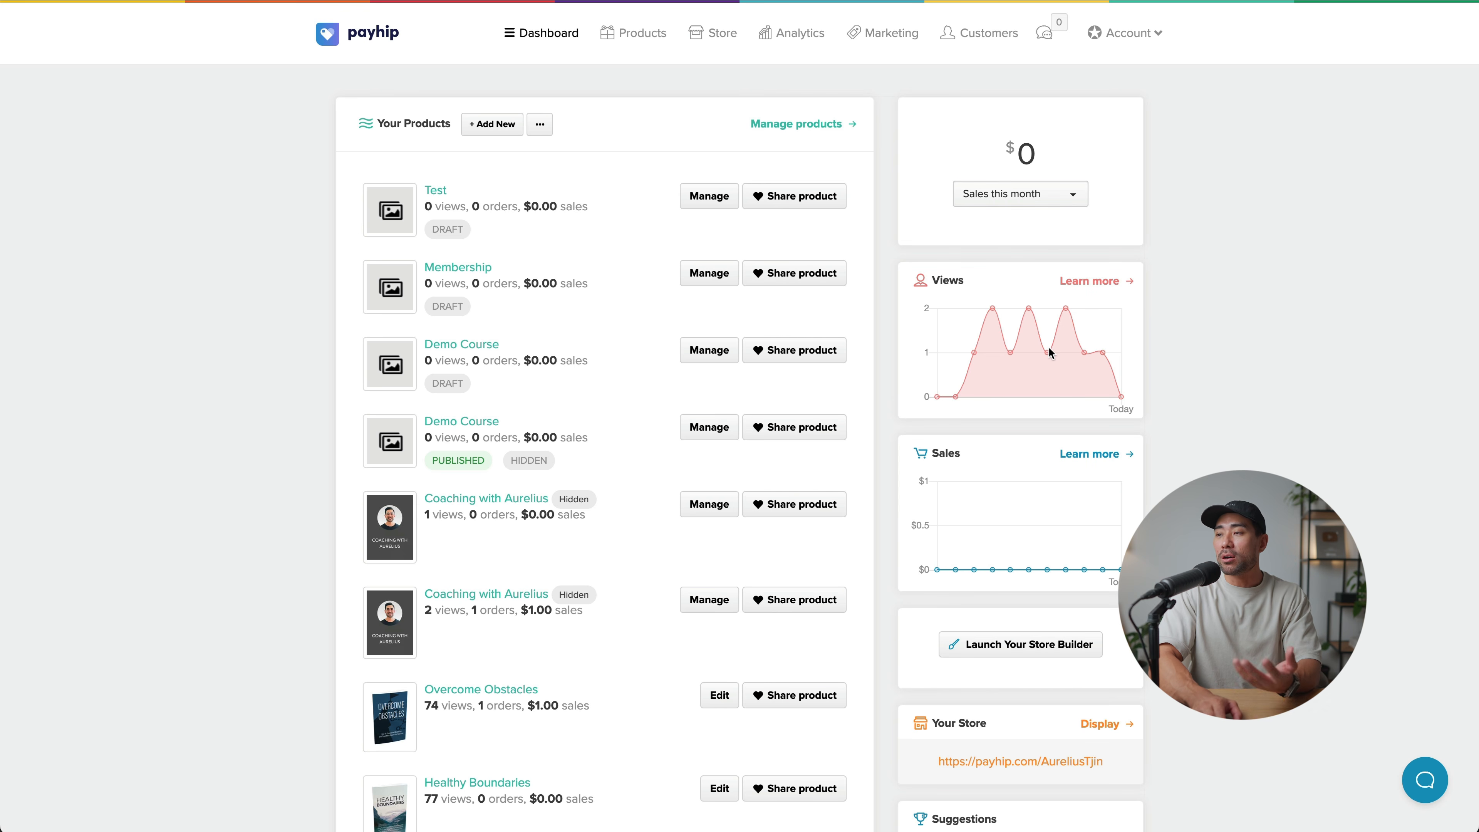
scroll(1062, 353, "down", 3)
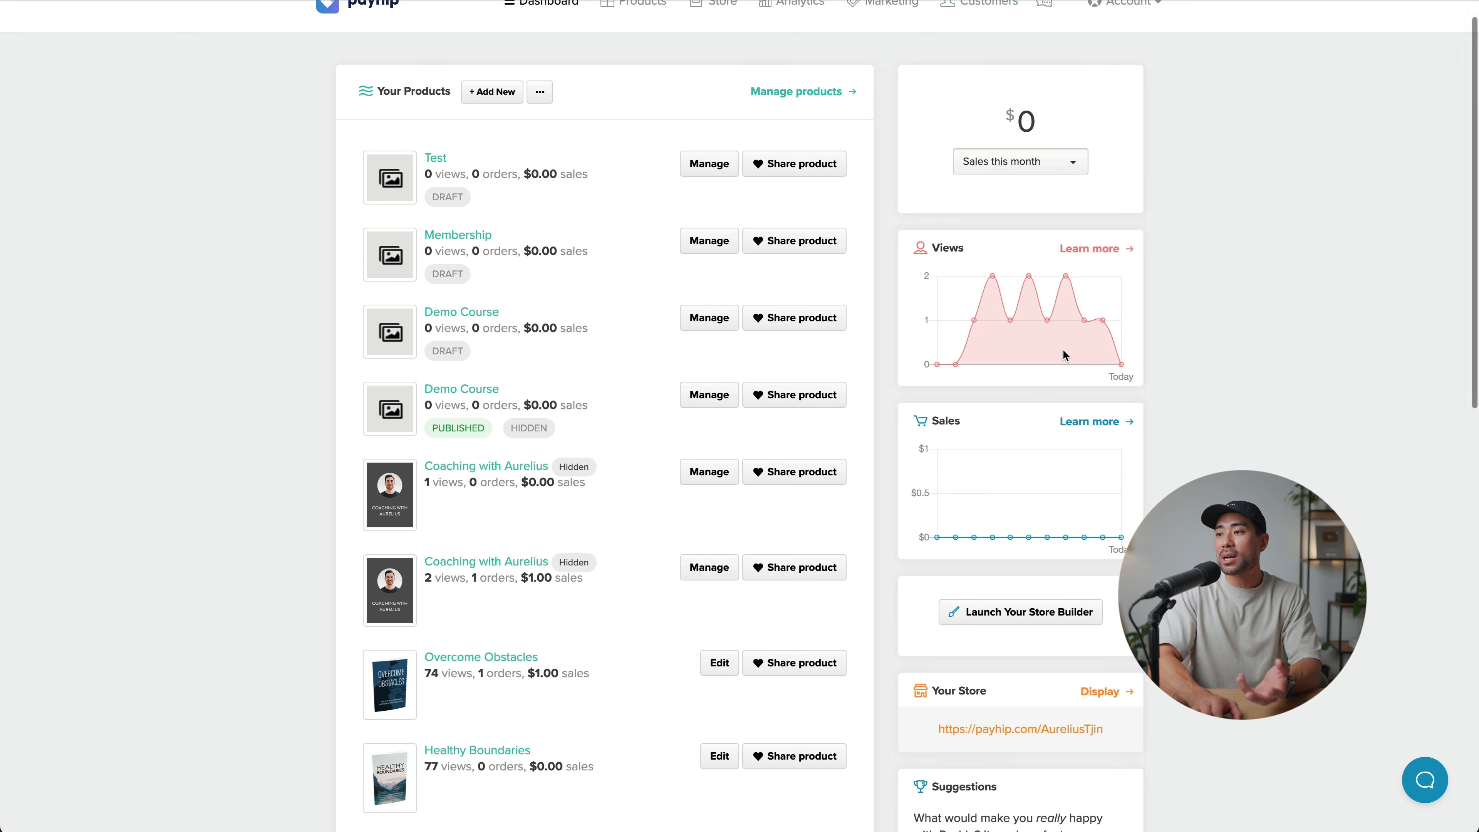
scroll(1063, 354, "down", 4)
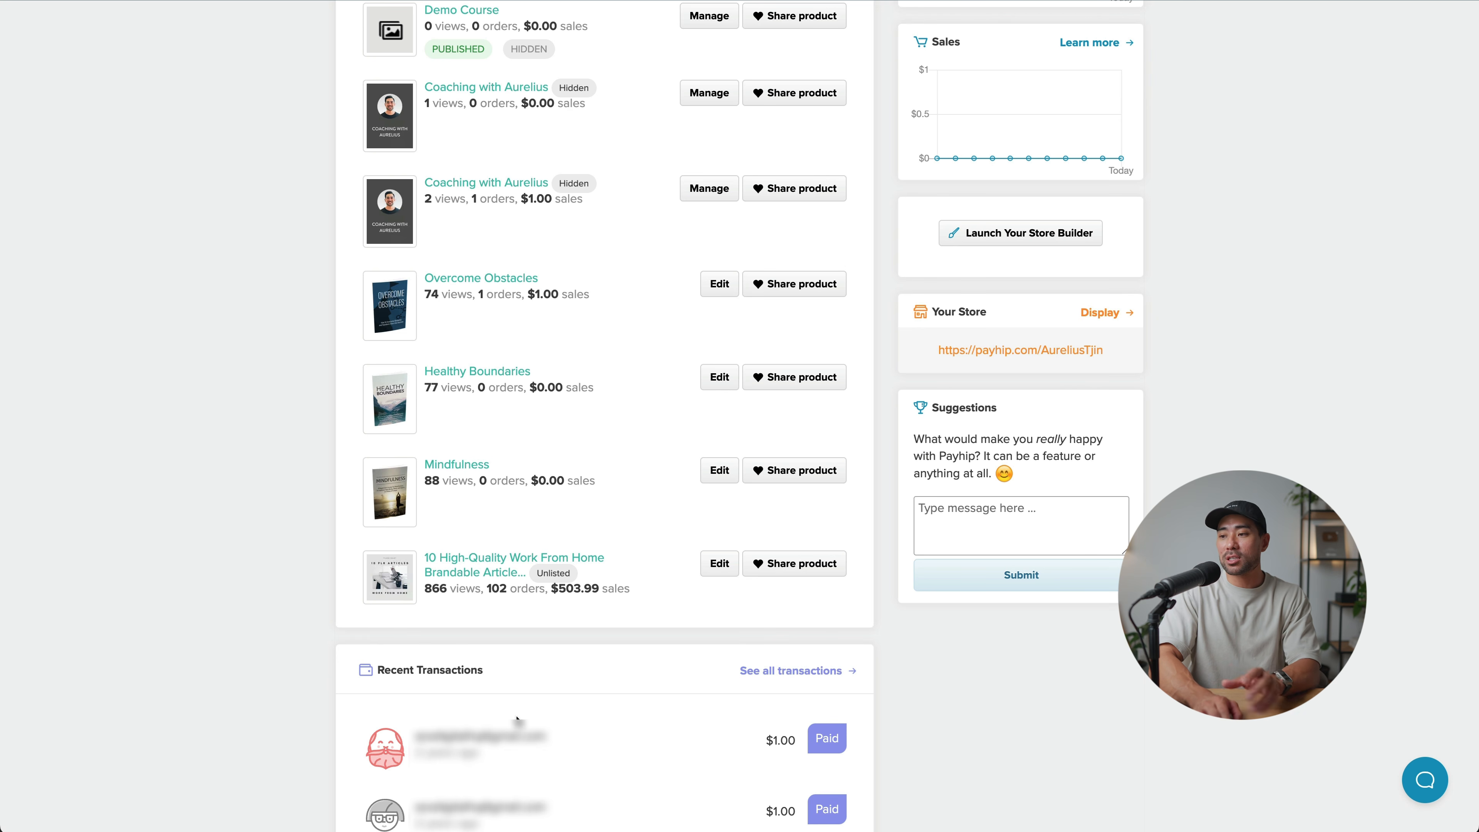
scroll(636, 66, "up", 5)
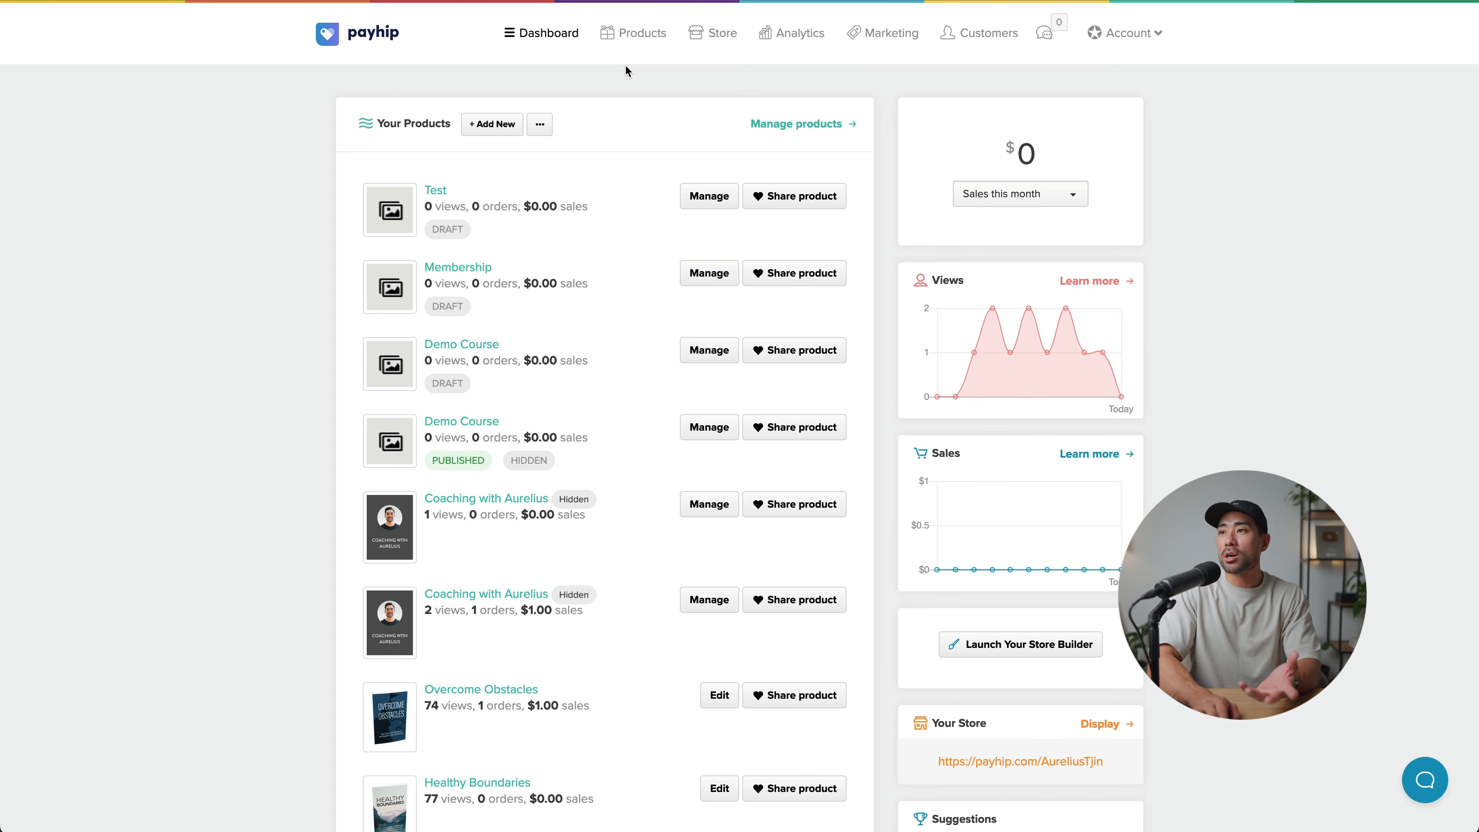
Step: Look through the Products, Store, Analytics, Marketing and Customers sections of the seller account
left_click(632, 43)
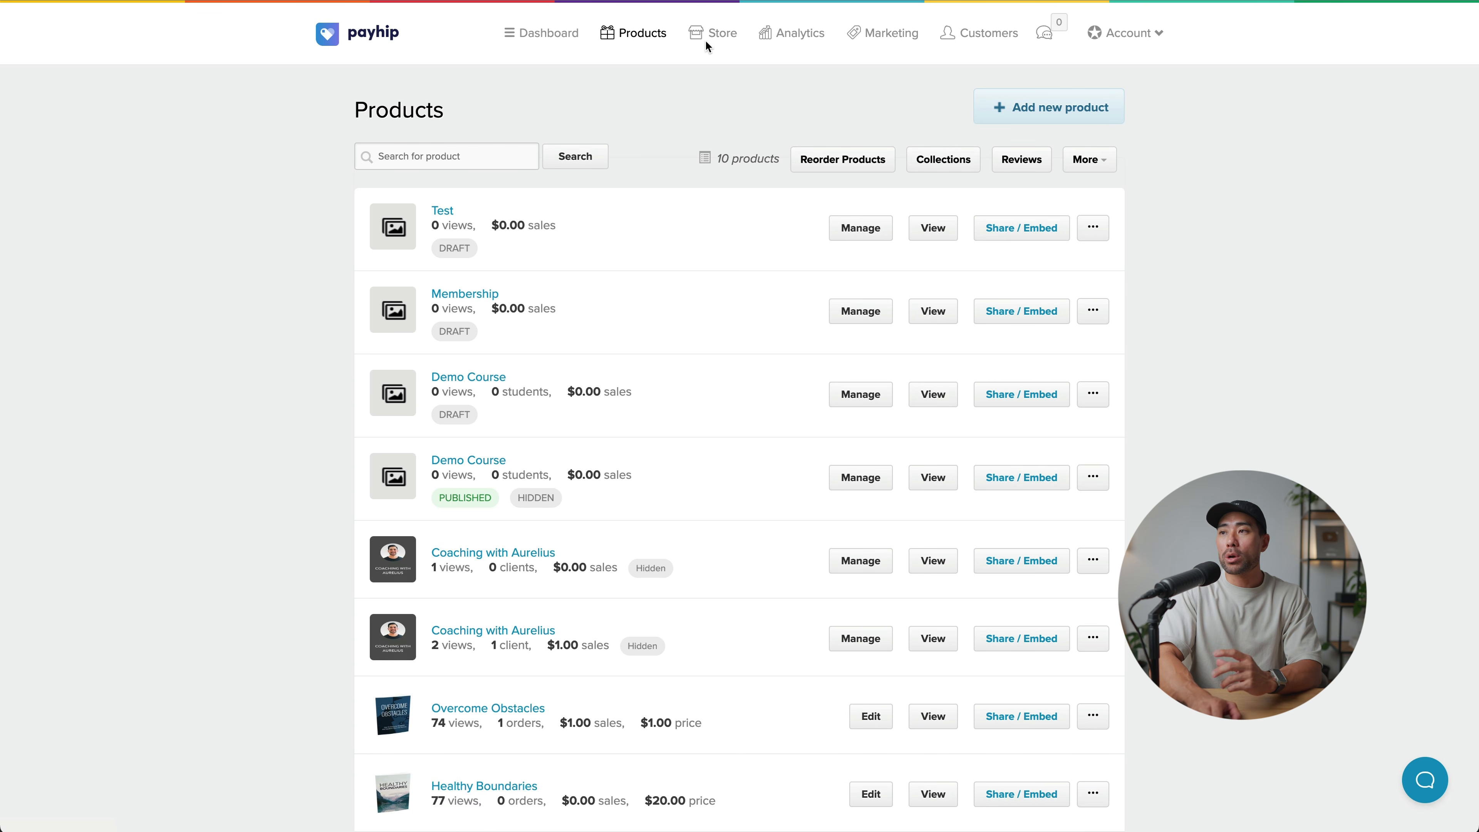
left_click(715, 35)
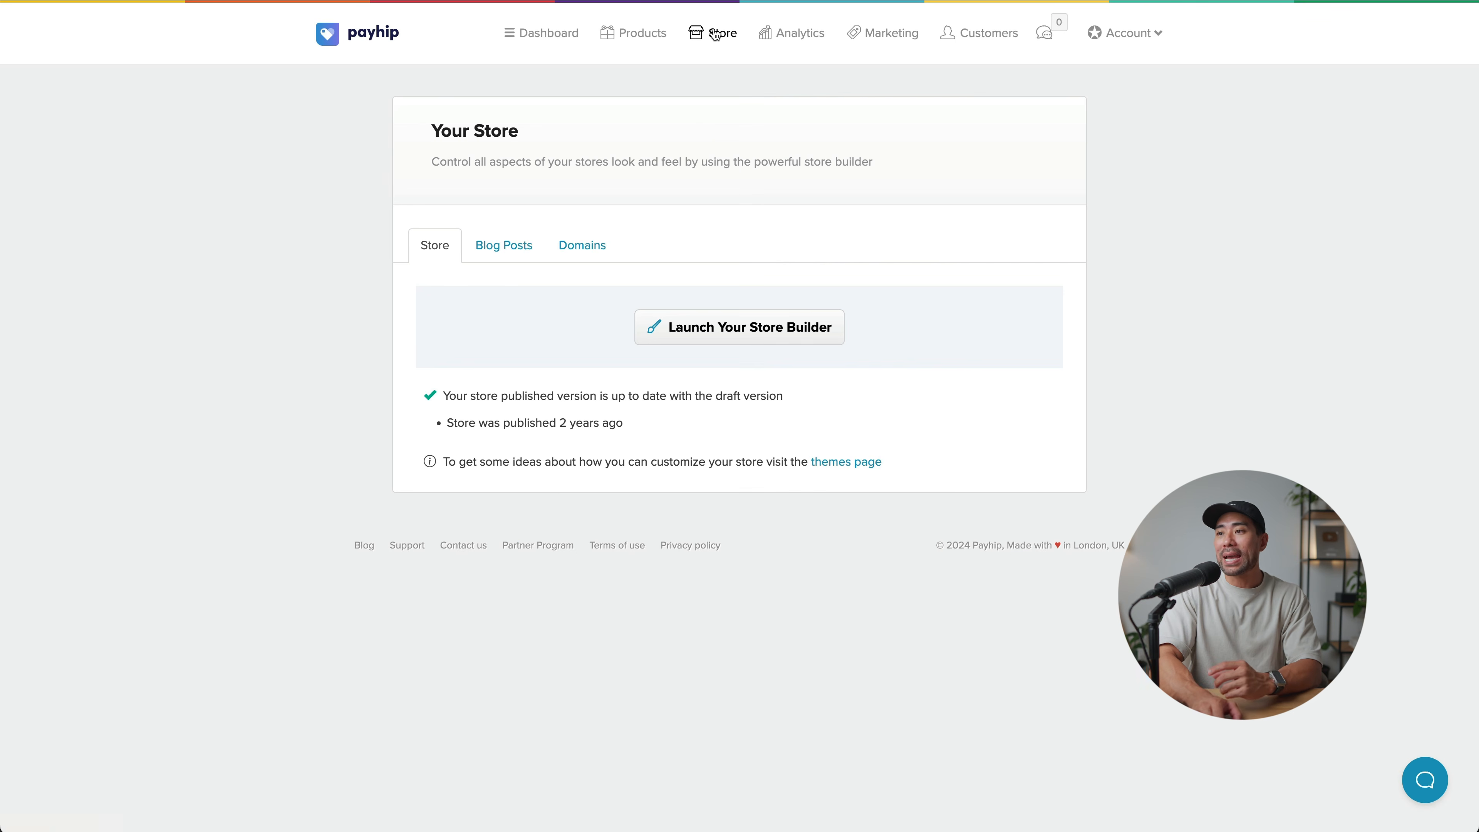
left_click(794, 36)
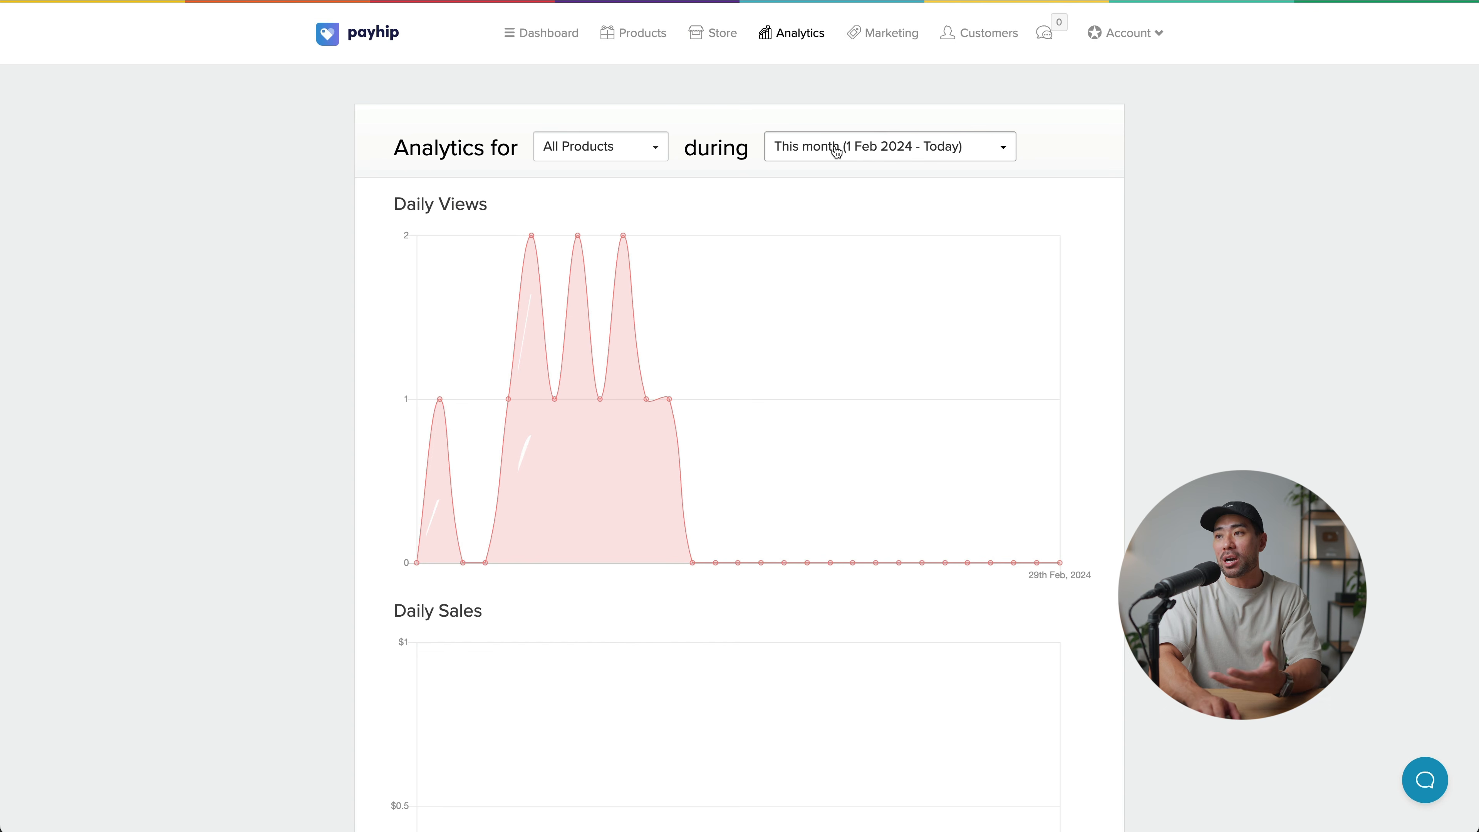
left_click(897, 36)
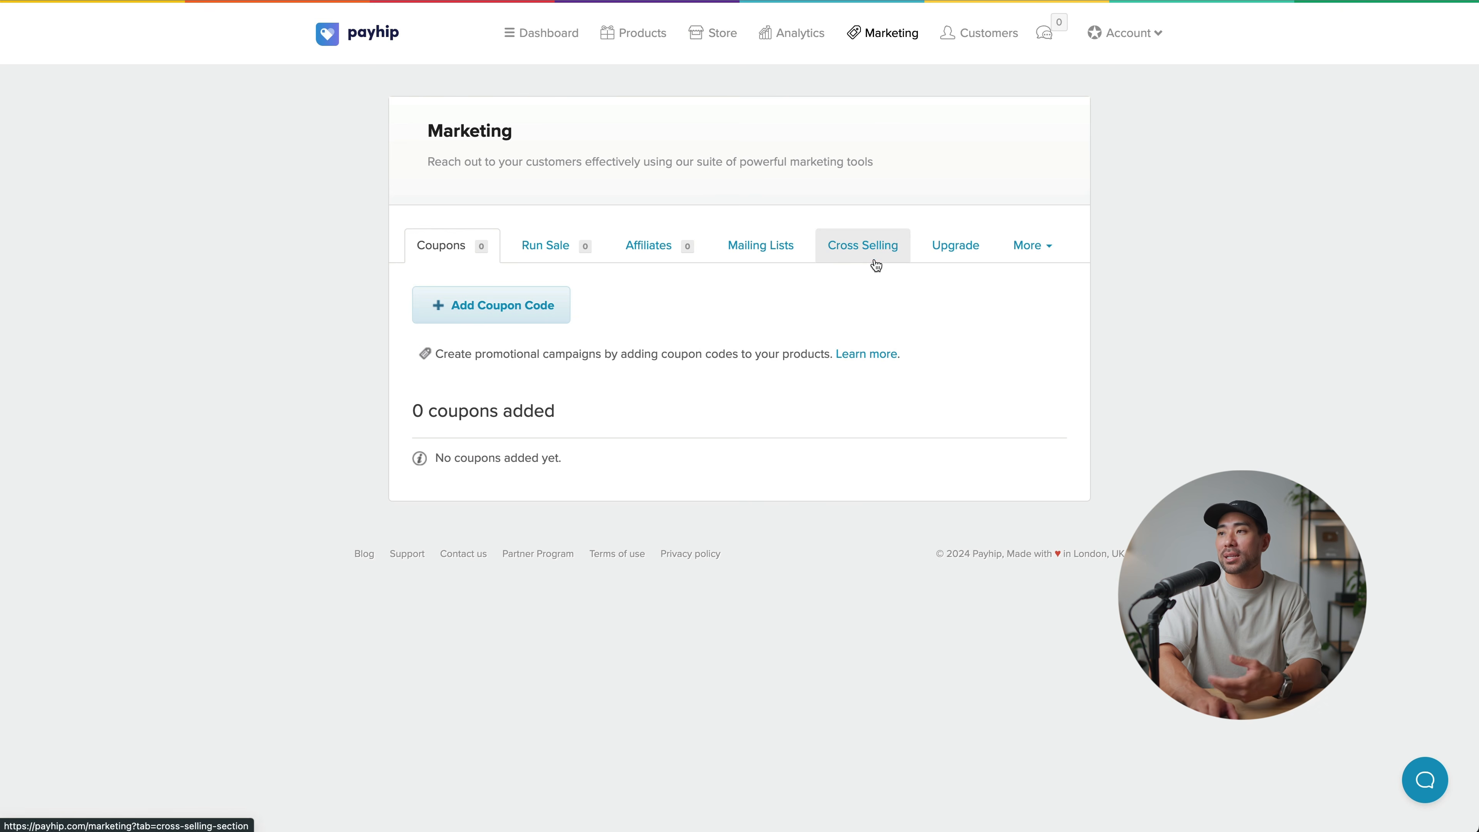
left_click(988, 34)
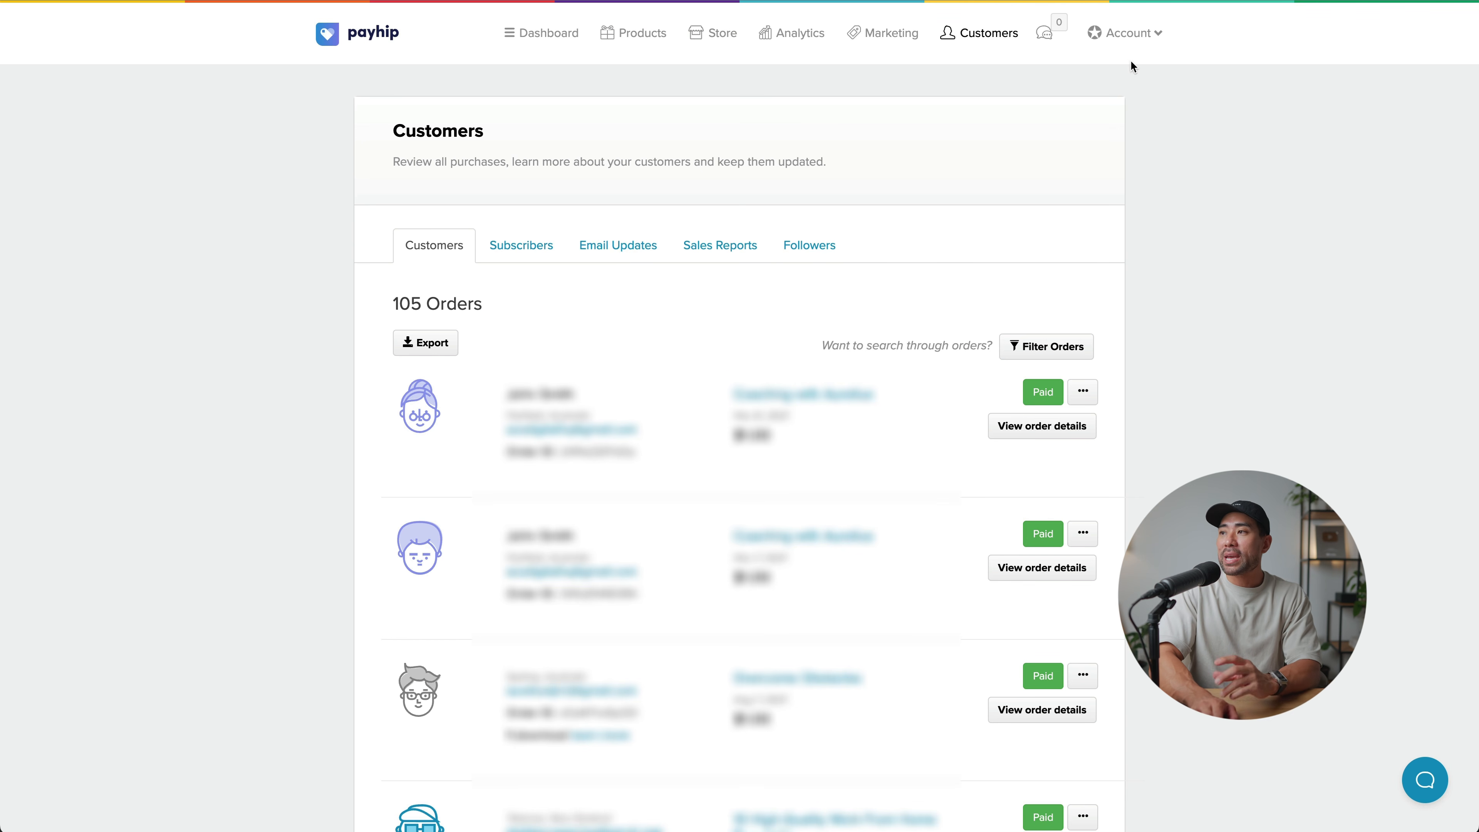
Step: Open the account settings and check the store name field
left_click(1137, 39)
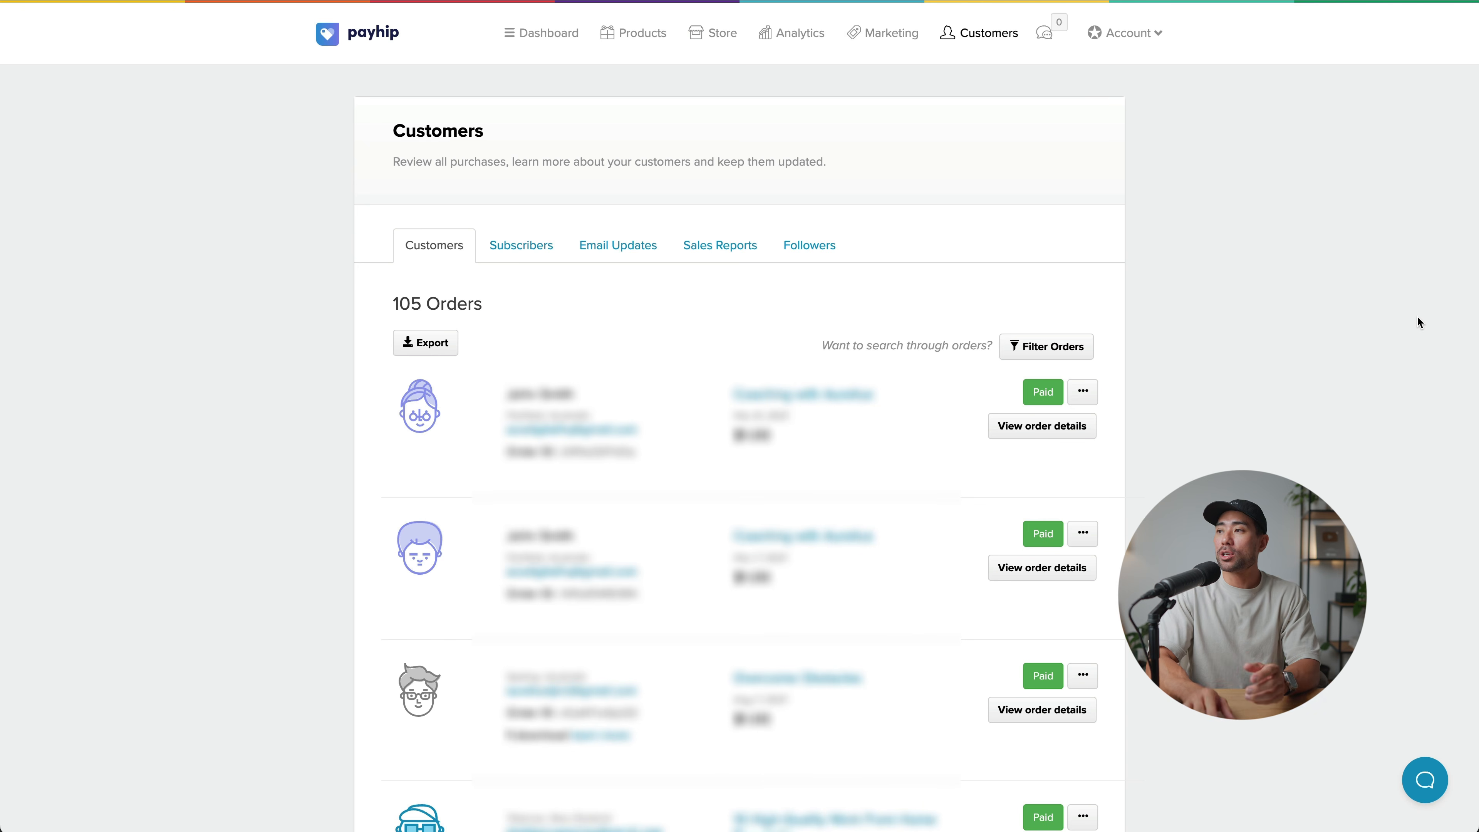
mouse_move(1124, 33)
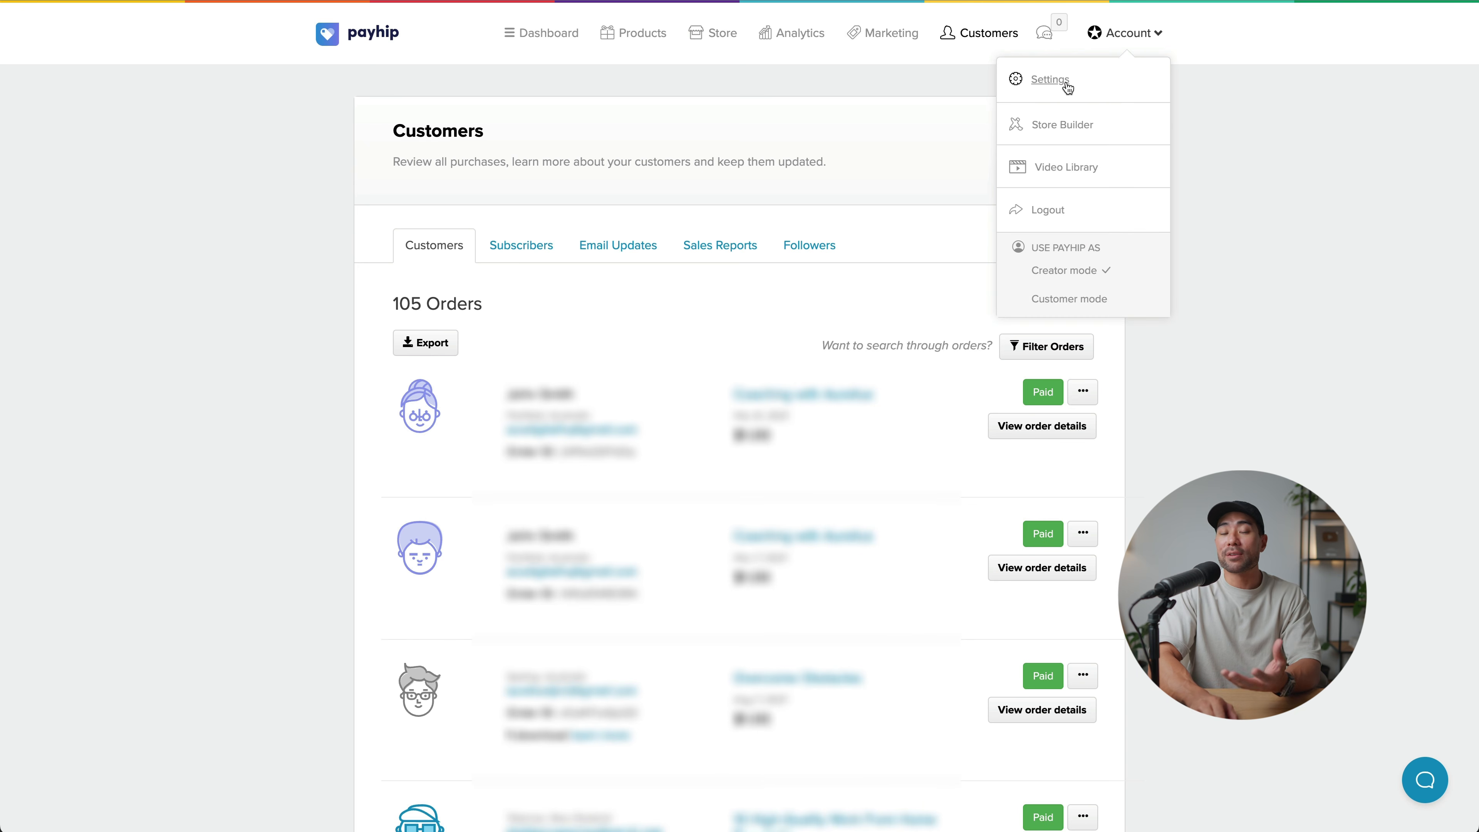
left_click(1050, 80)
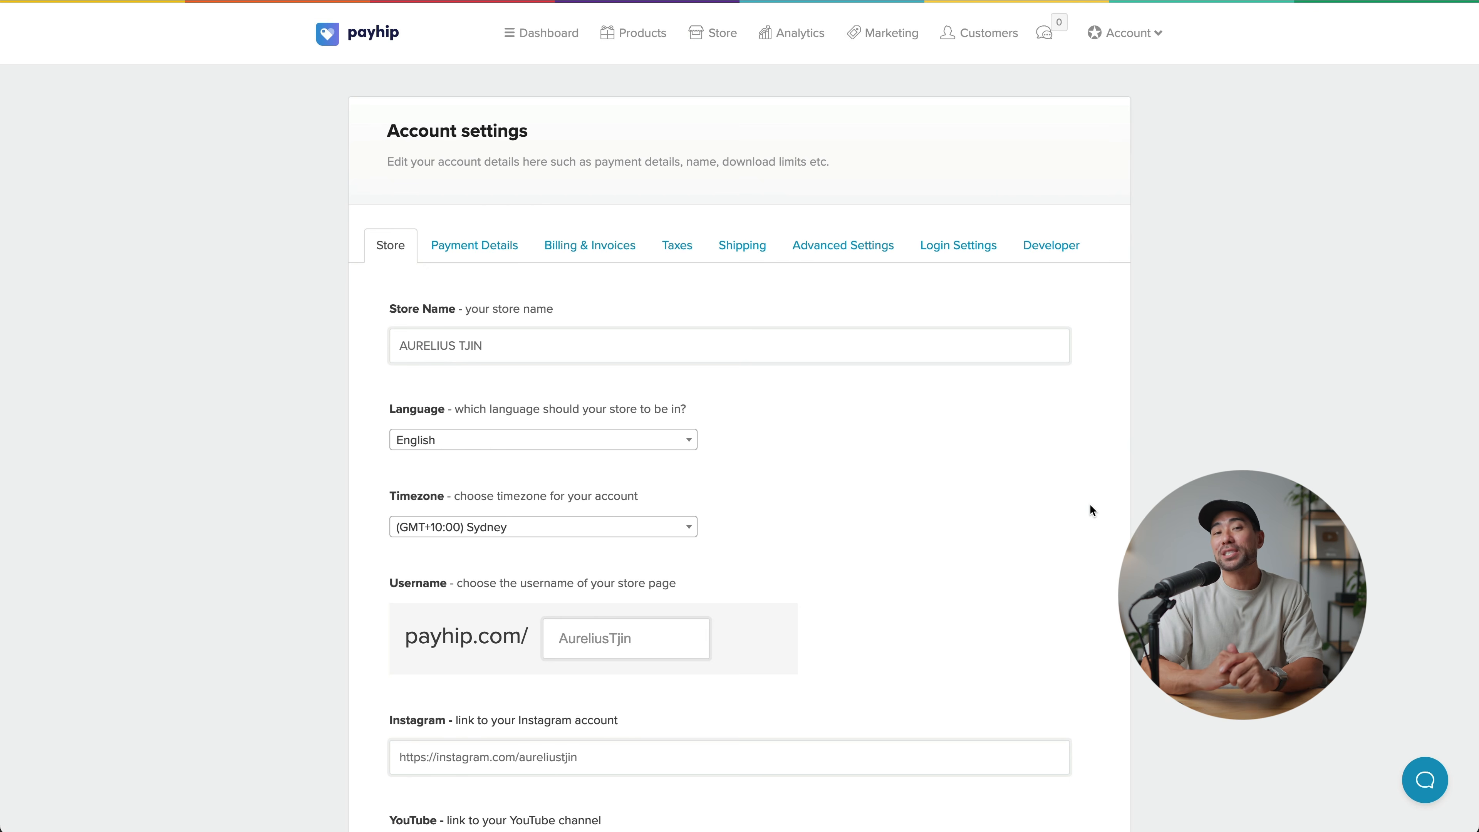
left_click(475, 345)
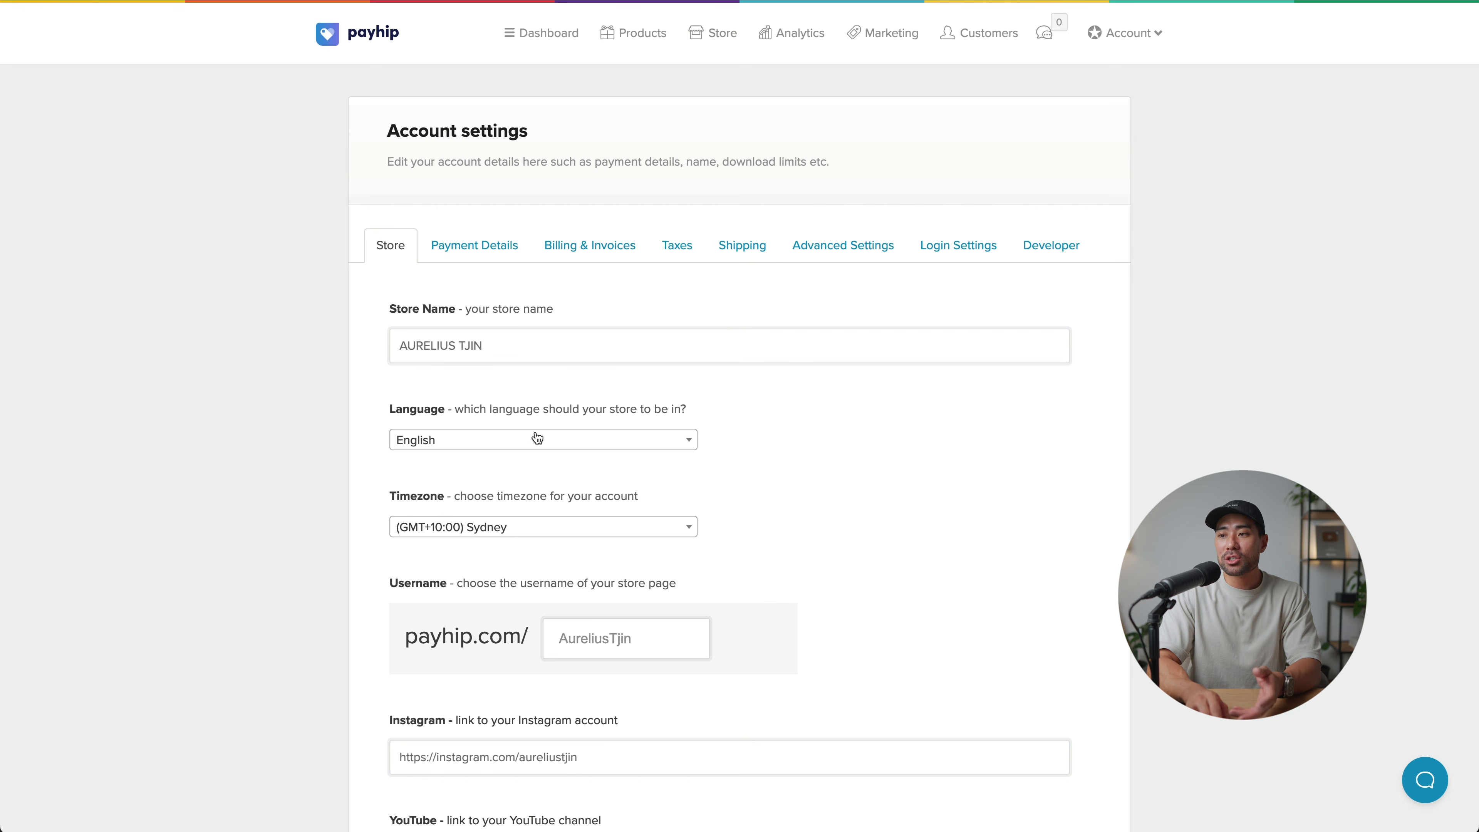
Step: Review the store's language, timezone, username and social media link fields, and save the store settings
scroll(526, 541, "down", 3)
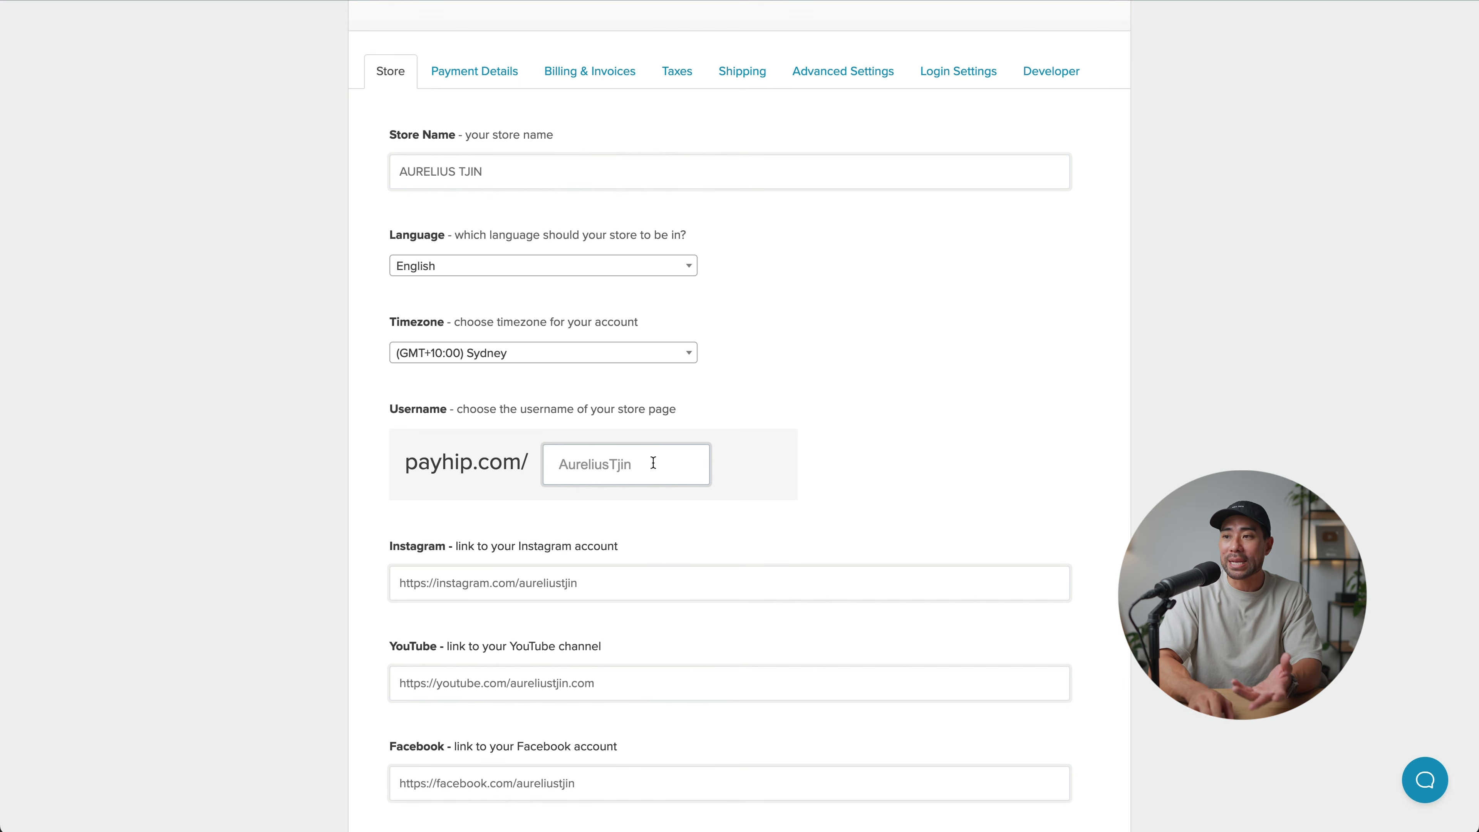
scroll(879, 484, "down", 7)
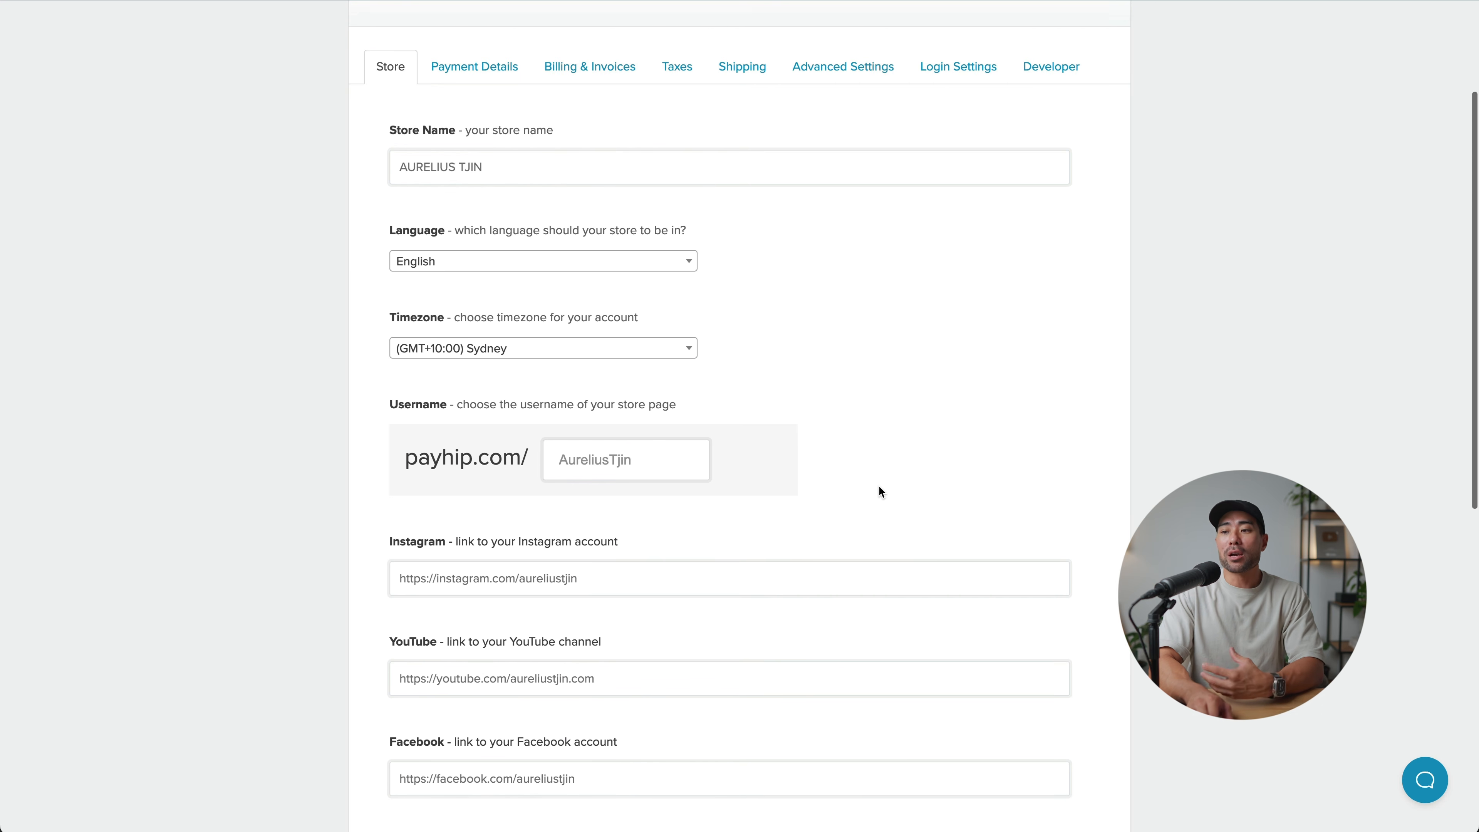
scroll(879, 487, "down", 2)
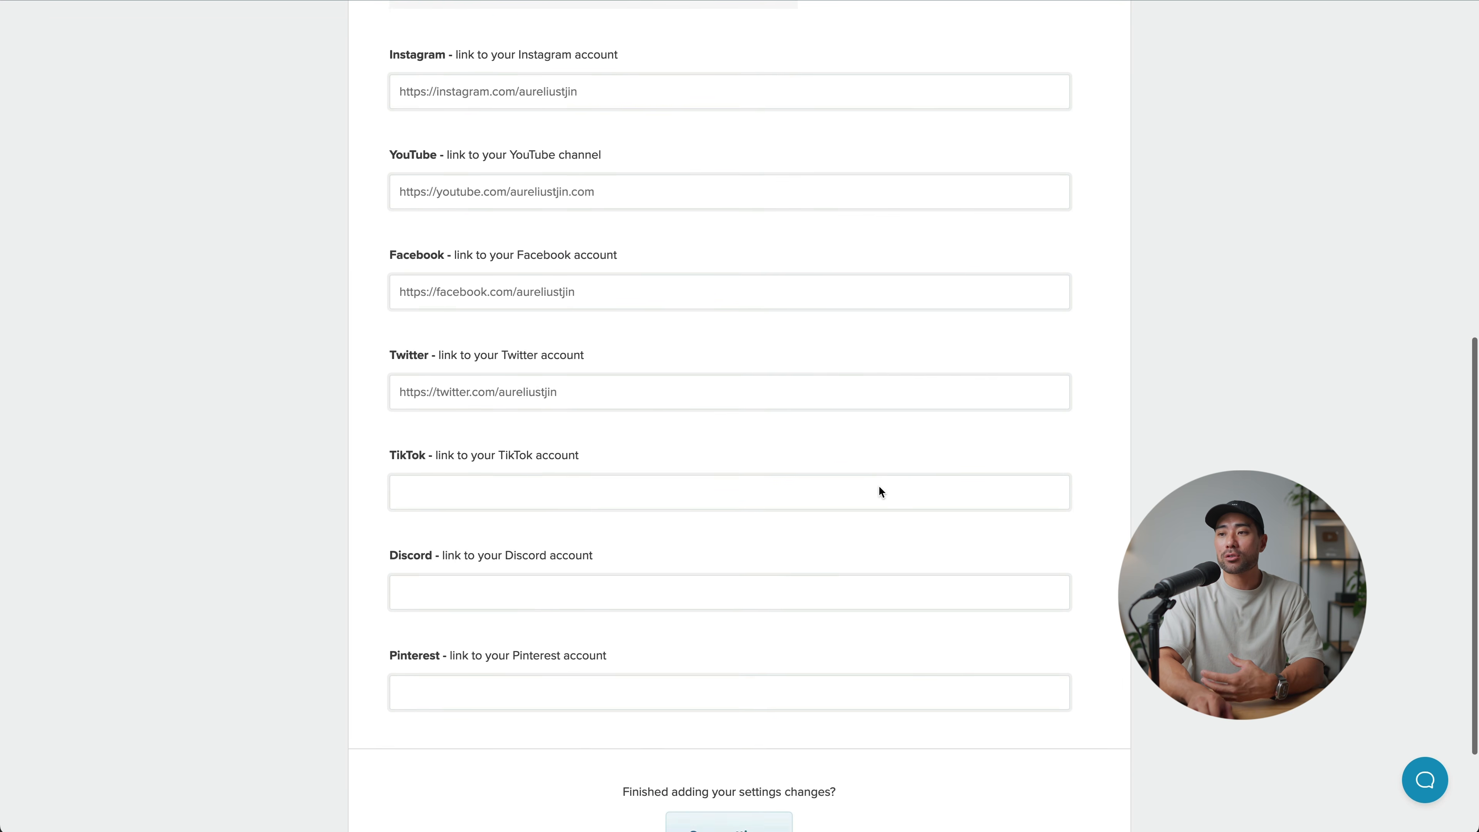
left_click(879, 485)
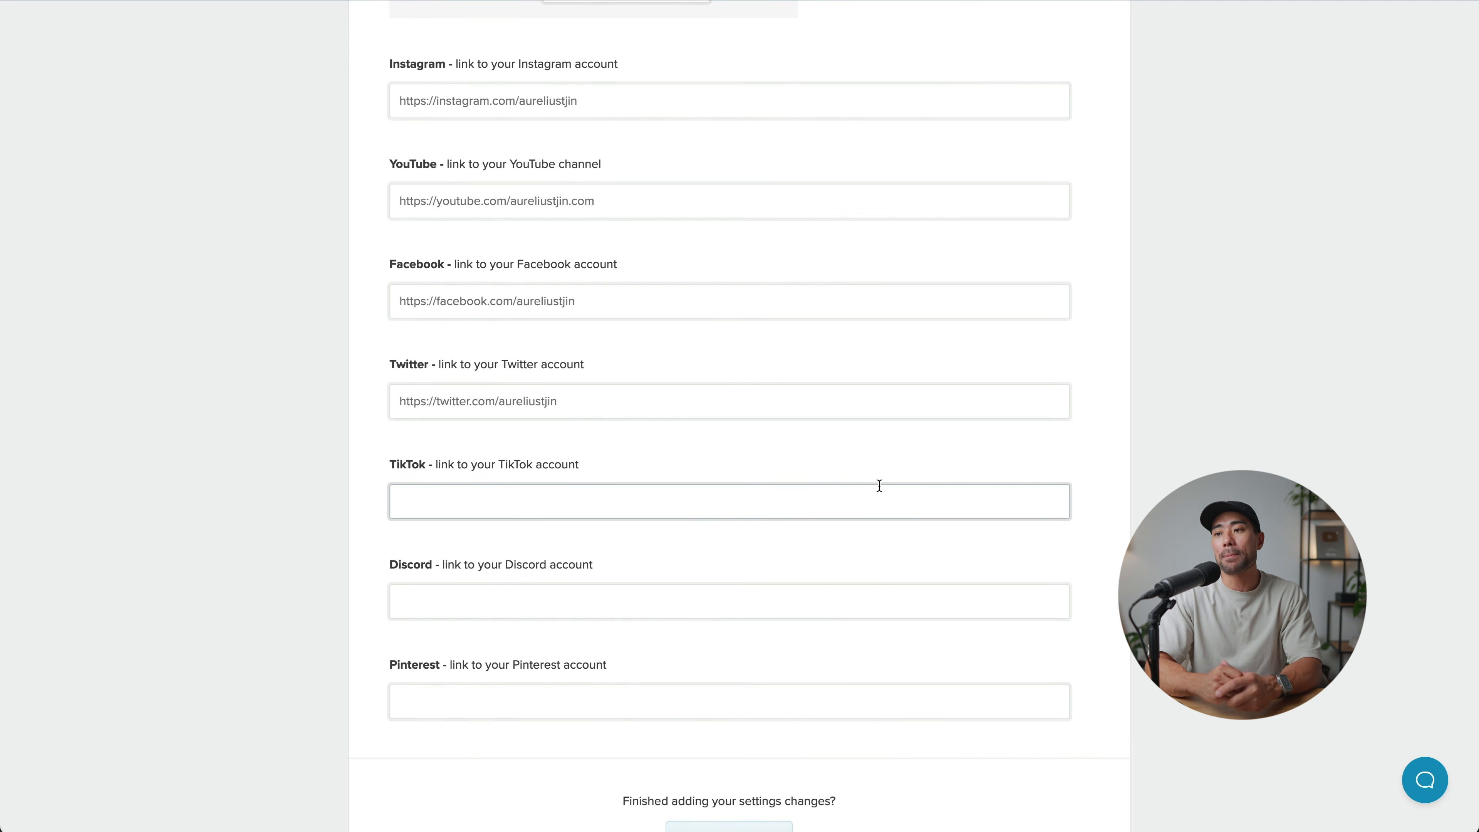
scroll(880, 486, "down", 3)
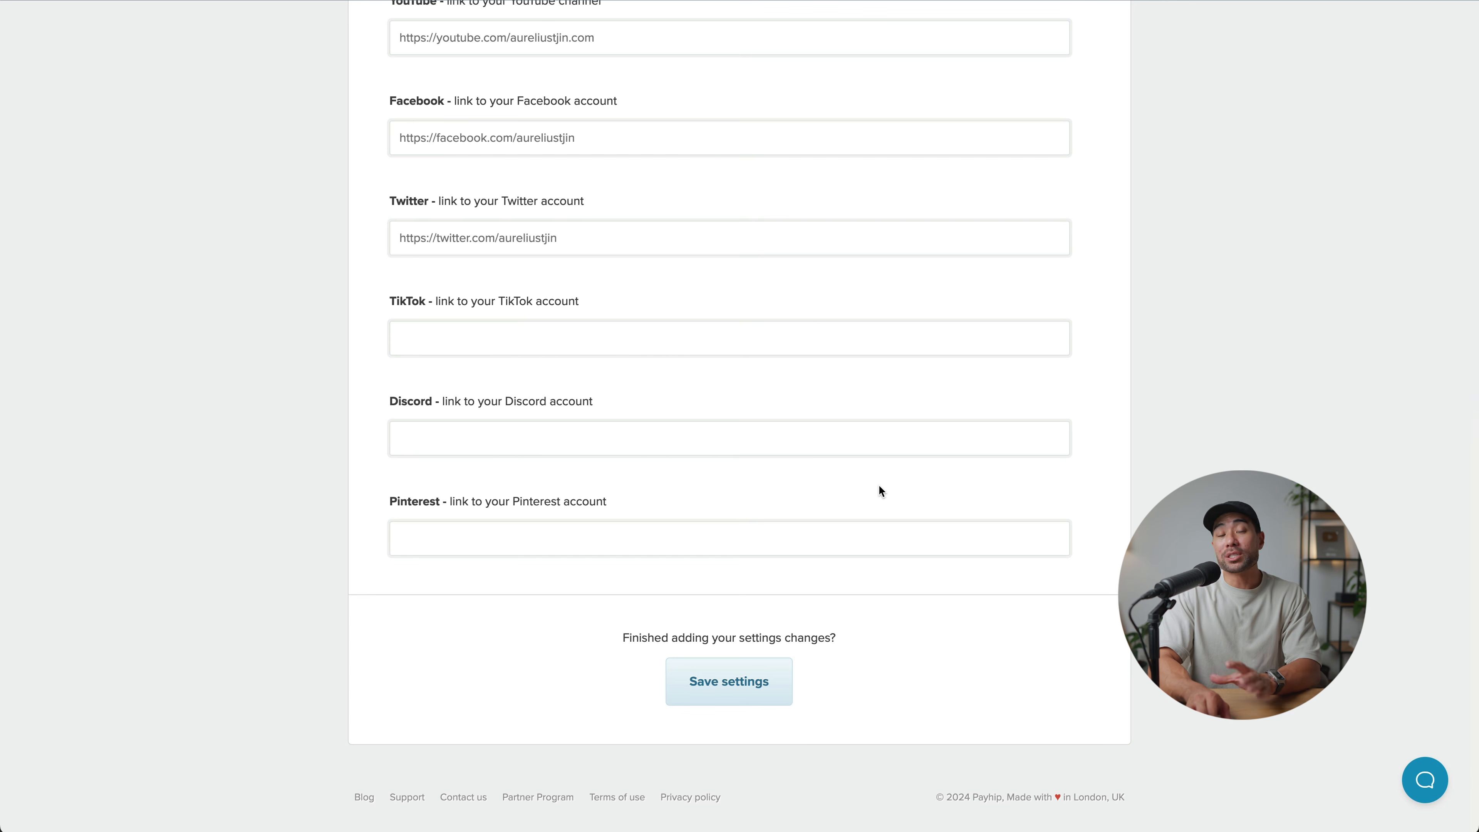
left_click(717, 705)
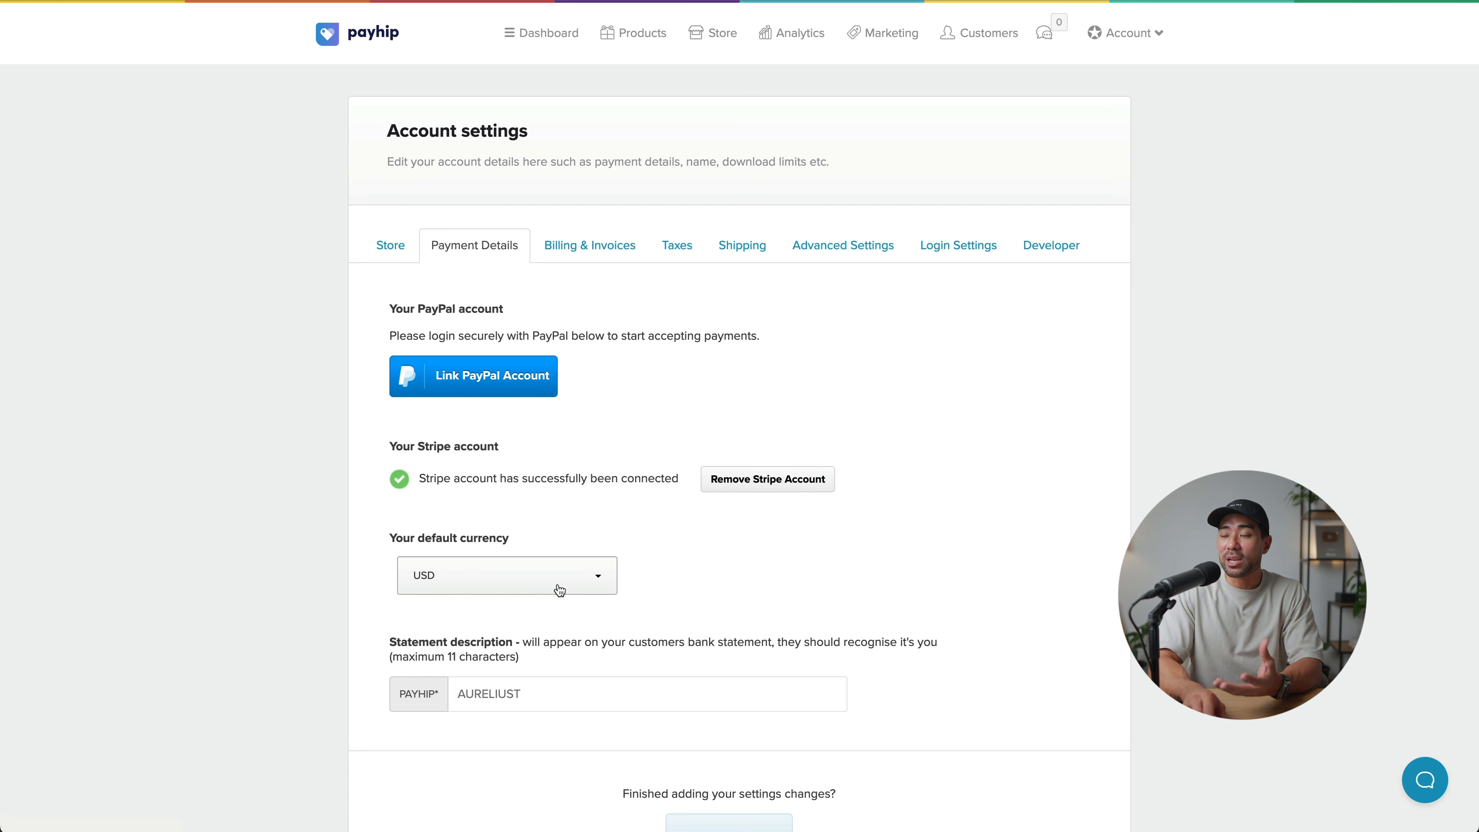
Step: Check the available default currencies in the payment details and compare the Billing & Invoices plans
left_click(530, 588)
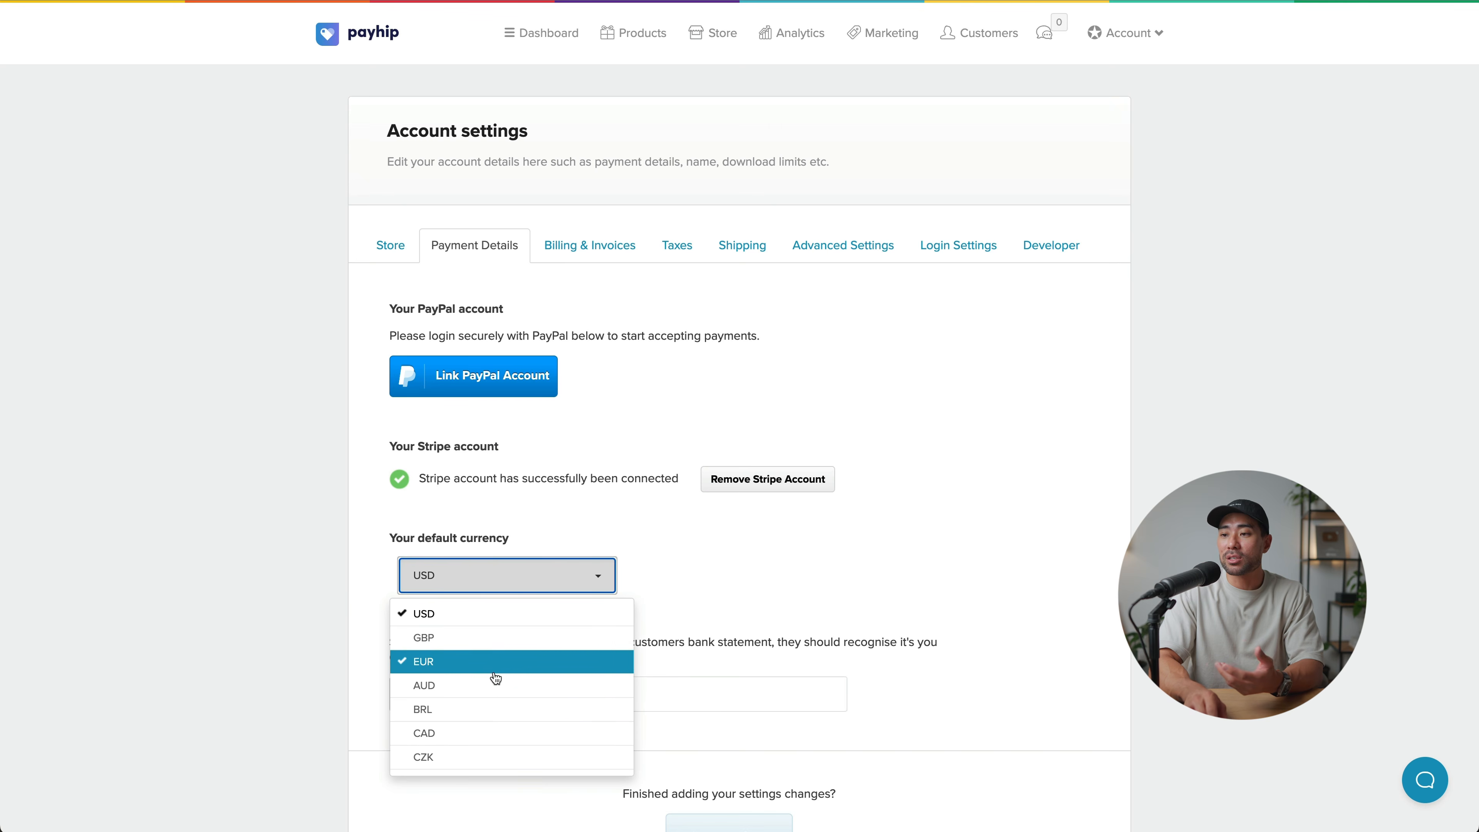
scroll(495, 682, "down", 8)
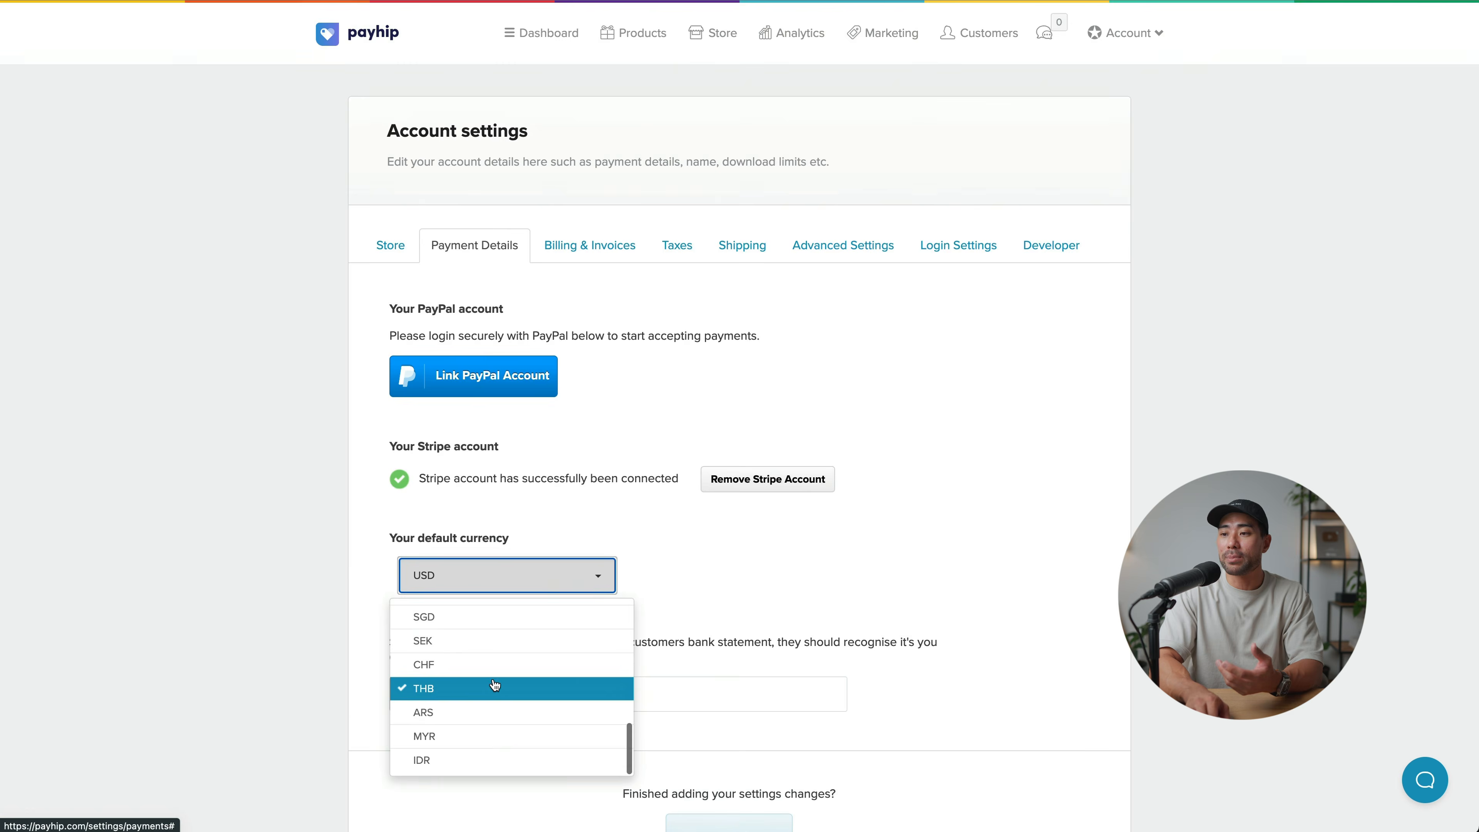
scroll(494, 683, "down", 3)
left_click(878, 508)
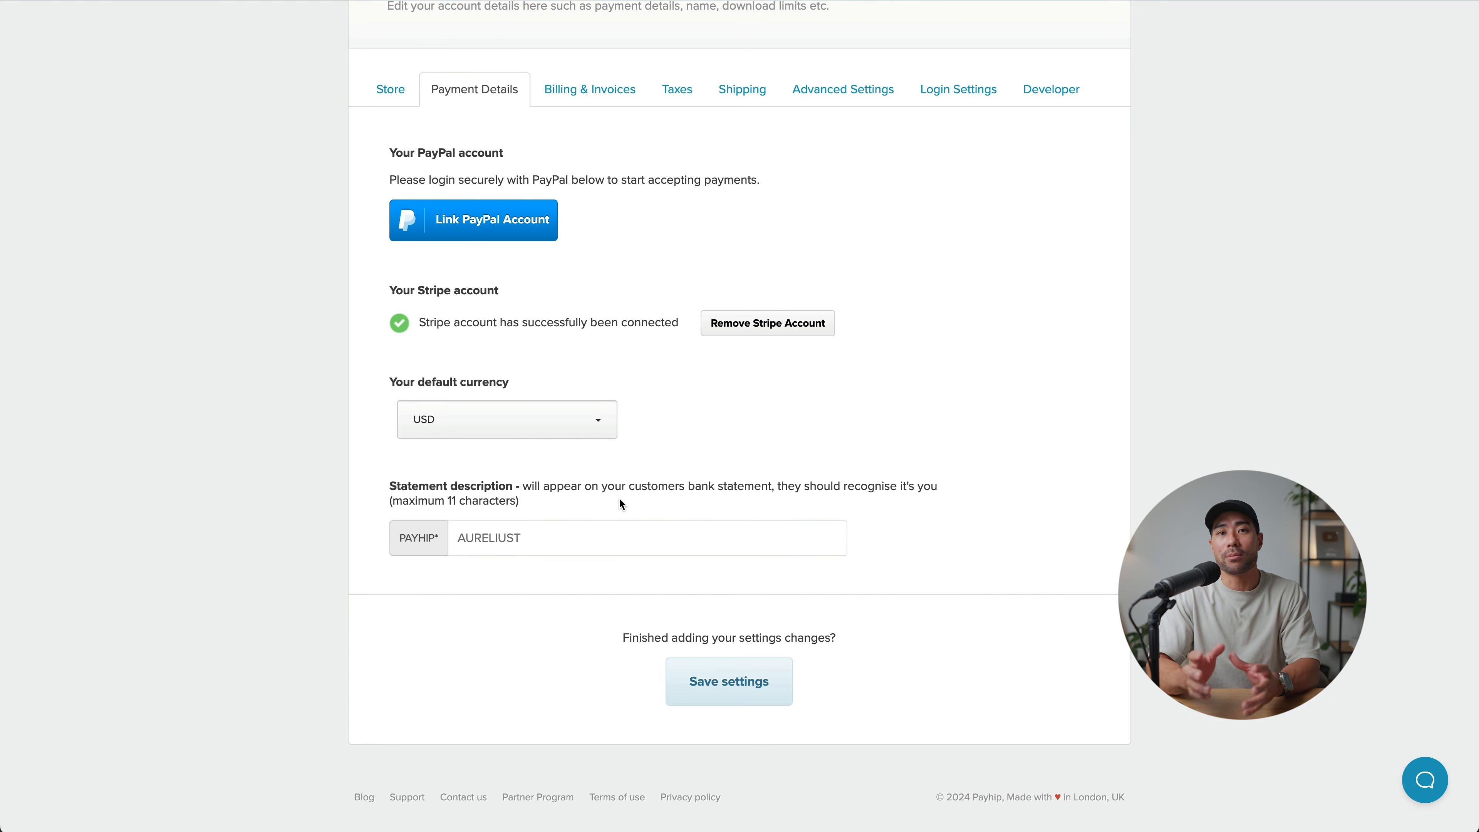
scroll(619, 497, "up", 1)
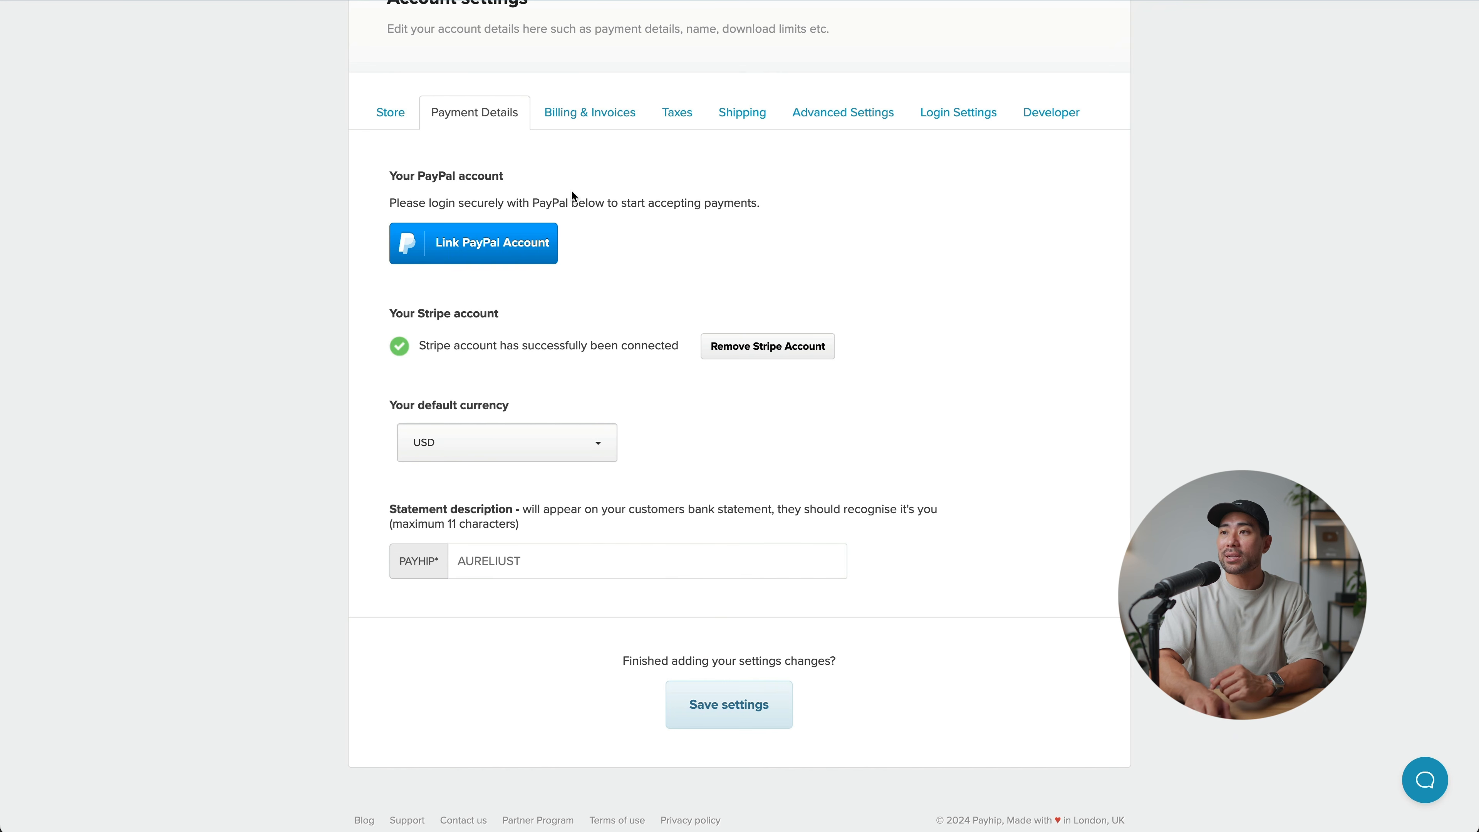
left_click(564, 123)
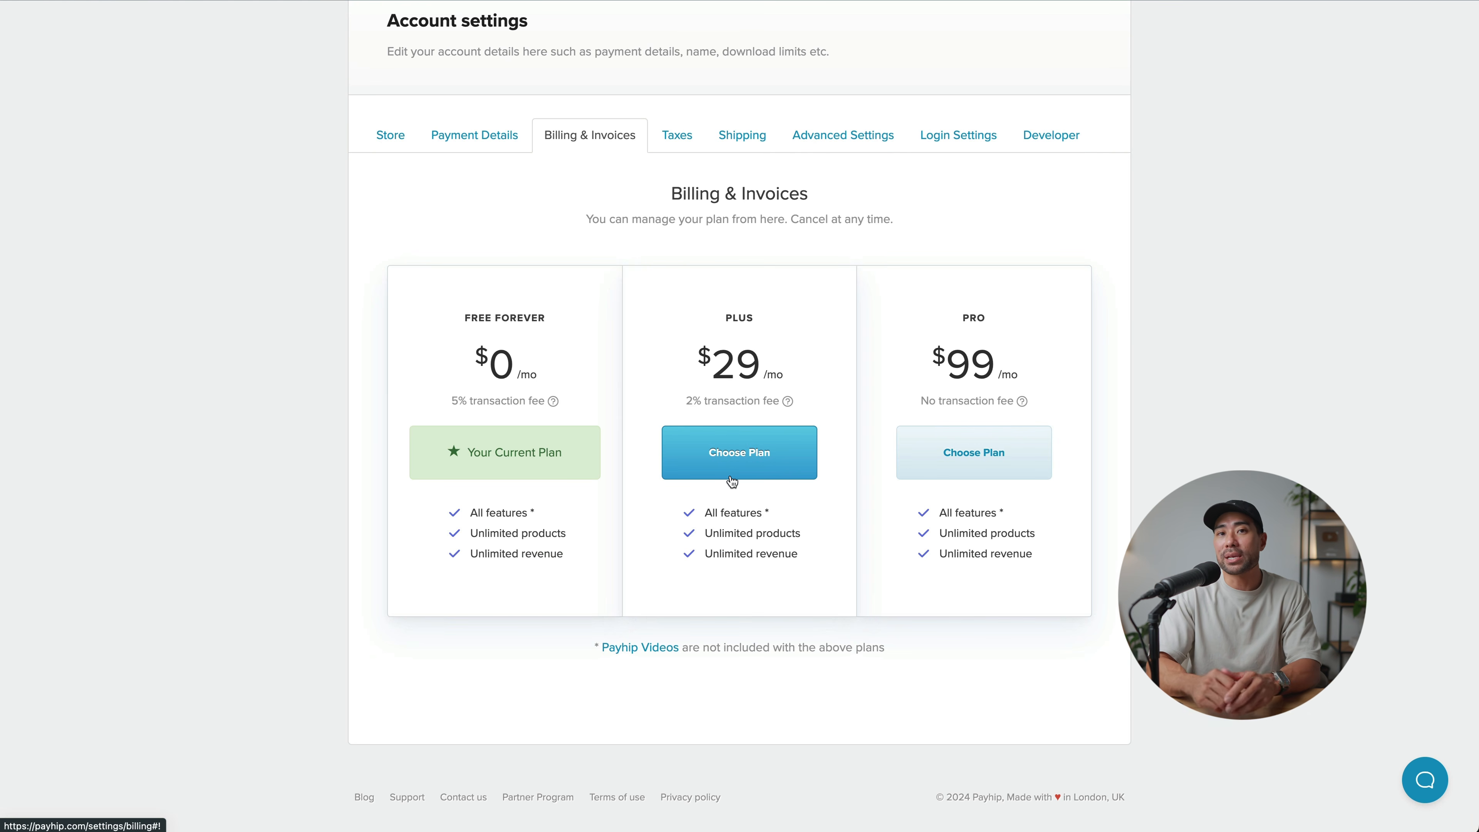
Step: Add a country tax rate of 10% for Australia named GST in the tax settings and save it
left_click(673, 141)
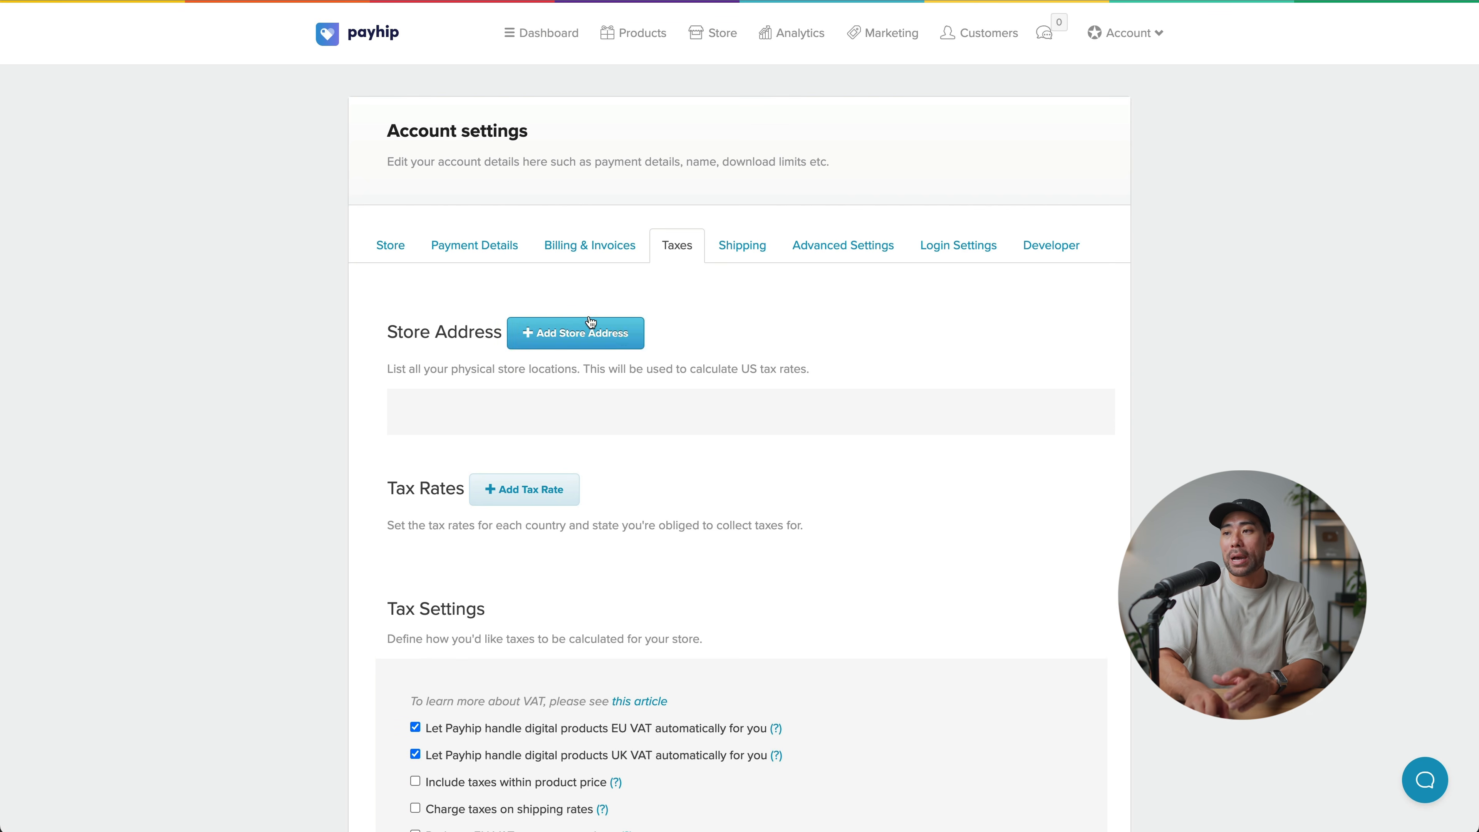
scroll(643, 376, "down", 3)
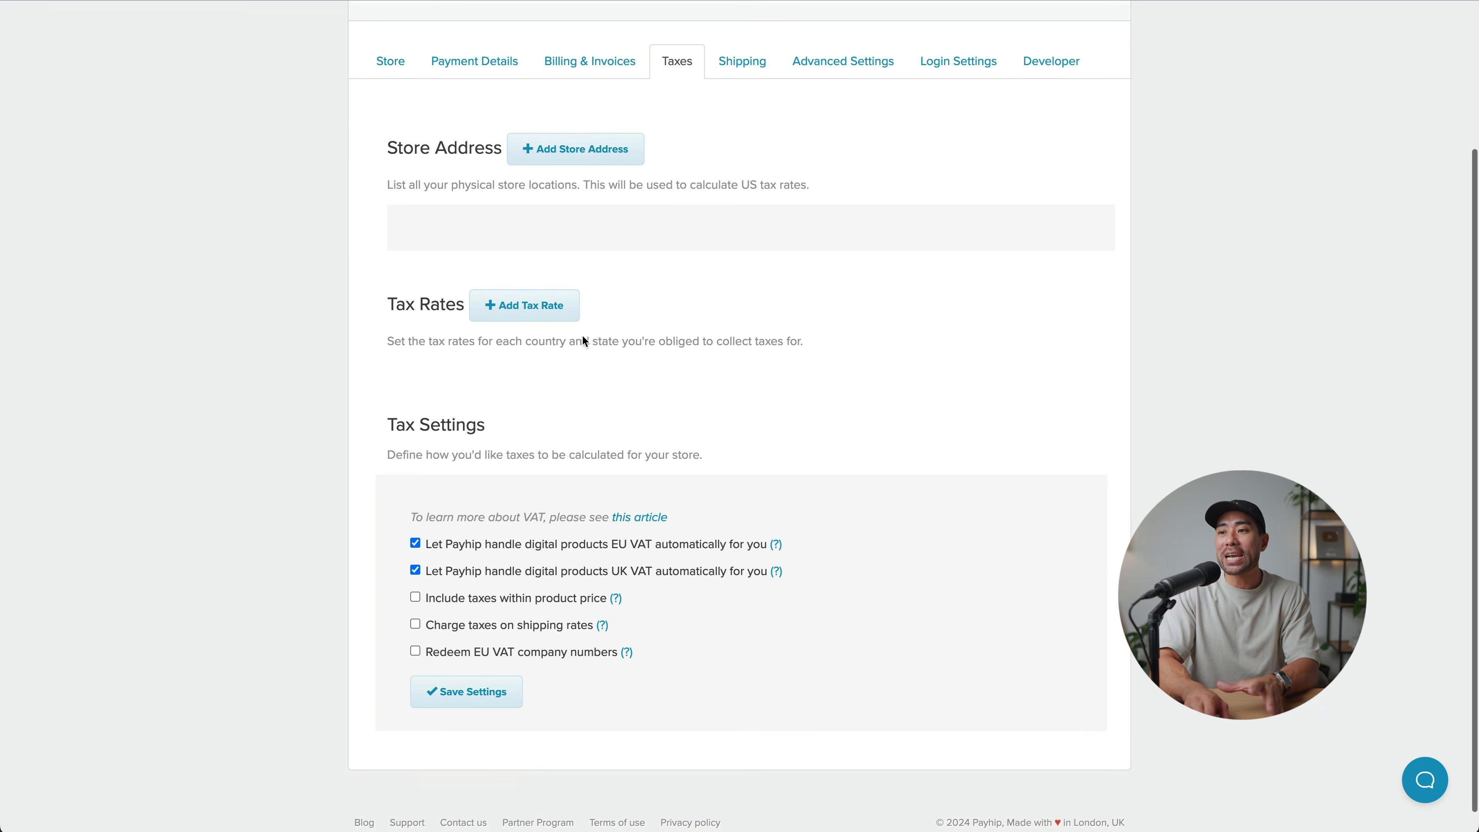
left_click(532, 319)
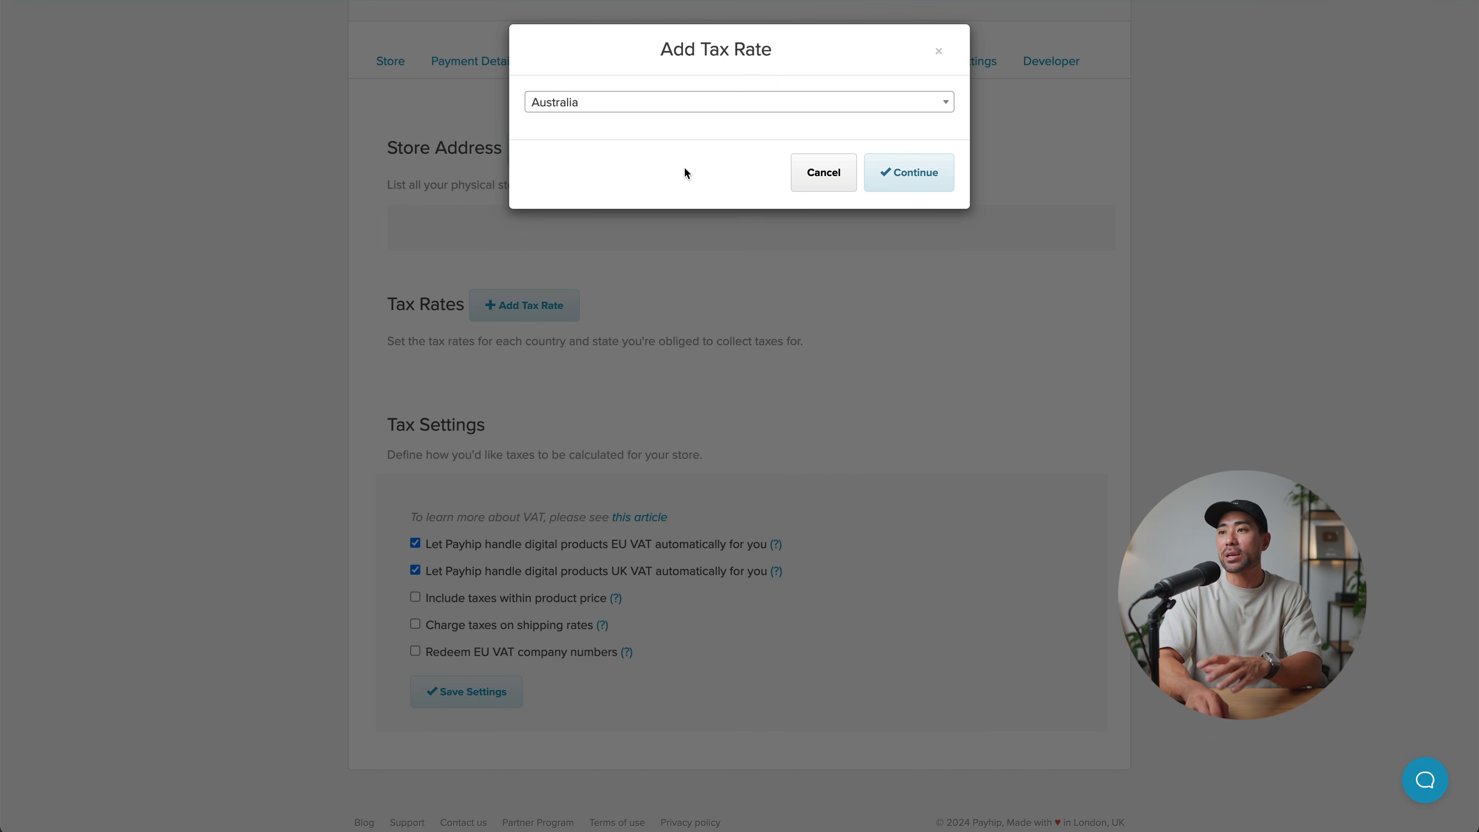
left_click(933, 185)
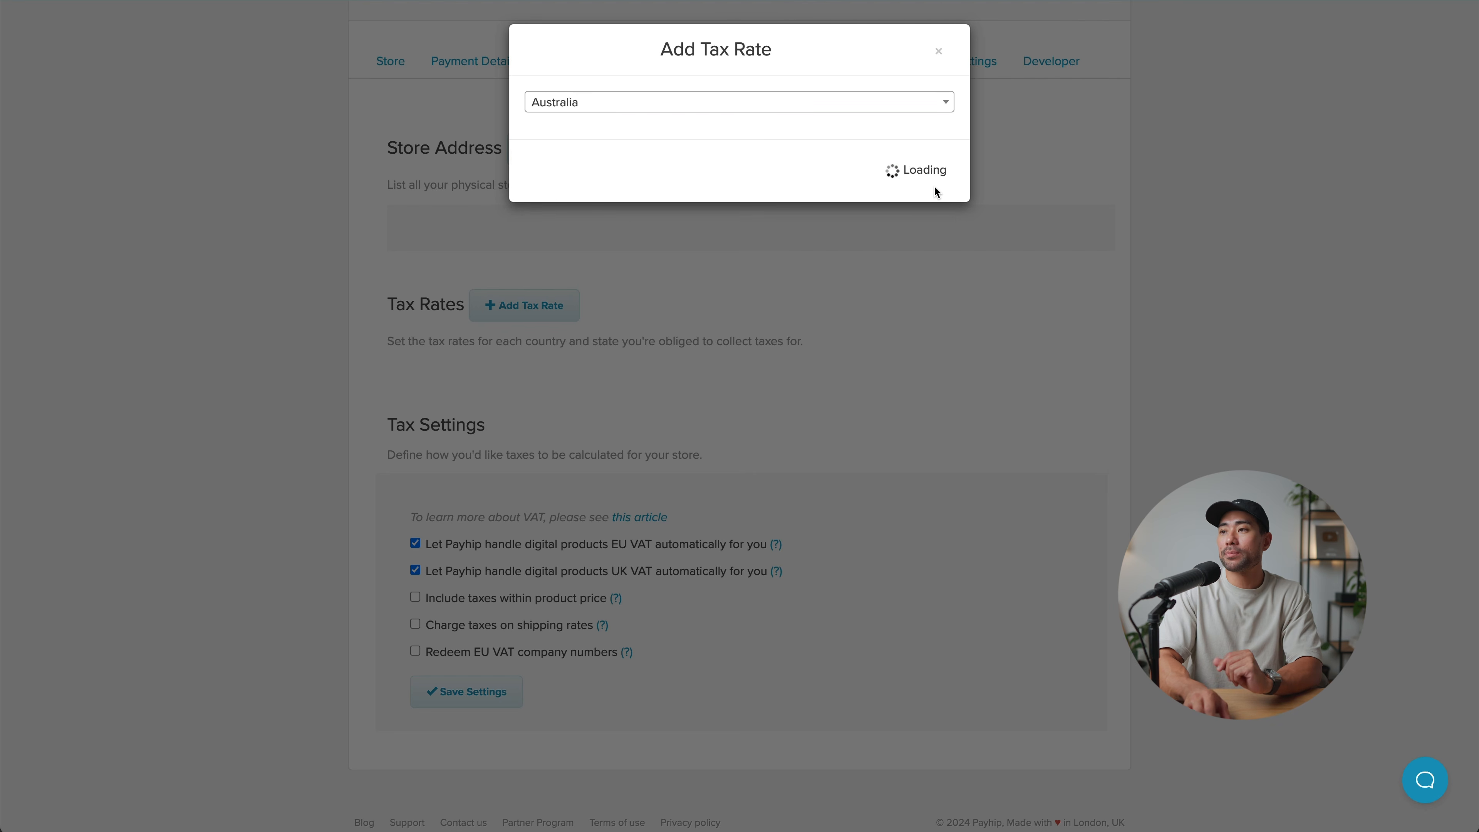
type("10")
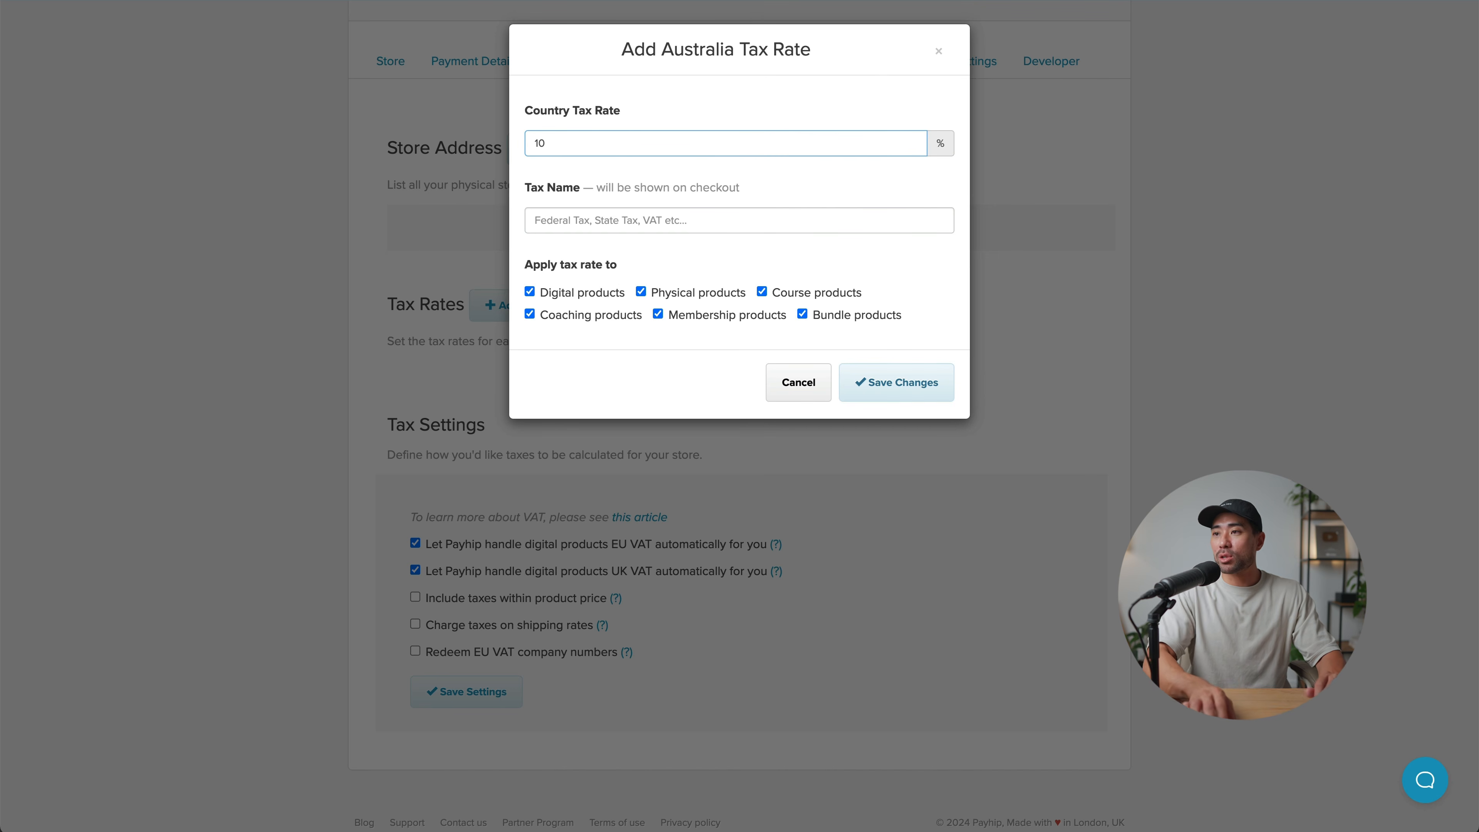
left_click(629, 219)
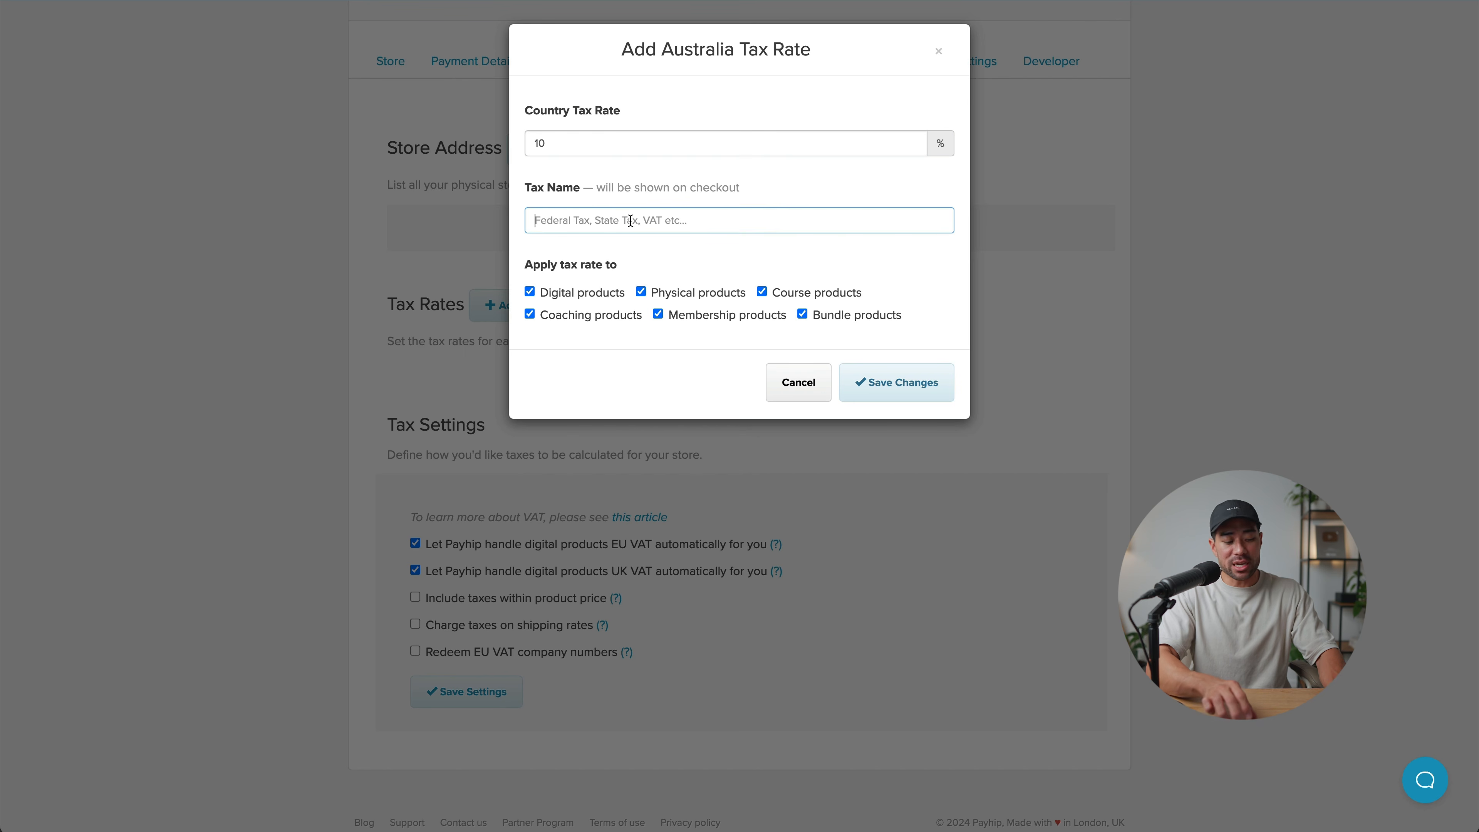
type("GST")
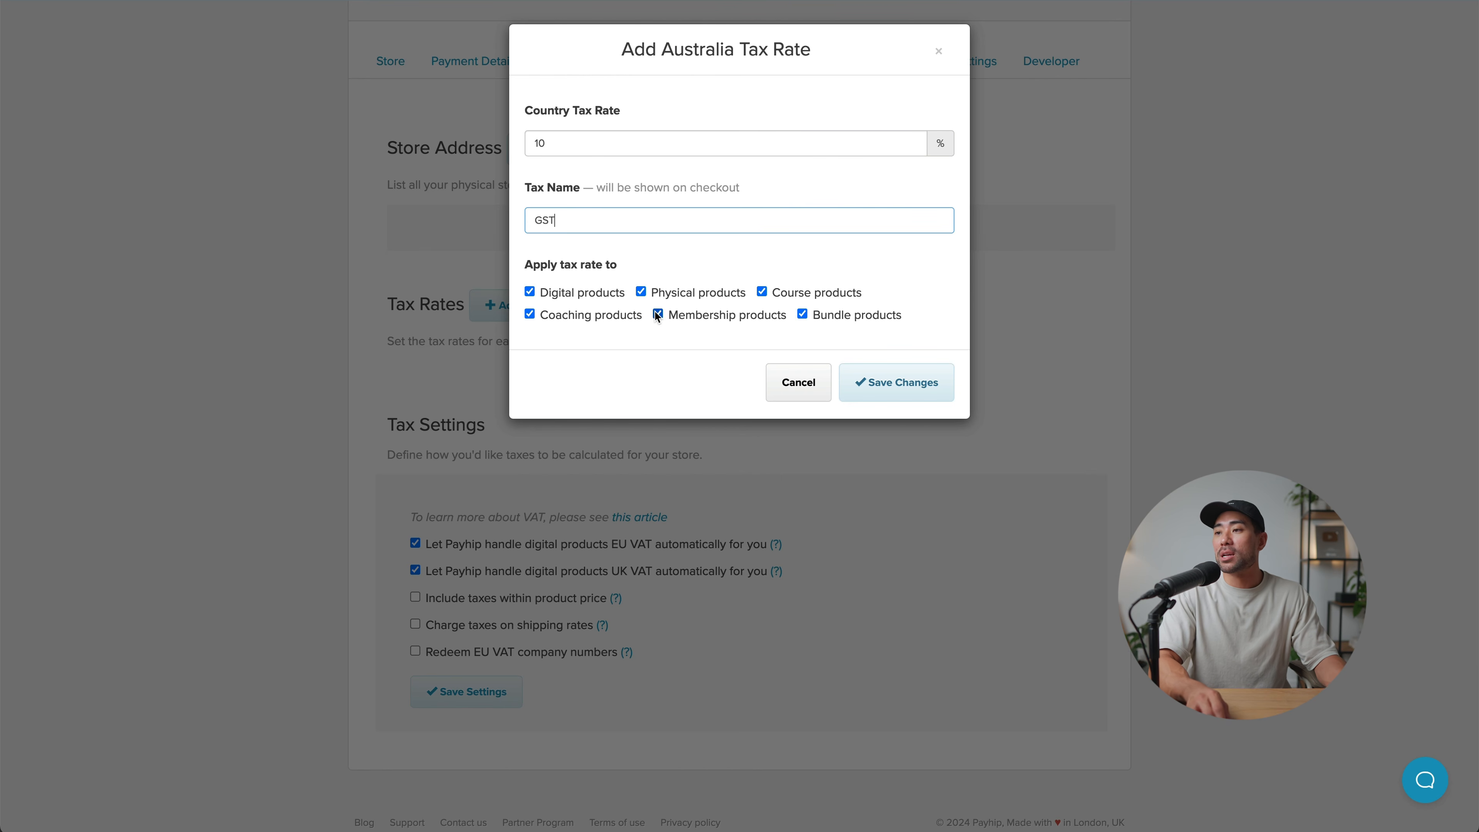
left_click(927, 382)
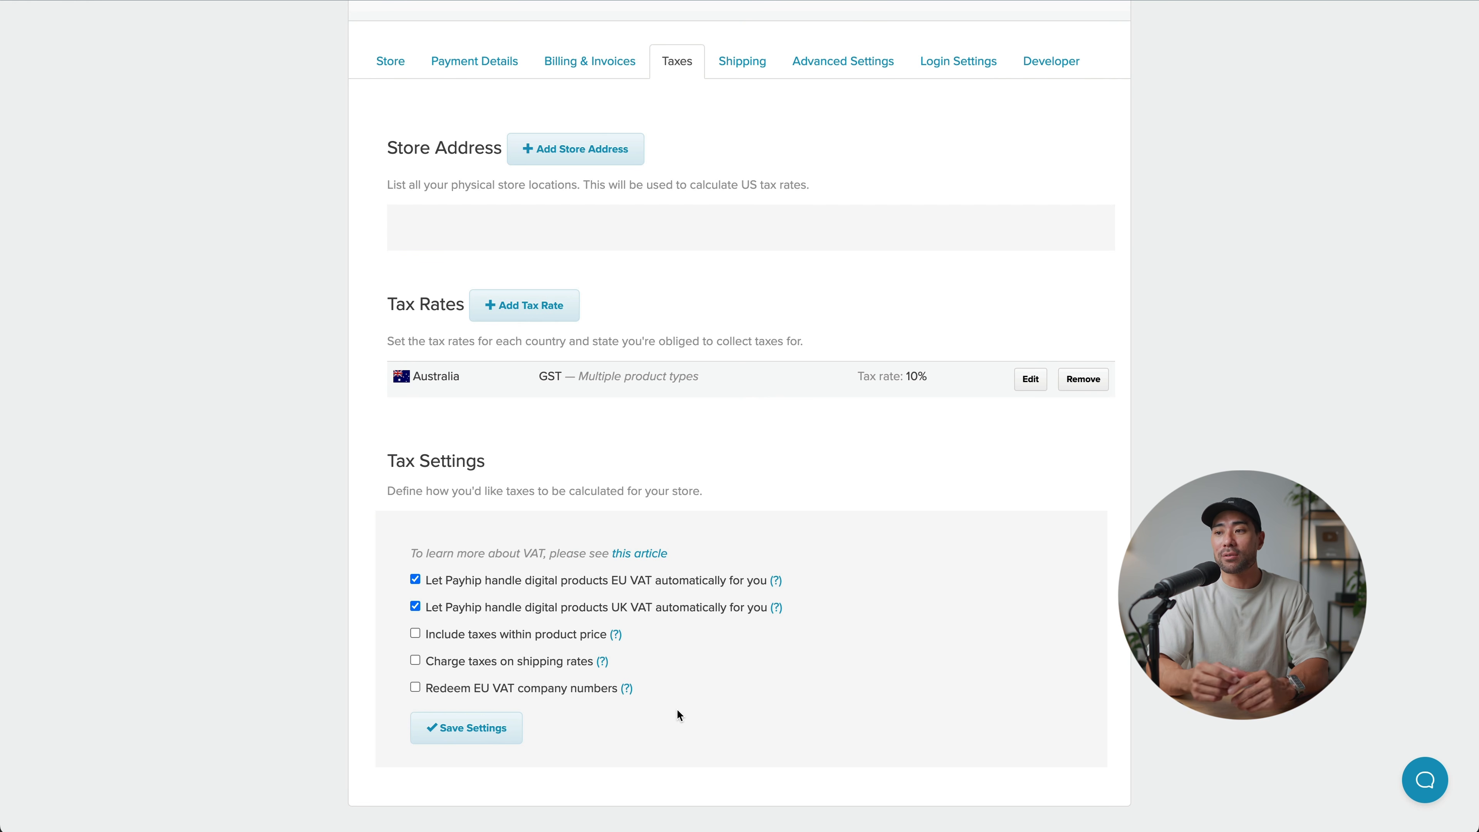
Step: Check the shipping settings for the ship-from address and the destination regions and rates
scroll(717, 408, "up", 3)
left_click(732, 262)
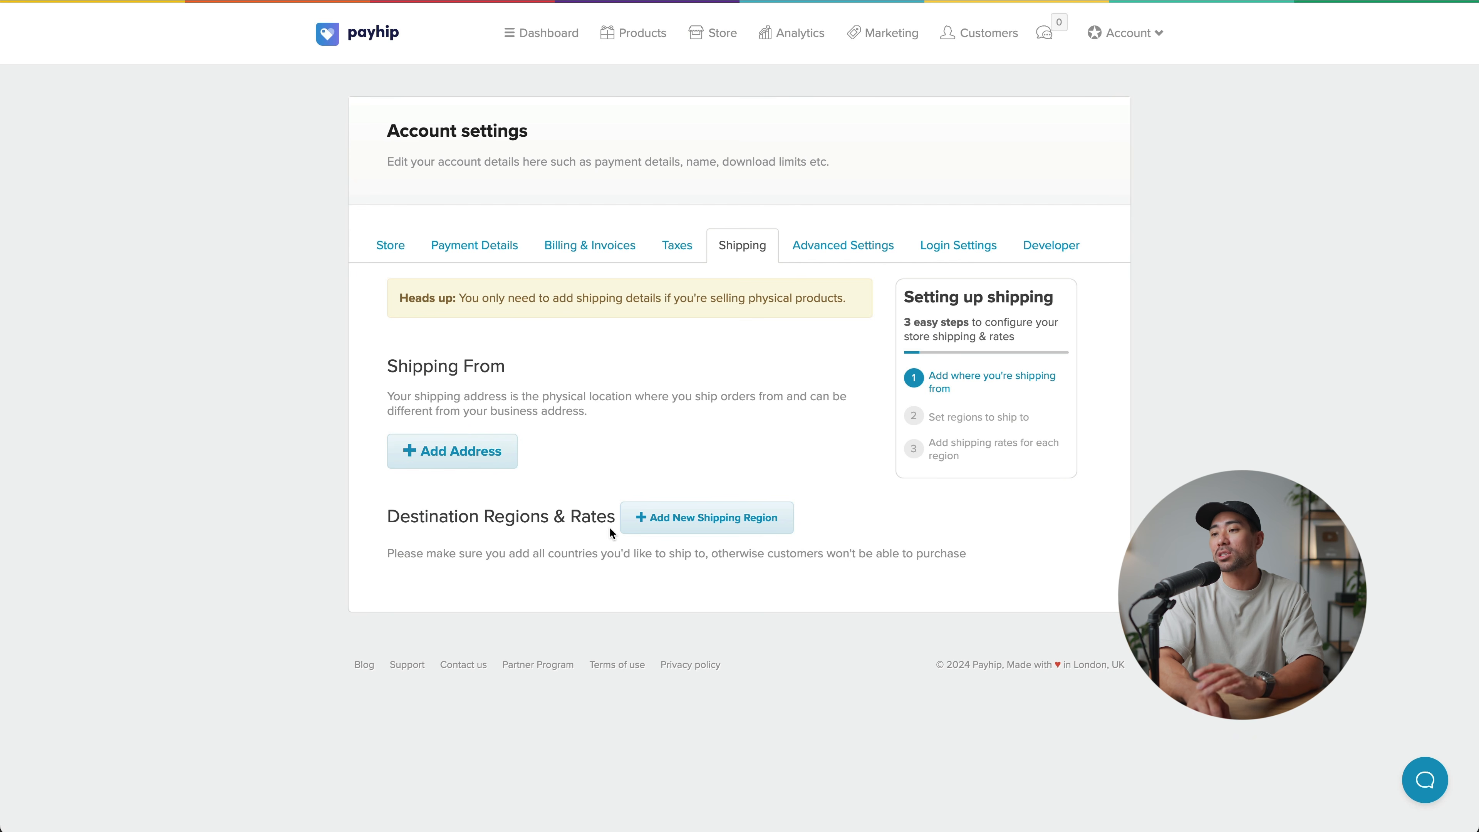
Step: Review the advanced settings from PDF protection, notifications and download limit through checkout, course, invoice and email receipt options, and save them
left_click(843, 246)
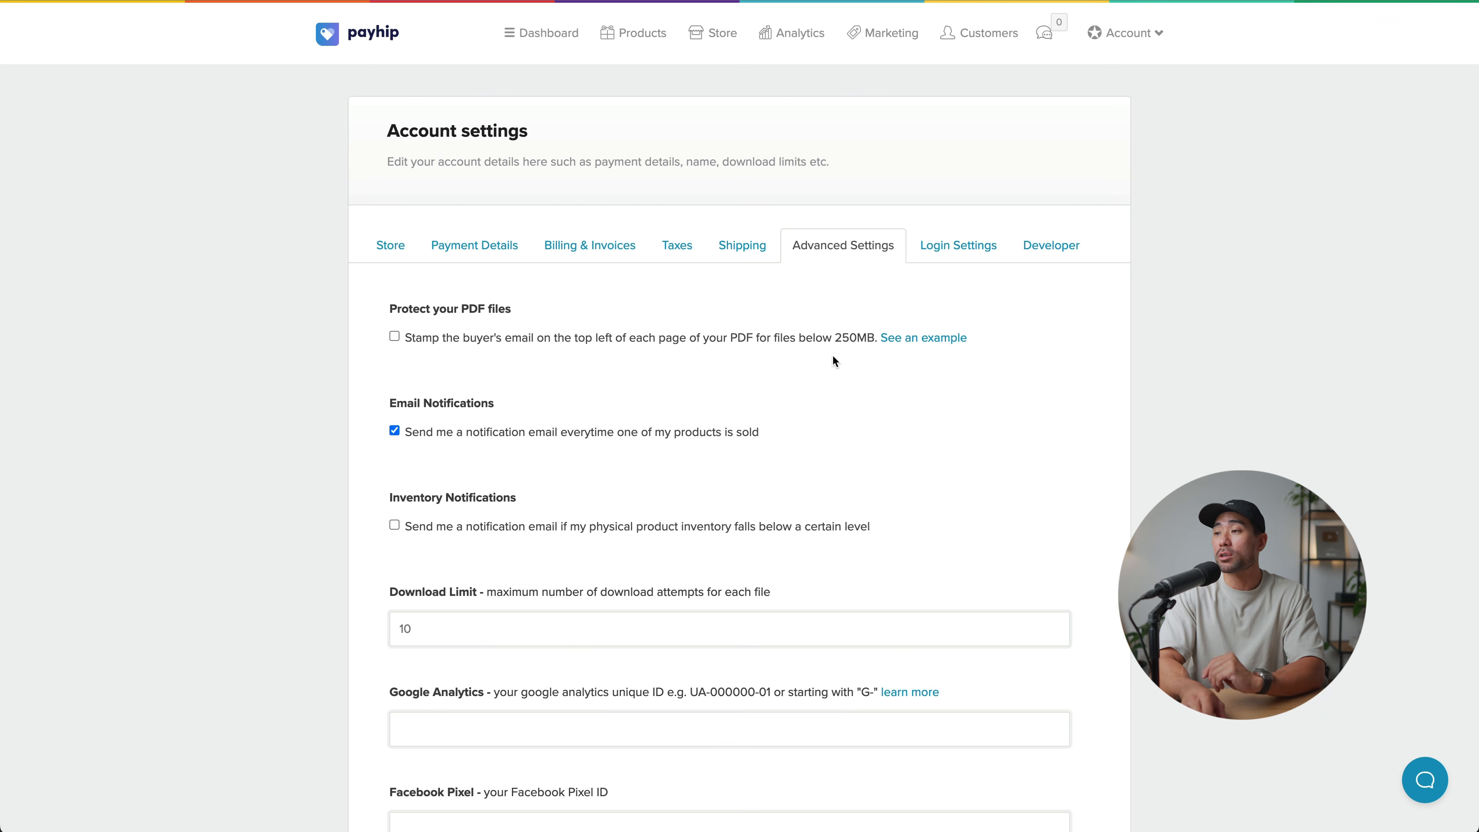
scroll(841, 352, "down", 2)
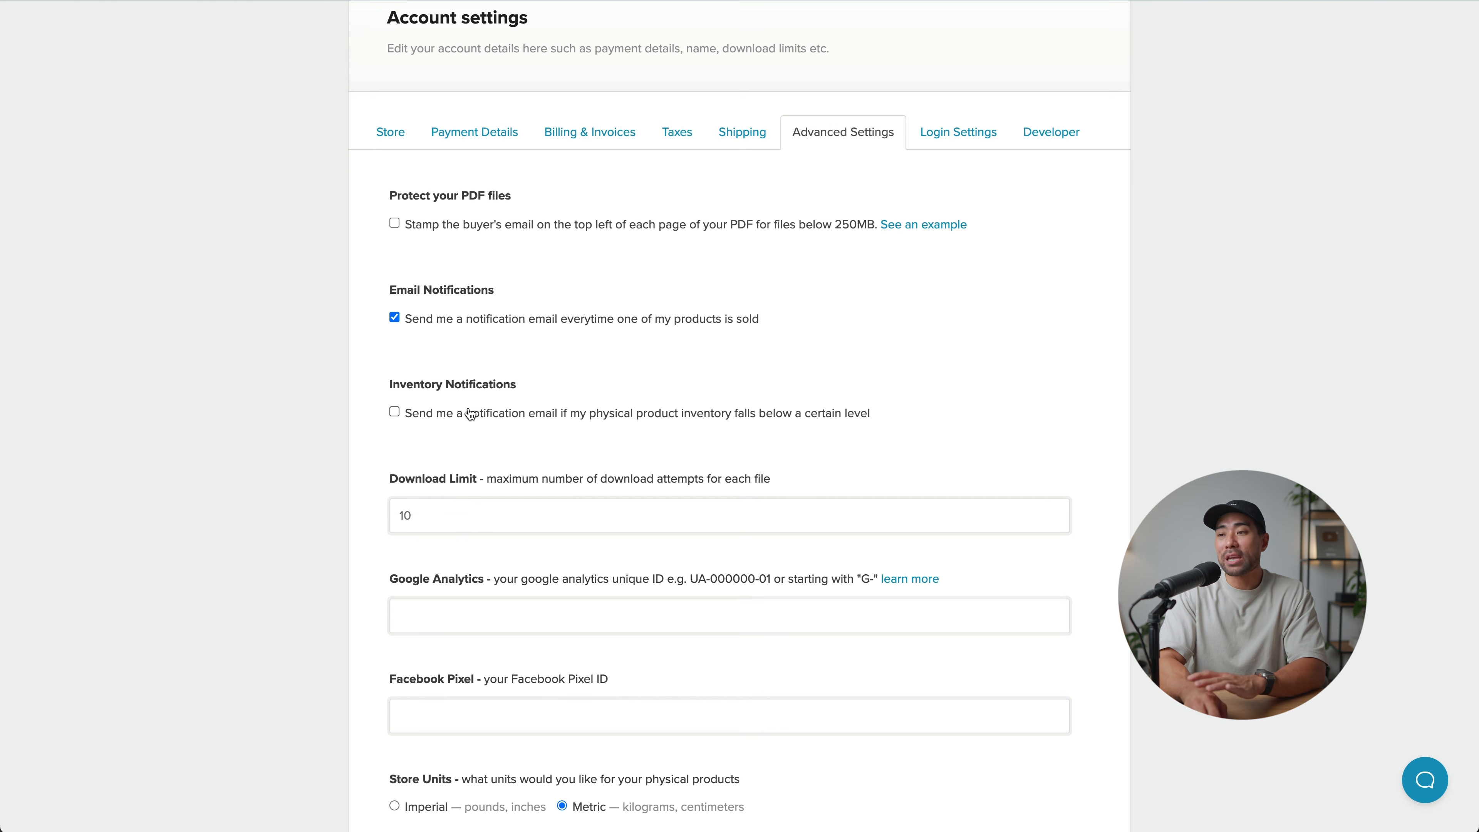
scroll(502, 453, "down", 3)
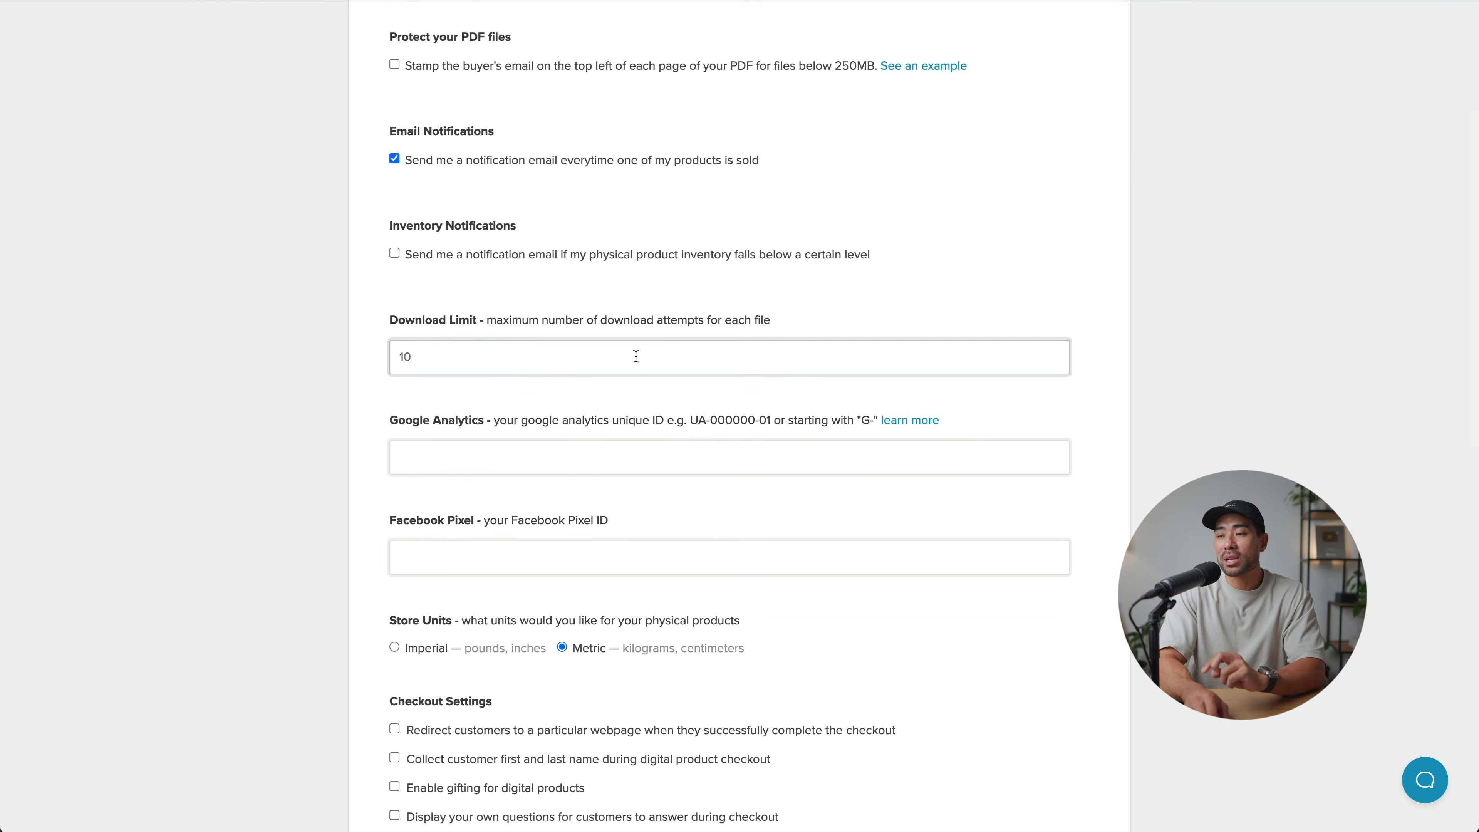
scroll(562, 359, "down", 1)
scroll(562, 359, "down", 3)
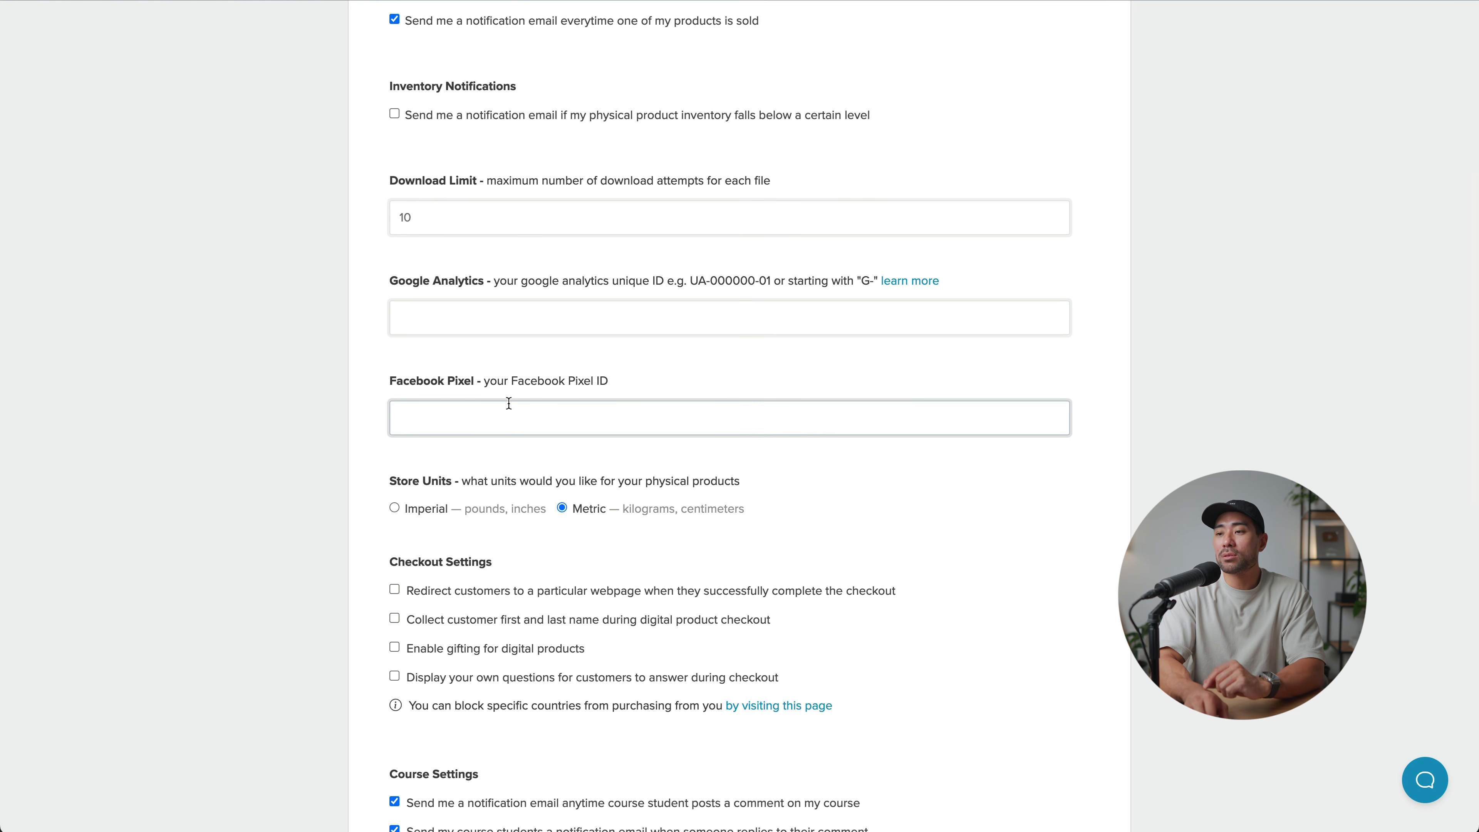
scroll(509, 403, "down", 3)
scroll(613, 376, "down", 3)
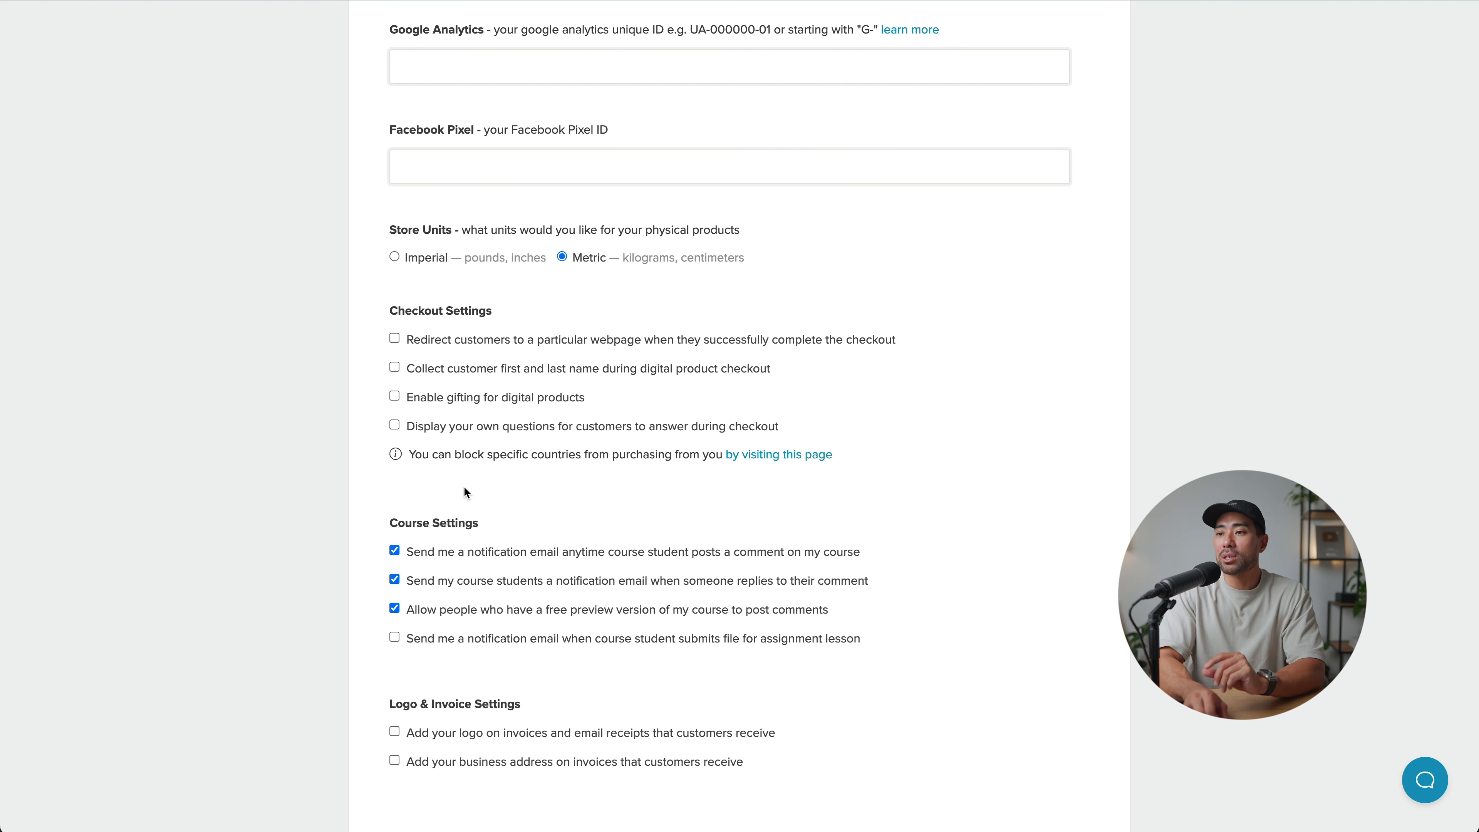
scroll(467, 494, "down", 1)
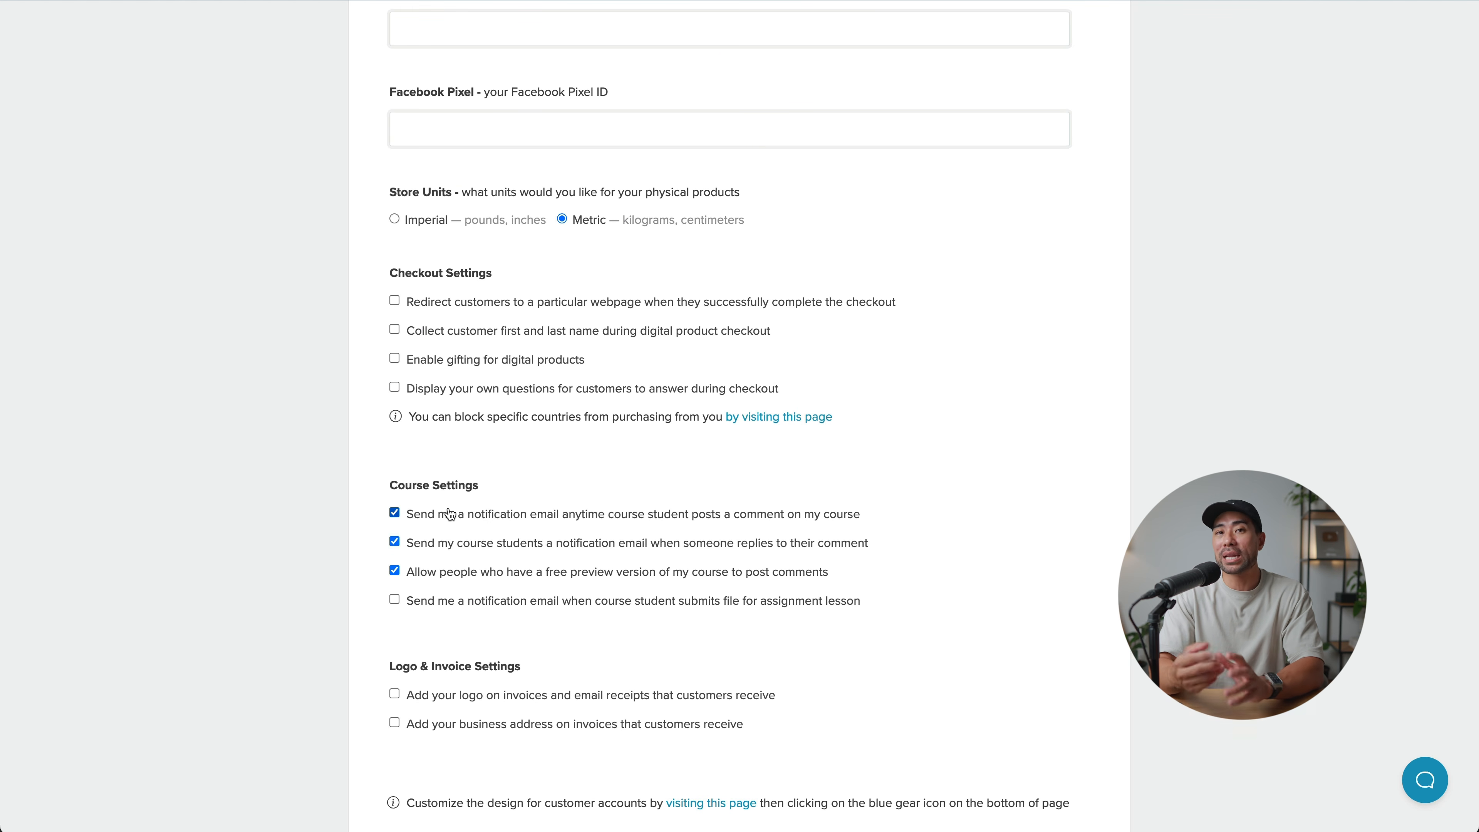
scroll(450, 514, "down", 6)
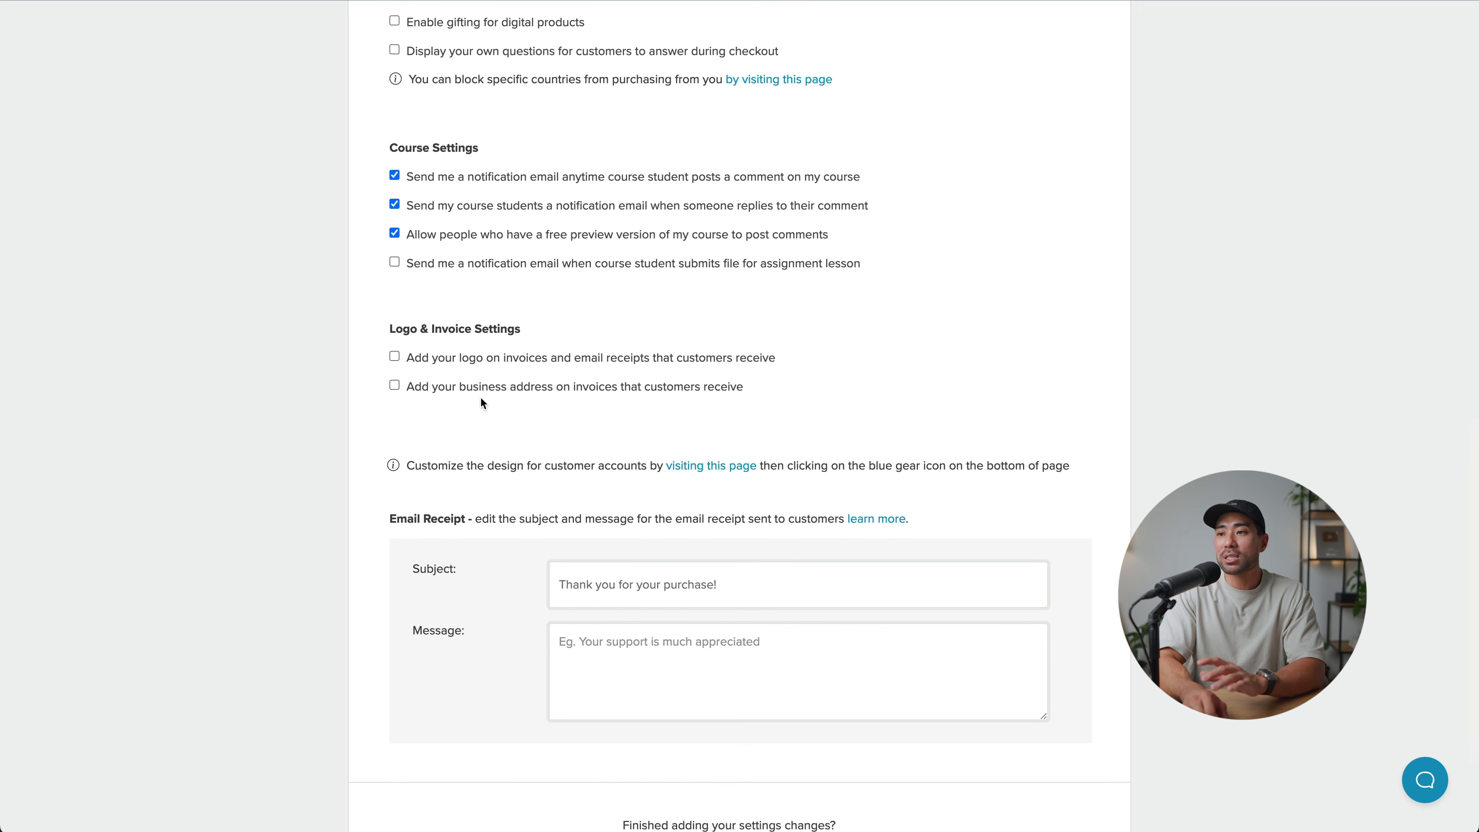
scroll(457, 406, "down", 2)
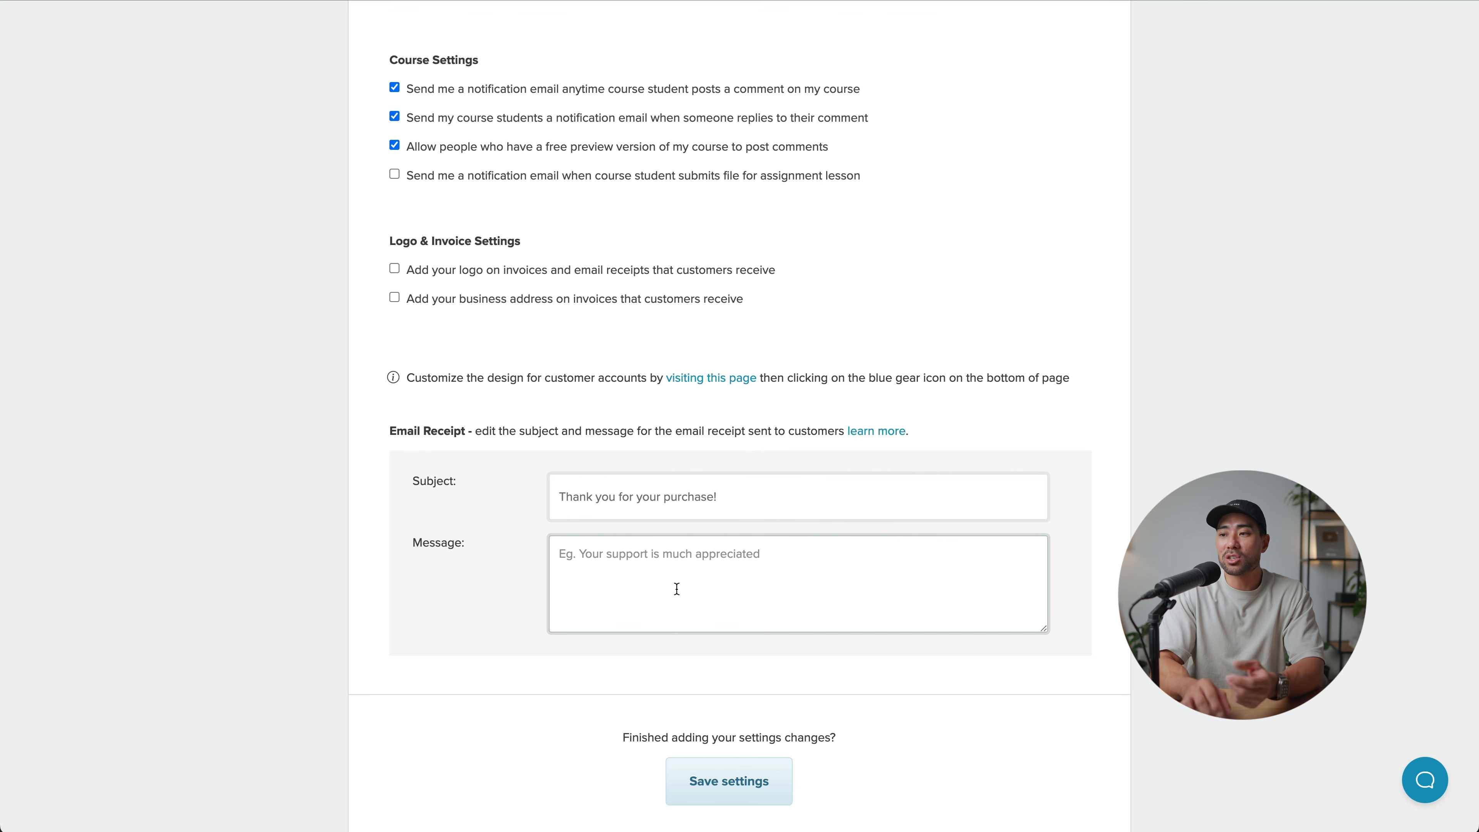
left_click(731, 574)
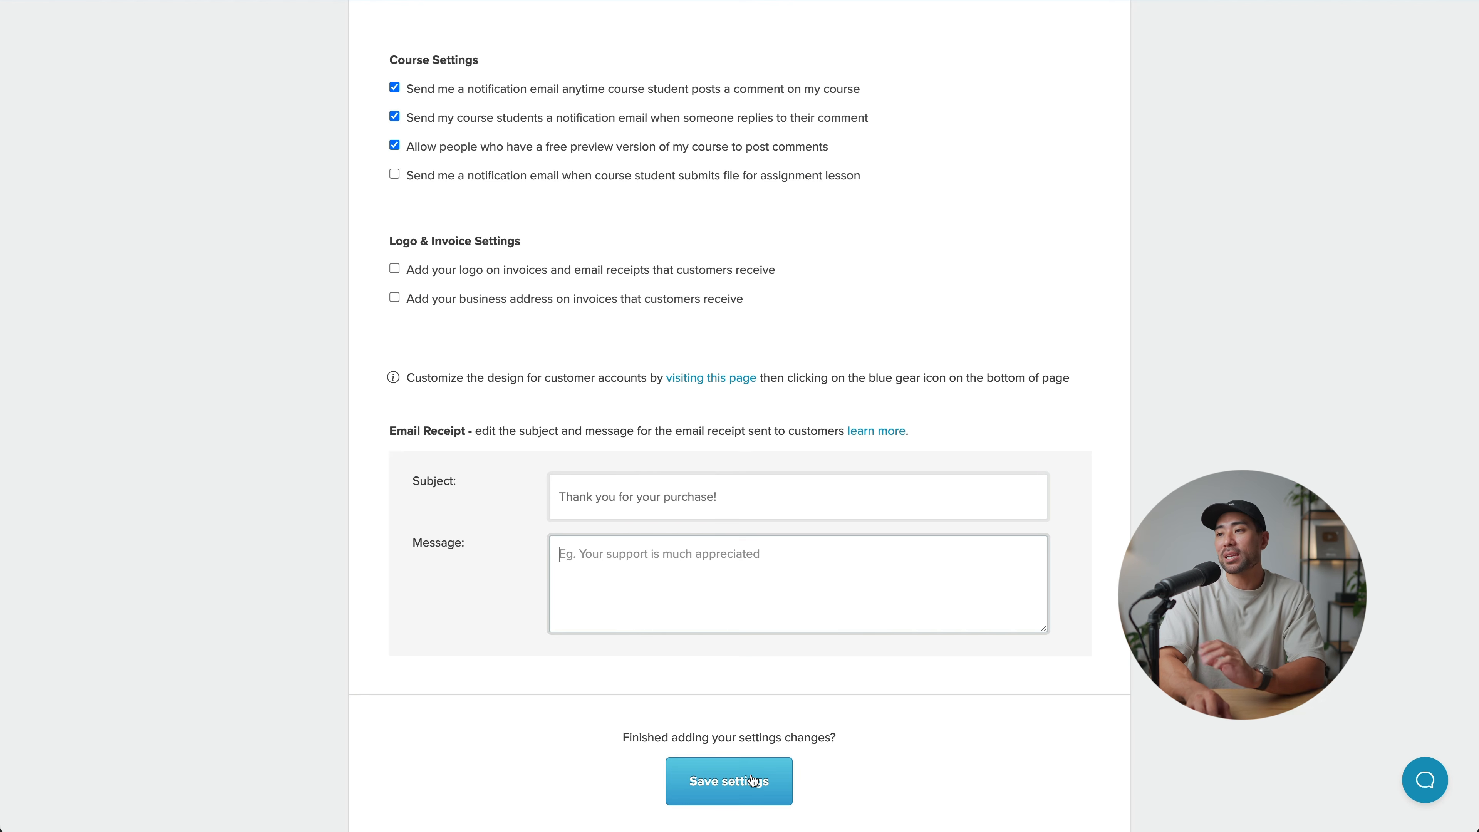
left_click(753, 781)
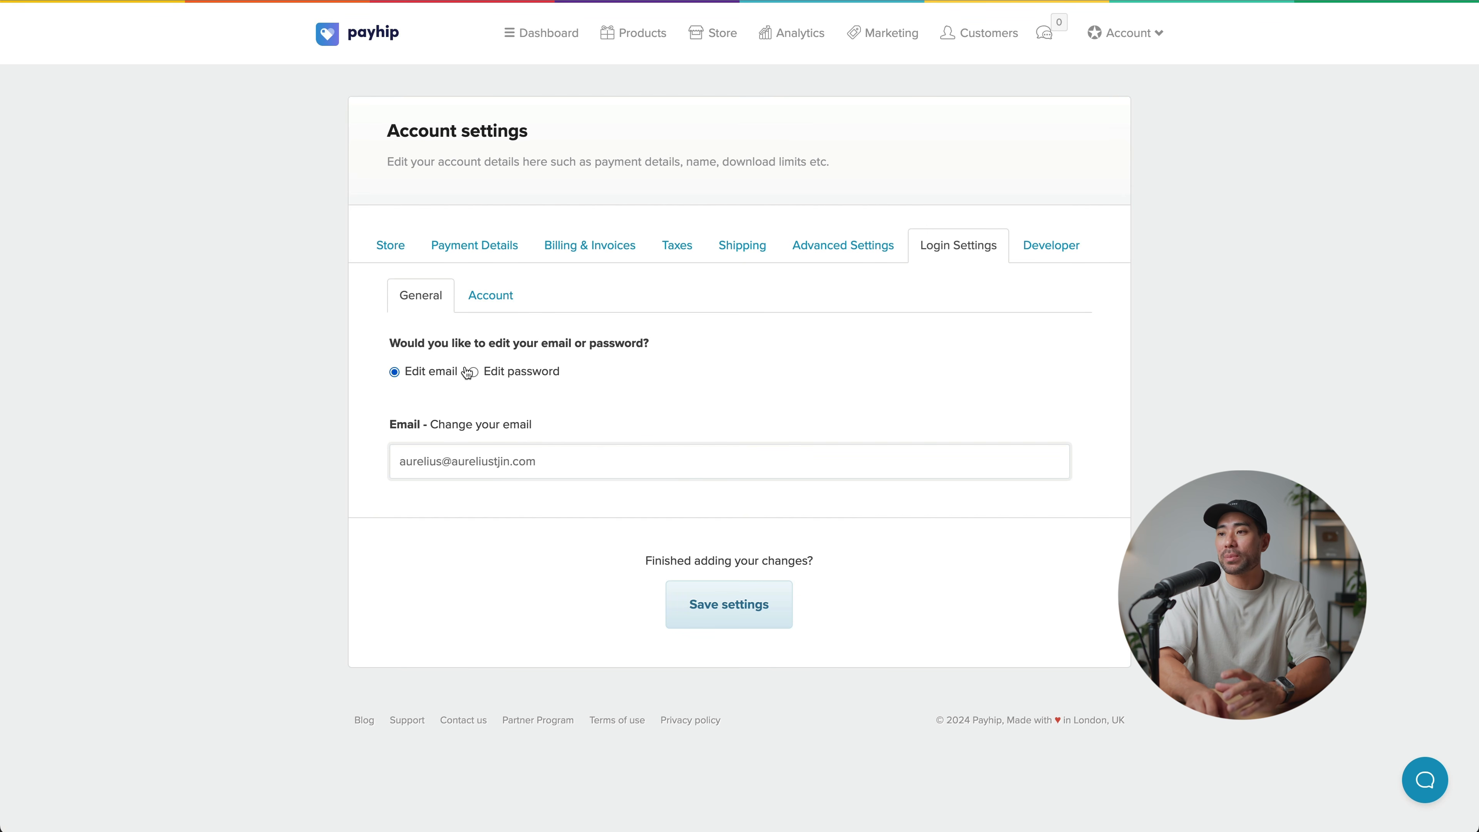
Step: Check the two-factor authentication and account deletion options in the login settings, and open the developer settings
left_click(481, 307)
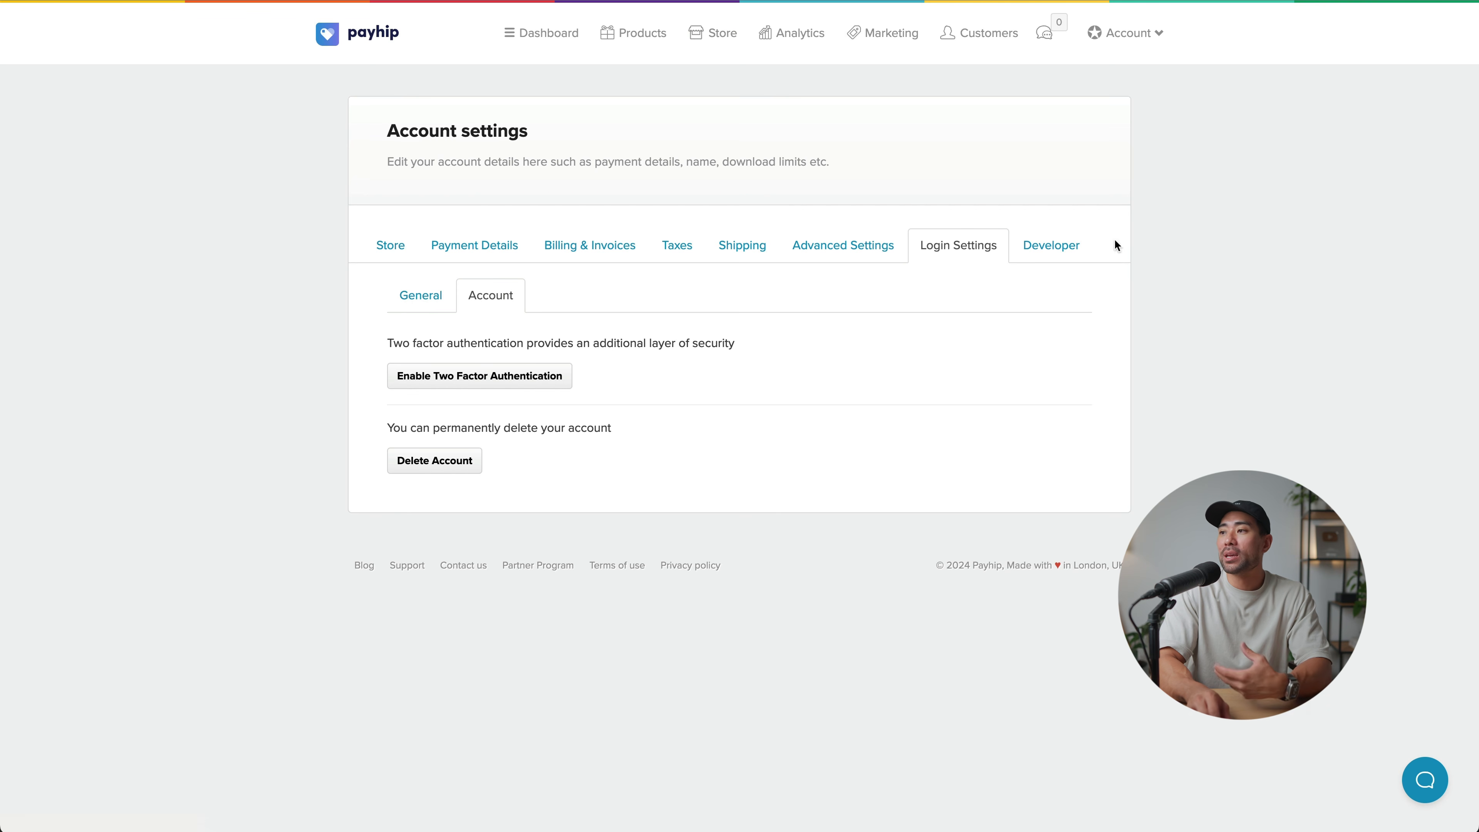
left_click(1065, 252)
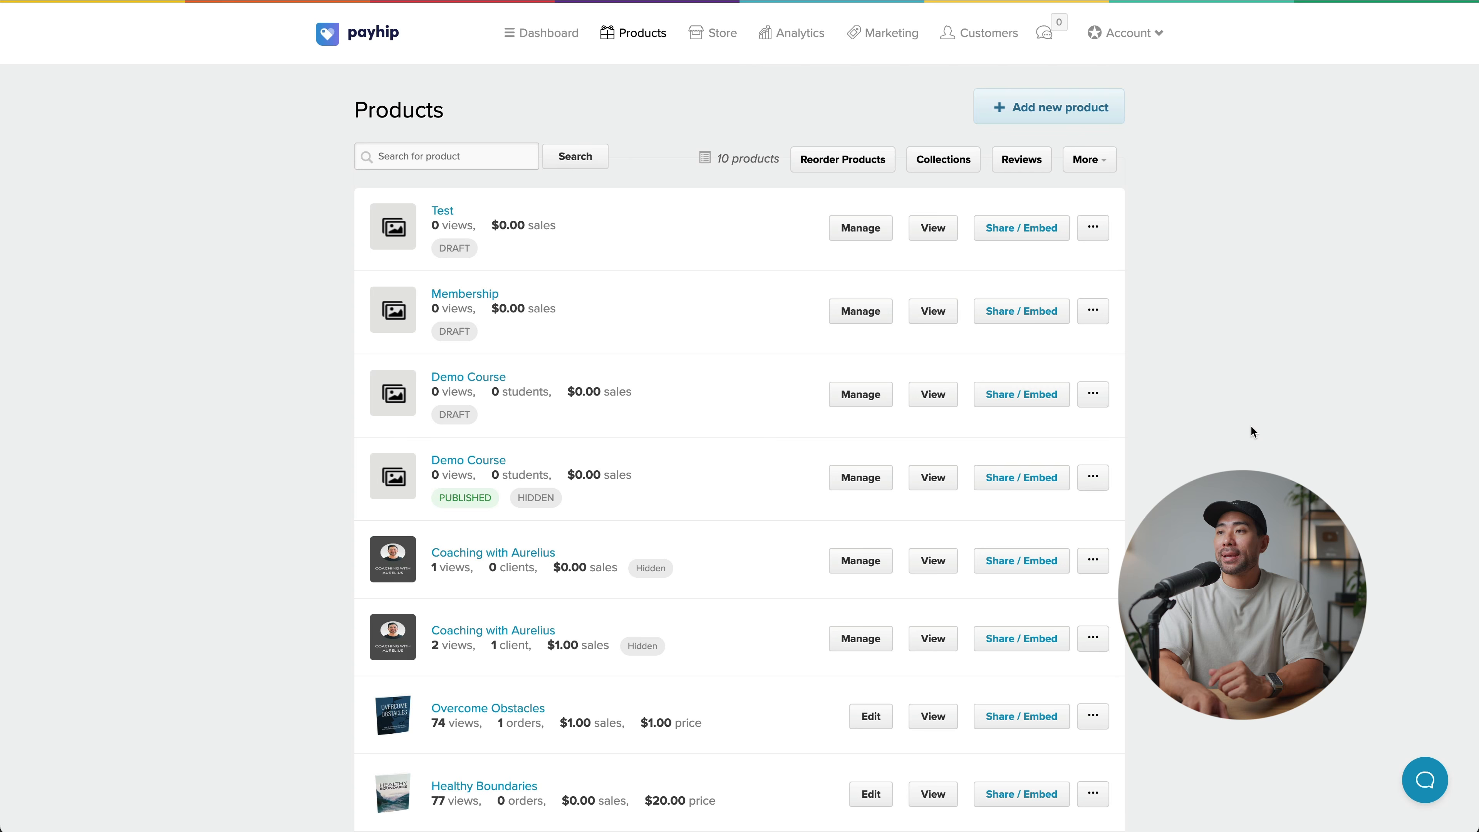
Step: Start a new product of the Digital Product type and upload Wallpapers.zip as its product file
left_click(1034, 122)
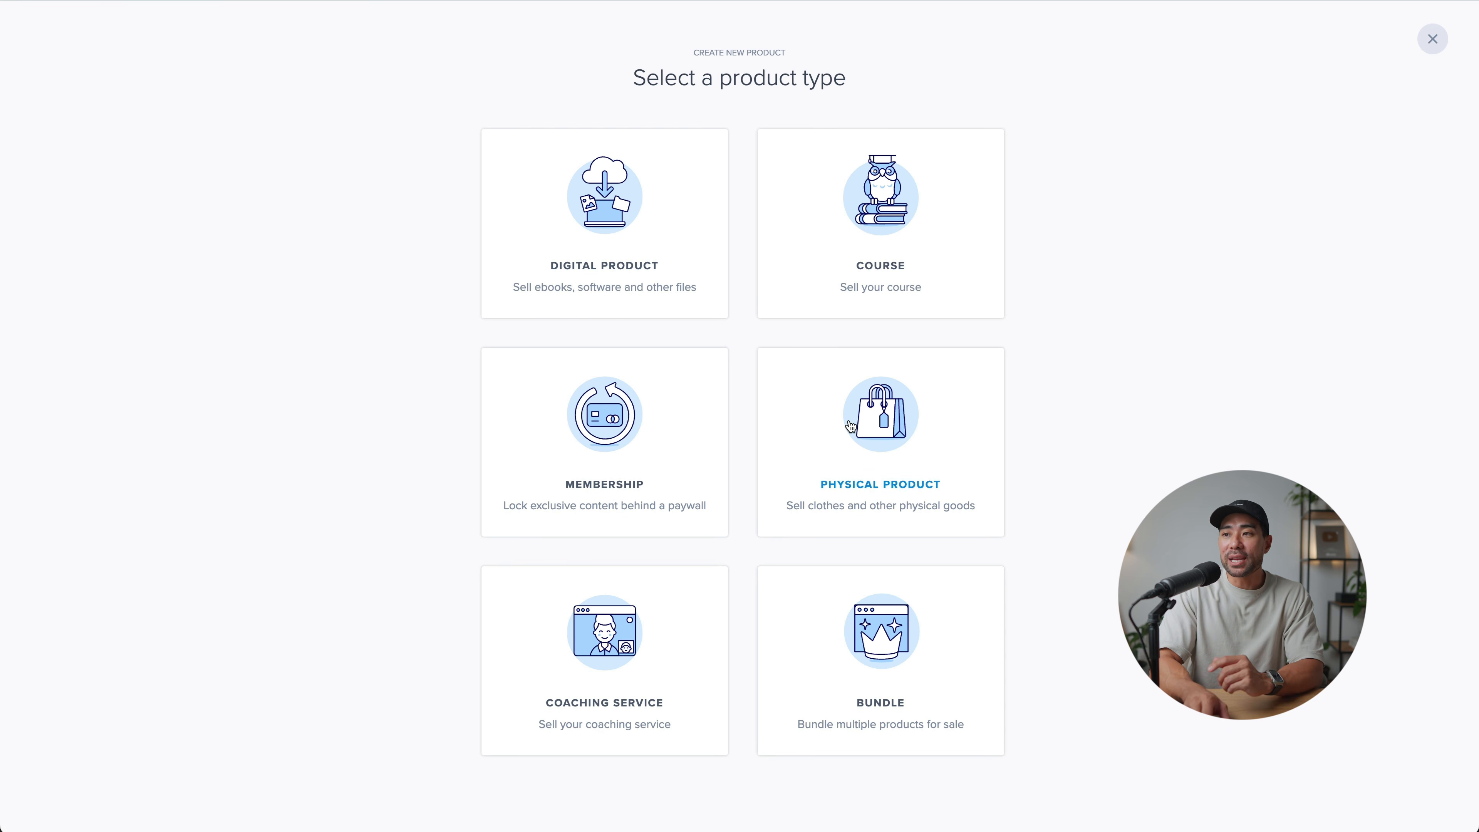
left_click(610, 234)
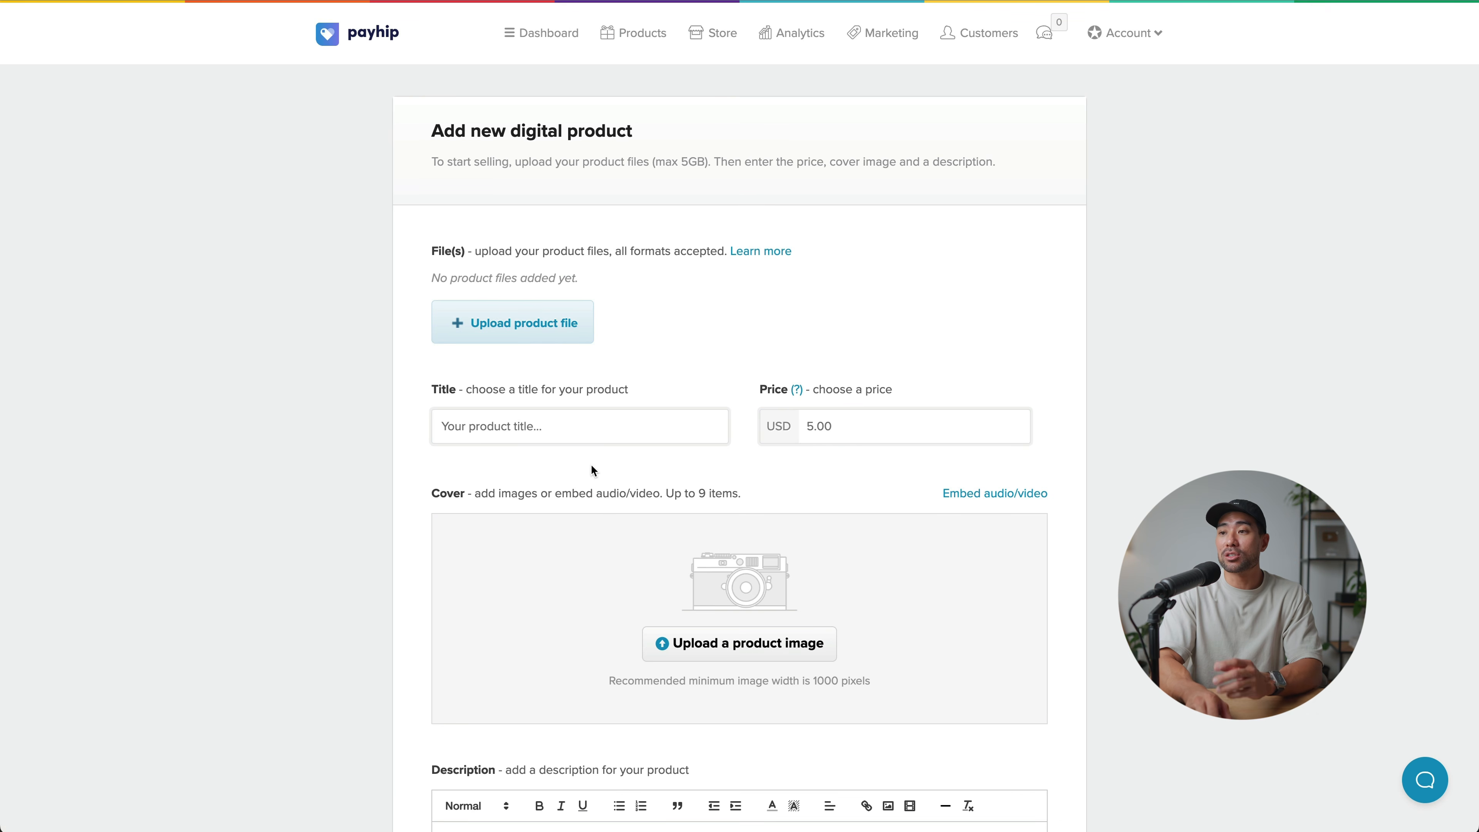
left_click(829, 429)
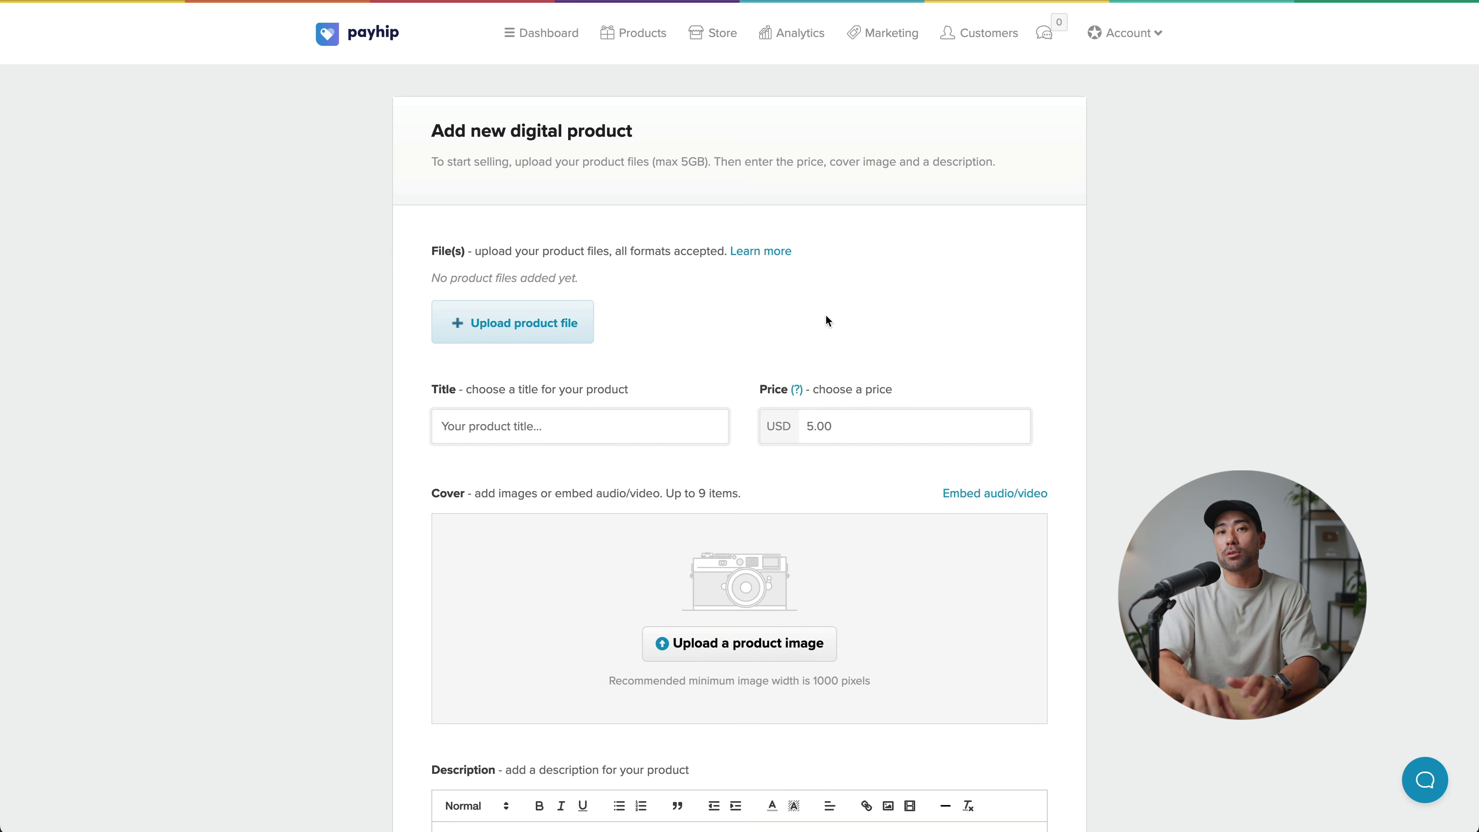
left_click(507, 338)
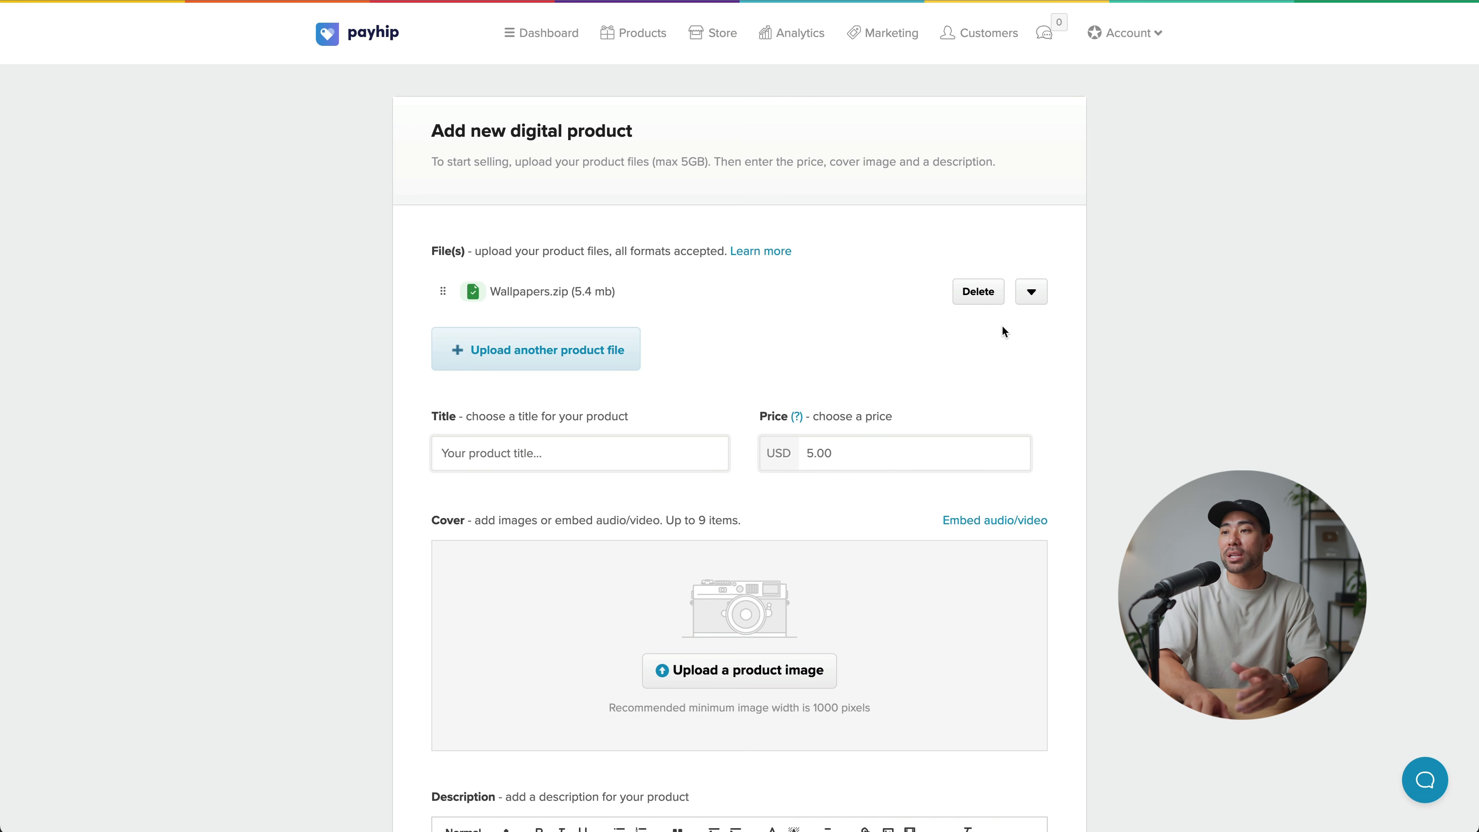
left_click(537, 352)
left_click(931, 537)
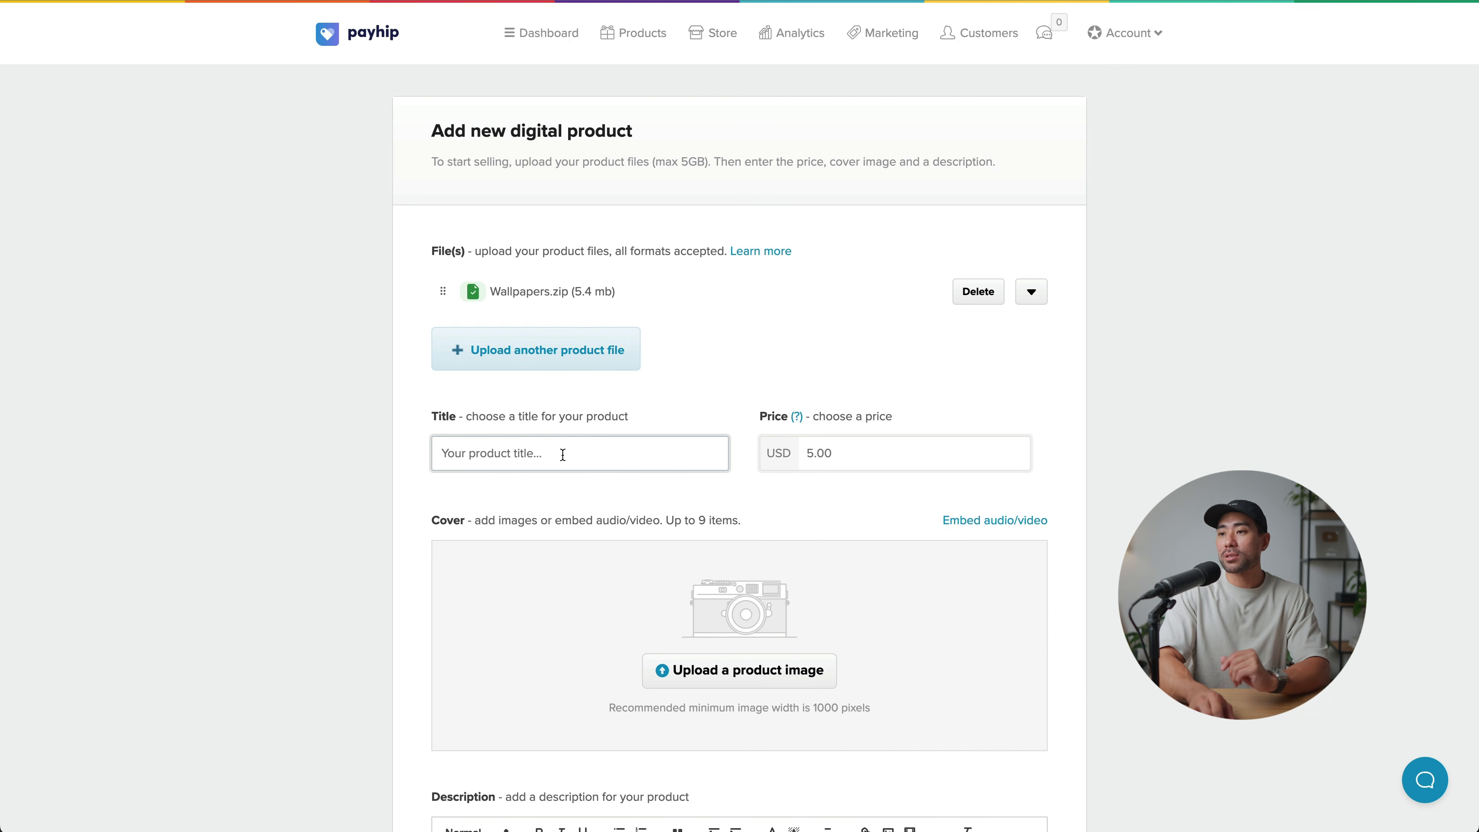
Step: Title the digital product "Modern Desktop Wallpapers" and set its price to 10 USD
left_click(563, 455)
type("Modern Desktop Wallpapers")
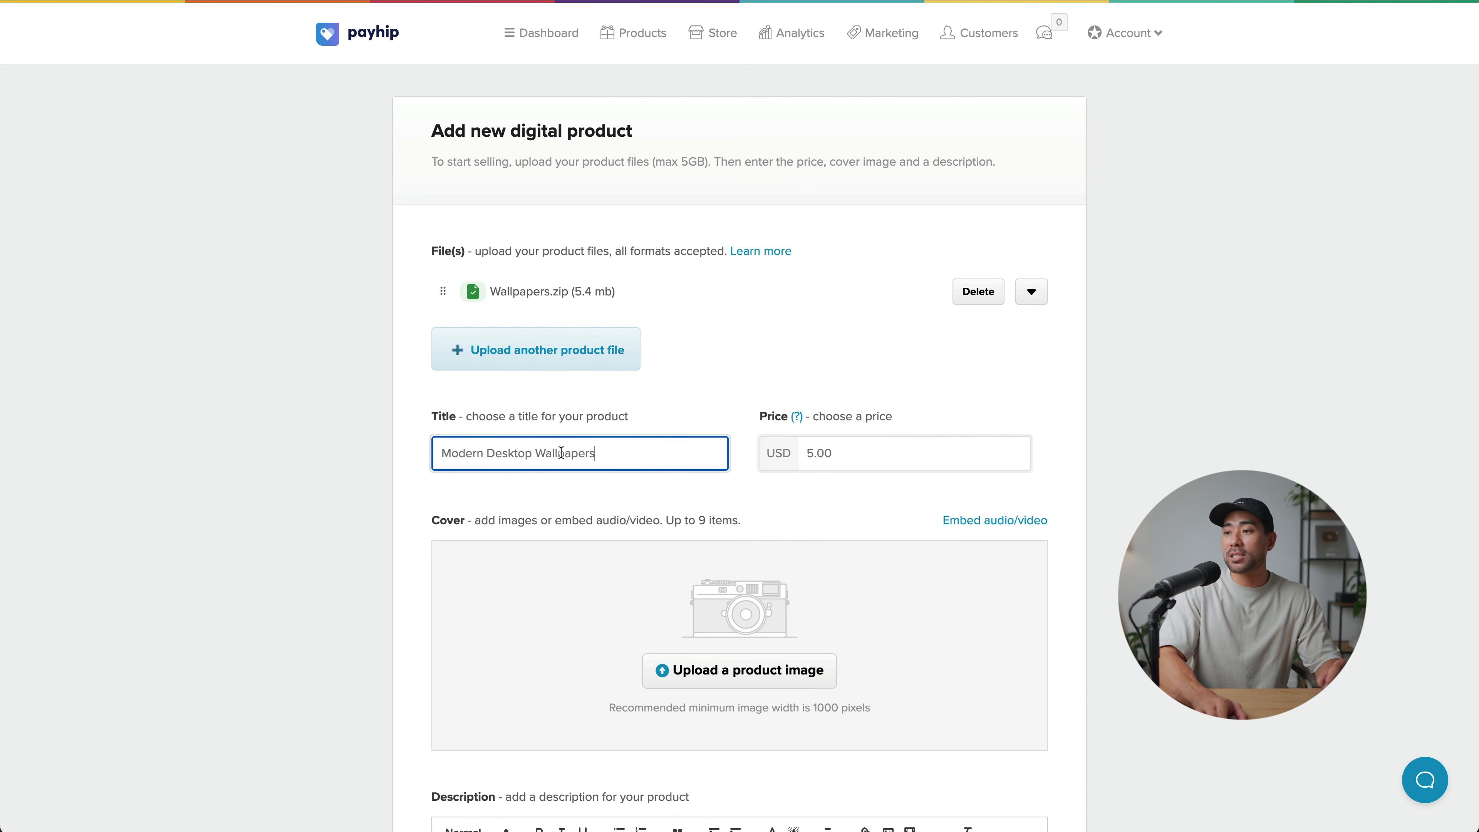
double_click(826, 455)
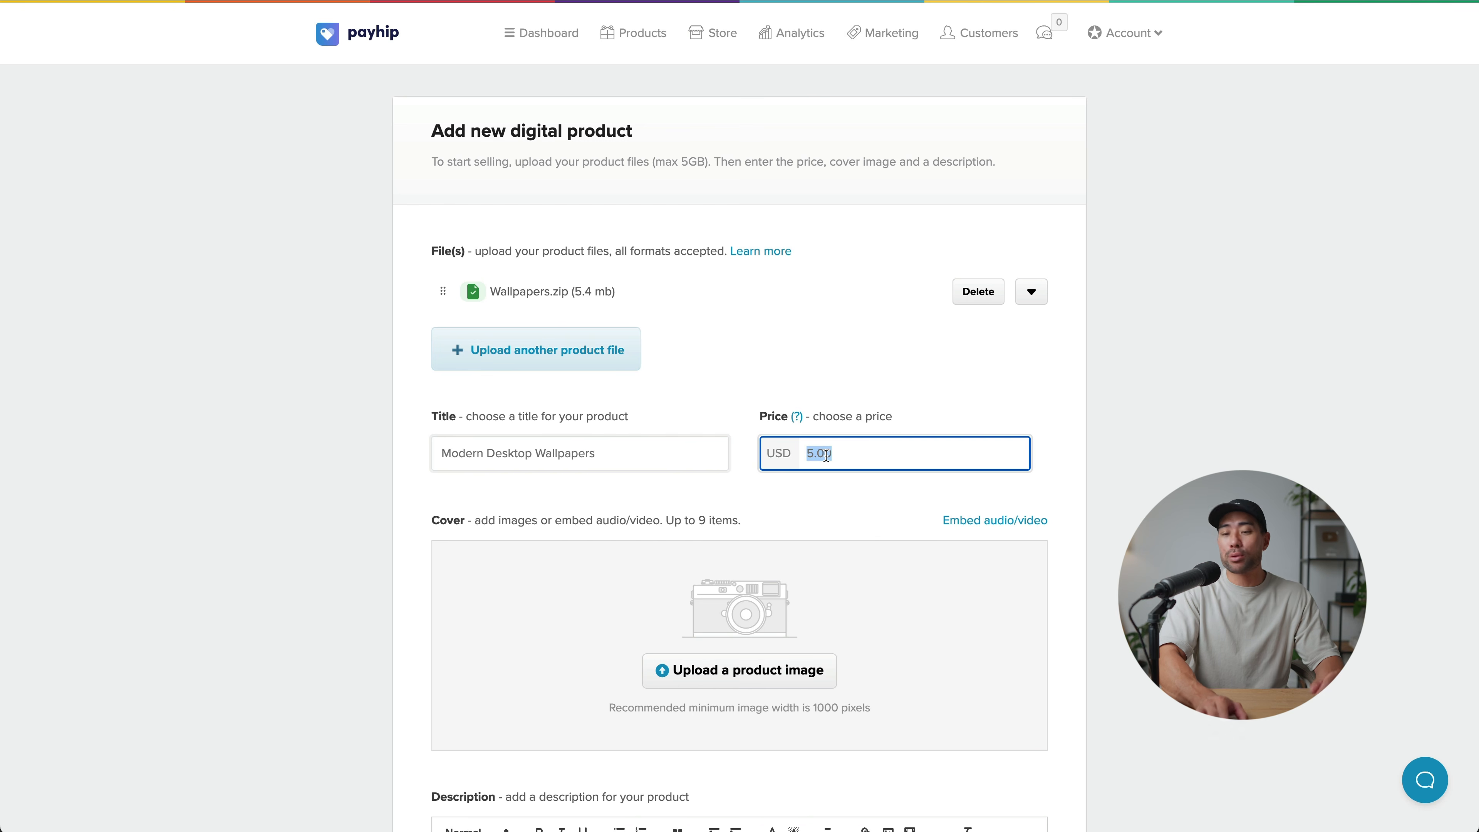
type("10")
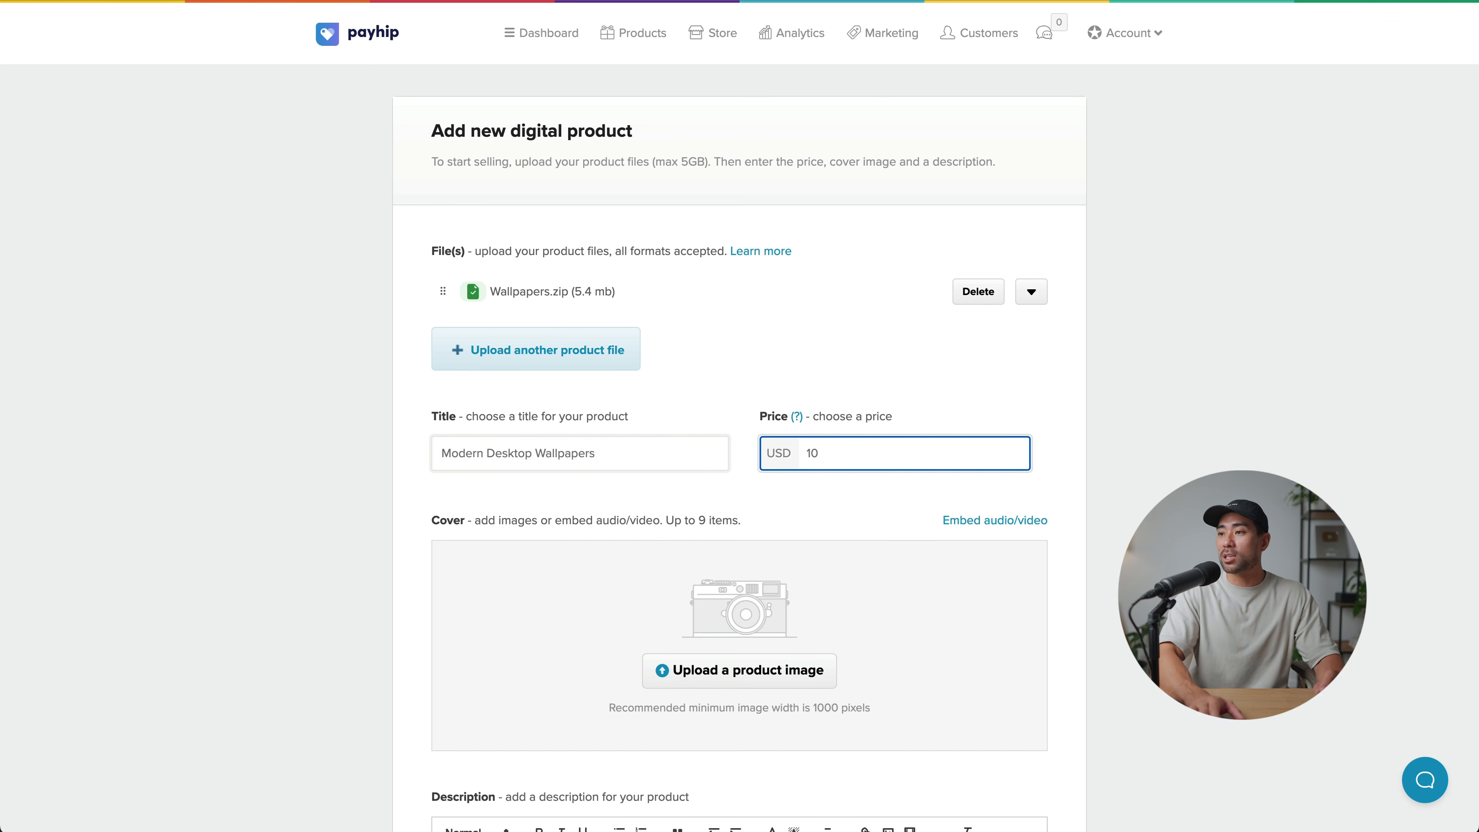
left_click(1212, 469)
Step: Upload the two Unsplash JPG images from the Wallpapers folder as the product's cover images
scroll(669, 303, "down", 5)
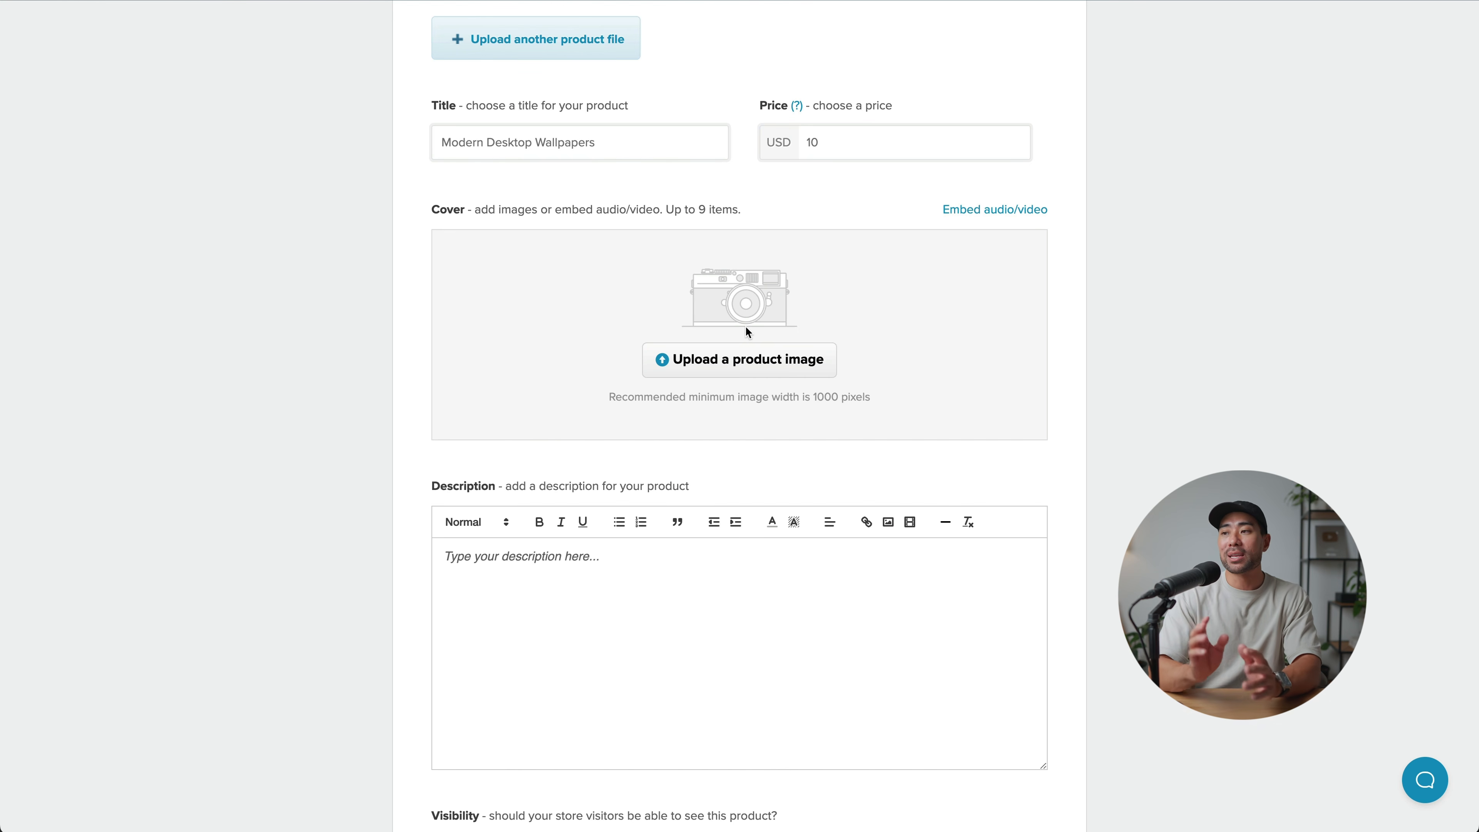
left_click(769, 360)
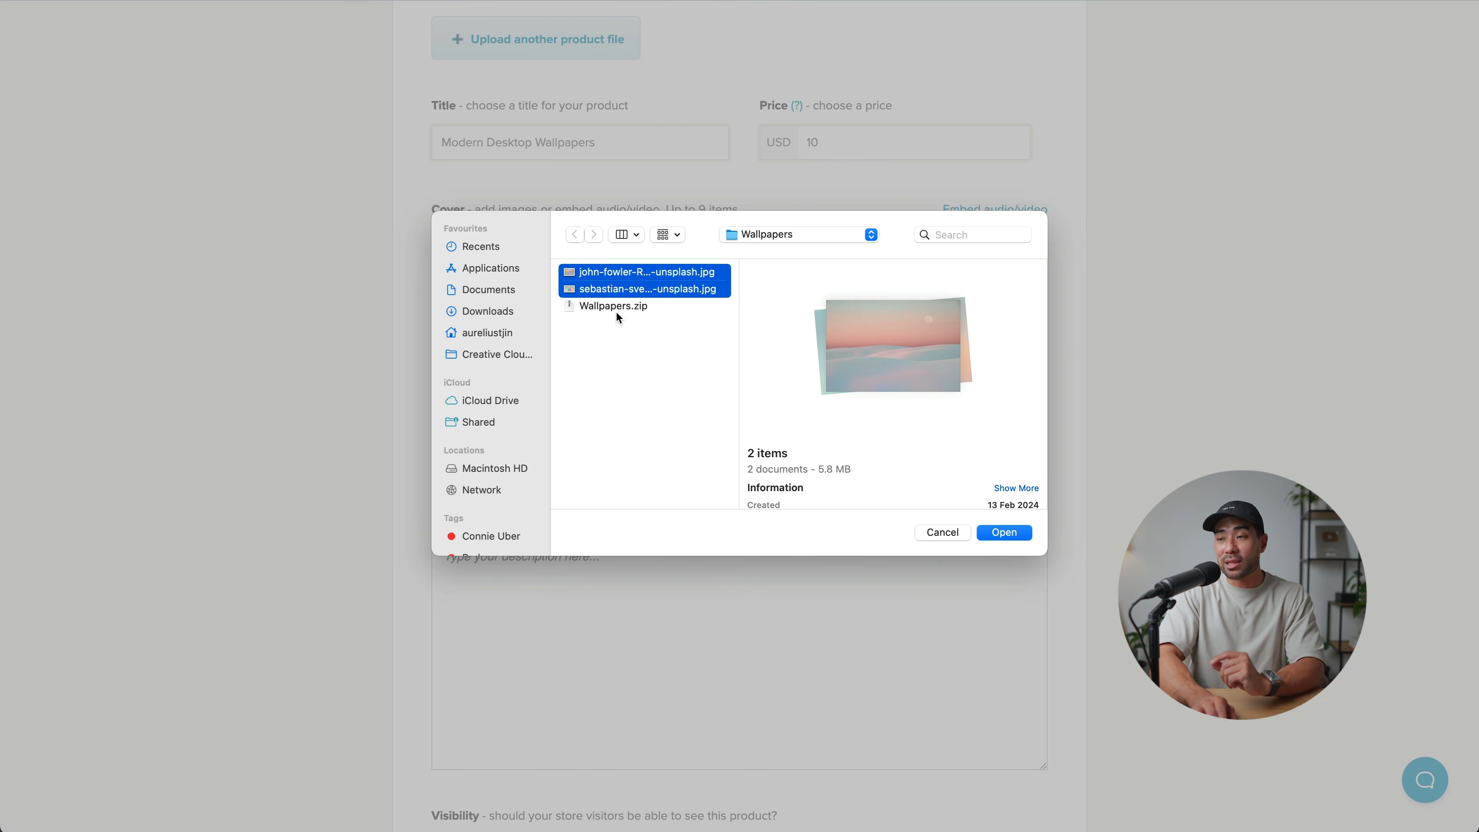
left_click(1006, 533)
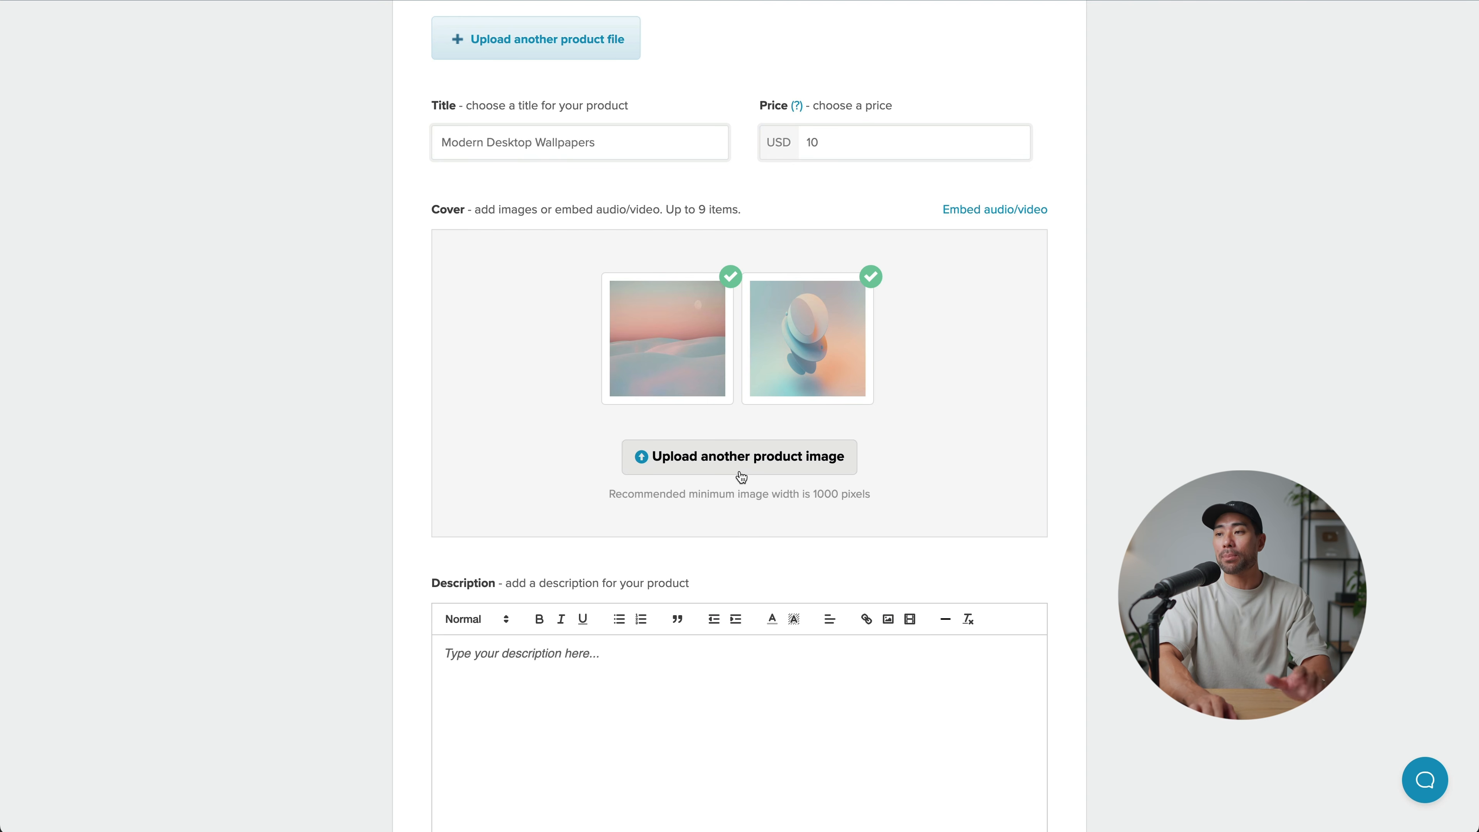
Step: Paste the prepared wallpaper collection text into the product description and insert a blank line before "Key Features:"
scroll(741, 477, "down", 5)
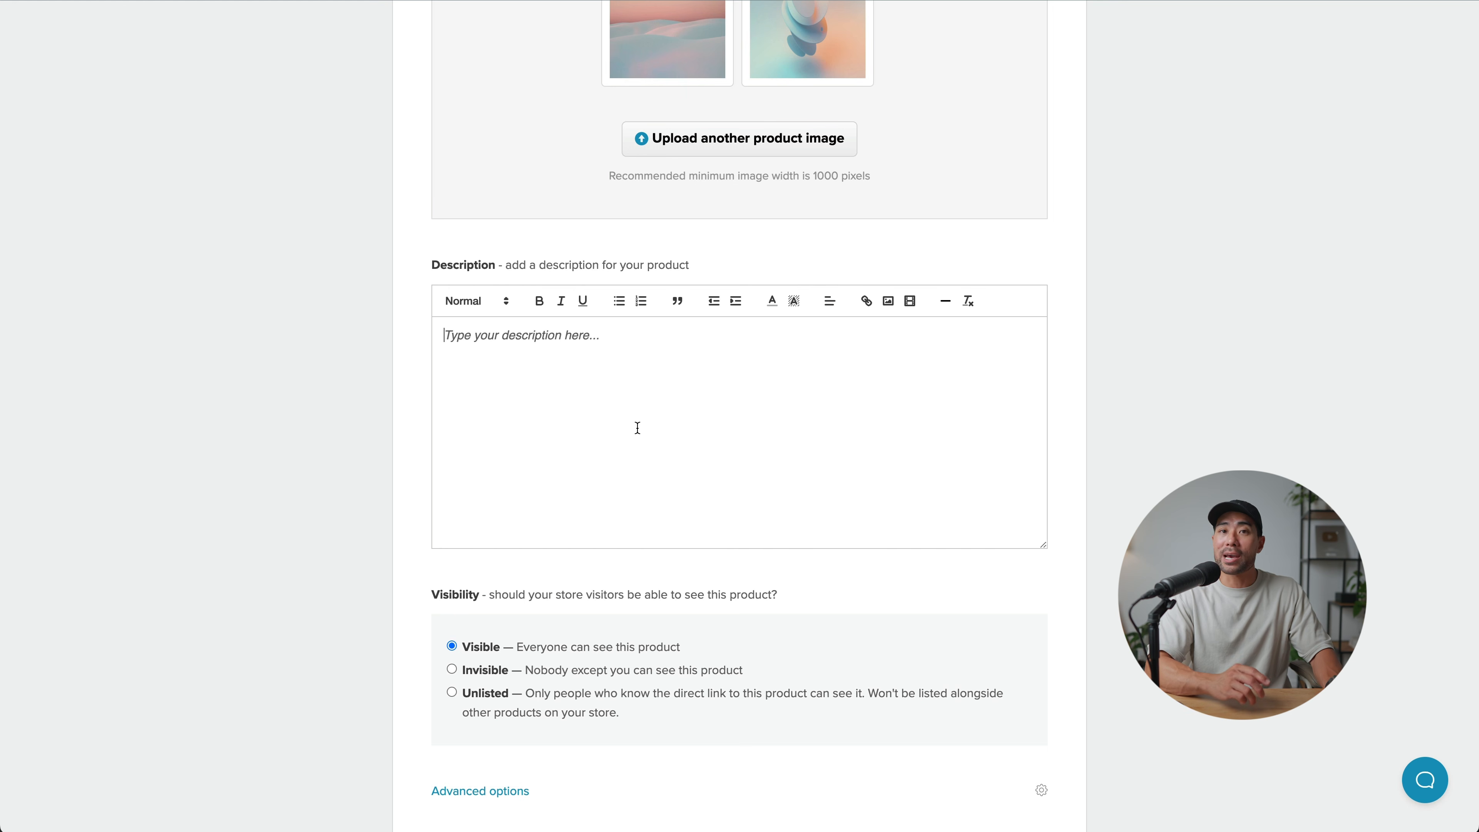
key("ctrl+v")
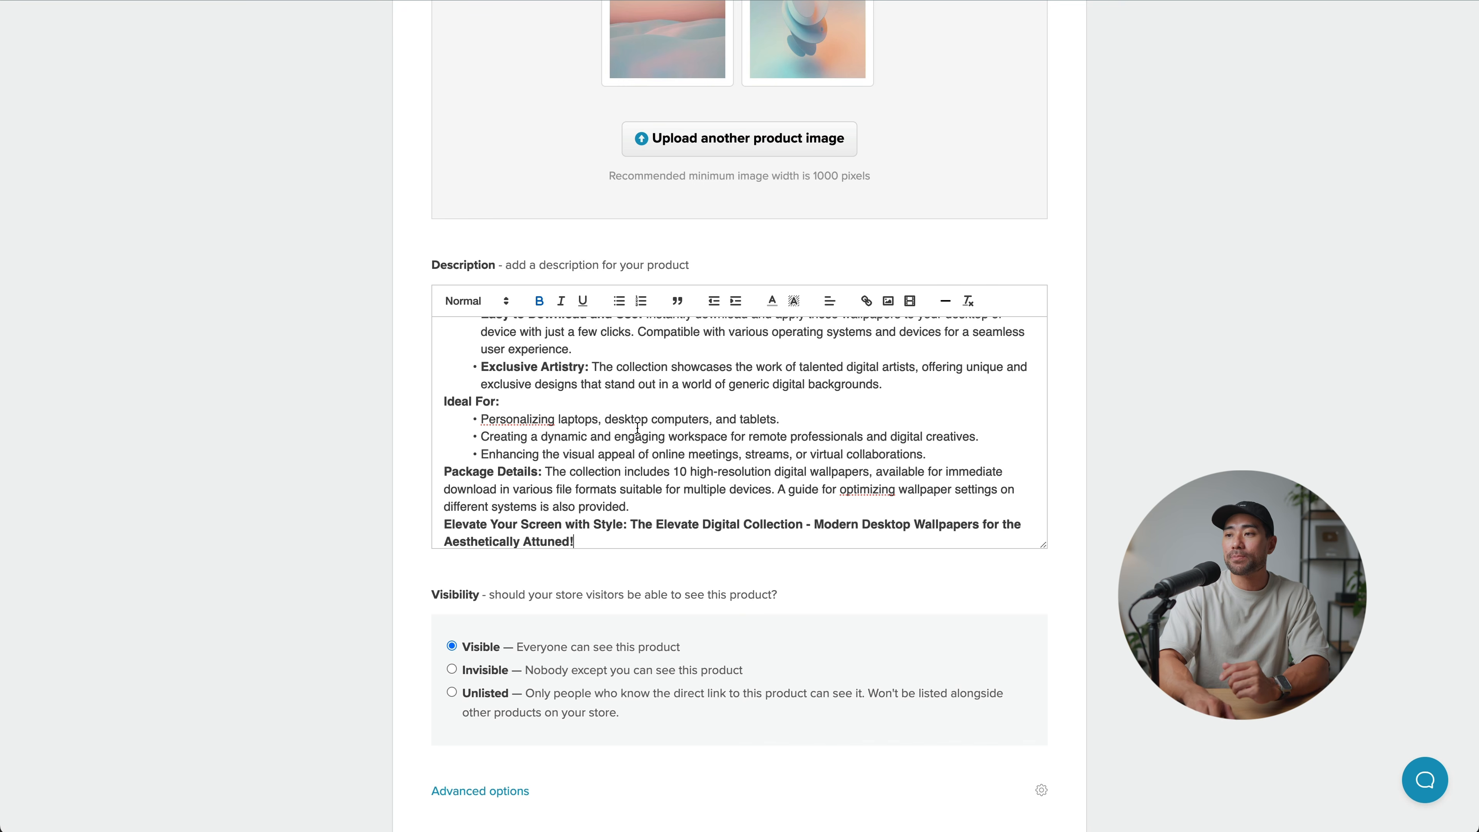
scroll(638, 429, "up", 10)
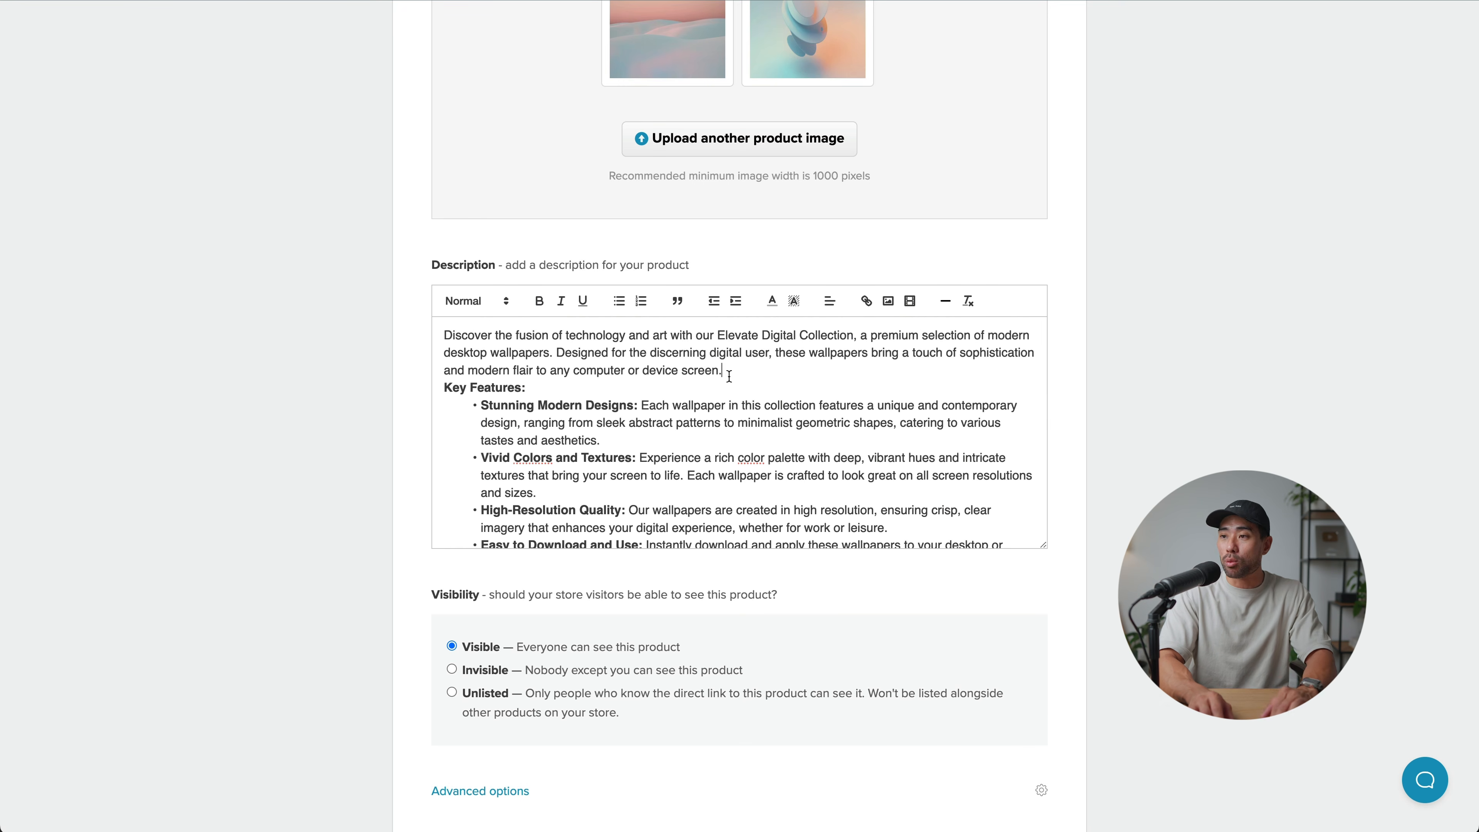
key("Return")
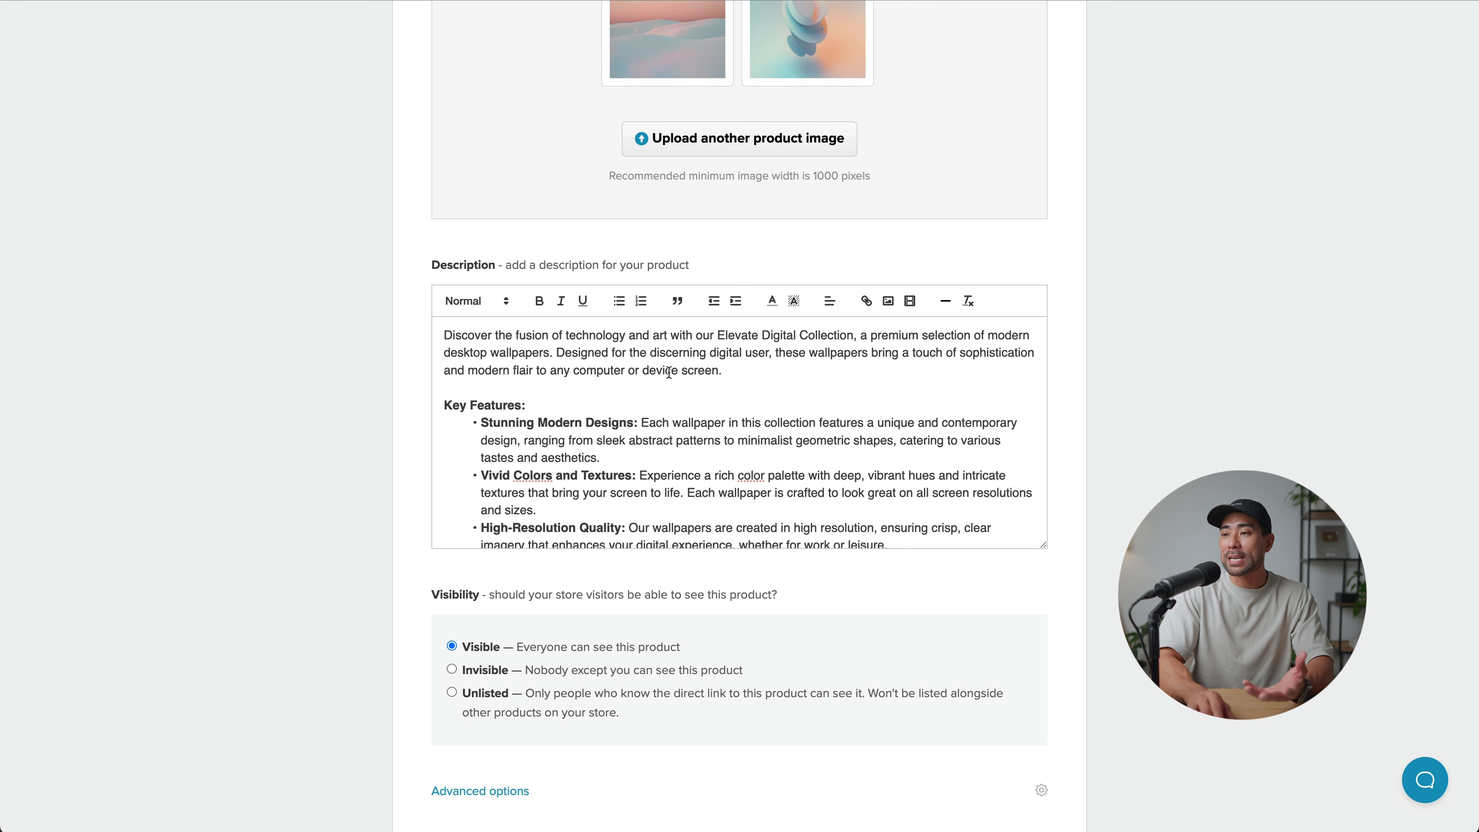
Step: Try bold and the Heading 1 format on the description's opening paragraph, and revert each formatting change
left_click(748, 374)
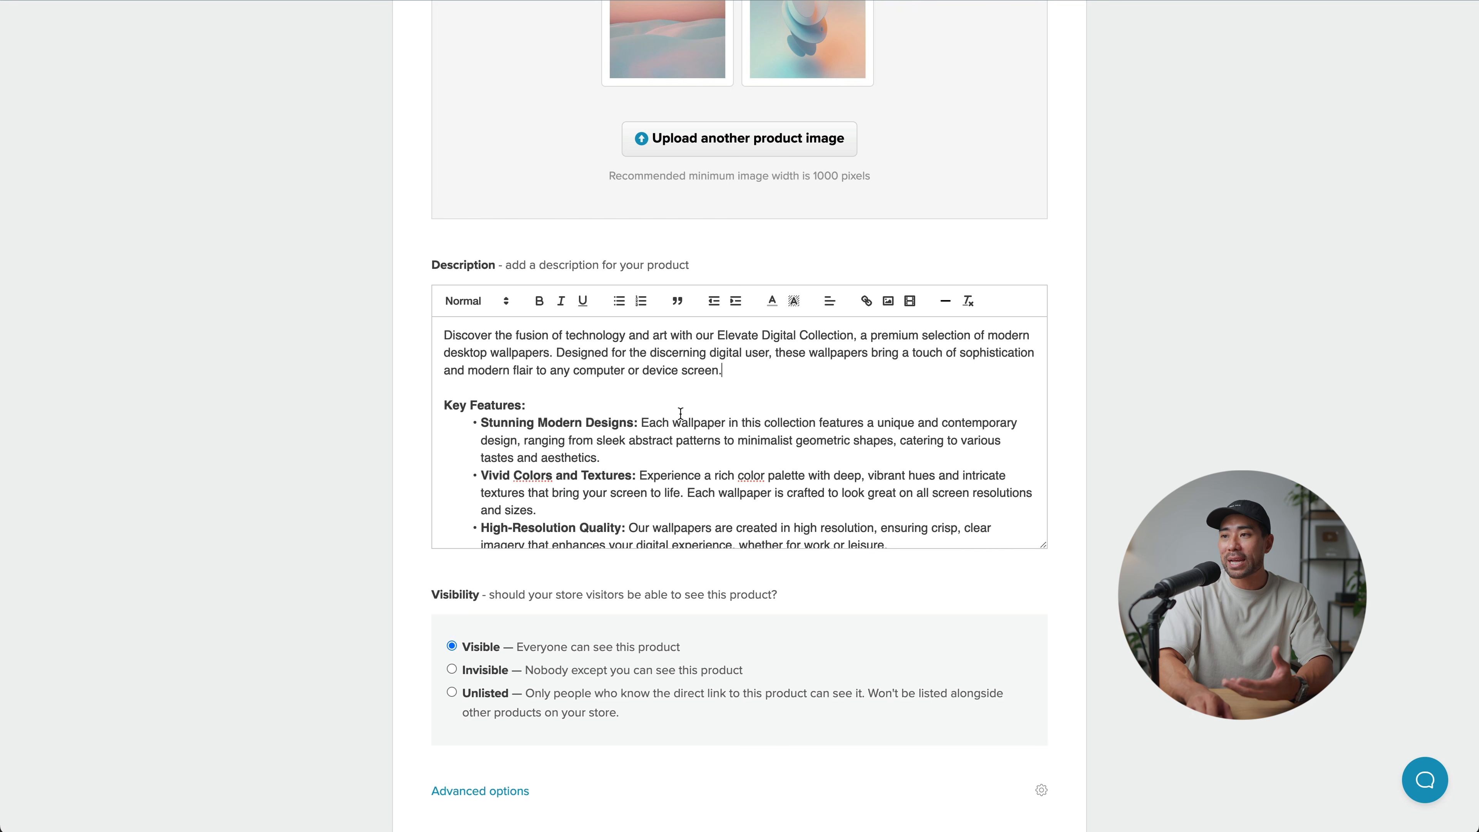
left_click_drag(738, 366, 357, 267)
left_click(536, 316)
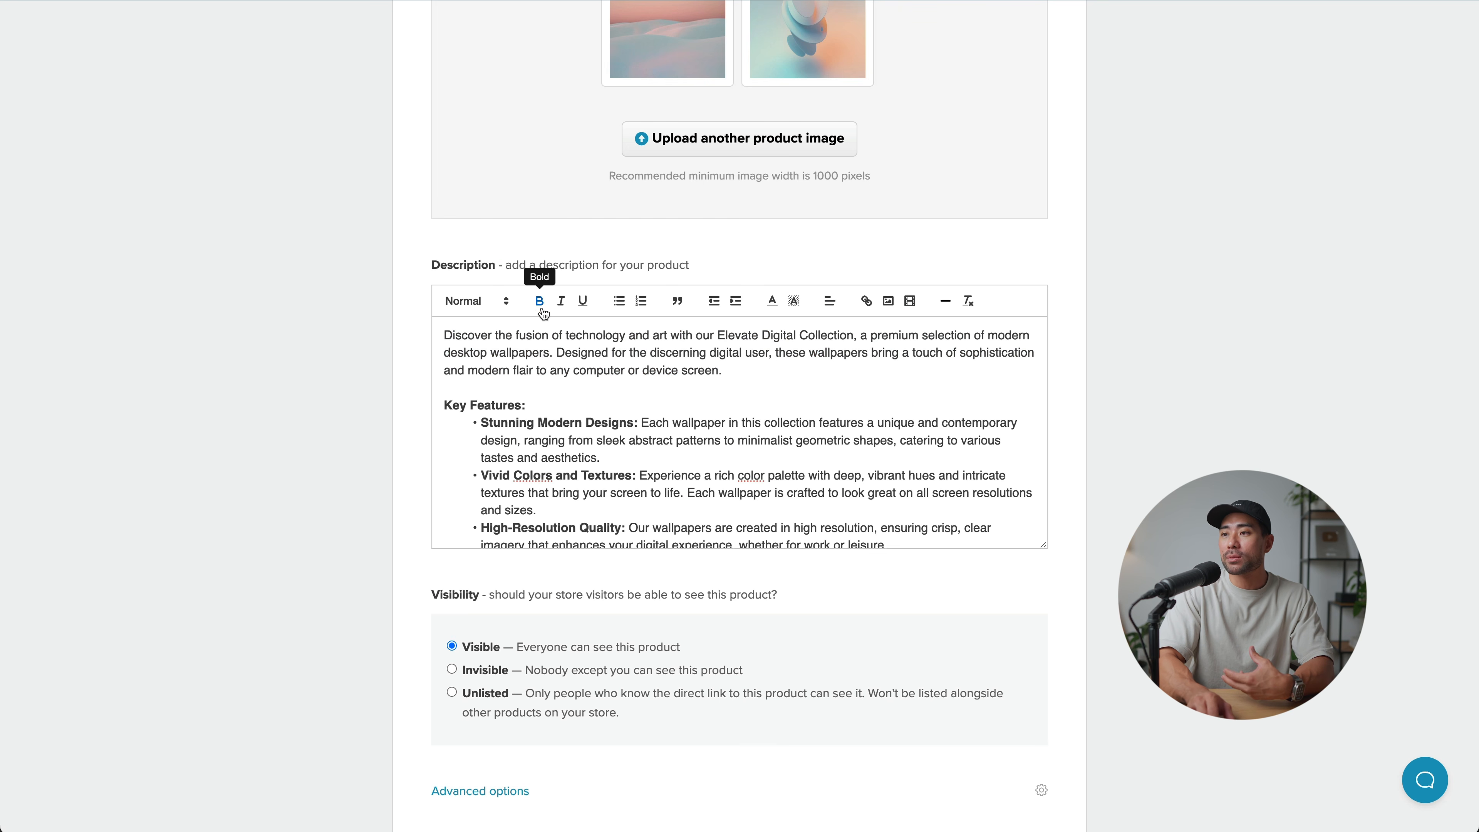
triple_click(552, 332)
left_click(540, 302)
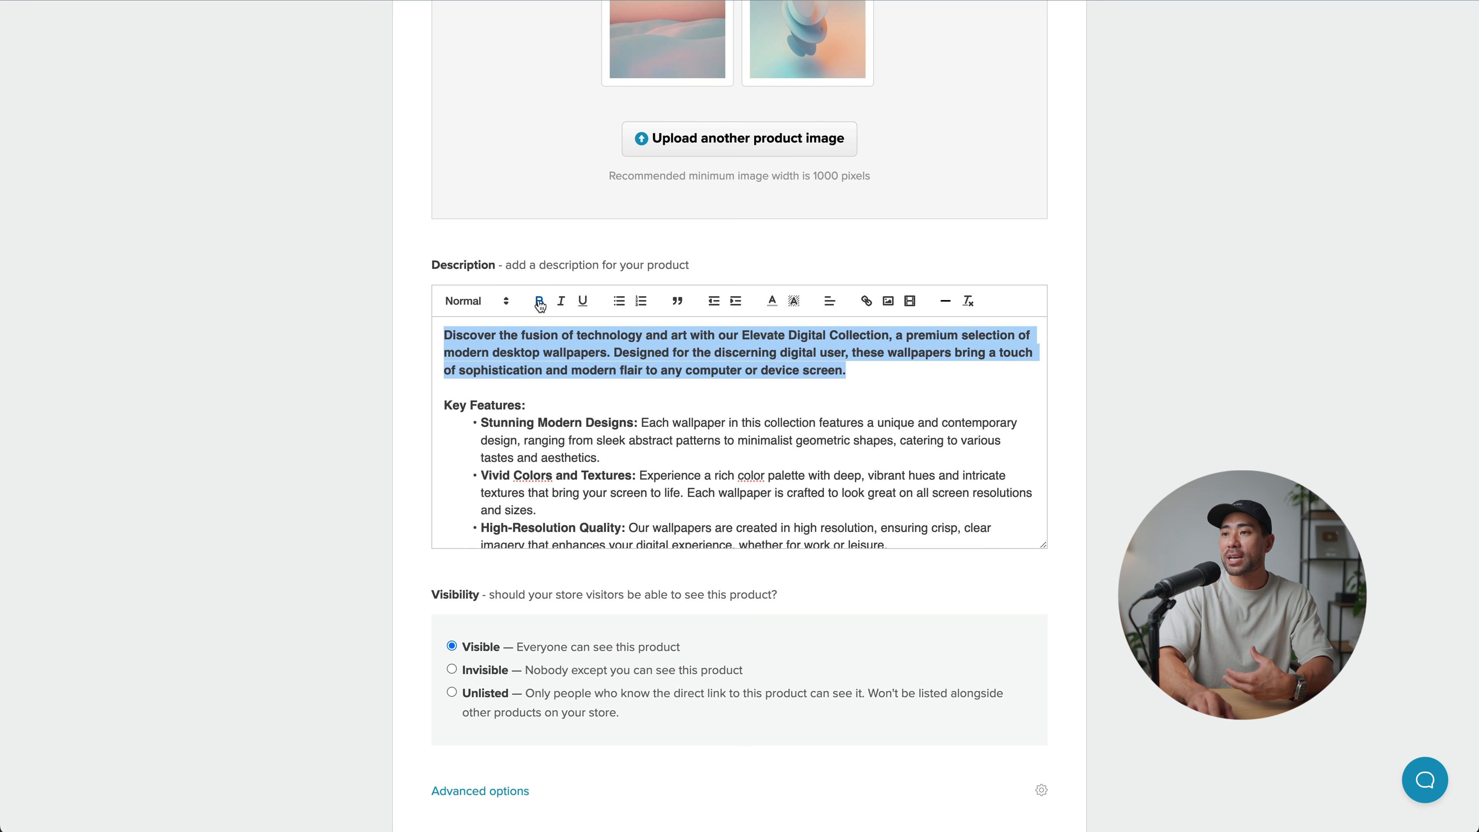
left_click(540, 302)
left_click(477, 301)
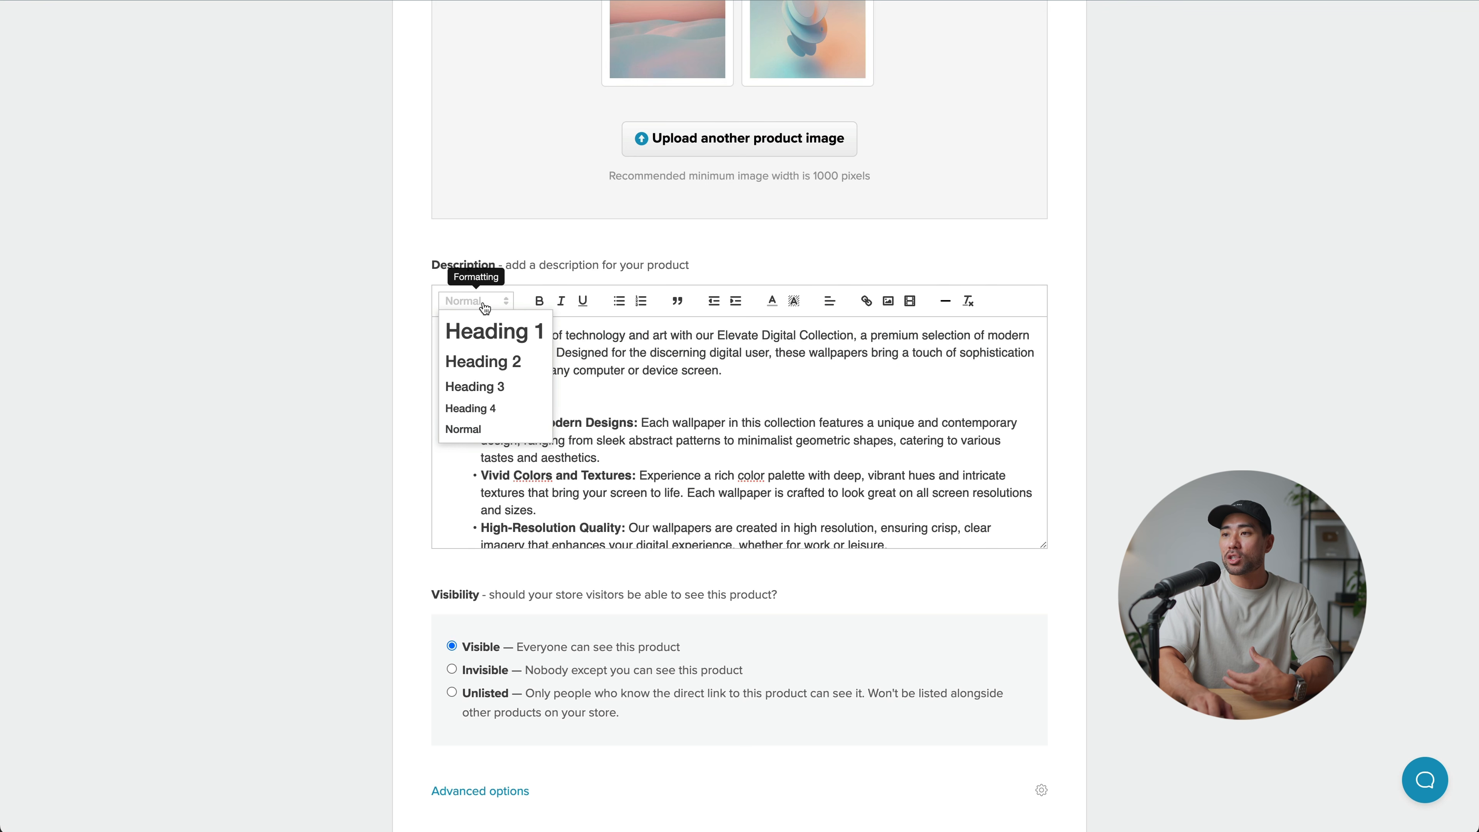
left_click(487, 333)
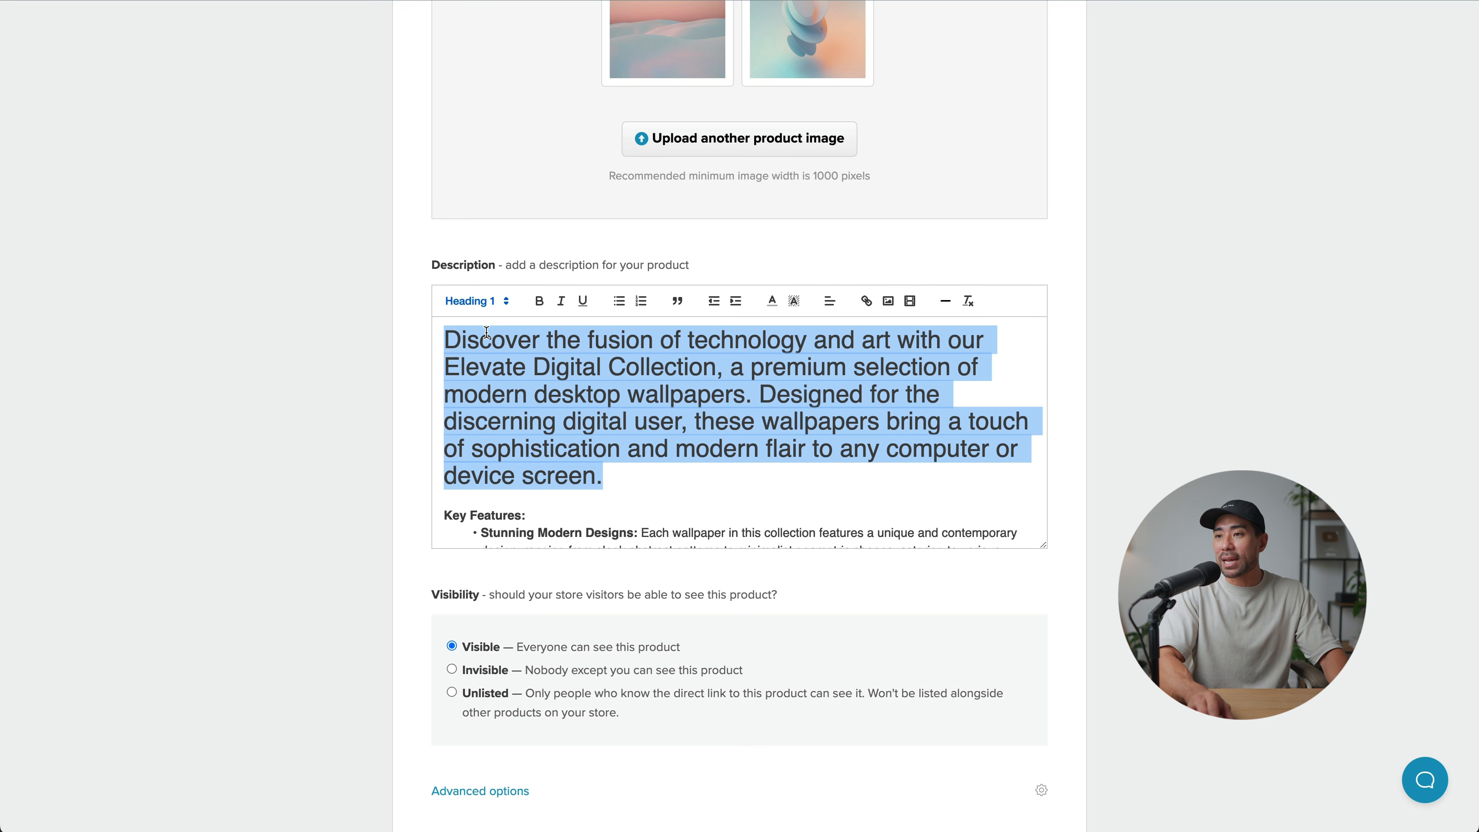
key("super+z")
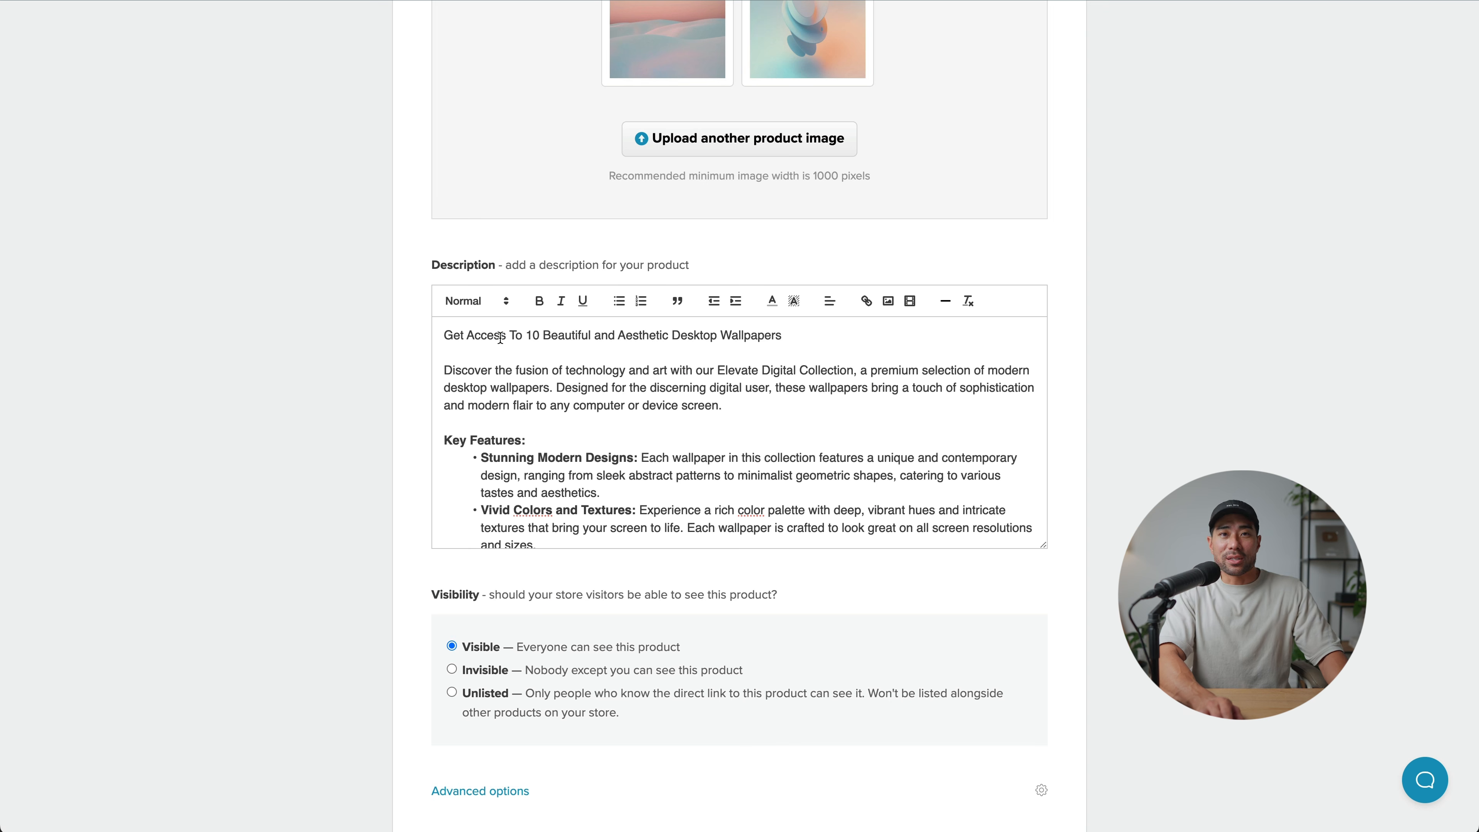
Step: Format the description's opening line, "Get Access To 10 Beautiful and Aesthetic Desktop Wallpapers", as Heading 1
triple_click(501, 336)
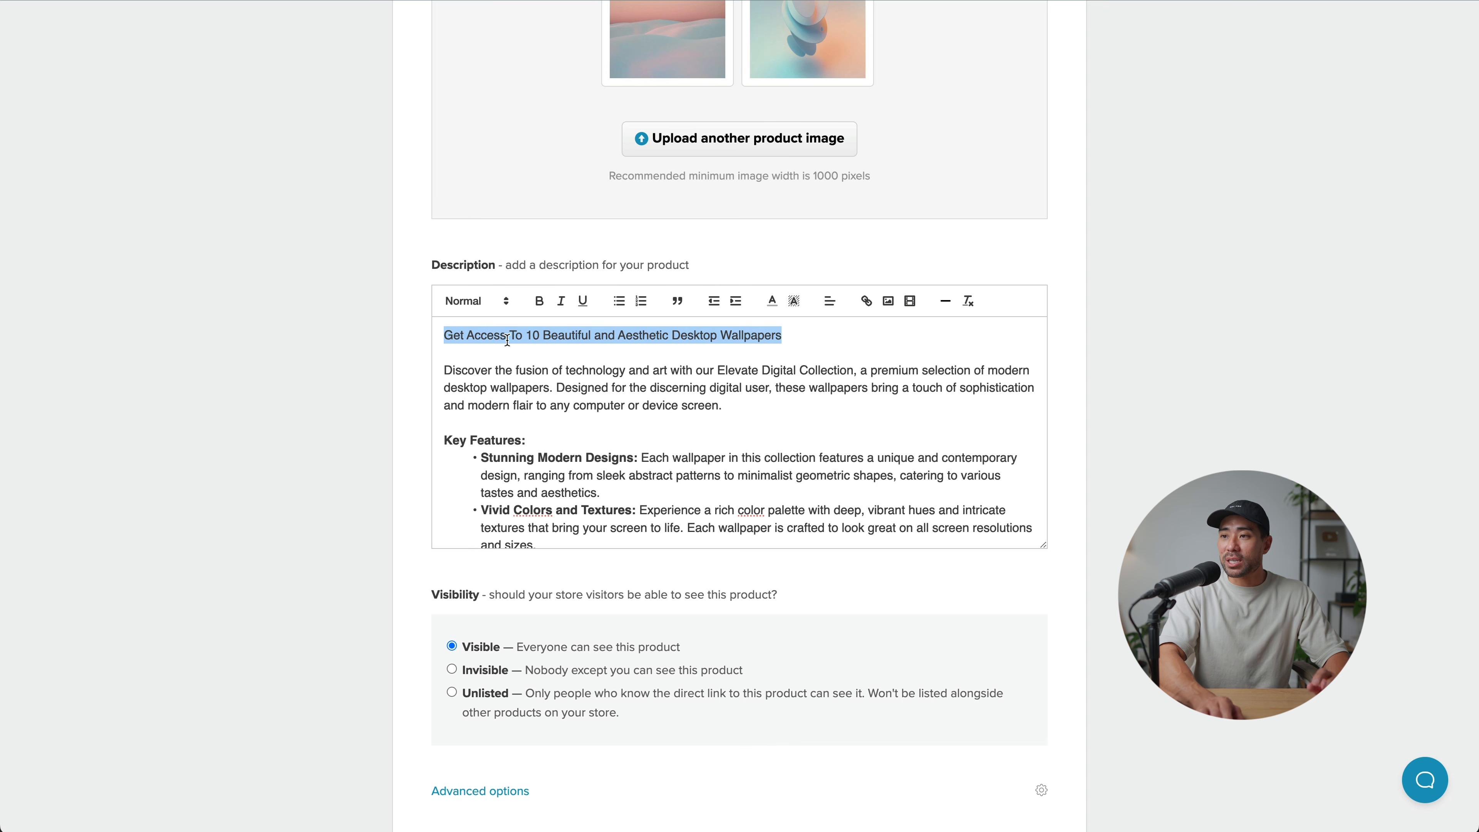
left_click(500, 302)
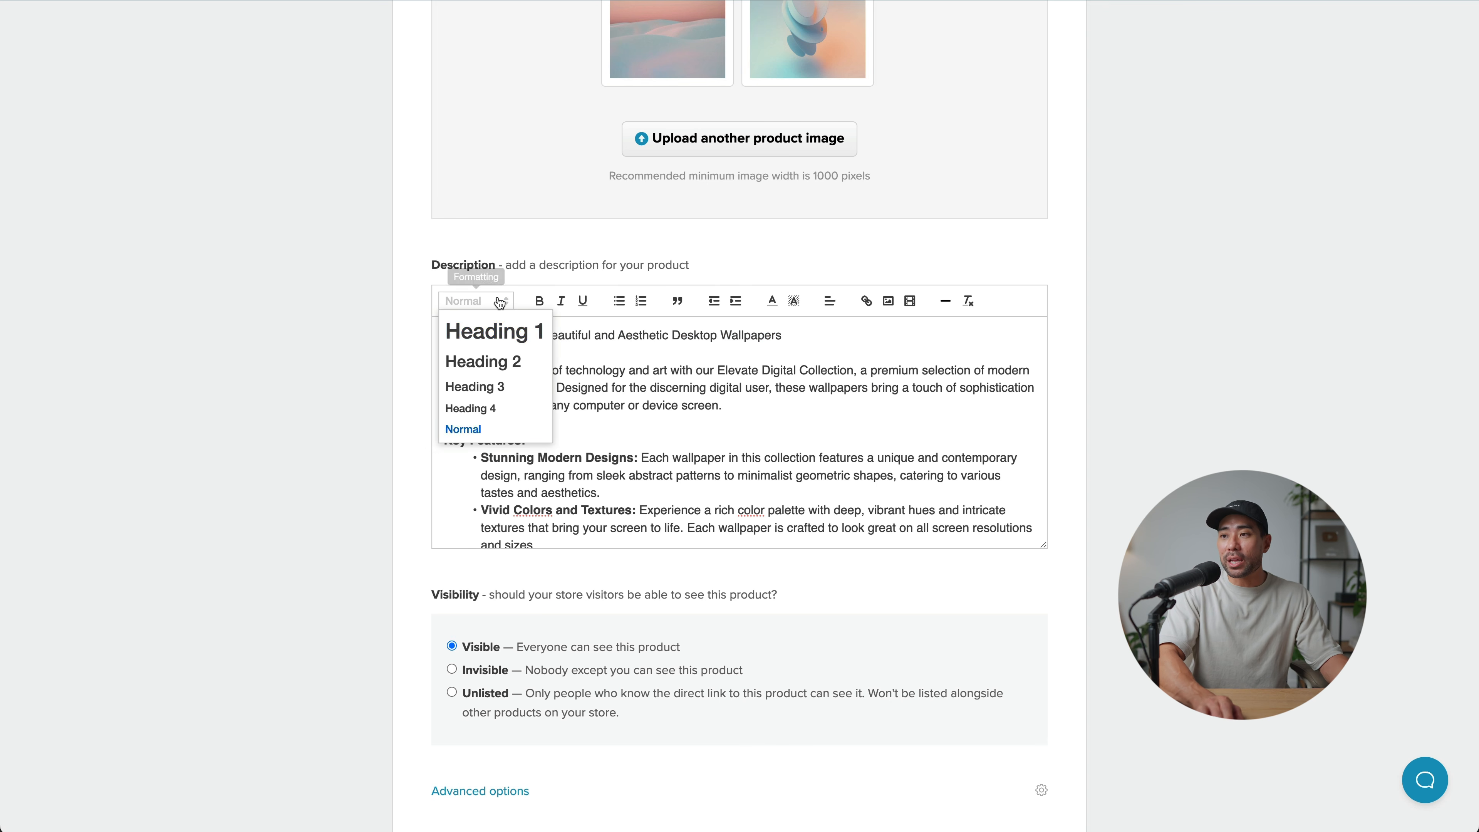
left_click(491, 336)
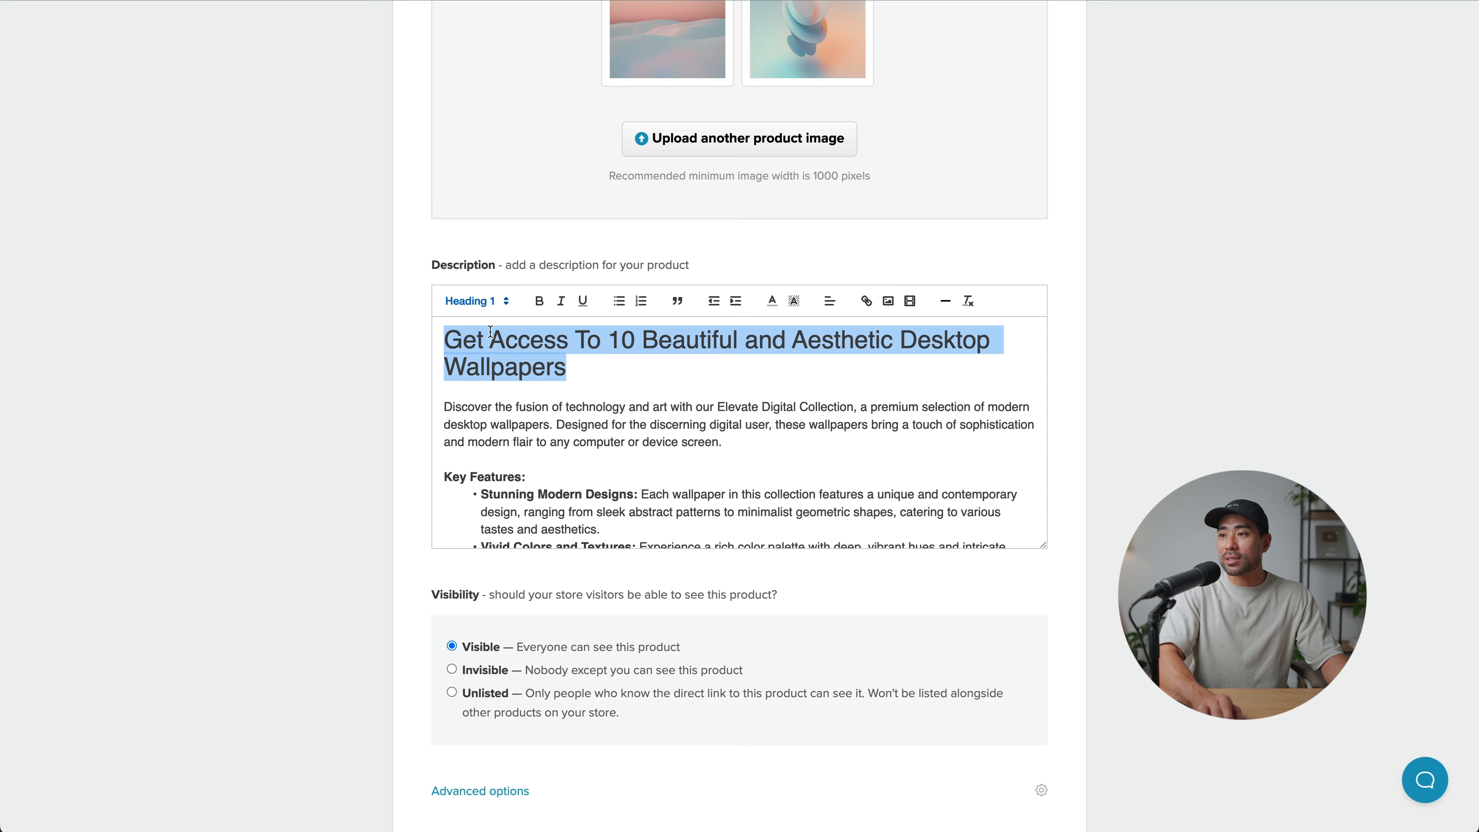
left_click(613, 377)
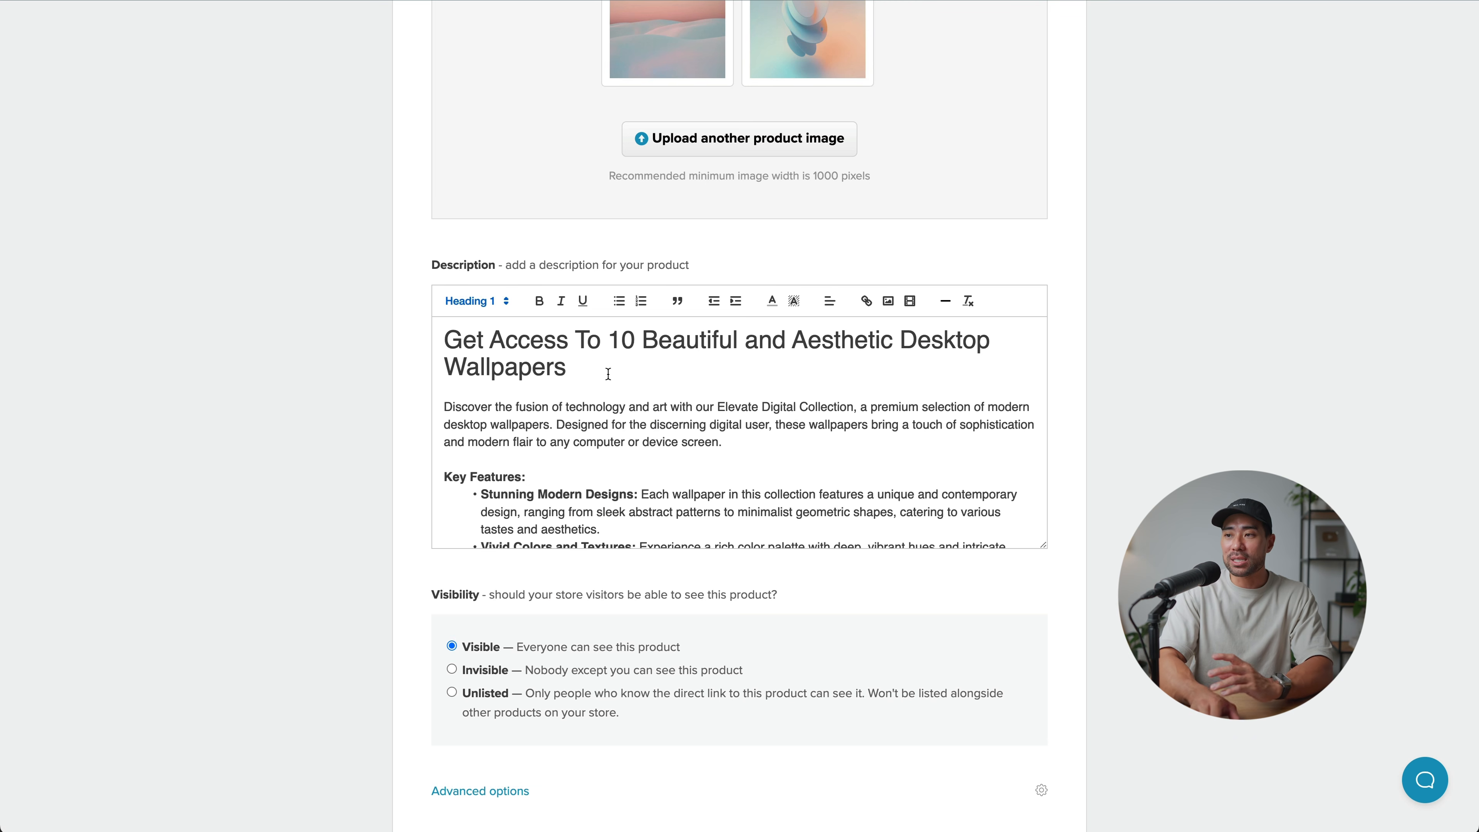
left_click_drag(591, 370, 449, 333)
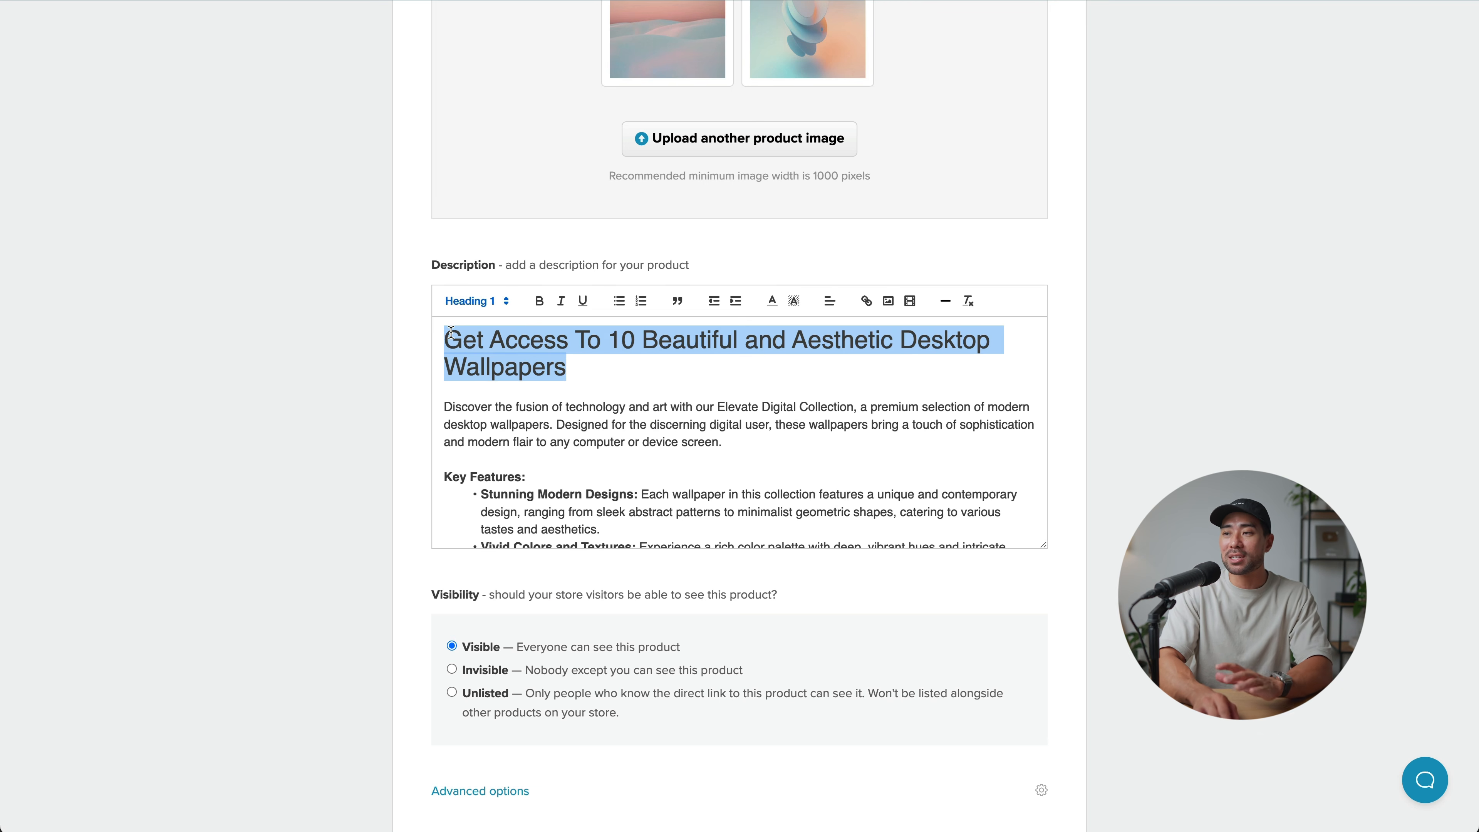
left_click(534, 350)
left_click(619, 402)
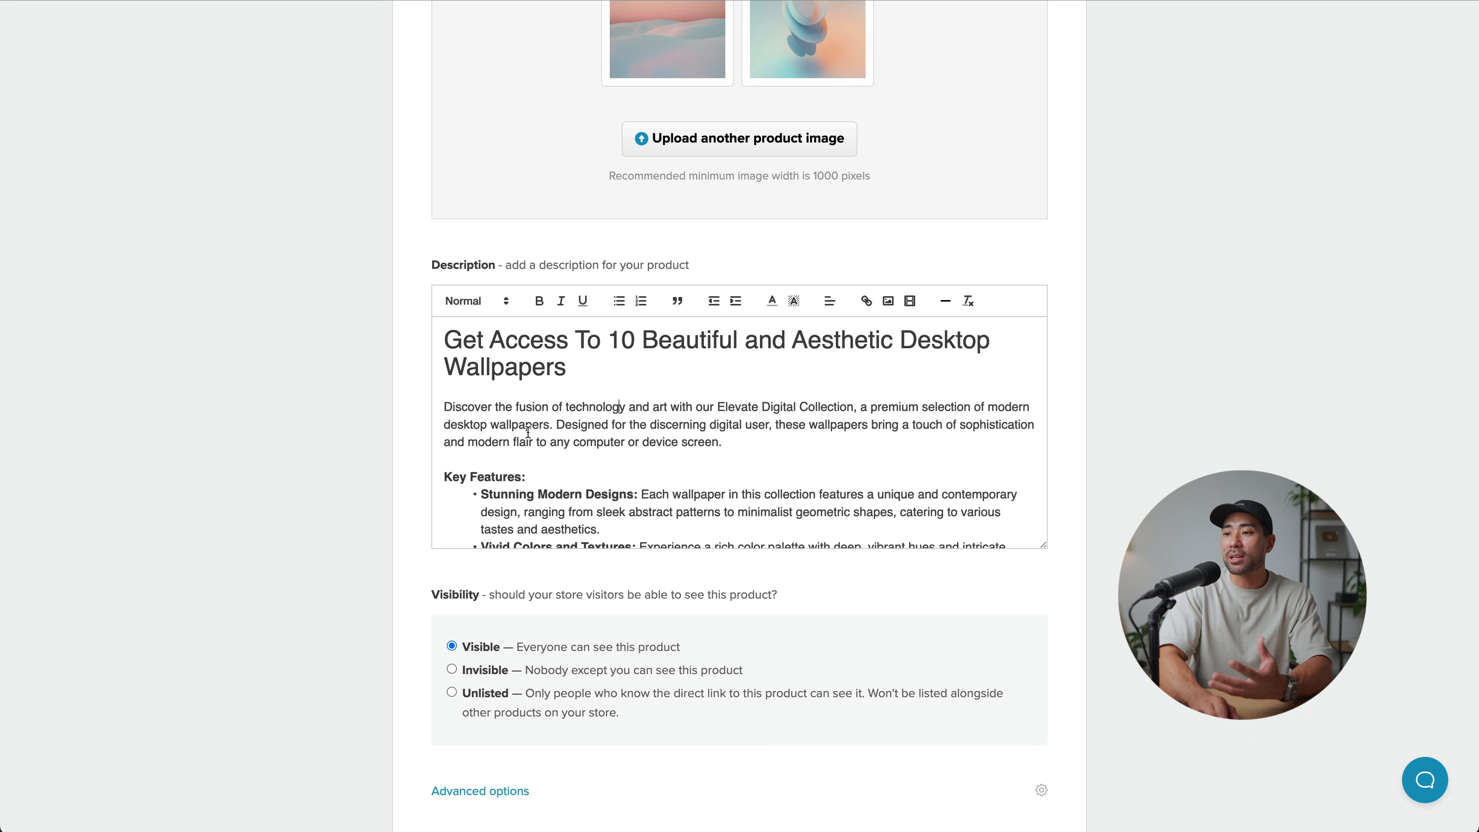
Step: Insert a blank line between the "Ideal For" bullet list and the "Package Details:" paragraph of the description
scroll(532, 431, "down", 1)
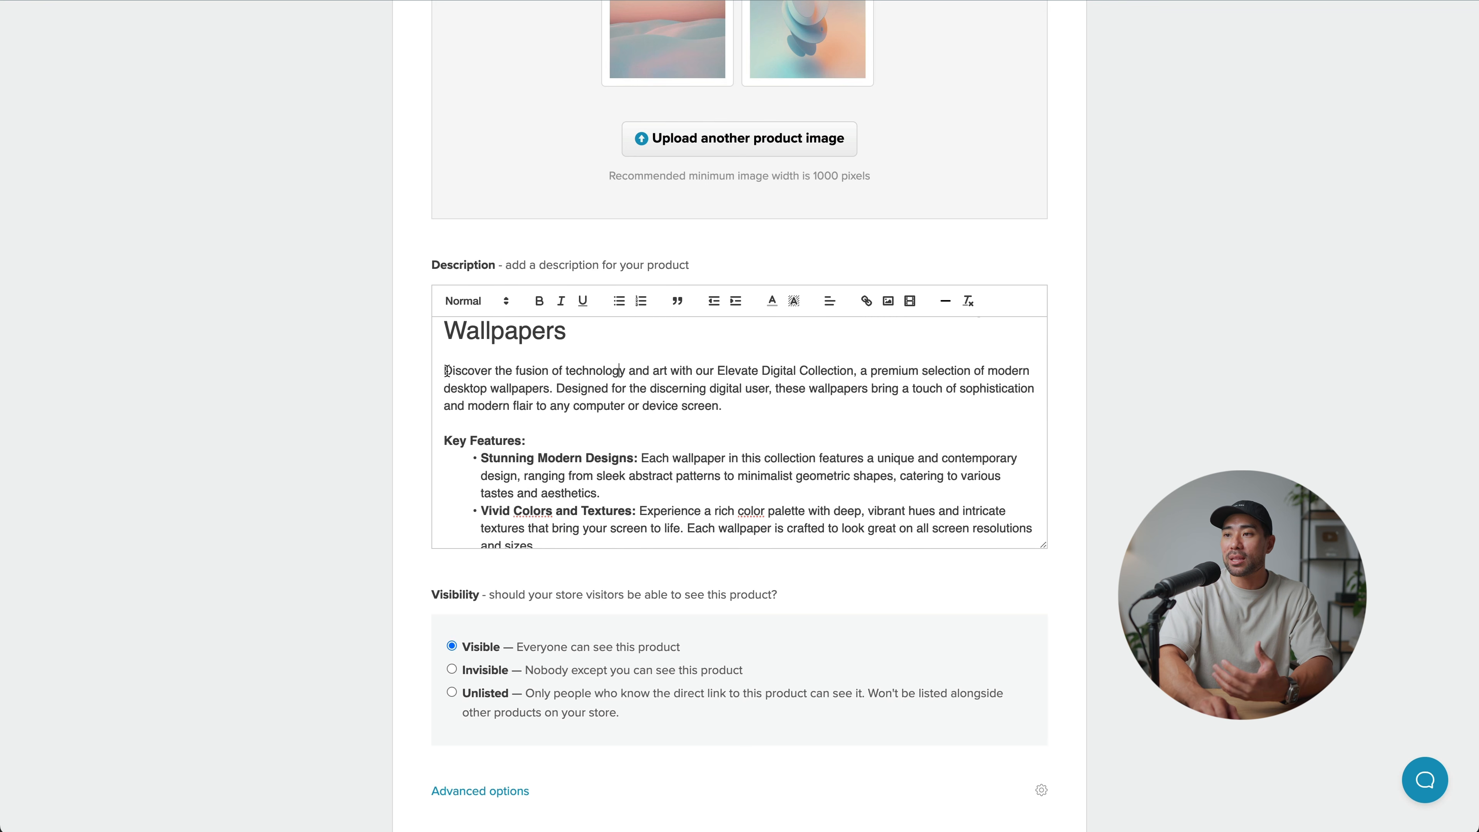
left_click_drag(445, 370, 766, 420)
scroll(697, 465, "down", 6)
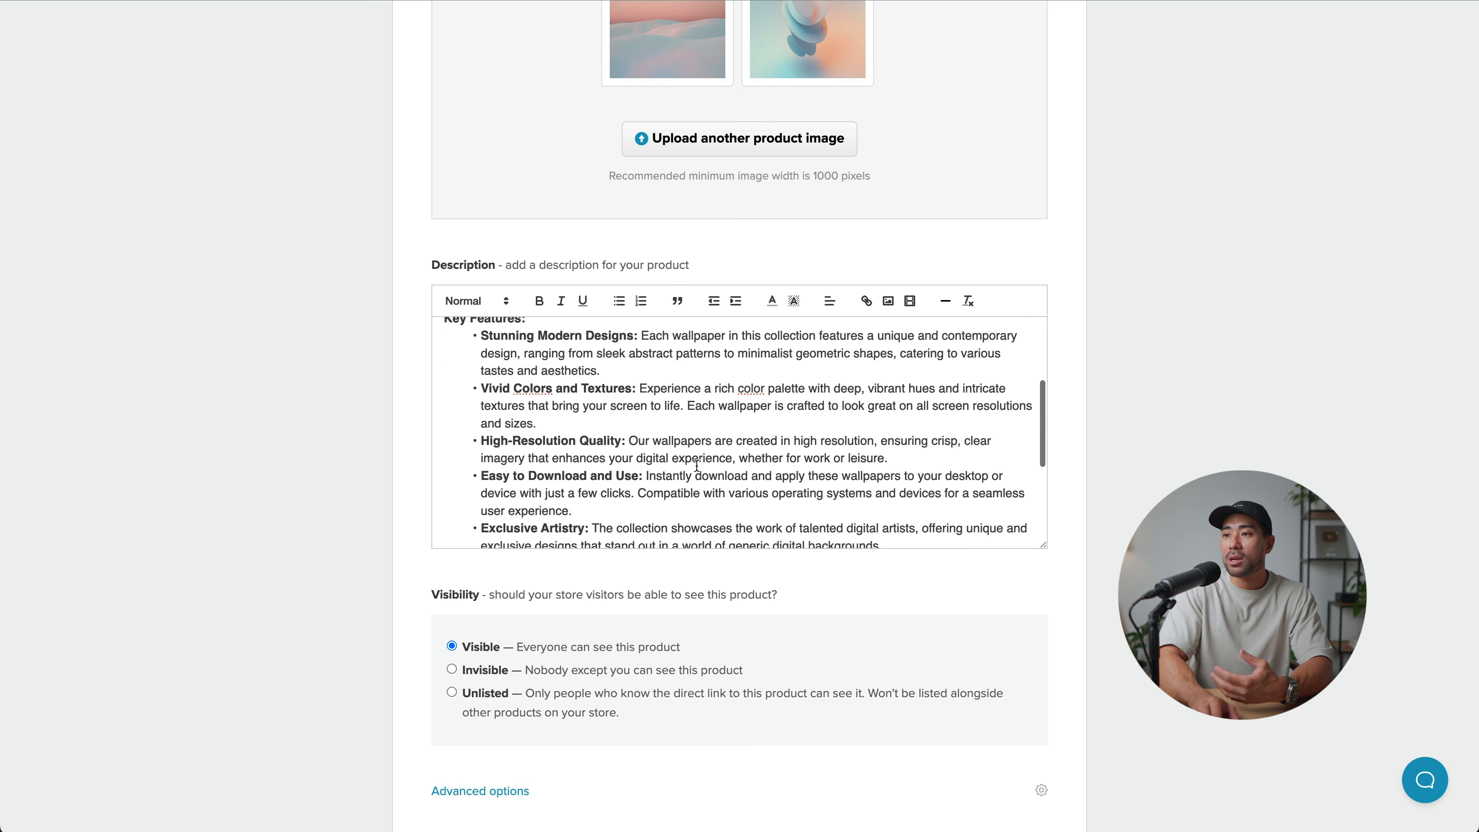
scroll(698, 465, "down", 4)
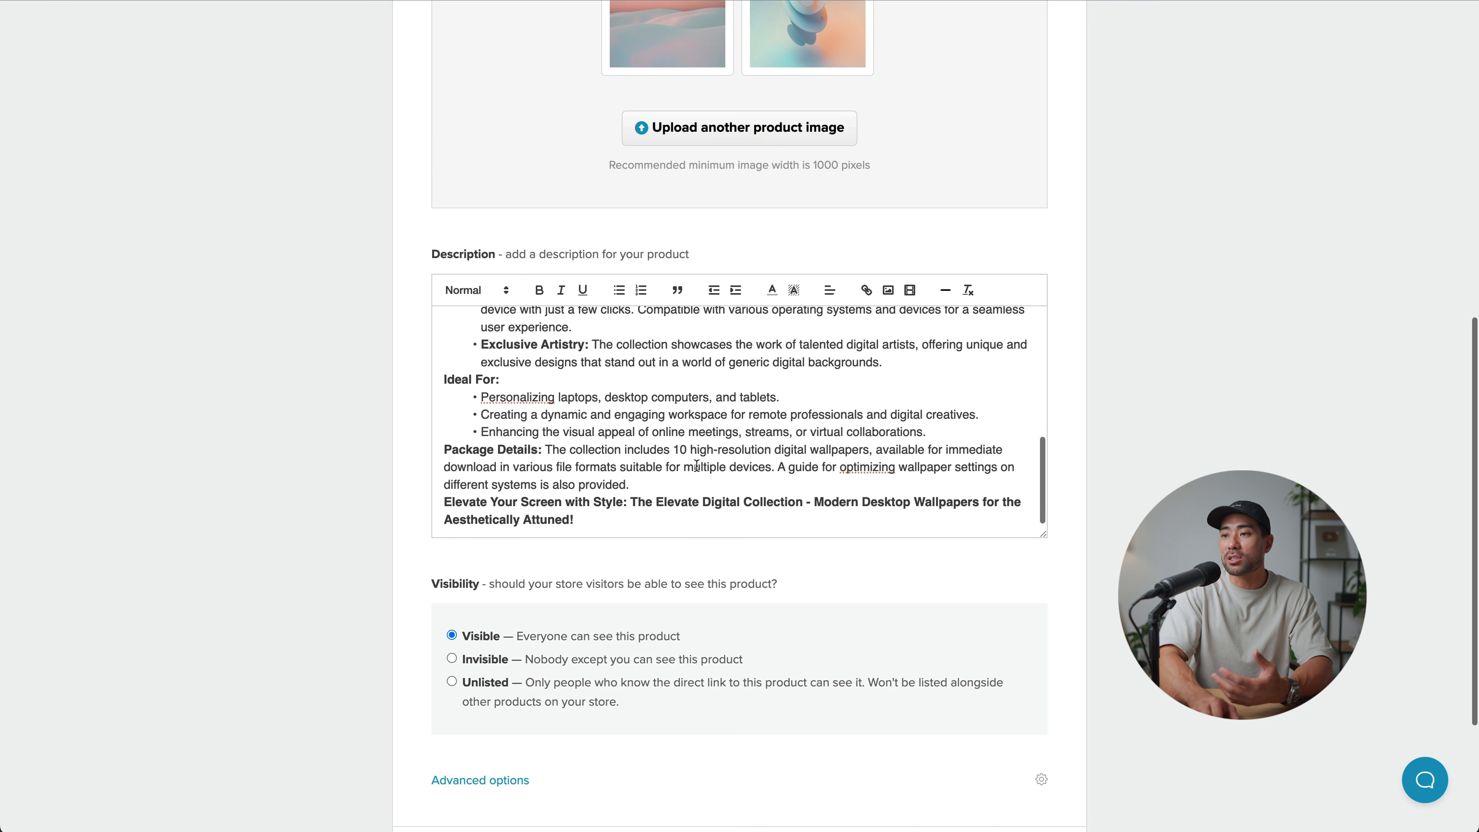
left_click(953, 378)
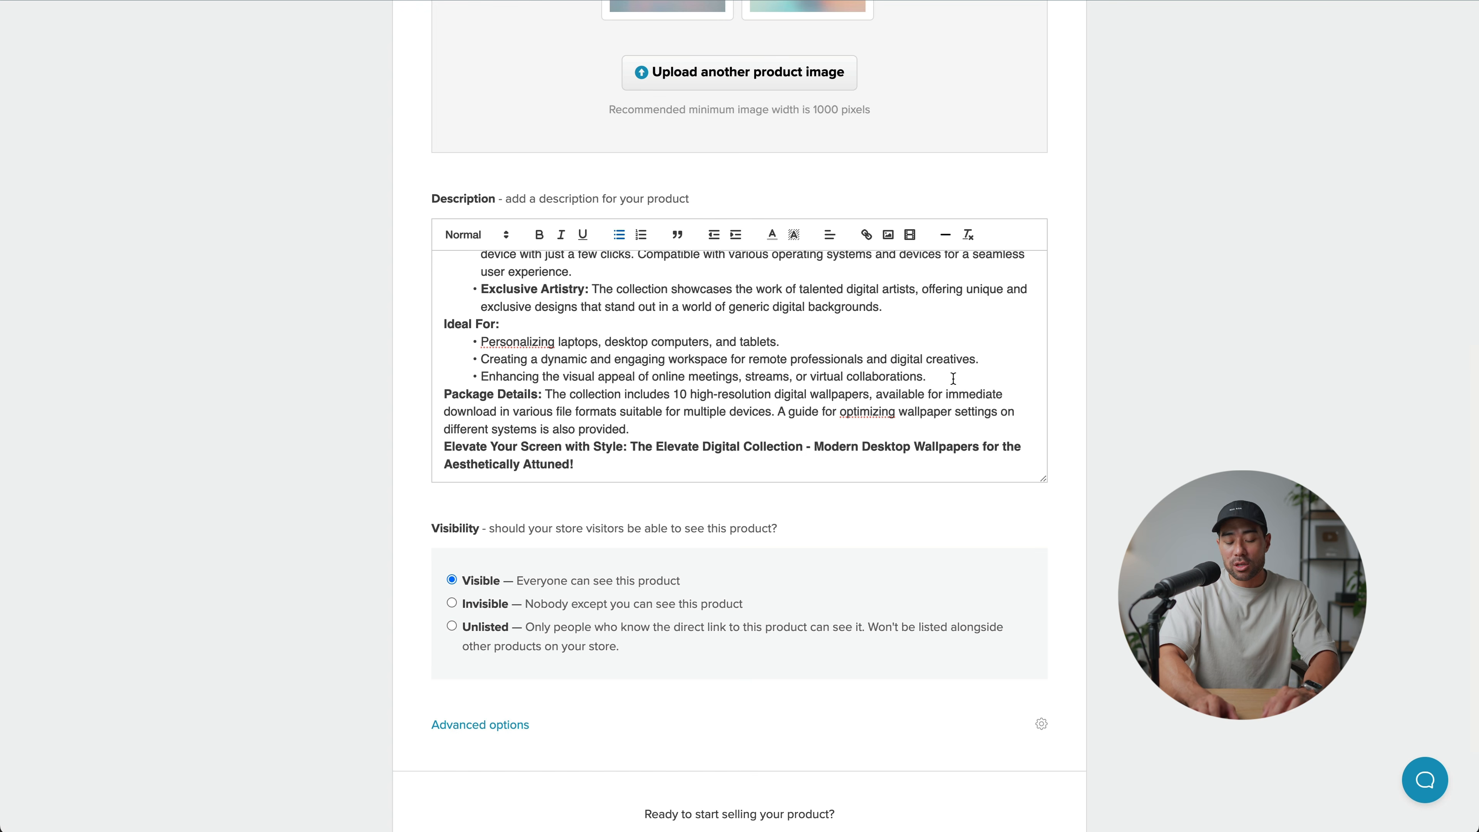
key("Return")
key("Return")
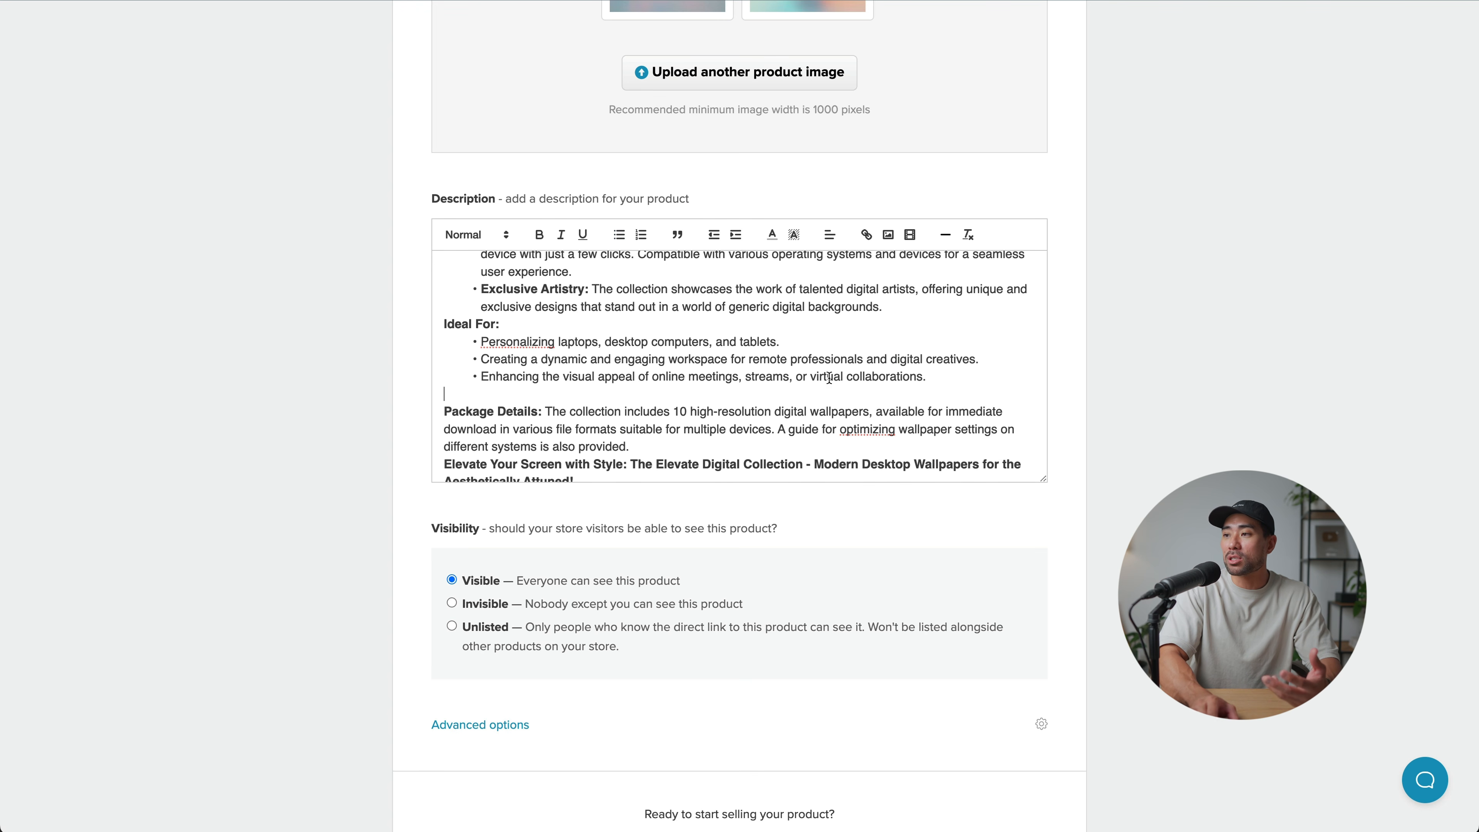
Step: Try the numbered list format on the three "Ideal For" items and switch them back to bullets
left_click_drag(931, 377, 470, 342)
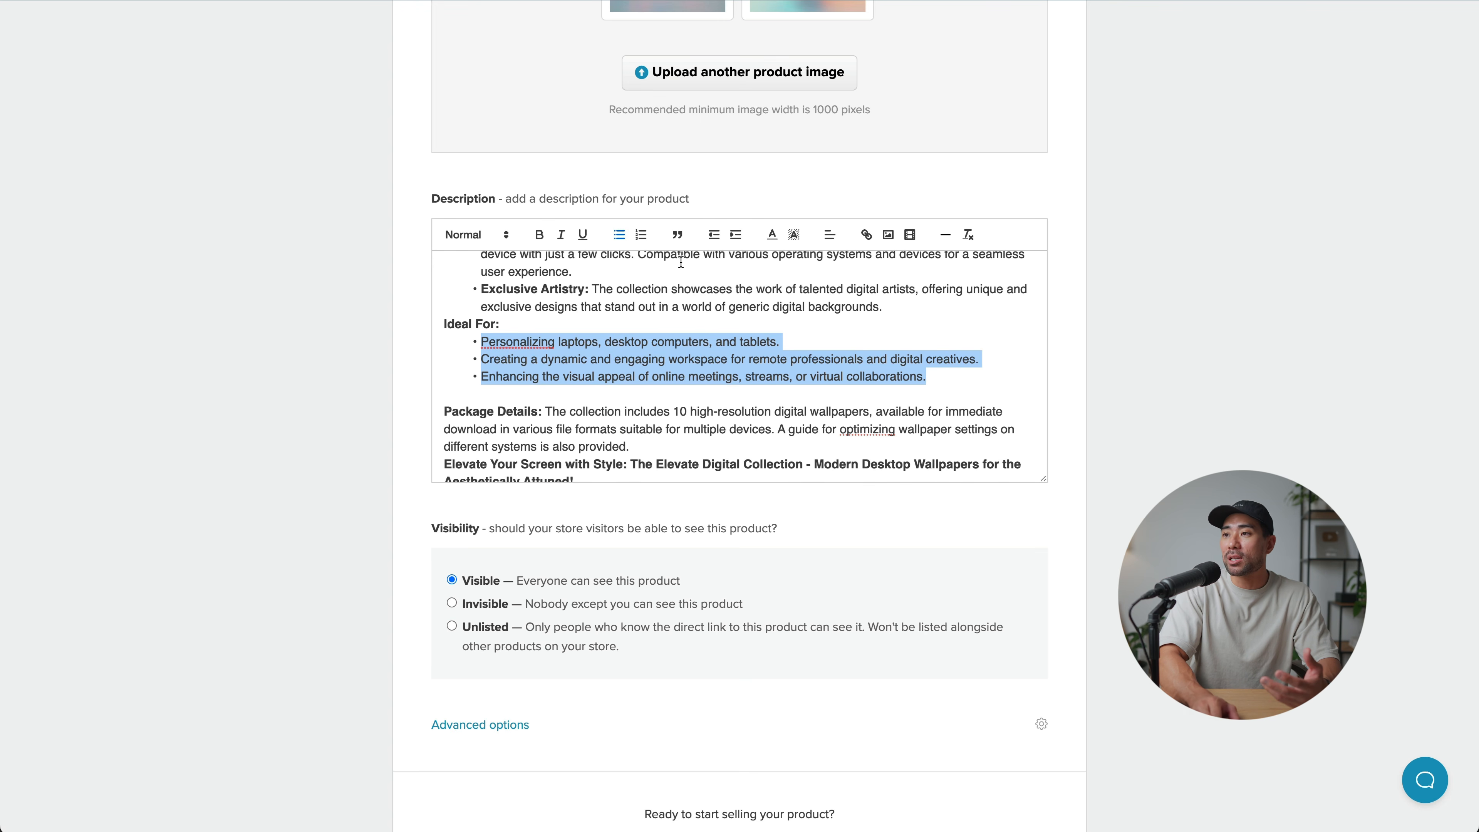
left_click(621, 238)
left_click(620, 237)
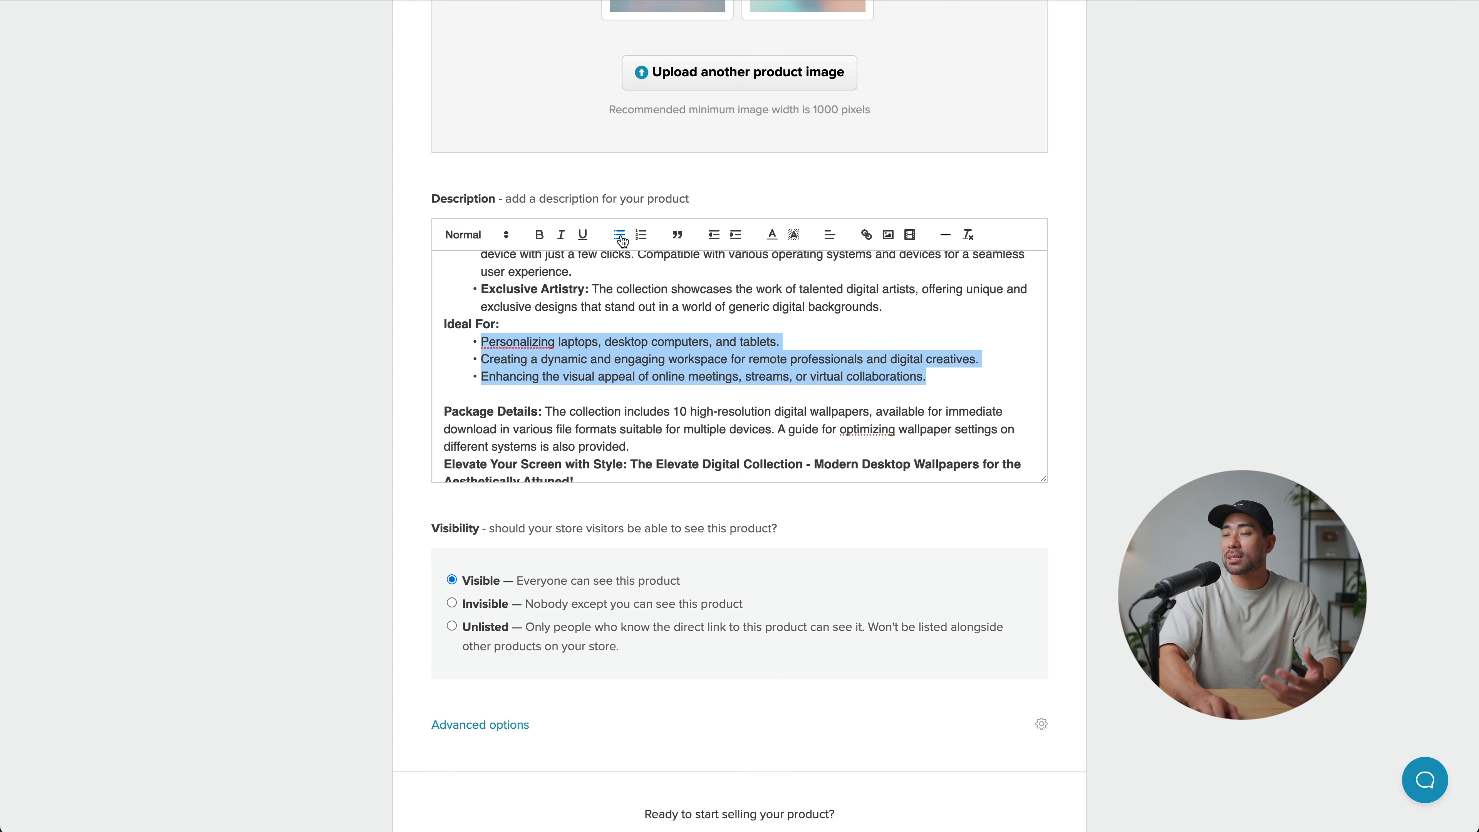
left_click(642, 236)
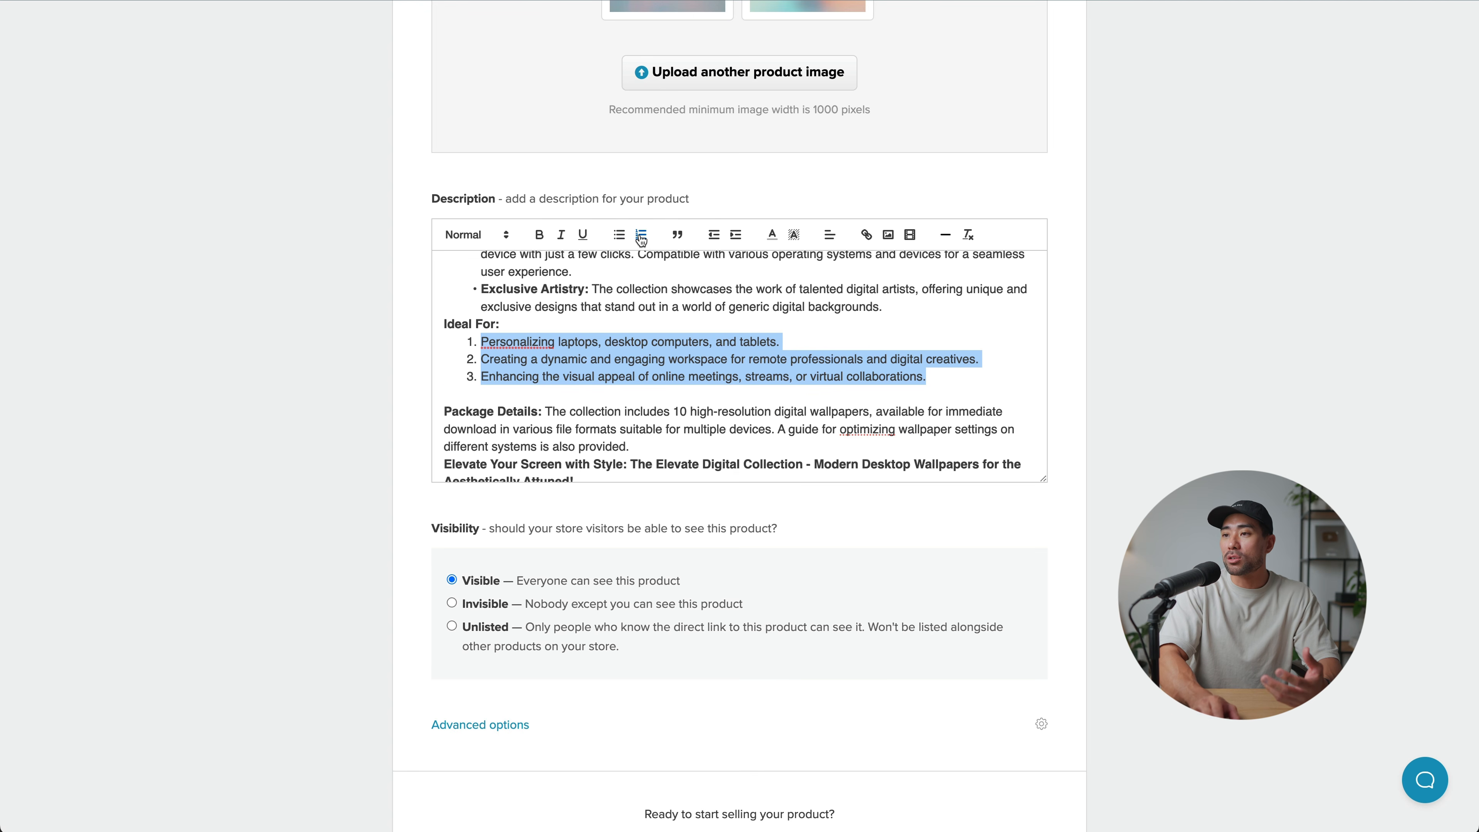
left_click(619, 236)
left_click(992, 377)
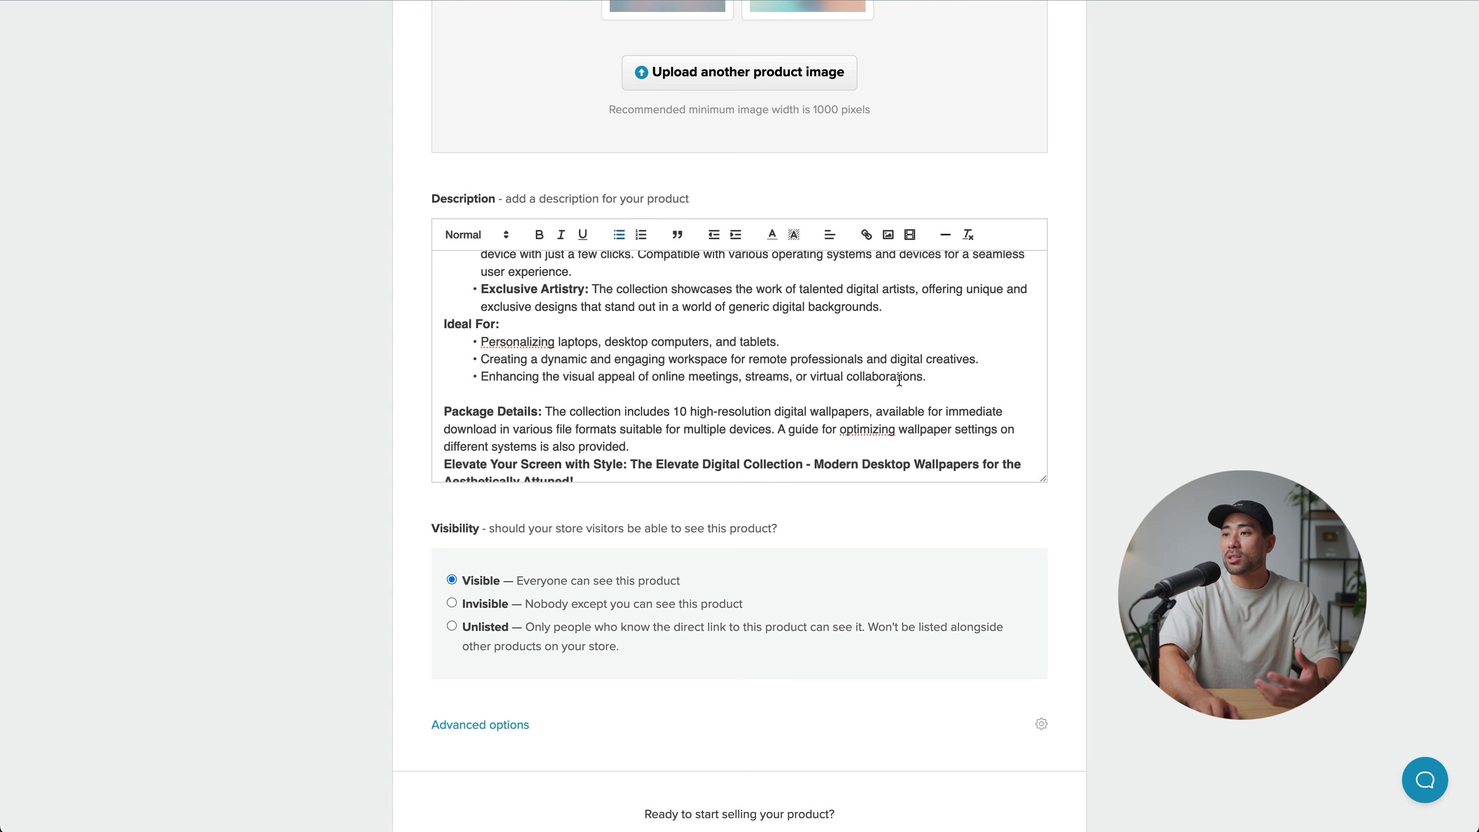
Step: Add an extra blank line between the description's heading and its first paragraph
scroll(815, 361, "up", 10)
left_click(653, 304)
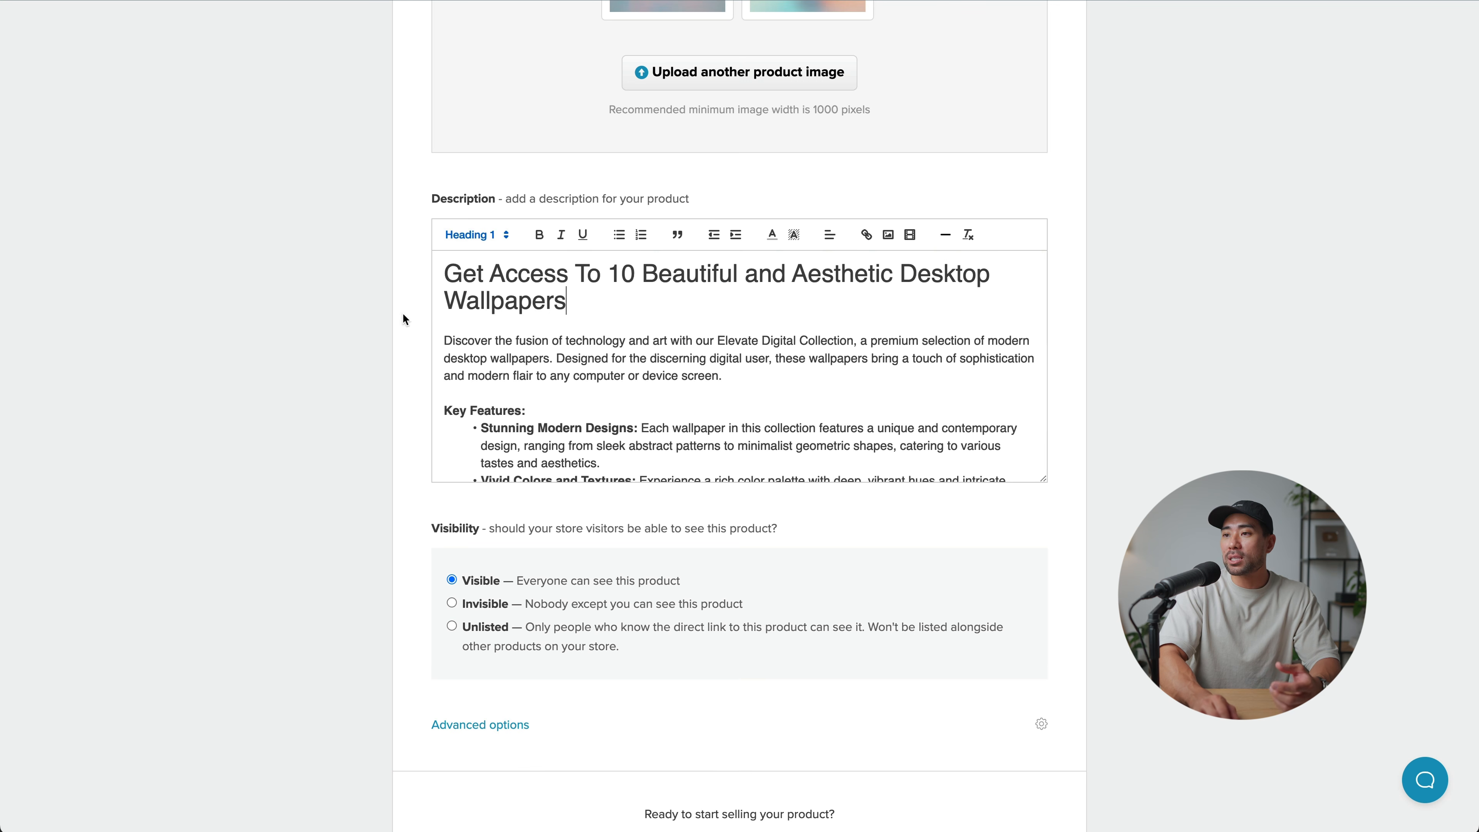
left_click(442, 336)
key("Return")
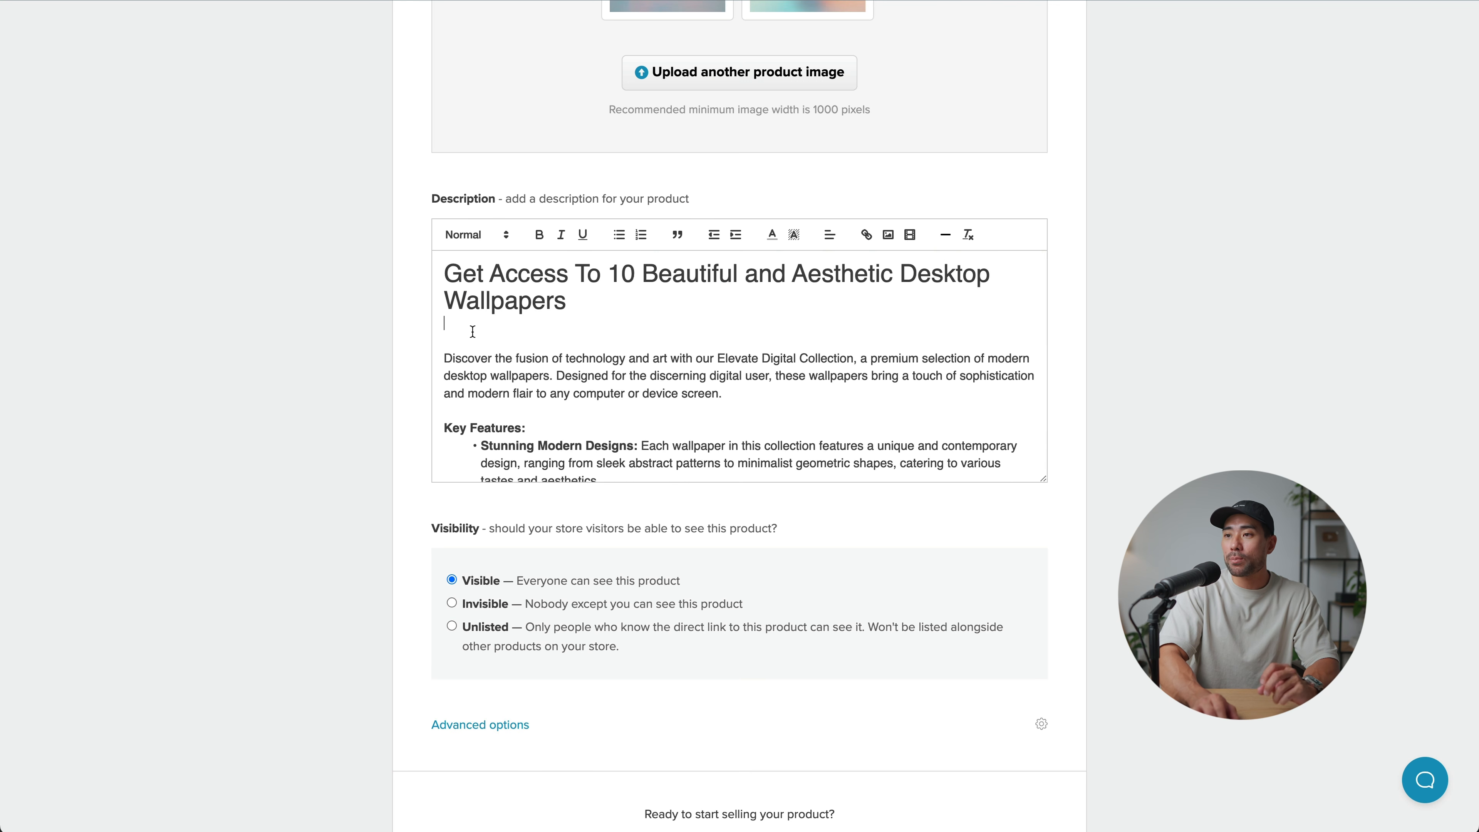
left_click(464, 338)
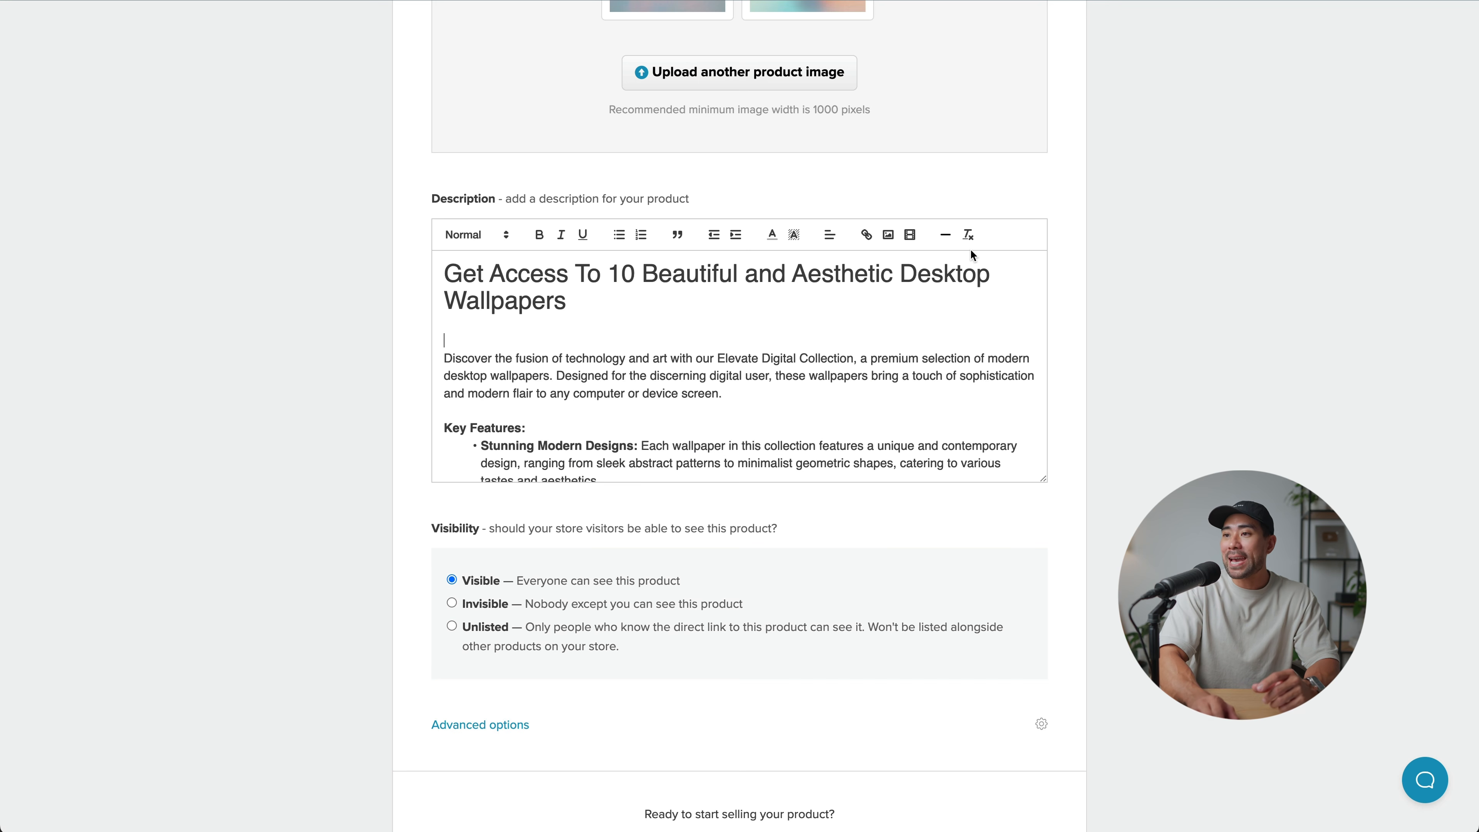
Step: Open the description's video embed dialog, cancel it, and delete the extra blank line below the heading
left_click(910, 236)
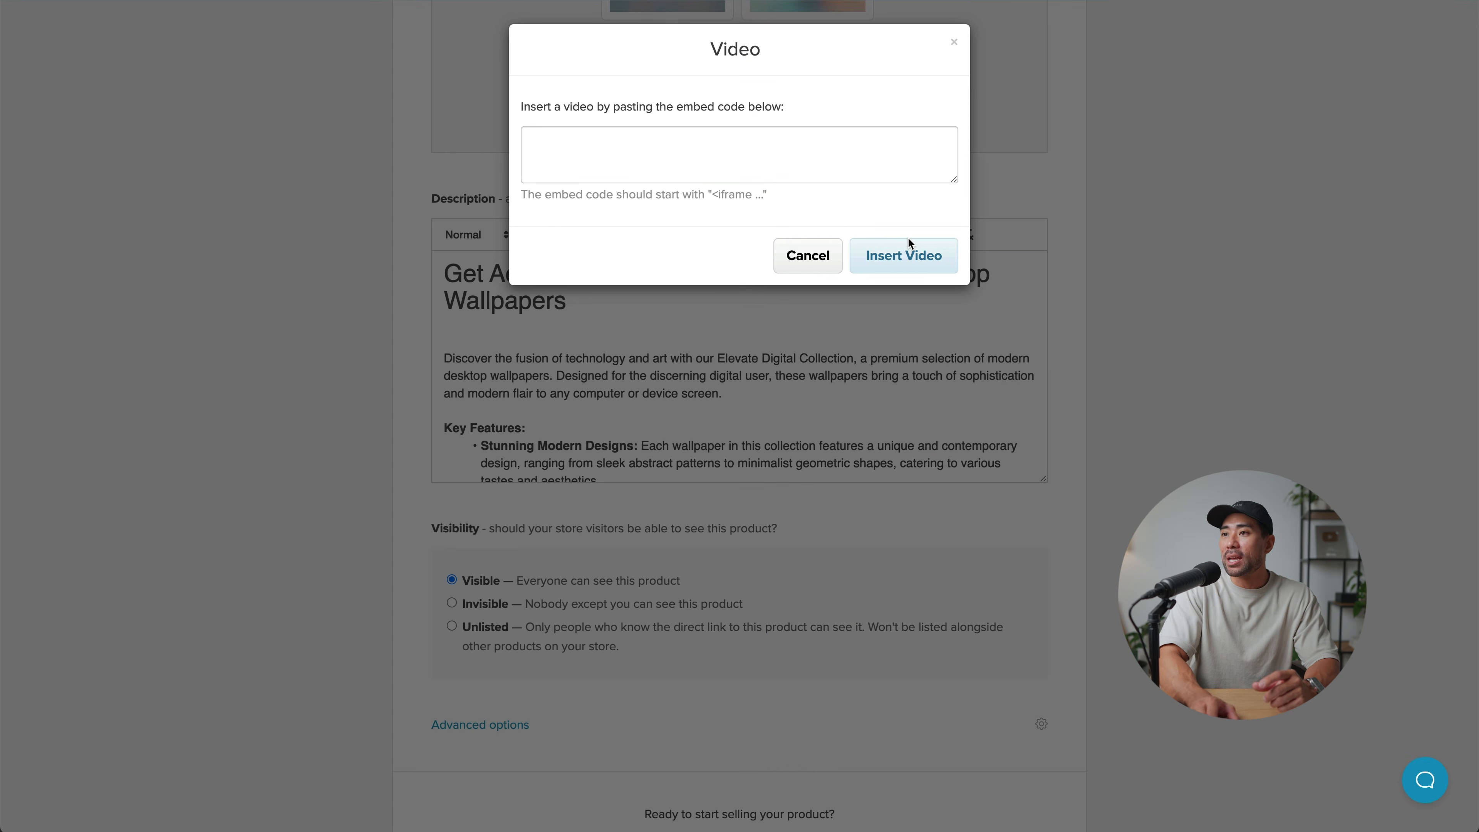
left_click(700, 155)
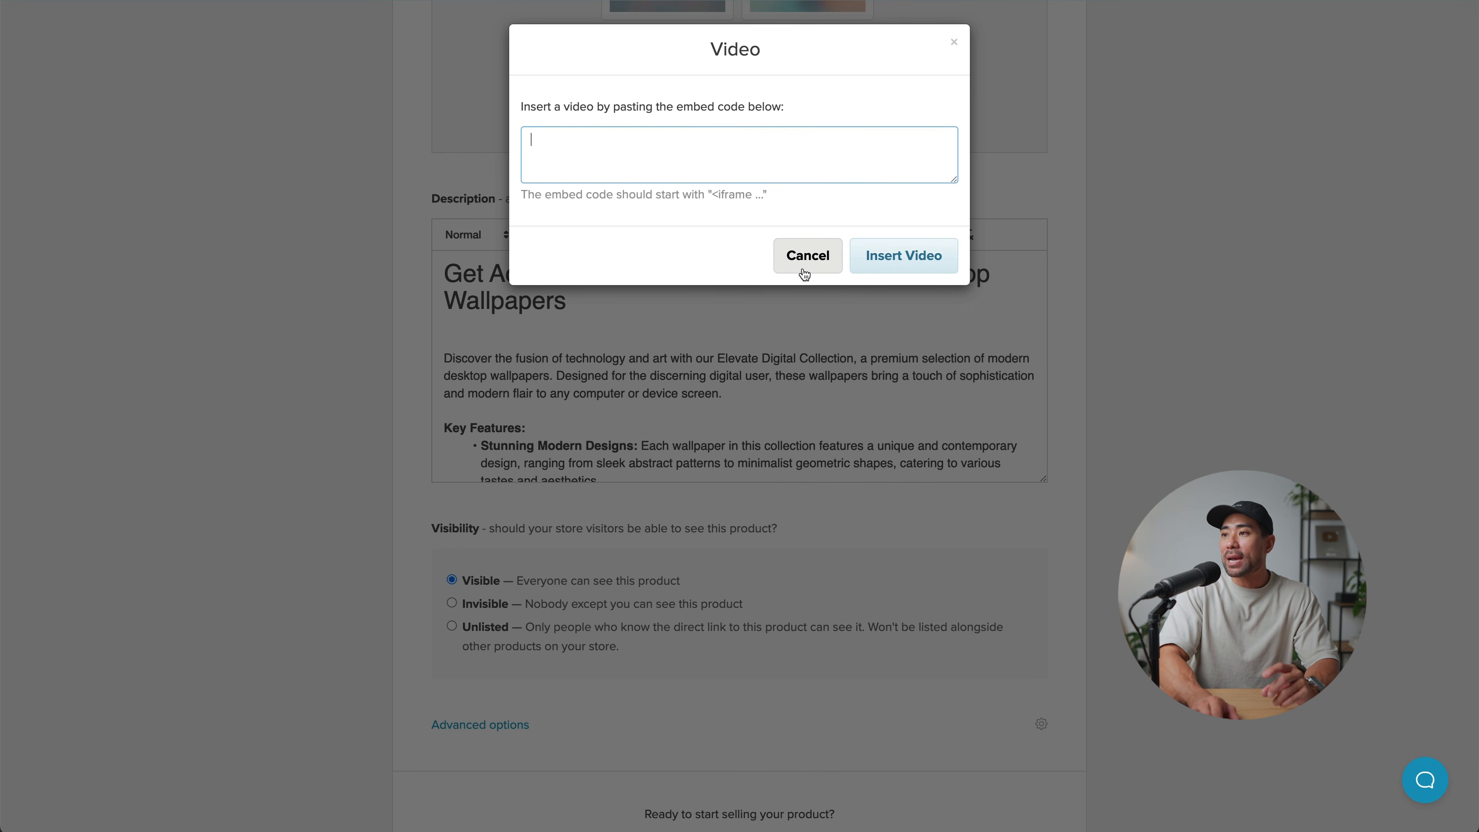
left_click(828, 268)
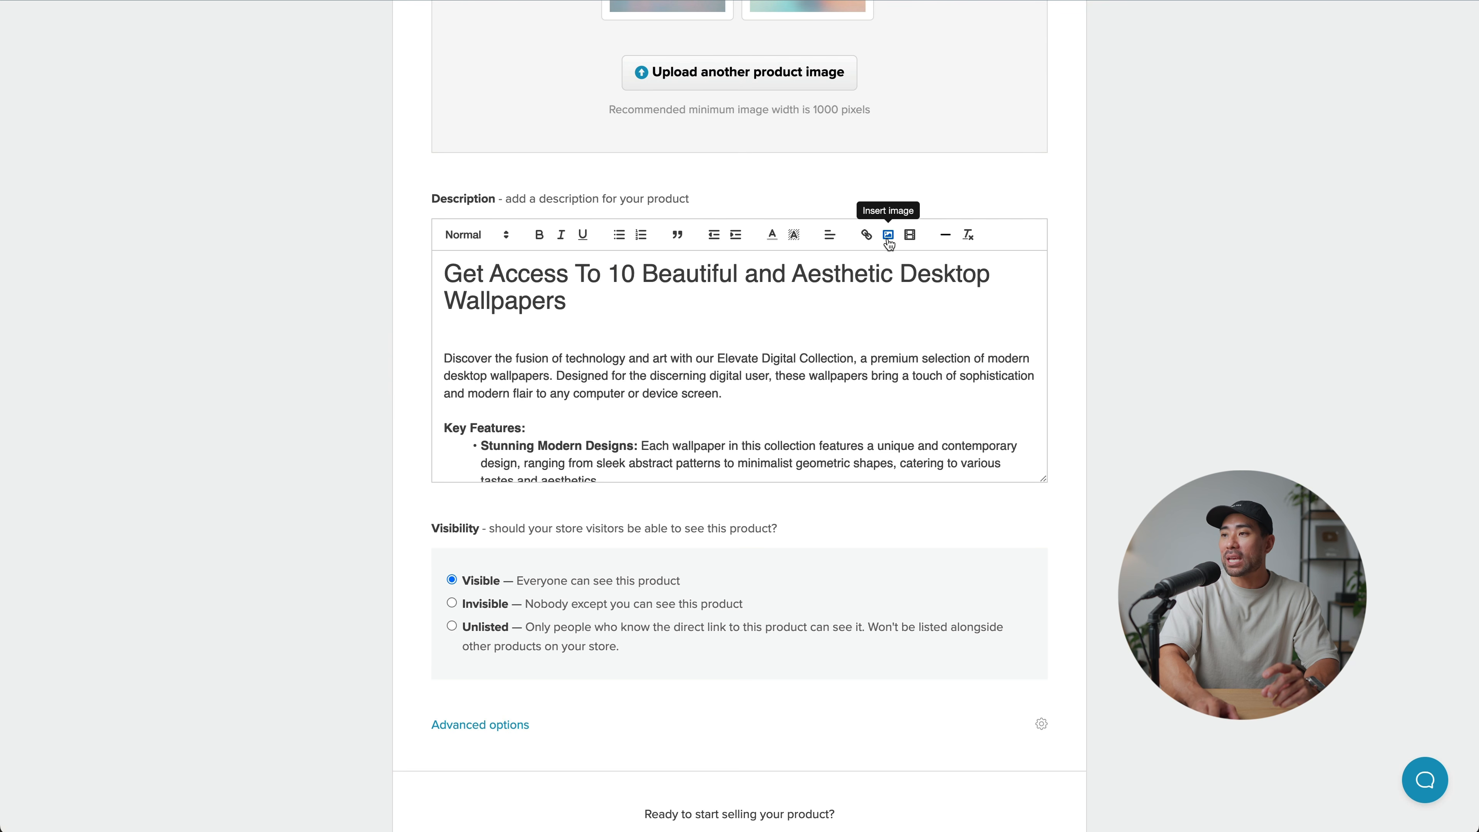
left_click(748, 323)
scroll(748, 323, "up", 4)
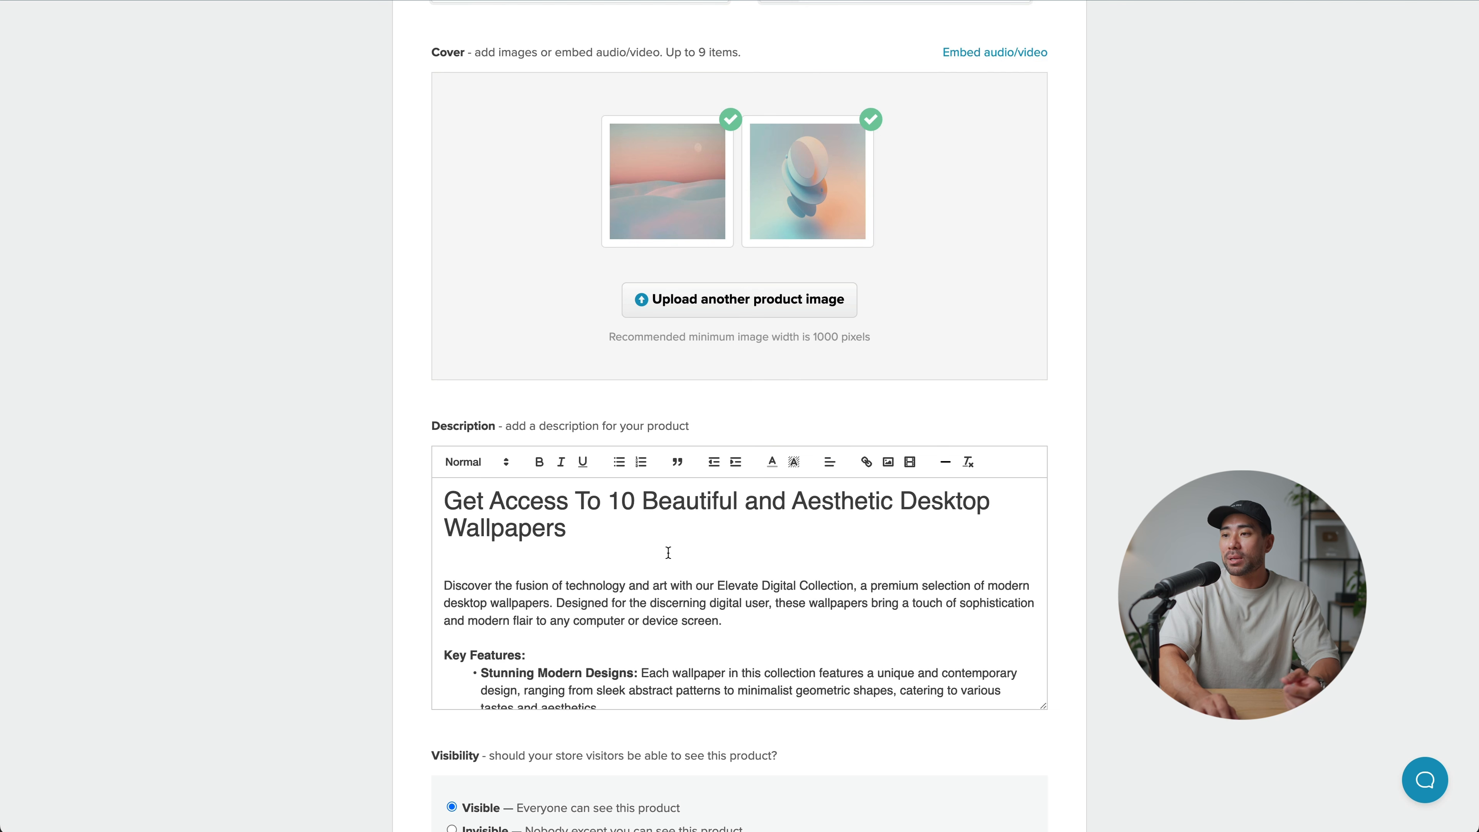
key("BackSpace")
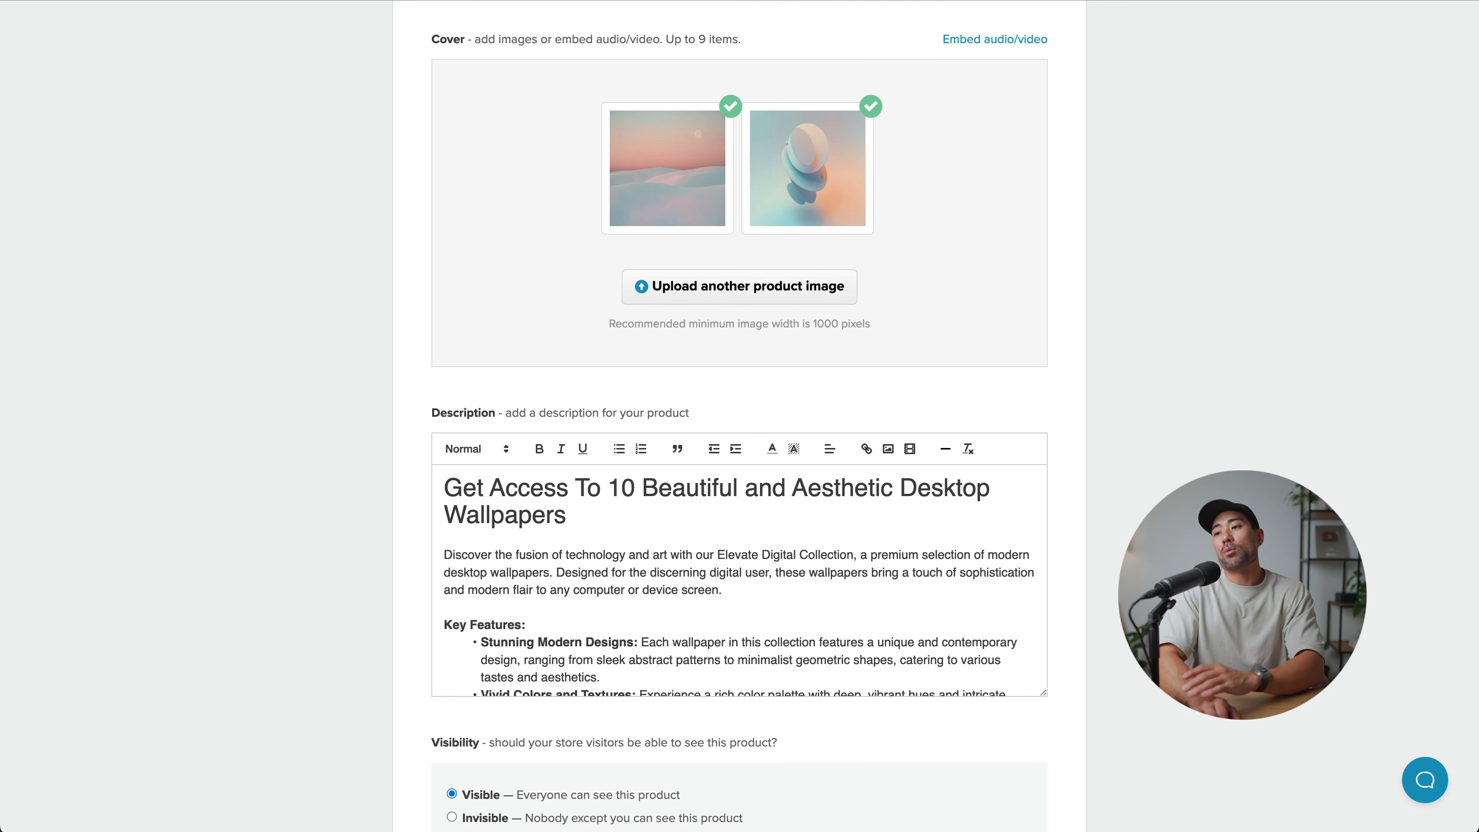
Step: Enable different variations for the product in the advanced options and add a first variant
scroll(640, 583, "down", 10)
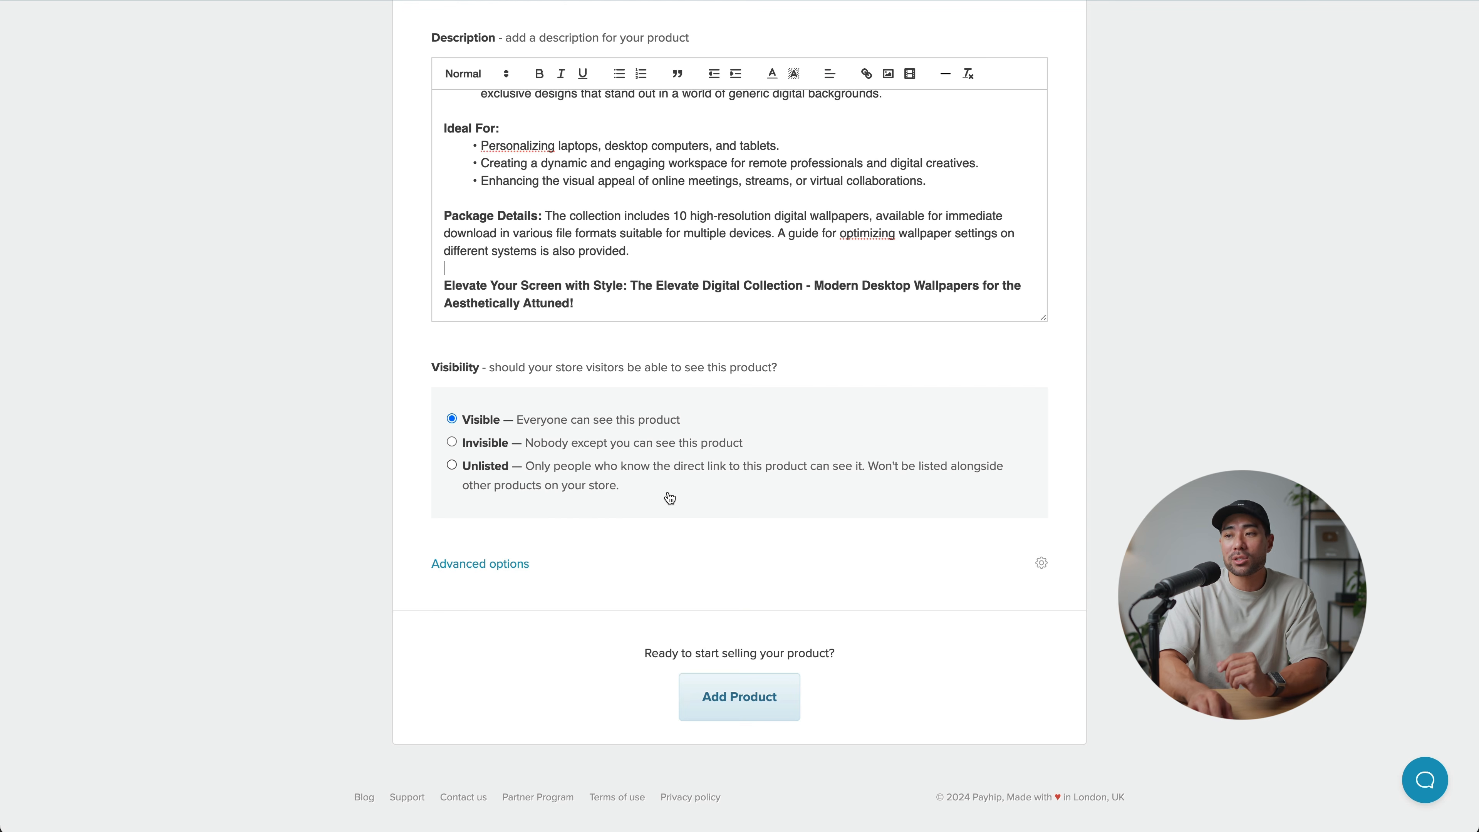
left_click(482, 566)
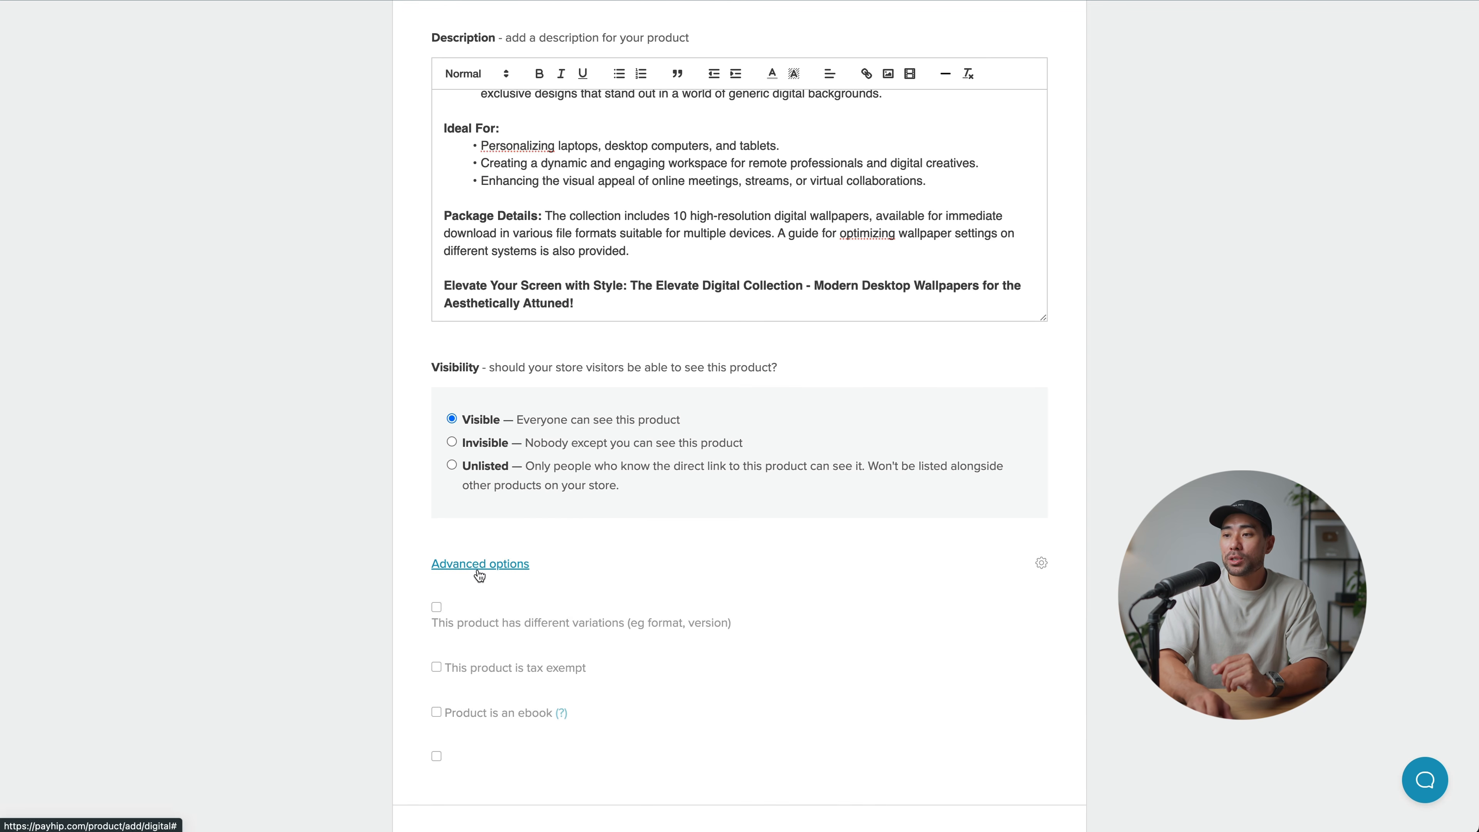
scroll(621, 597, "down", 5)
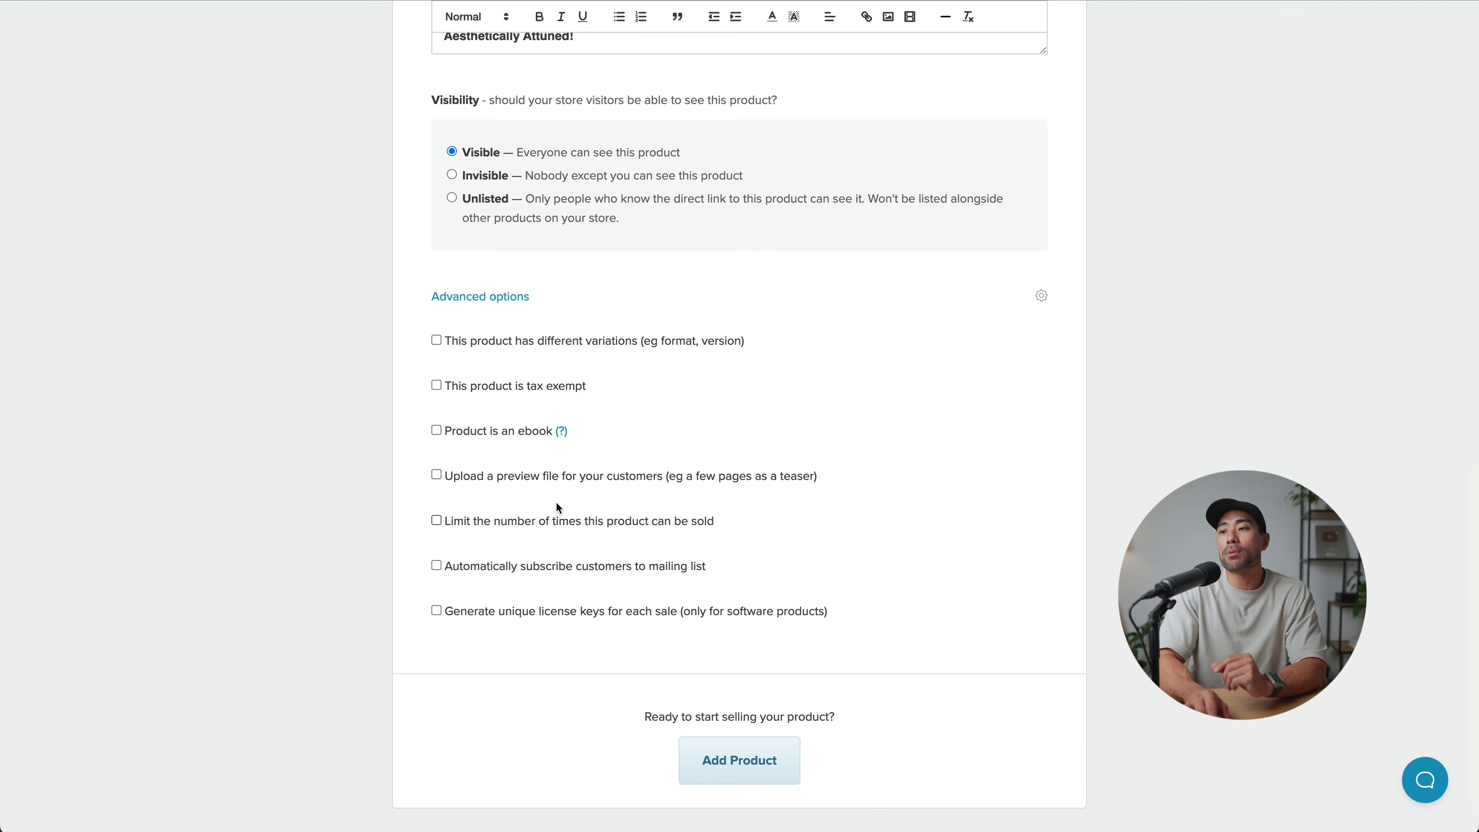
left_click(682, 344)
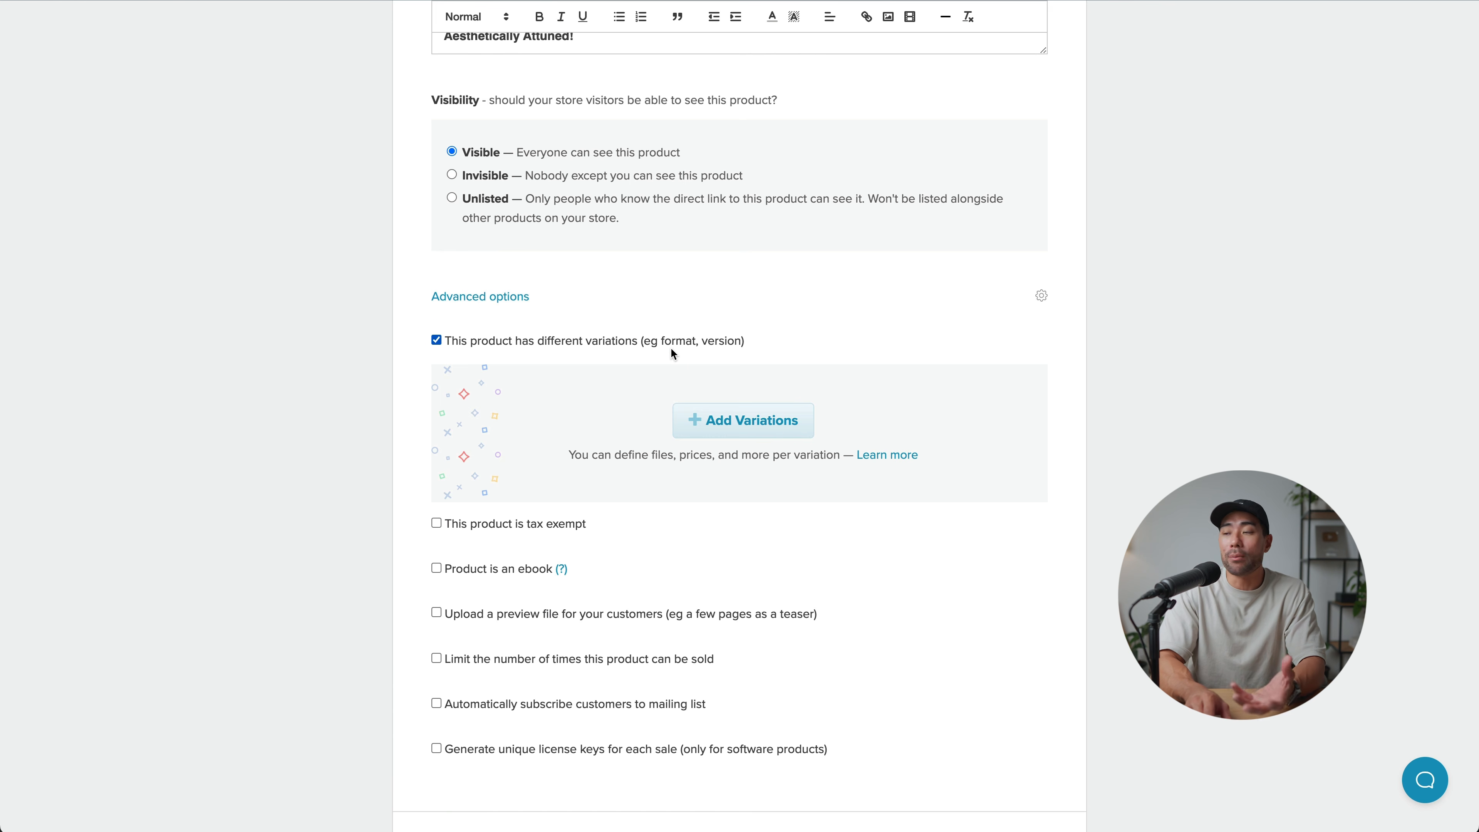
left_click(743, 422)
Step: Set the untitled variant's price to 10 USD
left_click(709, 485)
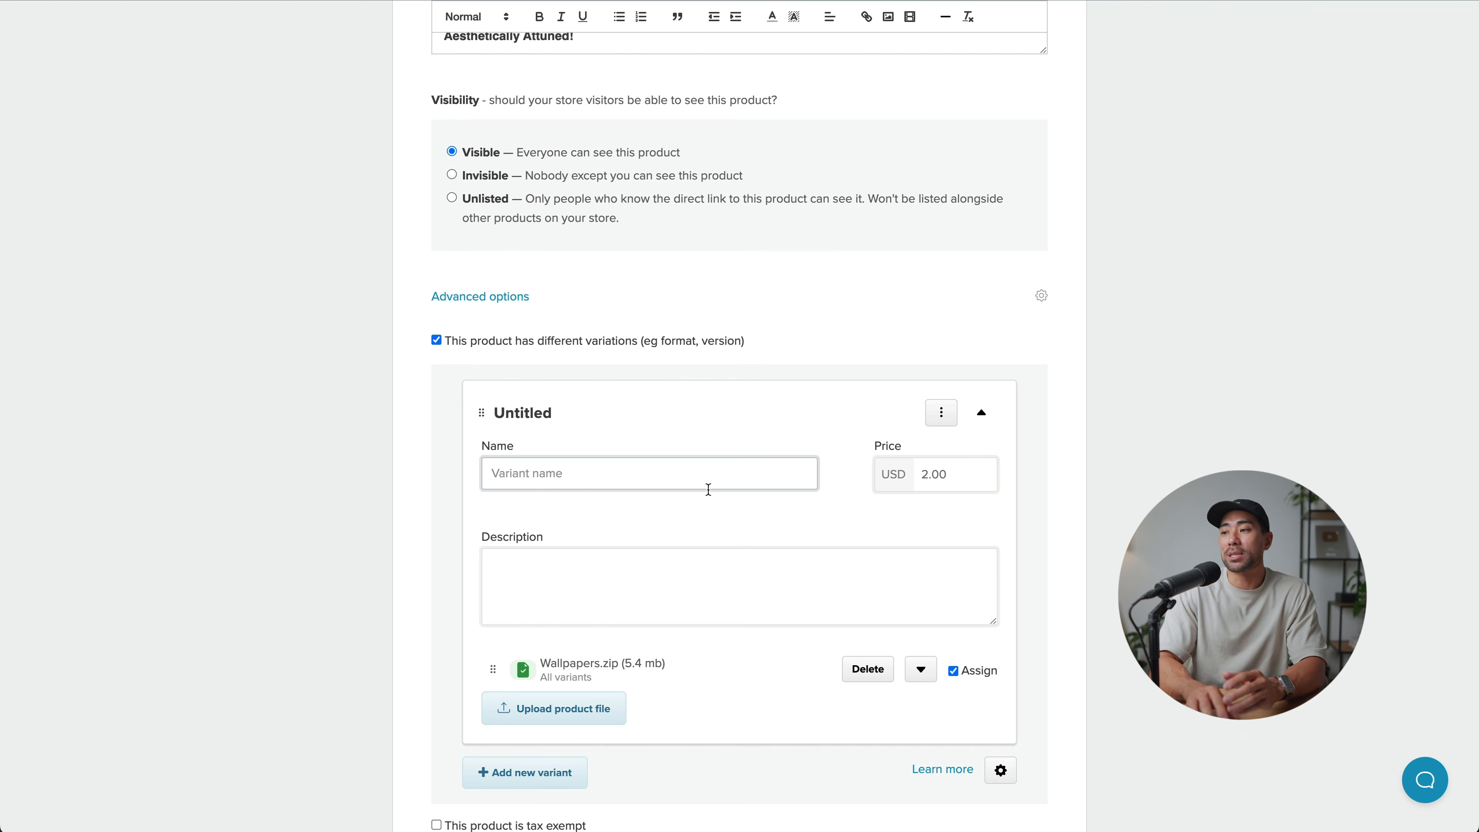
left_click(941, 479)
double_click(949, 485)
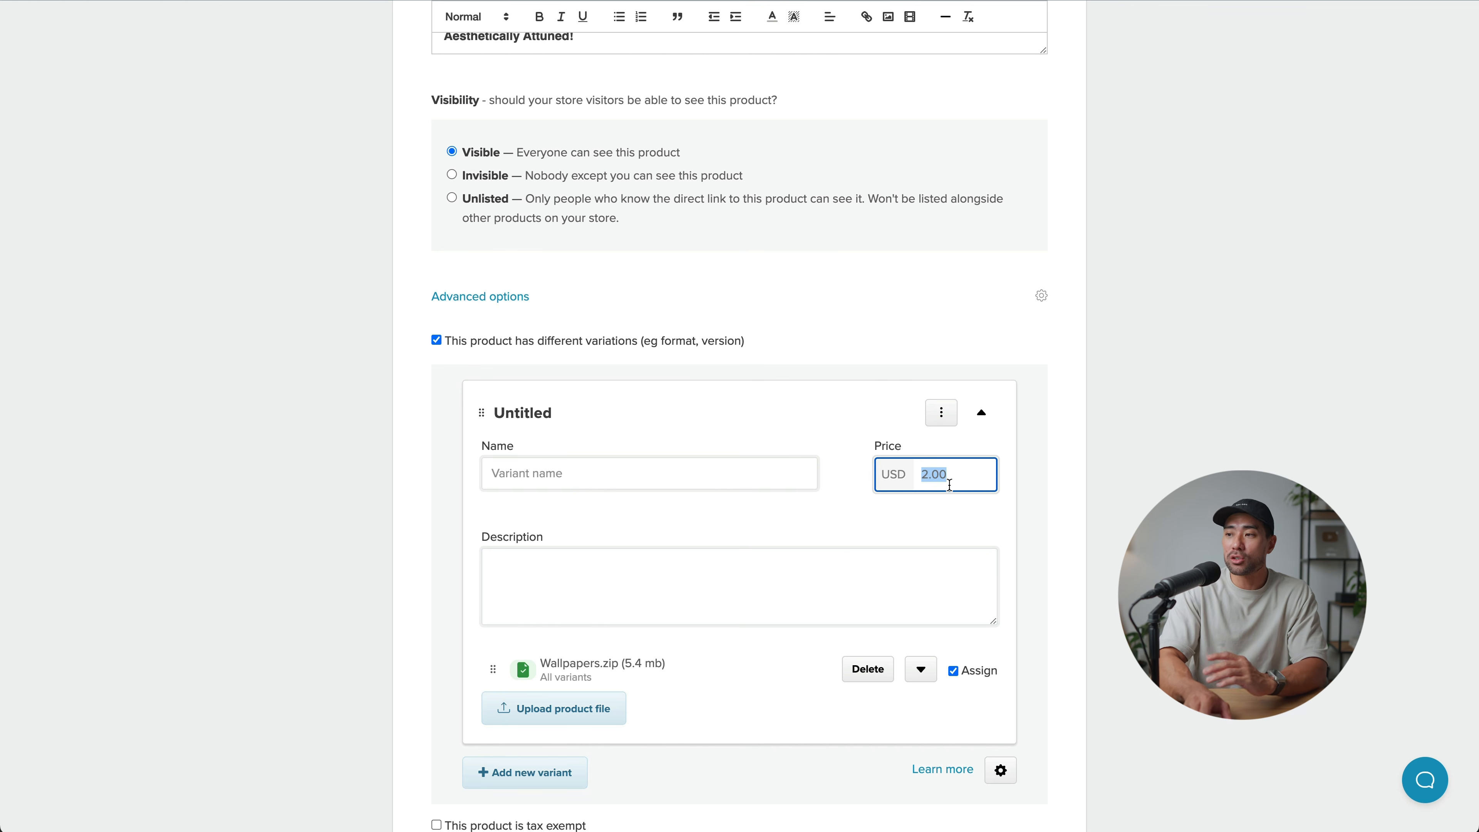
type("10")
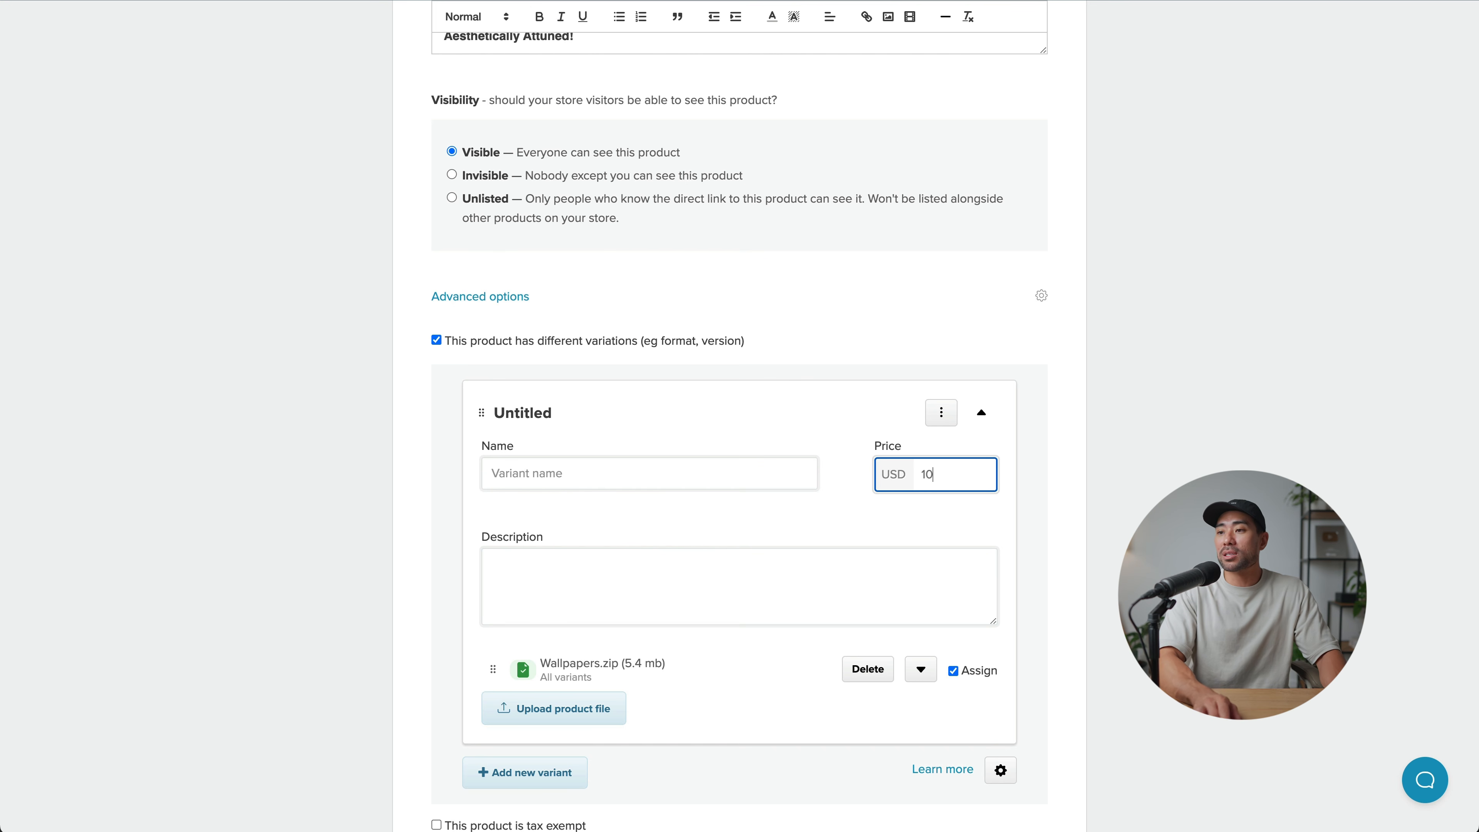
left_click(534, 422)
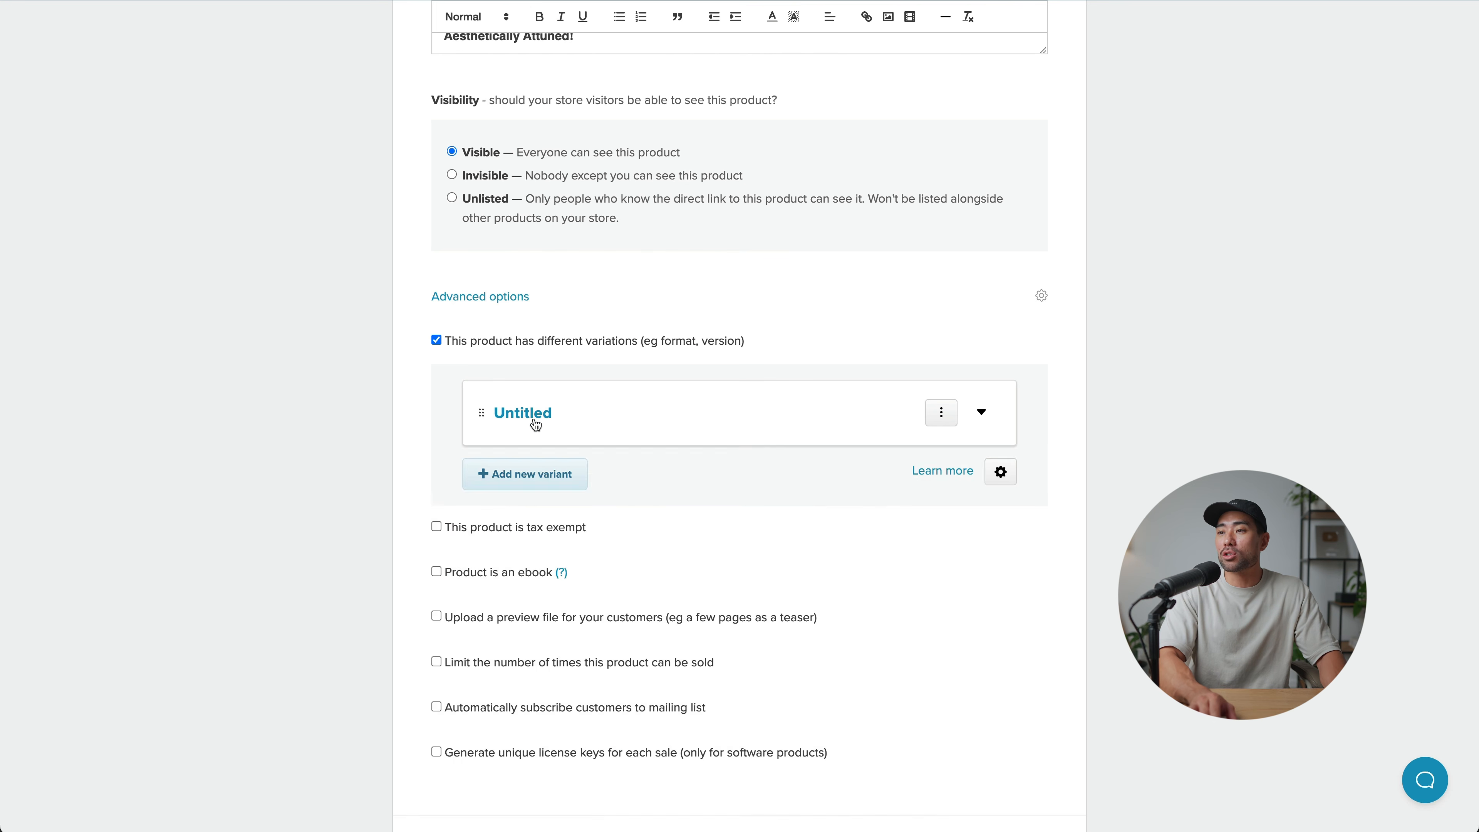
left_click(536, 426)
Step: Name the variant "Pro Pack" and enter "10 additional wallpapers" as its description
left_click(670, 488)
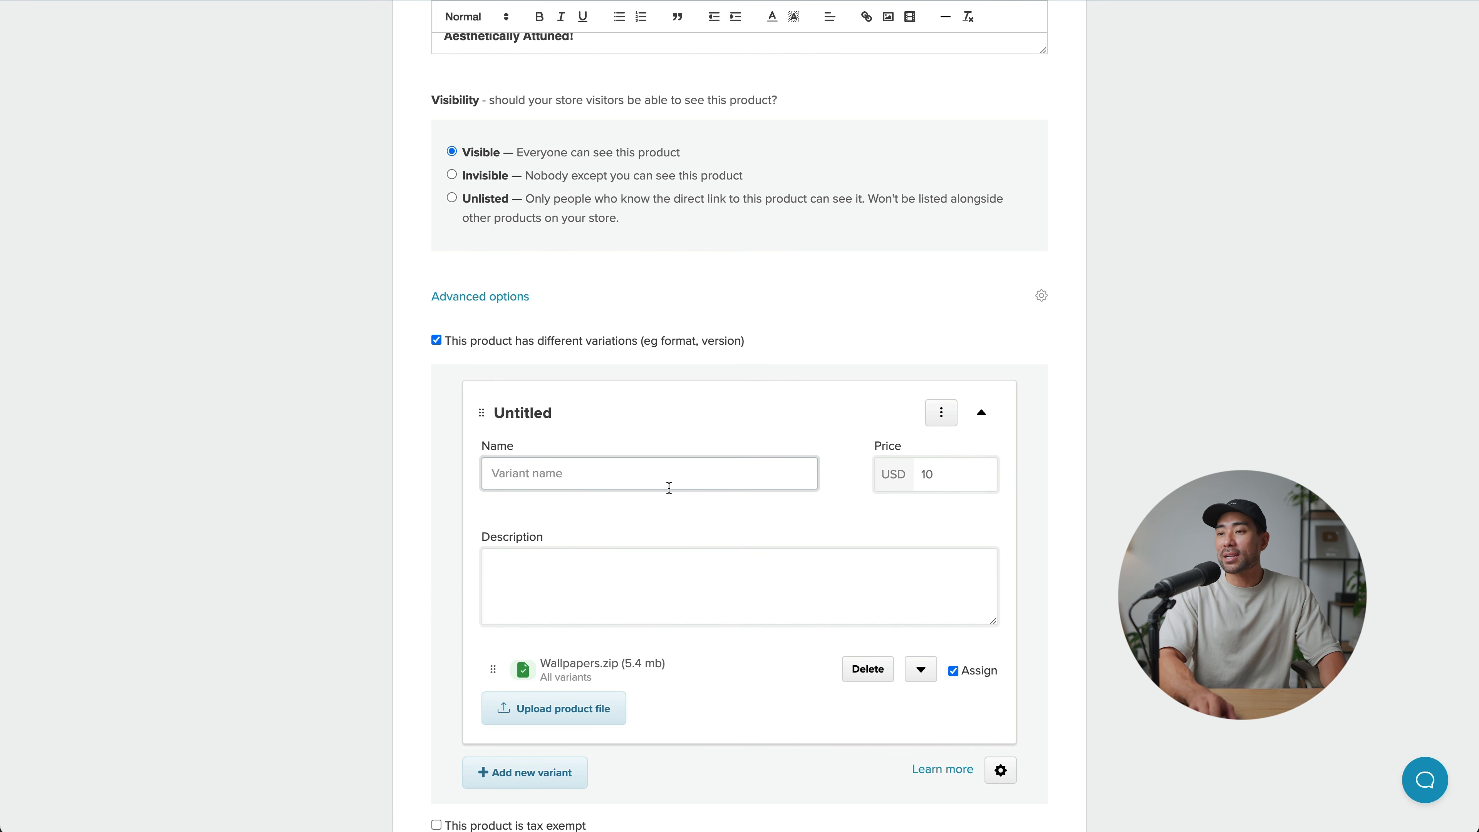
left_click(627, 589)
left_click(568, 473)
type("Pro Pack")
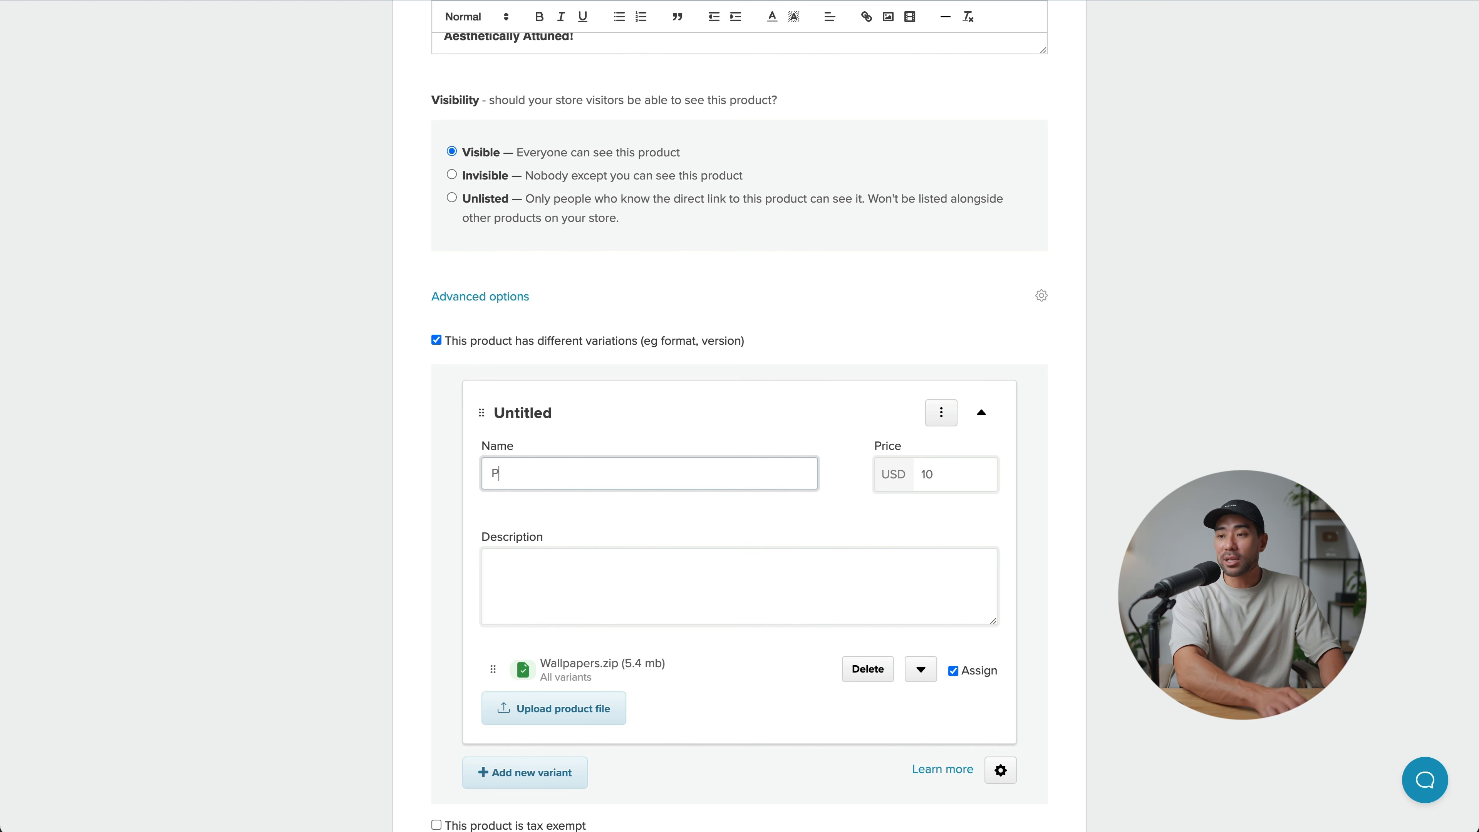
left_click(564, 571)
type("10 additio")
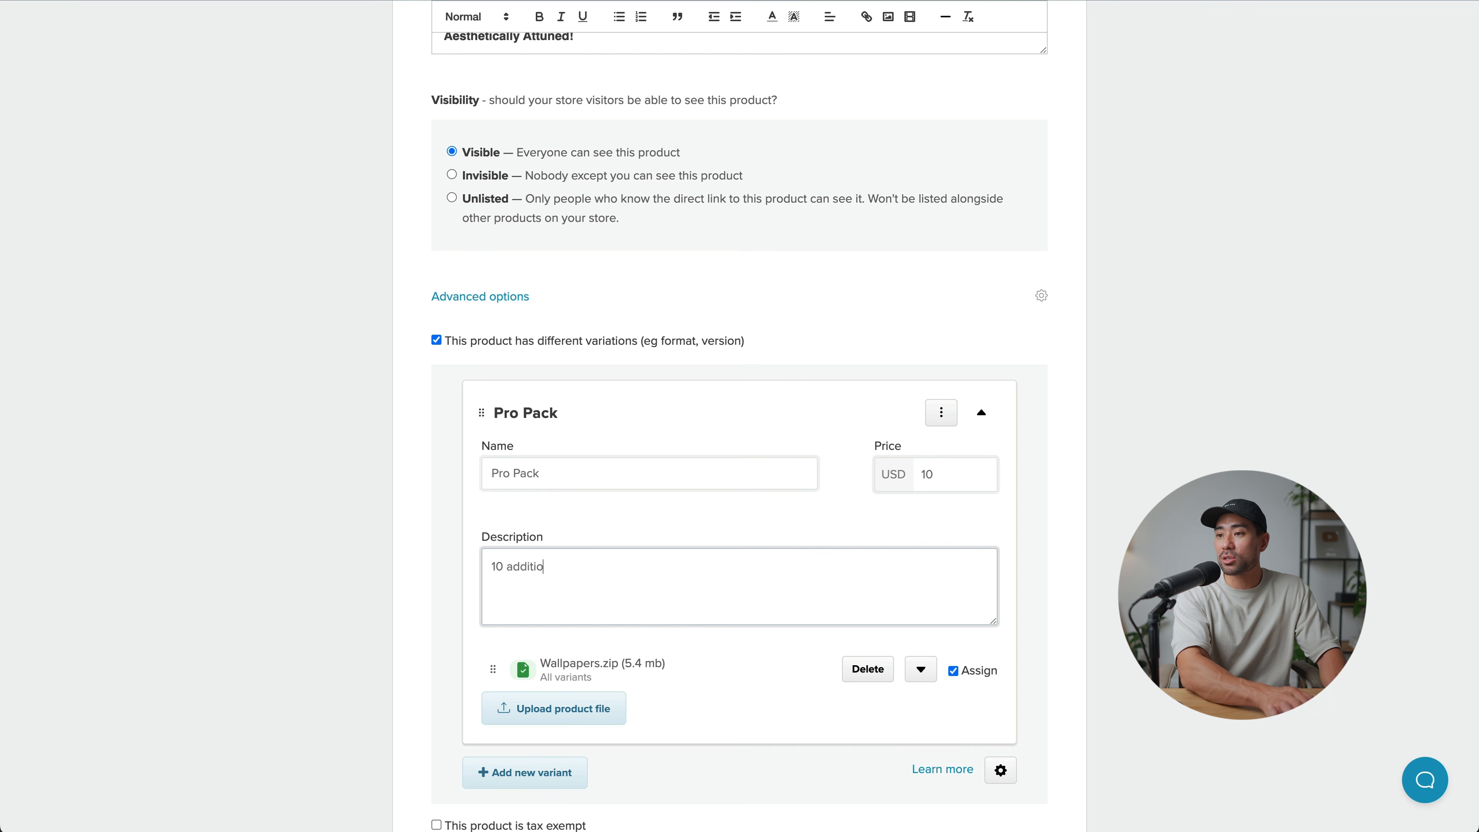
type("nal wallpapers")
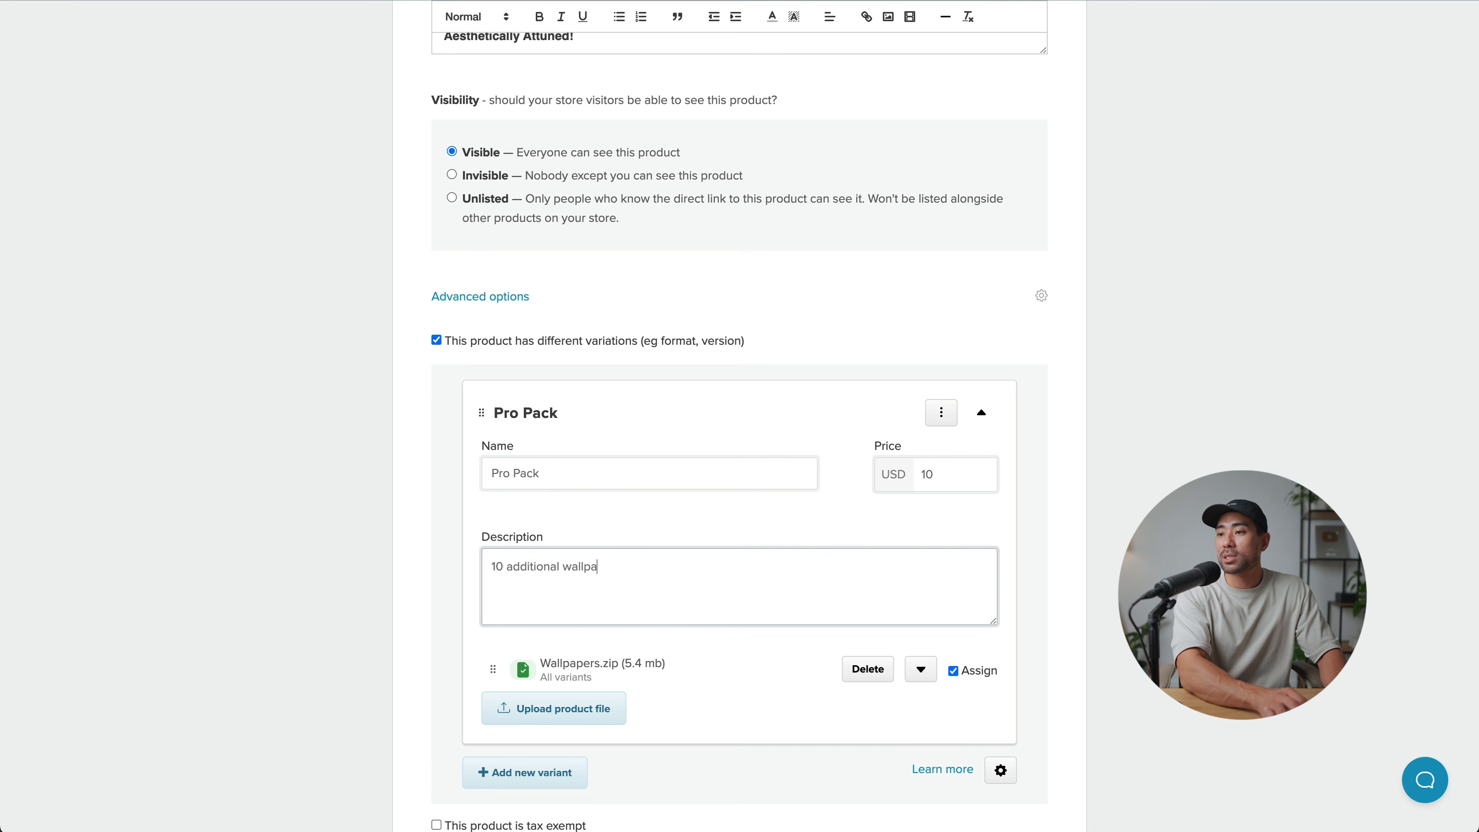
Step: Upload the pink dune JPG from the Wallpapers folder as an additional product file for the Pro Pack variant
scroll(643, 661, "down", 1)
left_click(579, 691)
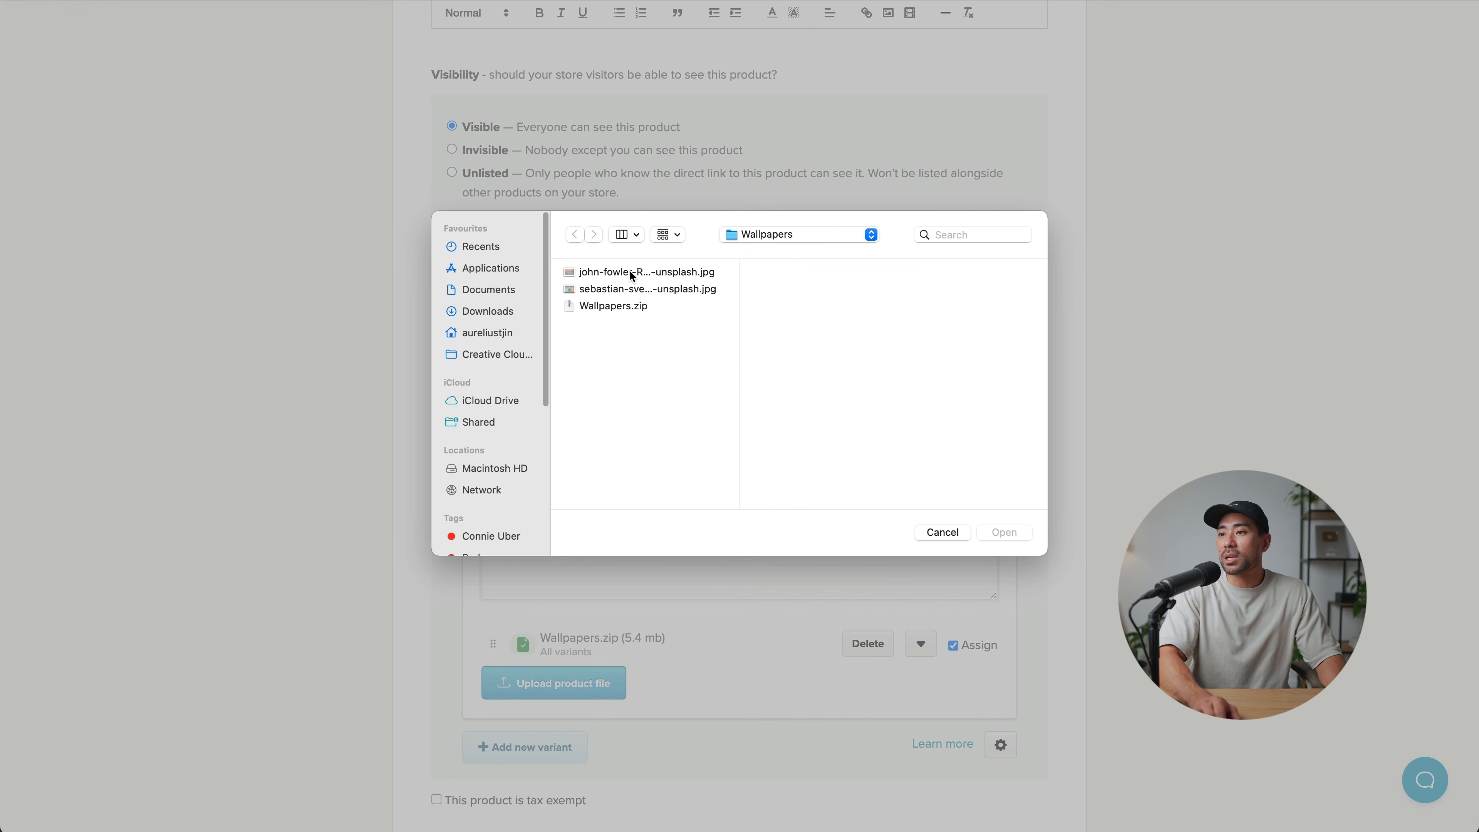
left_click(675, 274)
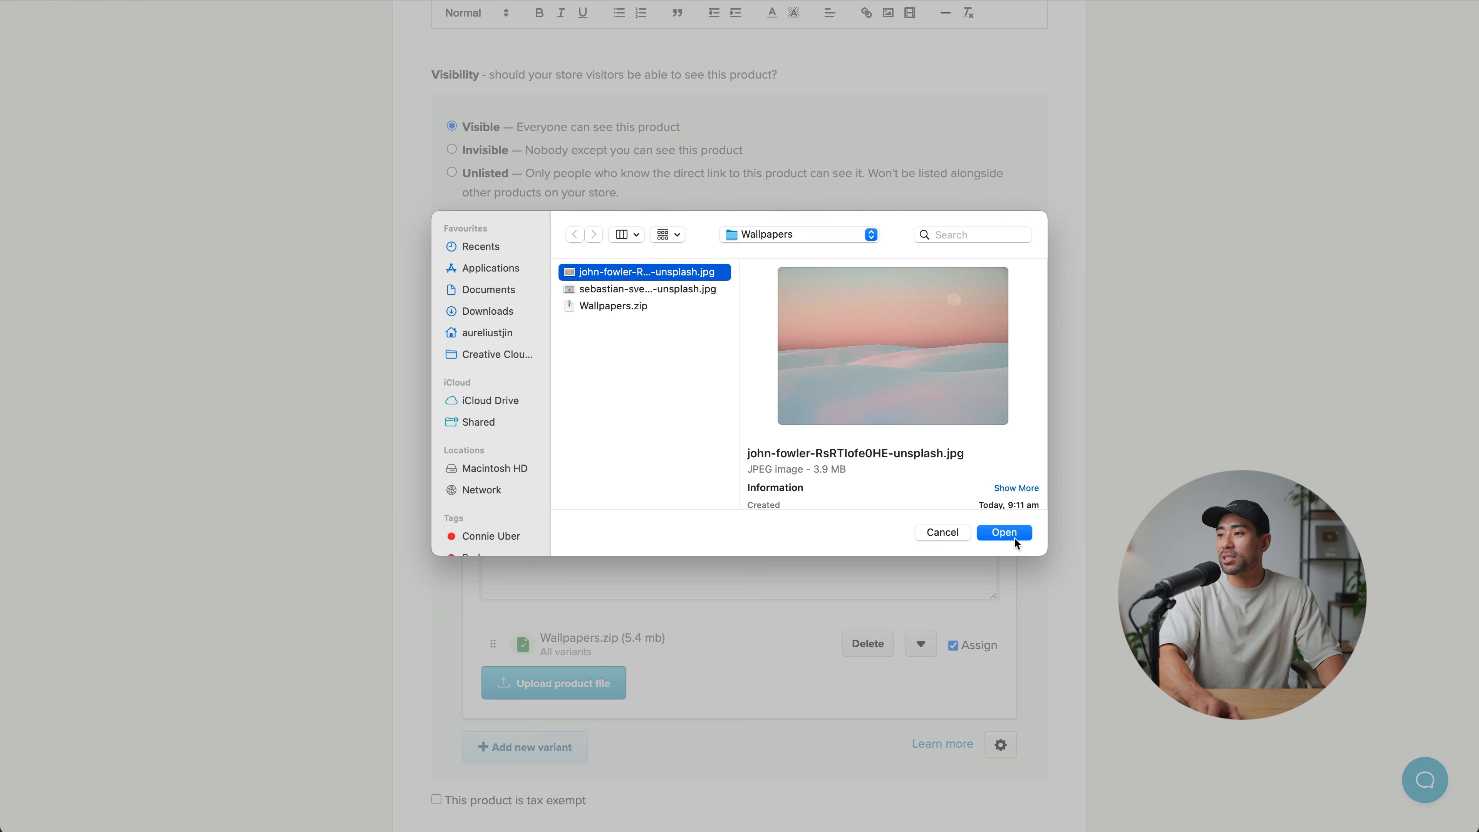
left_click(1005, 533)
scroll(895, 570, "down", 2)
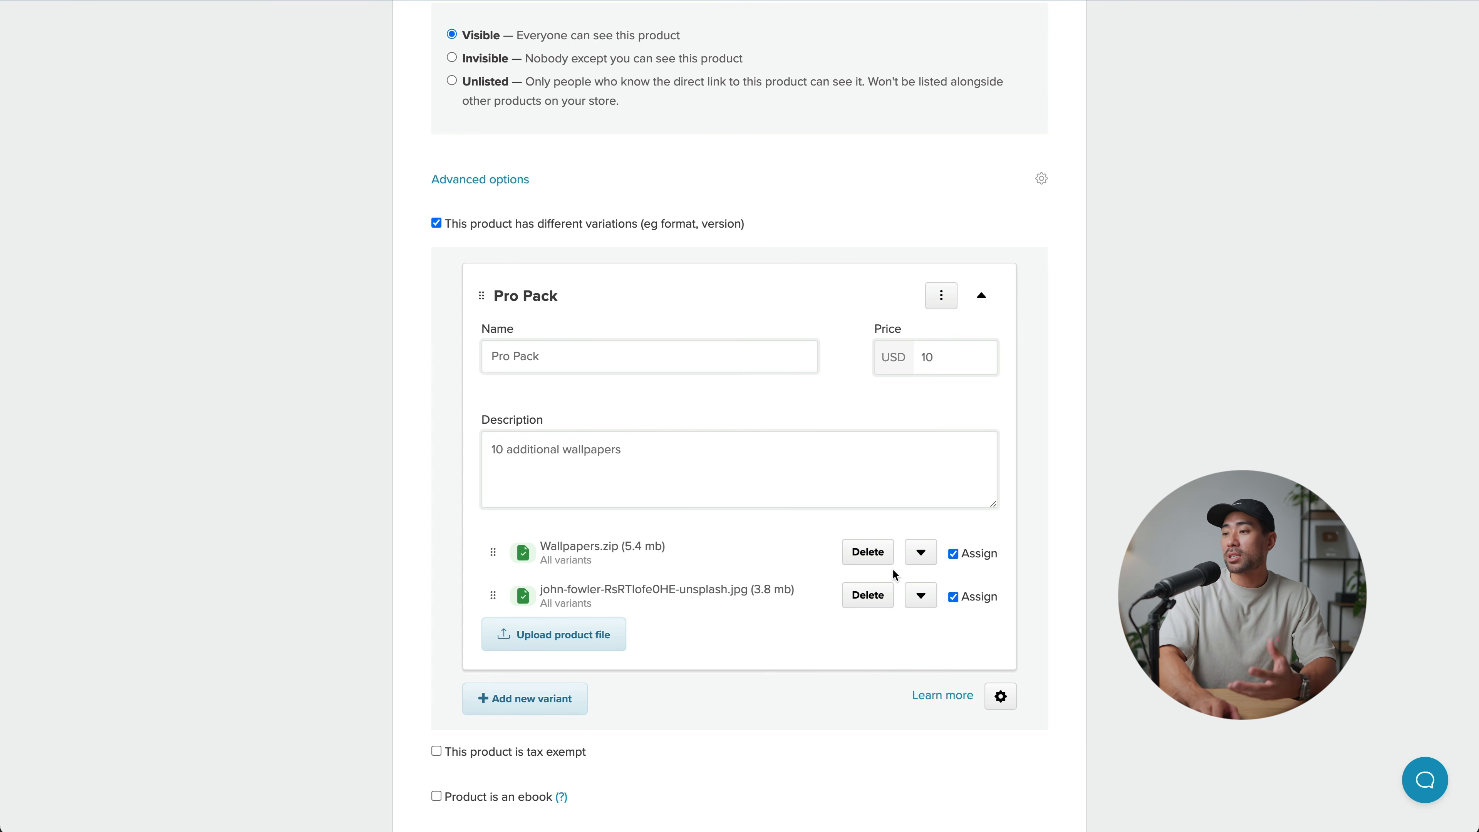
Step: View the label and layout choices in the variants' advanced options and close them without changes
left_click(1000, 697)
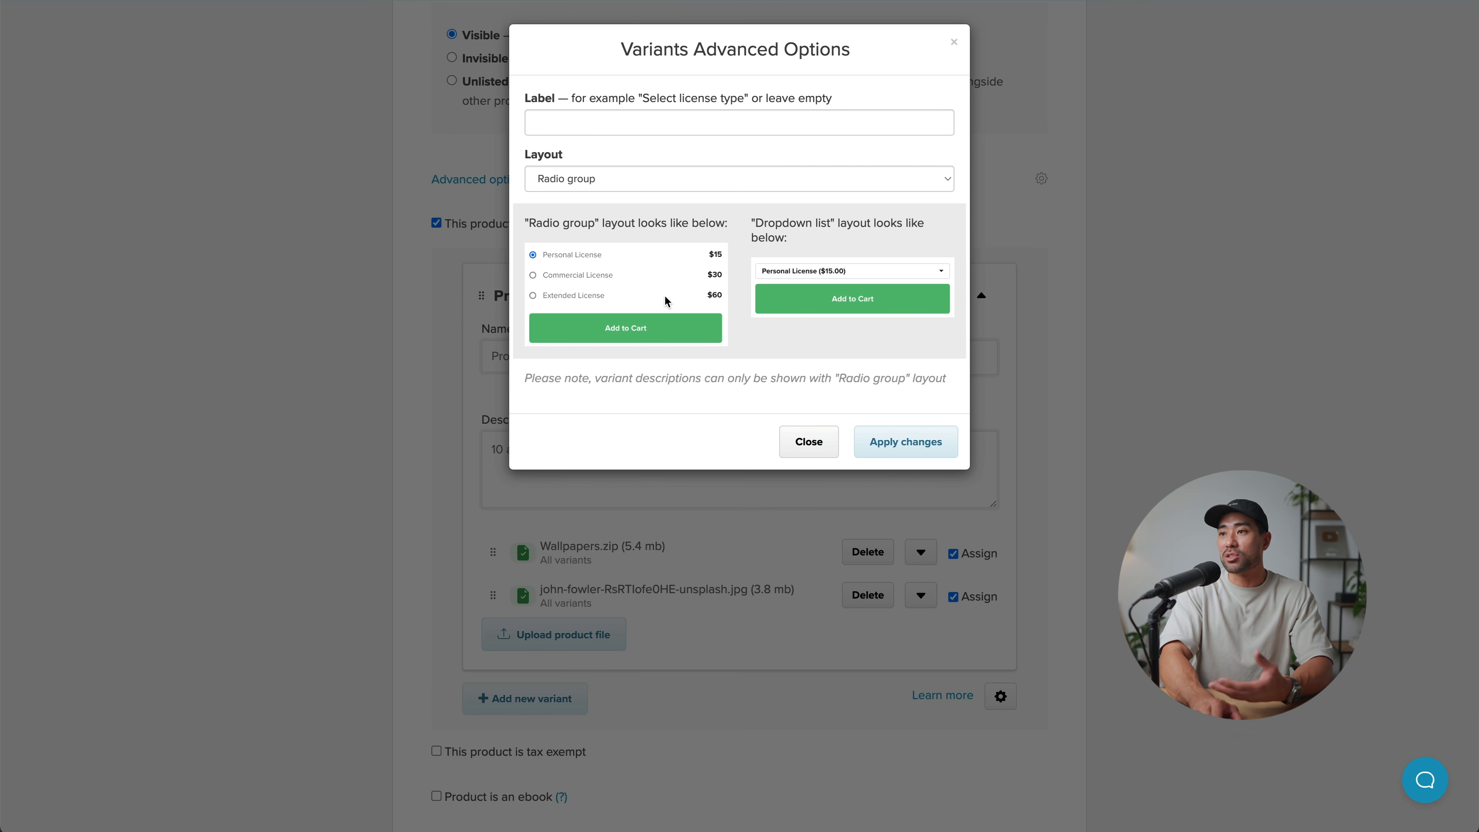
left_click(834, 445)
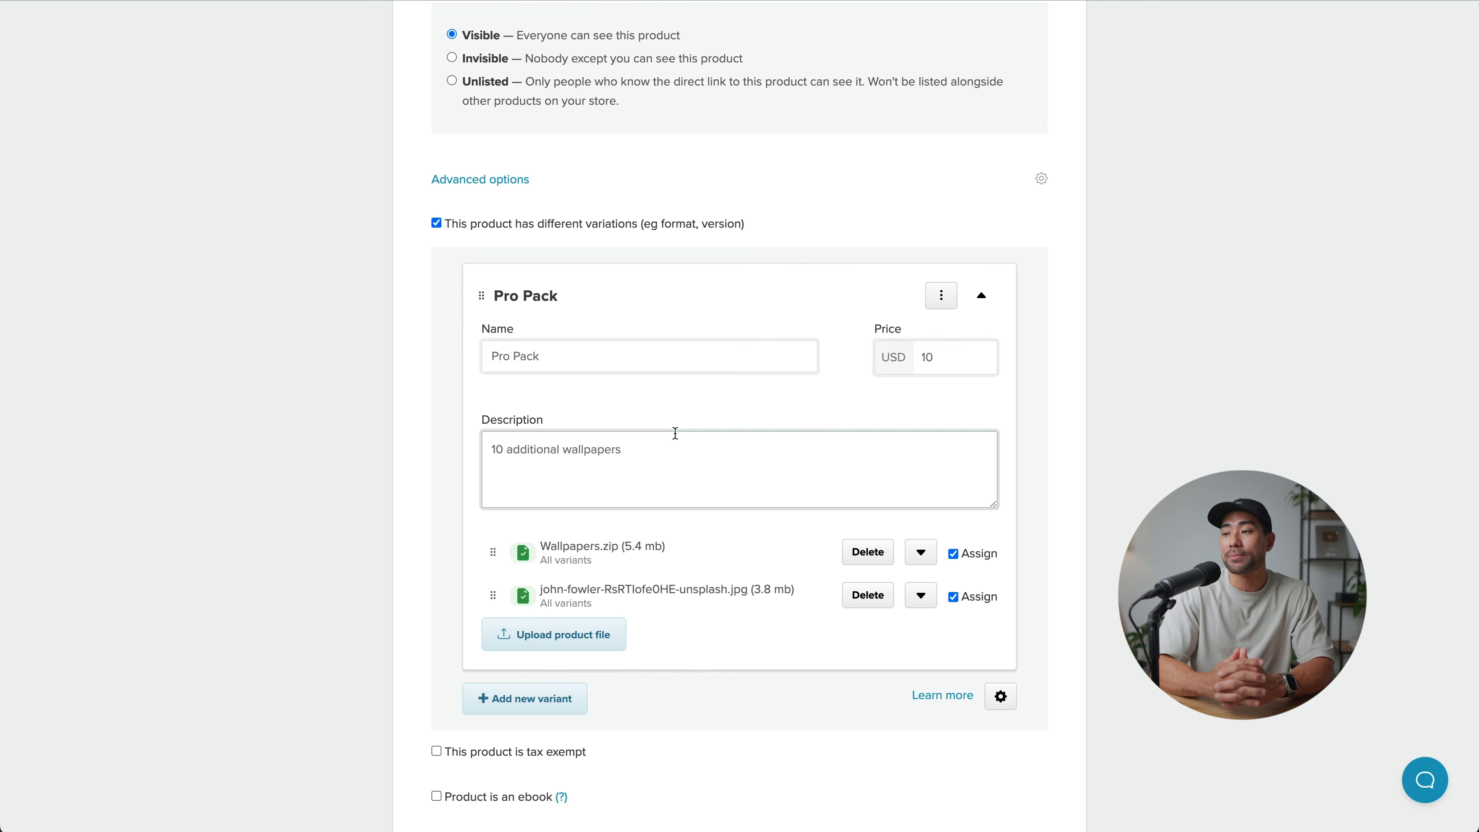
Step: Enable the limit on how many times the product can be sold, and disable it again
scroll(698, 519, "down", 2)
scroll(691, 494, "down", 4)
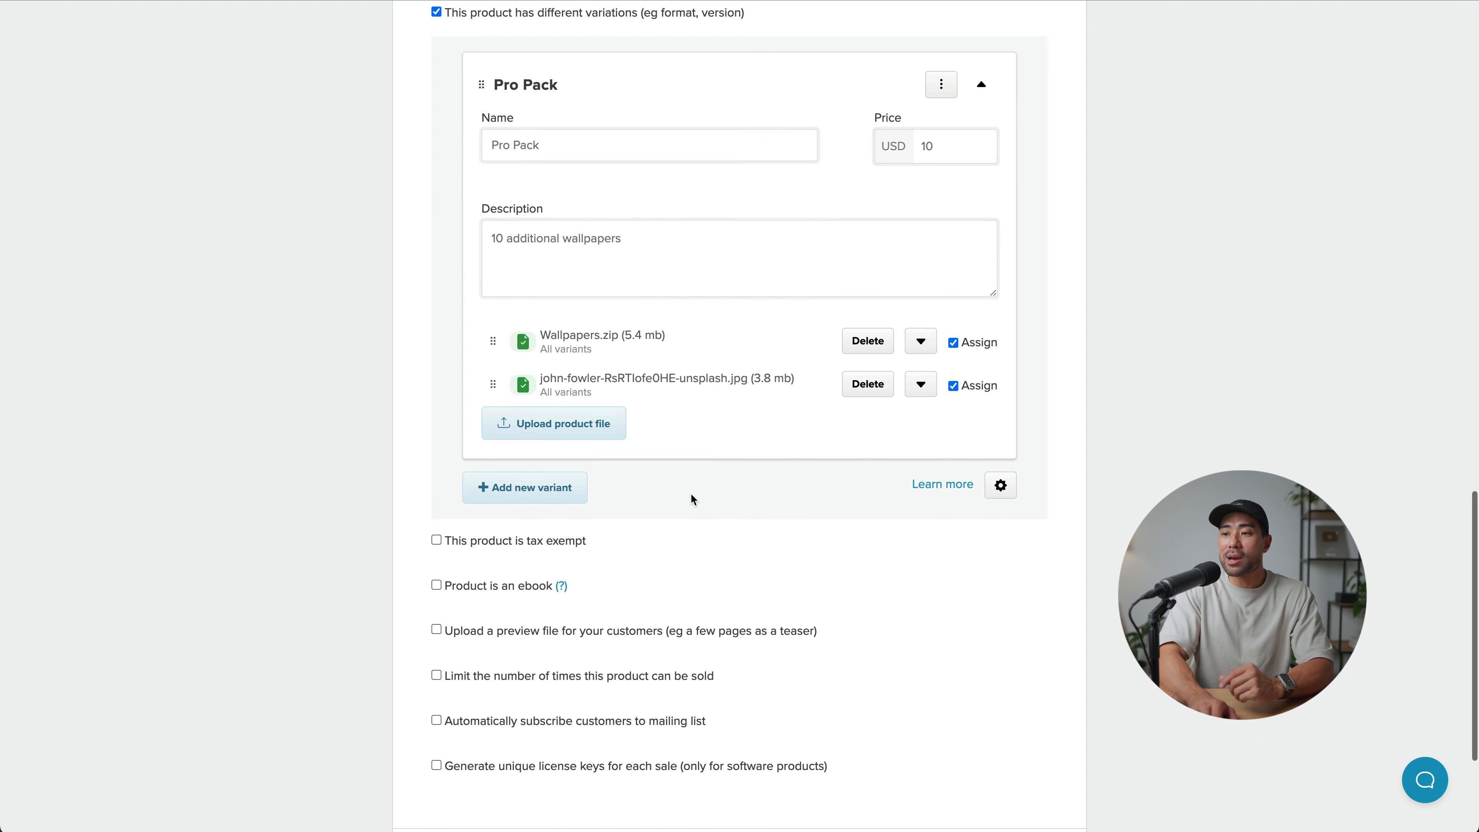
scroll(621, 524, "down", 3)
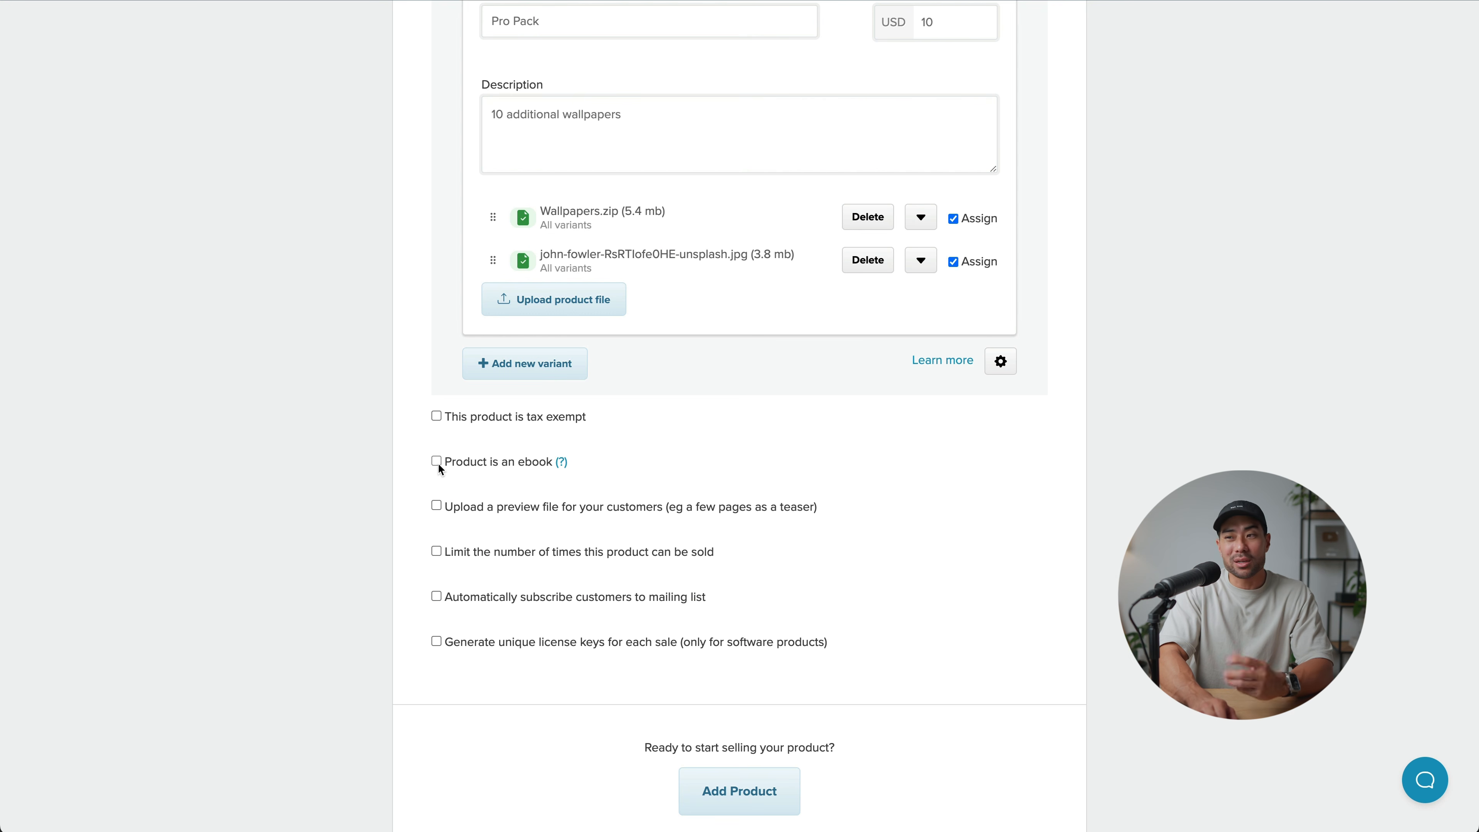
mouse_move(562, 470)
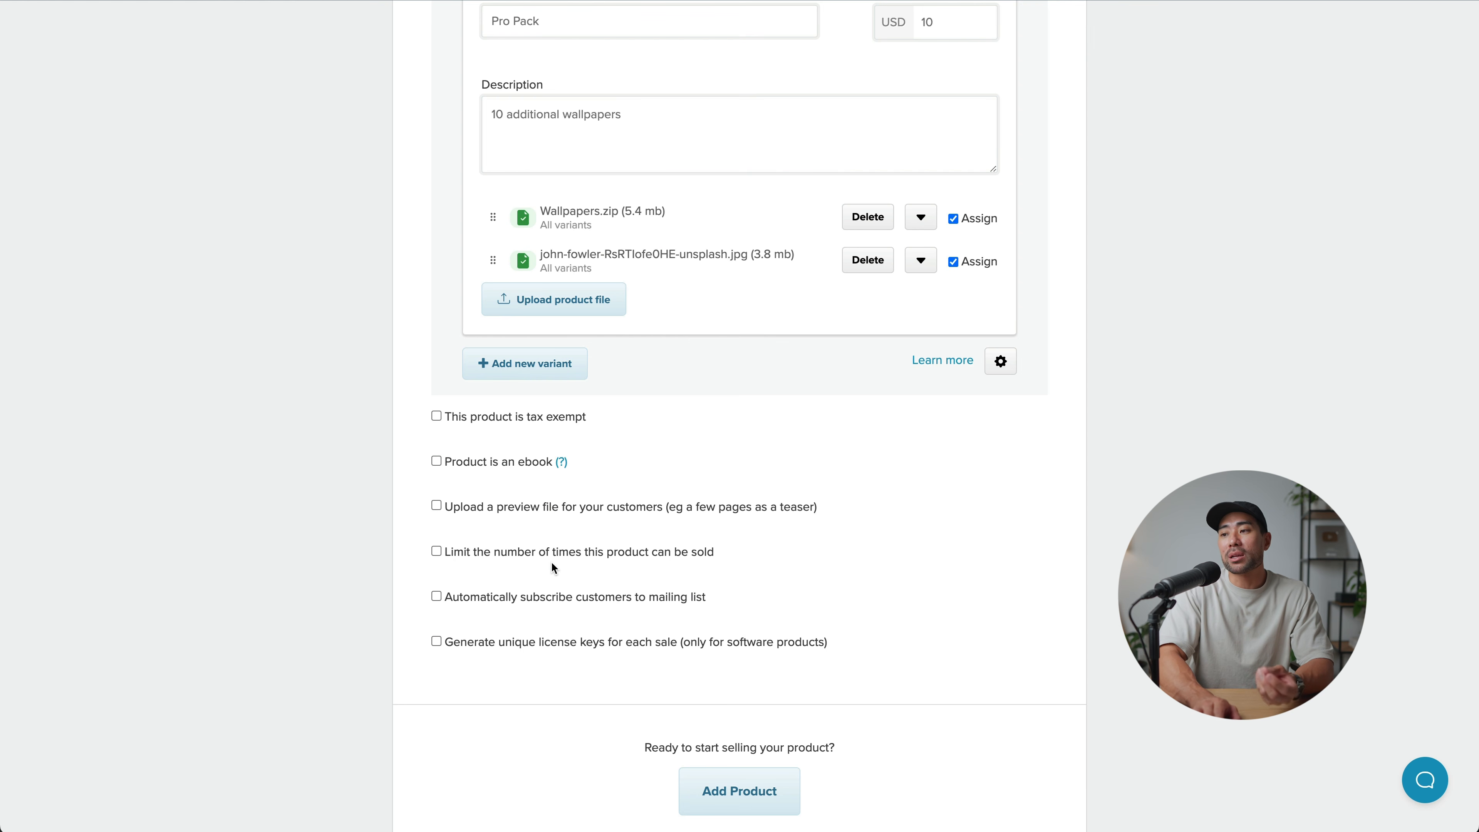
left_click(437, 551)
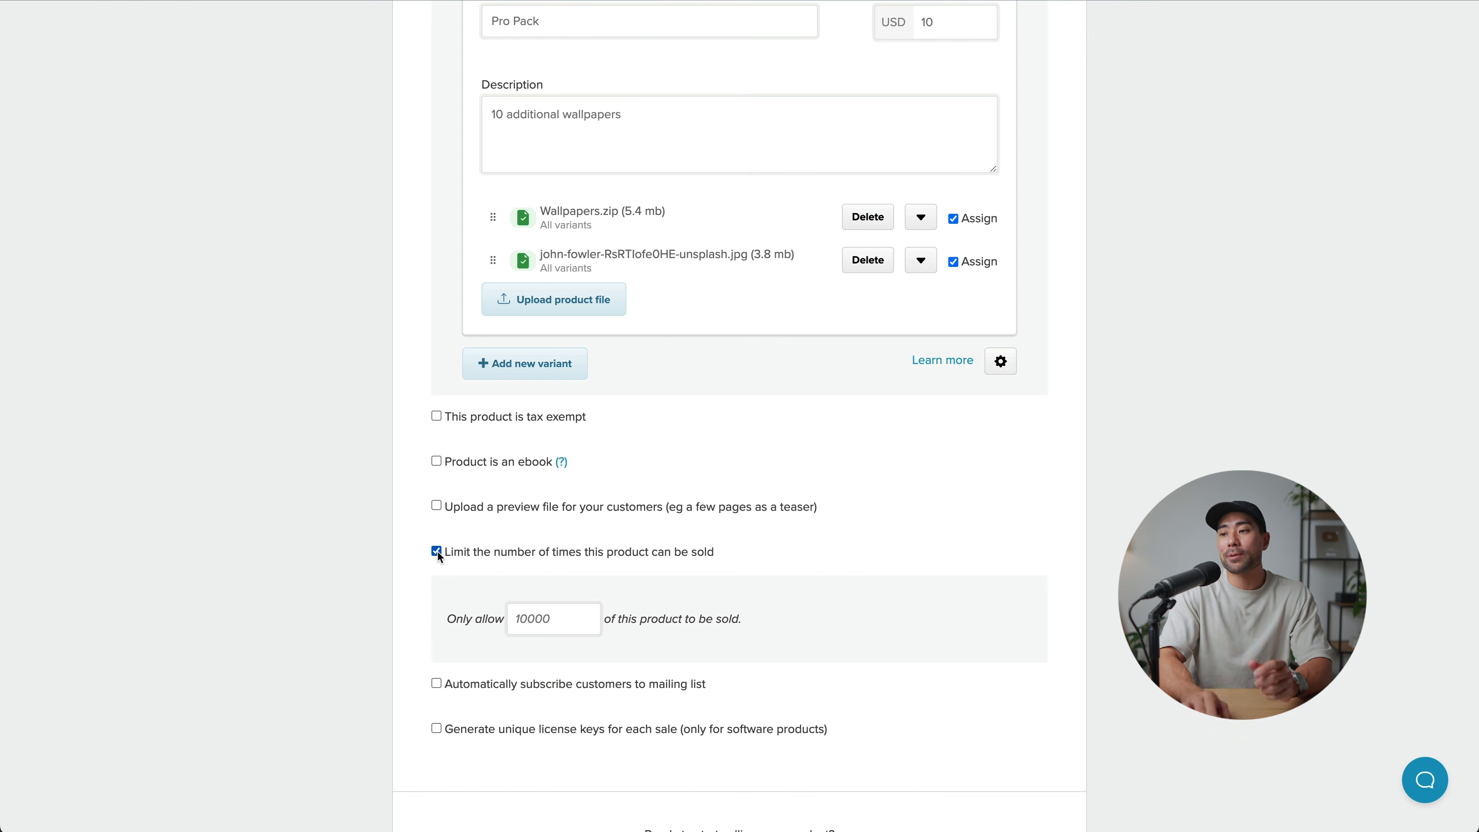
left_click(437, 550)
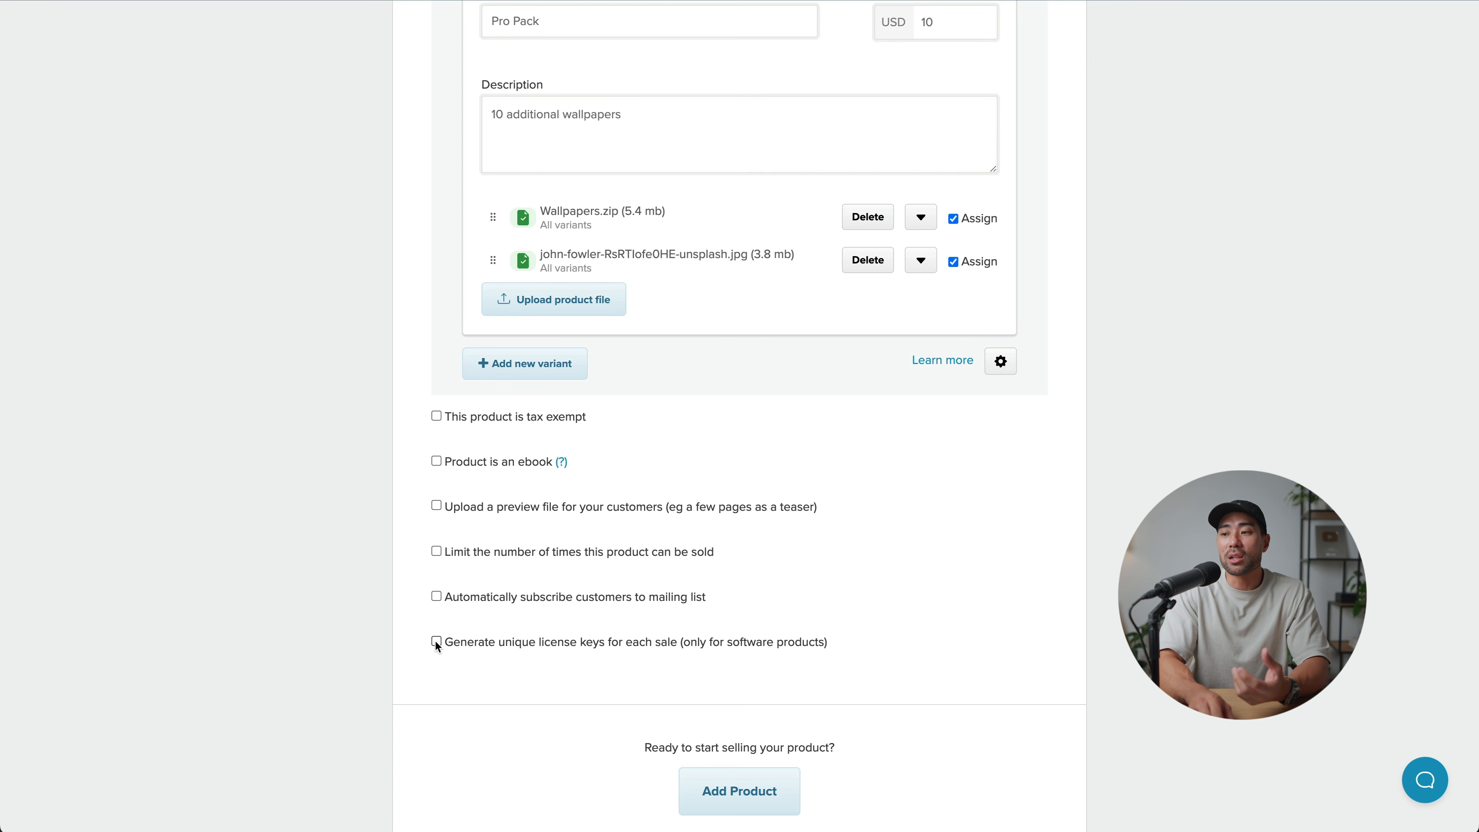
Step: Submit the completed form to add the product to the store
scroll(680, 666, "down", 2)
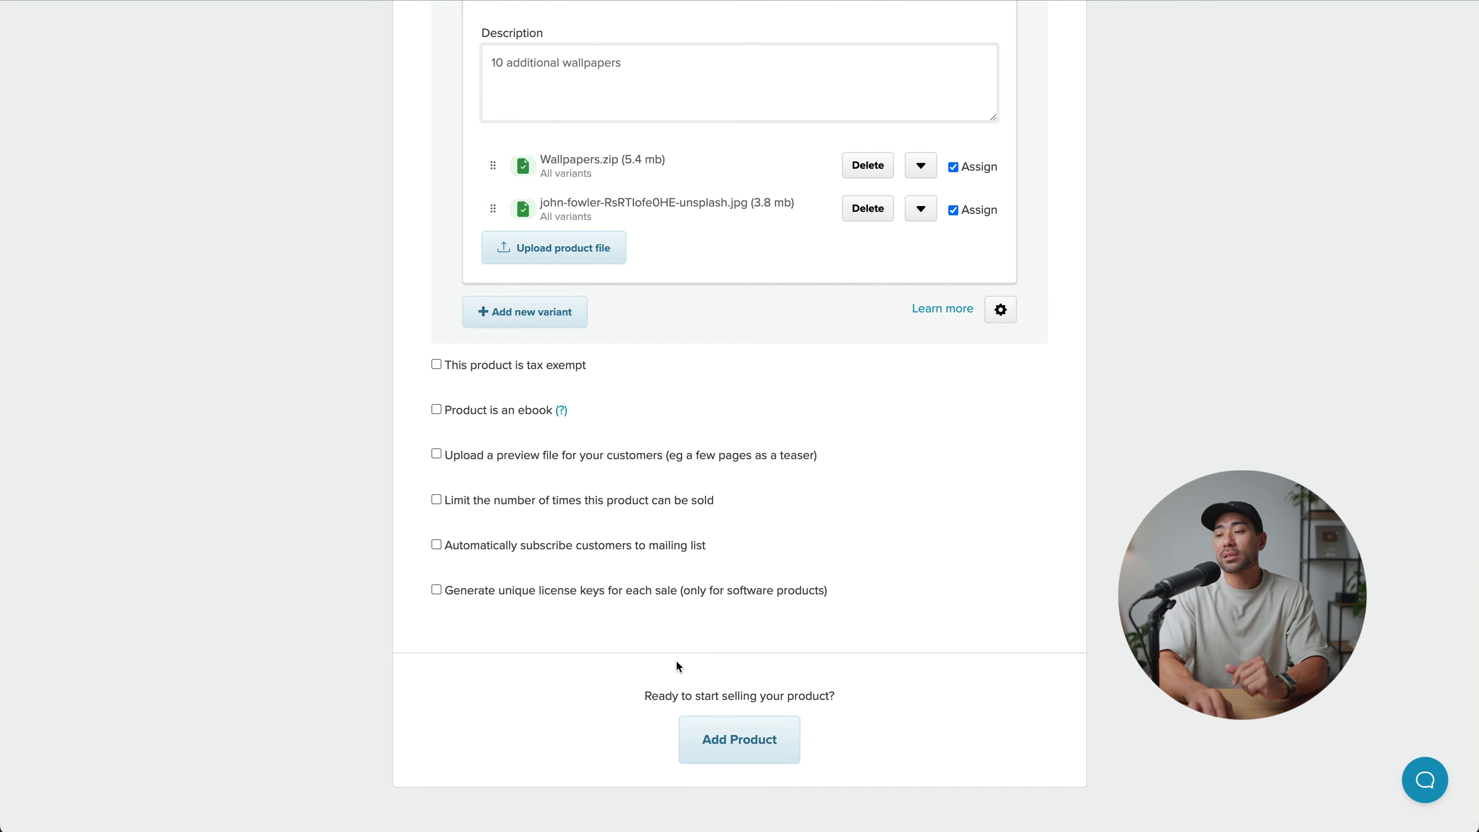
scroll(679, 666, "down", 2)
left_click(744, 716)
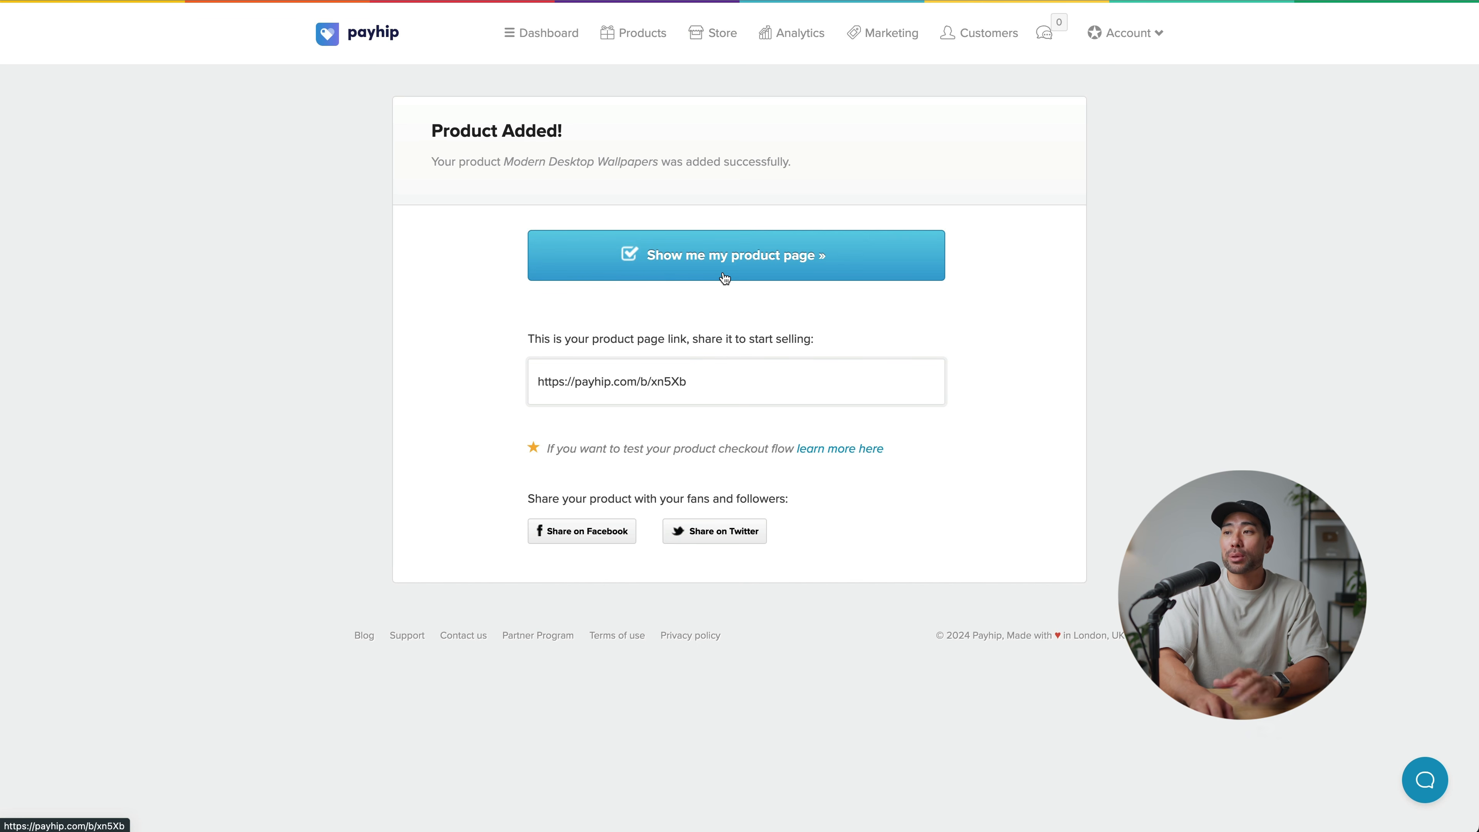
Step: Open the new product's page and examine its cover images, description and Pro Pack option
left_click(746, 269)
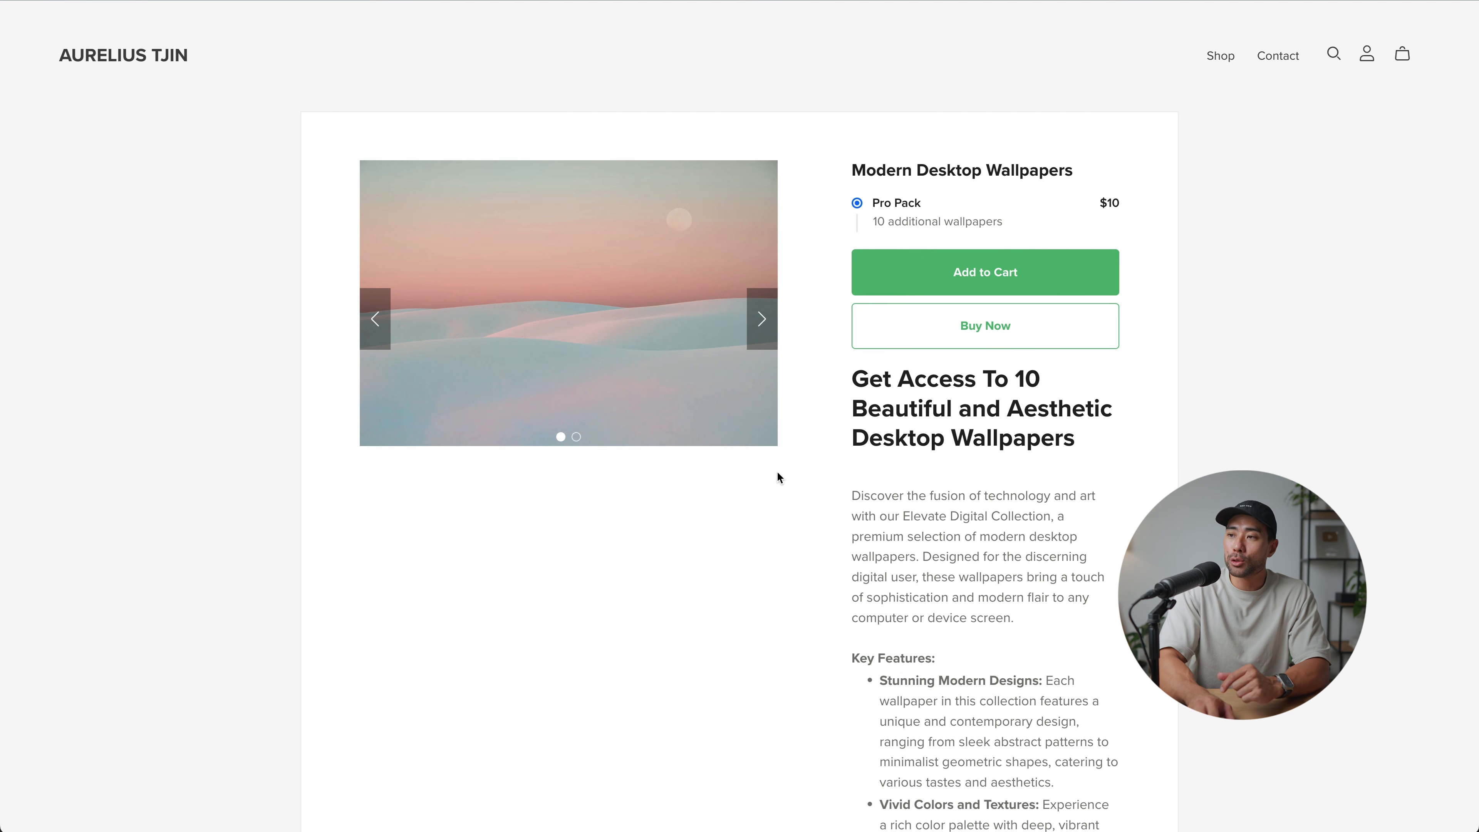
left_click(763, 319)
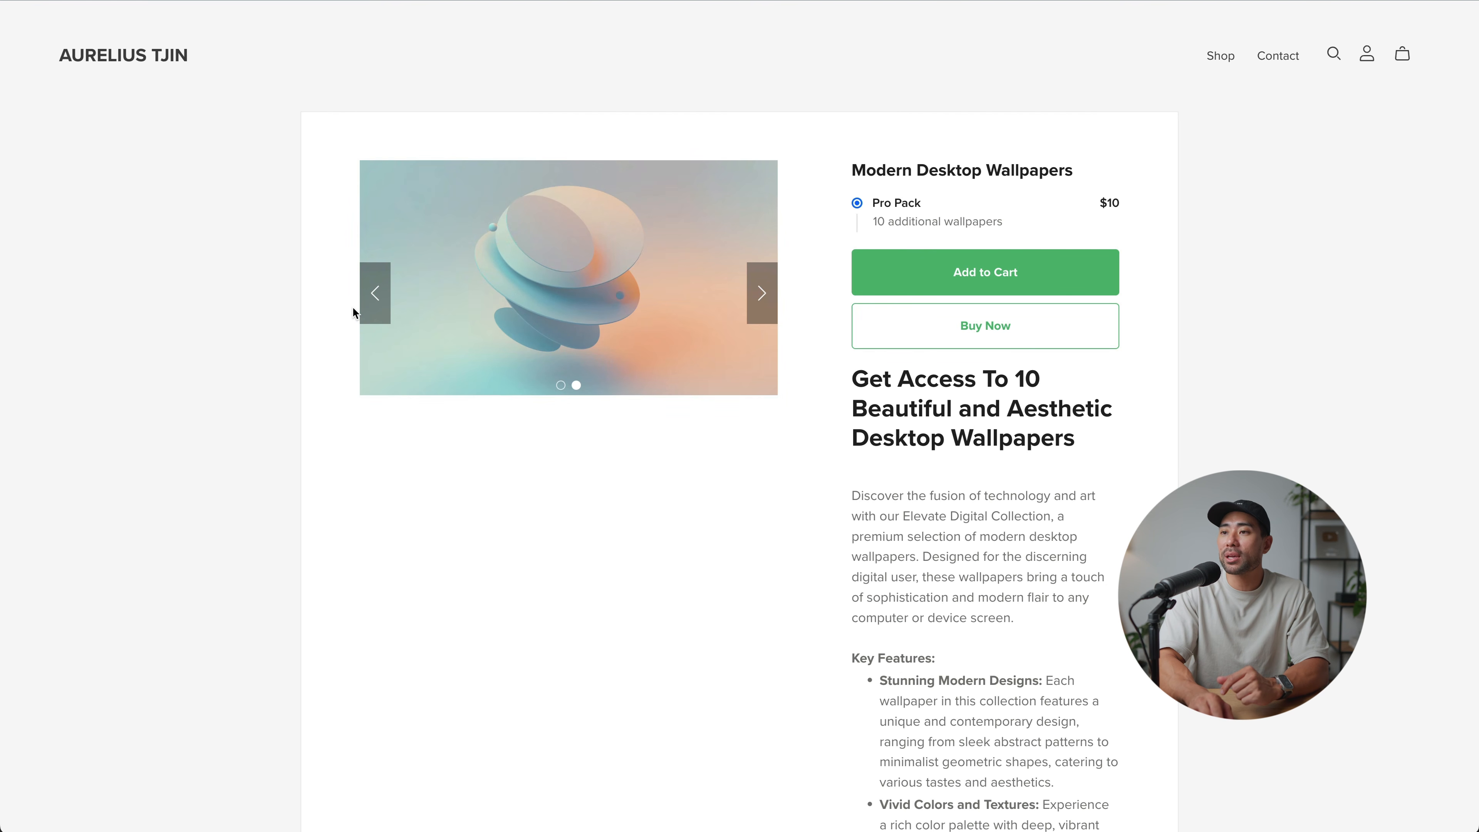
left_click(376, 296)
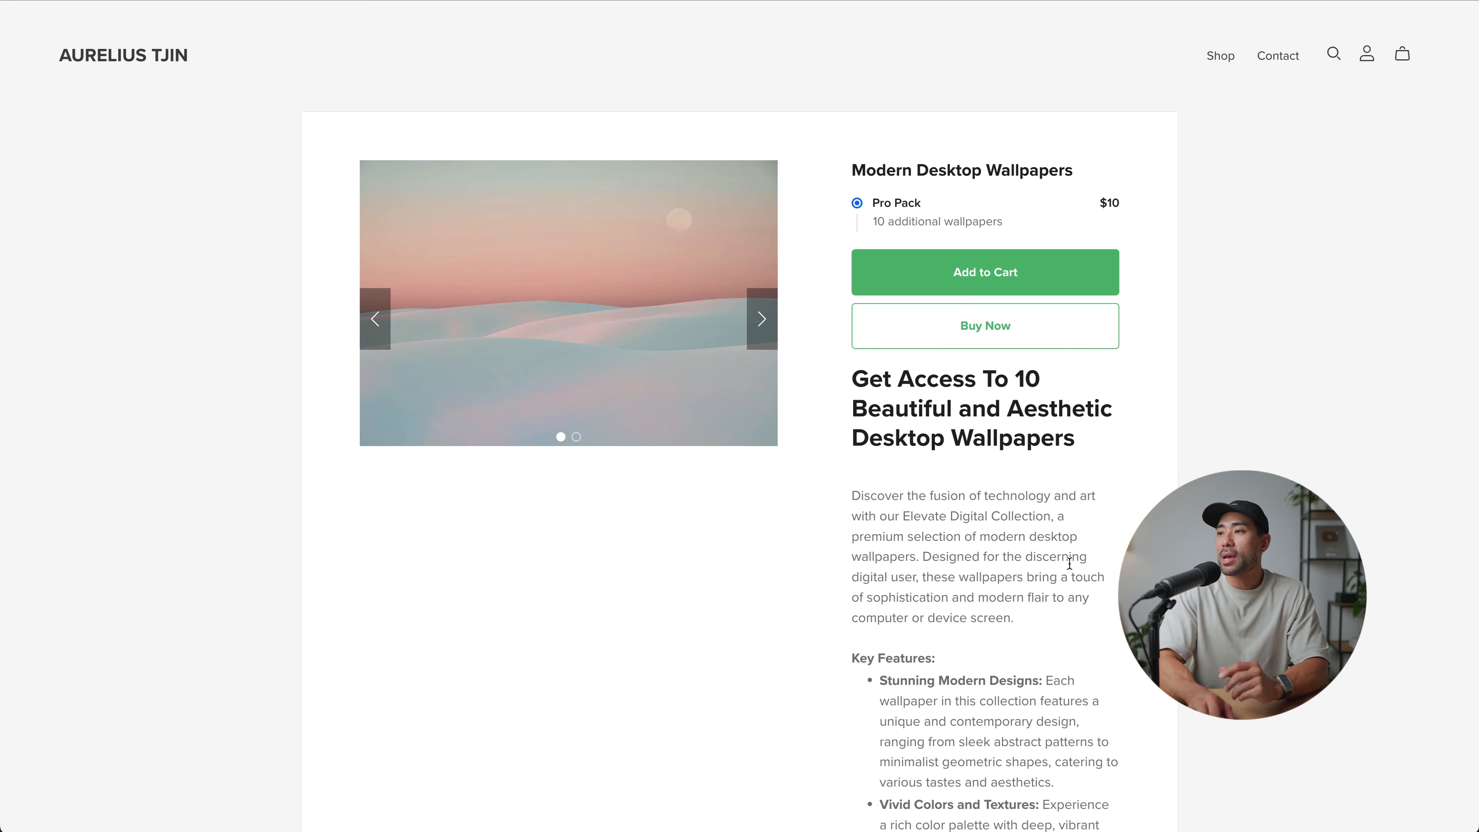
scroll(943, 579, "down", 6)
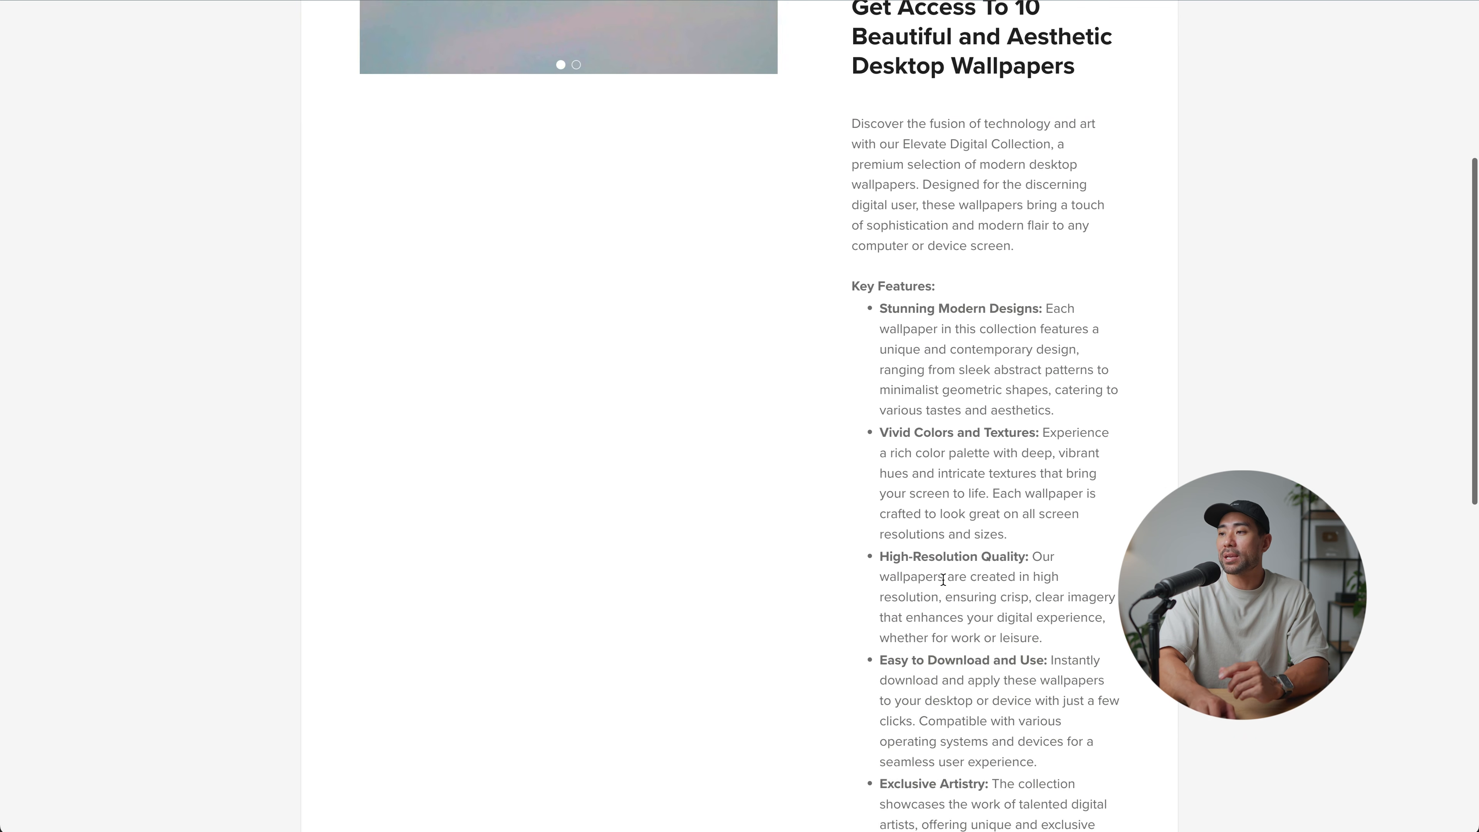
scroll(943, 580, "down", 3)
scroll(958, 465, "up", 9)
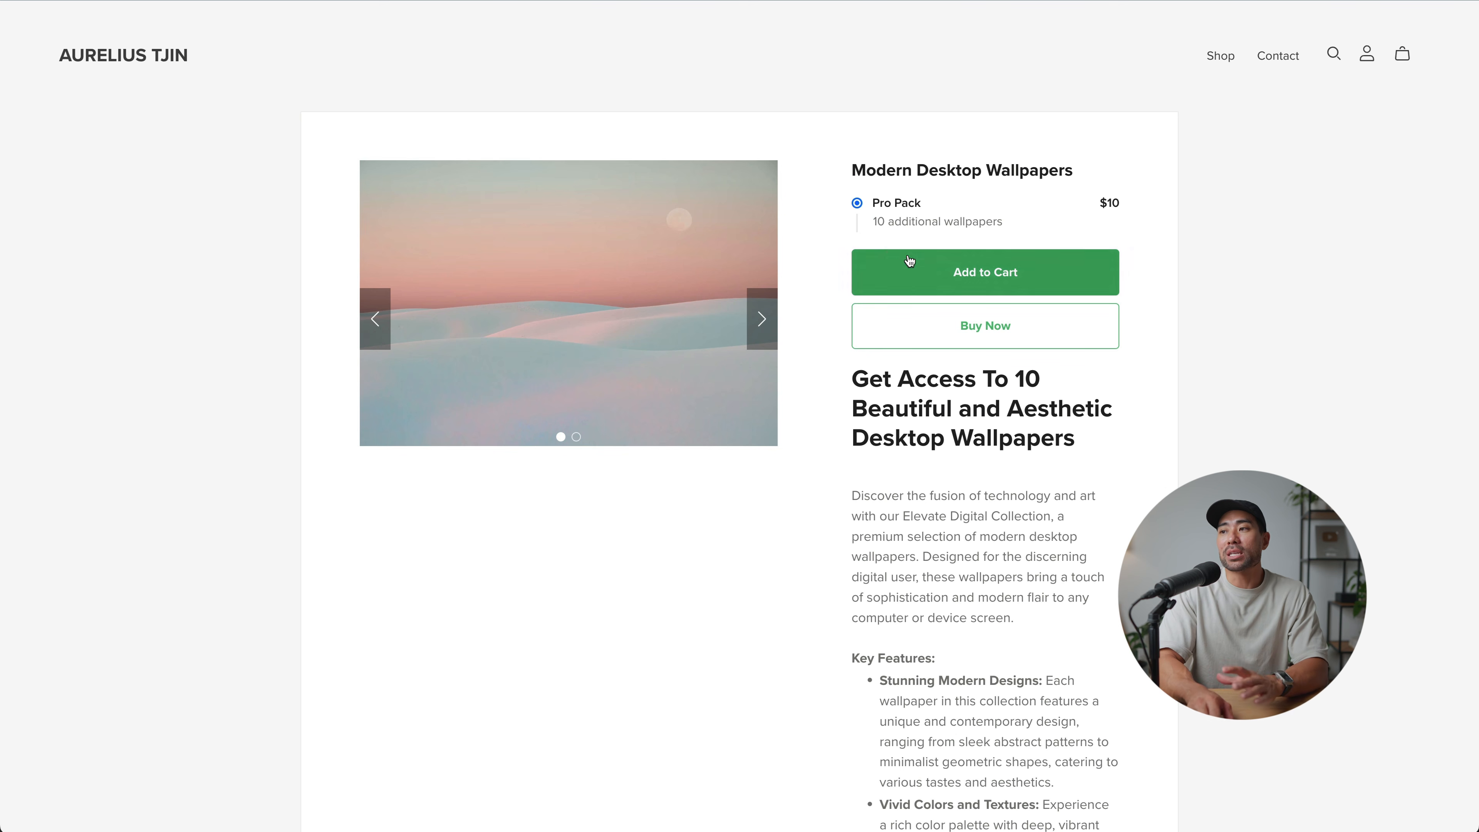
left_click(895, 208)
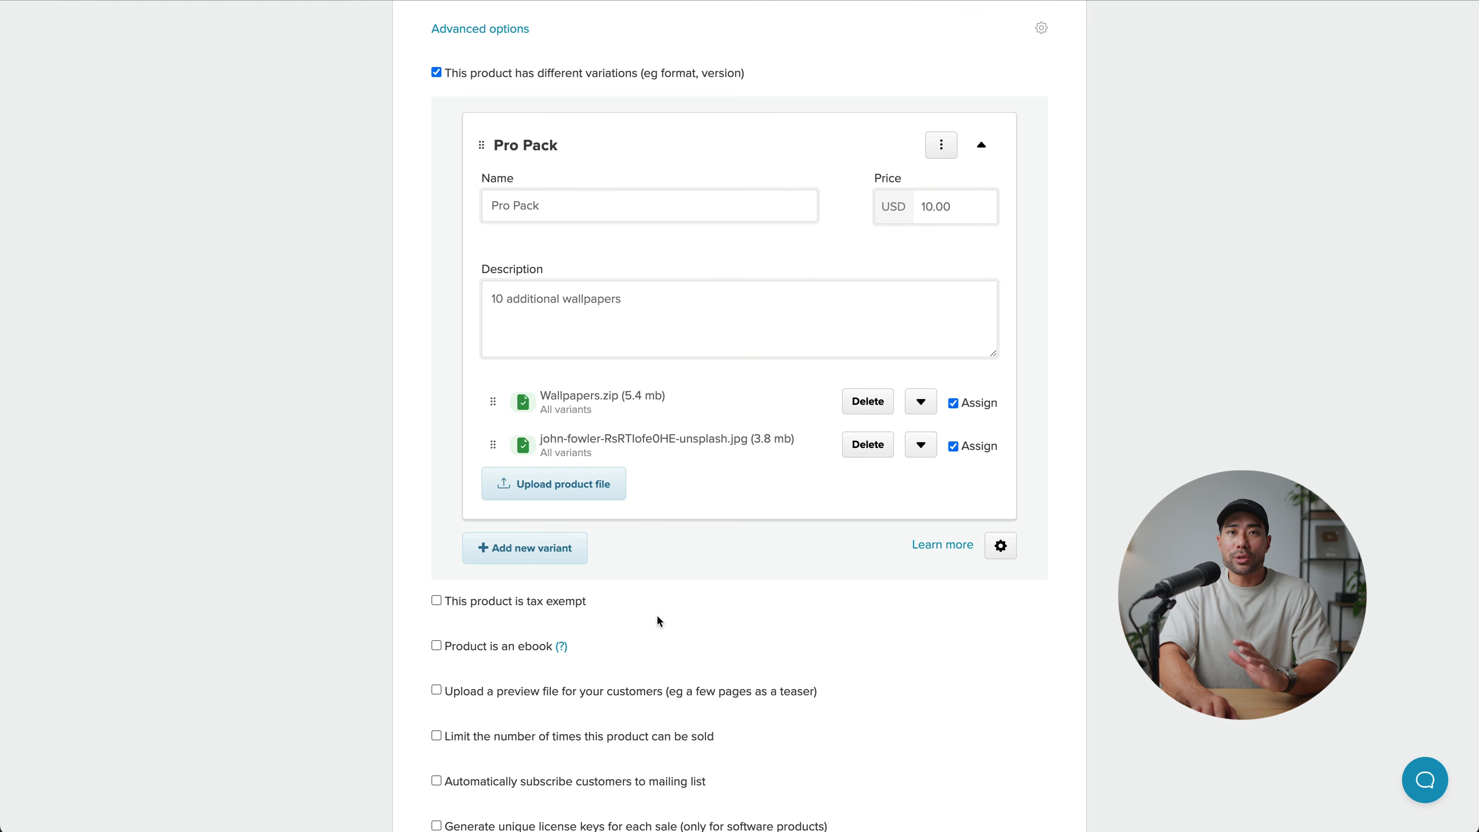
Step: Add a second variant named "Basic" with the description "Just the standard pack."
left_click(530, 550)
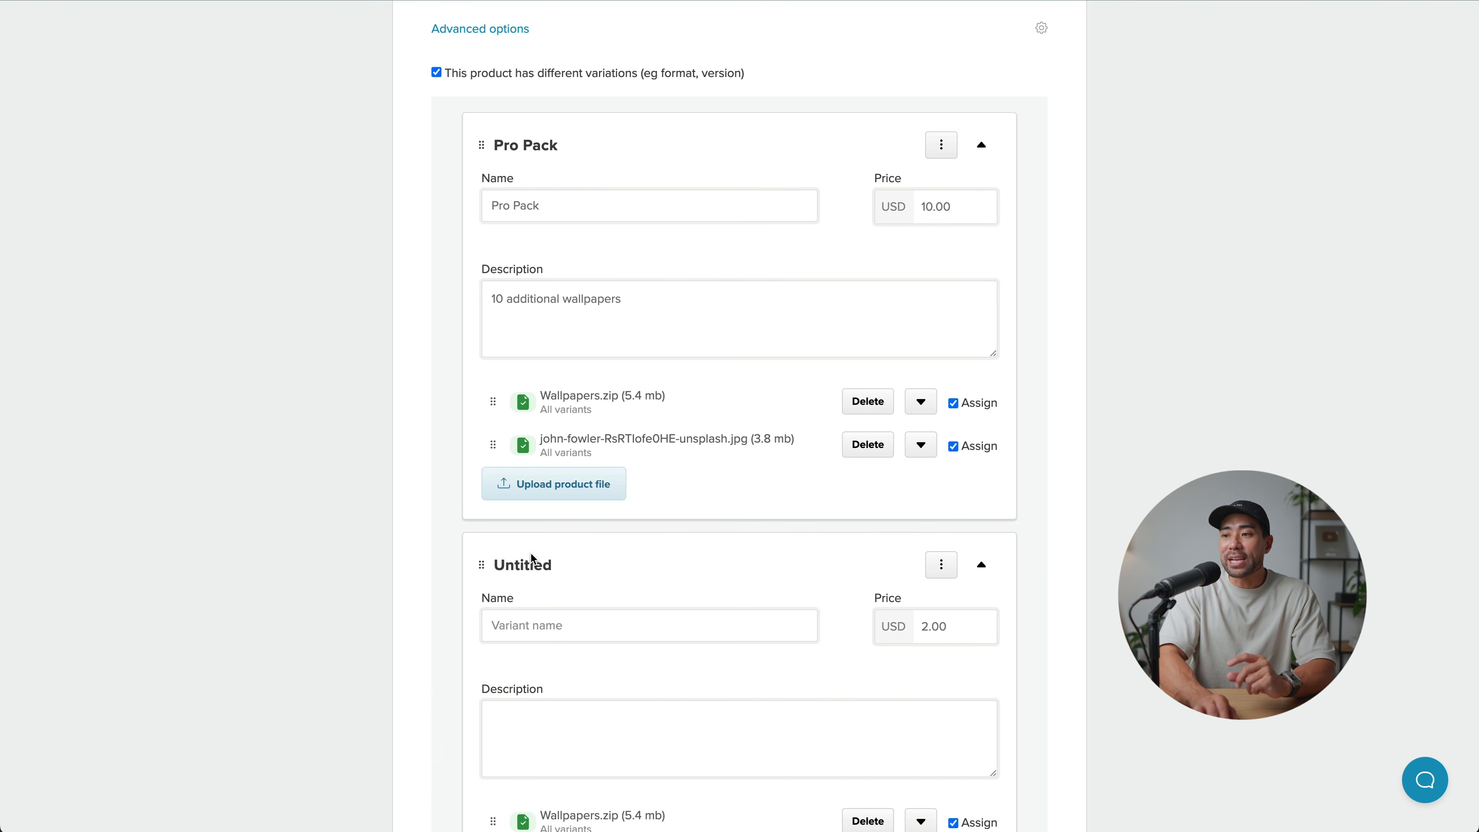
type("Basic")
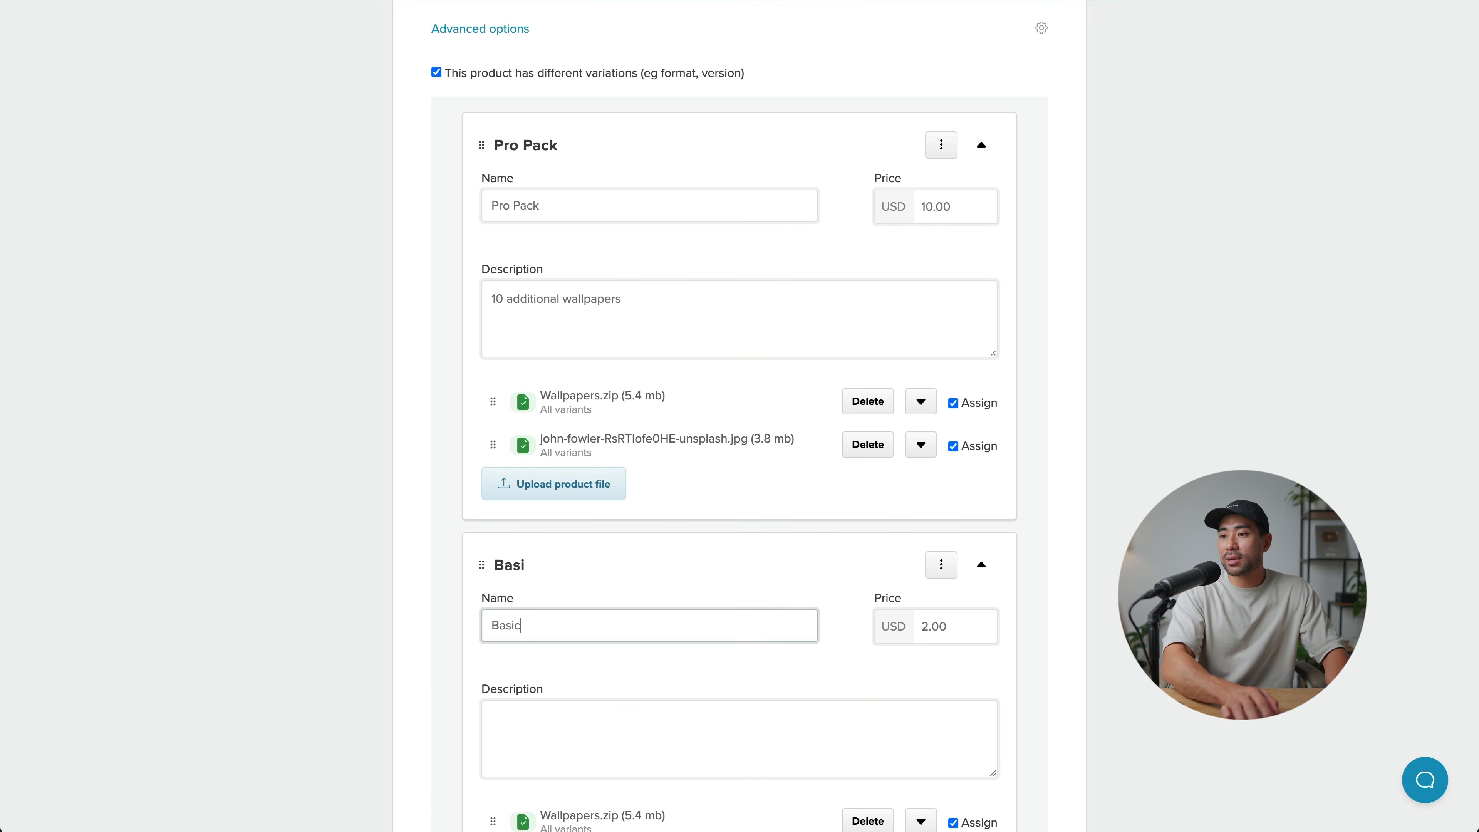
key("Tab")
key("Tab")
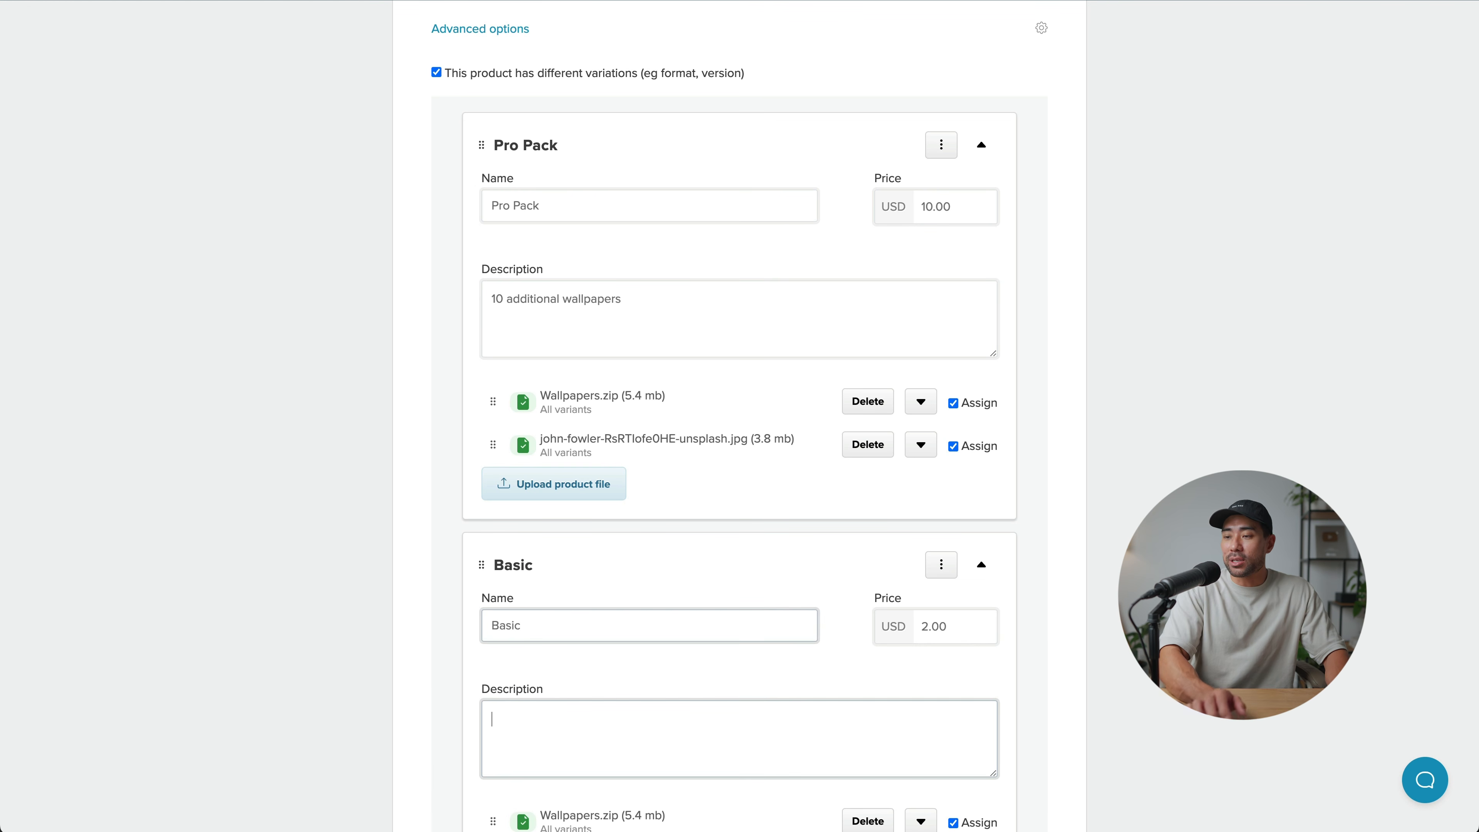
type("Just the standa")
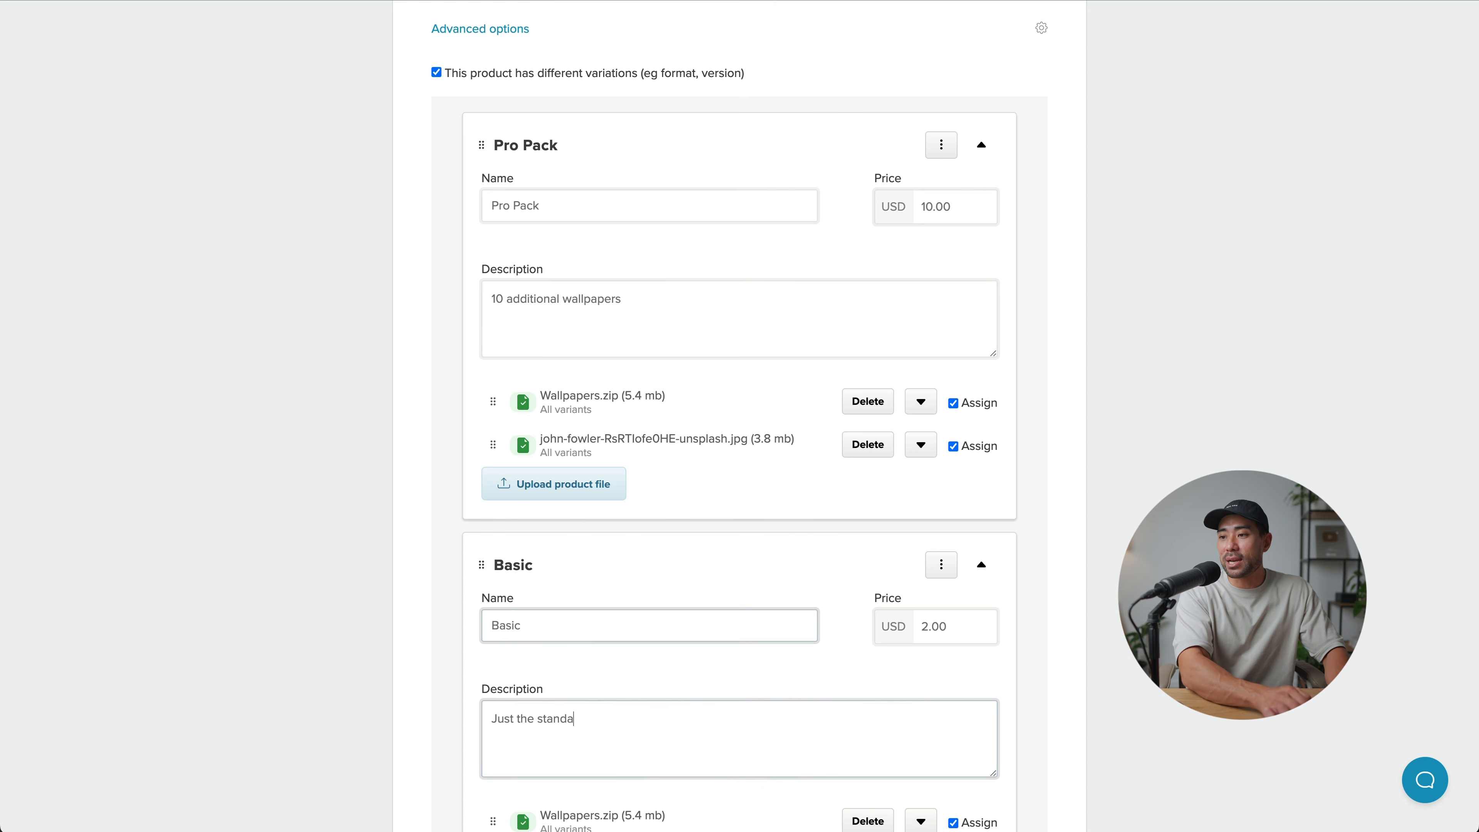
type("rd pack.")
Step: Set the Basic variant's price to 10 USD
scroll(551, 611, "down", 3)
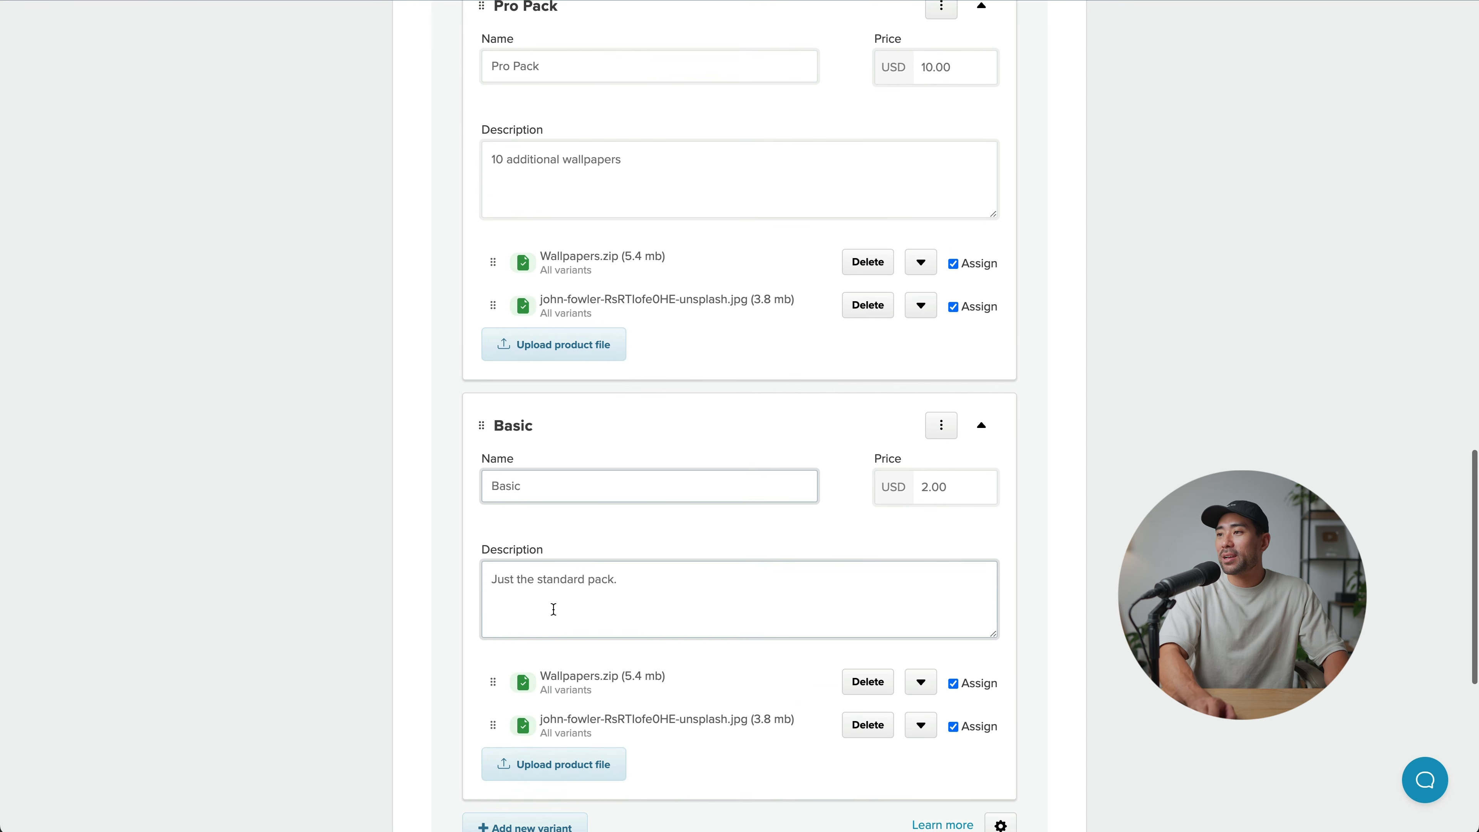
left_click(933, 486)
double_click(933, 486)
type("10")
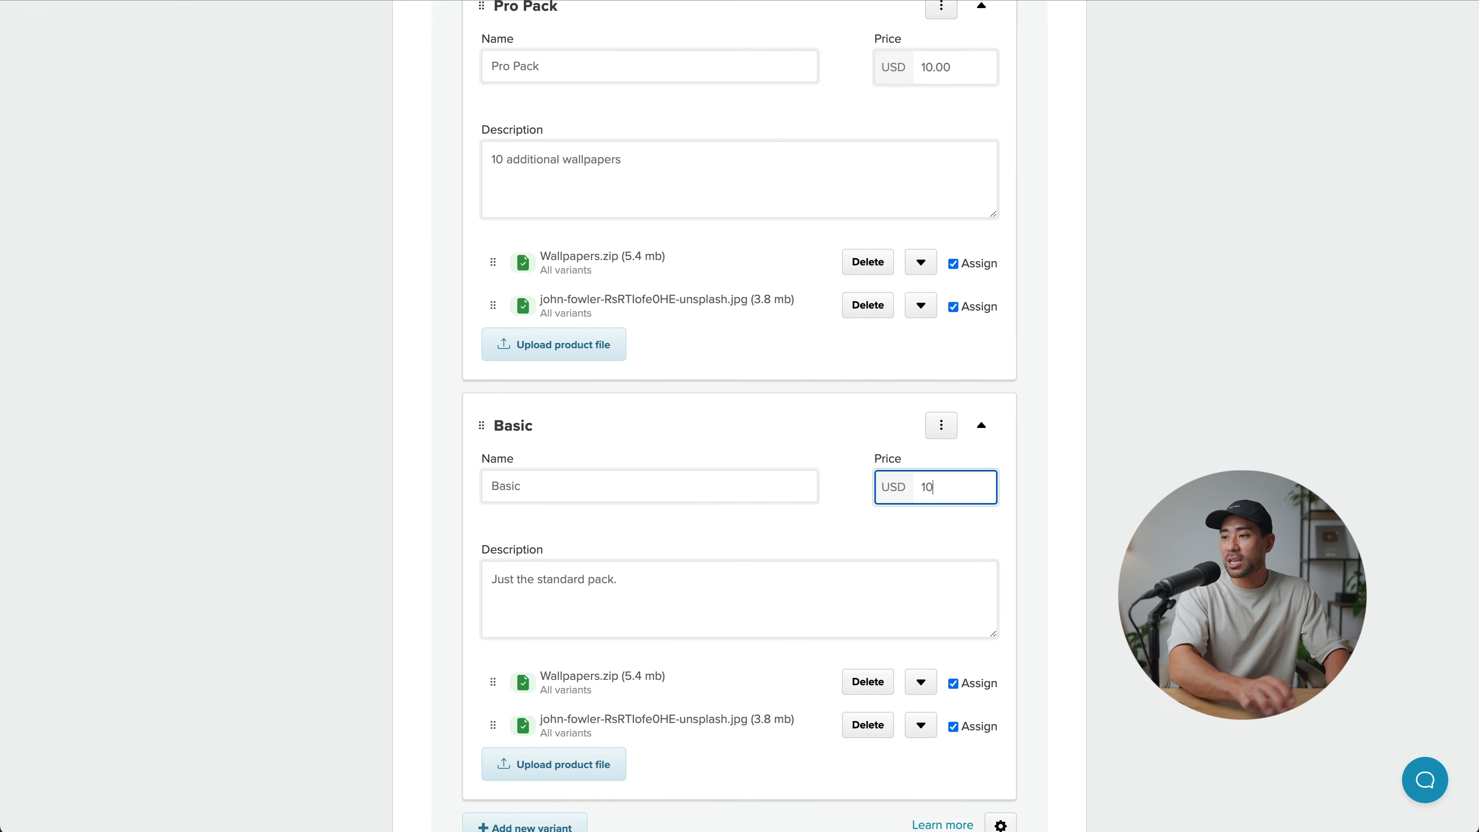
Step: Set the Pro Pack variant's price to 20 USD
scroll(921, 245, "up", 4)
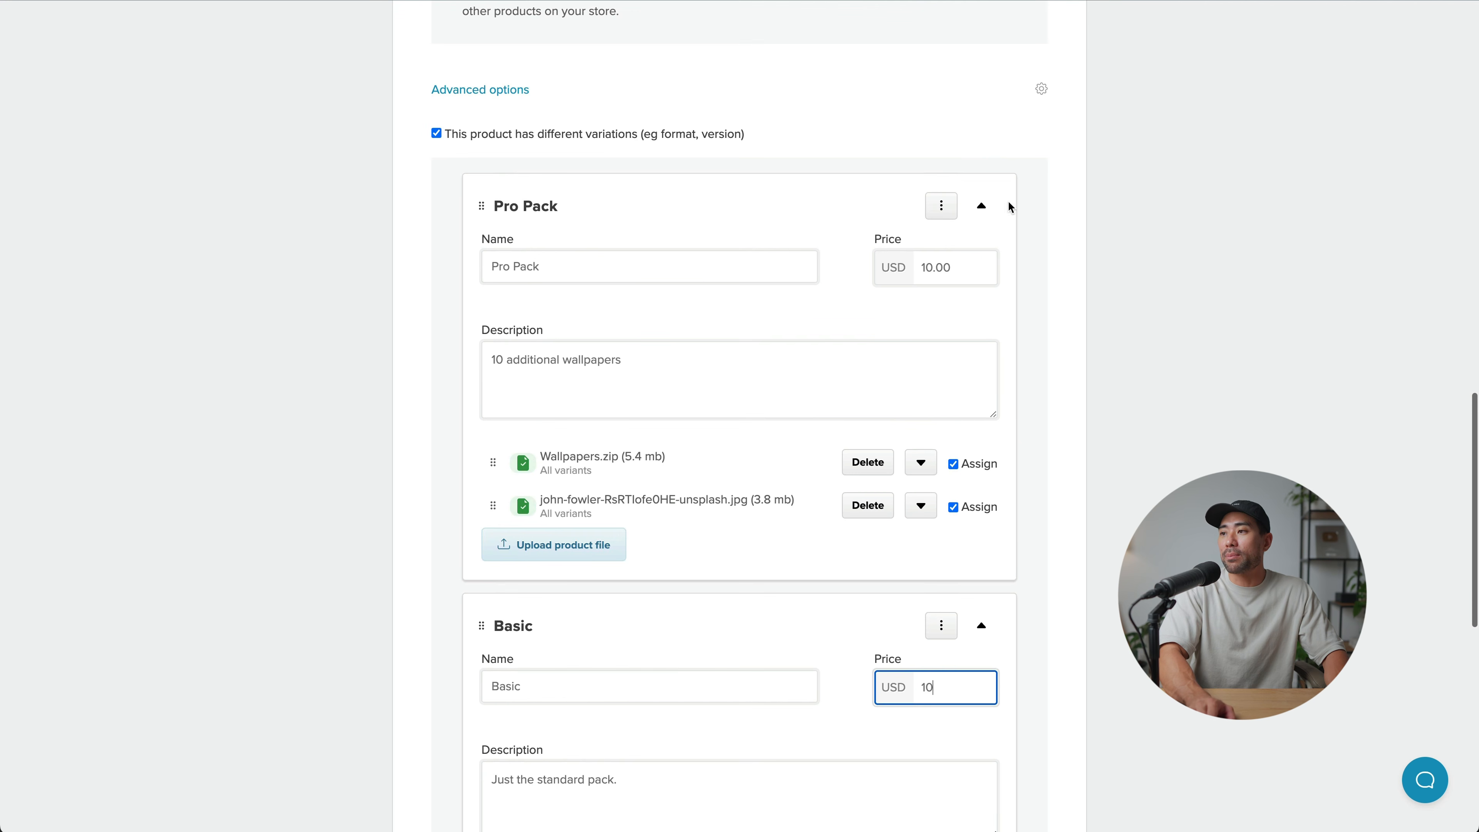
left_click(935, 267)
double_click(934, 267)
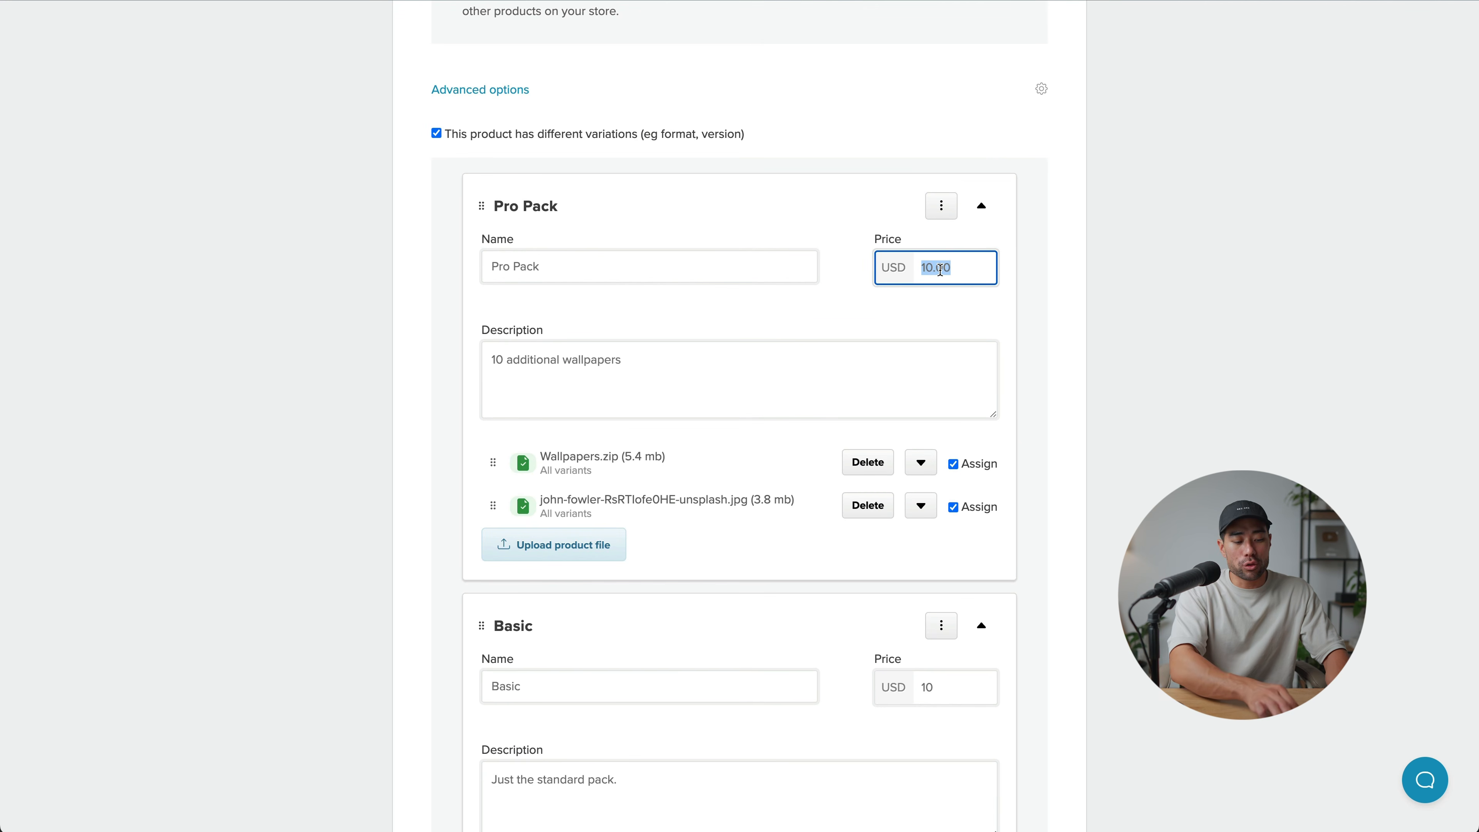
type("1")
key("BackSpace")
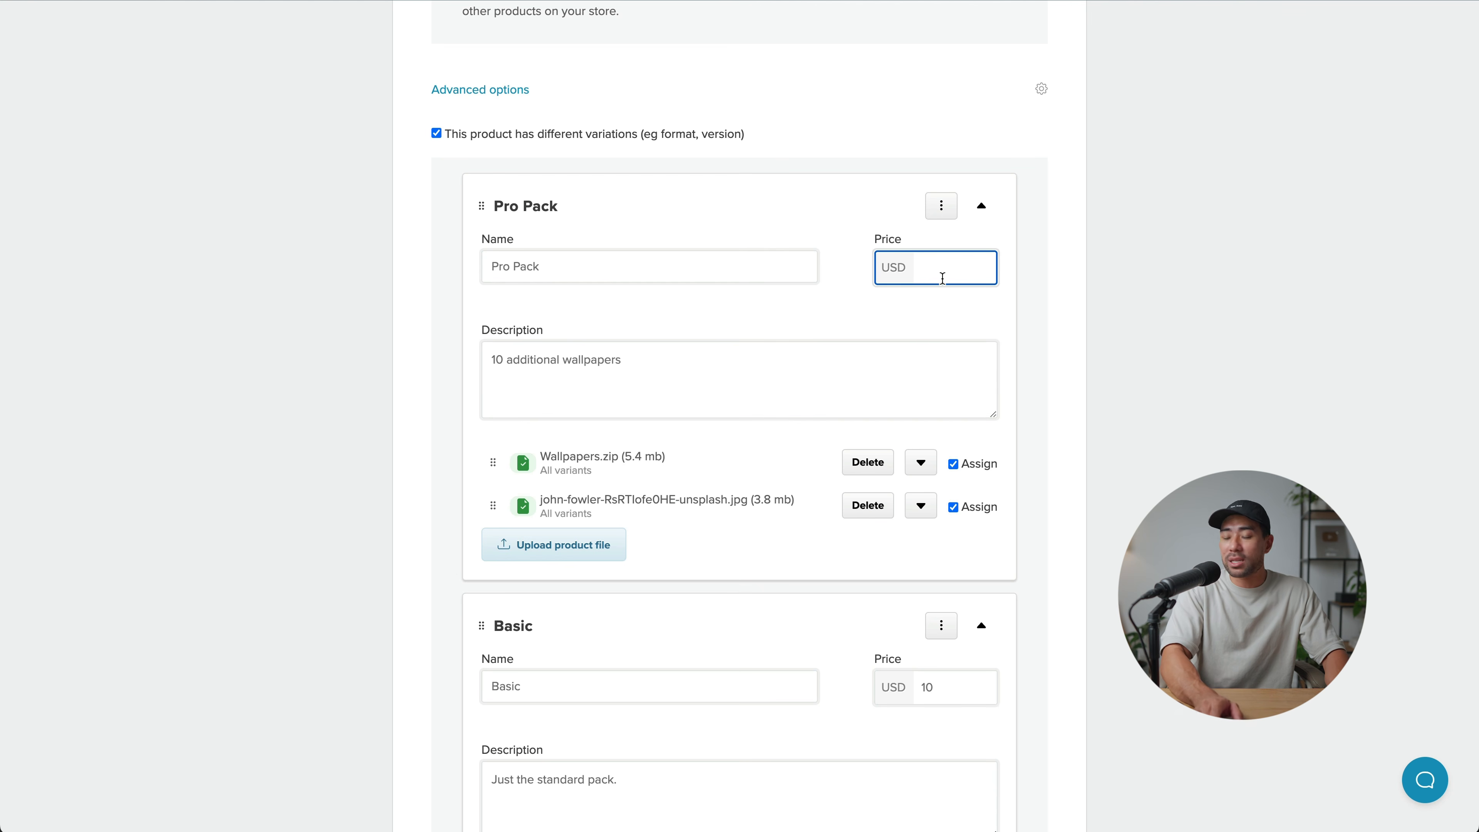
type("20")
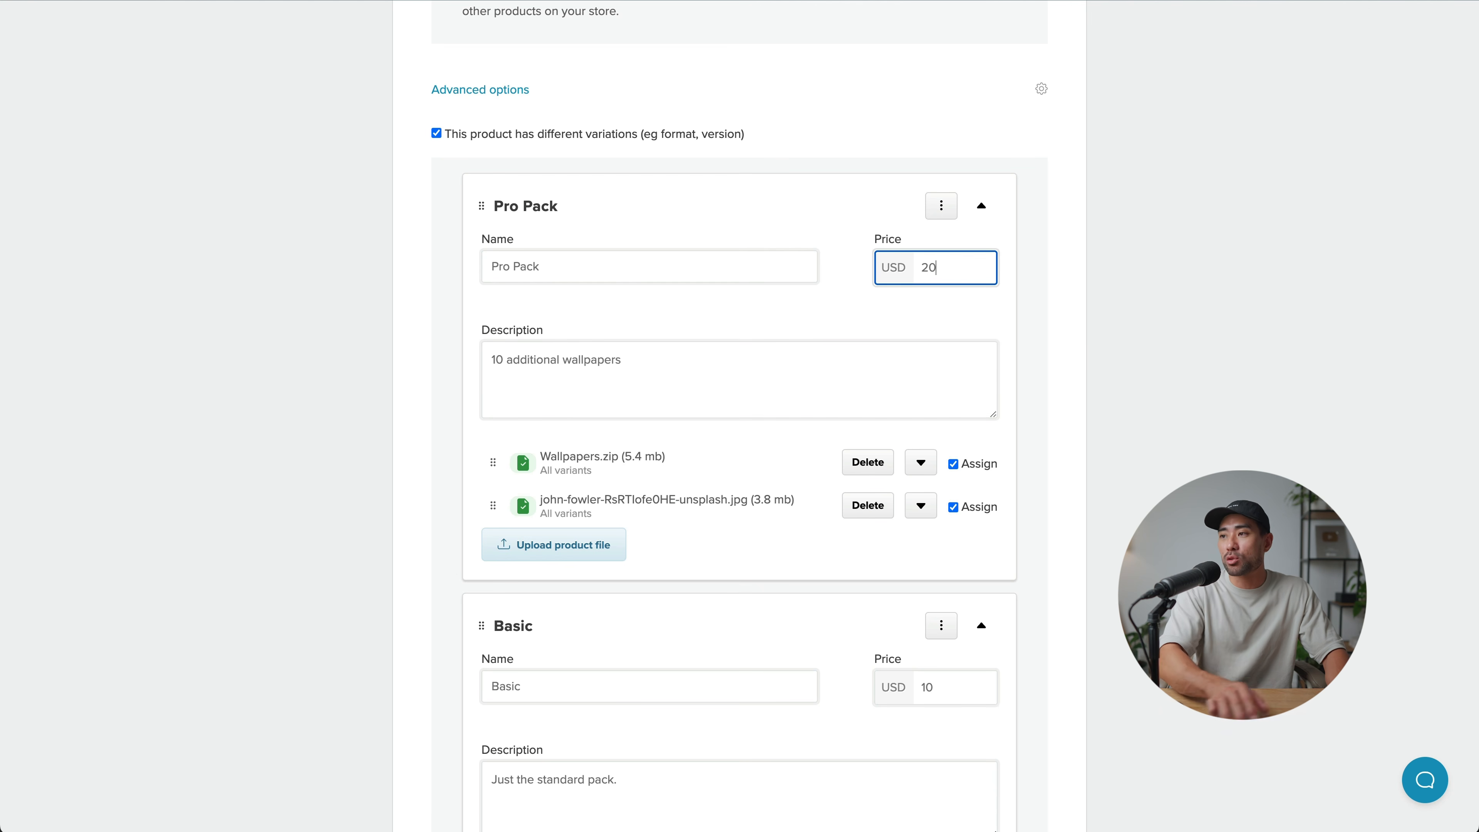
left_click(1192, 406)
Step: Unassign the JPG file from the Basic variant and move Basic above Pro Pack
scroll(1192, 407, "down", 5)
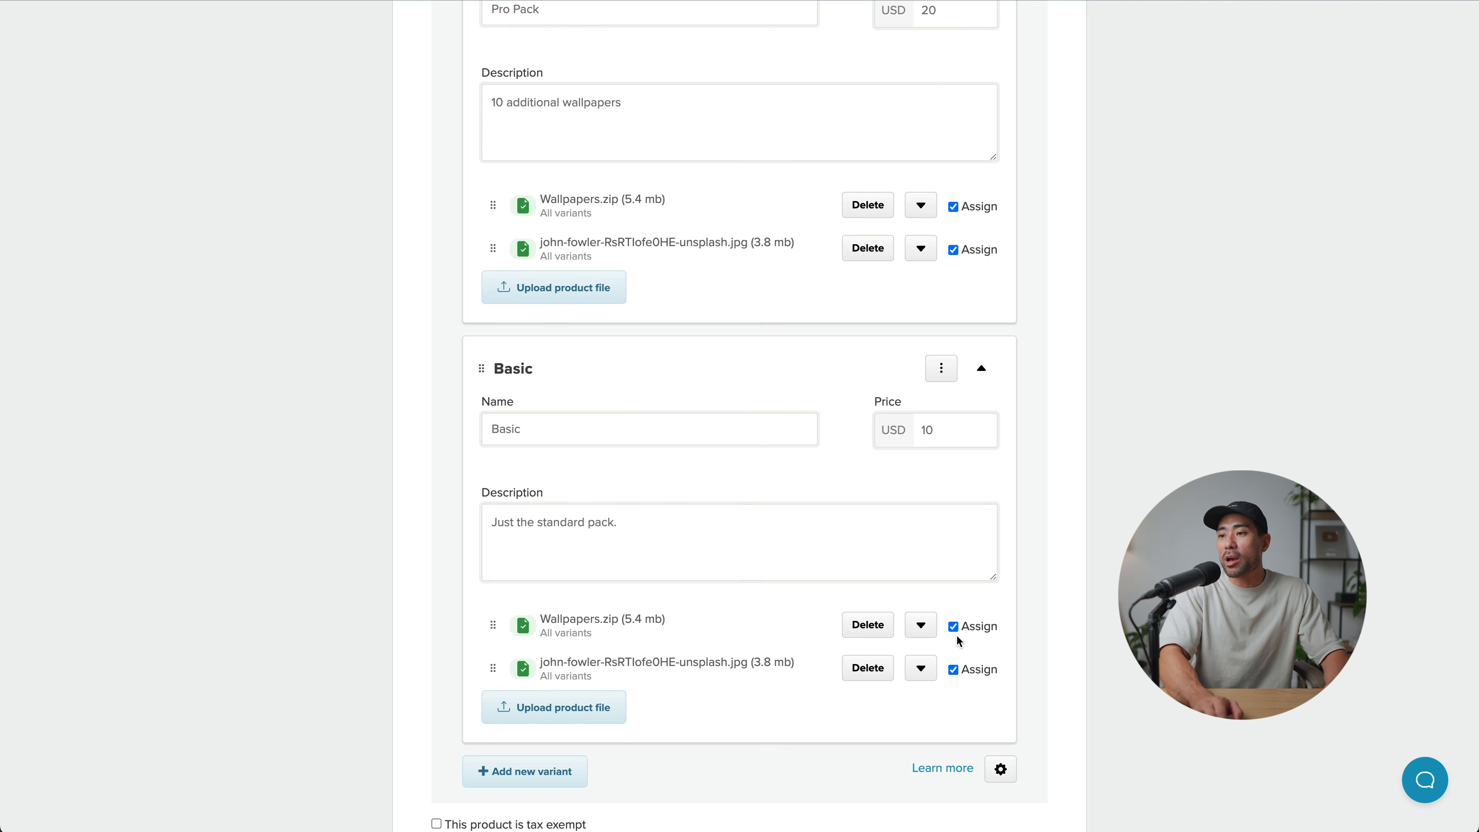
left_click(954, 669)
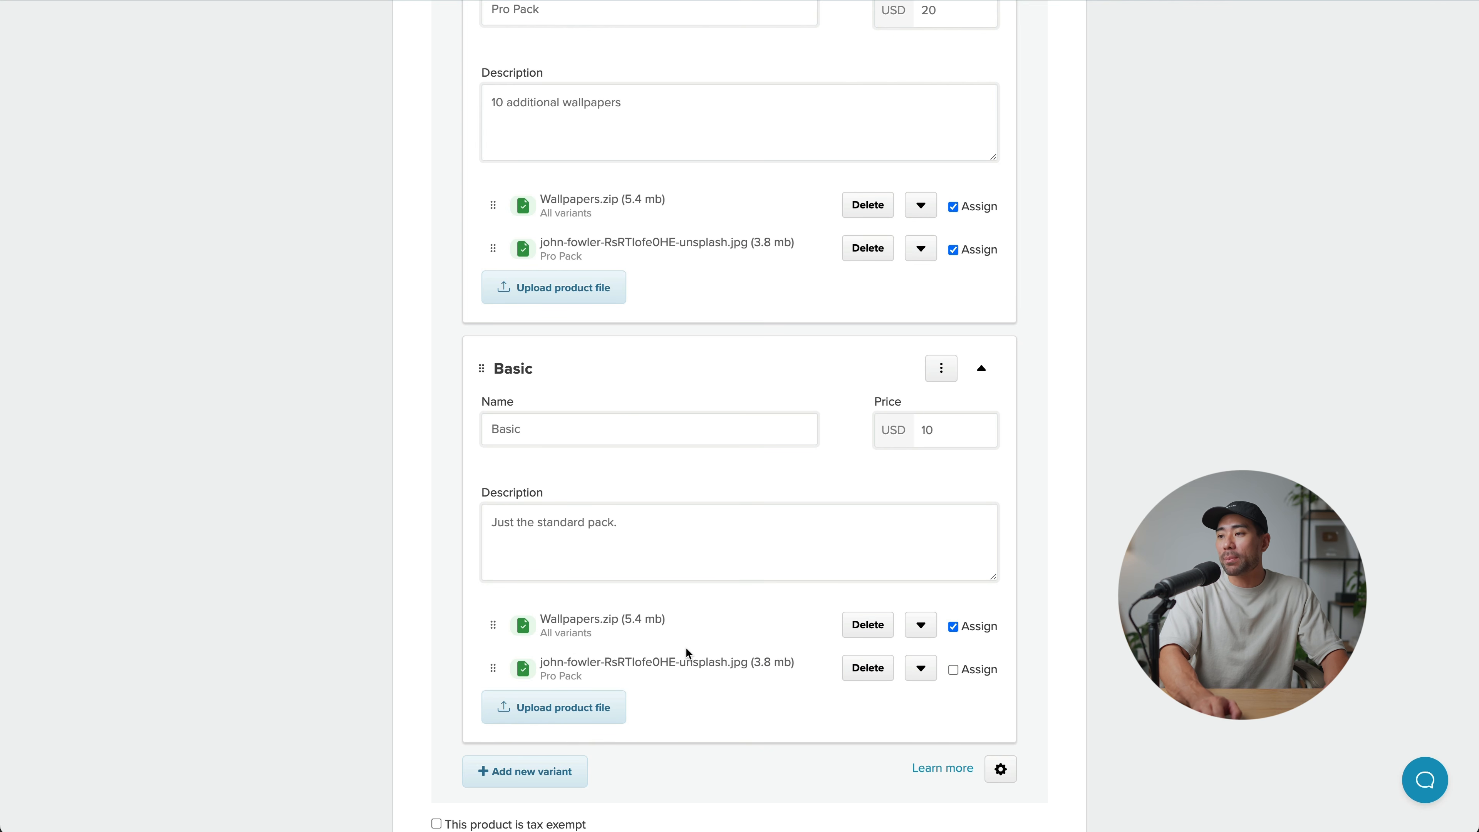
scroll(713, 649, "up", 3)
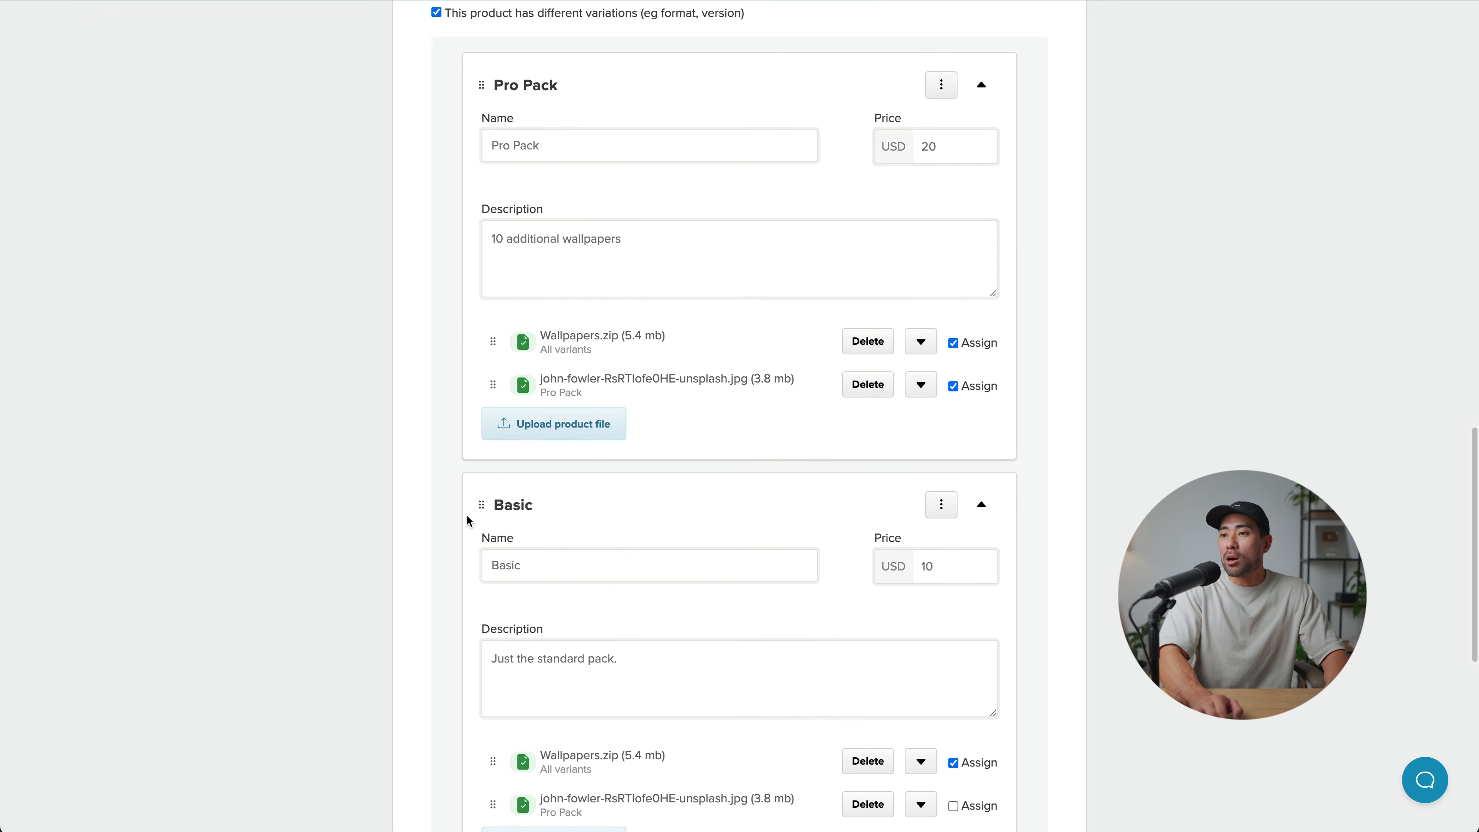
left_click_drag(481, 506, 485, 194)
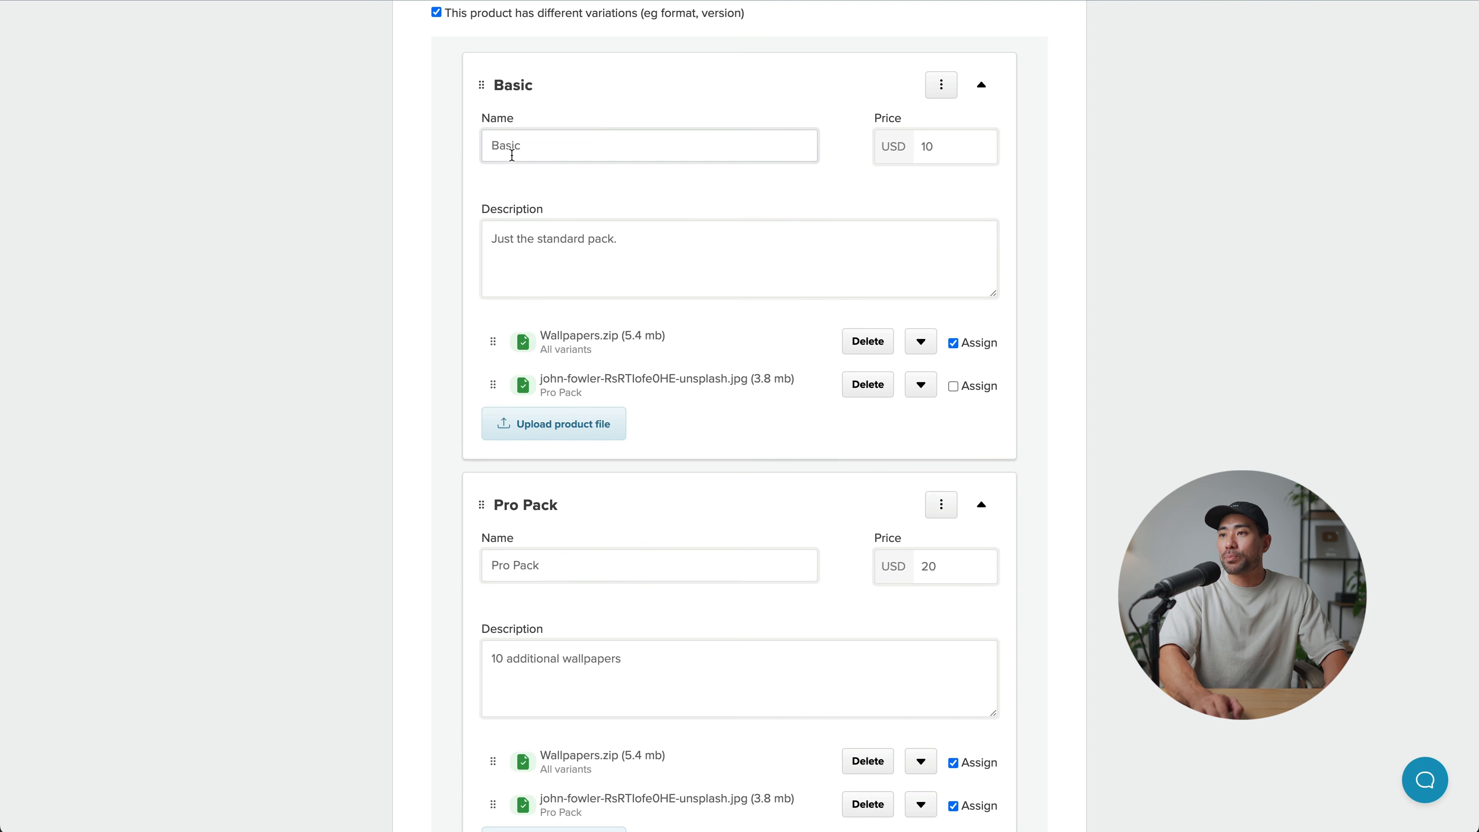
Step: Save the product changes and open the Modern Desktop Wallpapers product page to check the variants
scroll(539, 472, "down", 5)
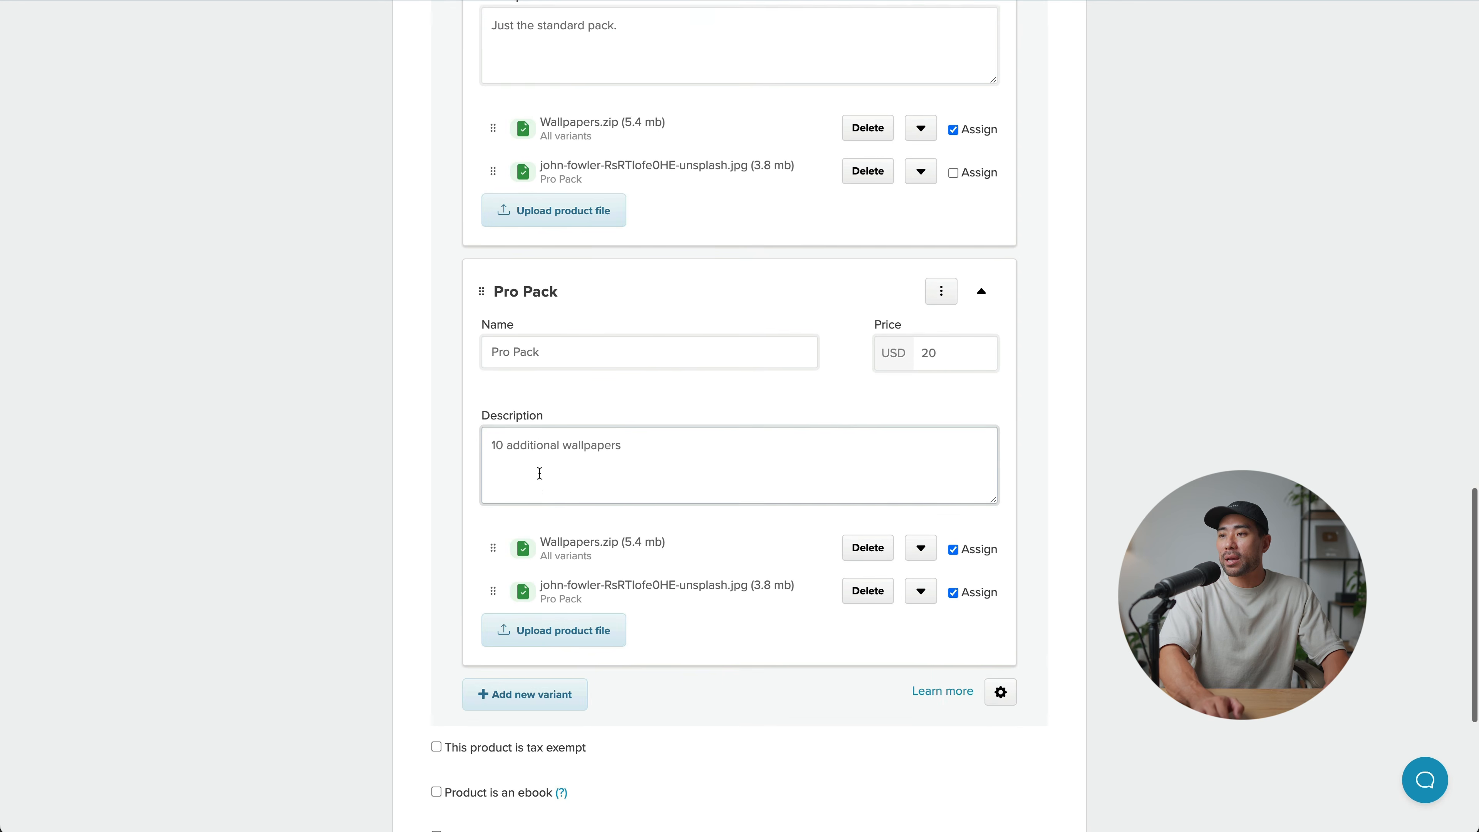
scroll(540, 473, "down", 5)
left_click(652, 703)
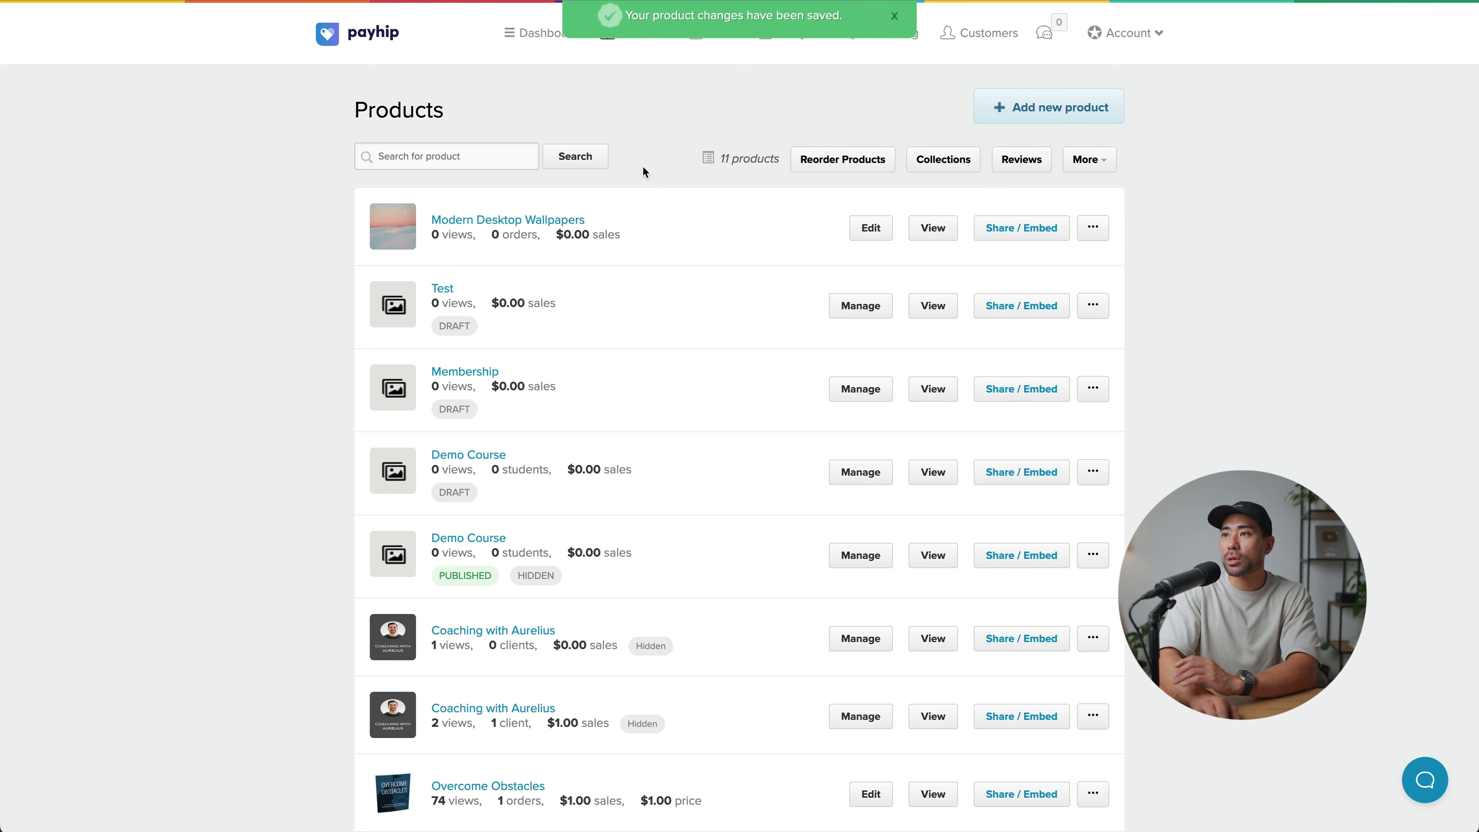
left_click(931, 233)
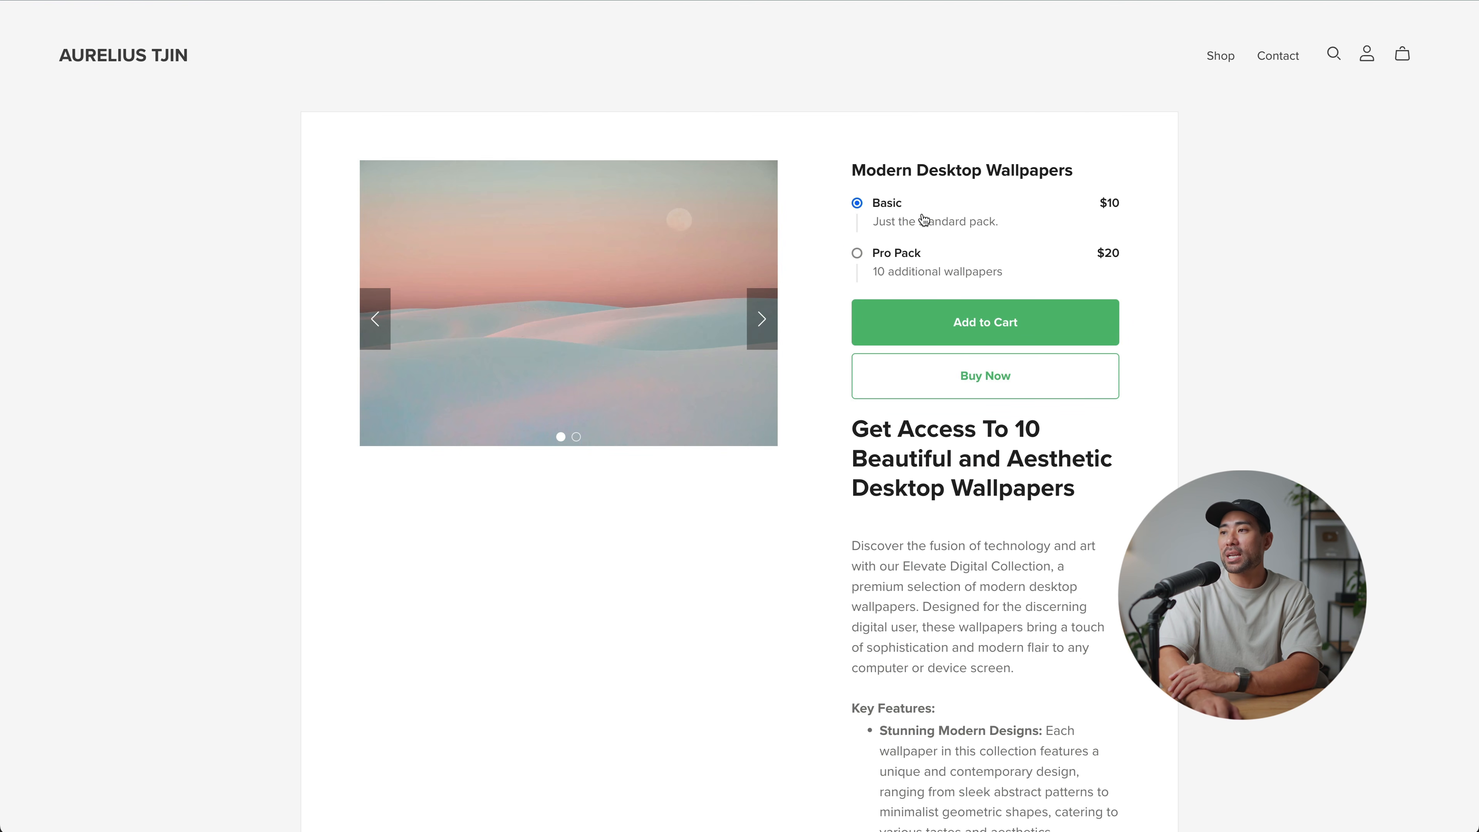
Step: Select the Pro Pack variant on the Modern Desktop Wallpapers page and add it to the cart
left_click(864, 260)
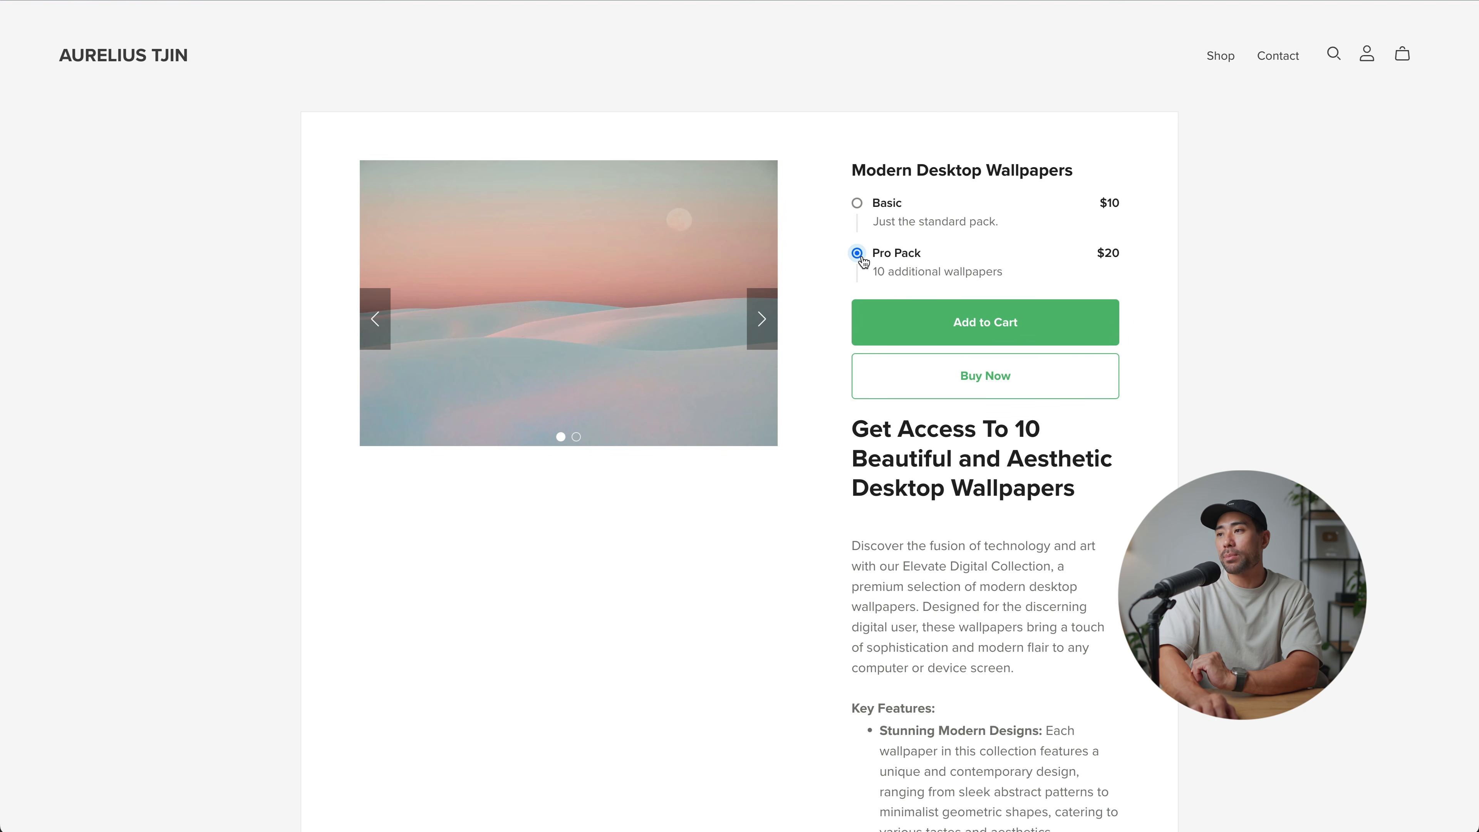
left_click(994, 327)
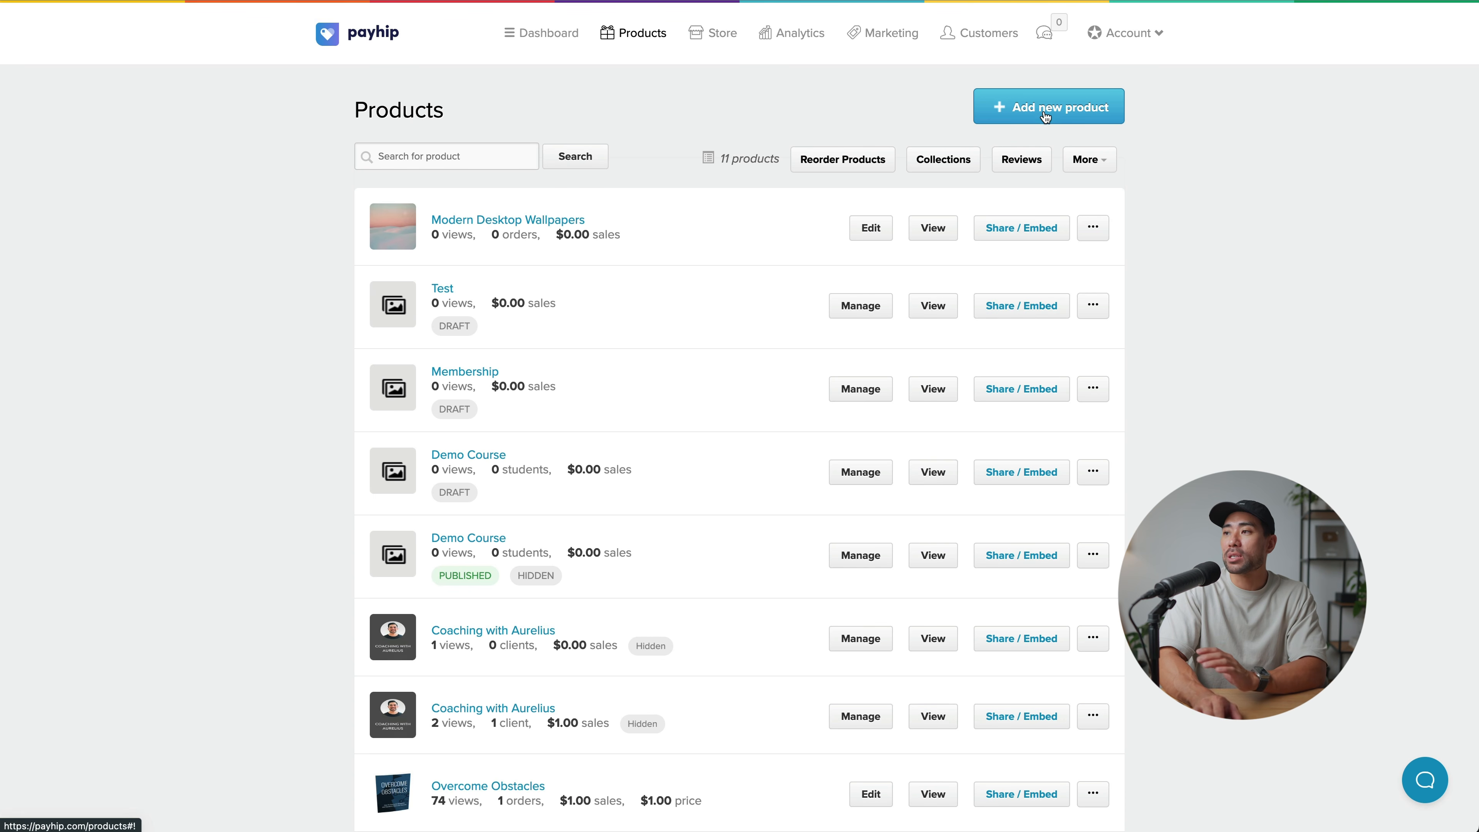
Step: Open the form for adding a new physical product and look through its fields
left_click(1045, 114)
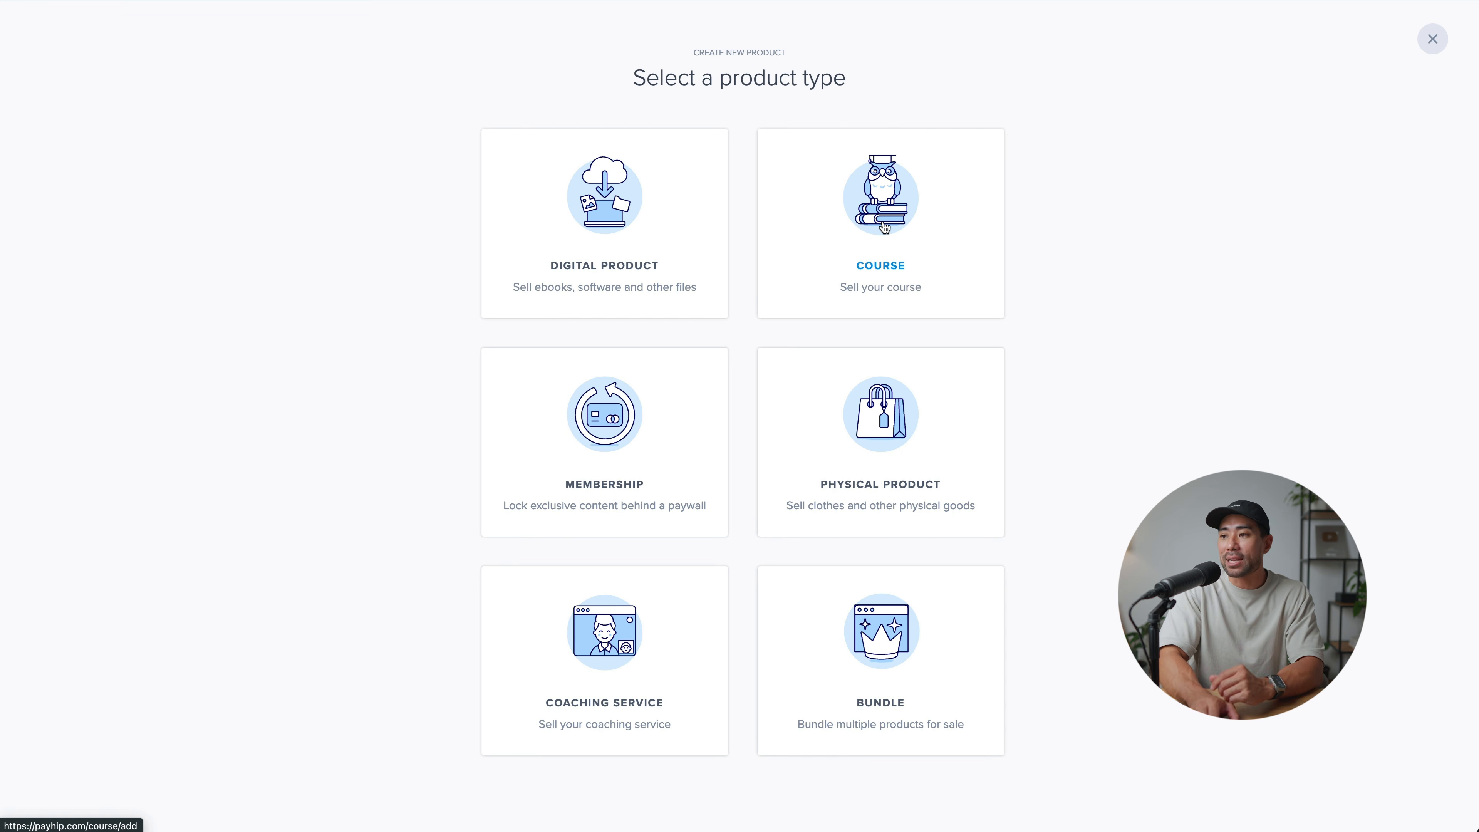
left_click(871, 472)
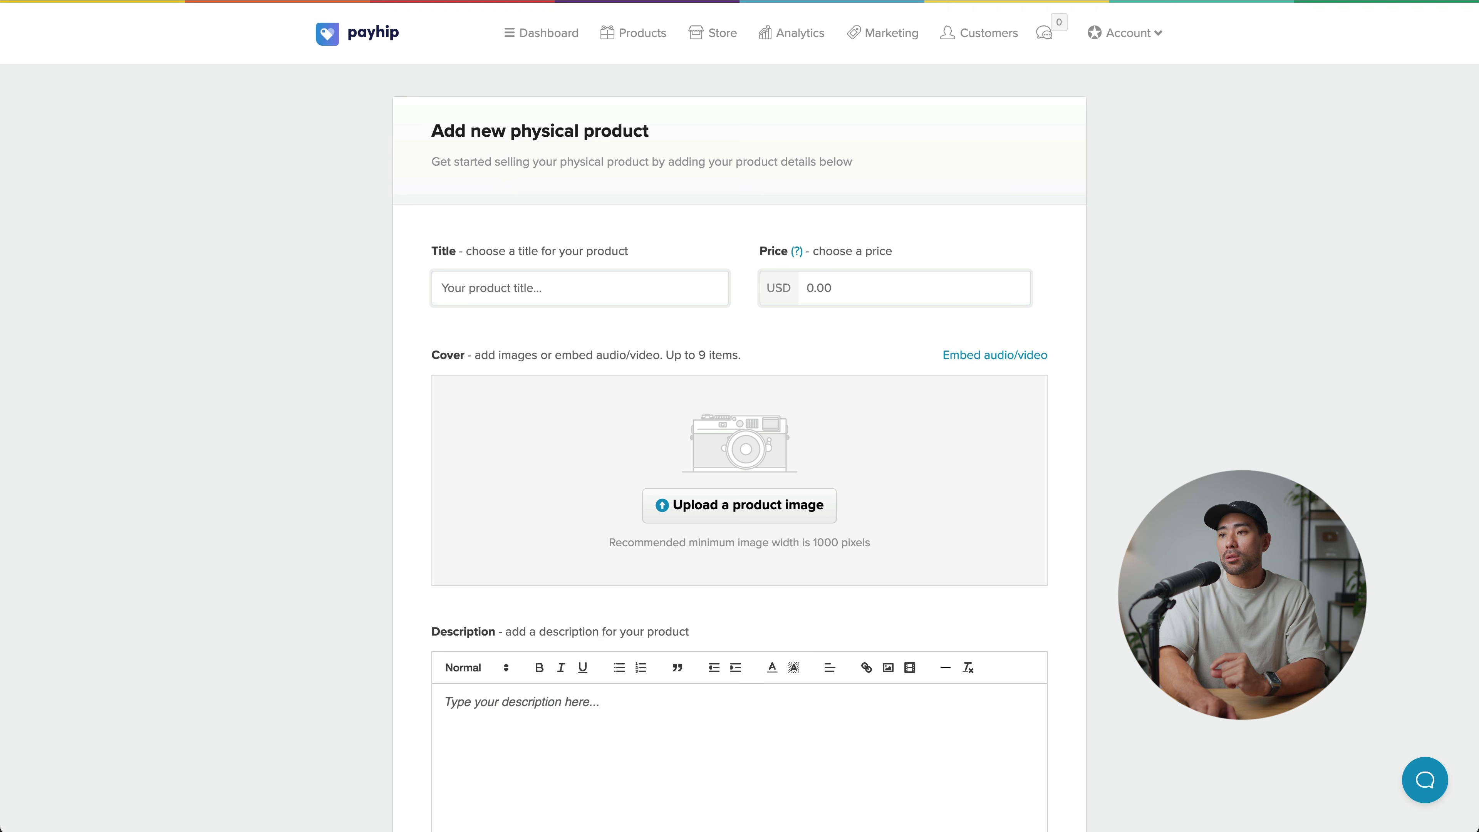
scroll(820, 490, "down", 10)
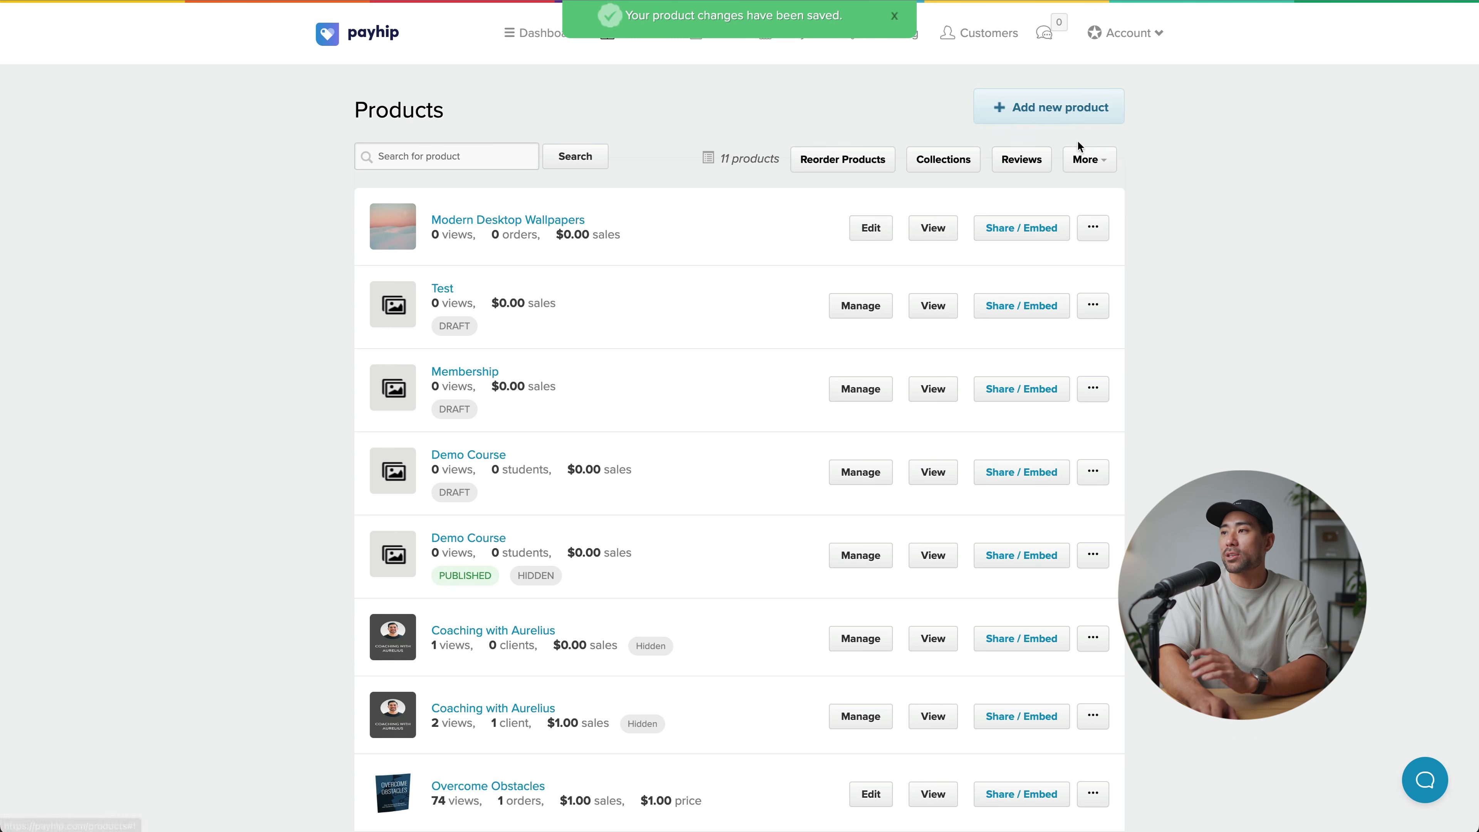
Step: Add a new product of the Course type with the title Yoga 101
left_click(1079, 114)
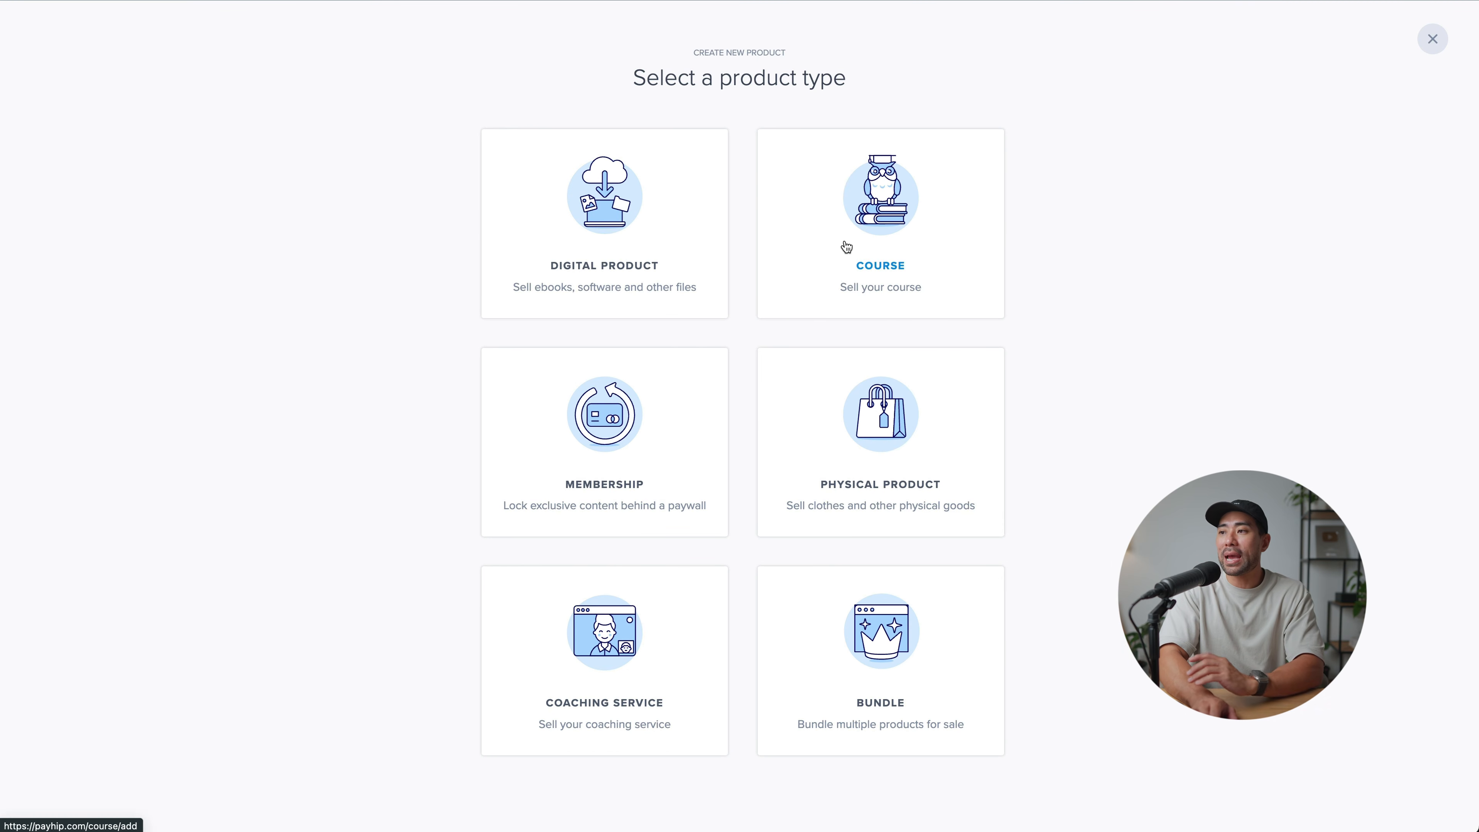
left_click(880, 223)
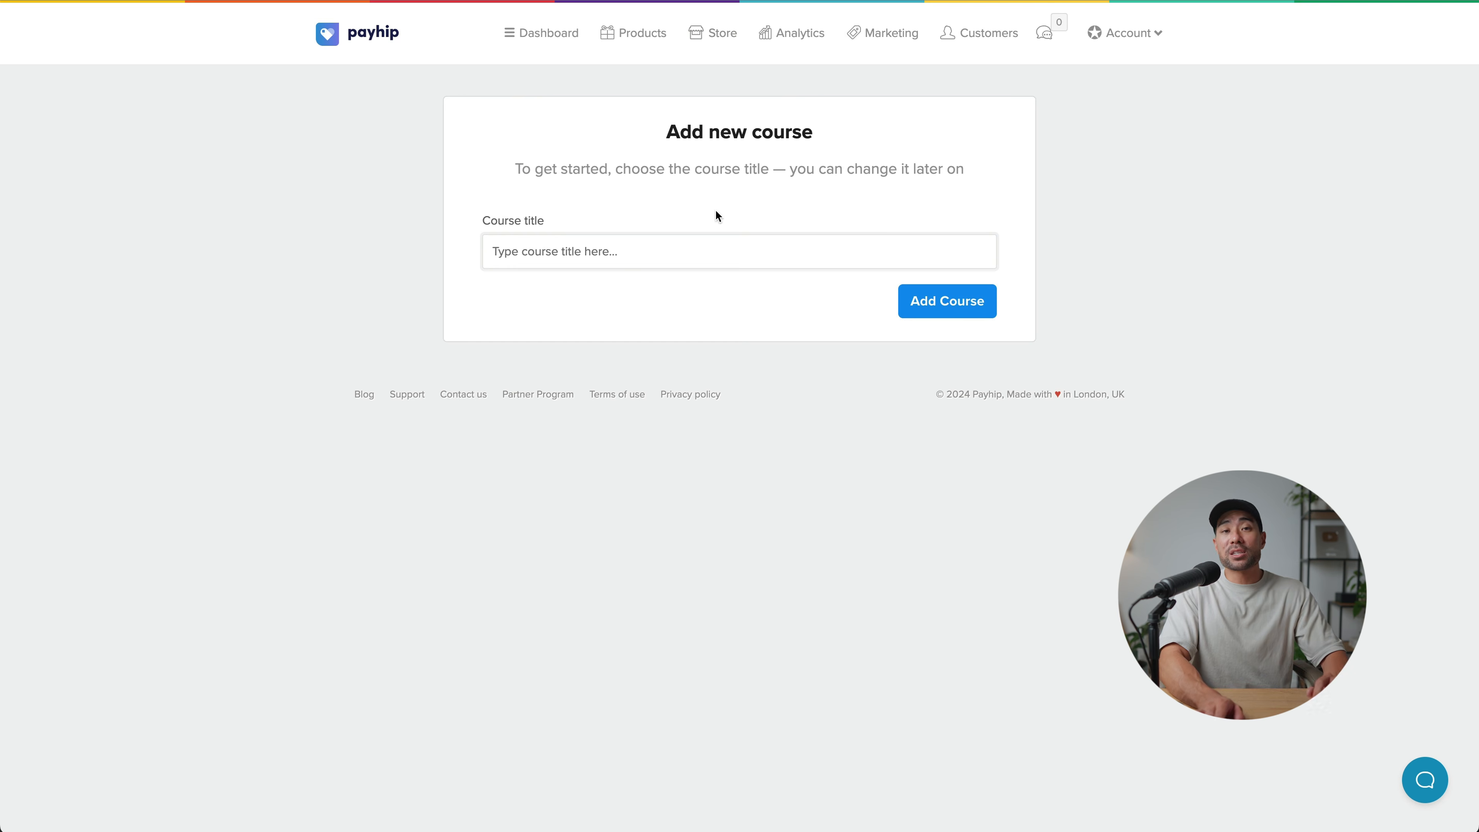
left_click(595, 243)
type("Yoga 101")
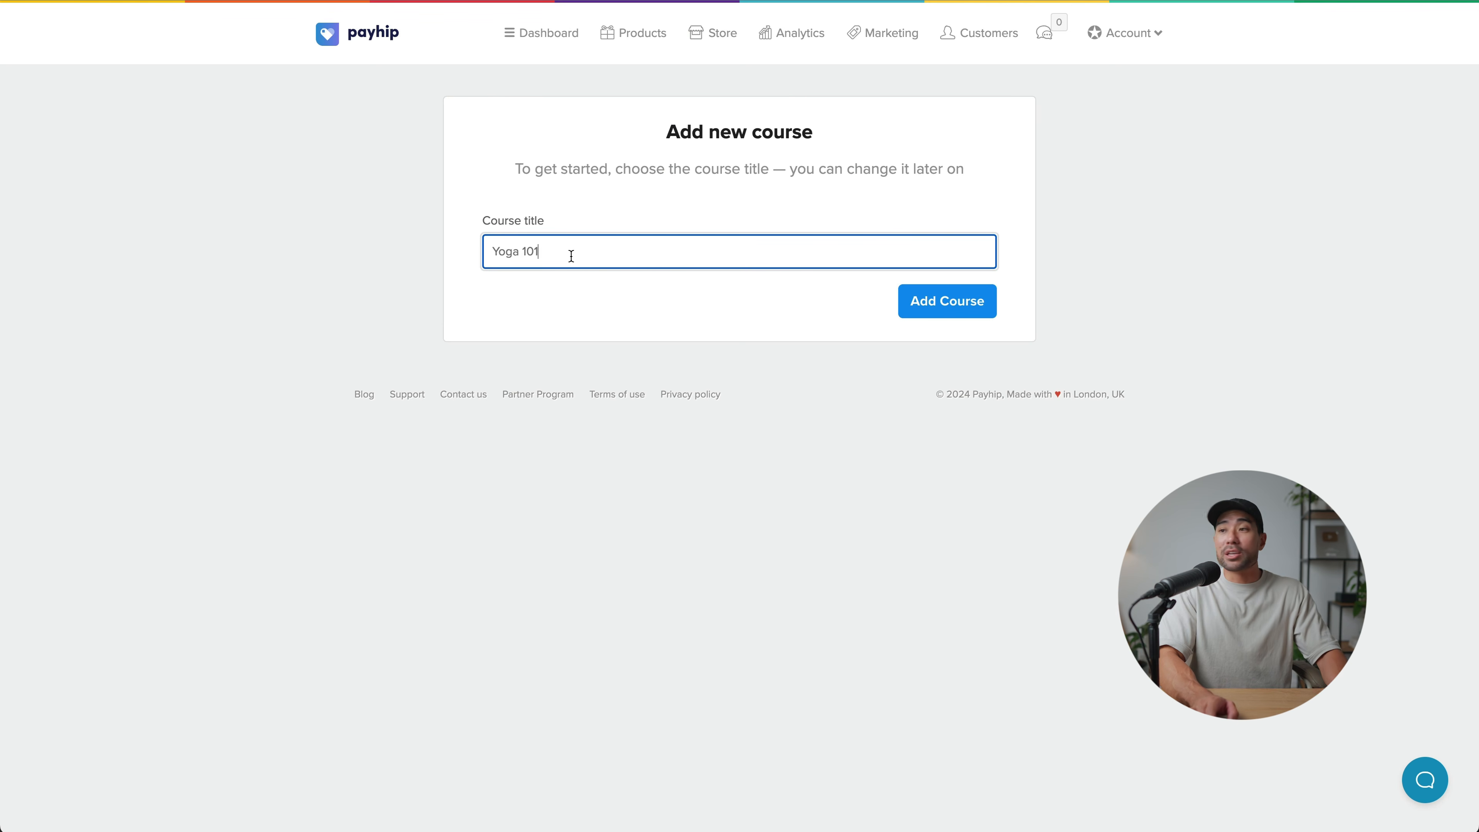
left_click(956, 302)
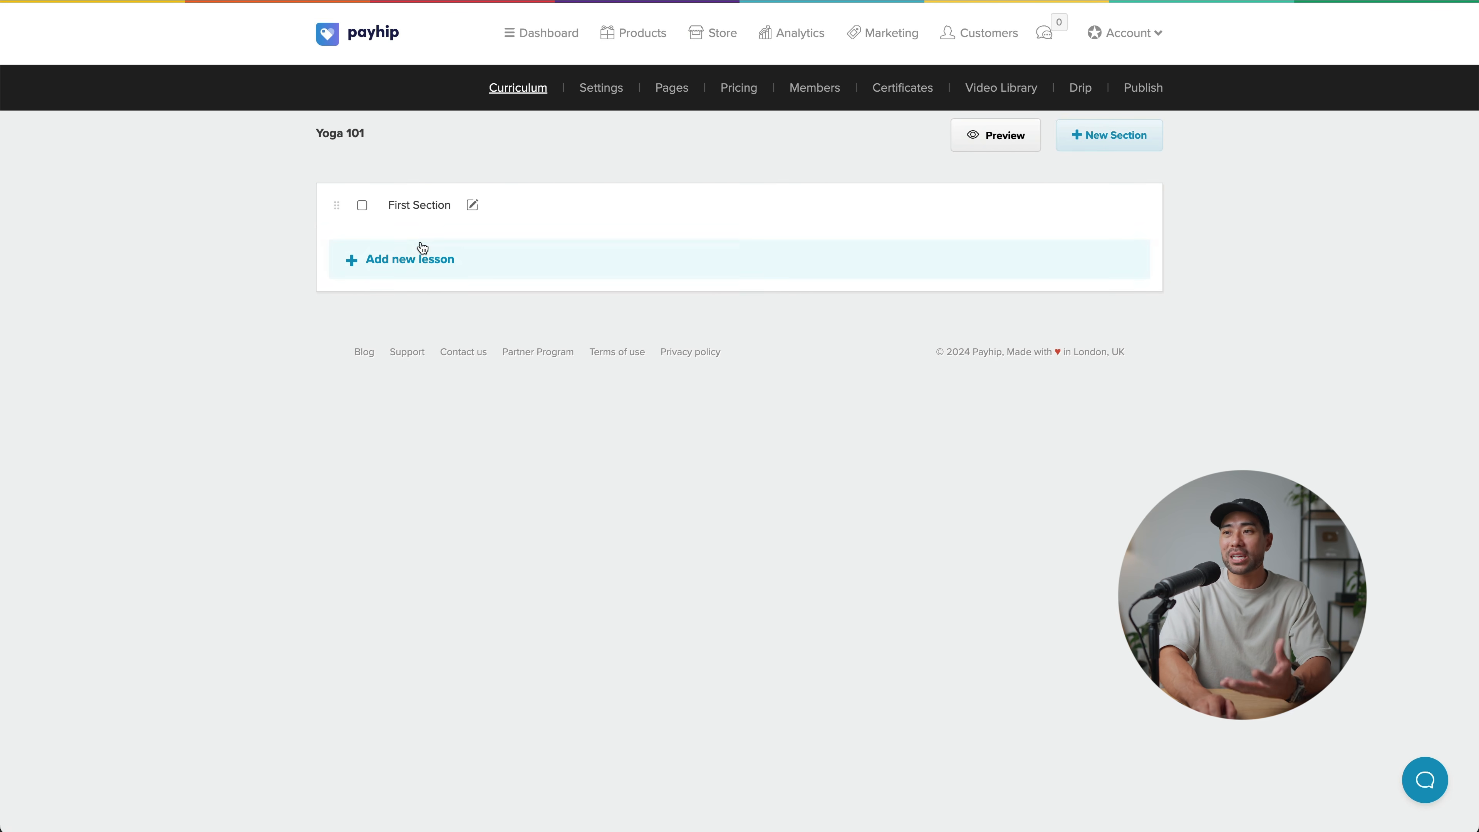
Step: Rename the course curriculum's first section as Module 1
left_click(472, 205)
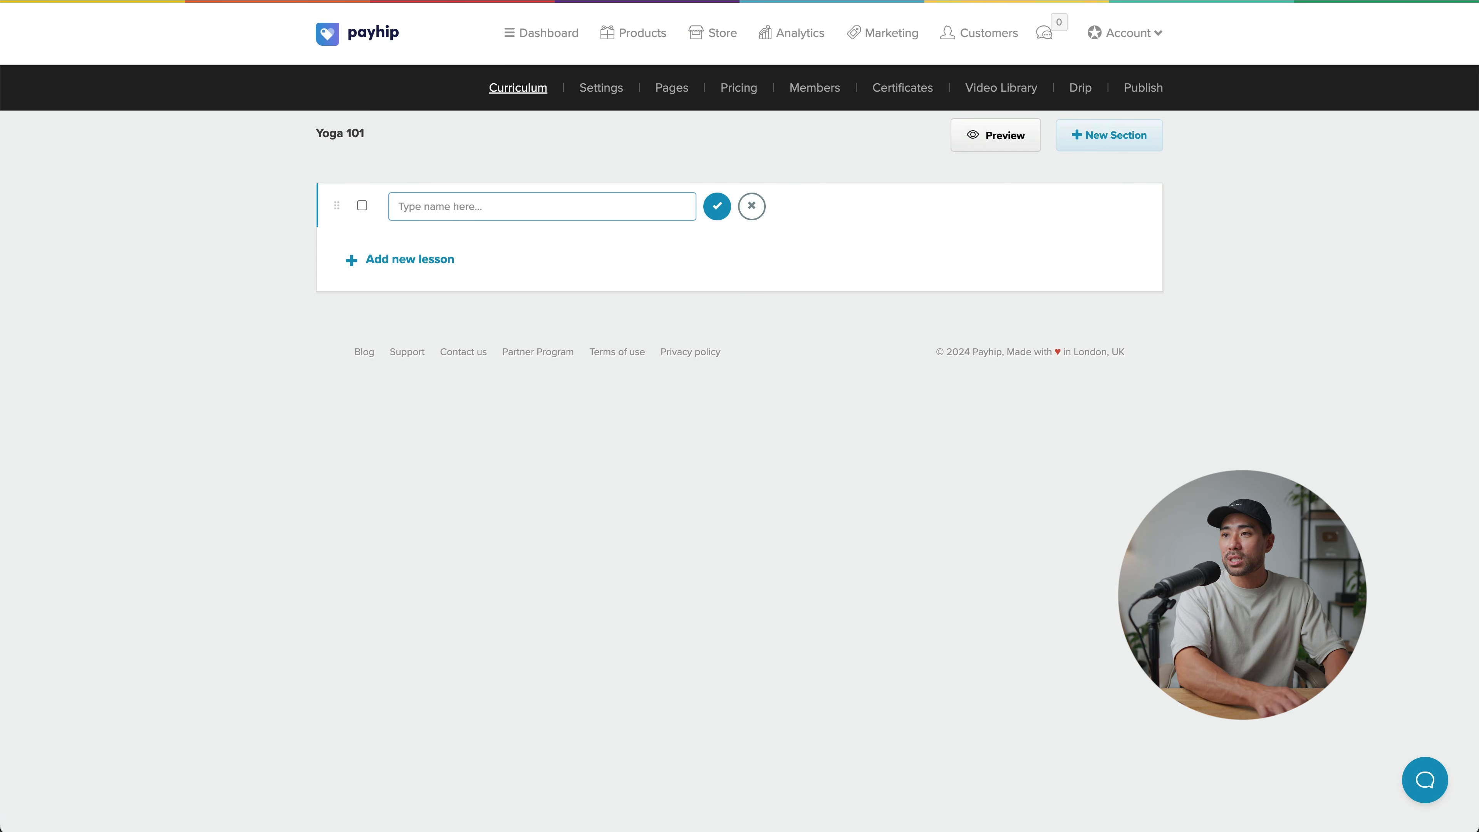
type("Module 1")
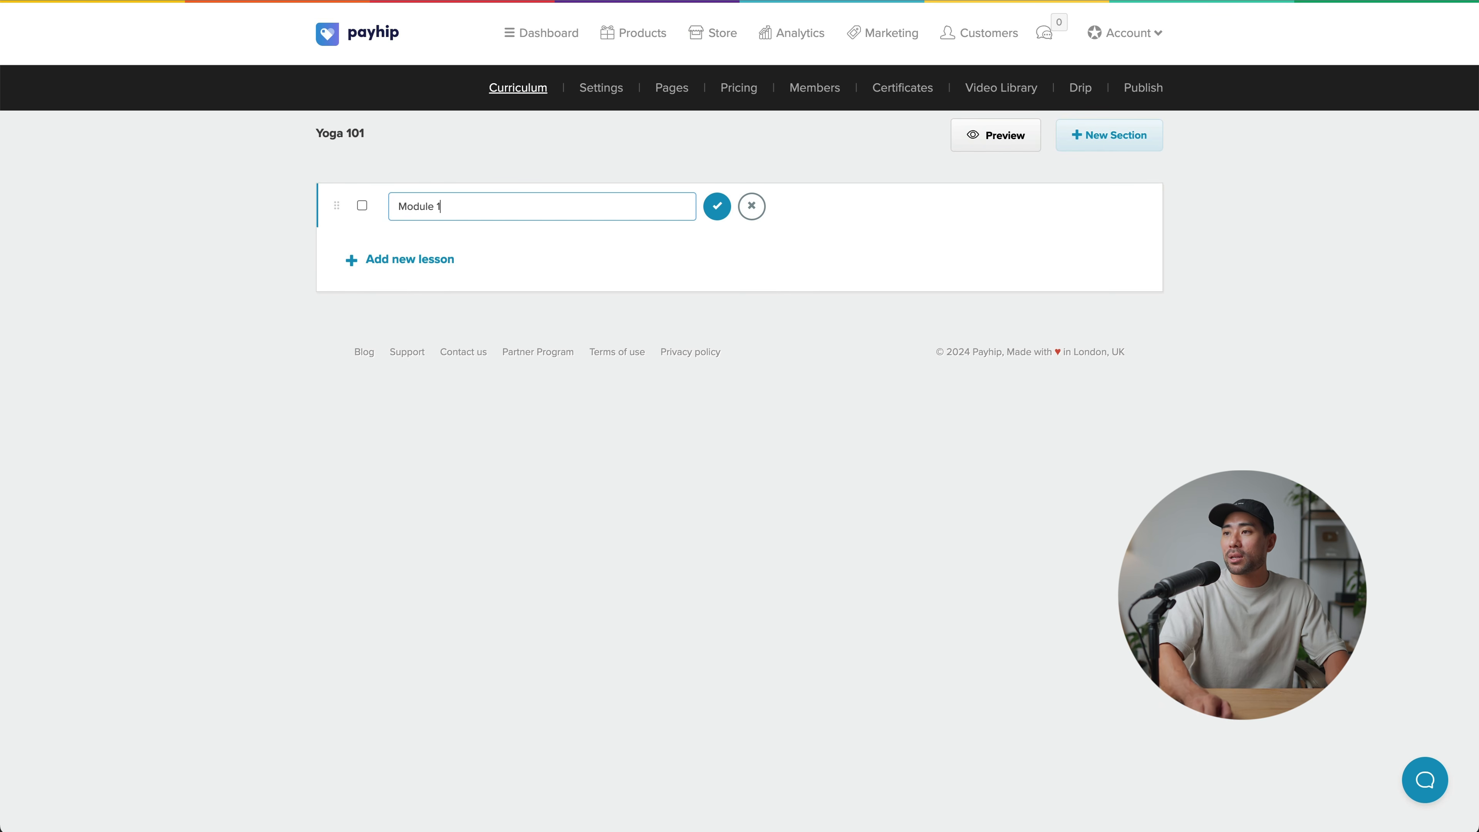
left_click(717, 214)
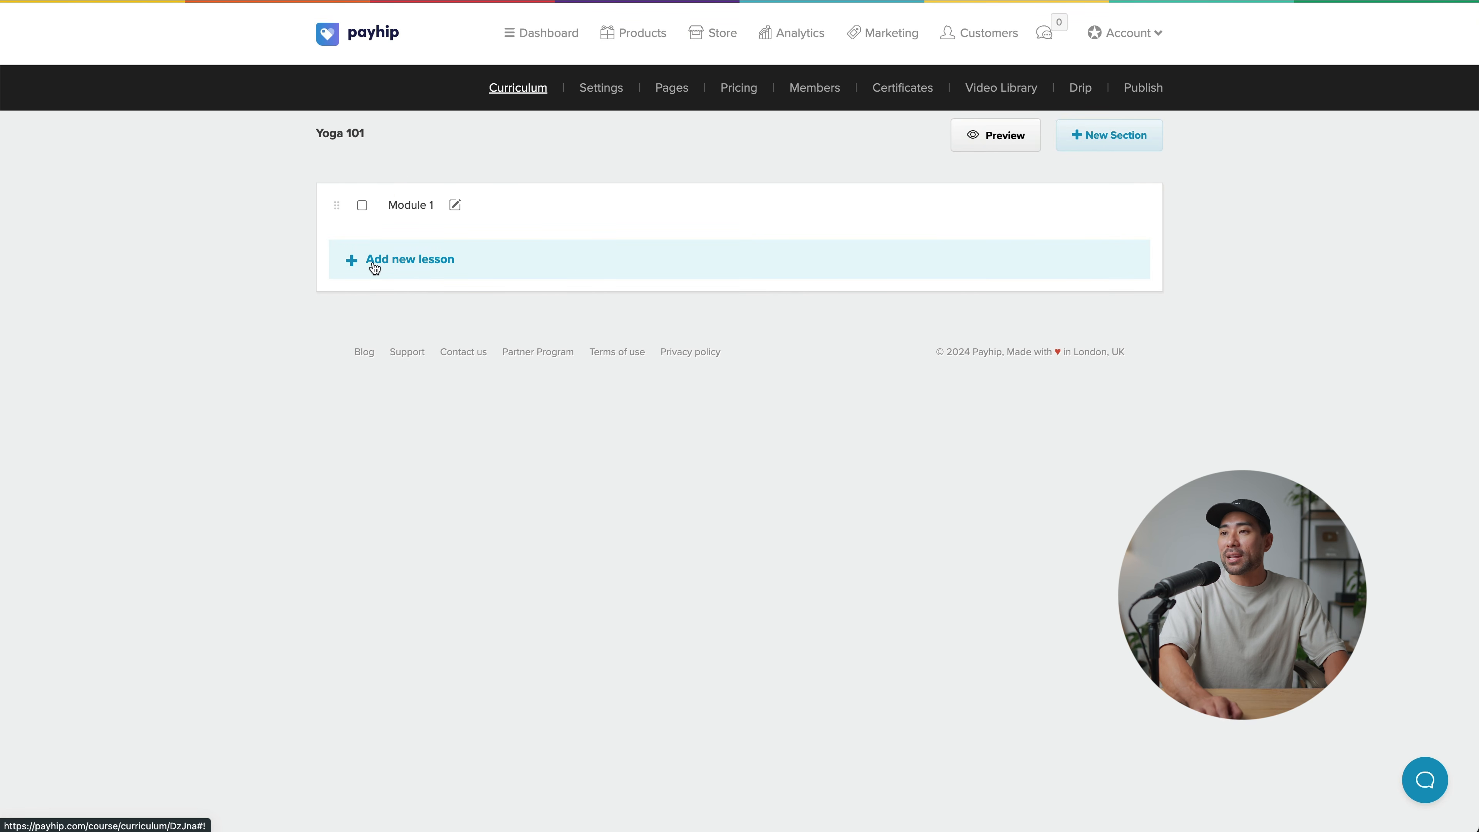
Step: Add a new lesson to Module 1 and name it Introduction
left_click(510, 262)
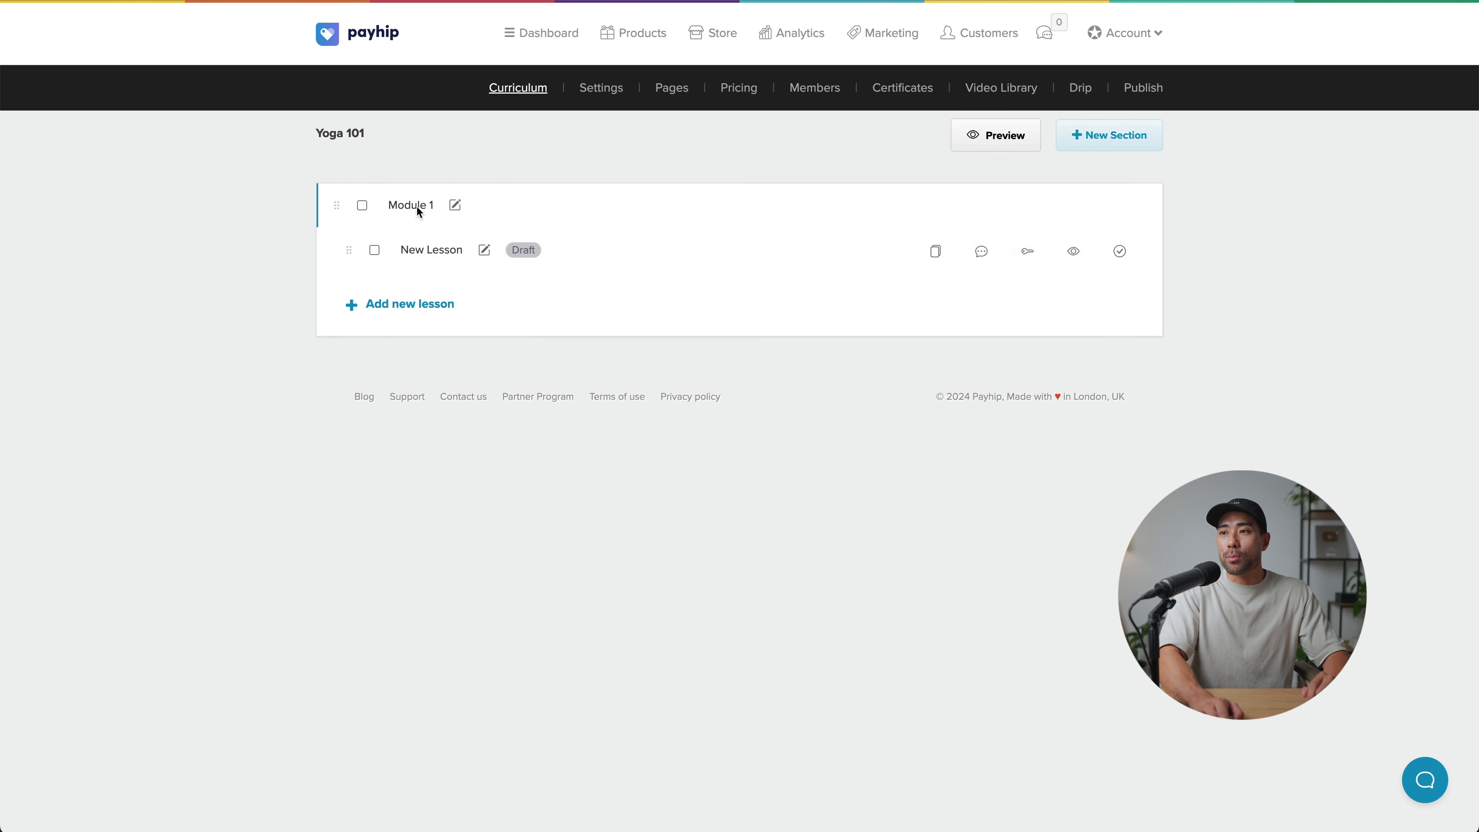
left_click(483, 250)
key("ctrl+shift+Left")
key("ctrl+shift+Left")
type("Introduction")
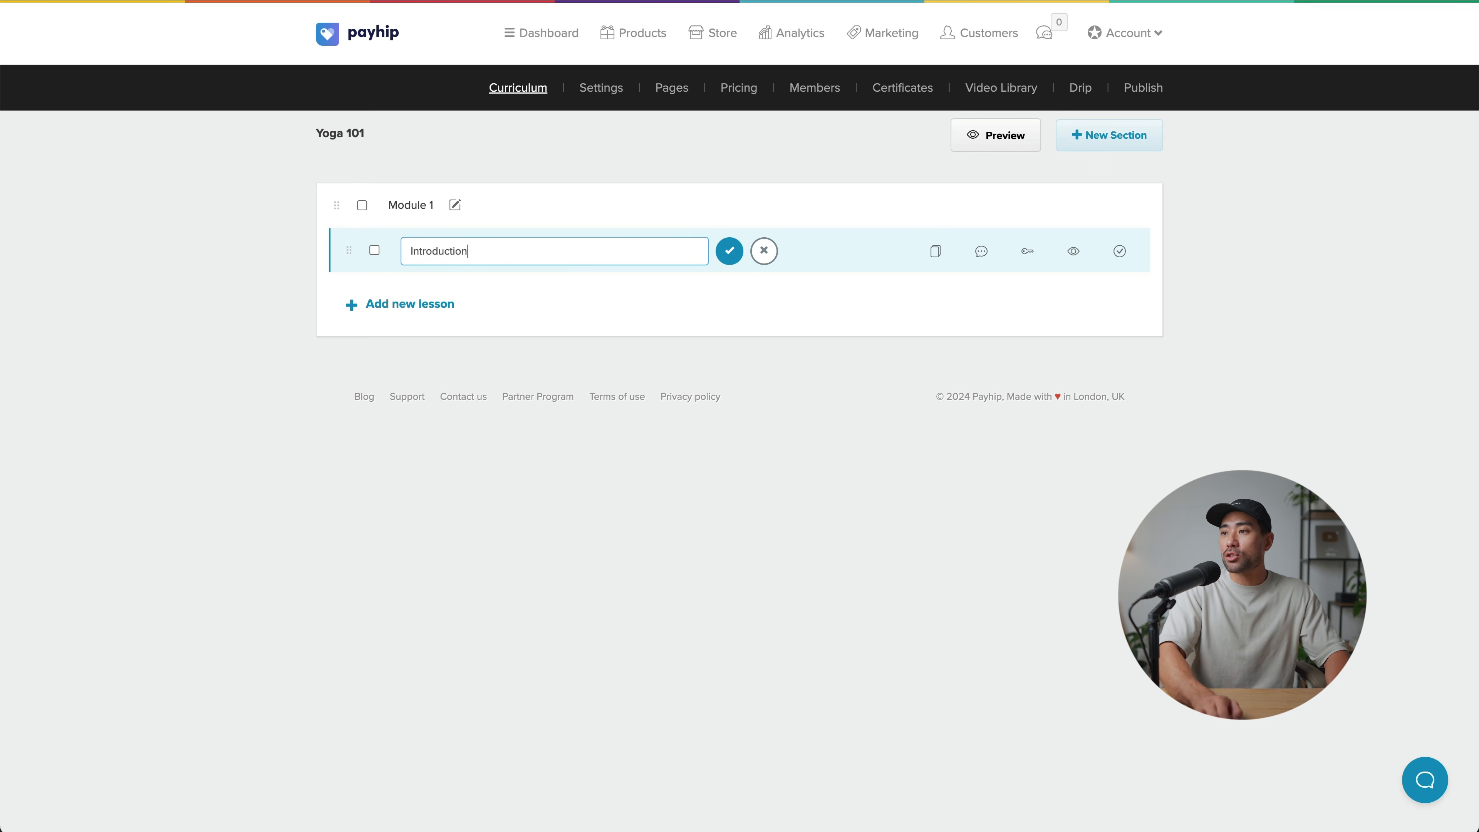
left_click(730, 251)
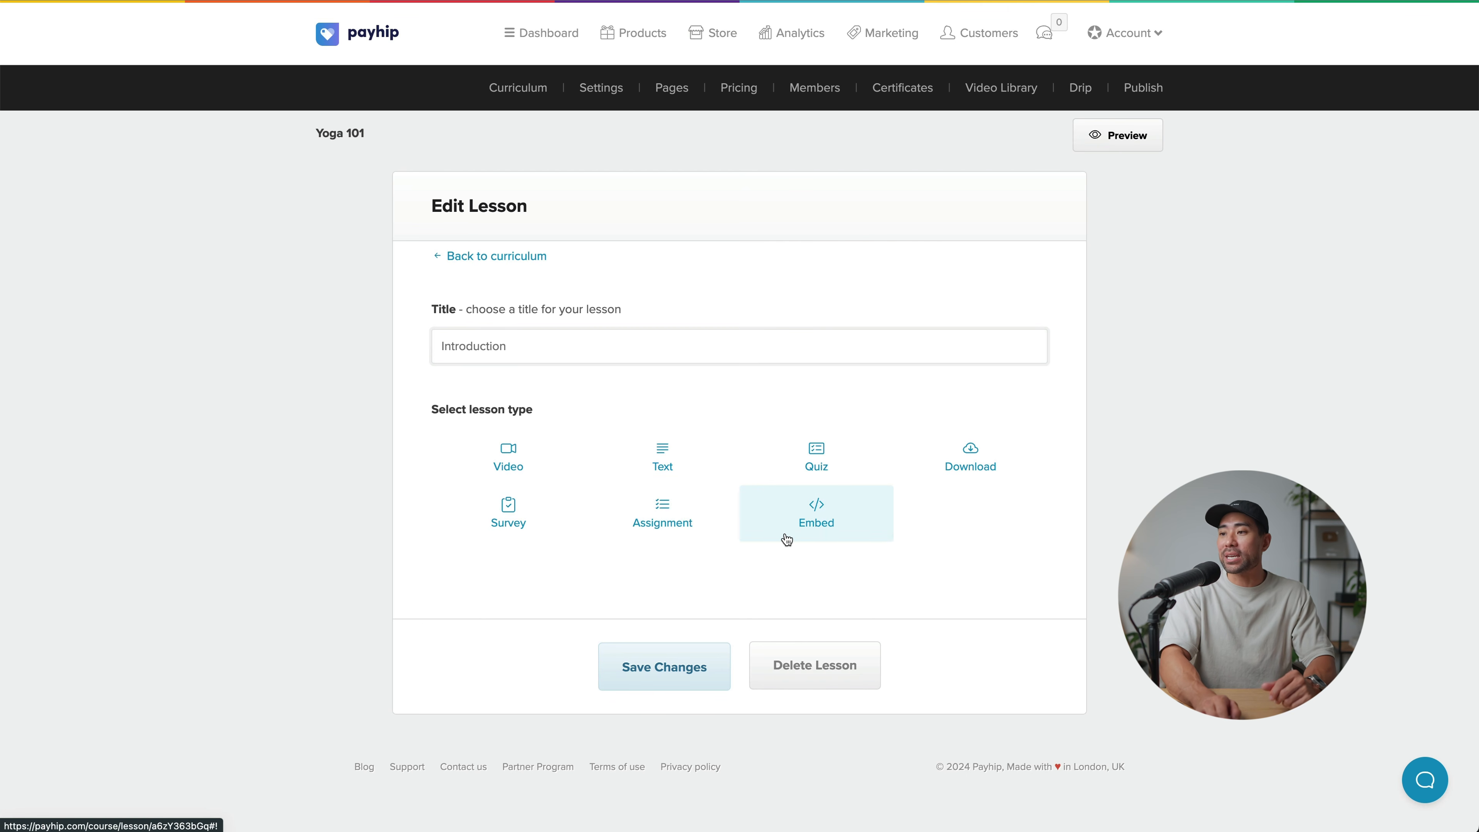
Step: Make Introduction a Text lesson with the content "This is an introduction." and save the lesson
left_click(662, 460)
scroll(564, 618, "down", 4)
type("Thi")
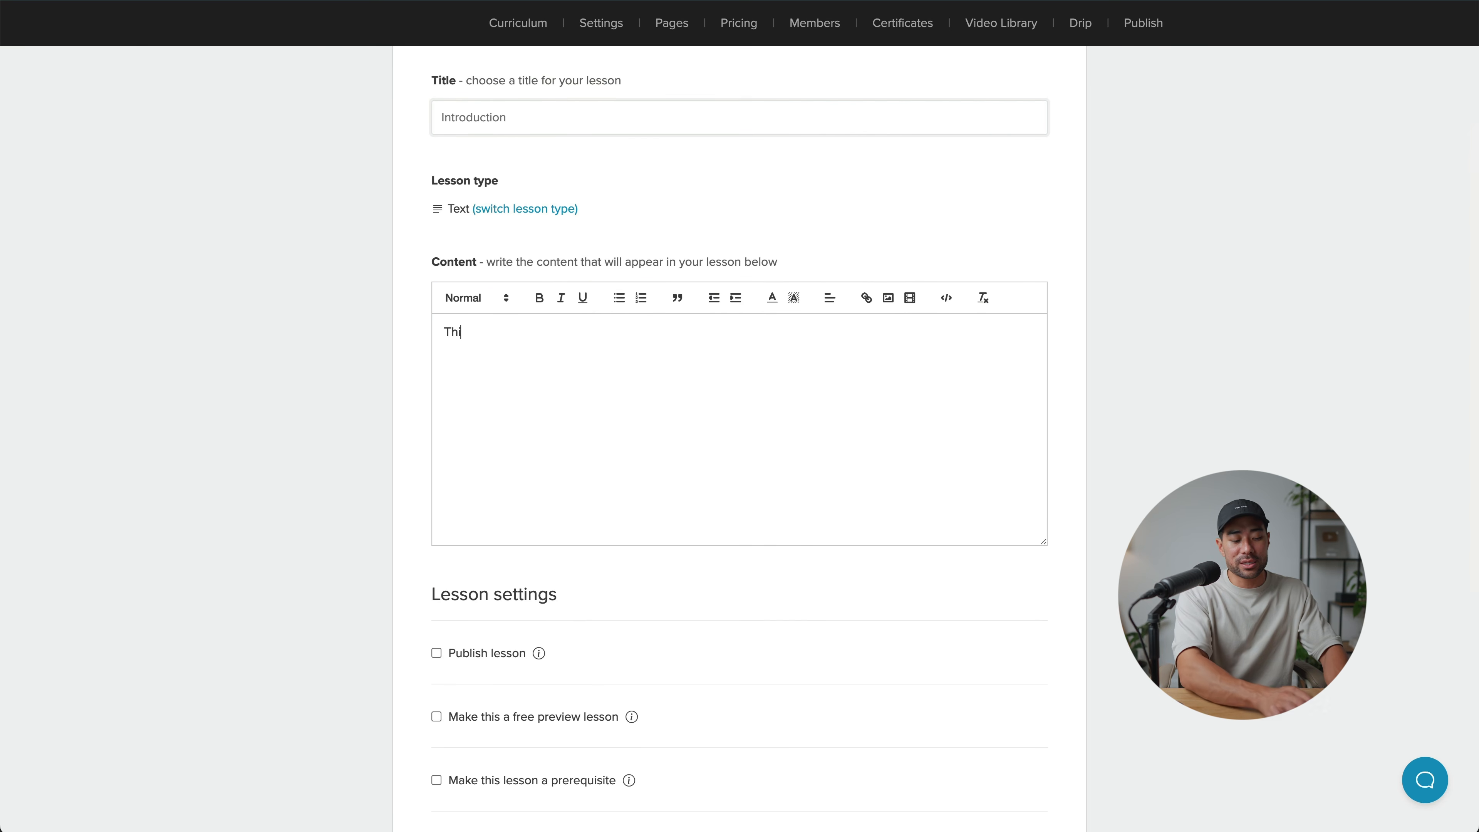
type("s is an introdu")
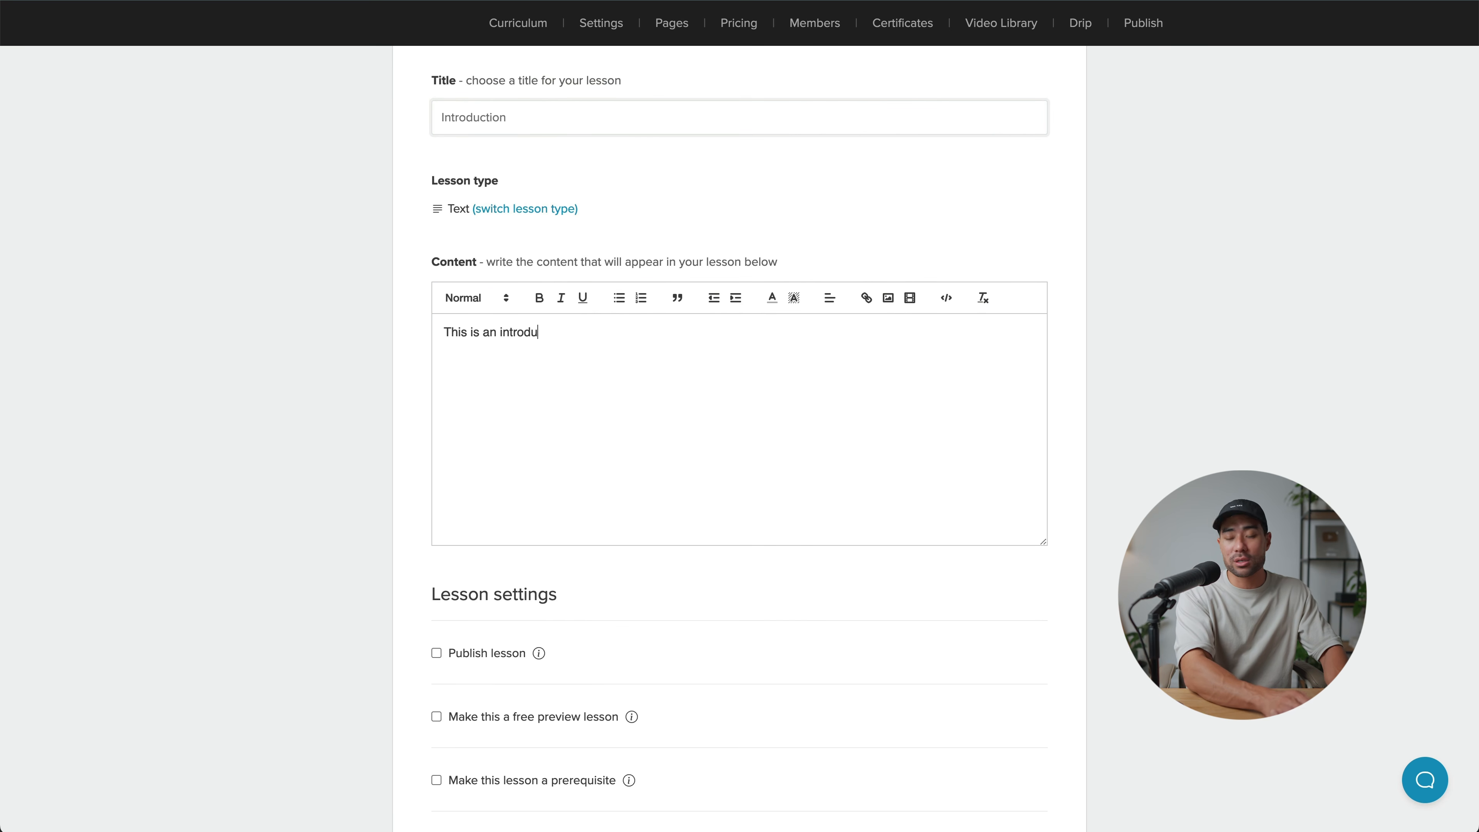
type("ction.")
scroll(485, 707, "down", 4)
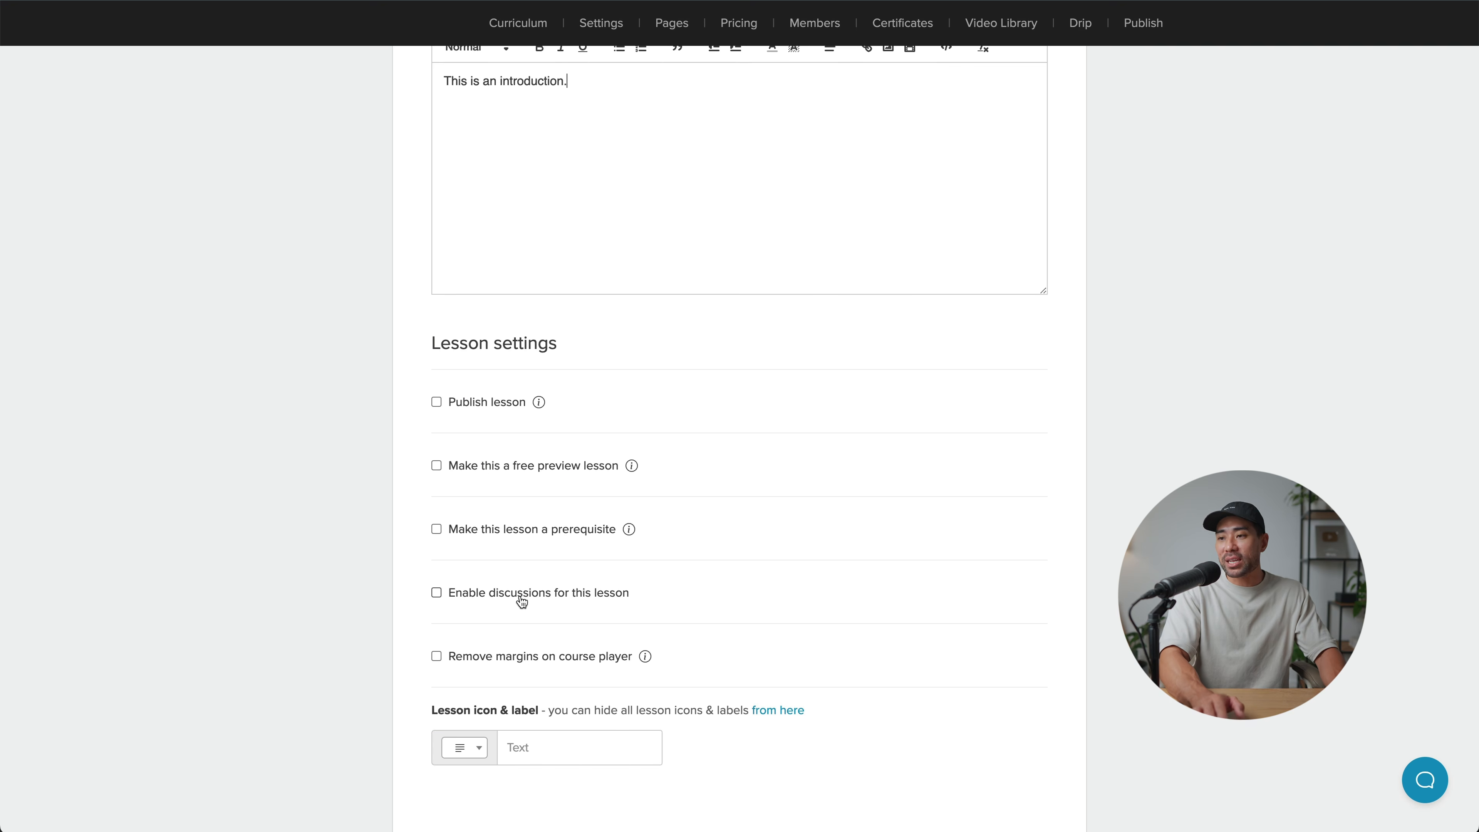
scroll(522, 601, "down", 3)
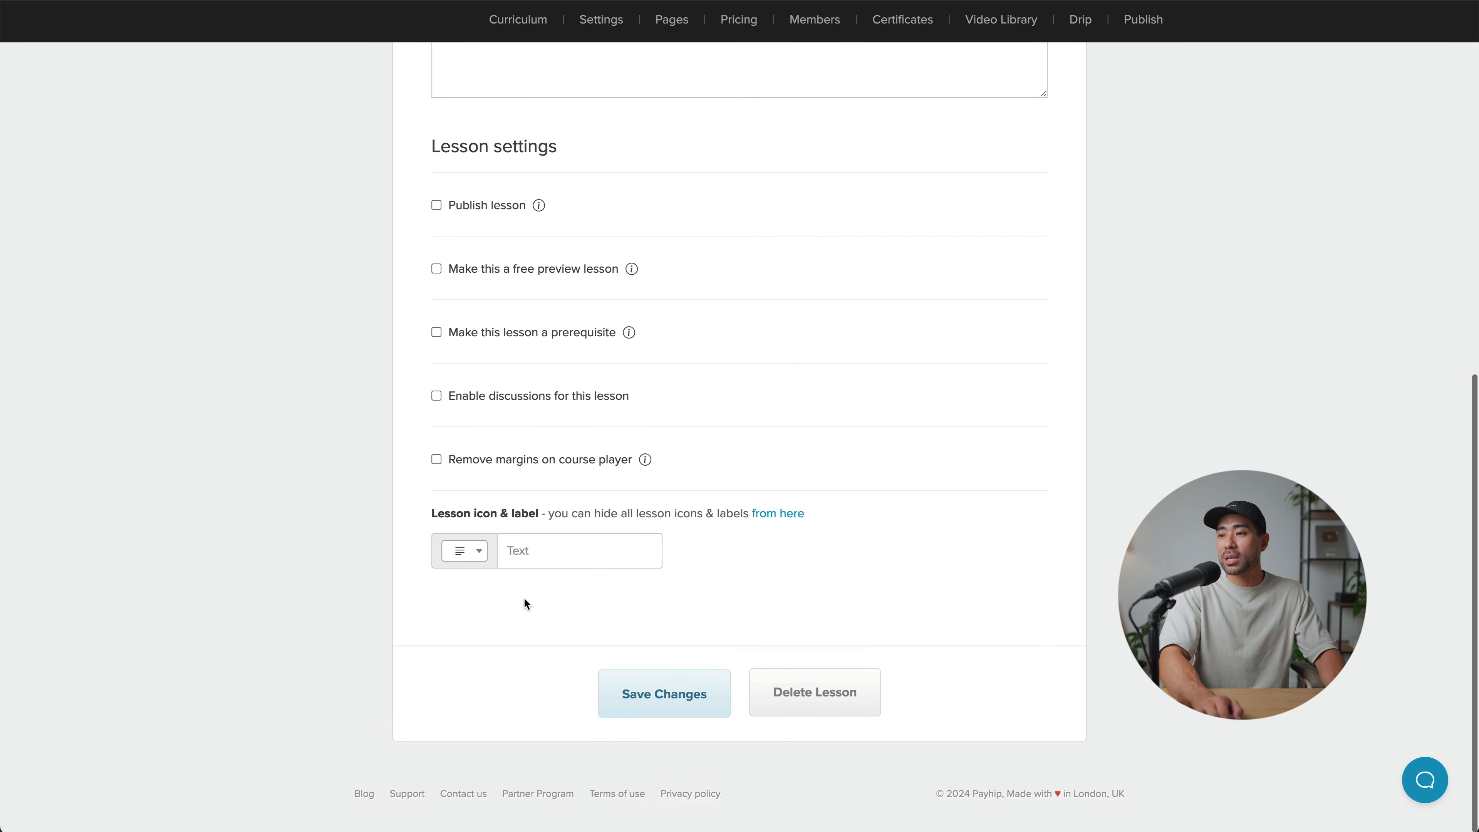
left_click(670, 695)
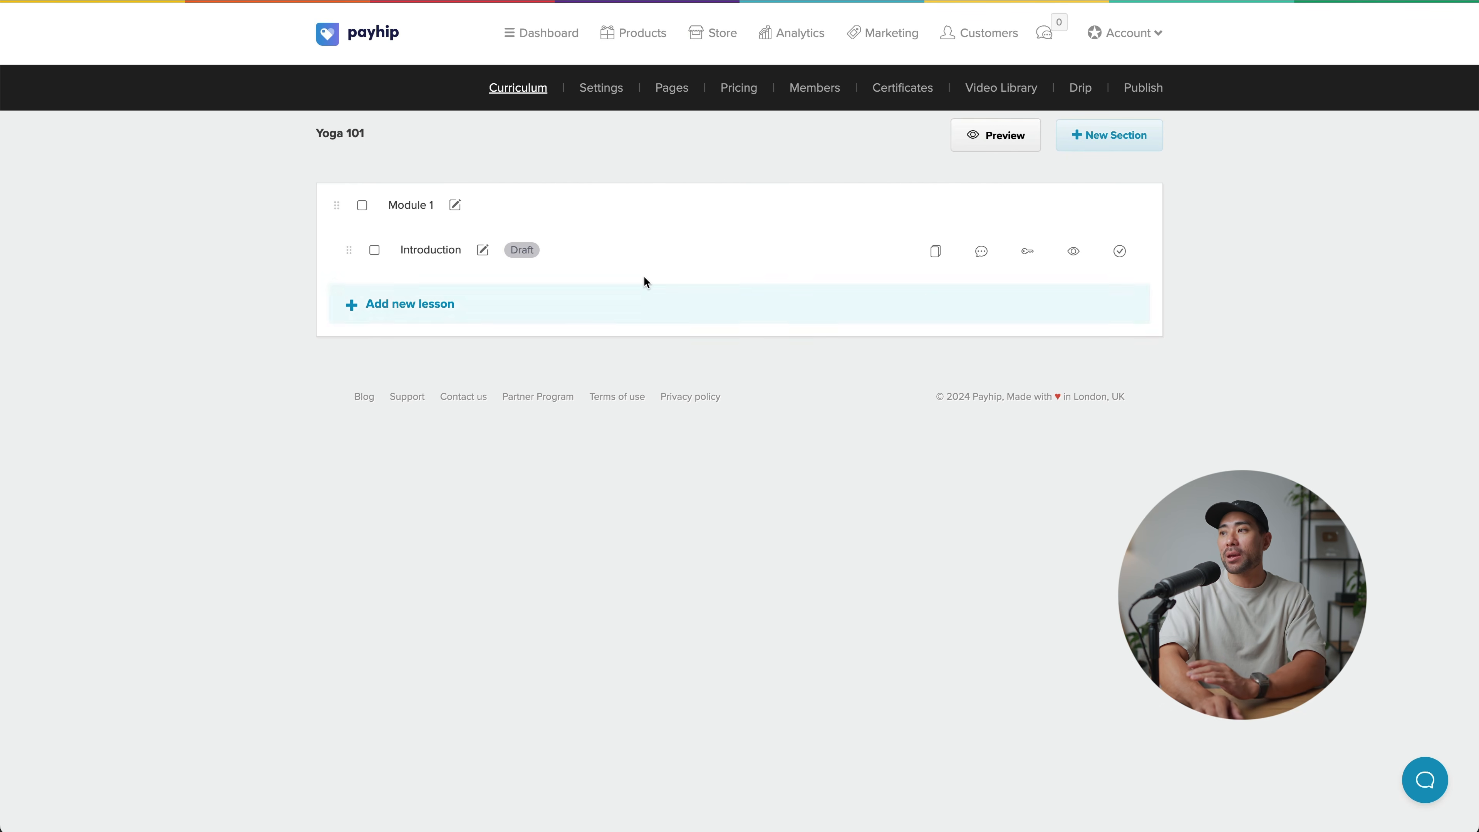
Step: Preview the Yoga 101 course as an enrolled student
left_click(992, 144)
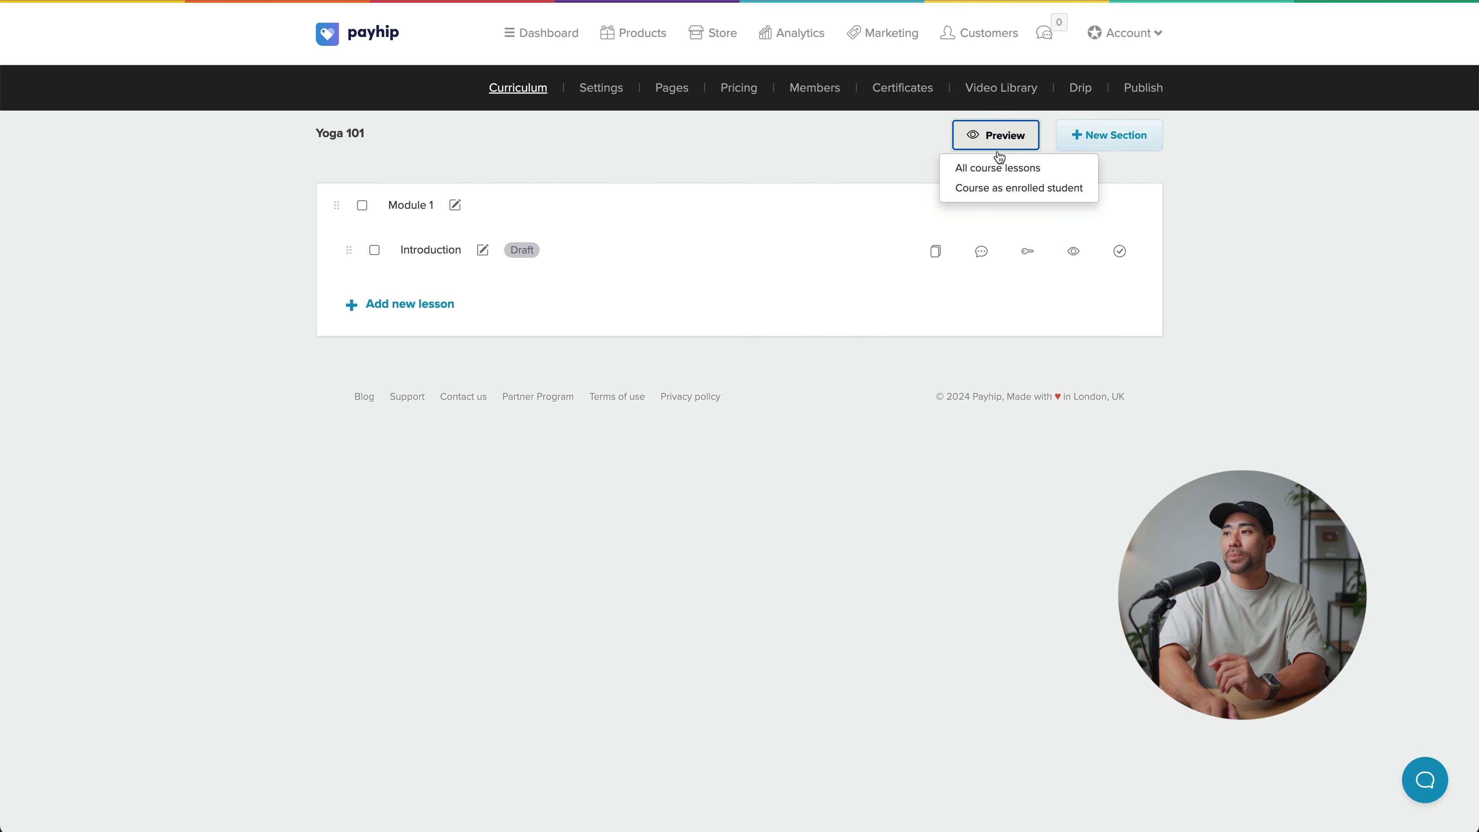
left_click(990, 189)
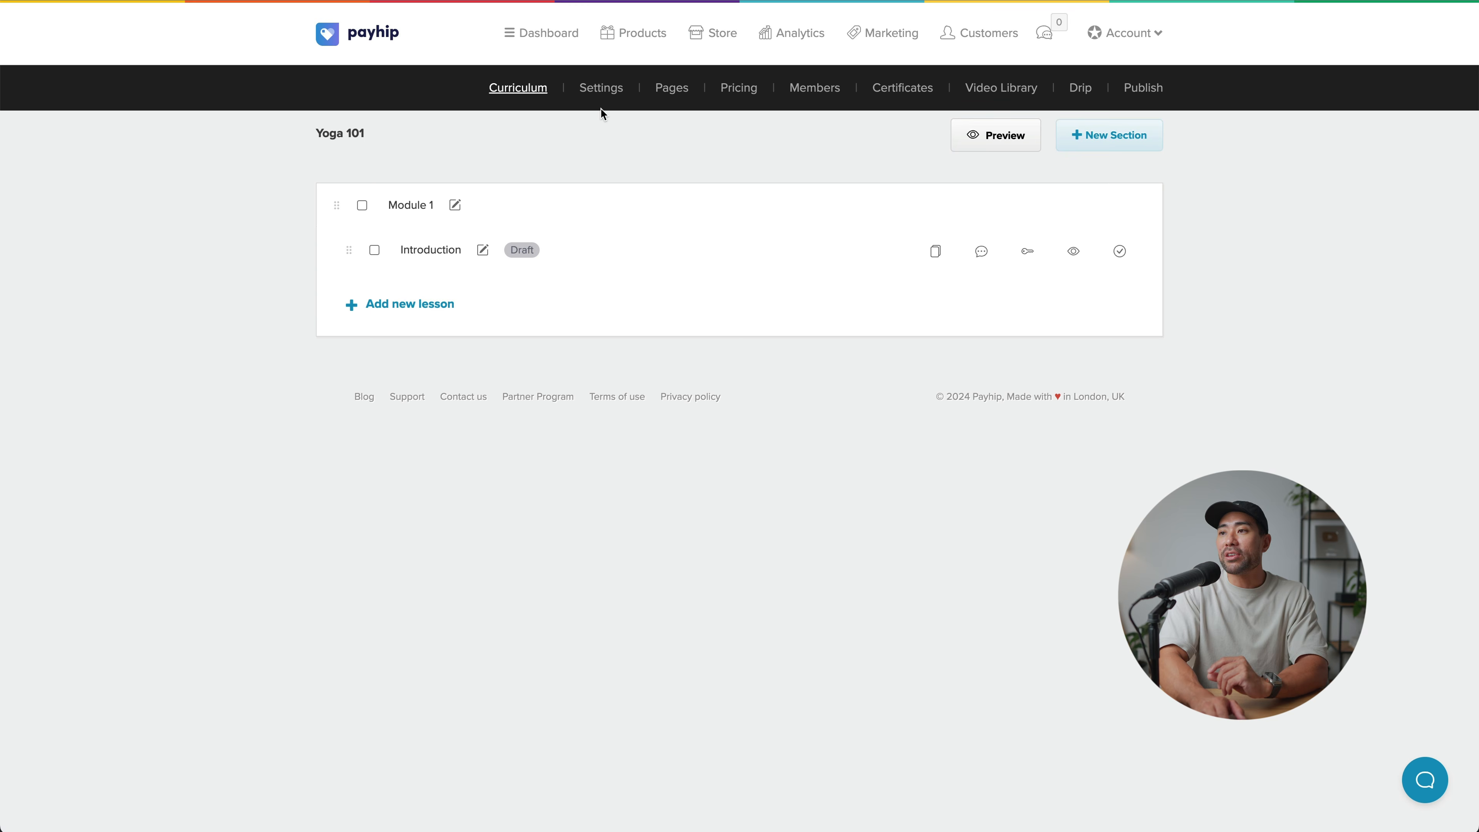
Step: Review the course's basic settings, including the thumbnail, advanced options, author details and design customization
left_click(608, 99)
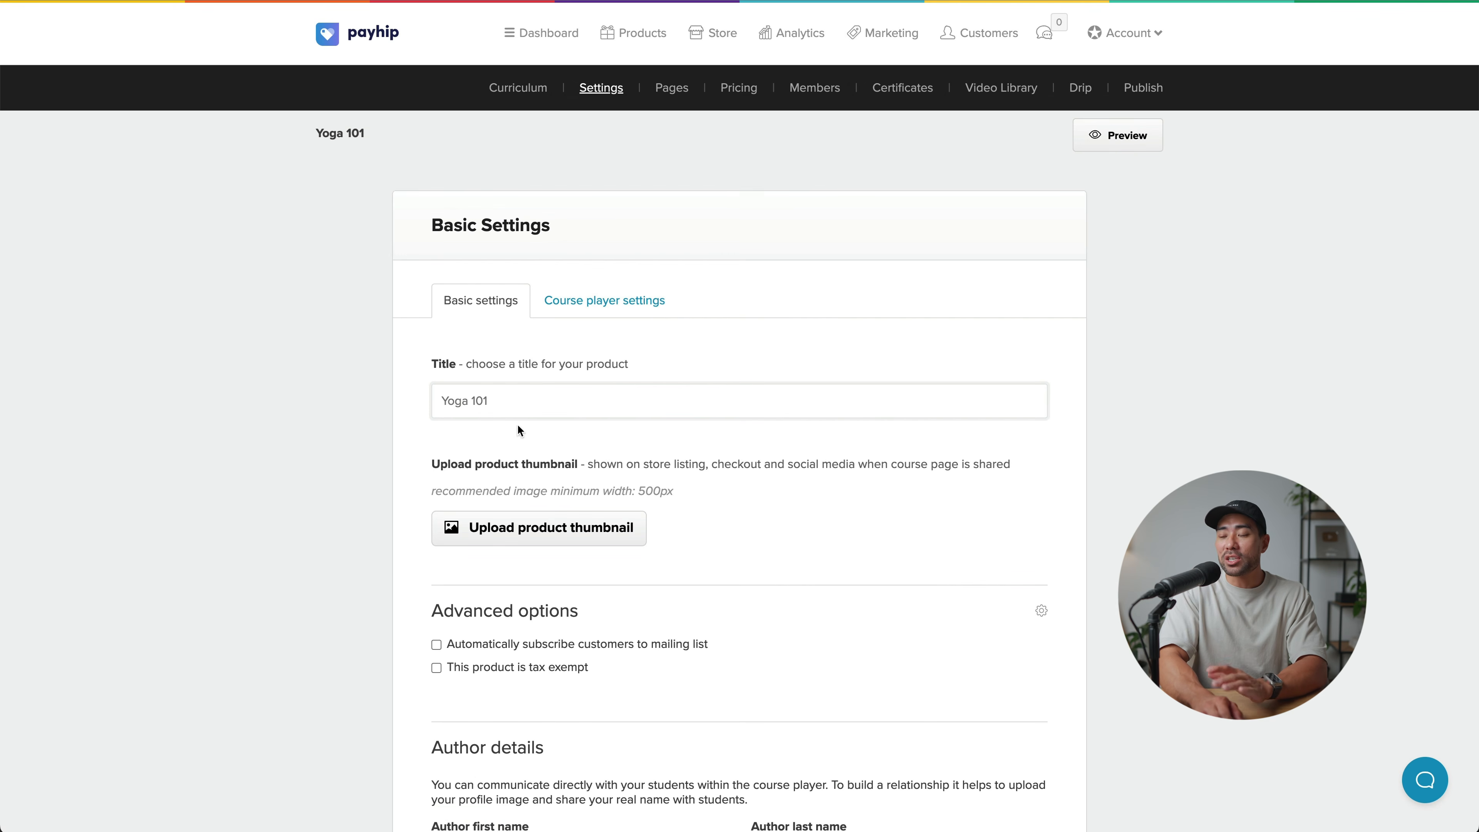
scroll(563, 408, "down", 5)
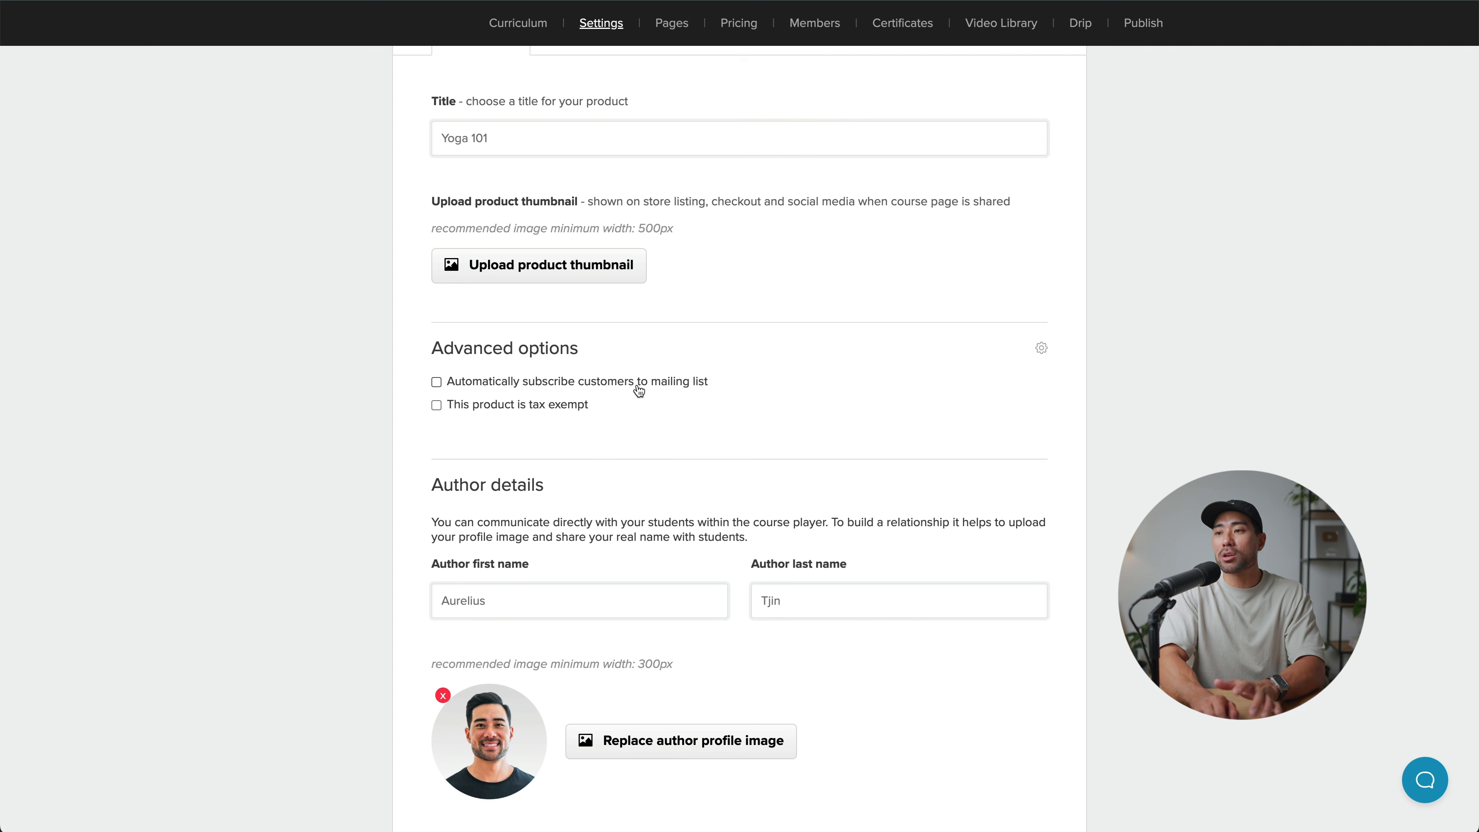
scroll(623, 496, "down", 4)
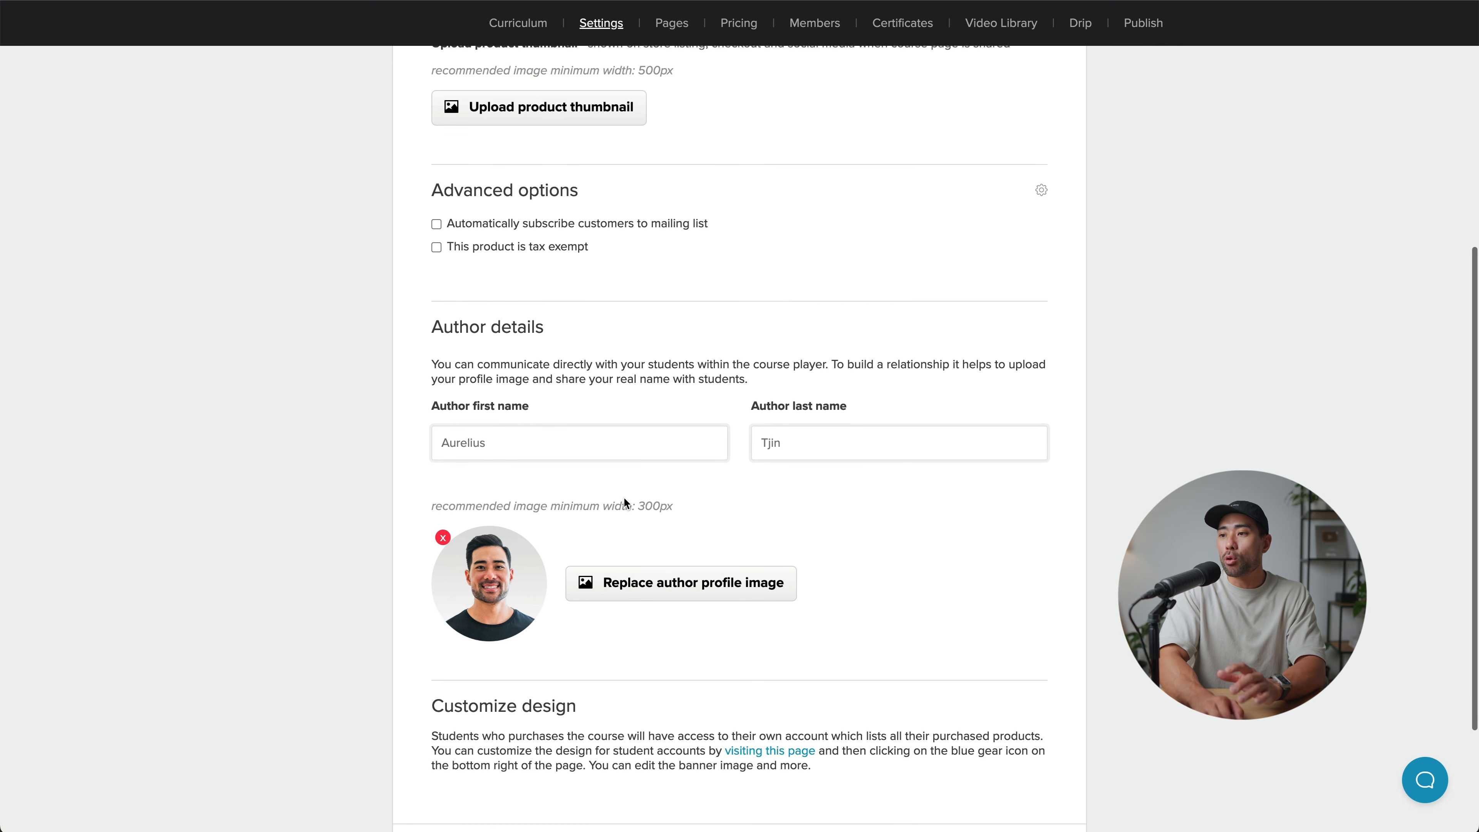
scroll(563, 408, "down", 2)
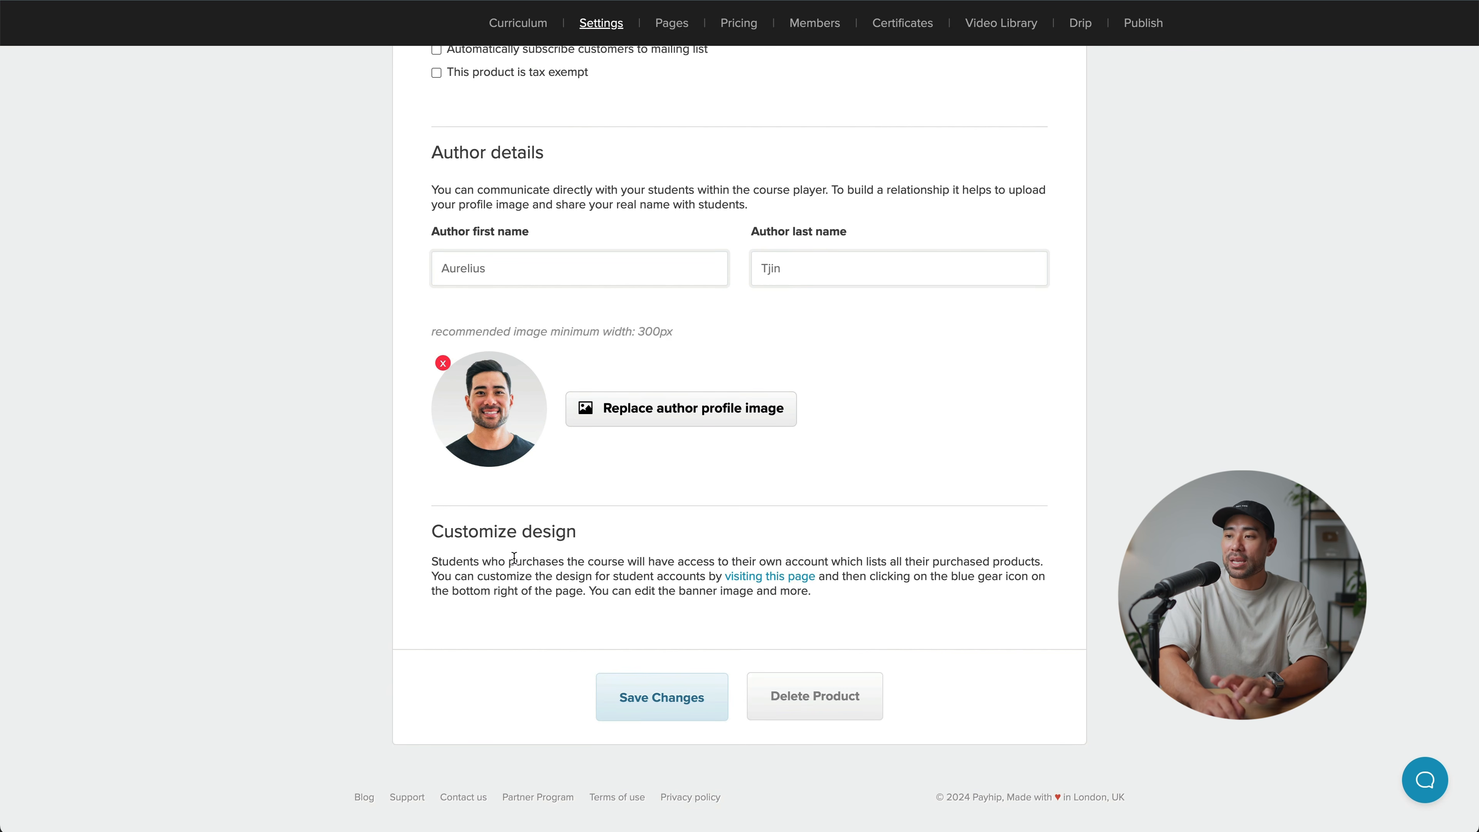
Step: Open the student account page's design customization, examine the banner image options, and return to the course settings
left_click(786, 583)
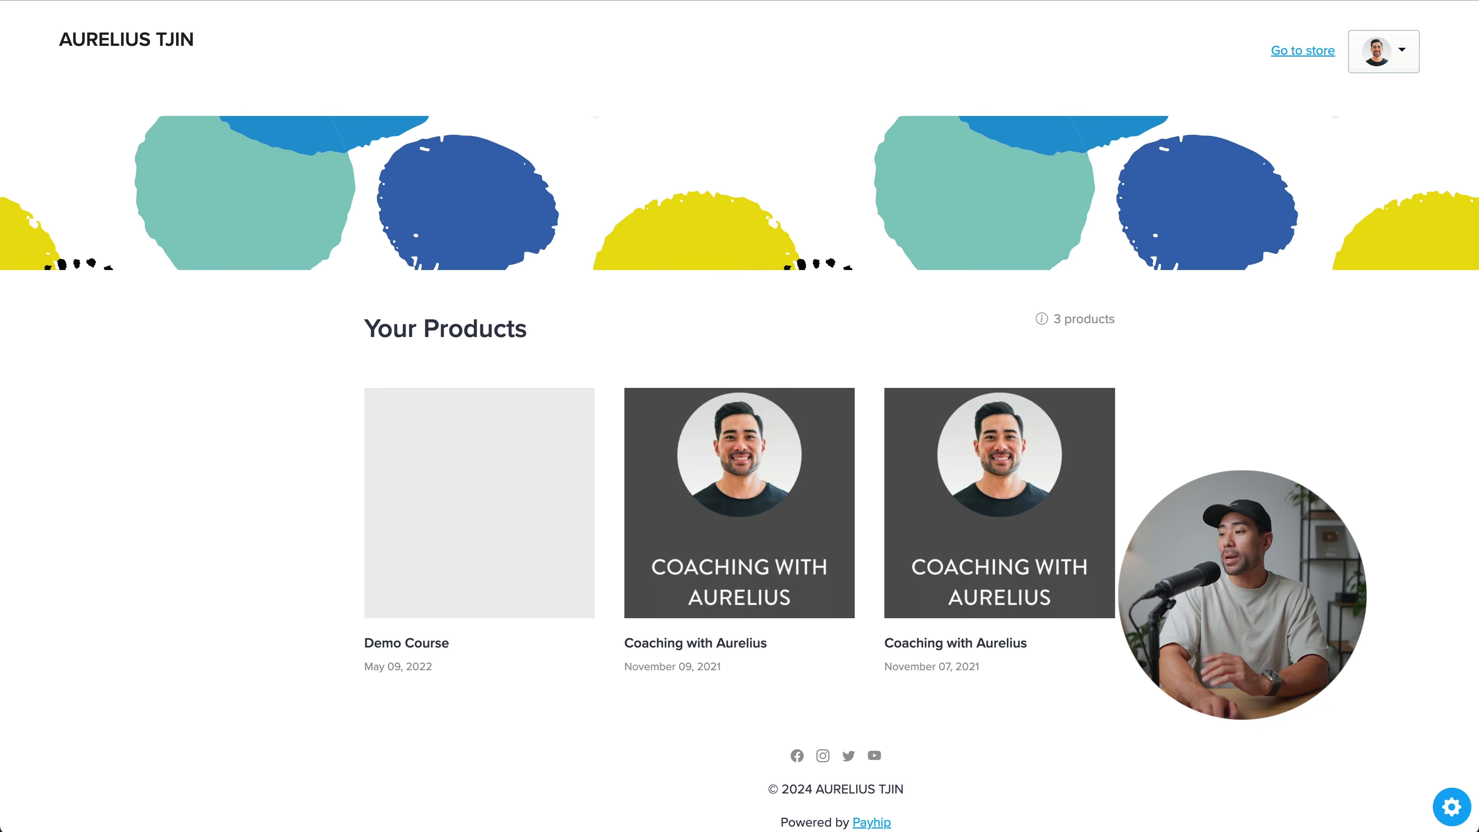
left_click(1451, 809)
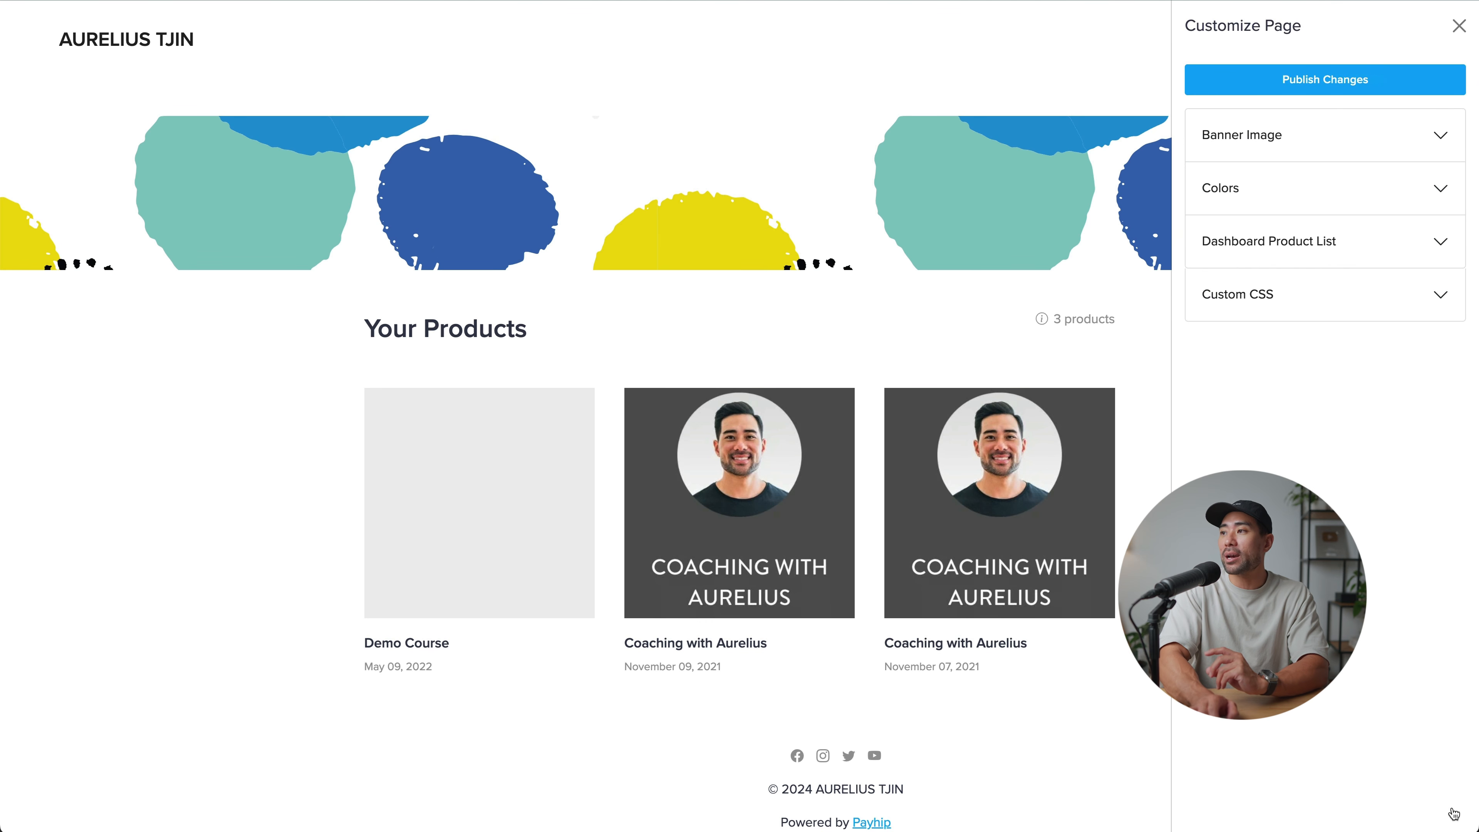
left_click(1294, 156)
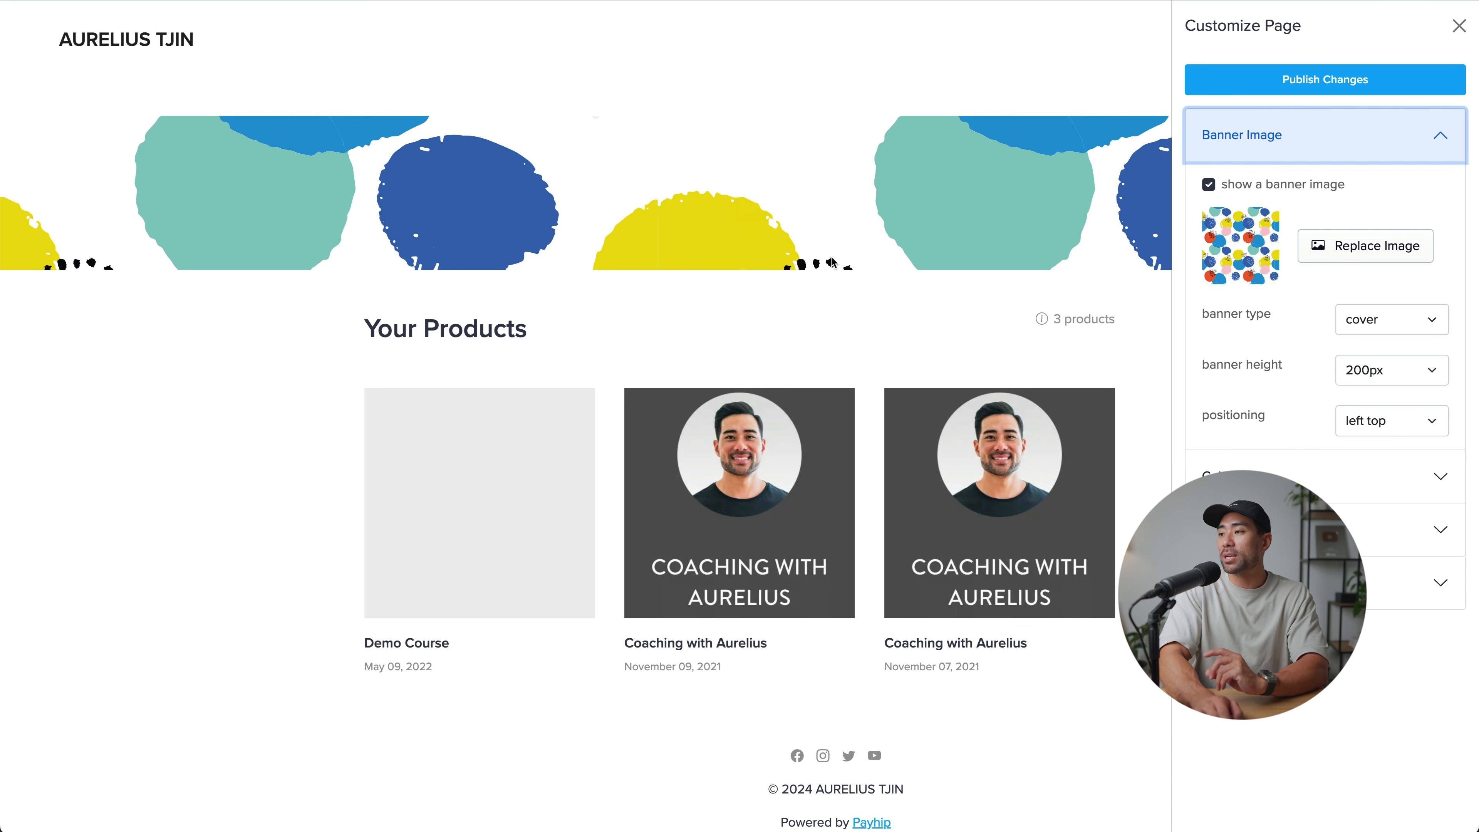
left_click(1358, 529)
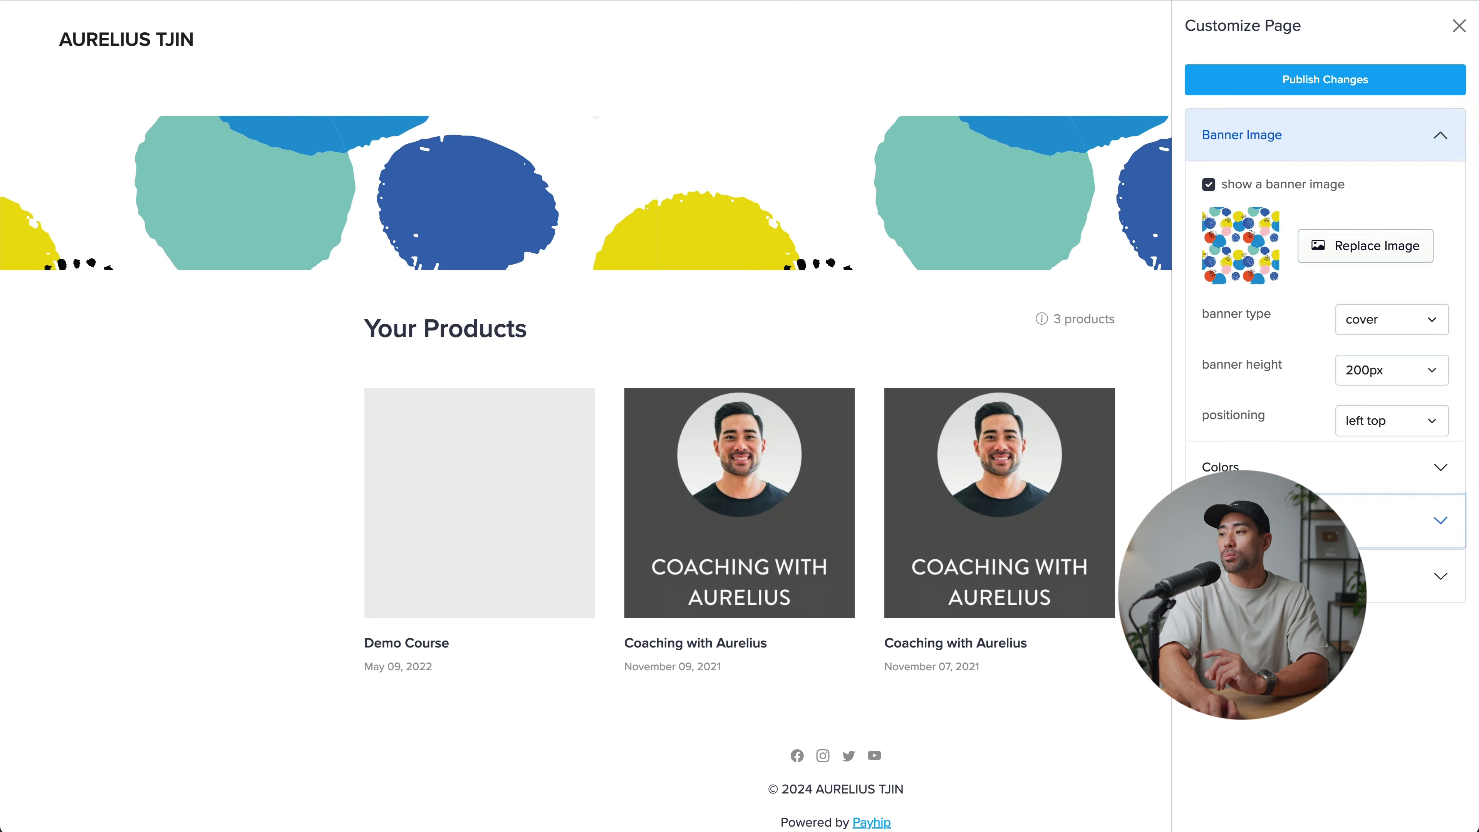
left_click(1284, 154)
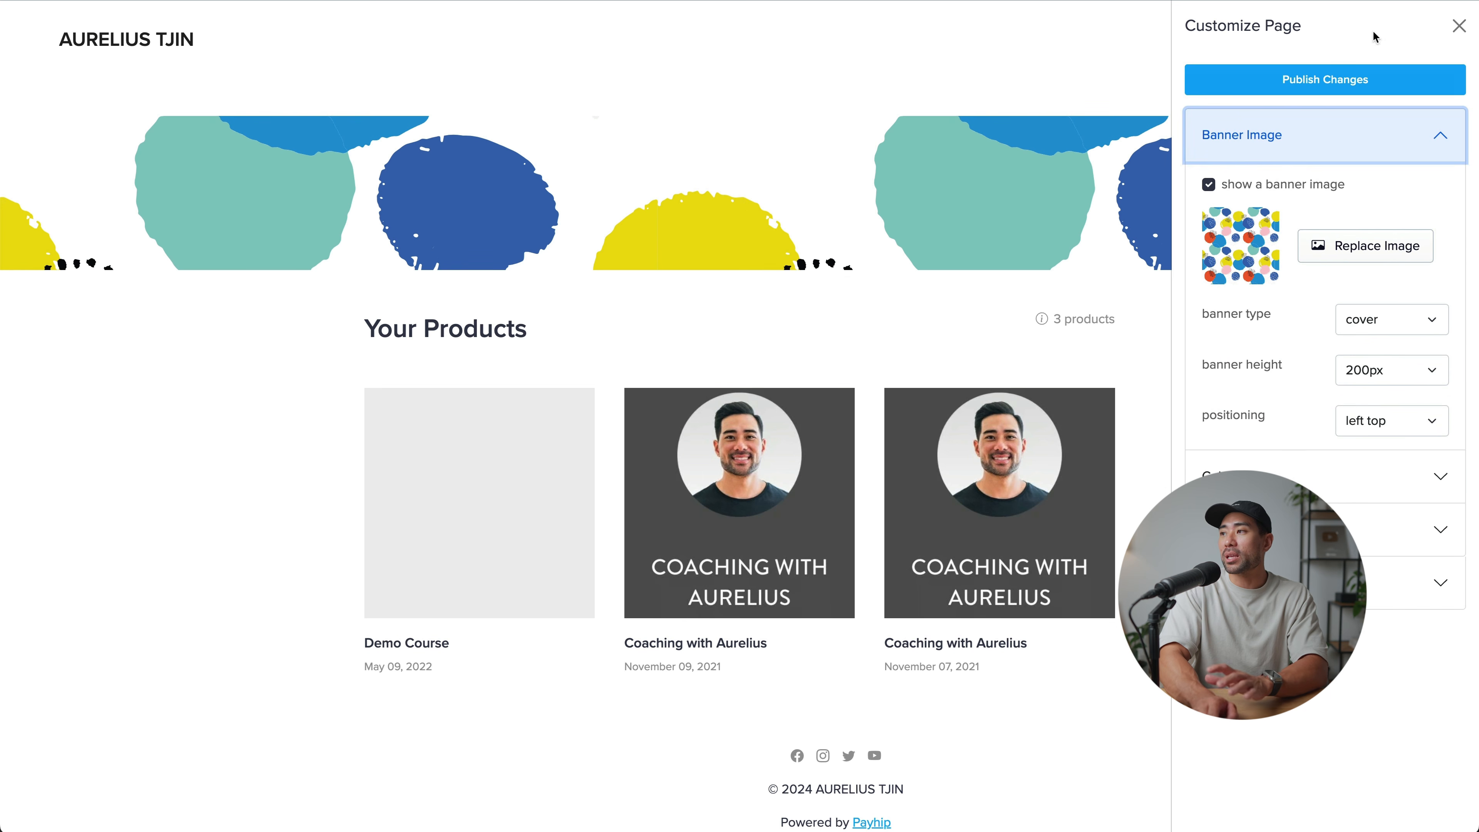
left_click(1459, 26)
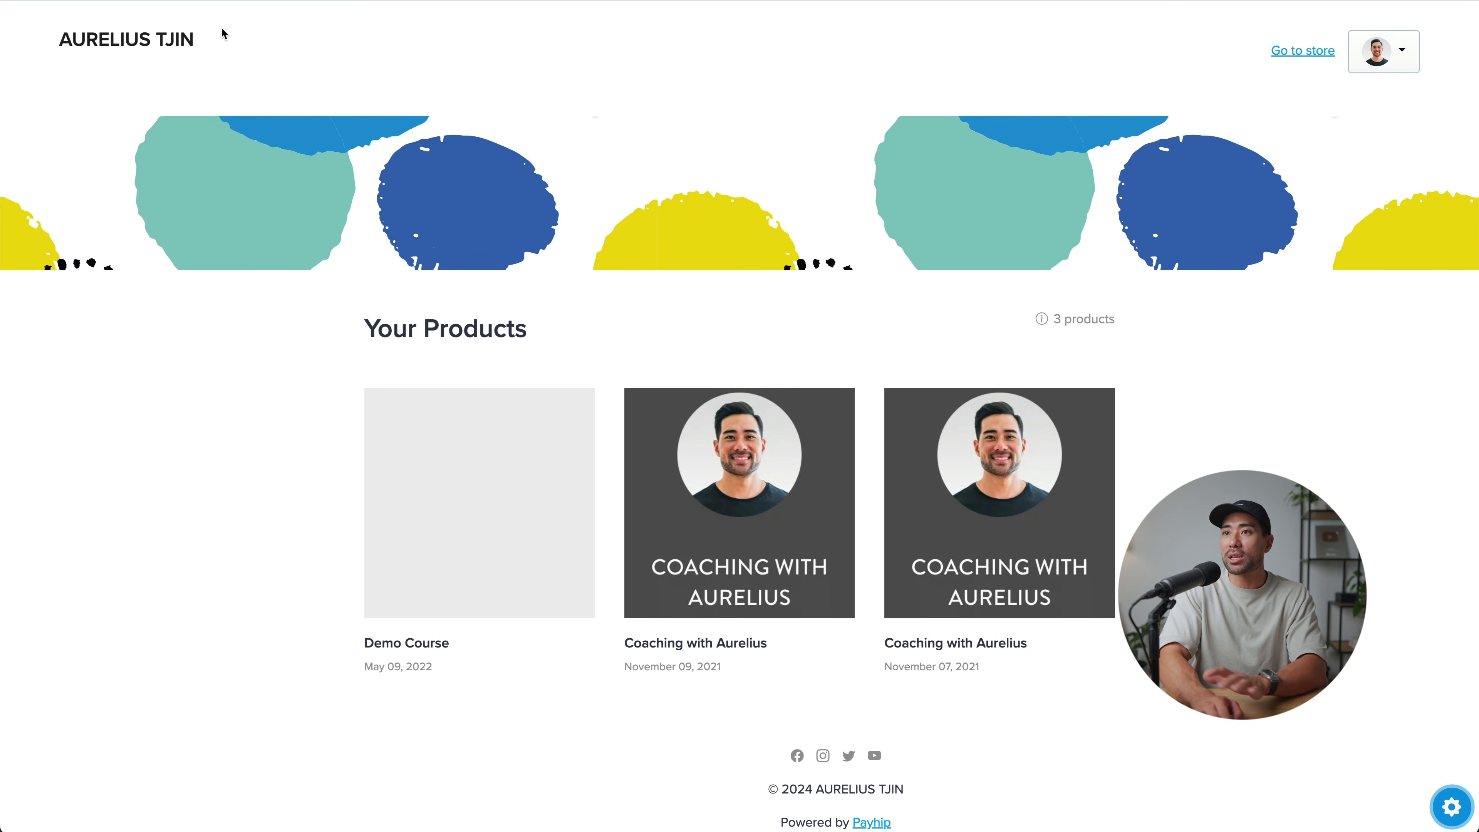
left_click(140, 1)
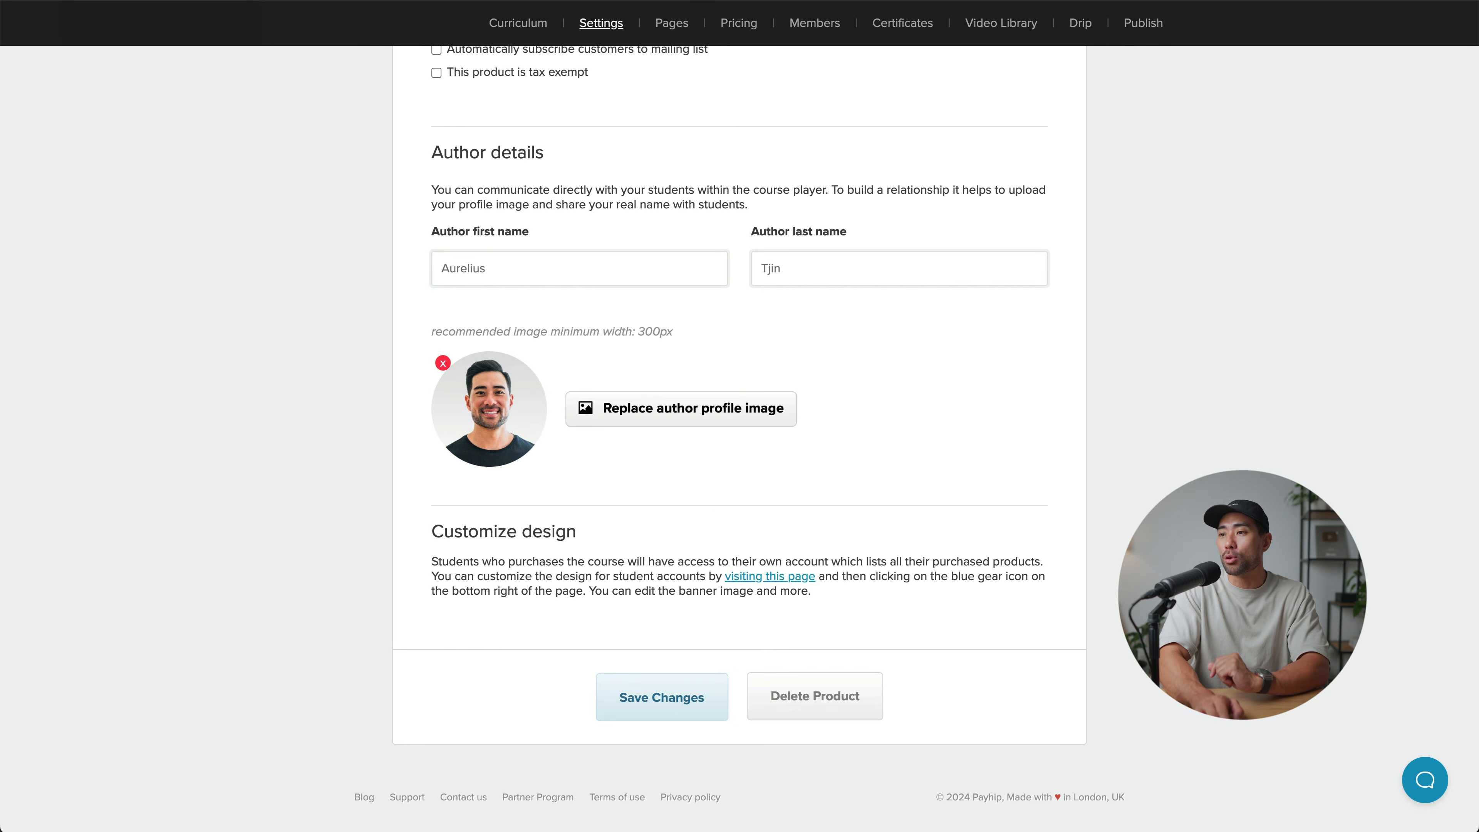
Step: Review the Yoga 101 course's sales, checkout and thank-you pages and the payment types available for a new pricing plan
scroll(945, 537, "up", 10)
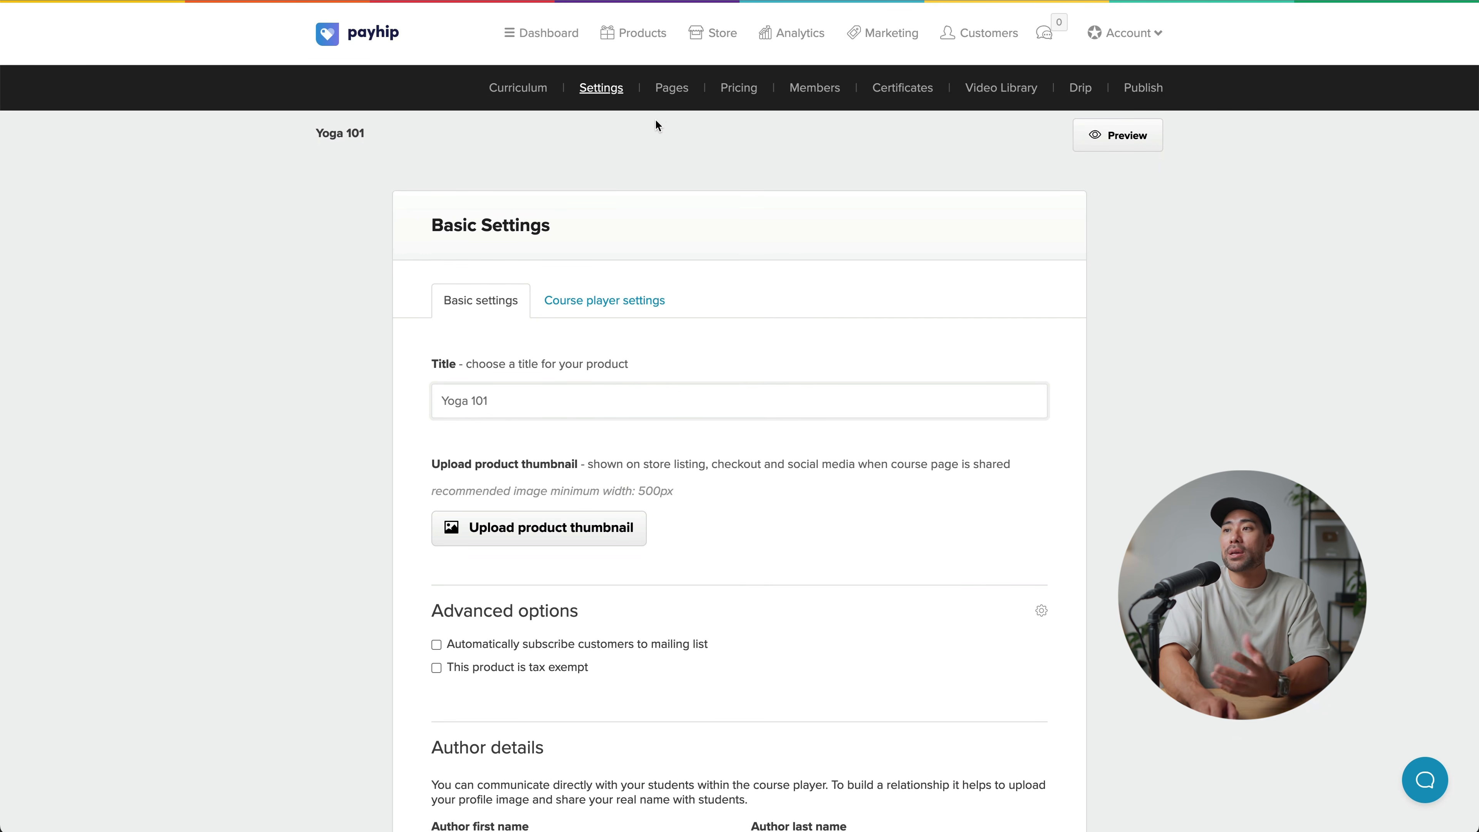
left_click(675, 95)
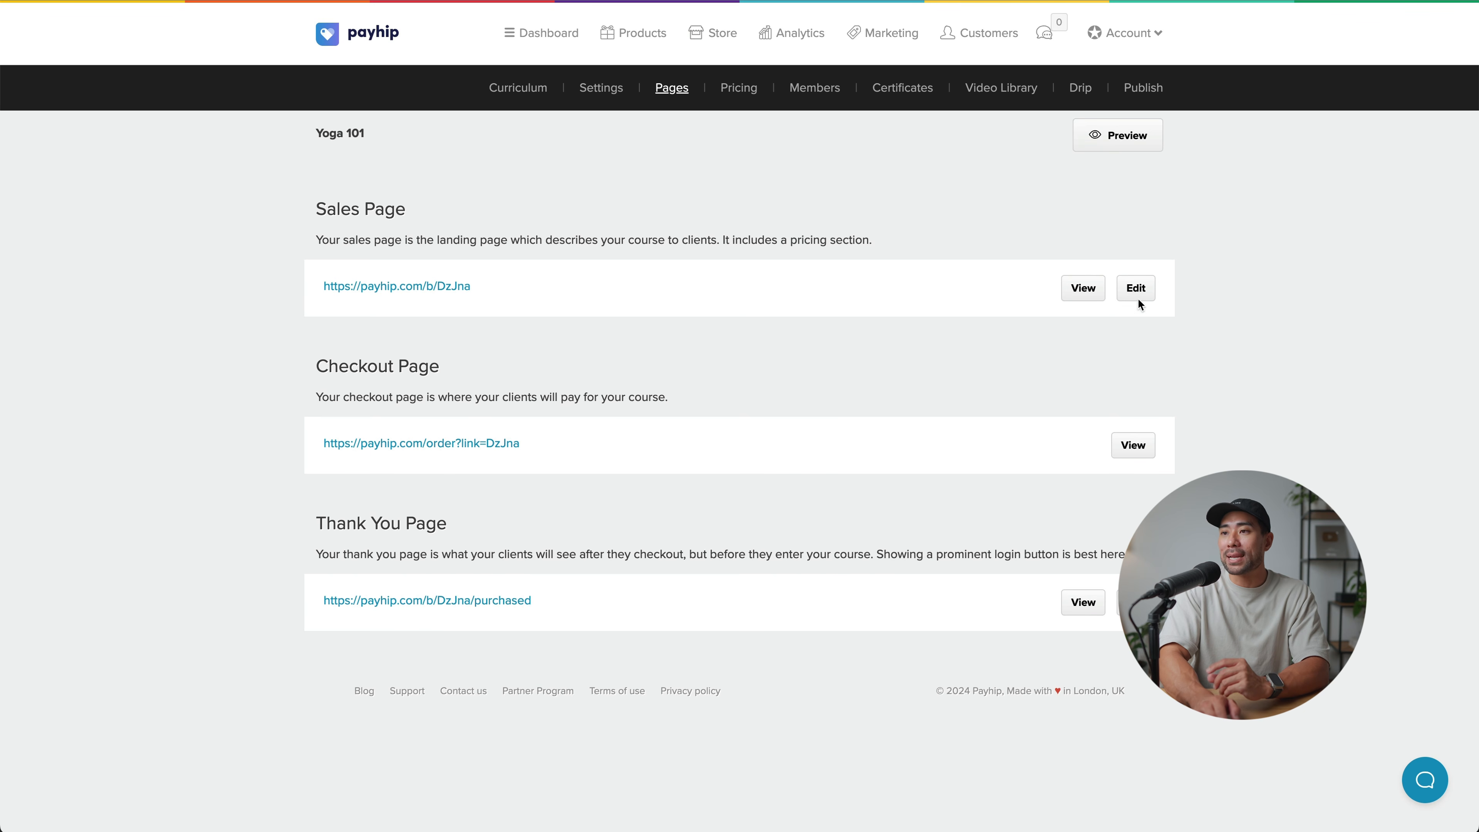
left_click(741, 94)
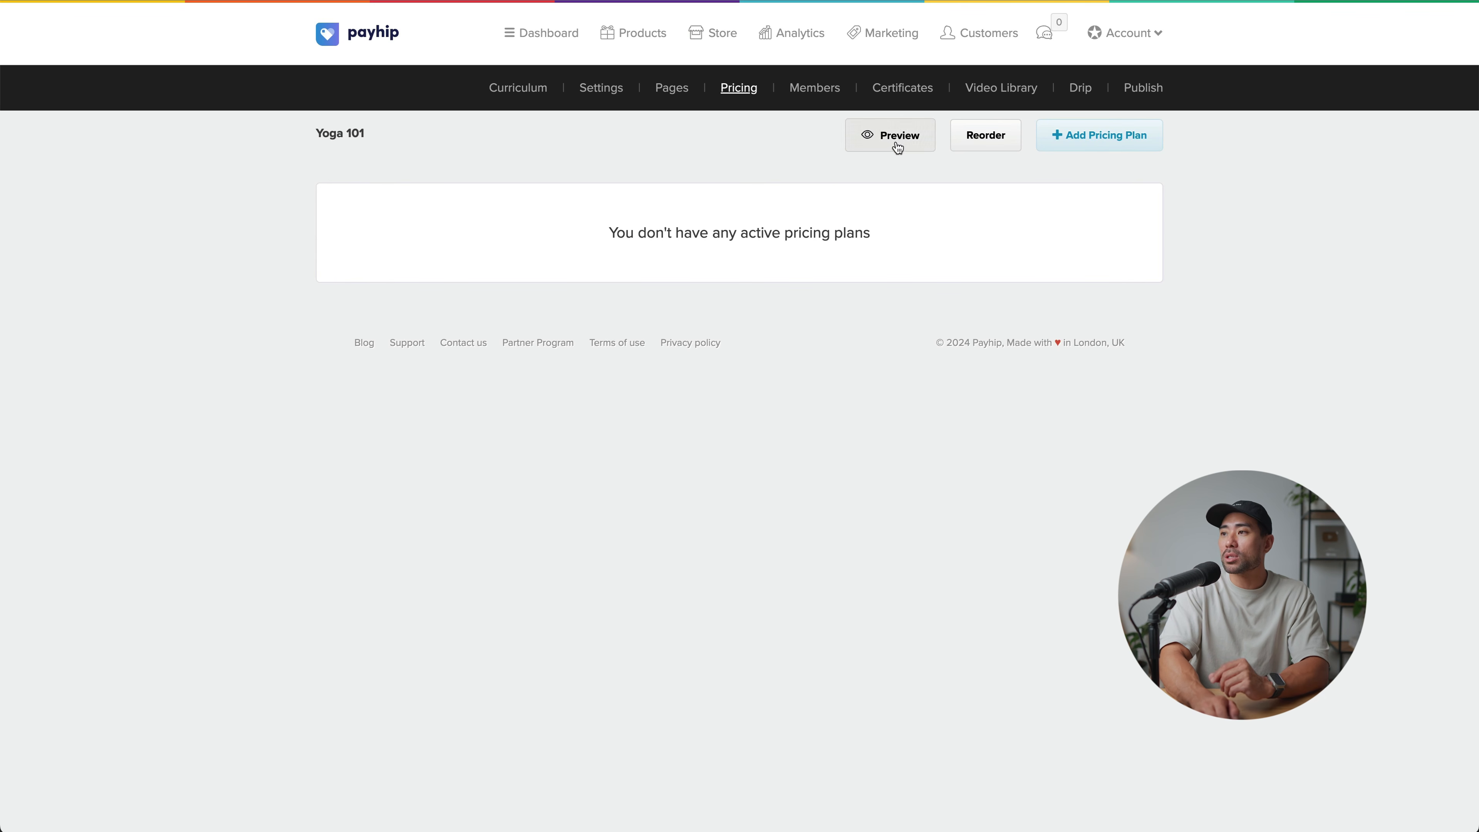
left_click(1100, 147)
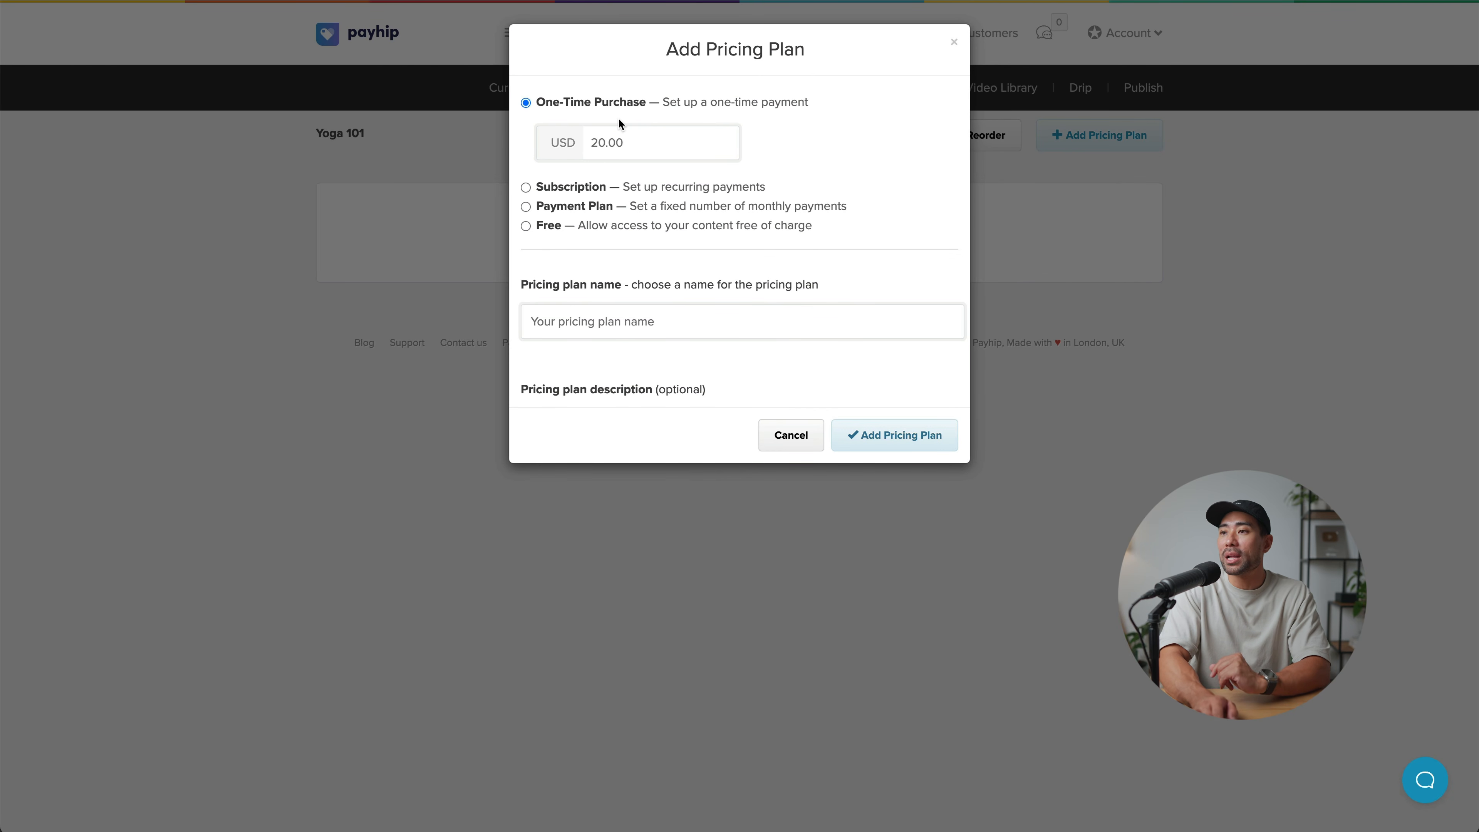
left_click(578, 188)
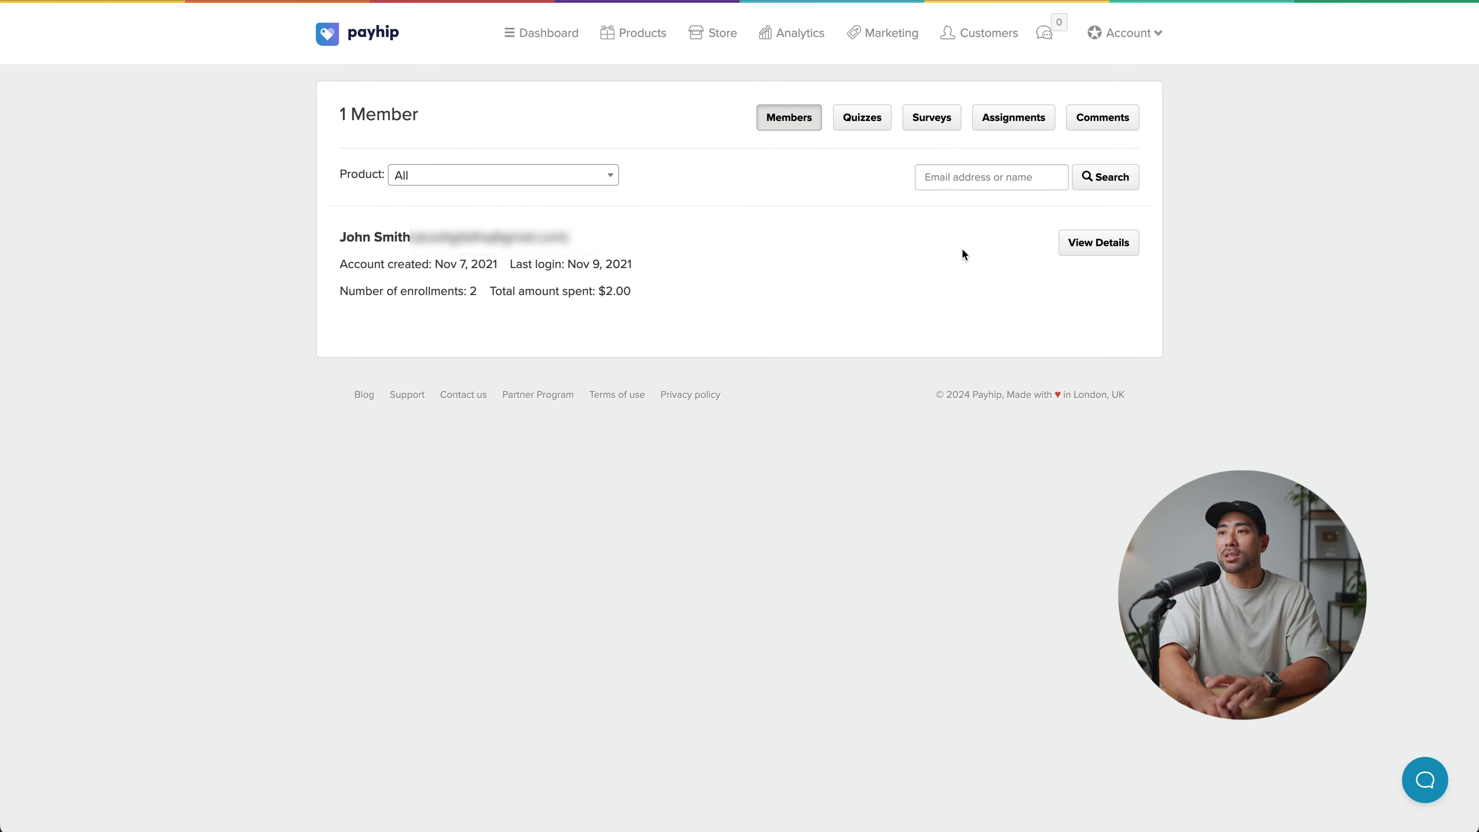
Step: Examine the member's enrollment and quiz details and the option to add a first course certificate
left_click(1083, 256)
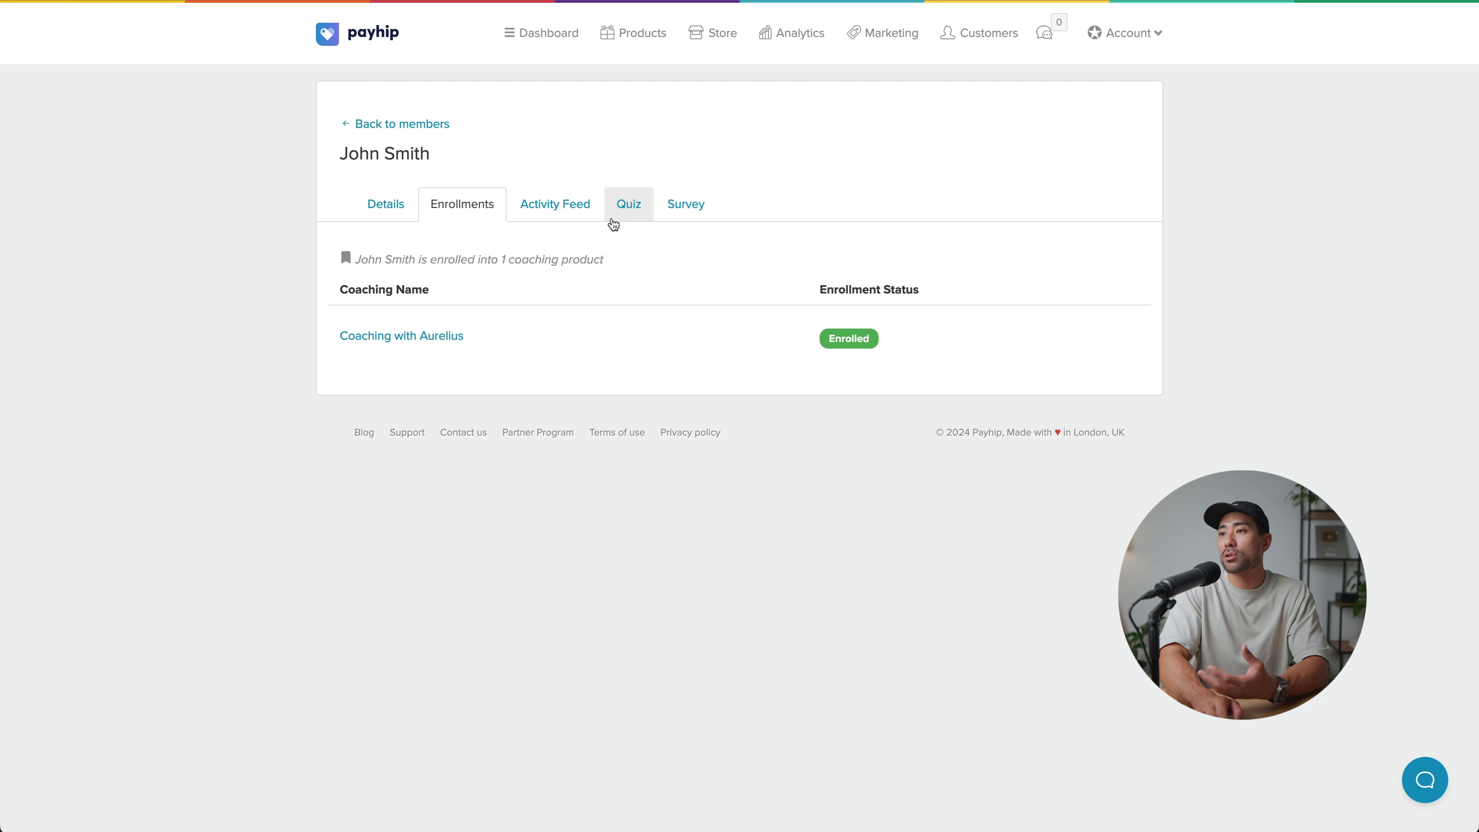
left_click(629, 219)
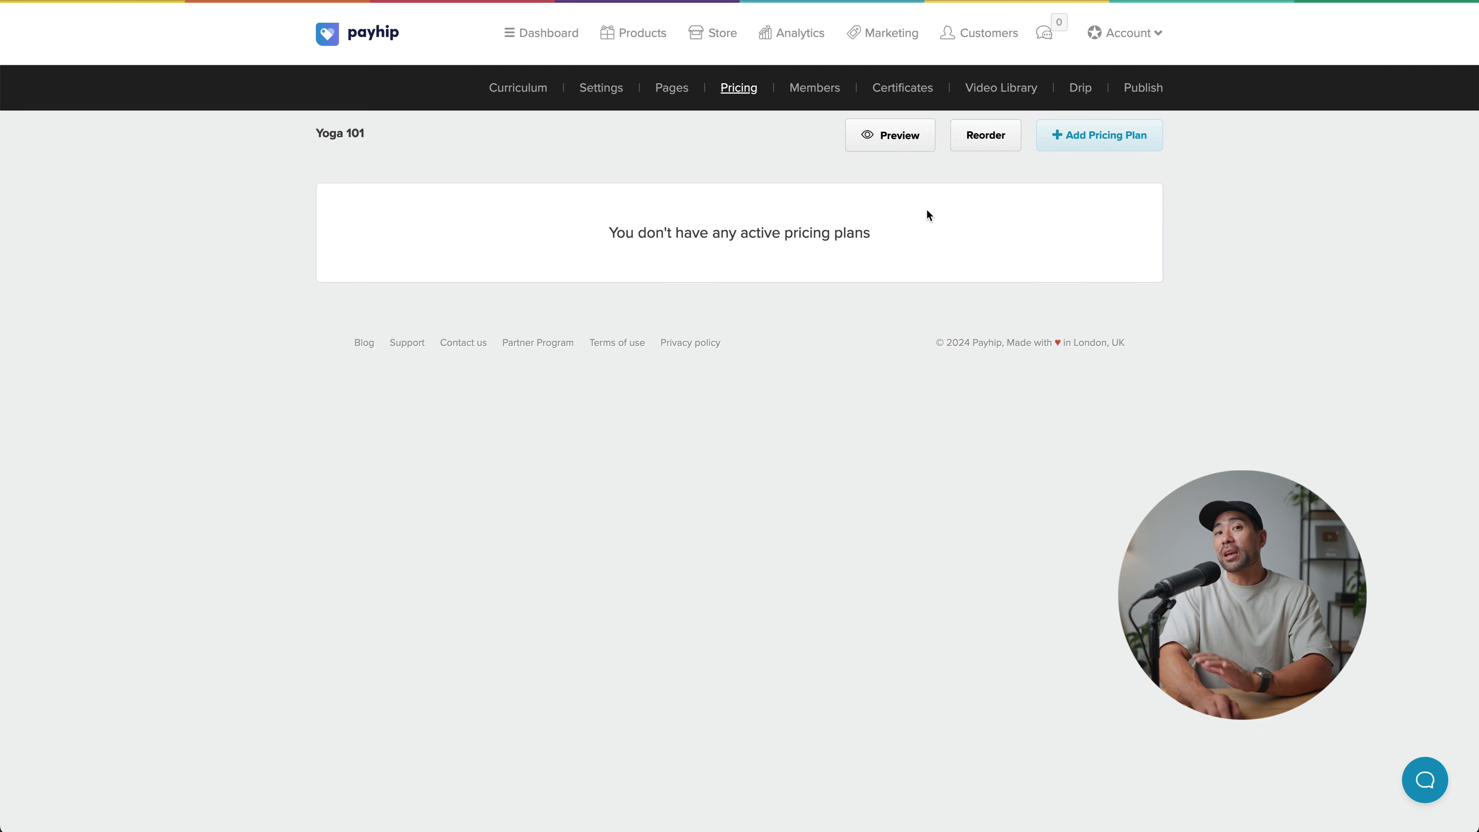
left_click(896, 88)
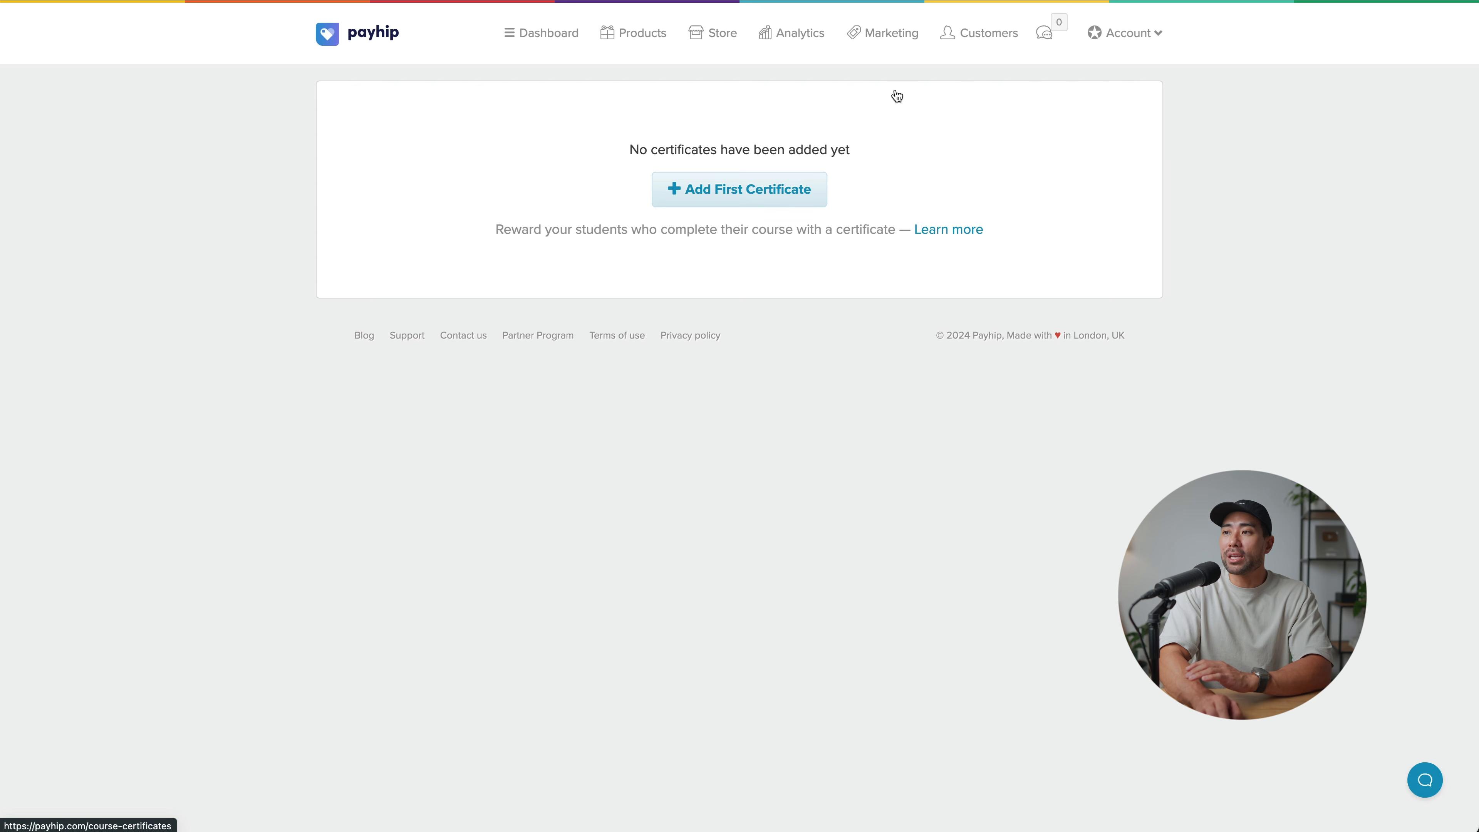
left_click(782, 185)
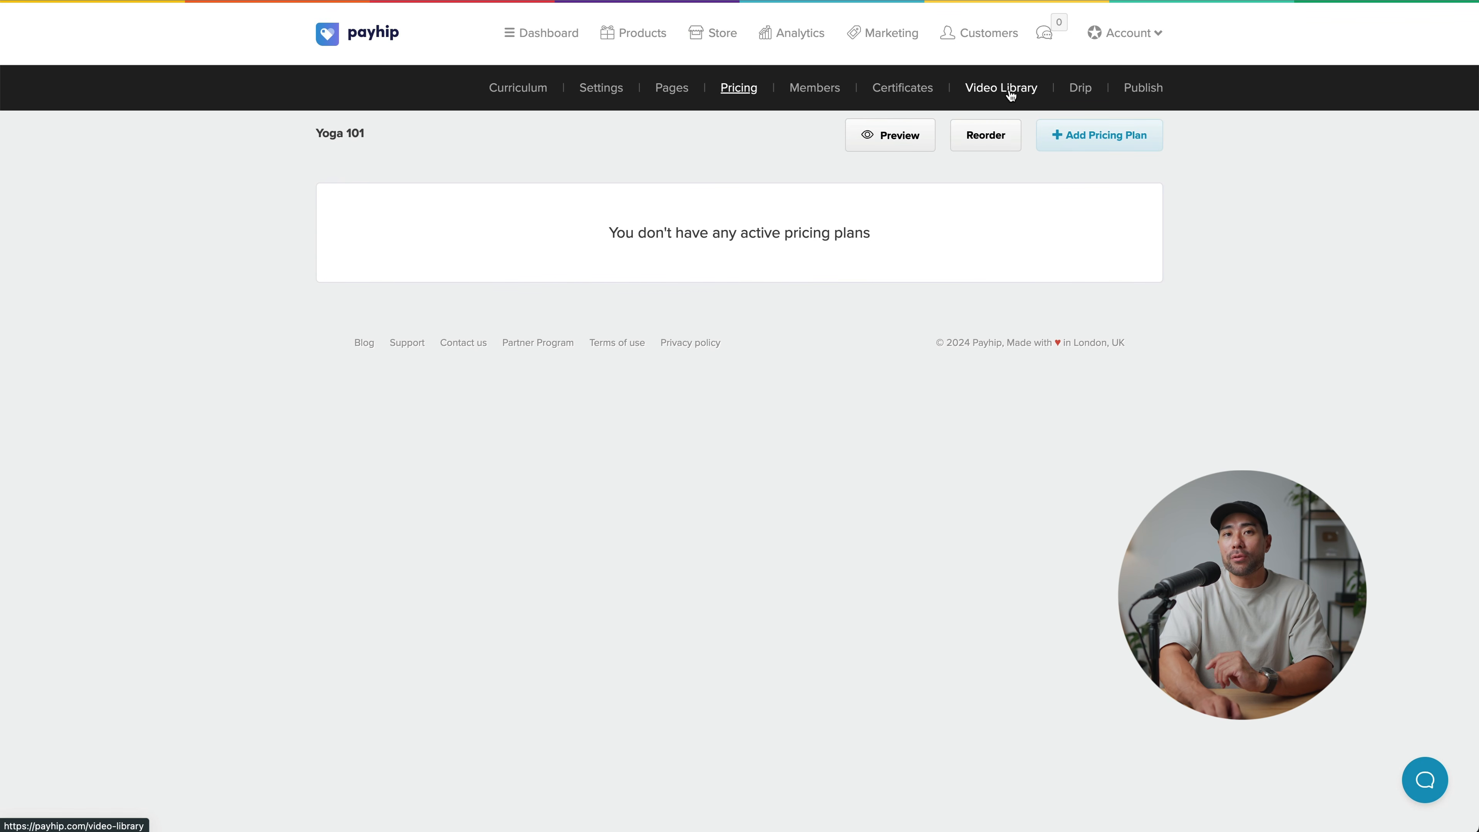
Step: Look at the course's video library and publishing options
left_click(1011, 96)
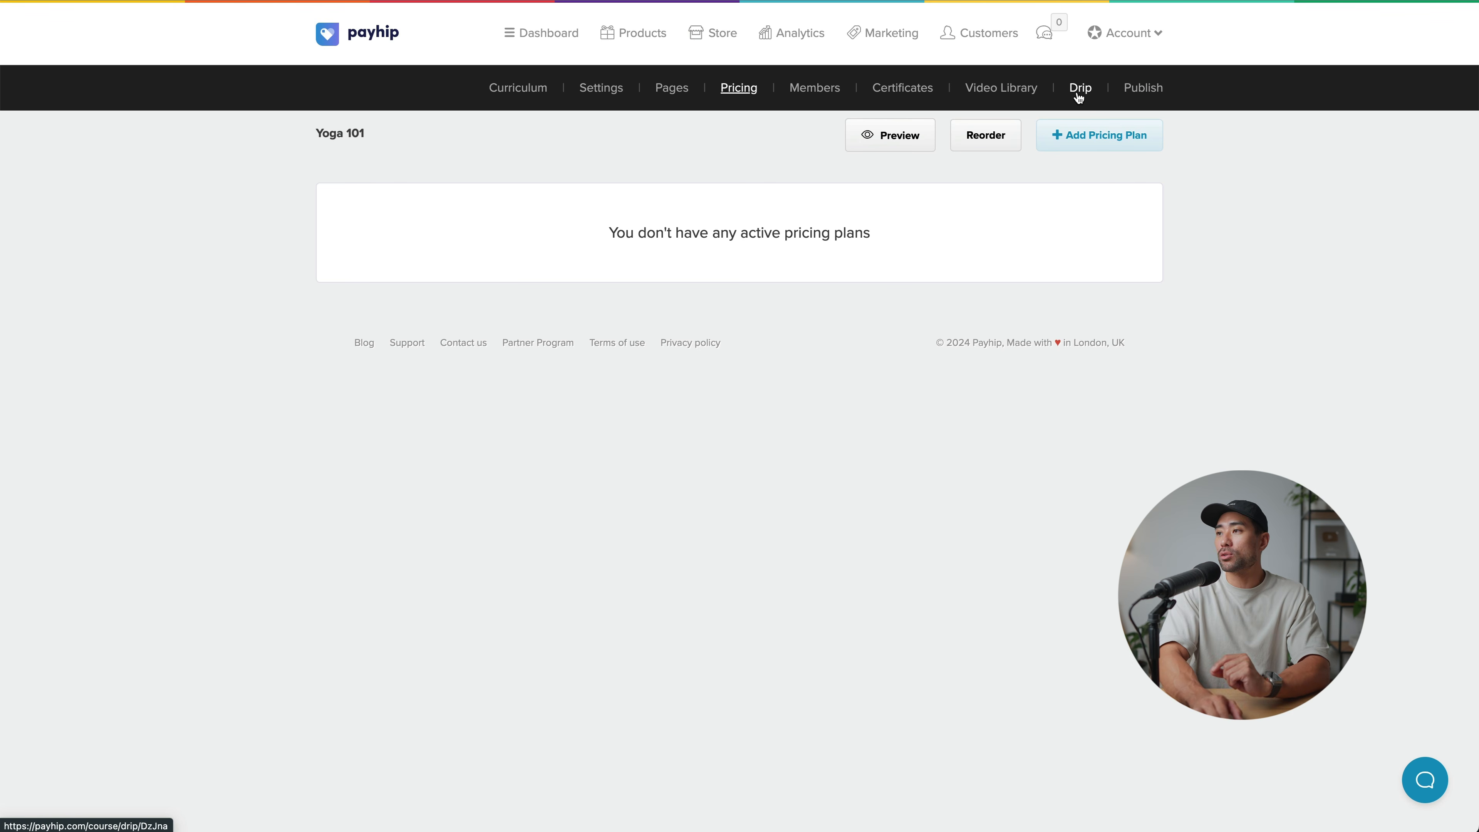
left_click(1144, 89)
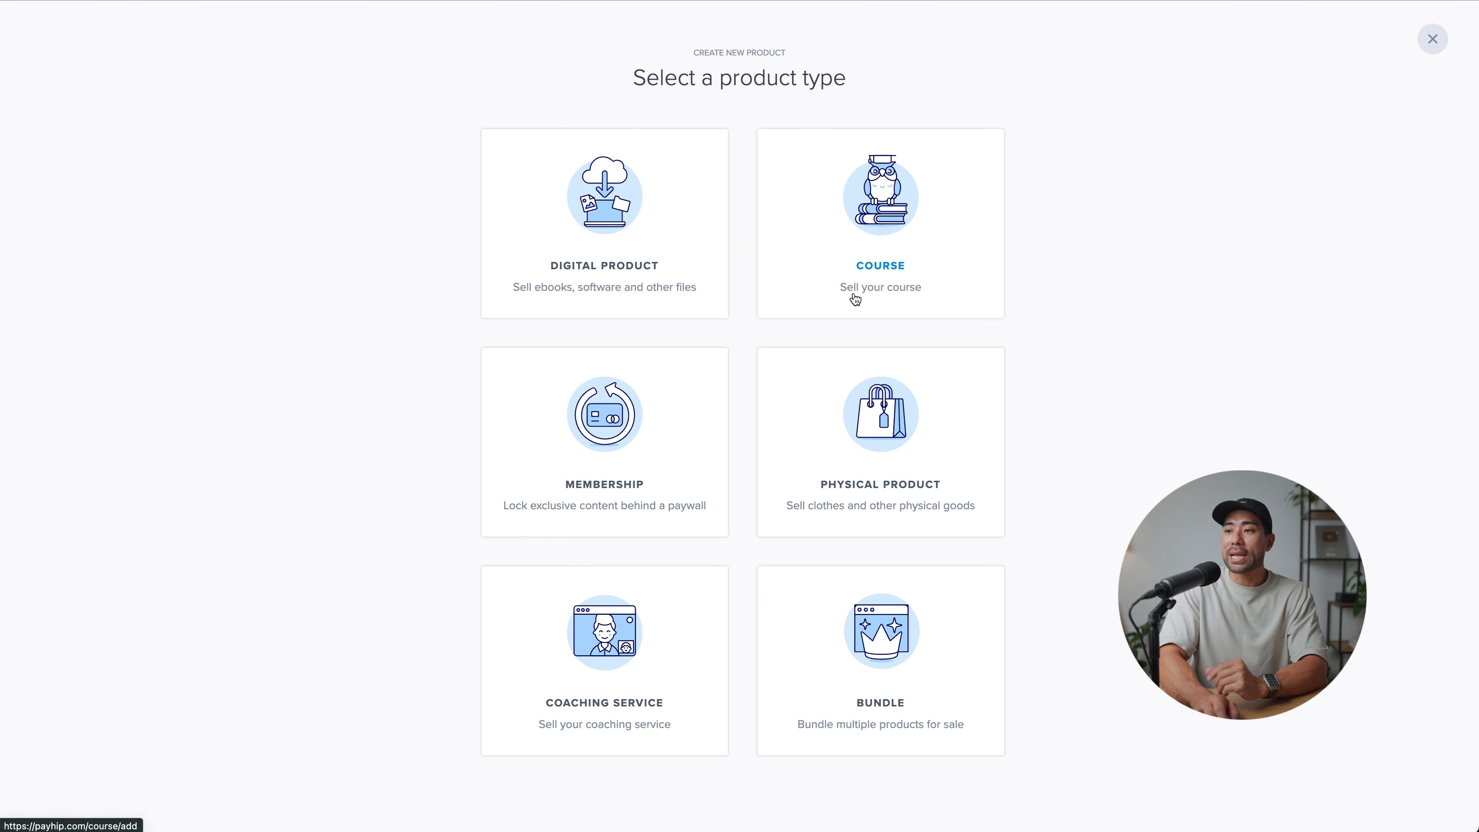
Step: Create a new membership product titled "Demo" and open its post management
left_click(599, 453)
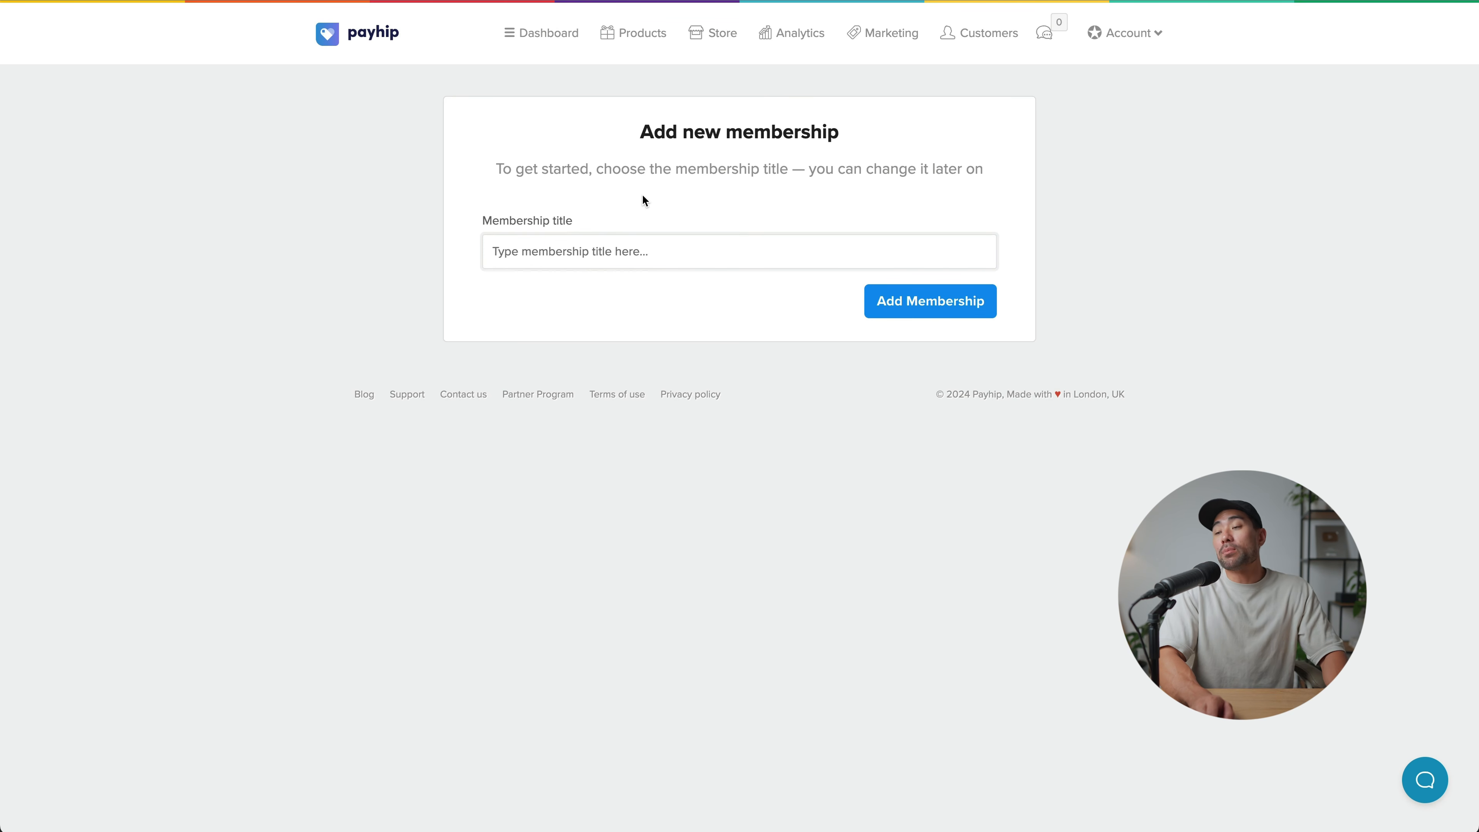
left_click(567, 251)
type("Demo")
left_click(958, 309)
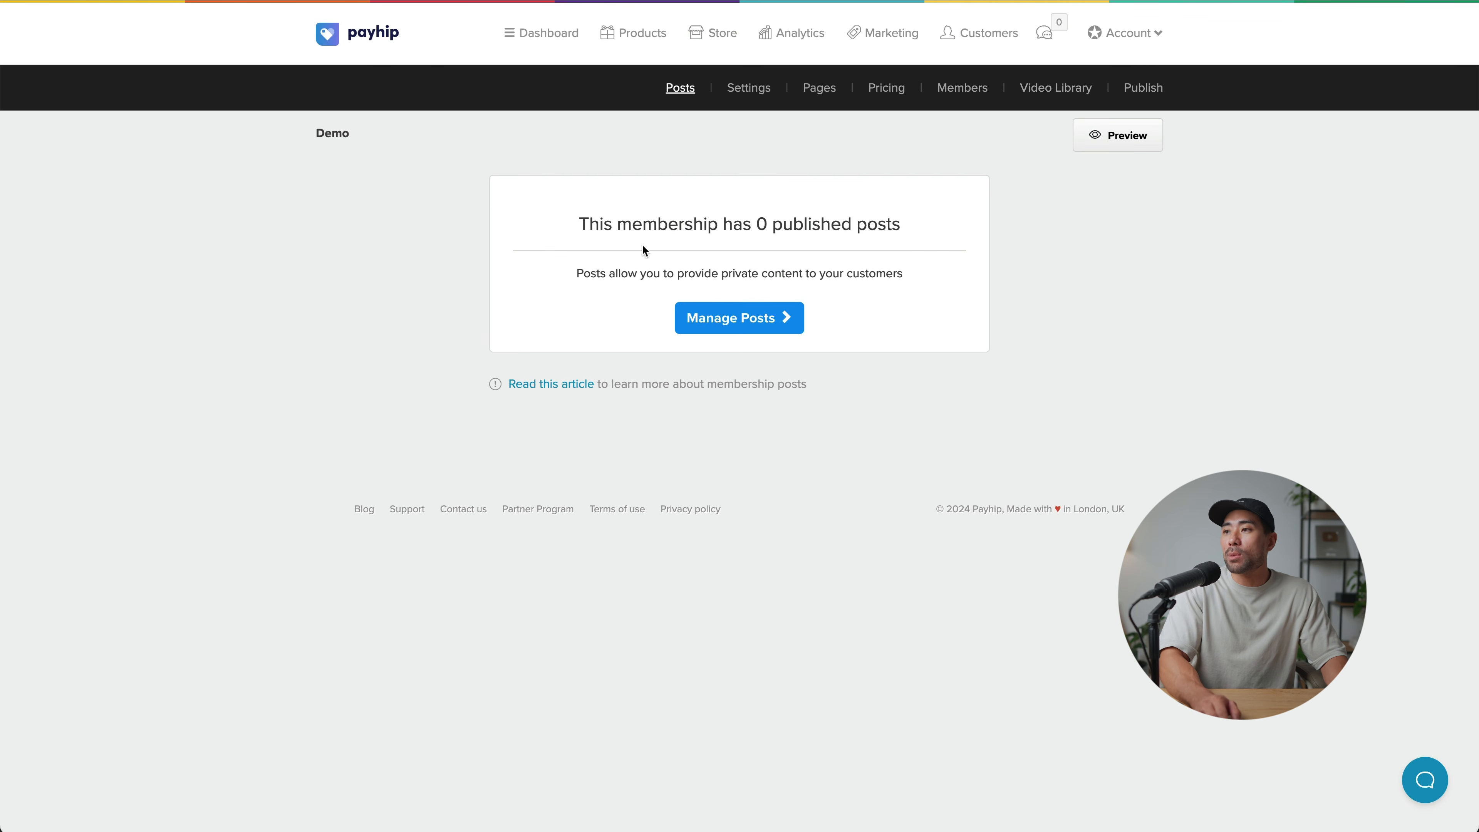
left_click(753, 324)
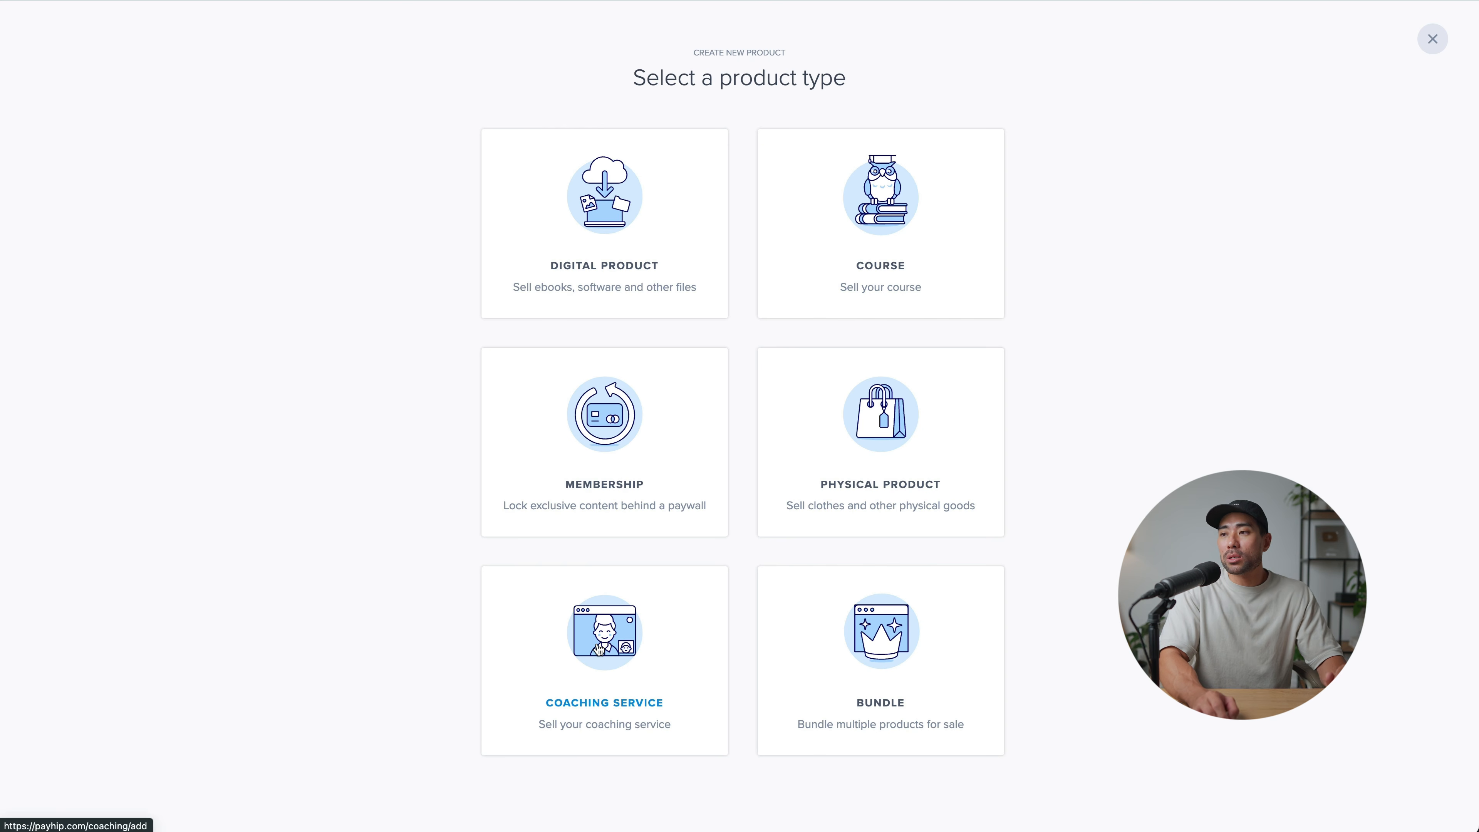
Step: Start a new coaching service product and name it "Coaching with" followed by the coach's first name
left_click(599, 649)
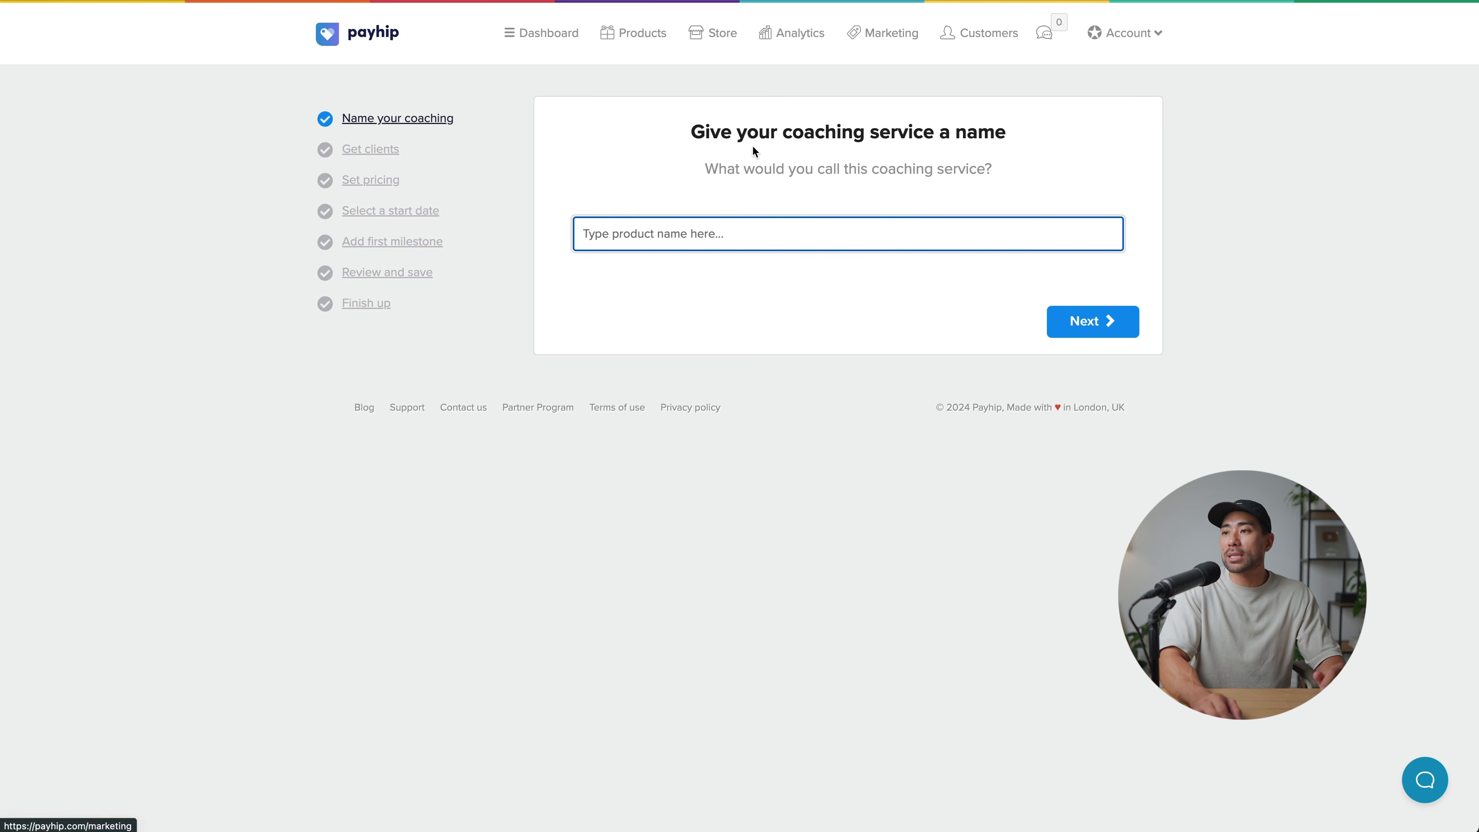
left_click(706, 231)
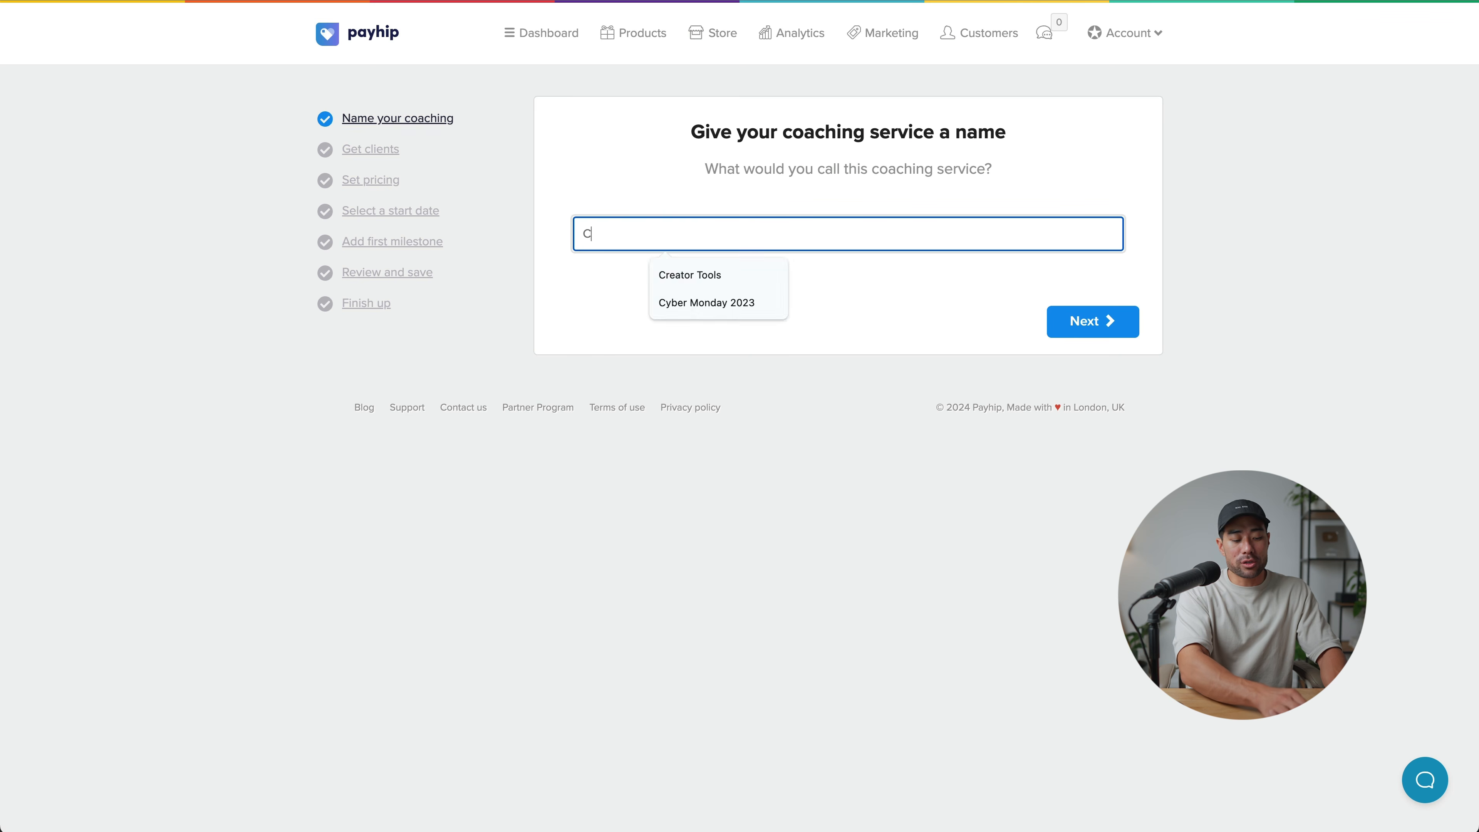
type("Coaching with Aurelius")
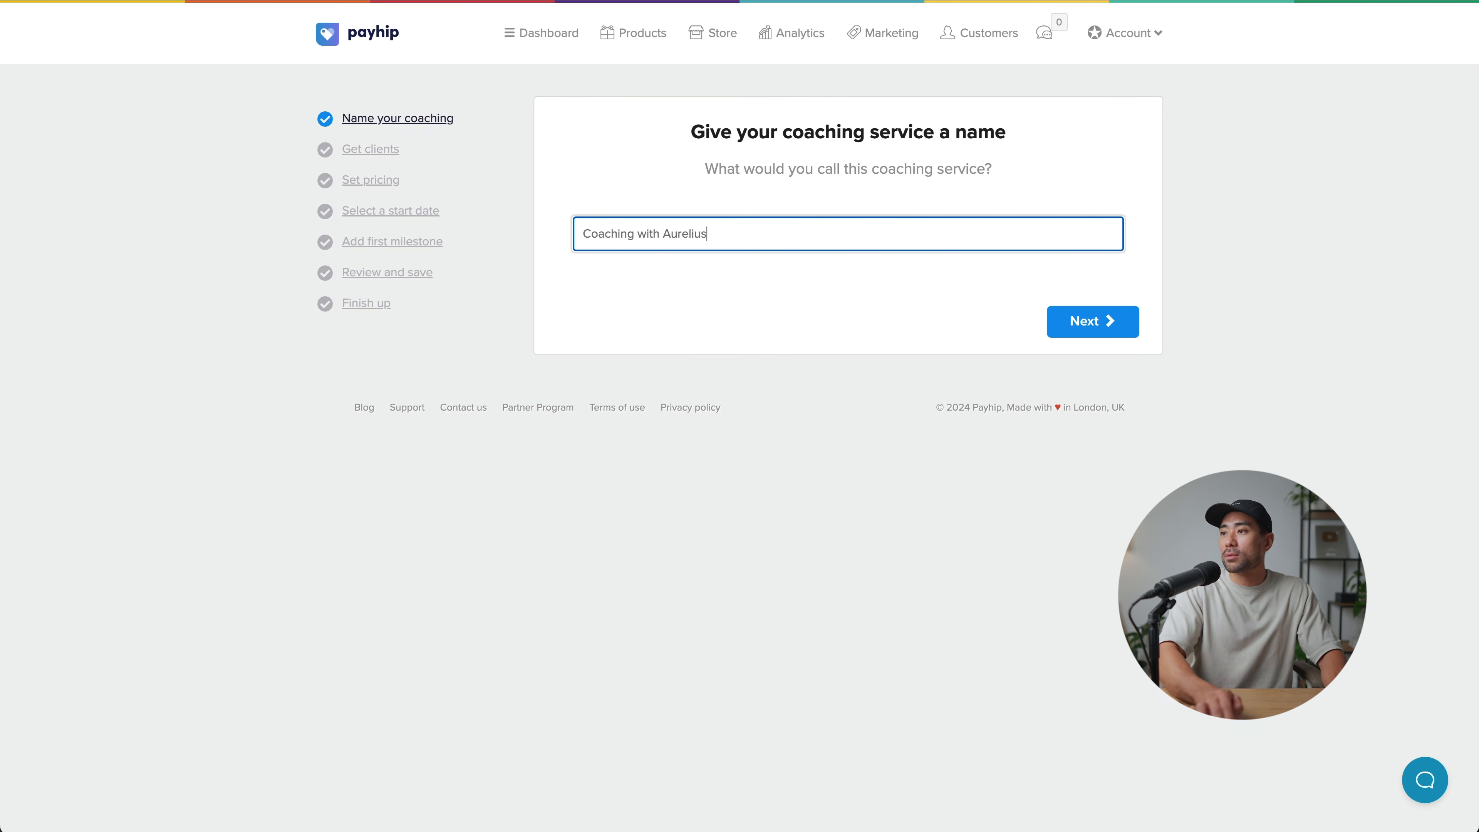
key("Return")
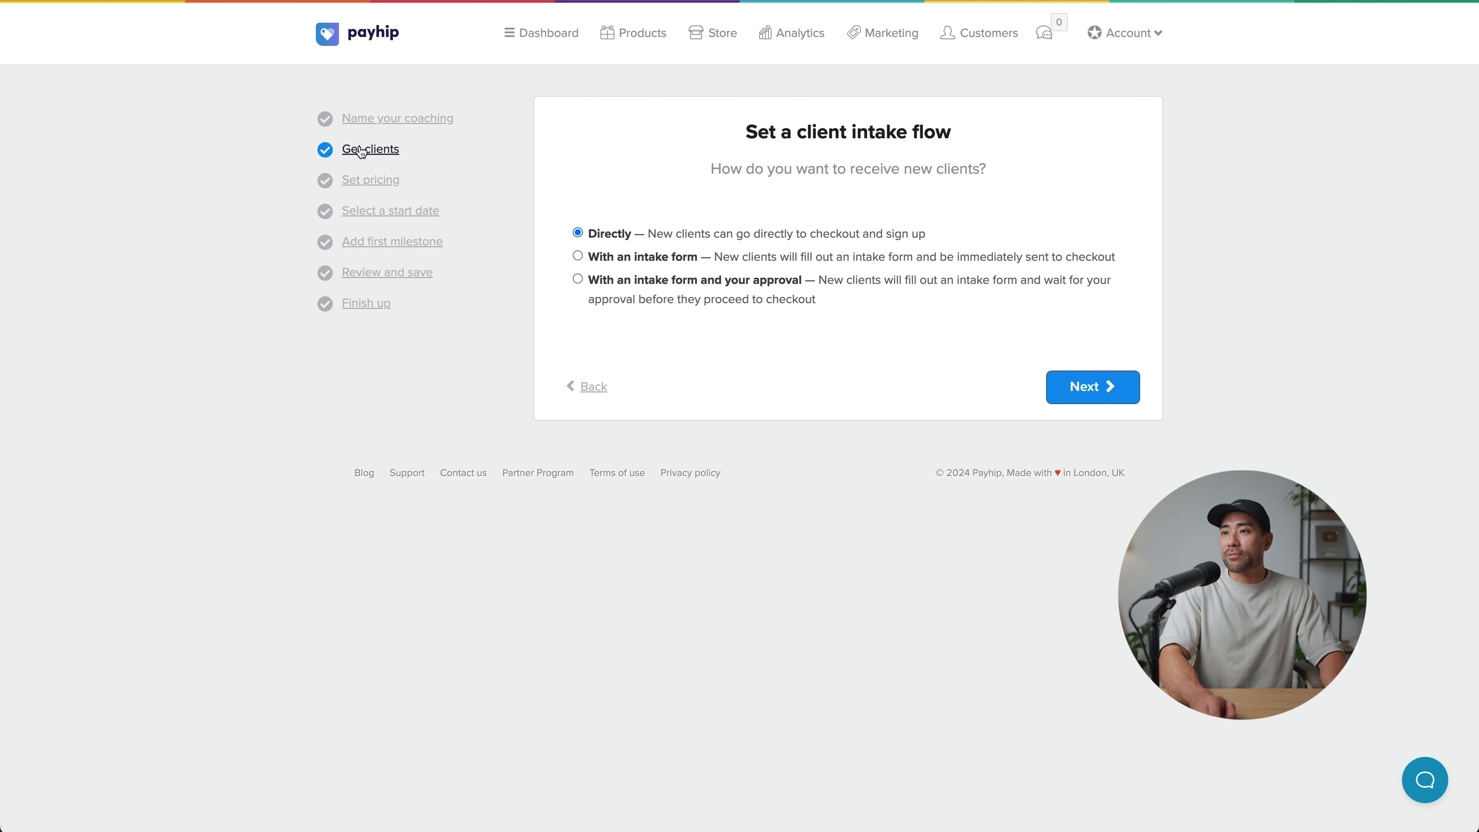
Step: Keep the Directly client intake flow, set the one-time purchase price to 200 USD, and show more plan options
left_click(1080, 391)
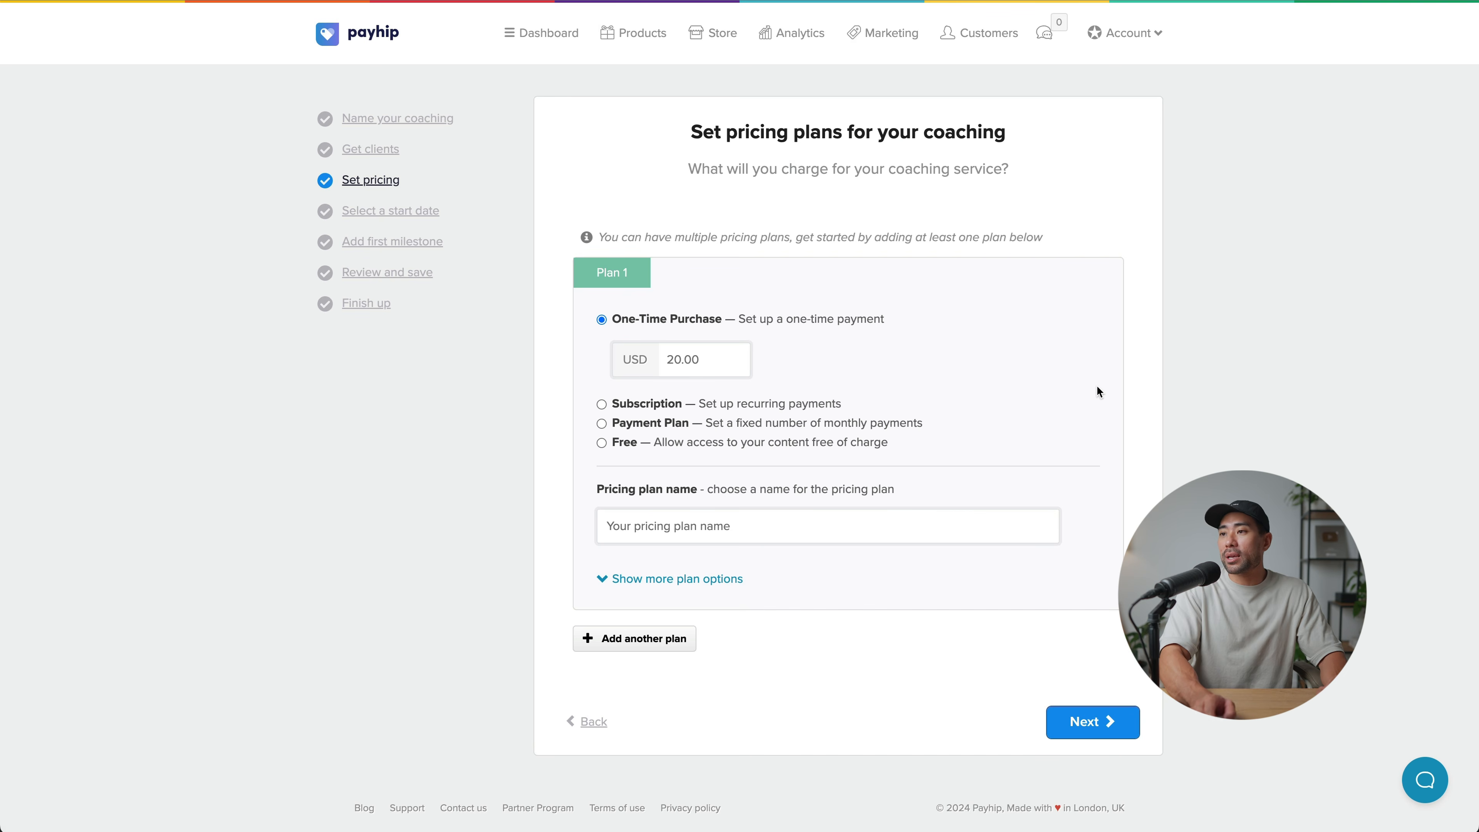
left_click(695, 361)
double_click(695, 361)
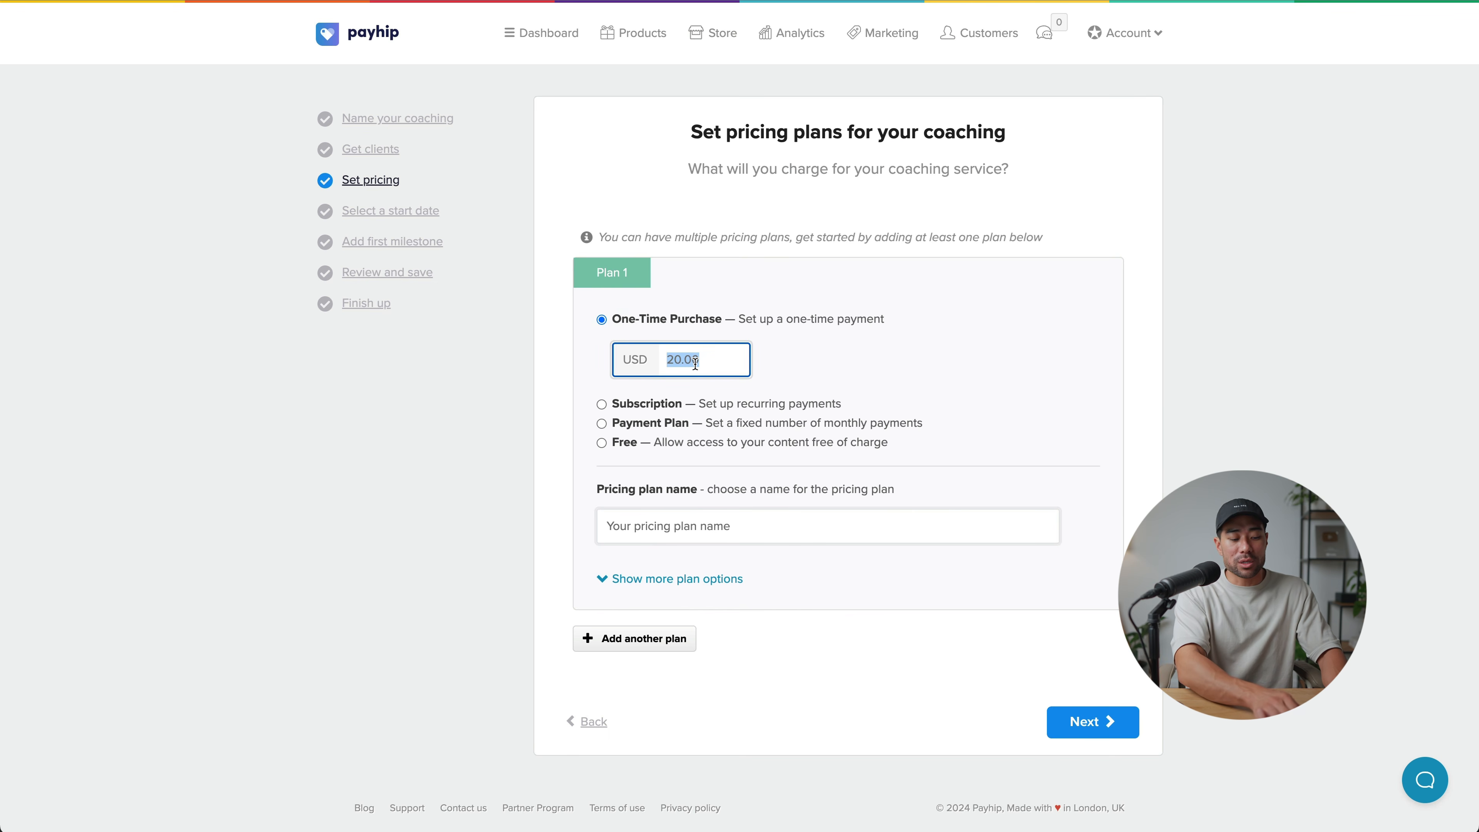
type("200")
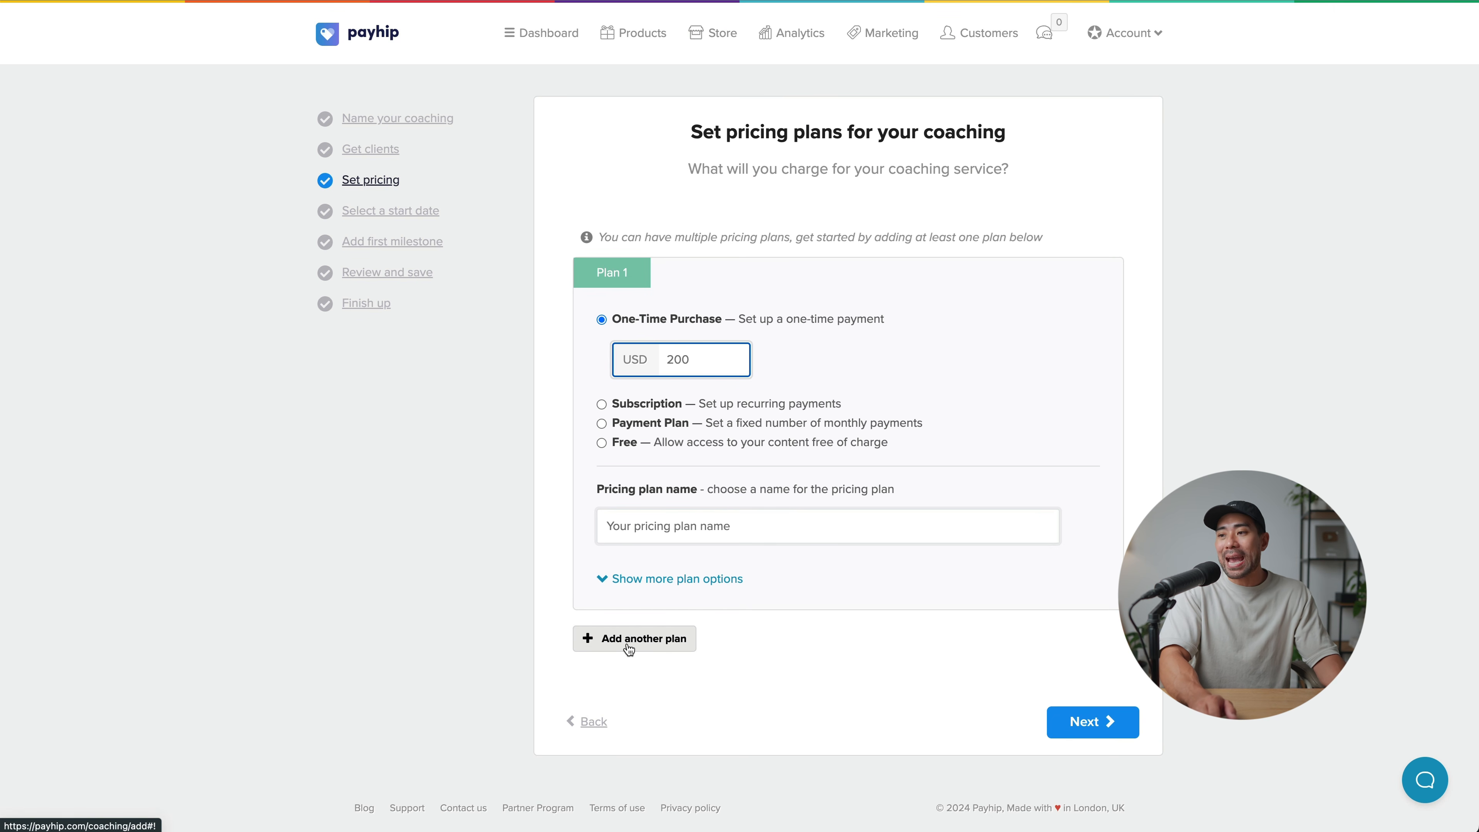
left_click(745, 596)
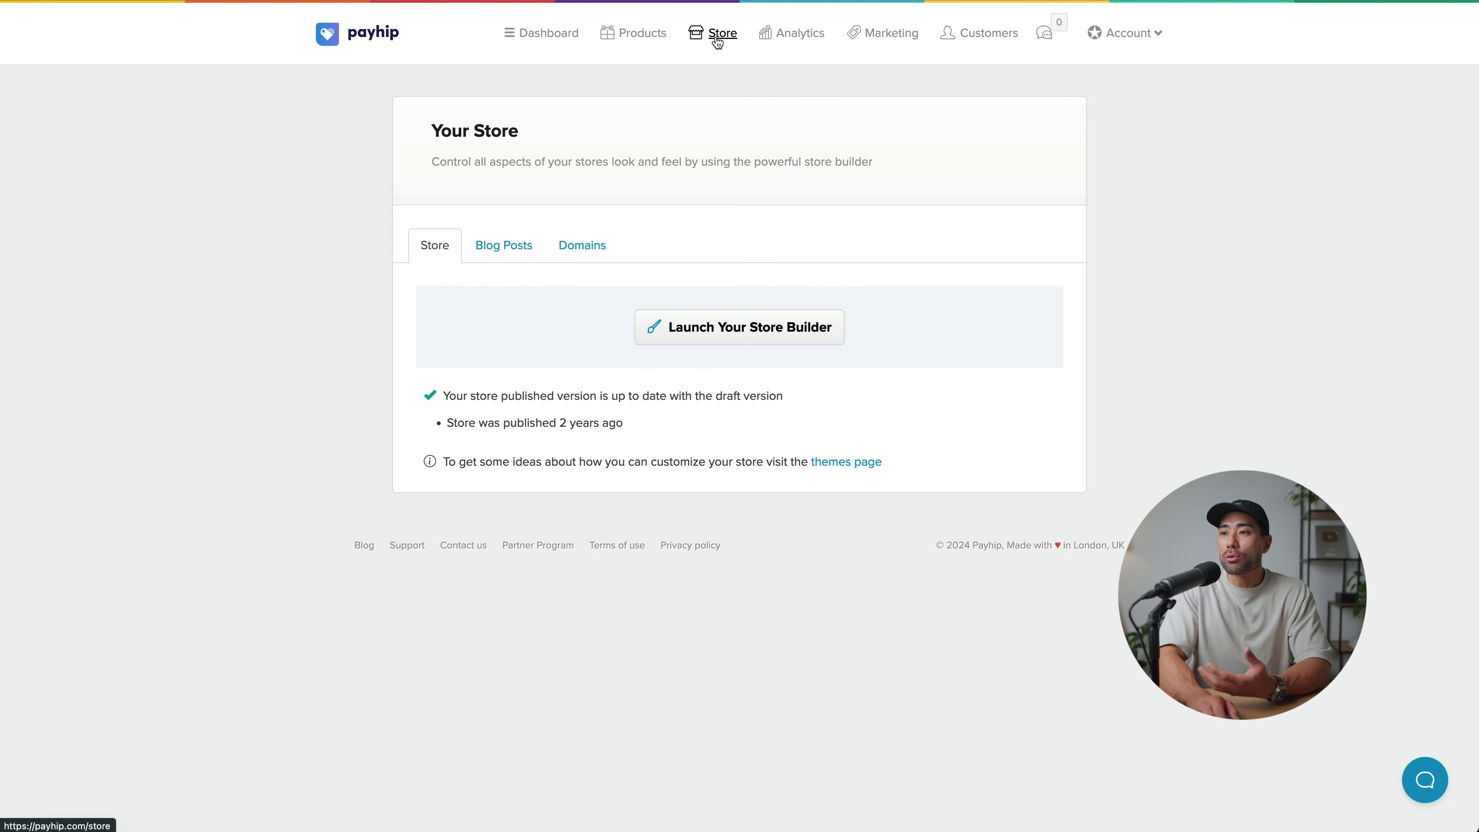
Step: Launch the store builder and review the header section's store logo and navigation link options
left_click(705, 341)
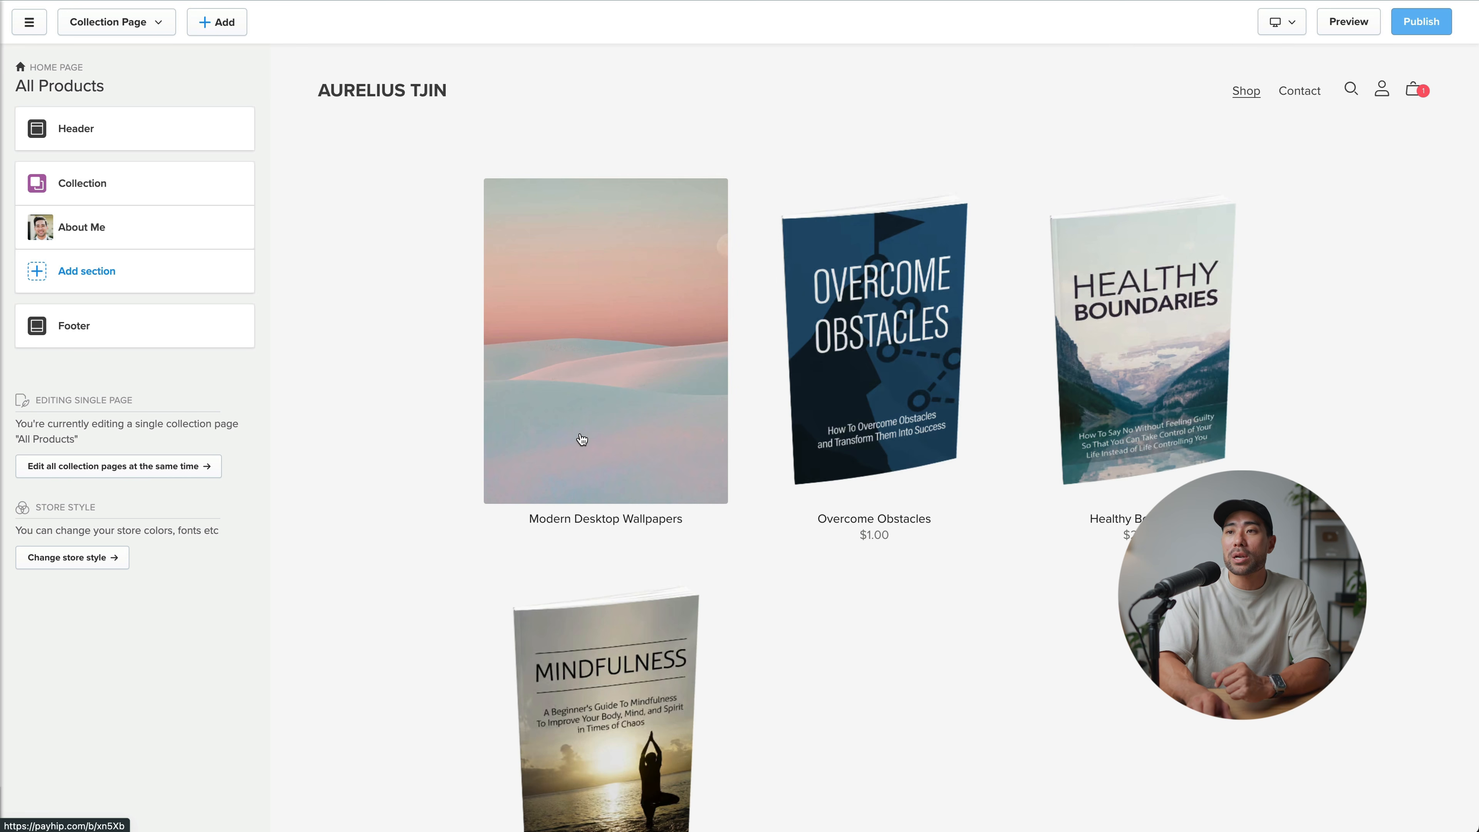
left_click(83, 139)
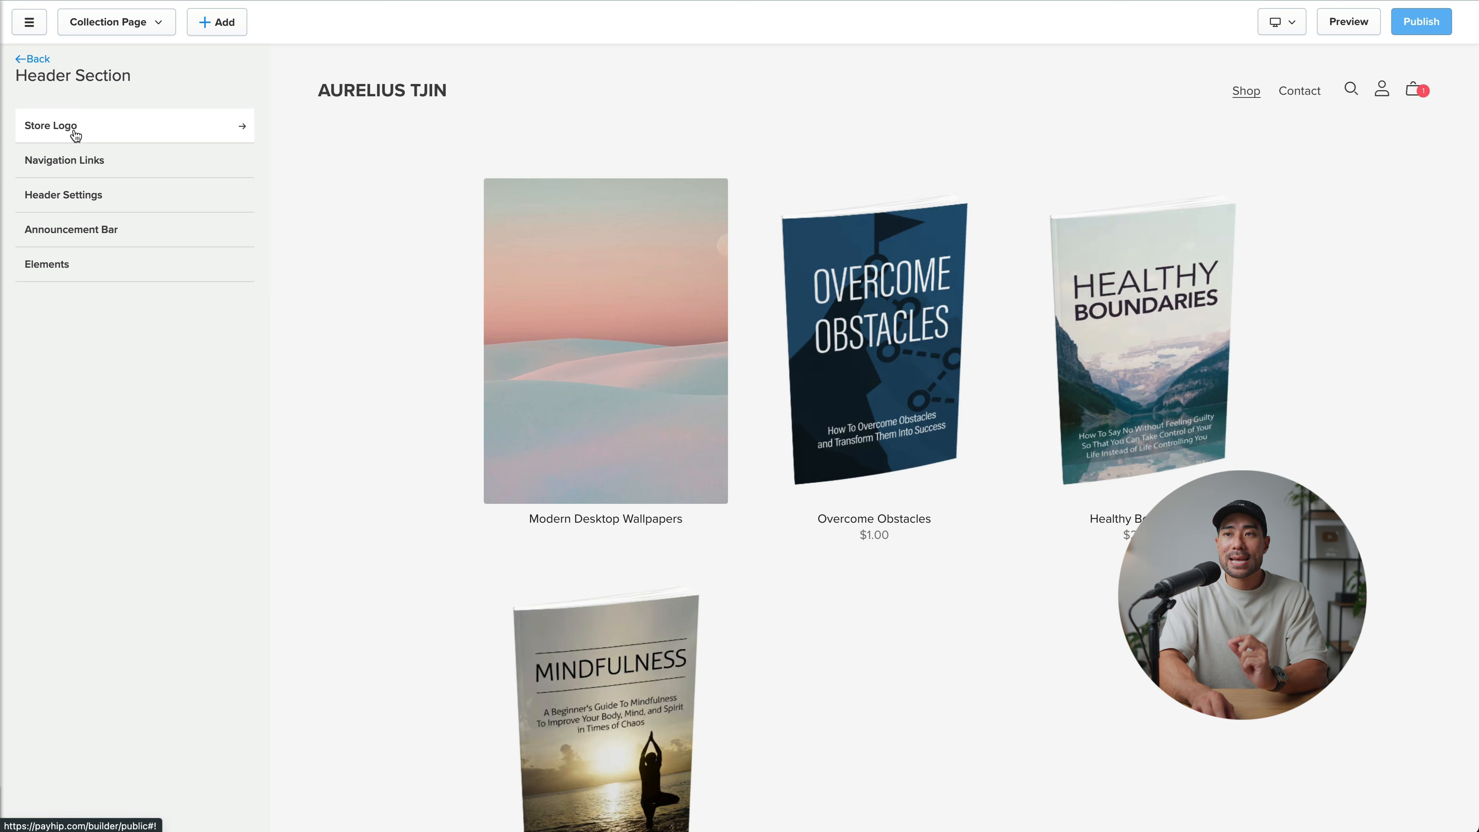
left_click(75, 134)
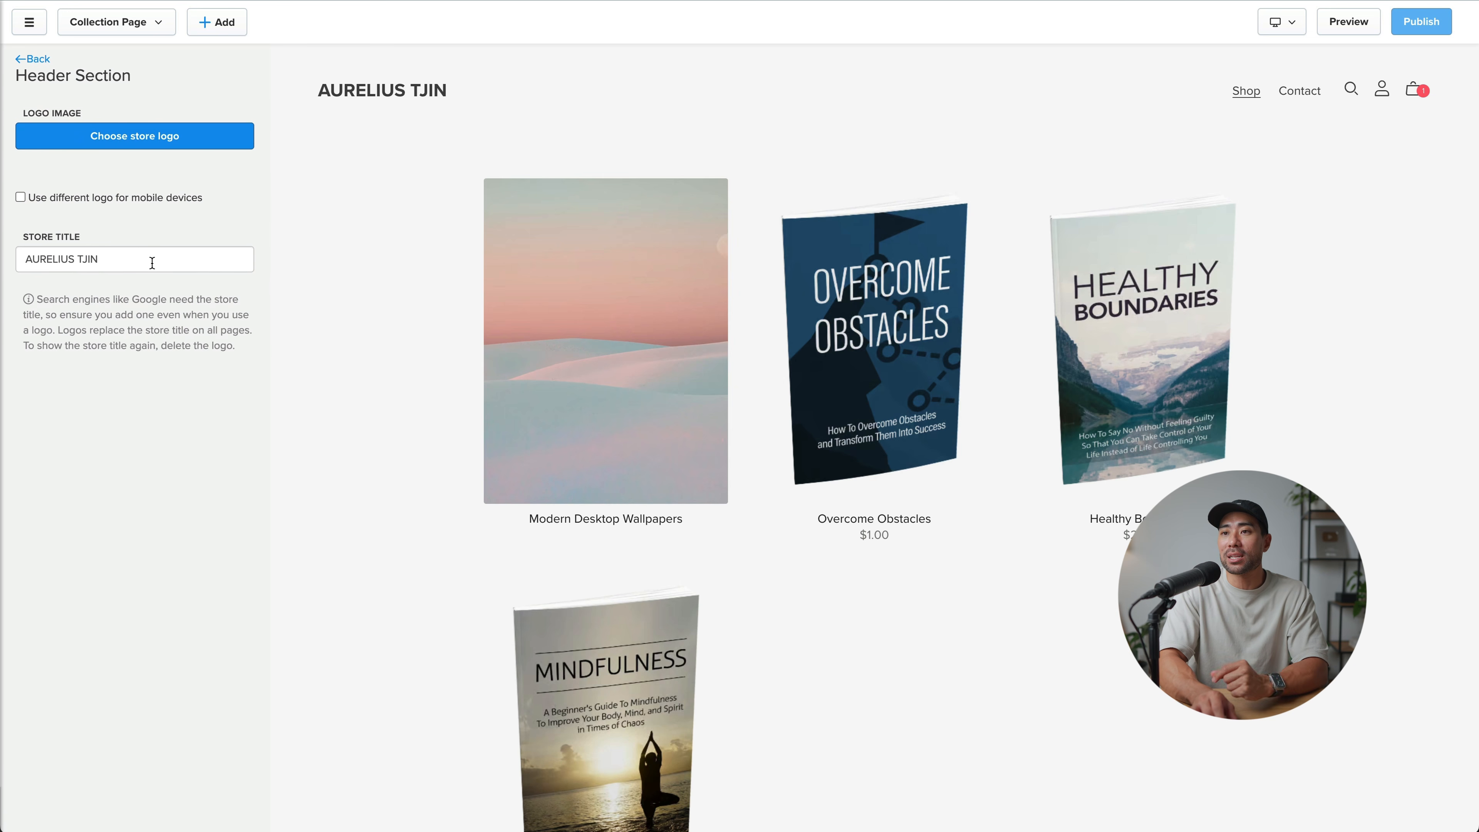
left_click(103, 171)
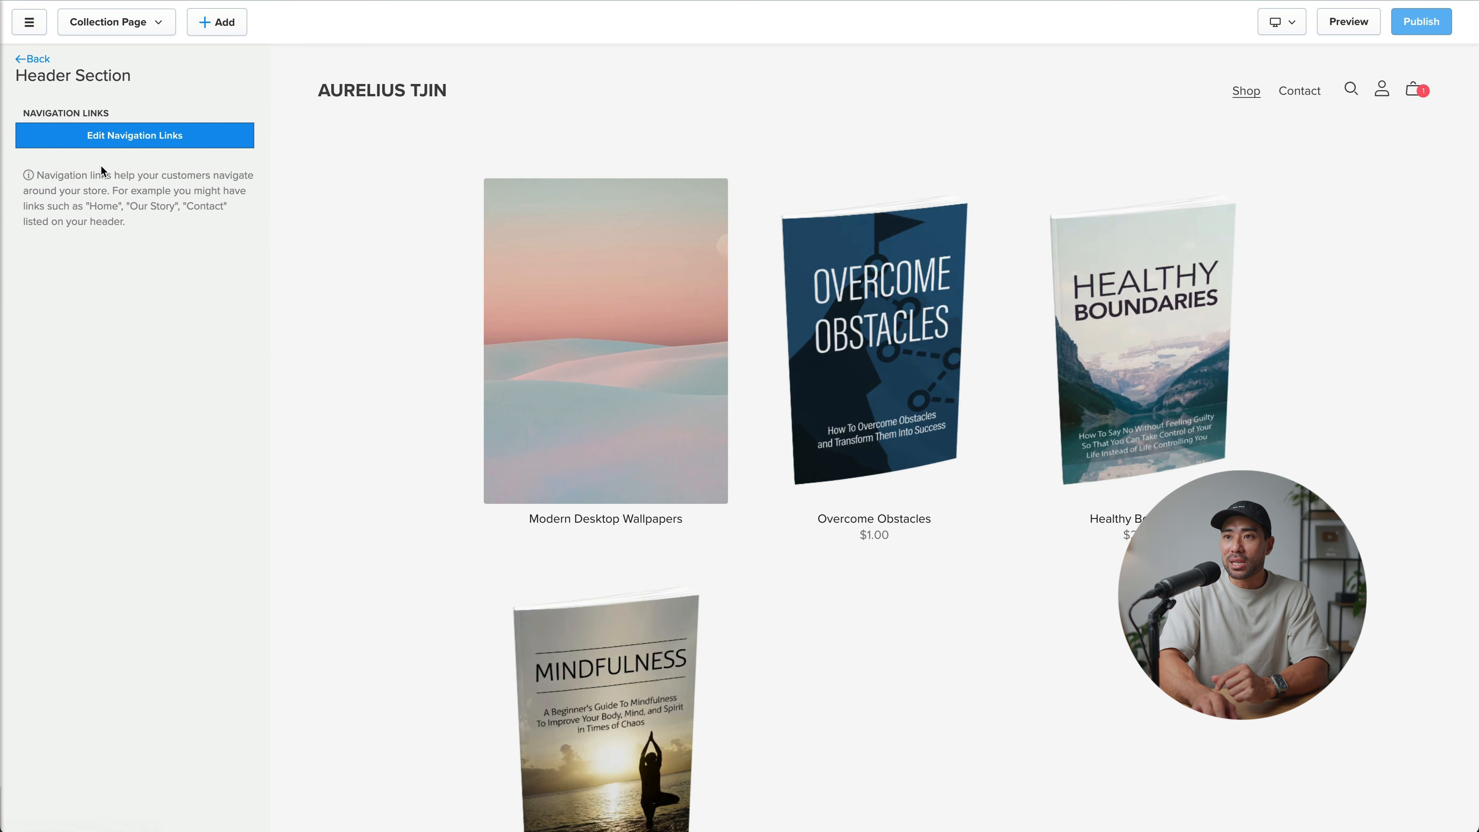
left_click(165, 146)
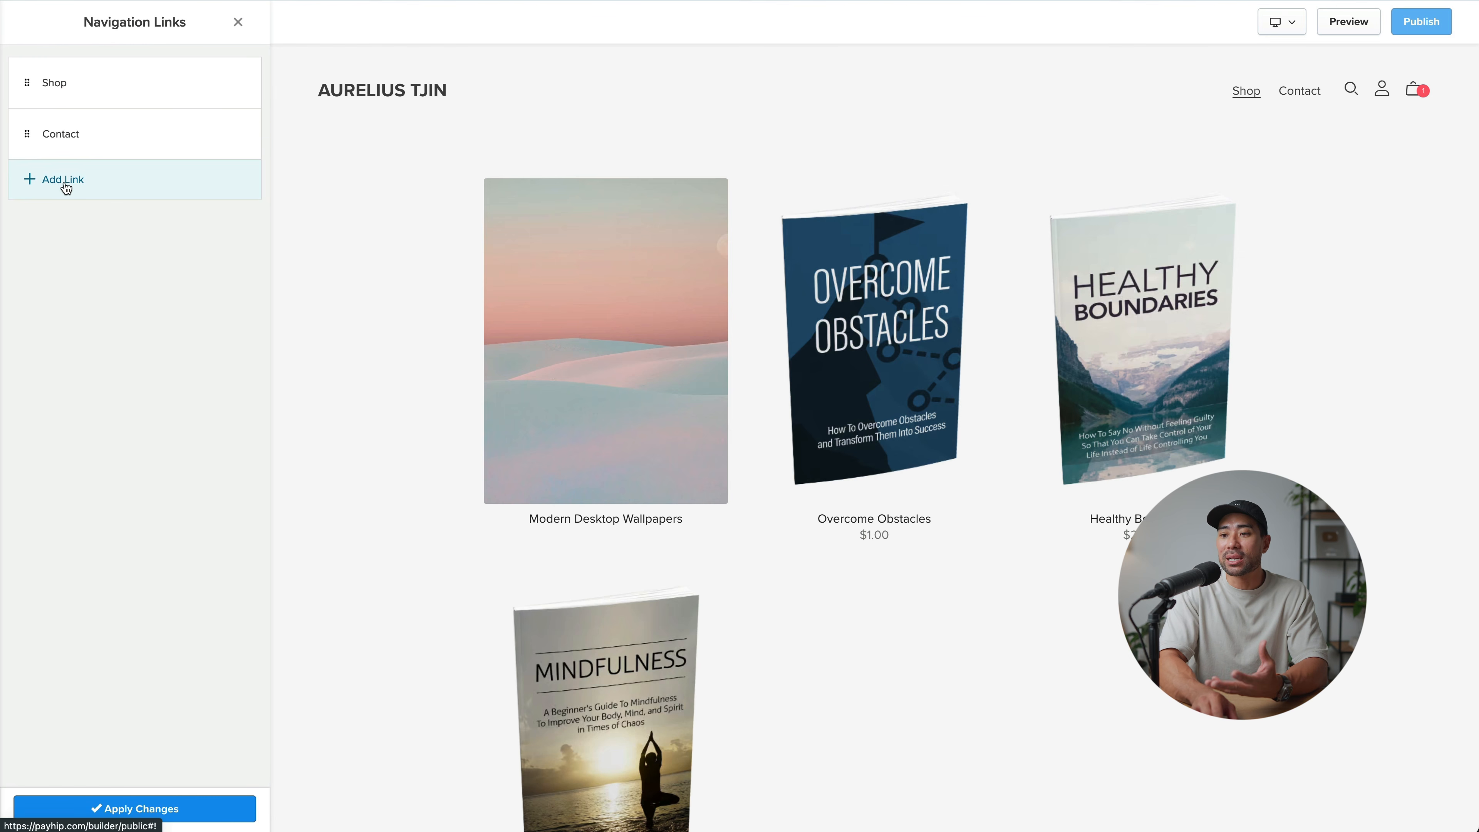
left_click(238, 22)
Step: Review the header's layout and advanced settings, and try the announcement bar option
left_click(70, 192)
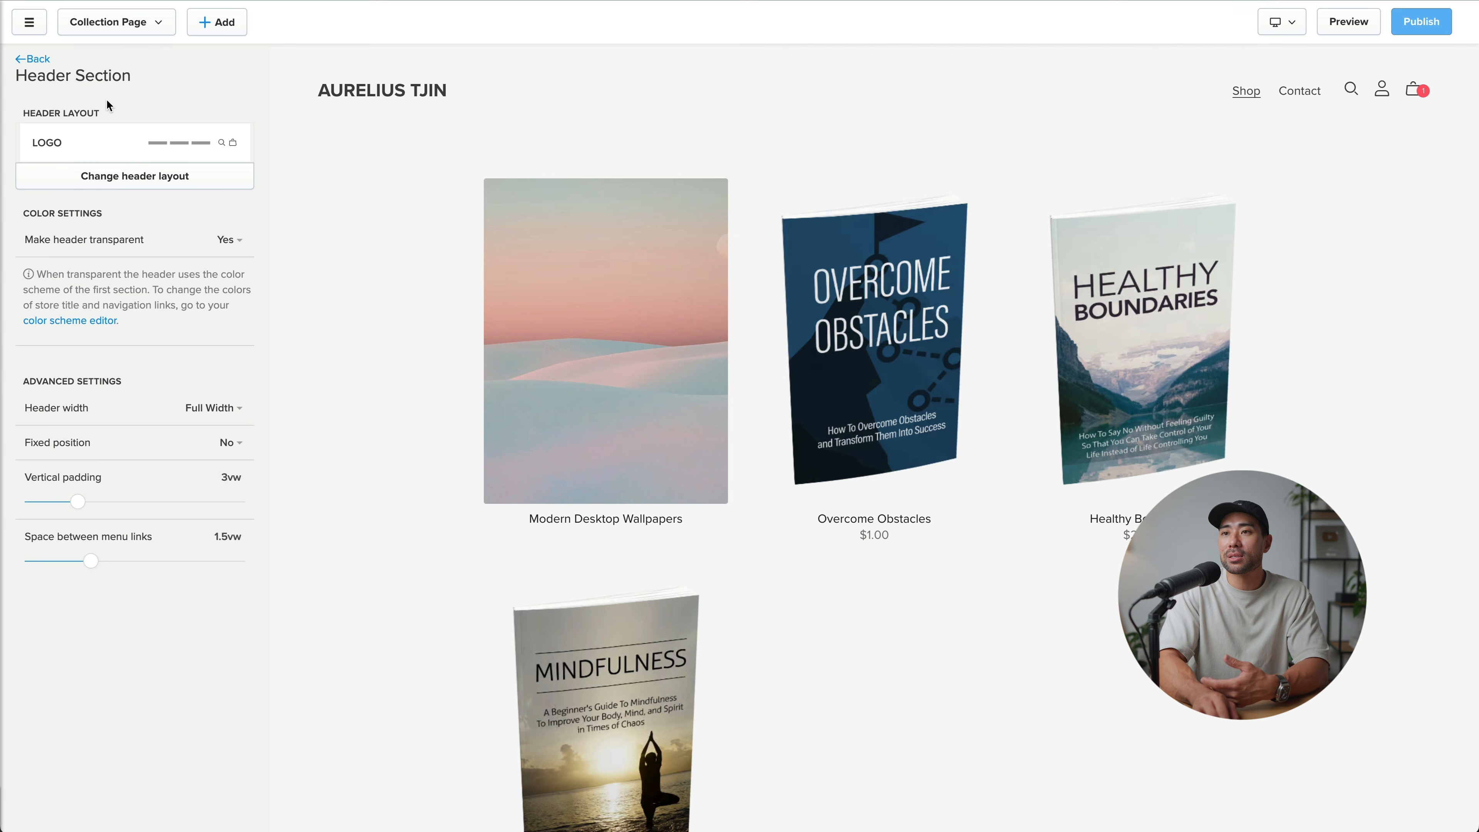
left_click(109, 240)
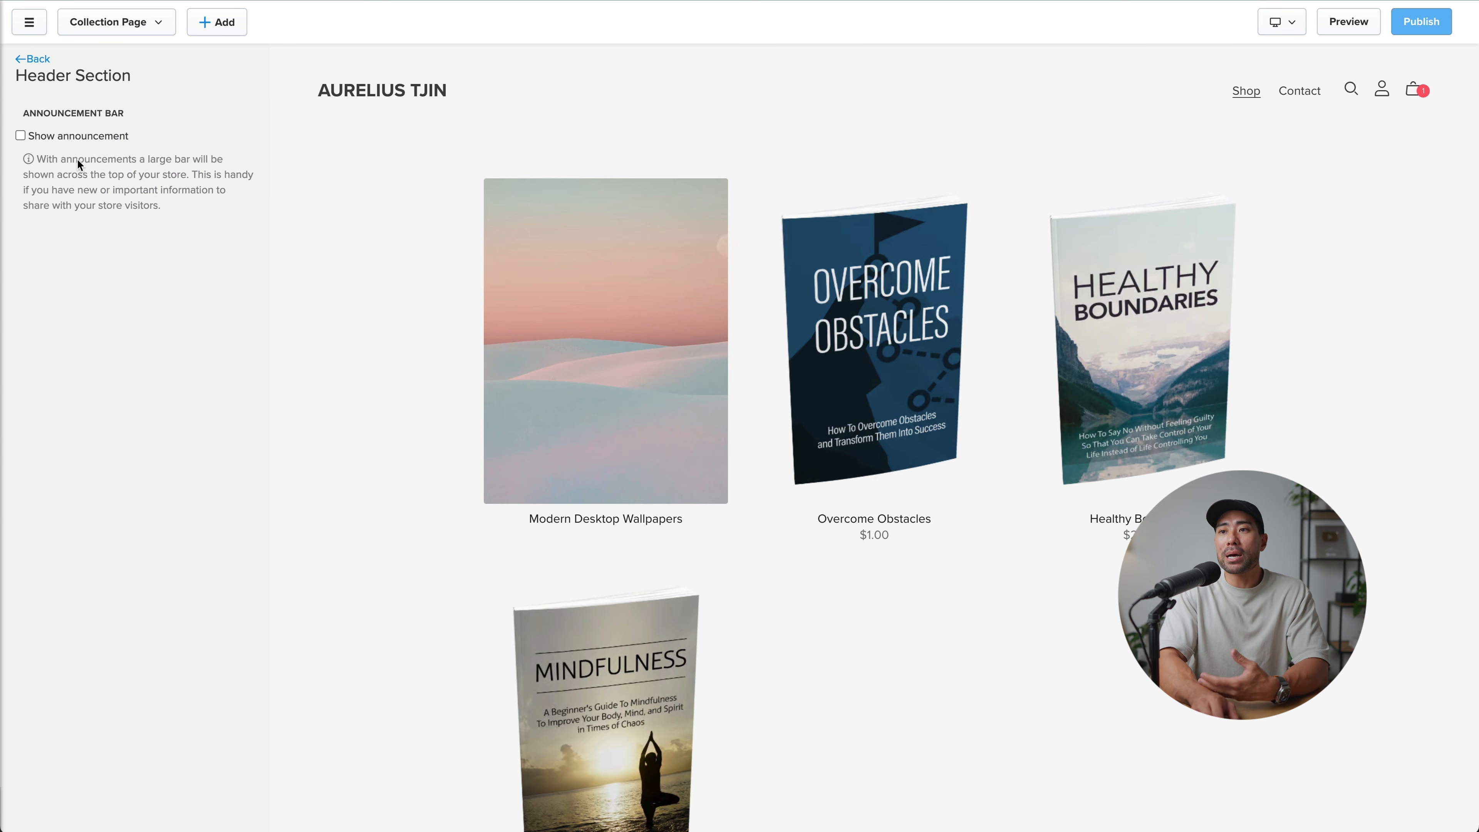
left_click(21, 136)
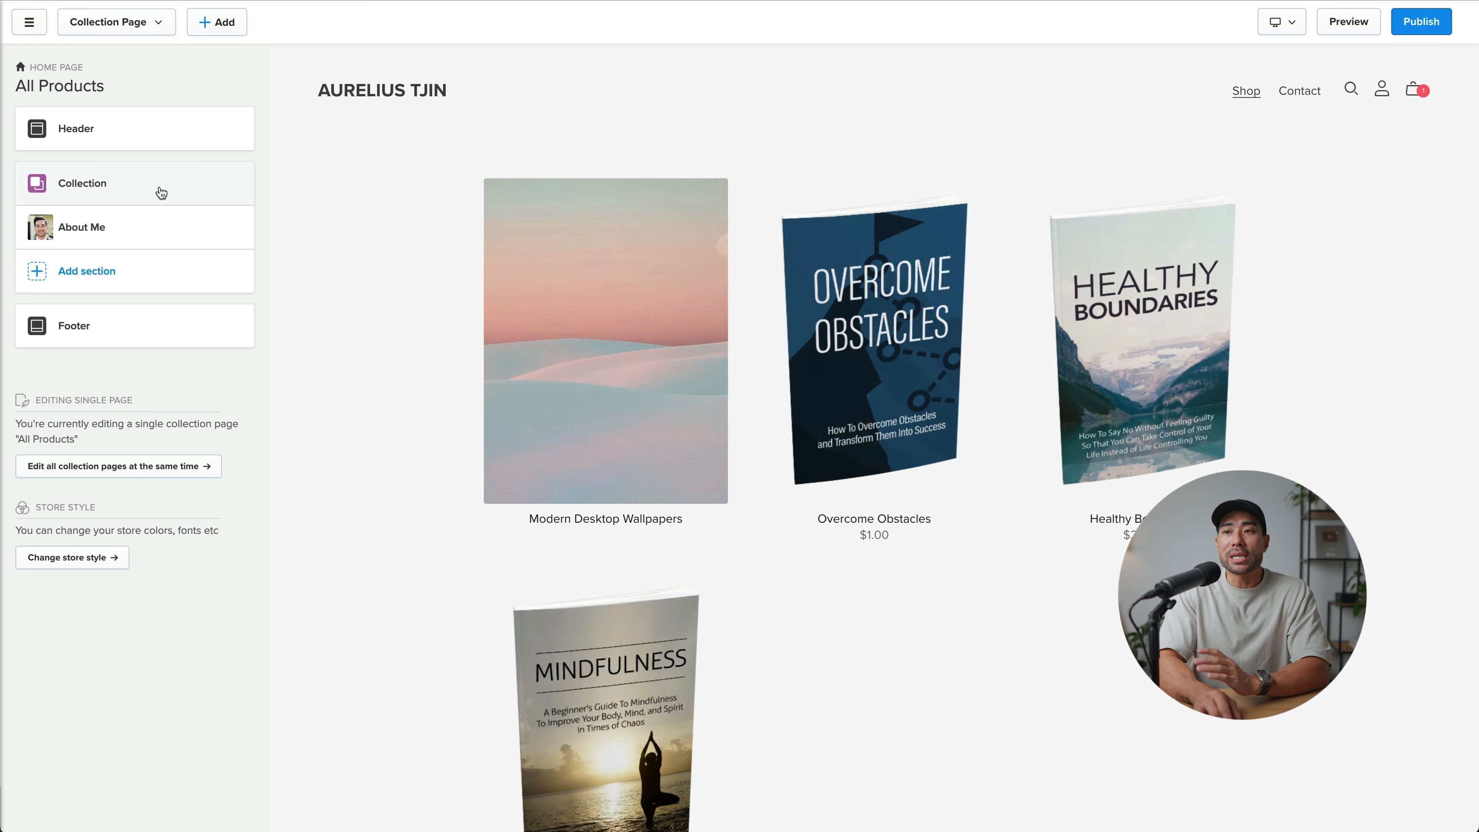
Step: Try the 16:9 Widescreen aspect ratio for the collection section, and set it to 1:1 Square
left_click(97, 194)
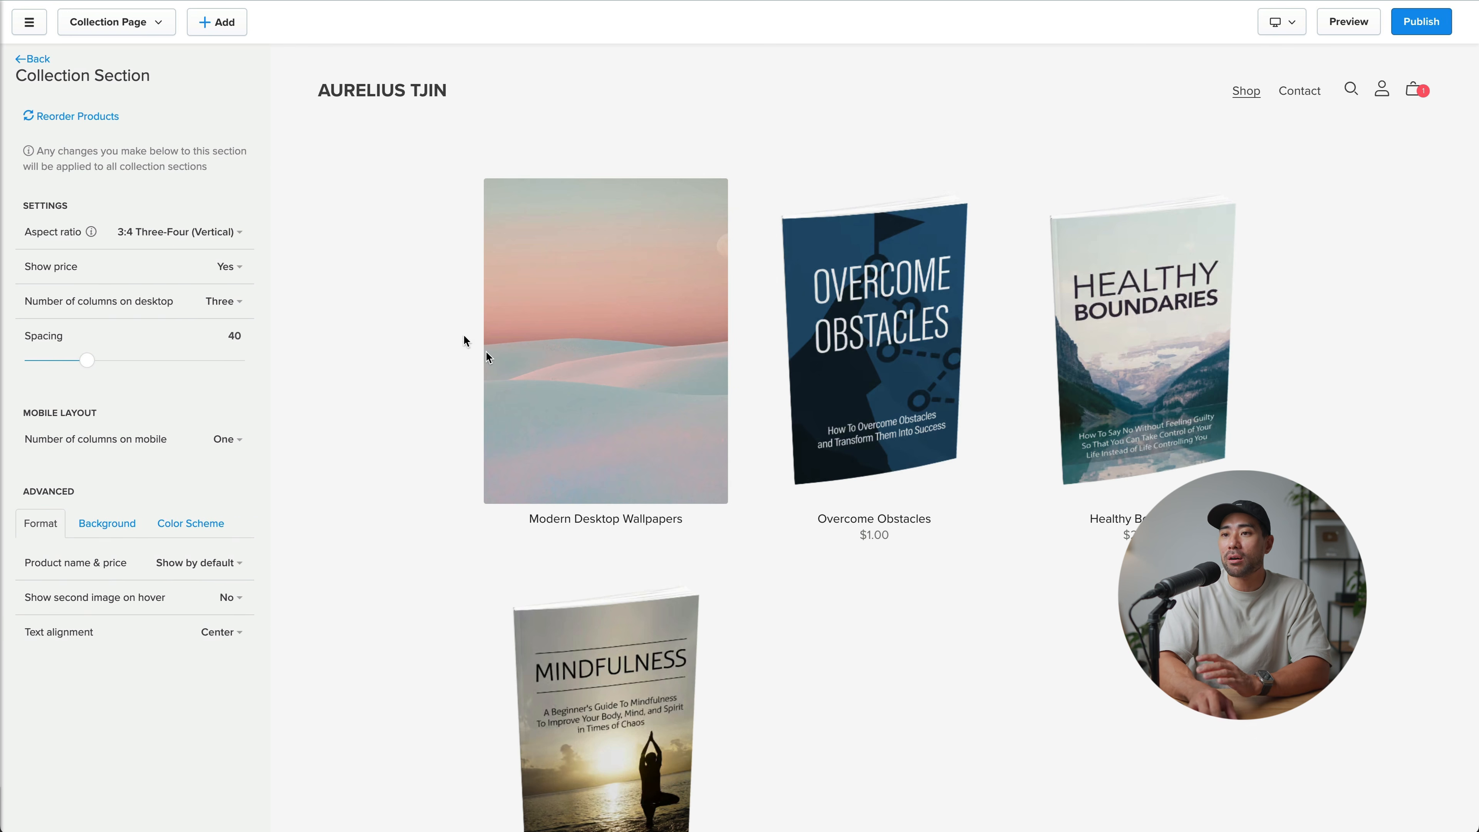
left_click(149, 233)
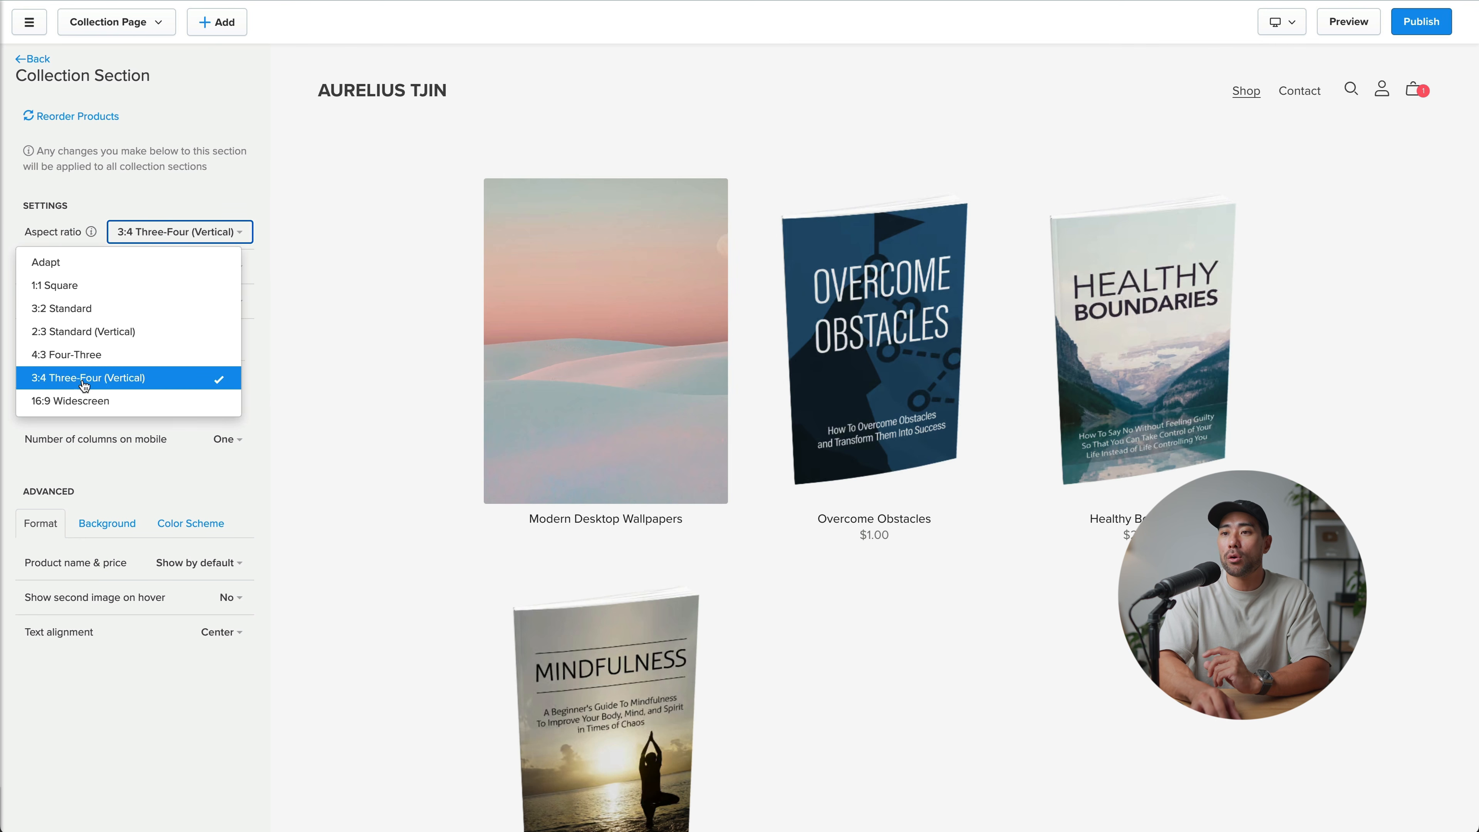
left_click(77, 402)
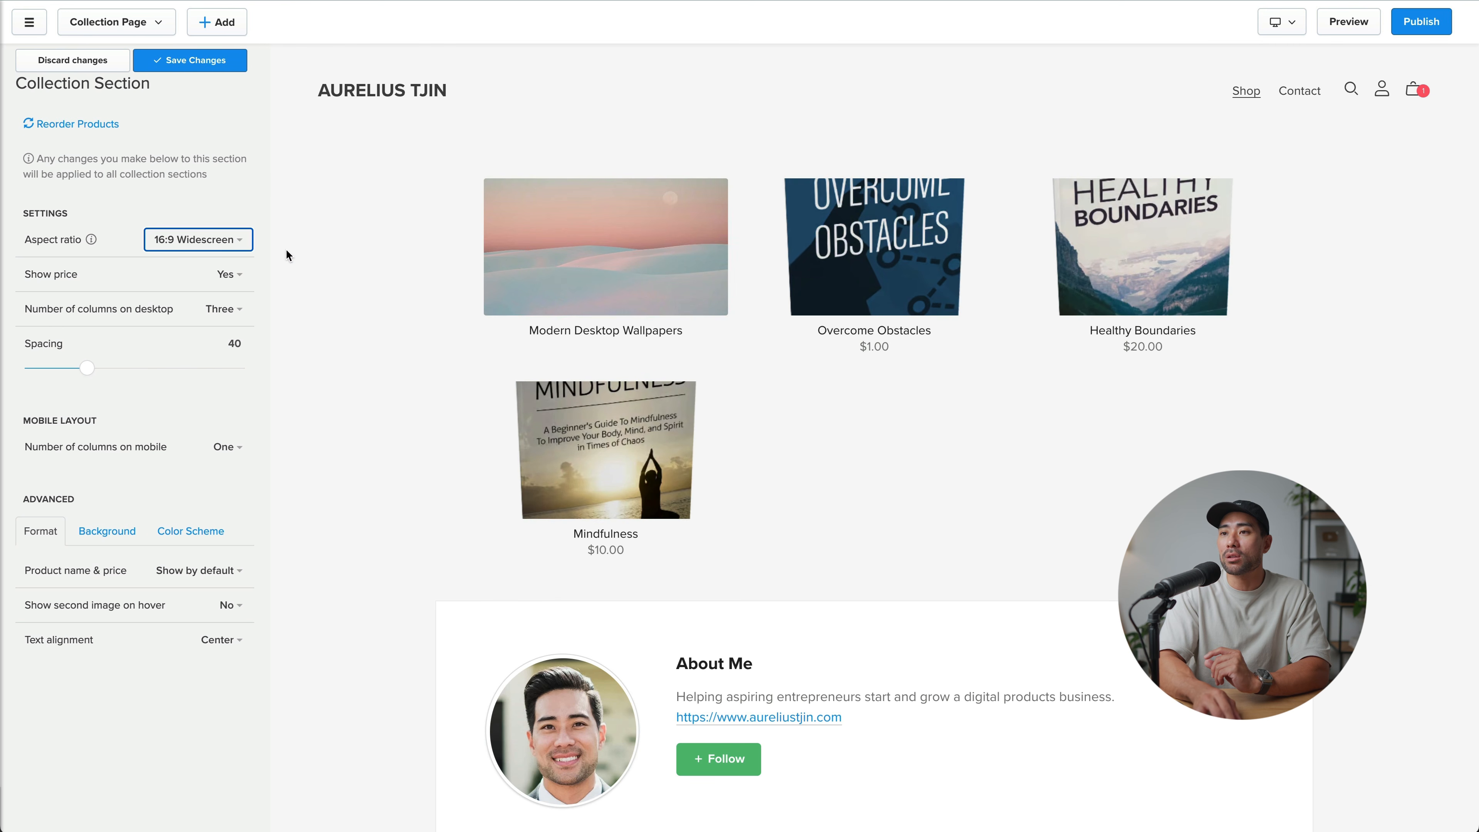
left_click(232, 247)
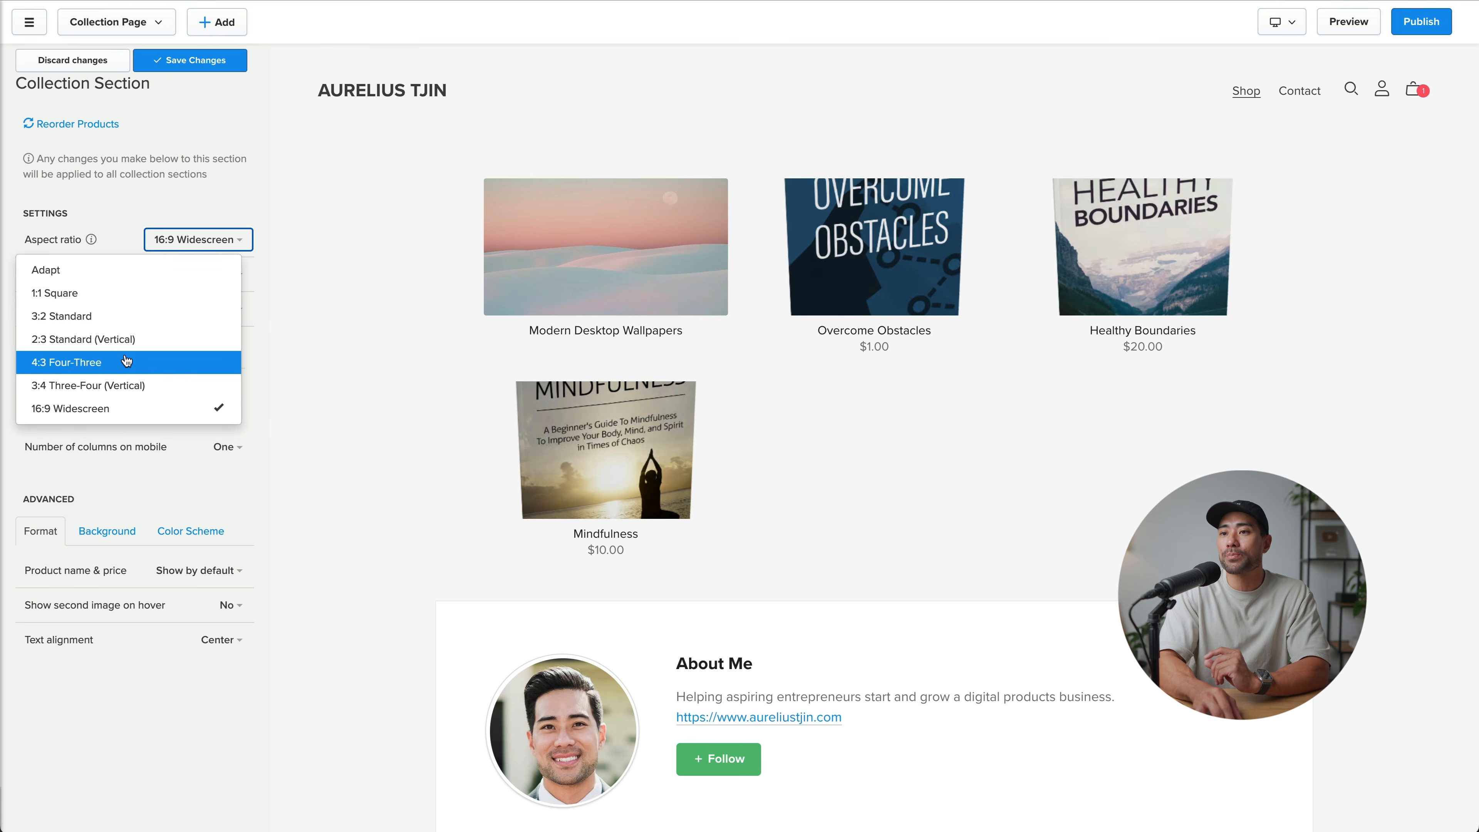
left_click(124, 299)
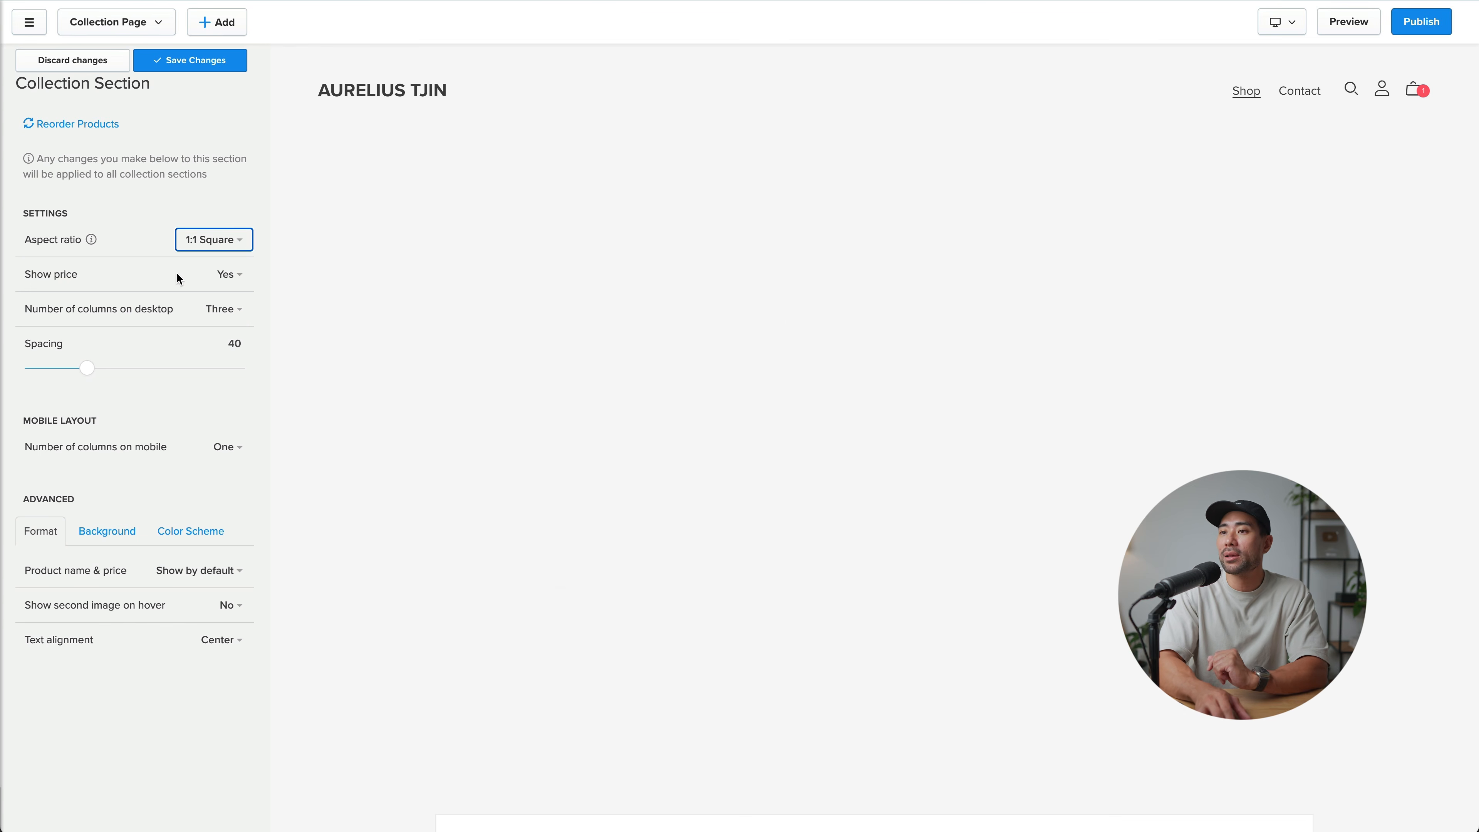
Step: Set the collection section's aspect ratio to 3:4 Three-Four (Vertical) and turn off the product price display
left_click(209, 240)
left_click(189, 251)
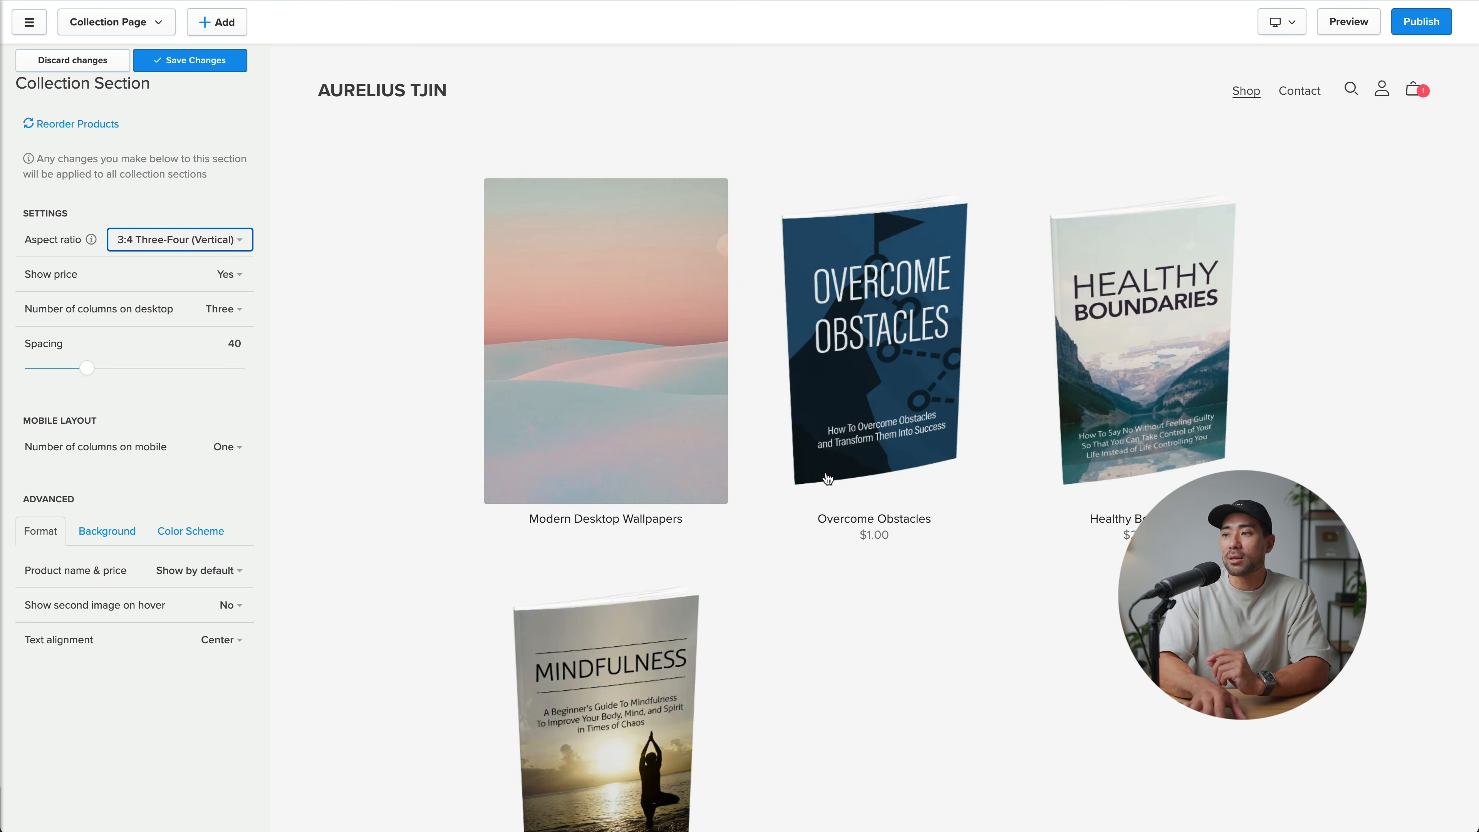
key("Tab")
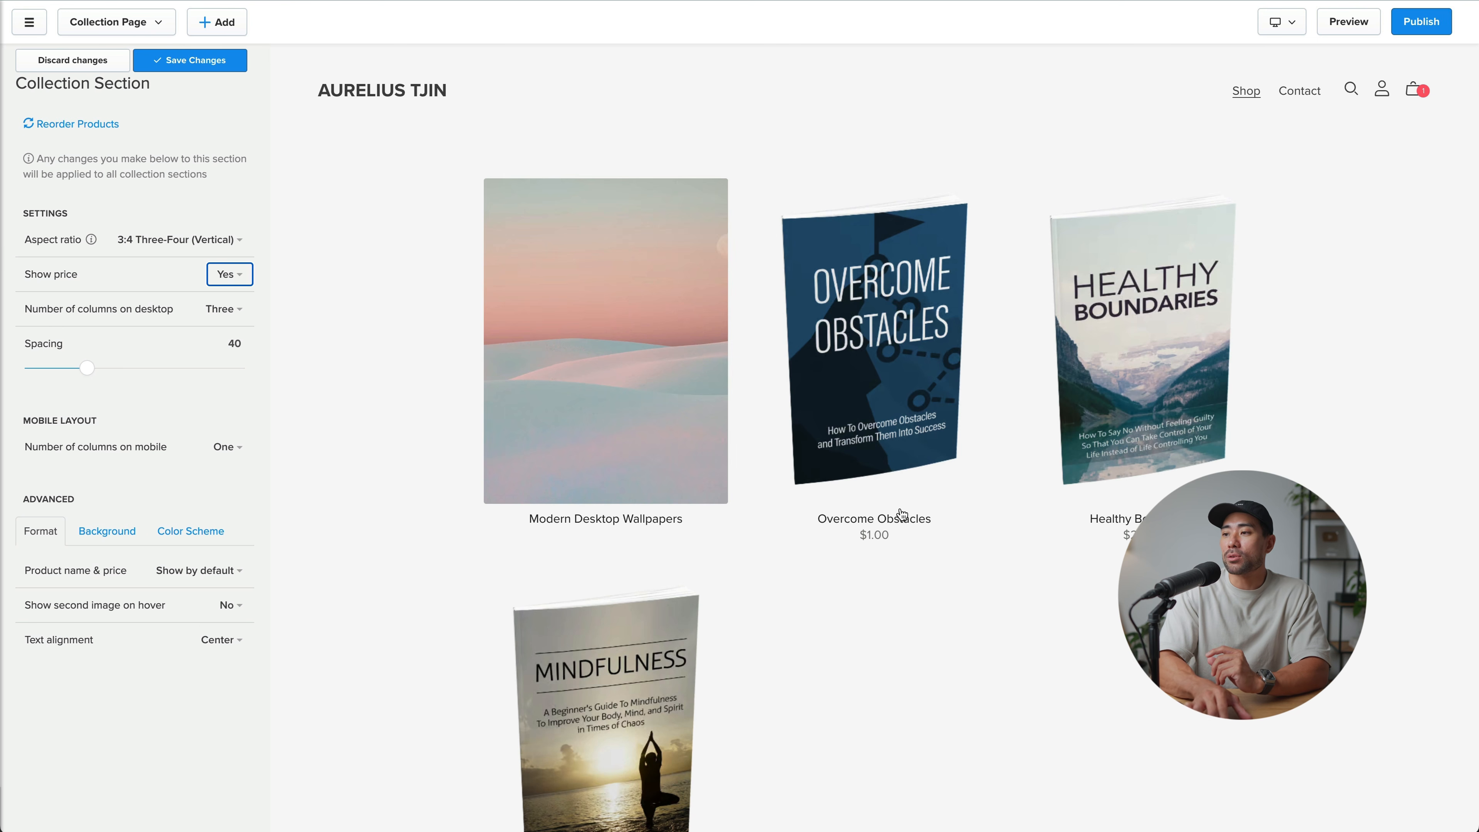
left_click(239, 282)
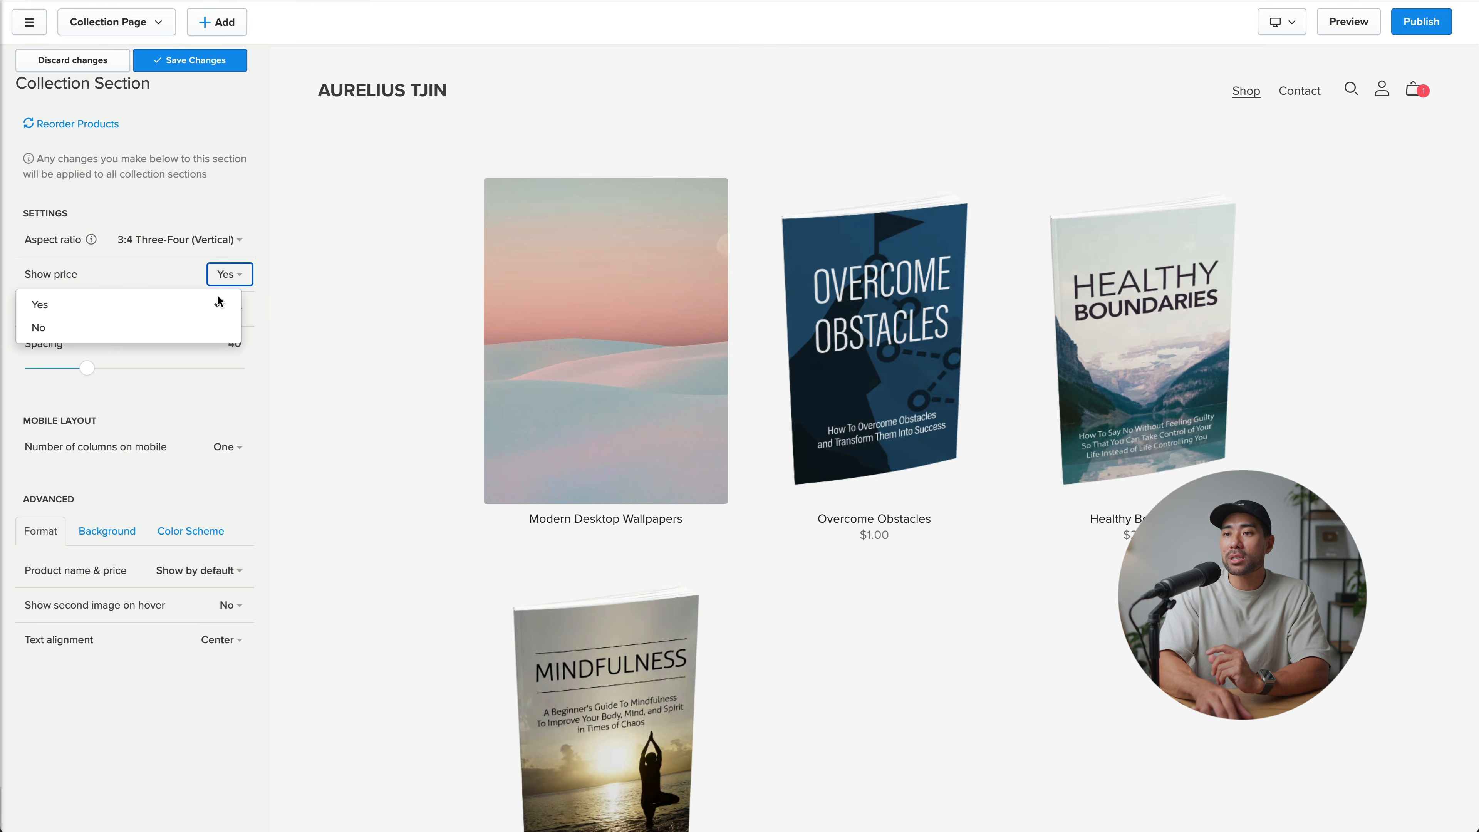
left_click(218, 327)
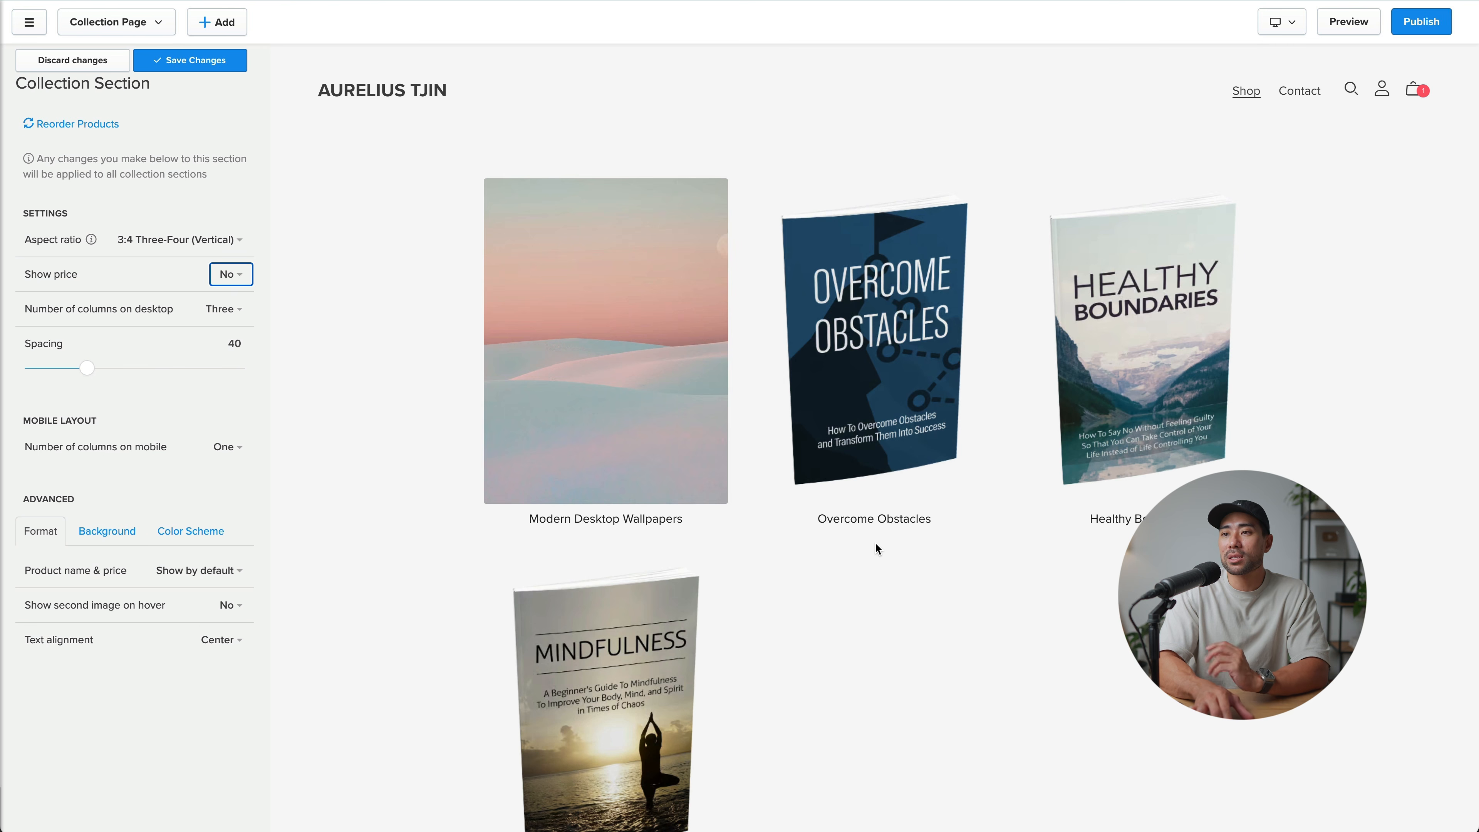
Step: Try two and five desktop columns for the collection section, and set the number of columns to three
left_click(226, 309)
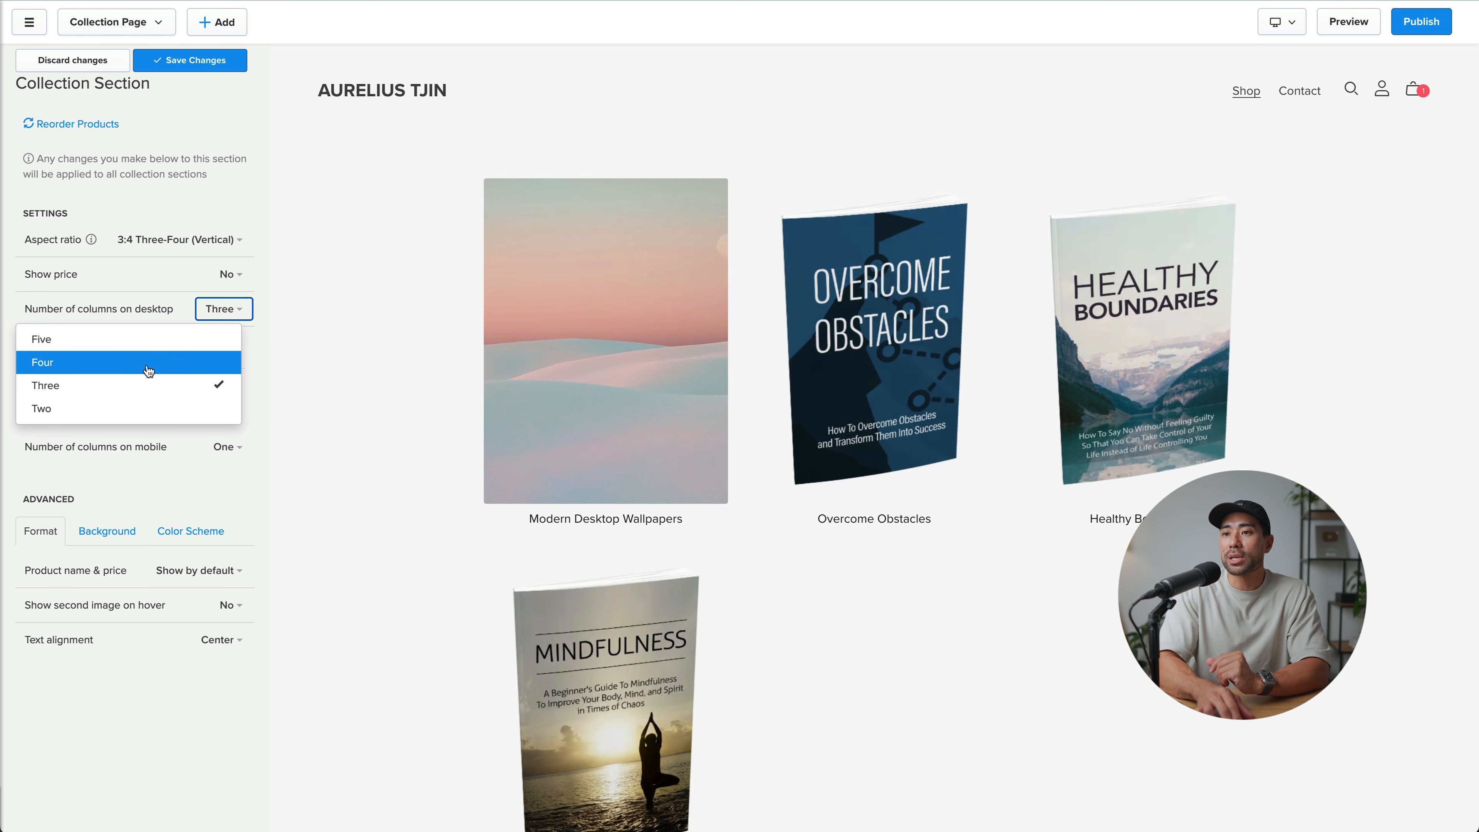
left_click(122, 411)
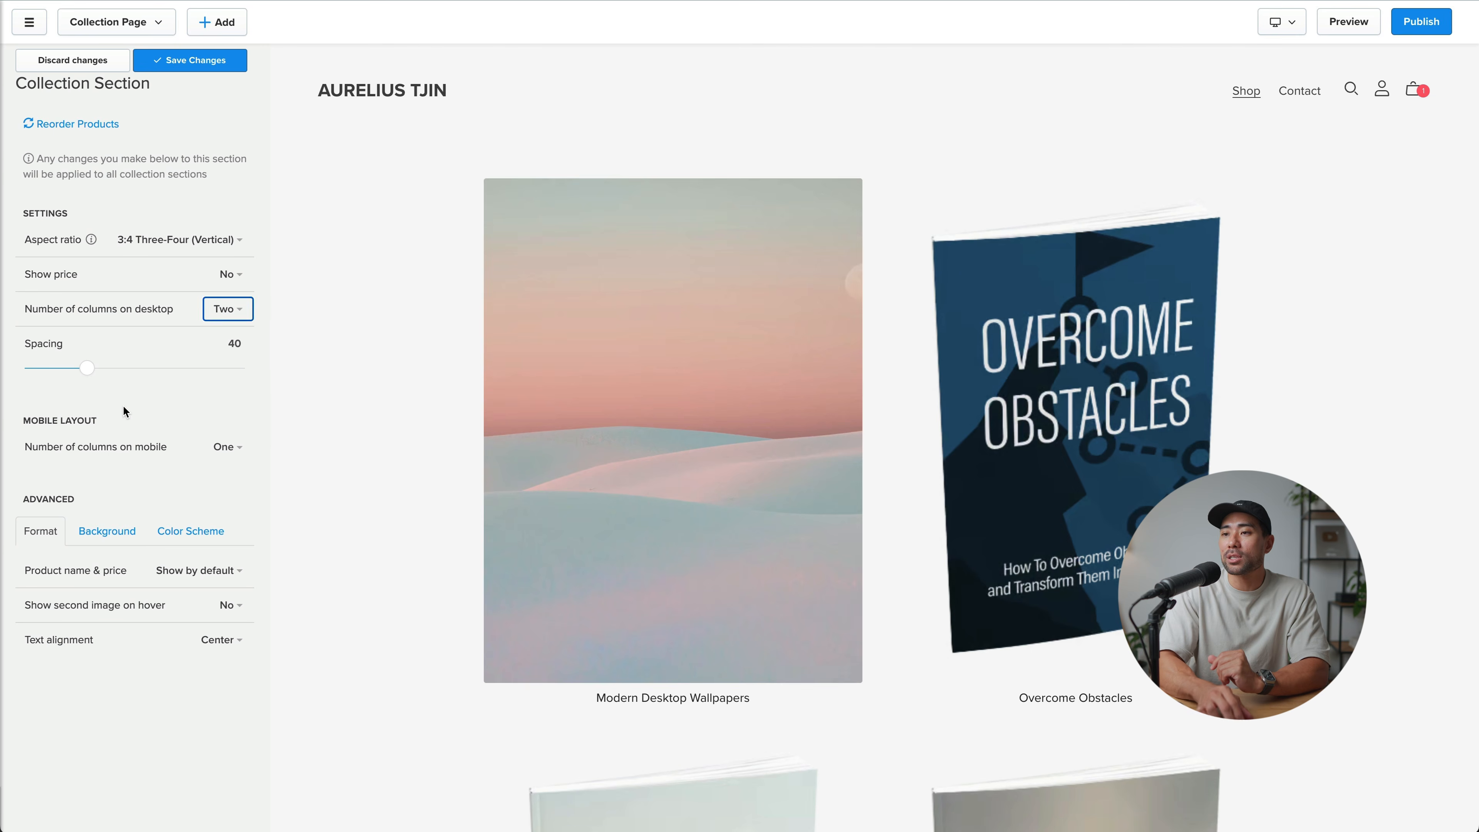
left_click(233, 313)
left_click(134, 344)
left_click(247, 314)
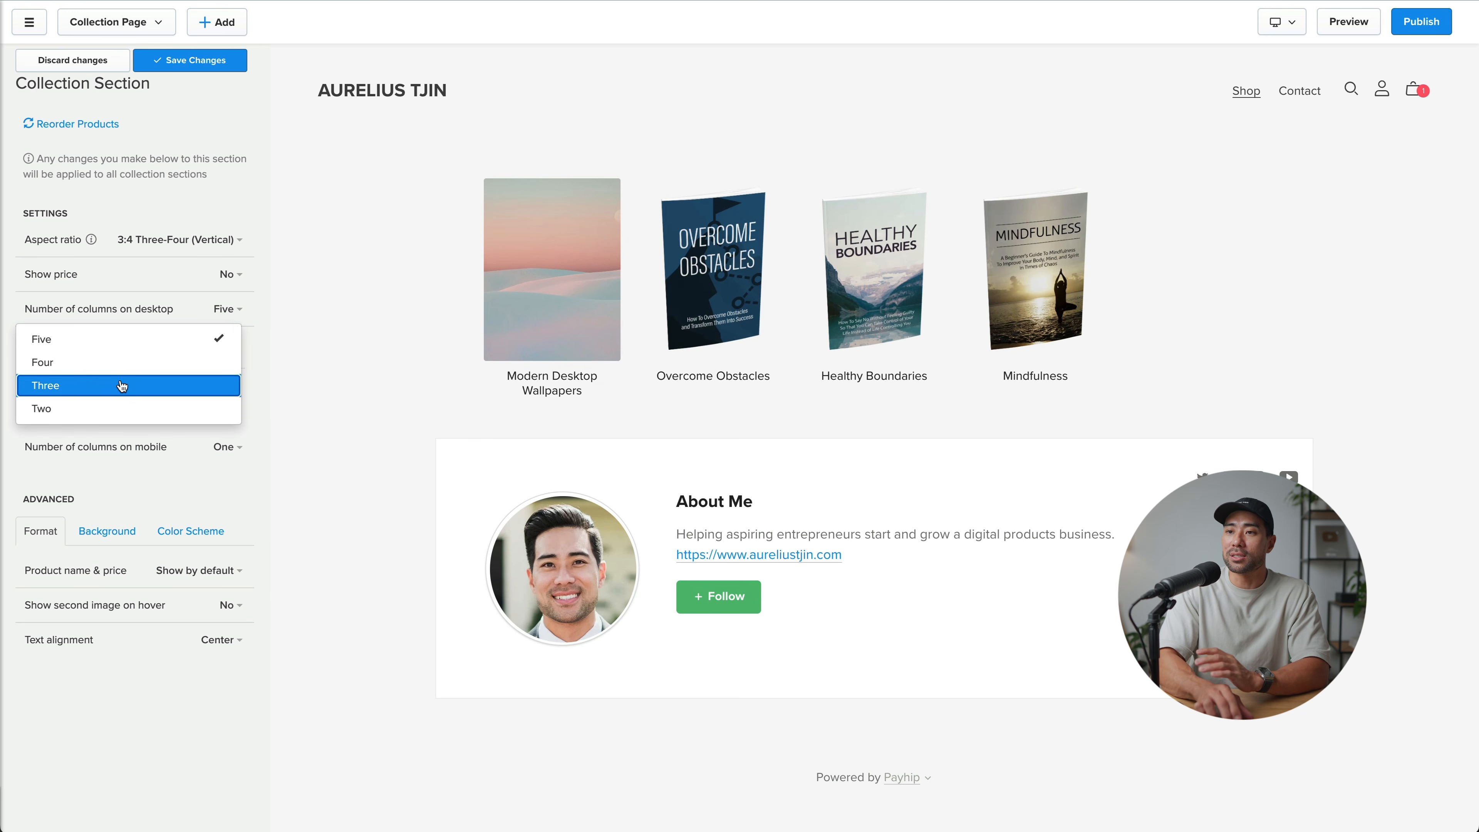
left_click(122, 386)
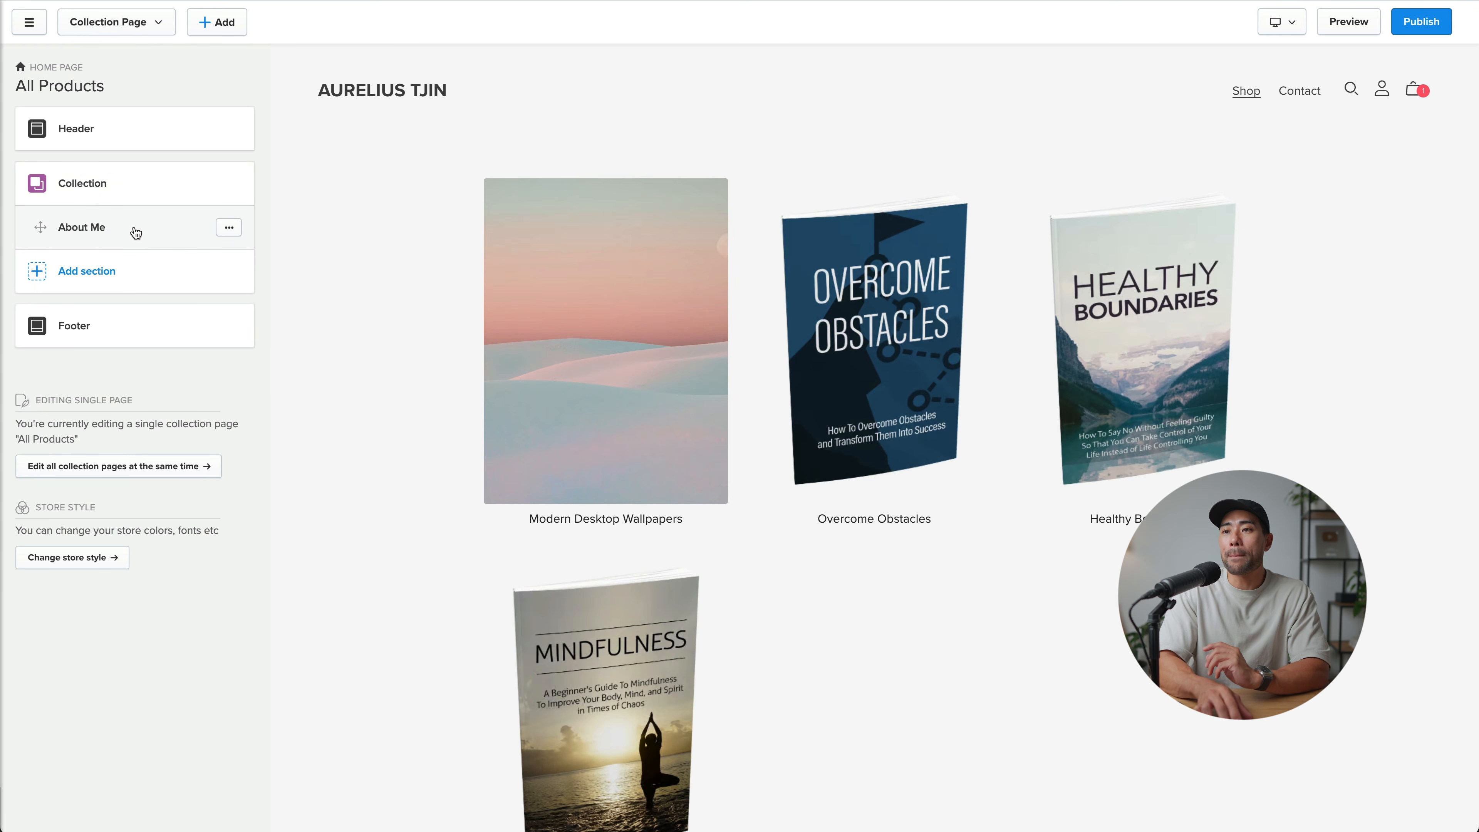
Step: Review the About Me section's settings, and browse the Text, Featured Product, Testimonials, Contact Us and Newsletter templates for a new section
left_click(135, 233)
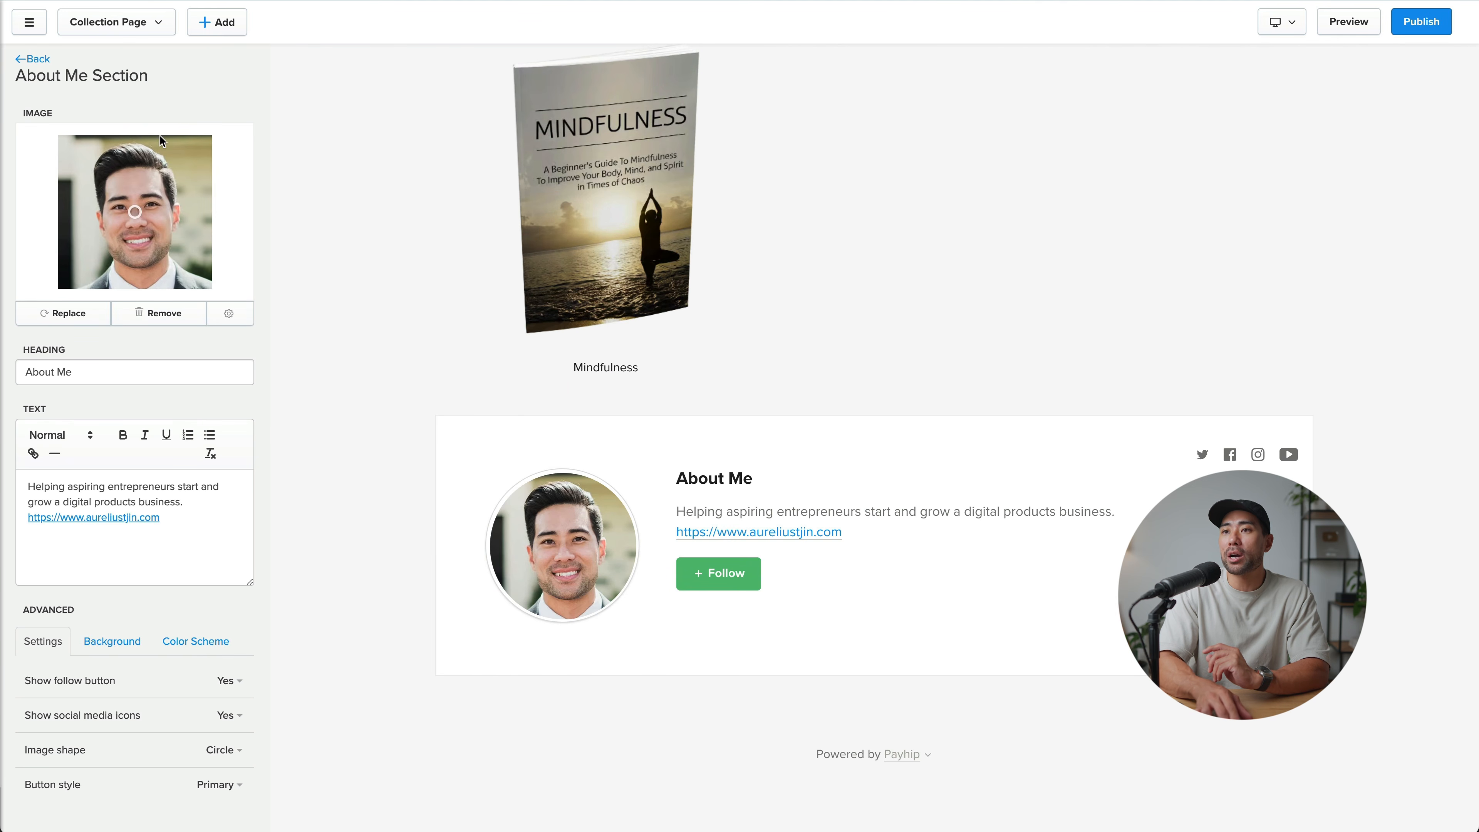
left_click(46, 59)
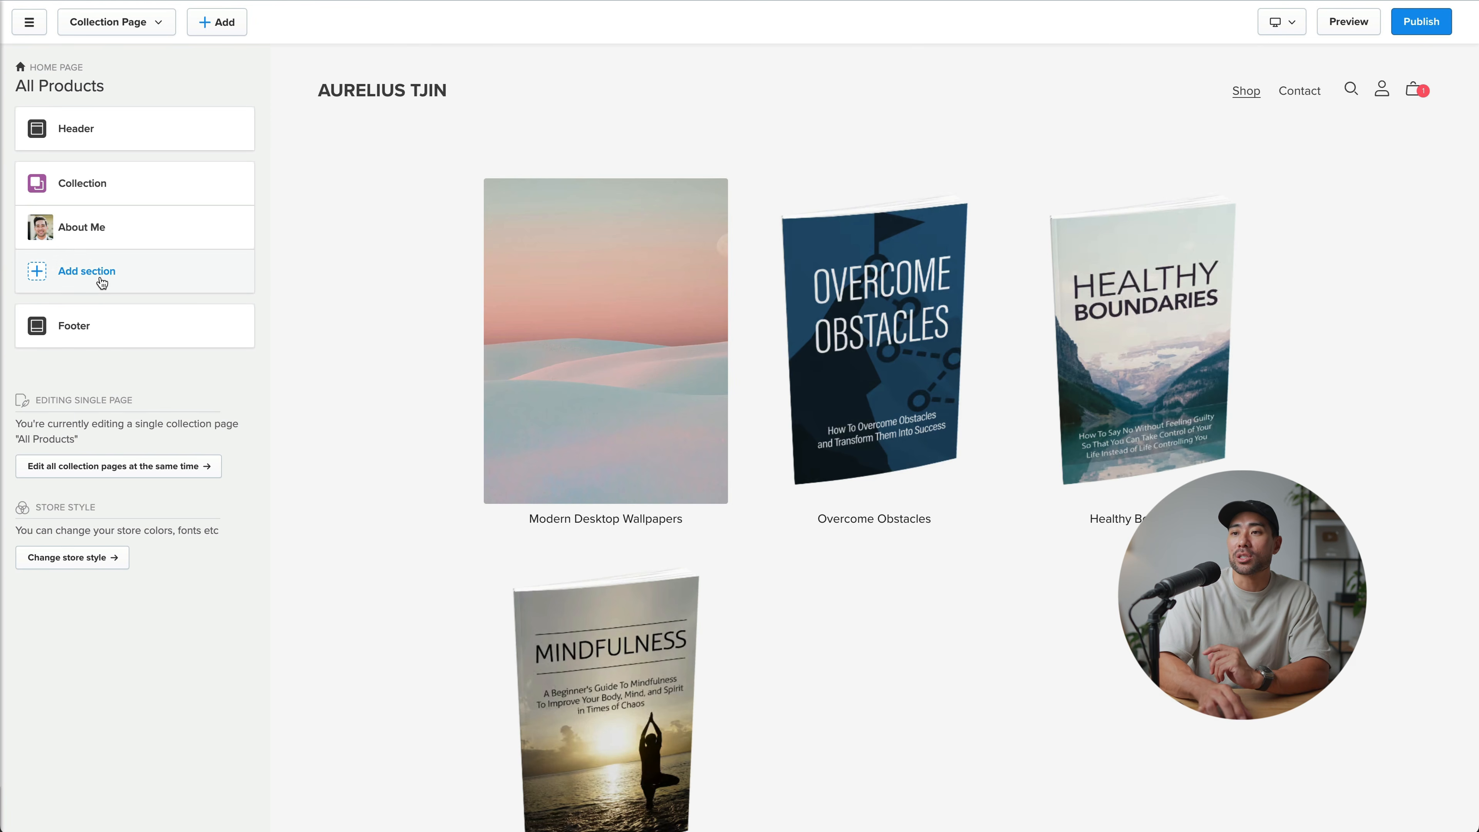
left_click(102, 283)
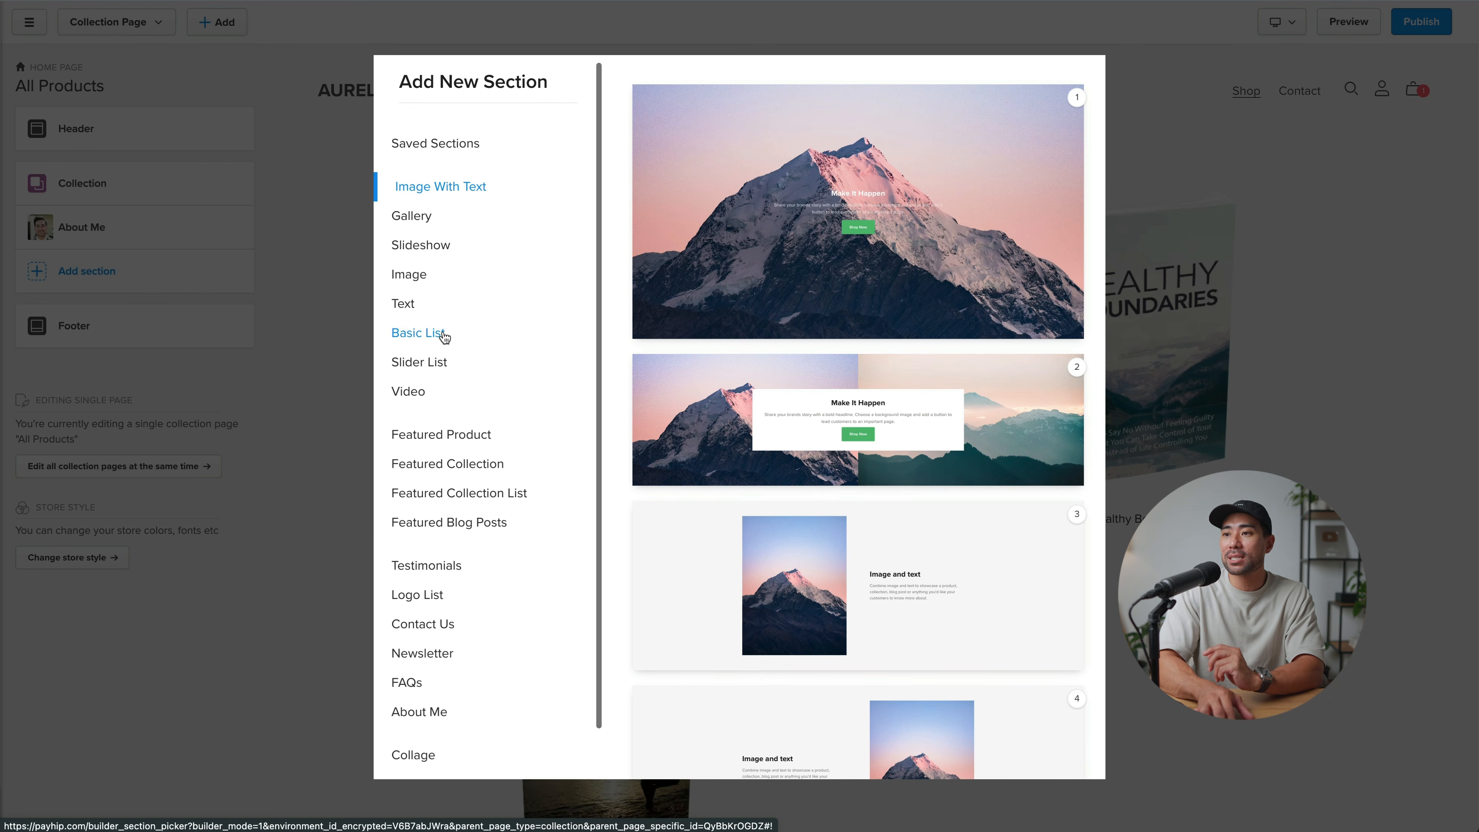
scroll(442, 341, "down", 1)
left_click(408, 289)
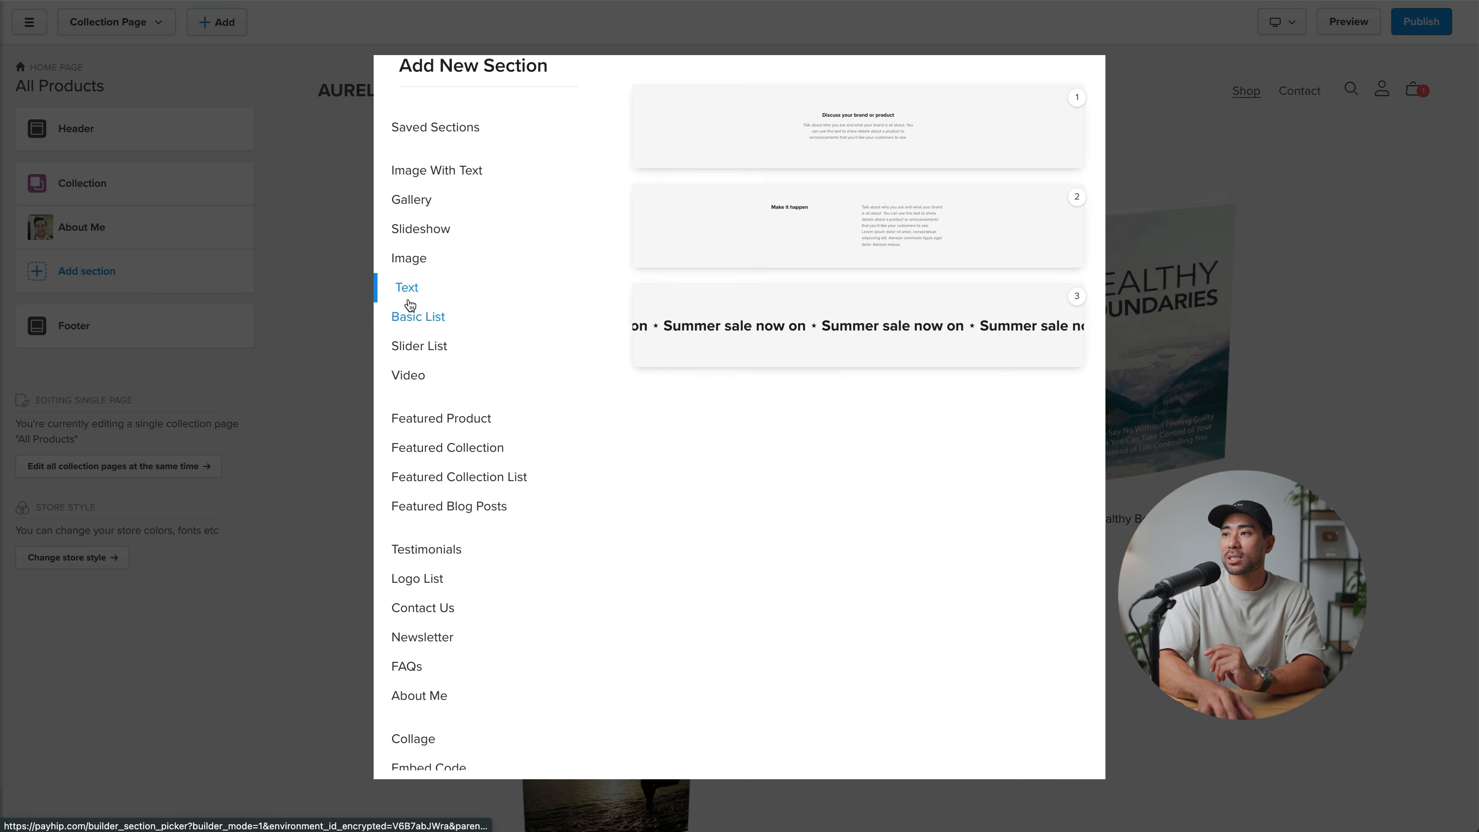
scroll(449, 373, "down", 1)
left_click(458, 395)
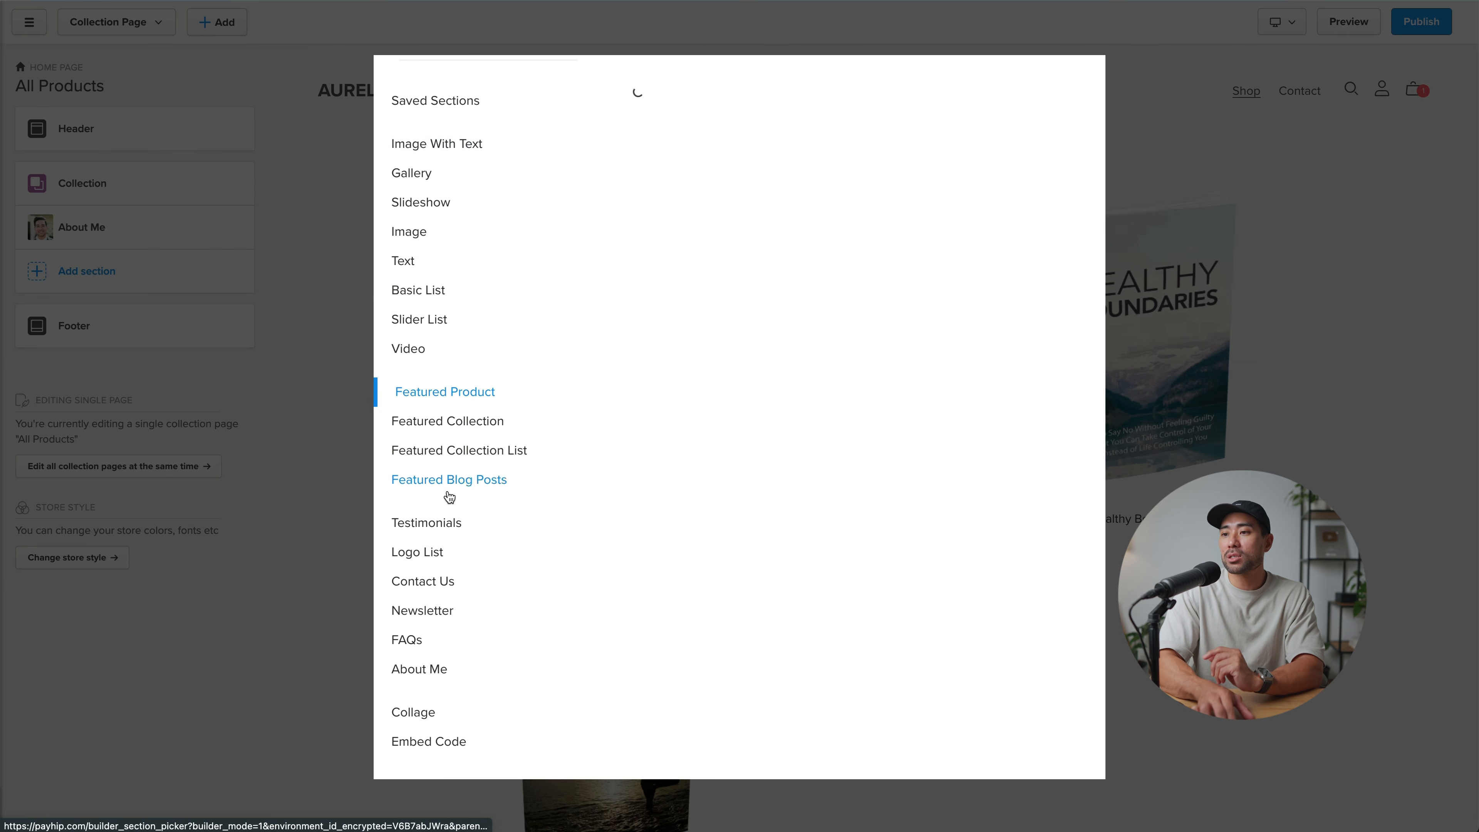
left_click(432, 527)
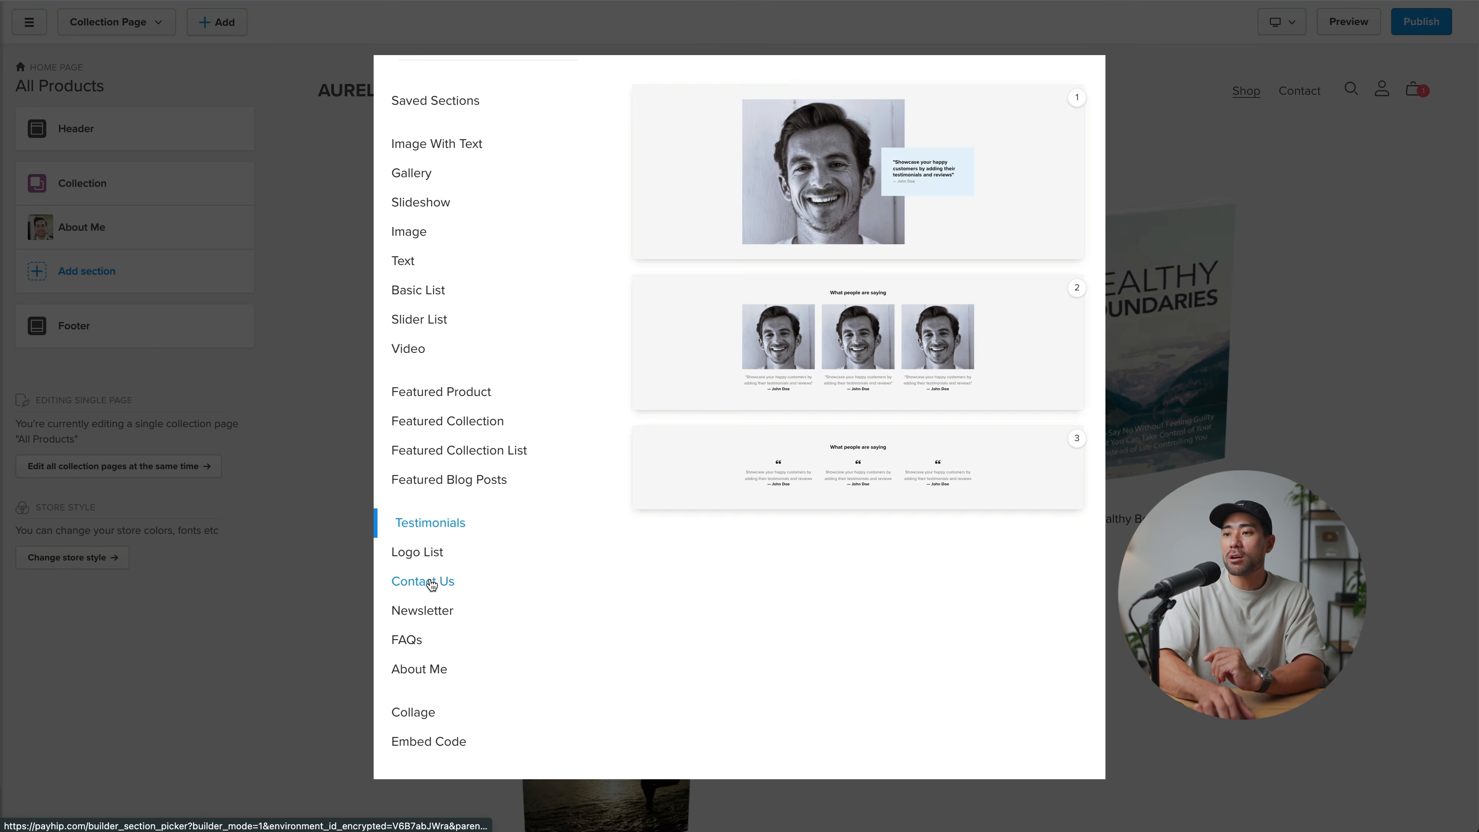
left_click(429, 581)
left_click(431, 613)
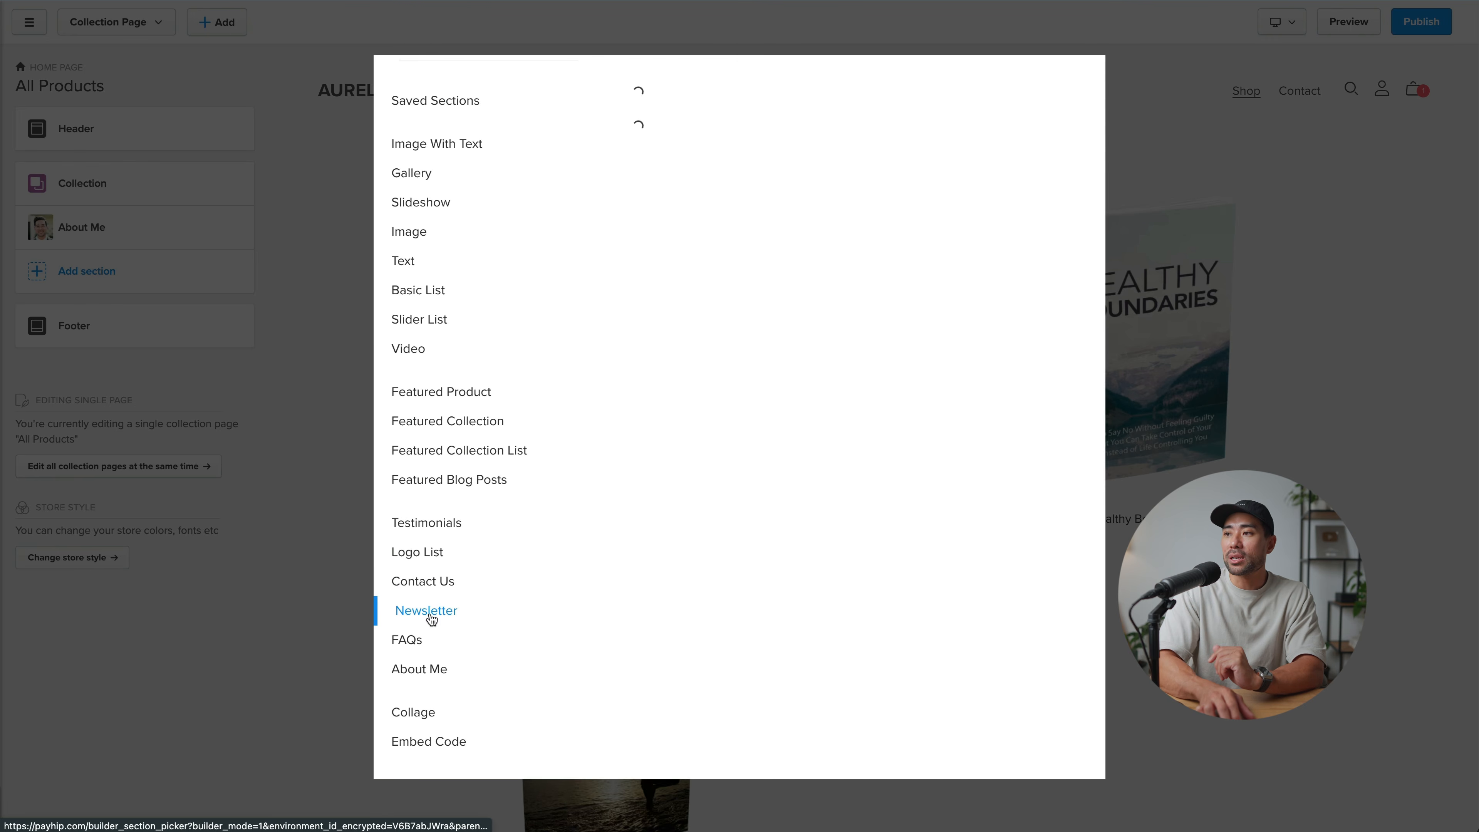
left_click(258, 682)
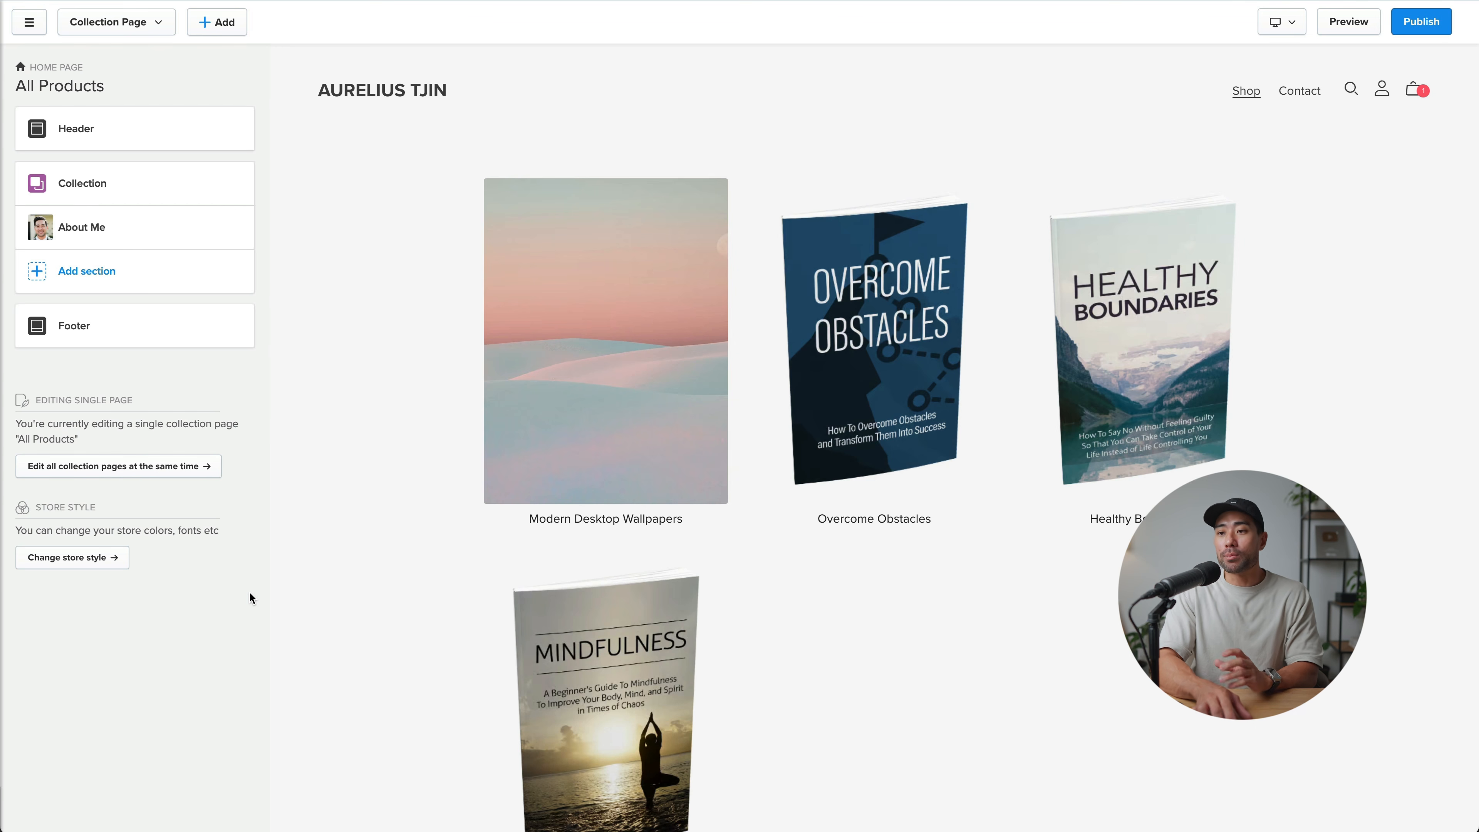
Step: Open the theme switcher from the store style settings and look through the available themes
left_click(82, 559)
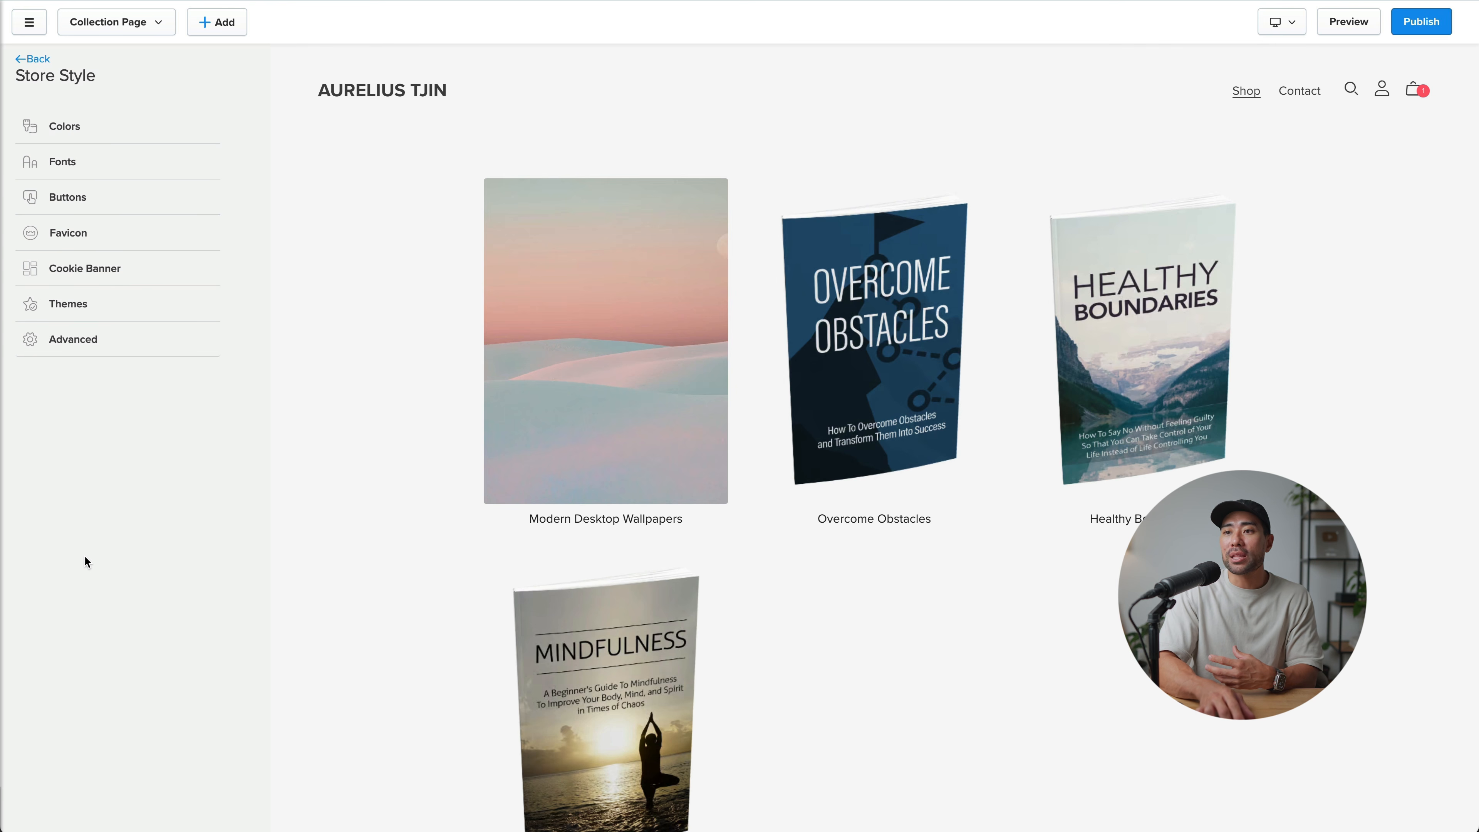
left_click(88, 330)
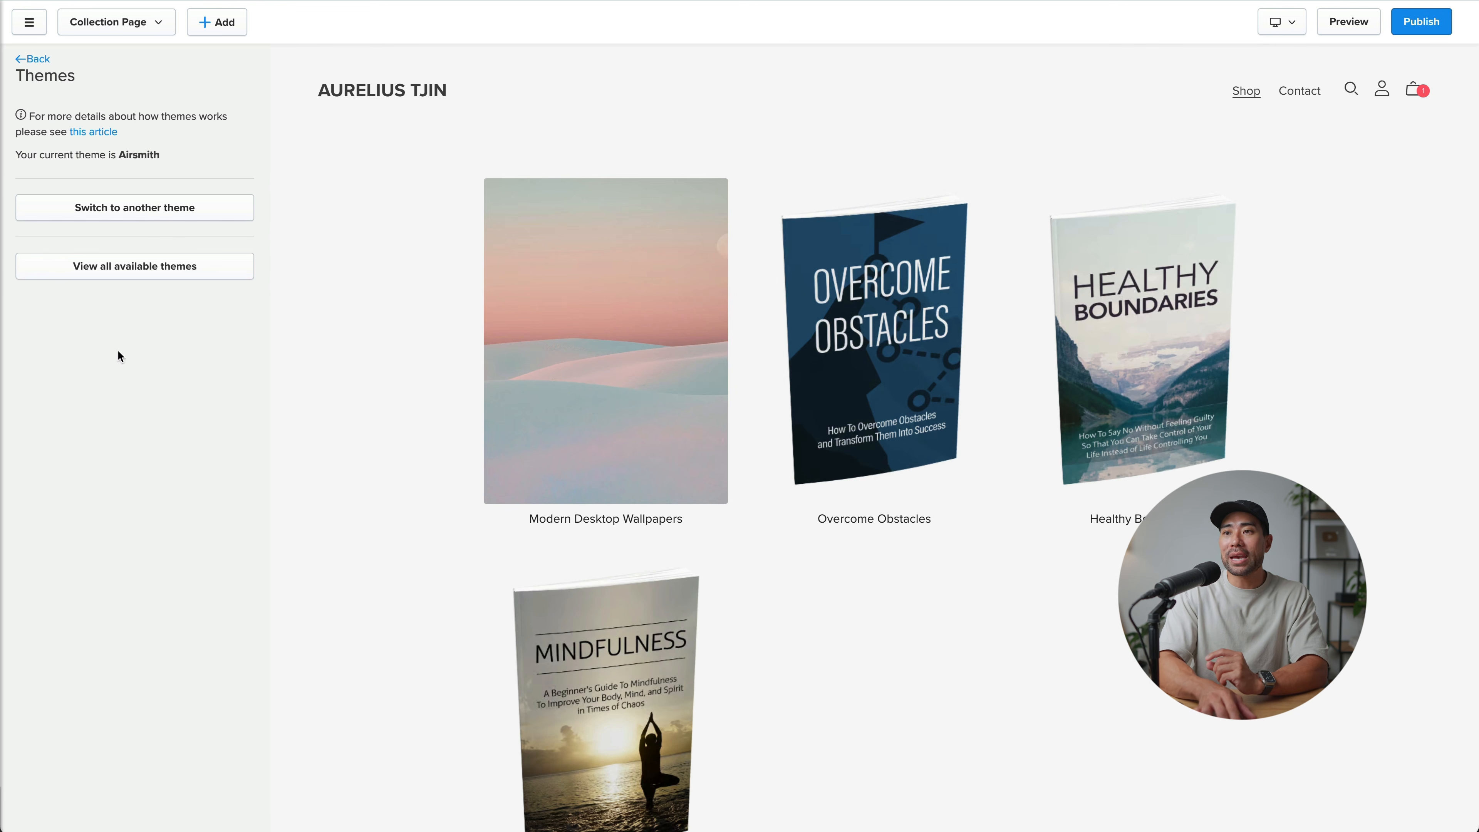
left_click(148, 216)
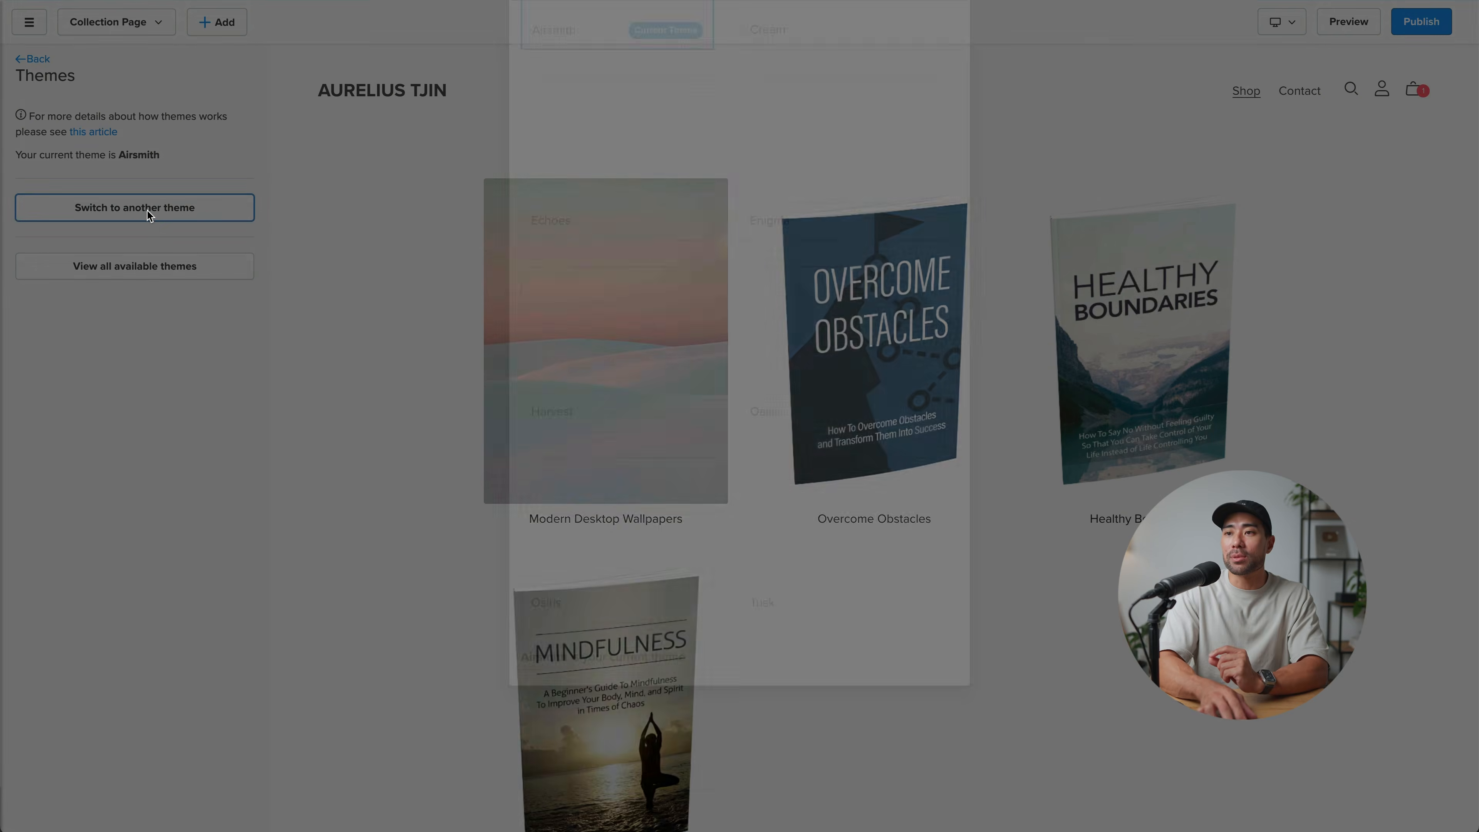
mouse_move(940, 319)
mouse_move(866, 221)
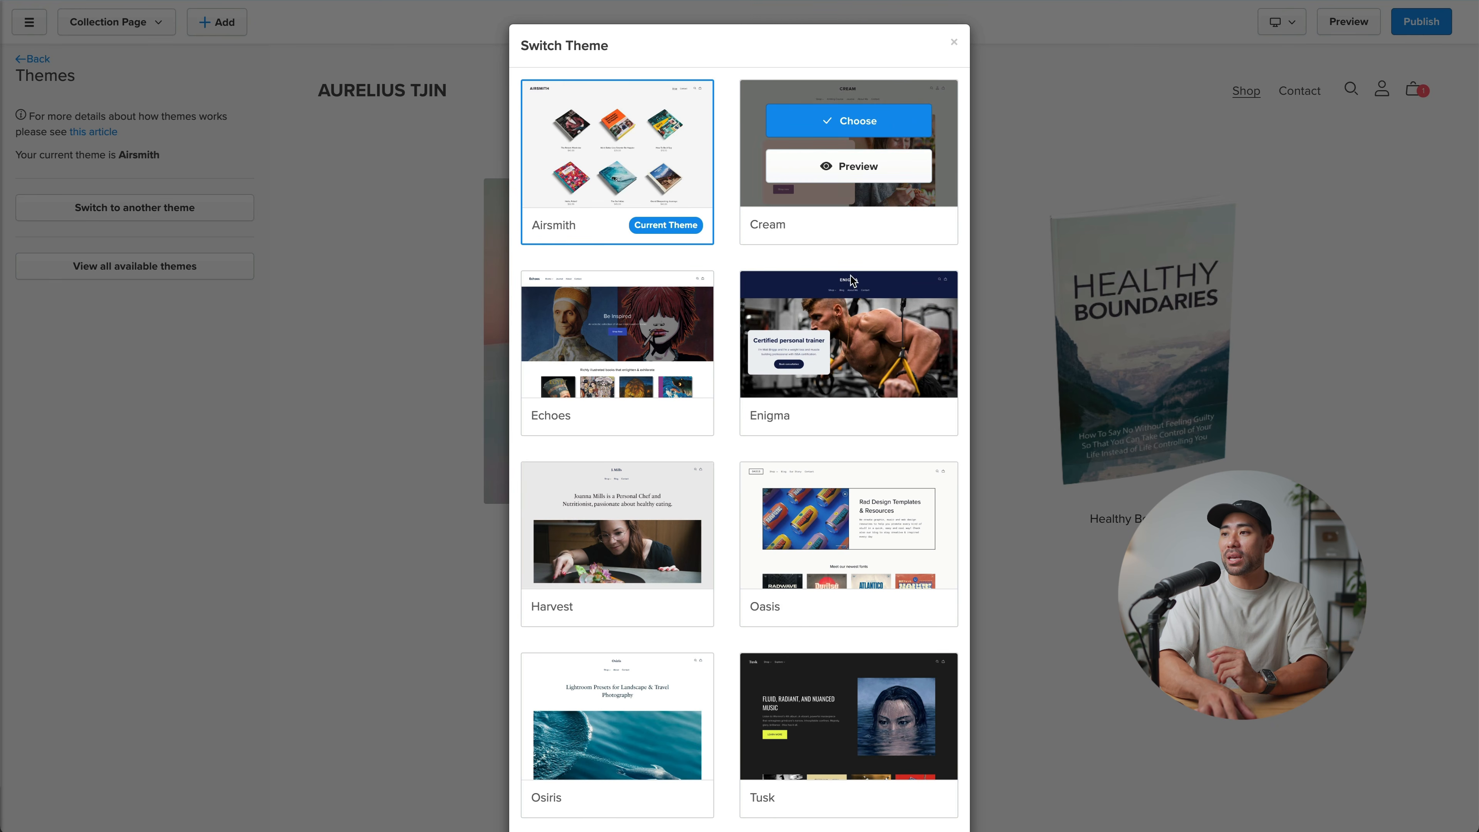
mouse_move(852, 279)
scroll(853, 285, "down", 2)
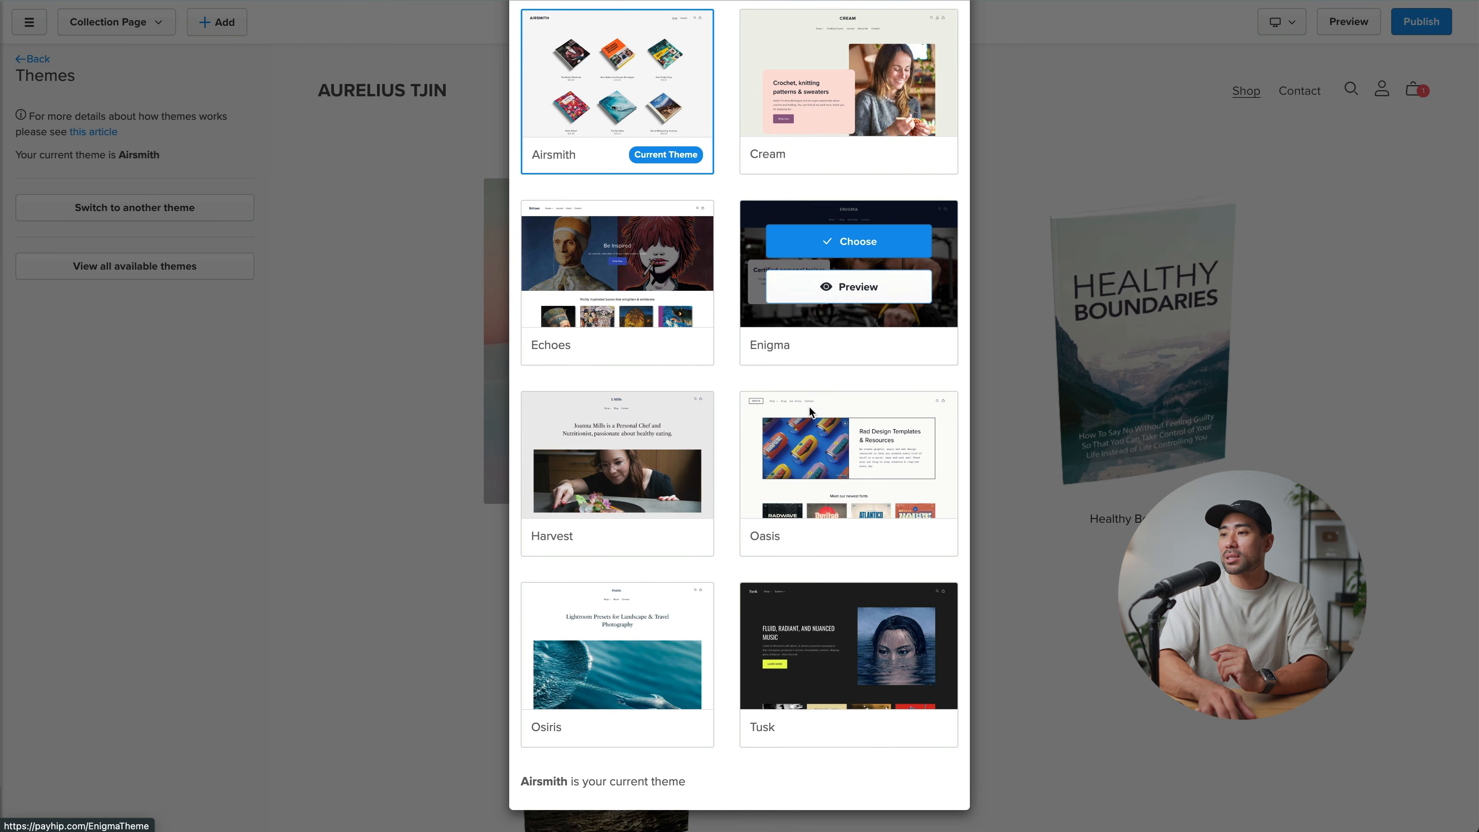
Step: Preview the Oasis theme's demo store from header to footer, and close the preview and the theme switcher
left_click(846, 479)
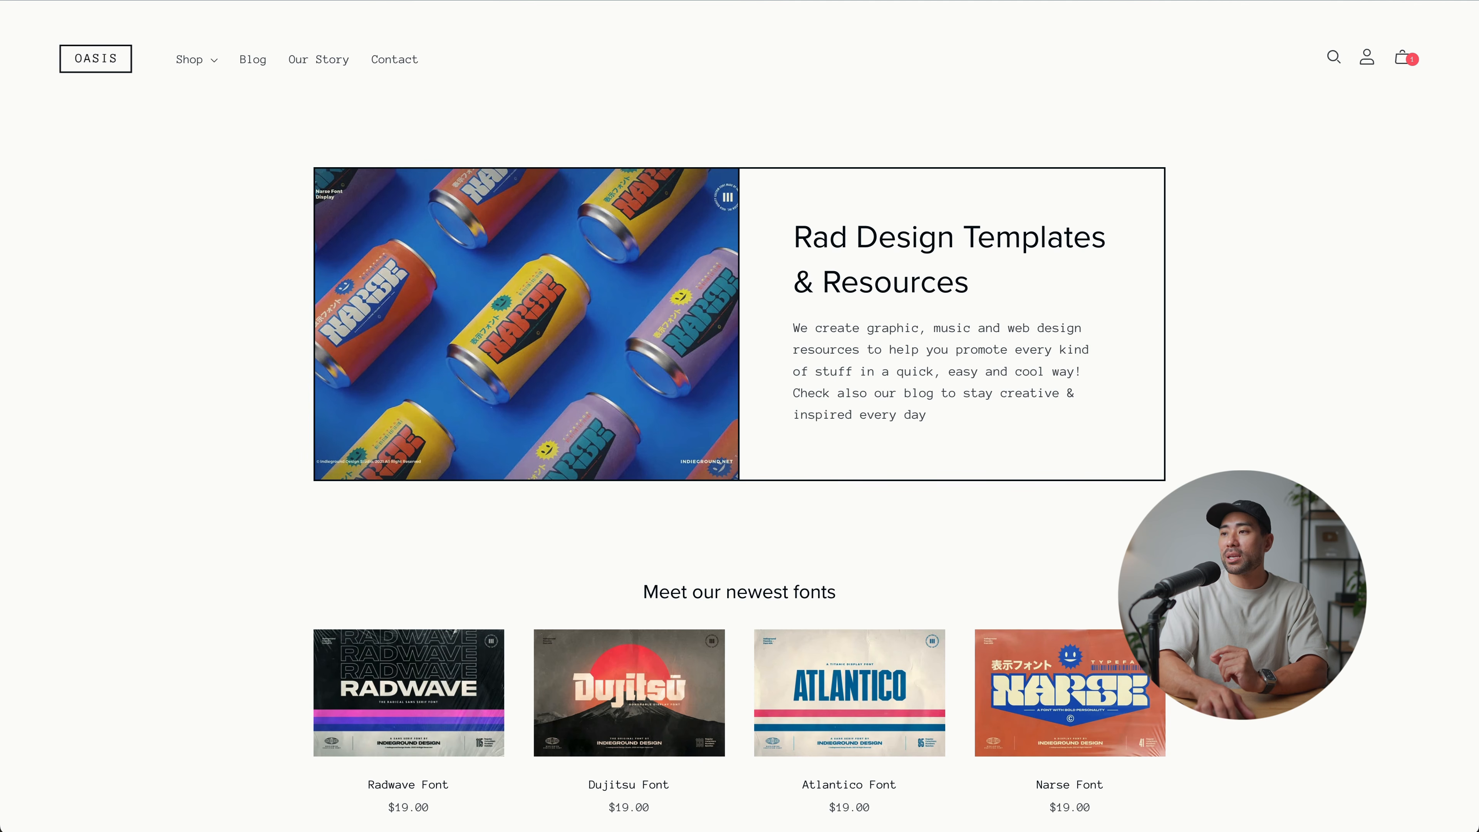
scroll(739, 416, "down", 15)
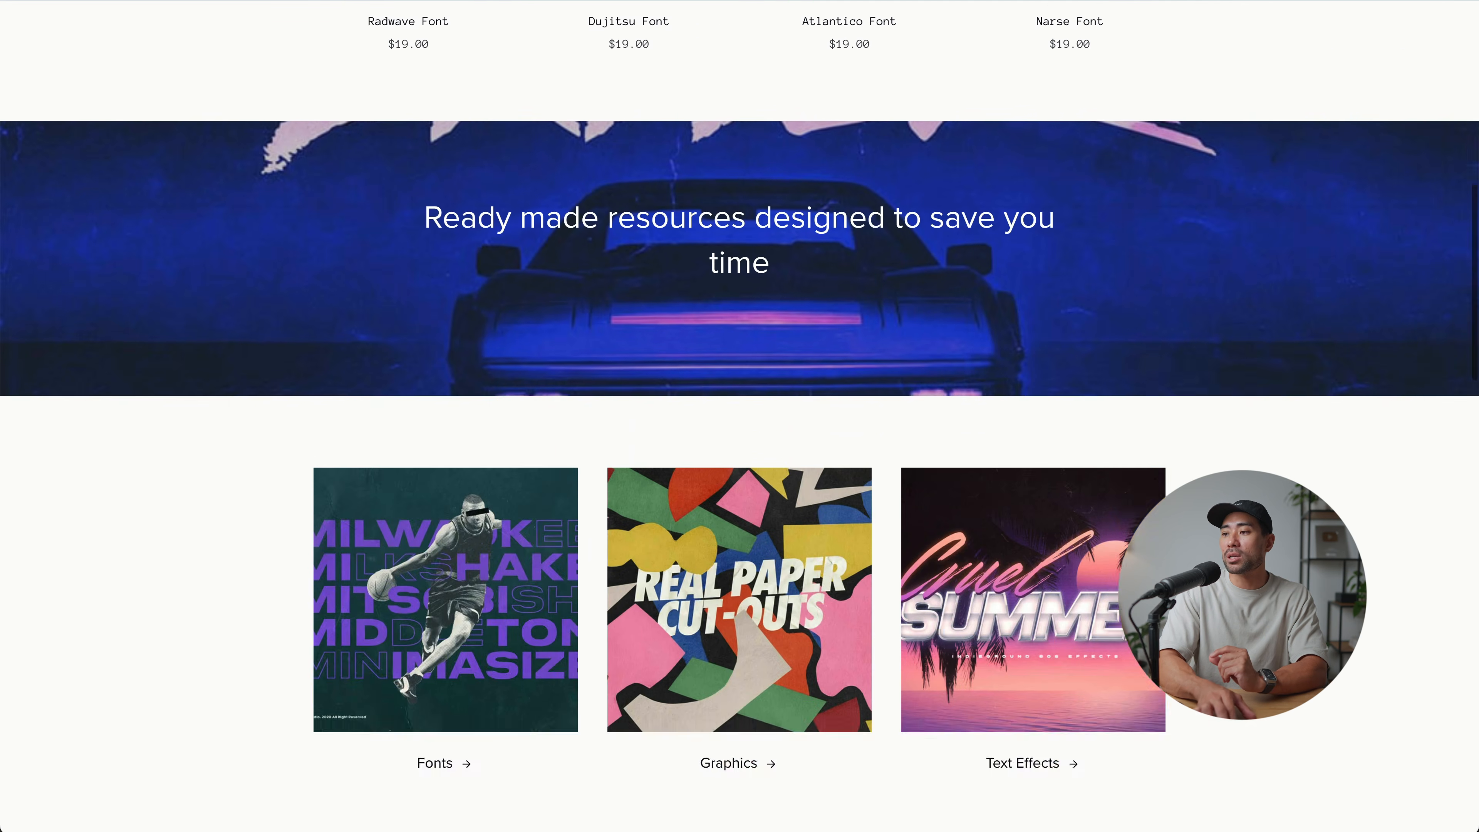
scroll(740, 416, "down", 18)
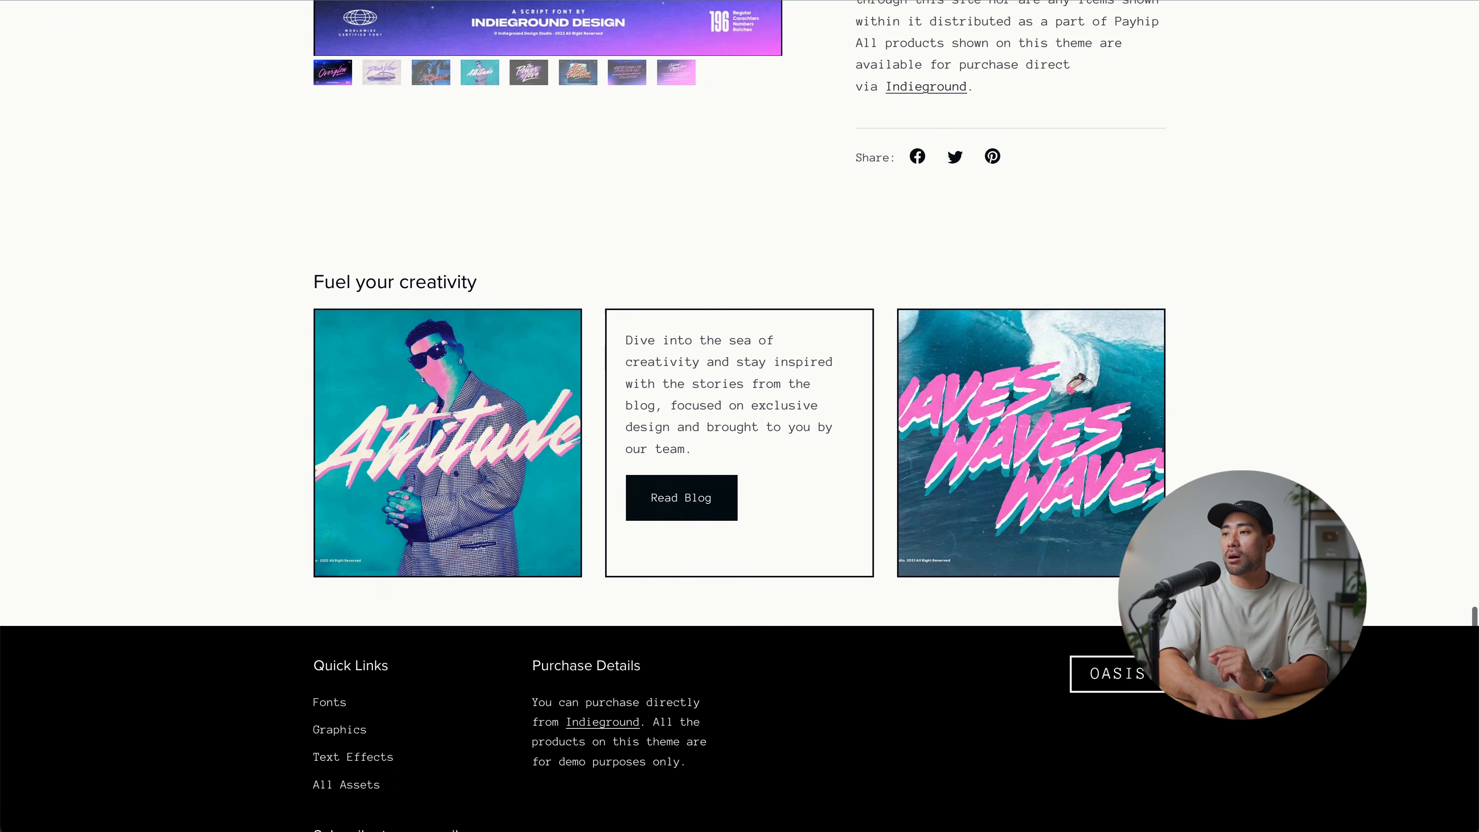
scroll(231, 185, "up", 20)
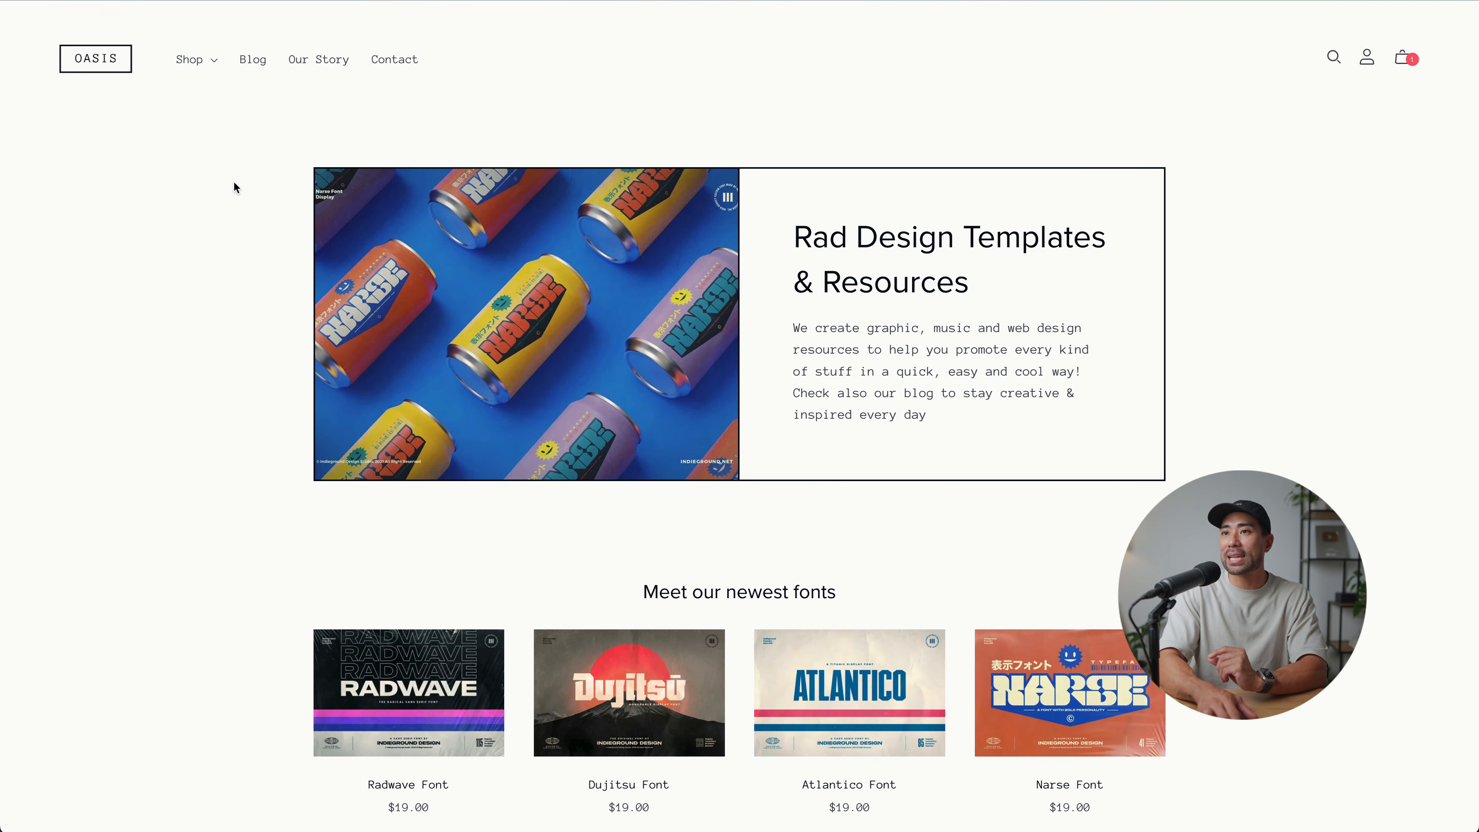
key("super+w")
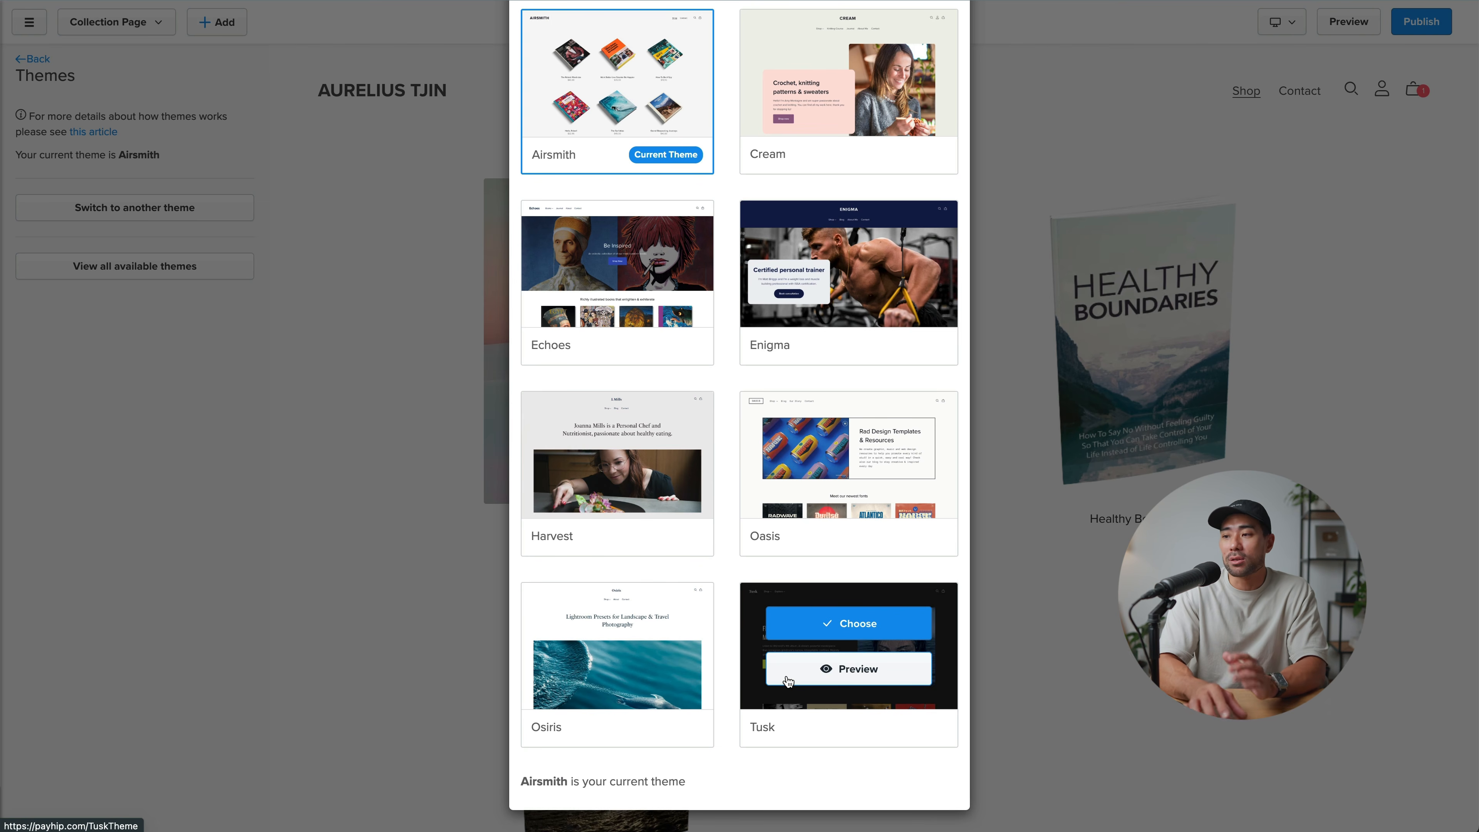
left_click(353, 570)
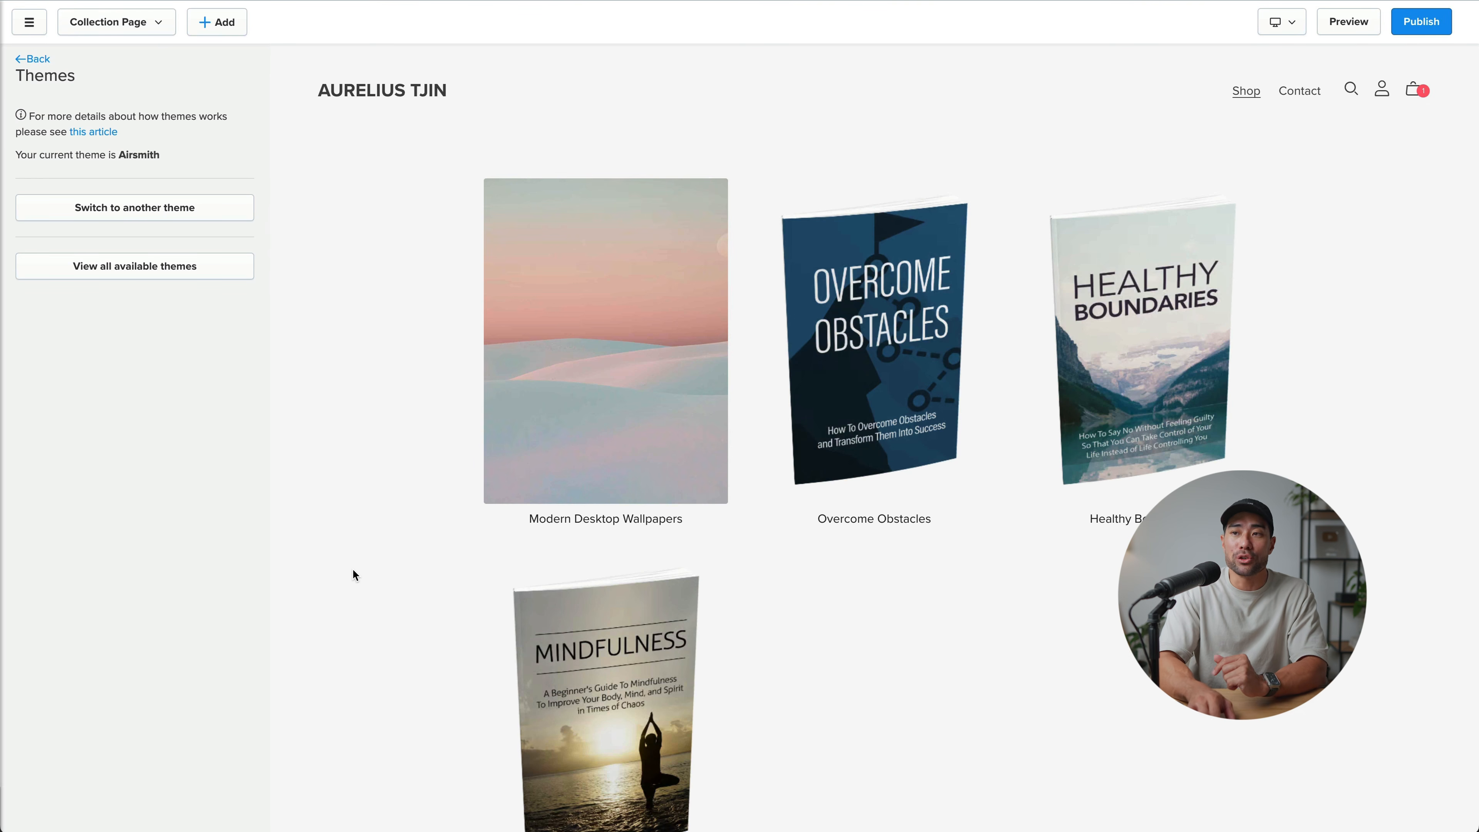
Step: Review the store style's color scheme and font settings, and dismiss the tip about changing fonts
left_click(33, 61)
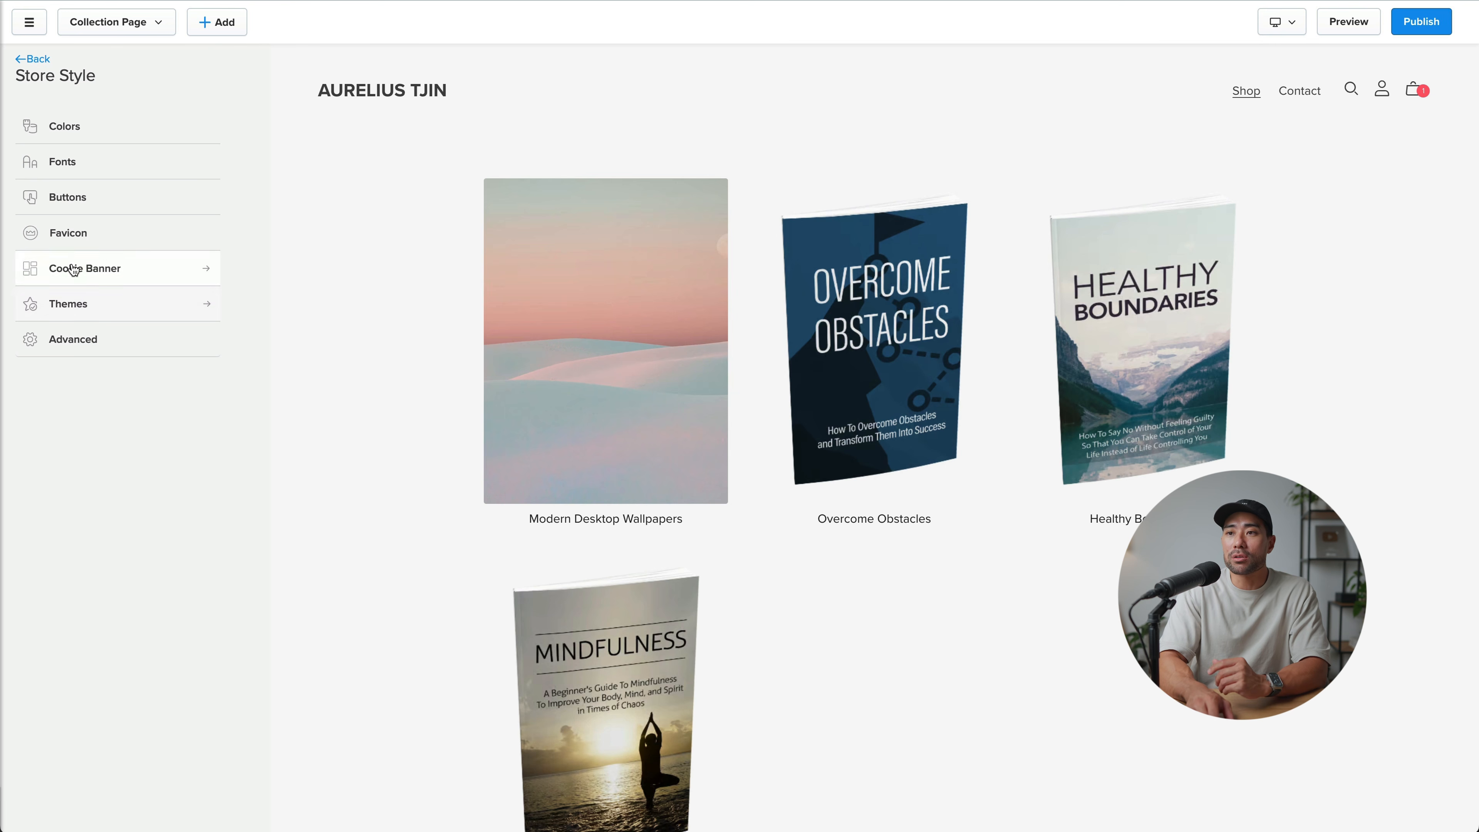
left_click(69, 136)
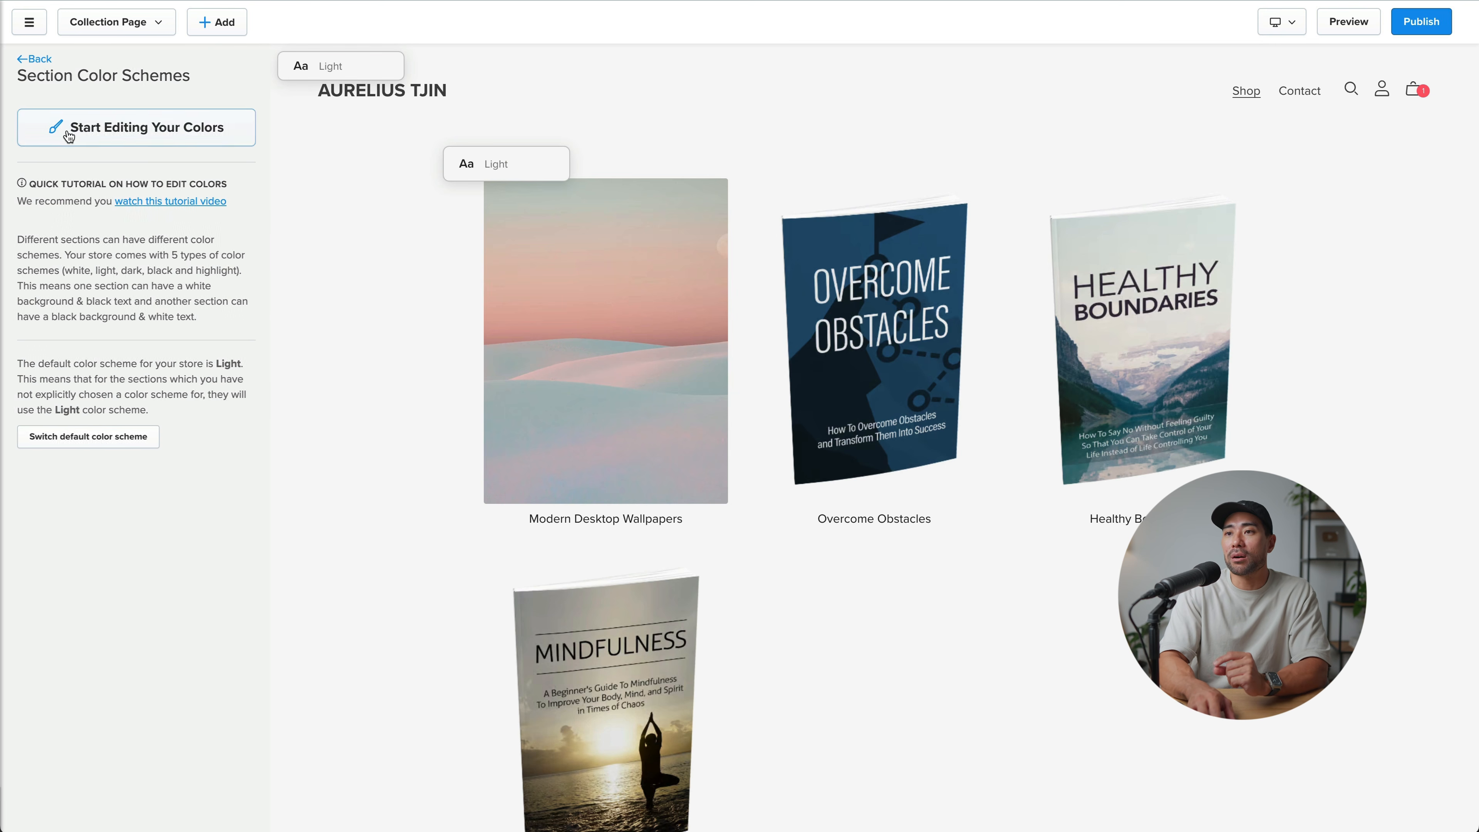
left_click(35, 59)
left_click(76, 158)
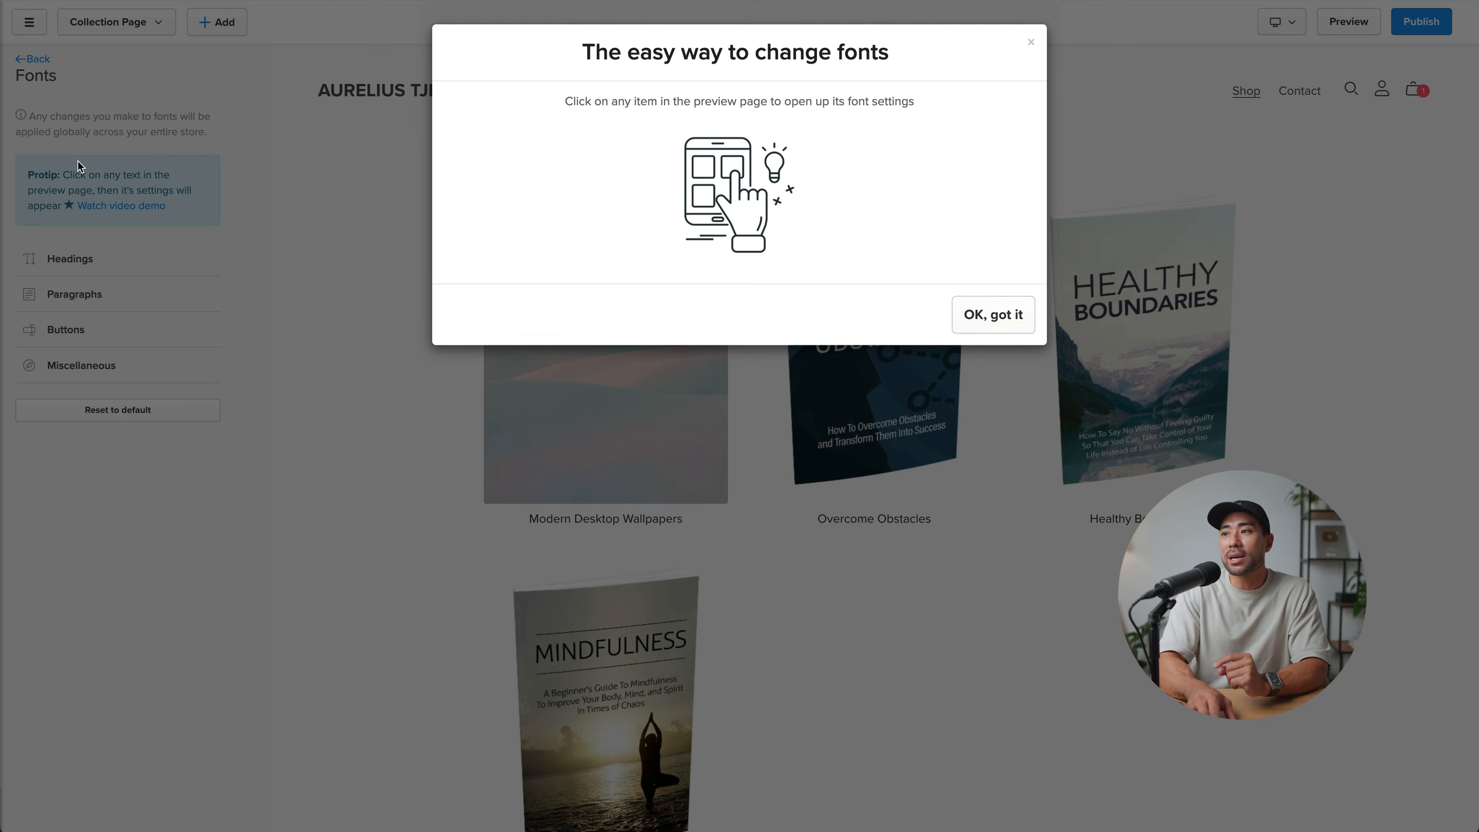
left_click(993, 315)
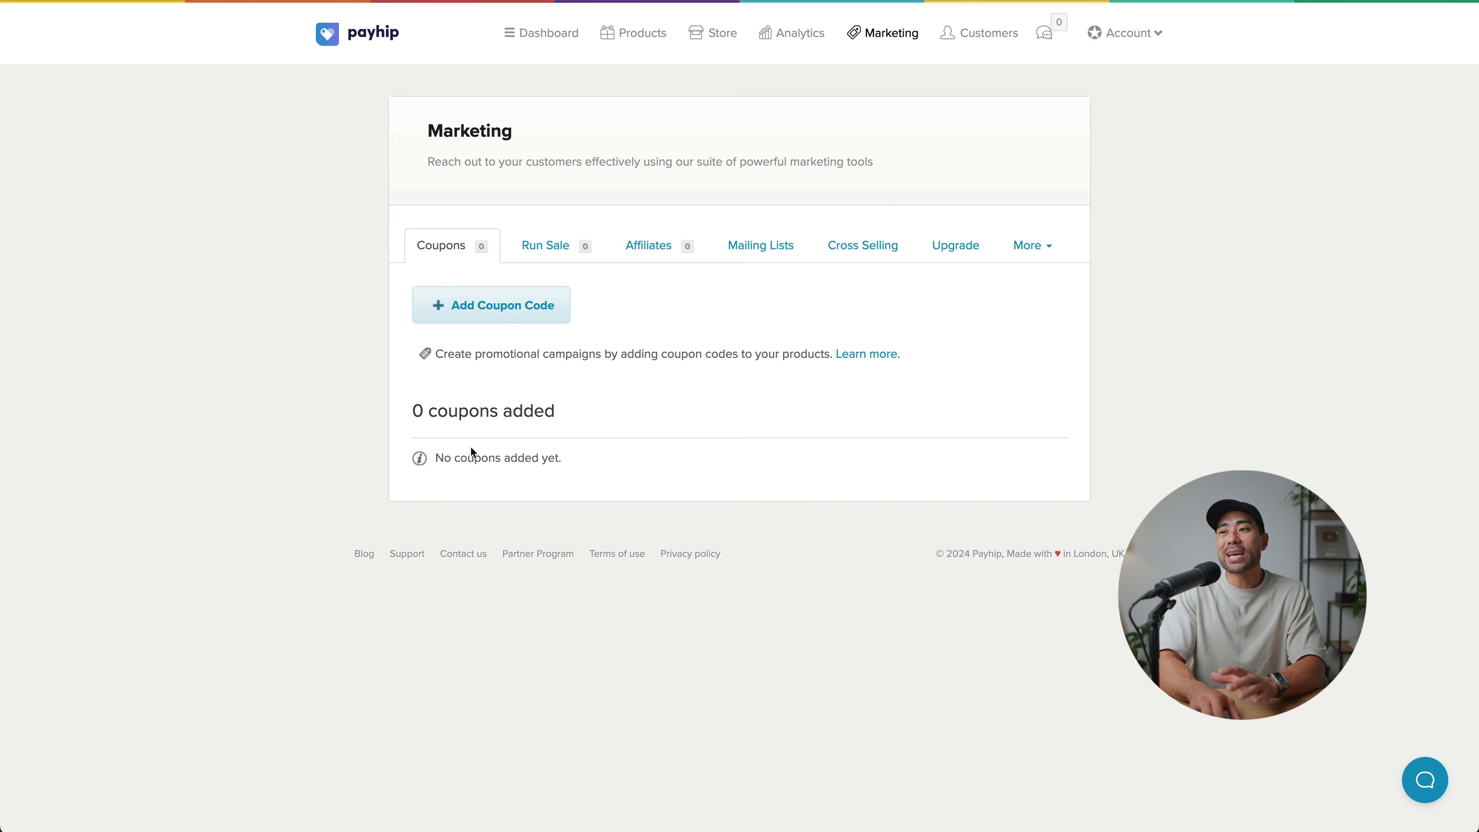
Step: Draft a coupon for all products with a 50% percentage discount, and close the form without creating it
left_click(479, 318)
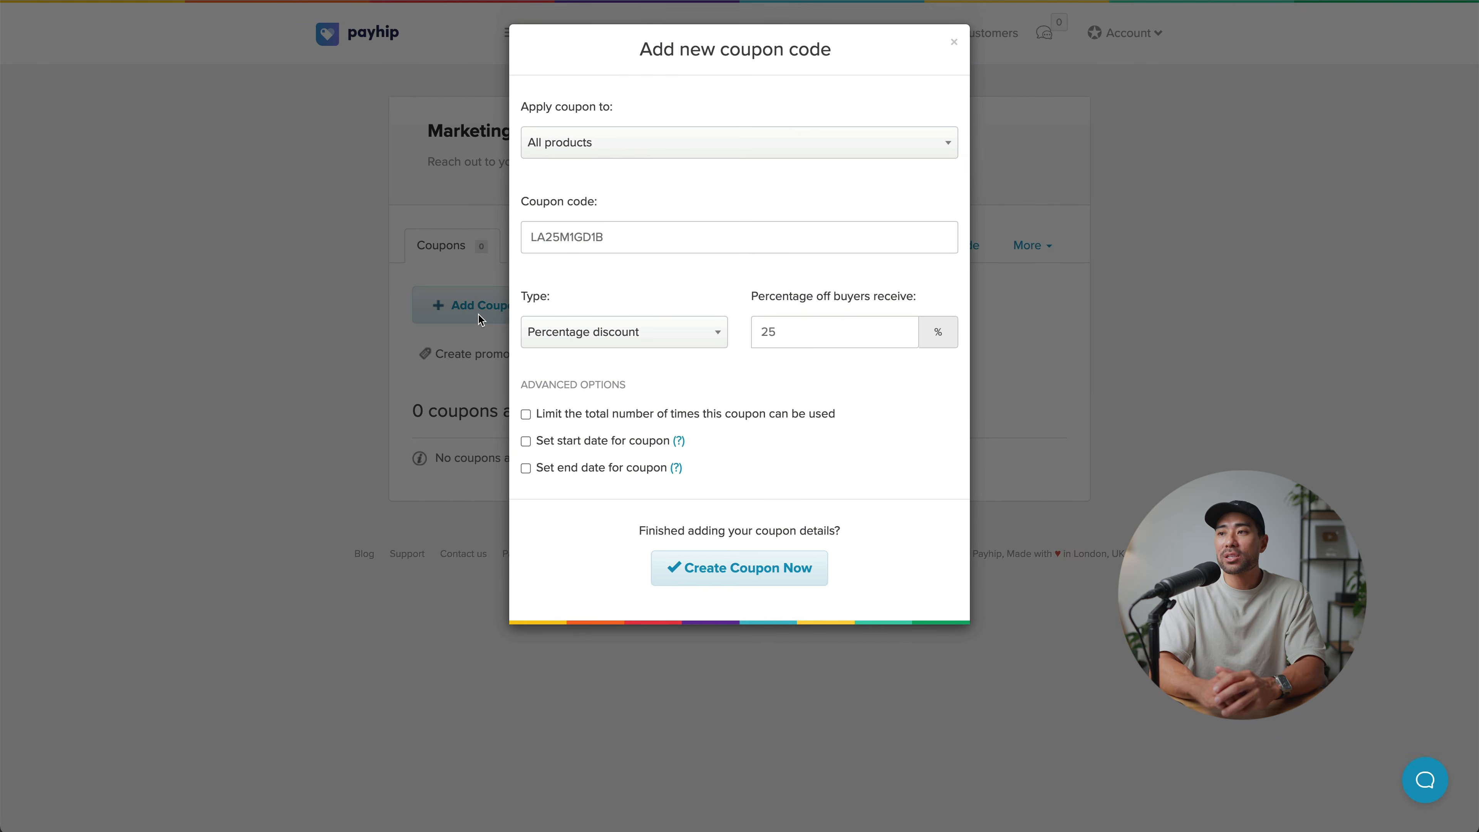
left_click(644, 153)
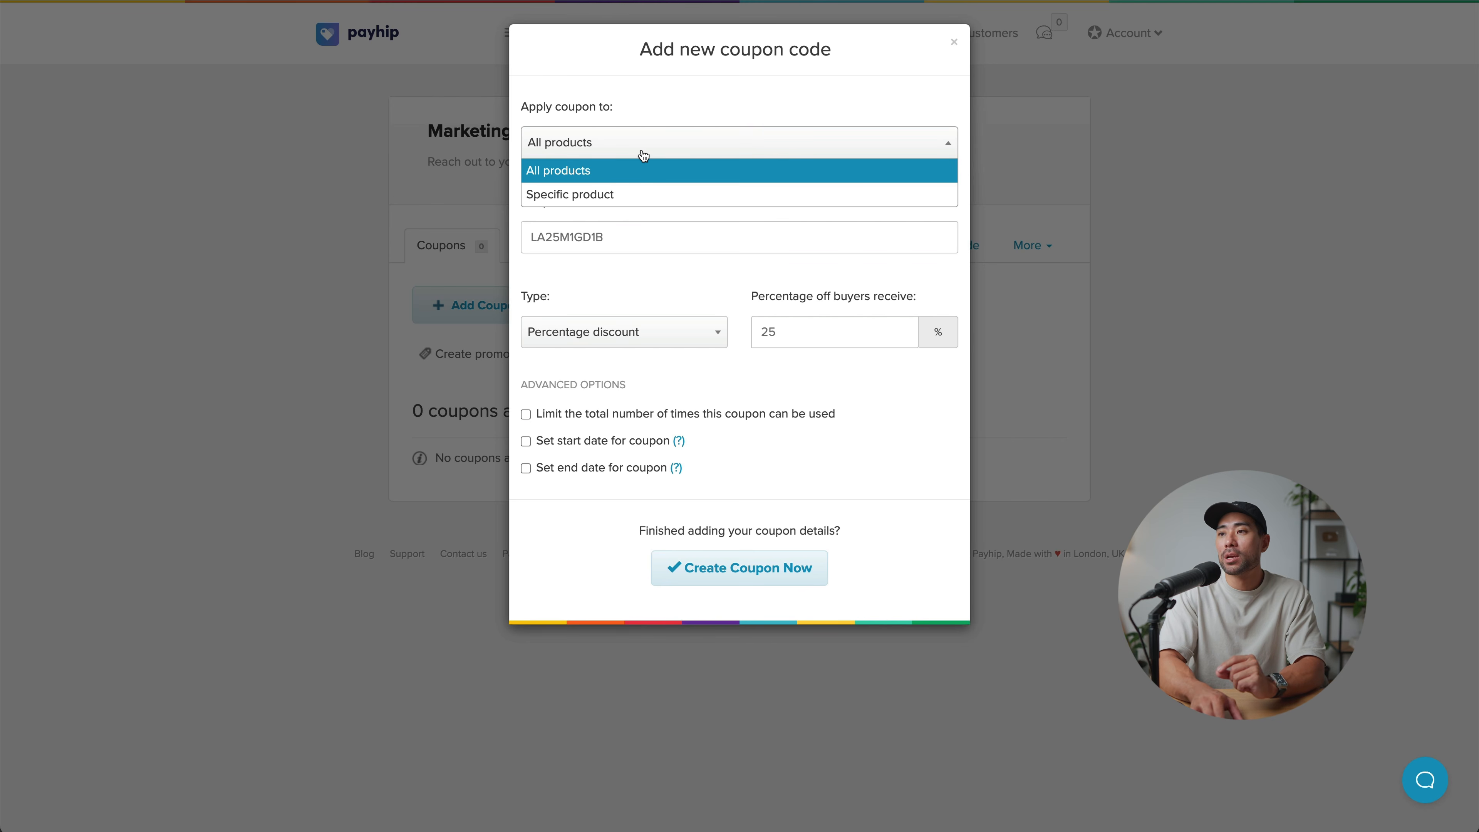
left_click(617, 172)
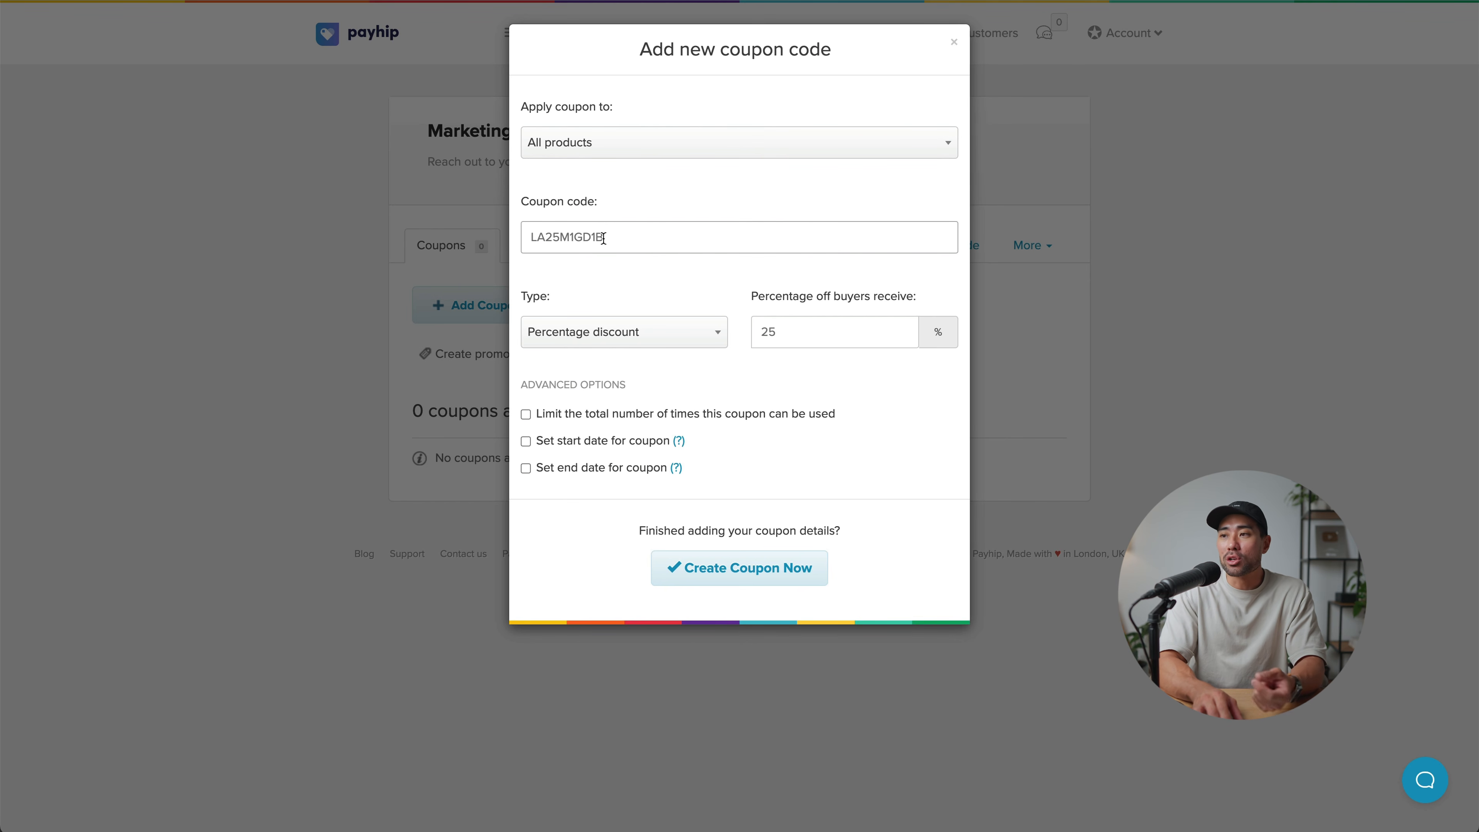
left_click(639, 338)
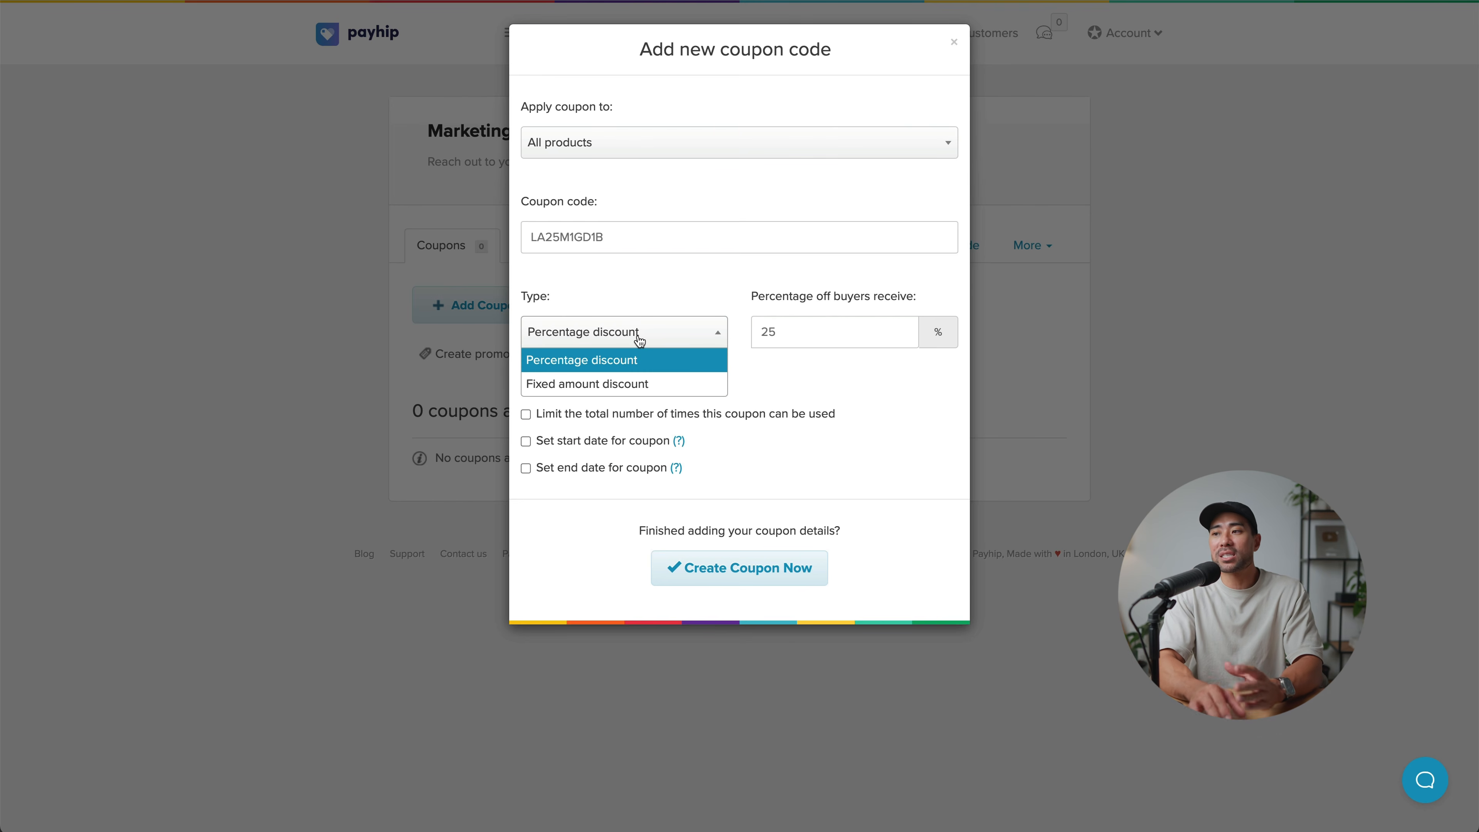
double_click(805, 341)
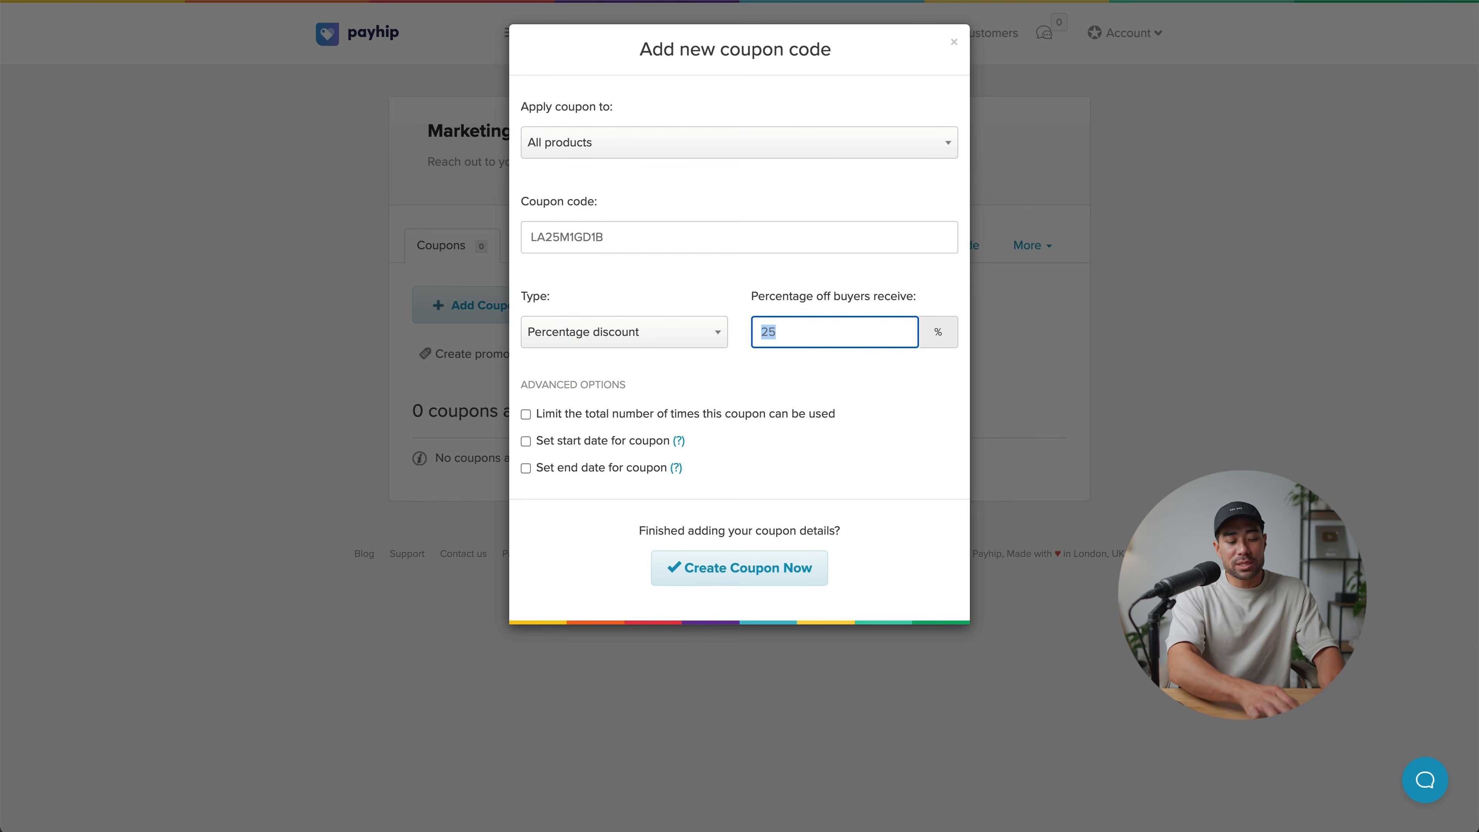
type("50")
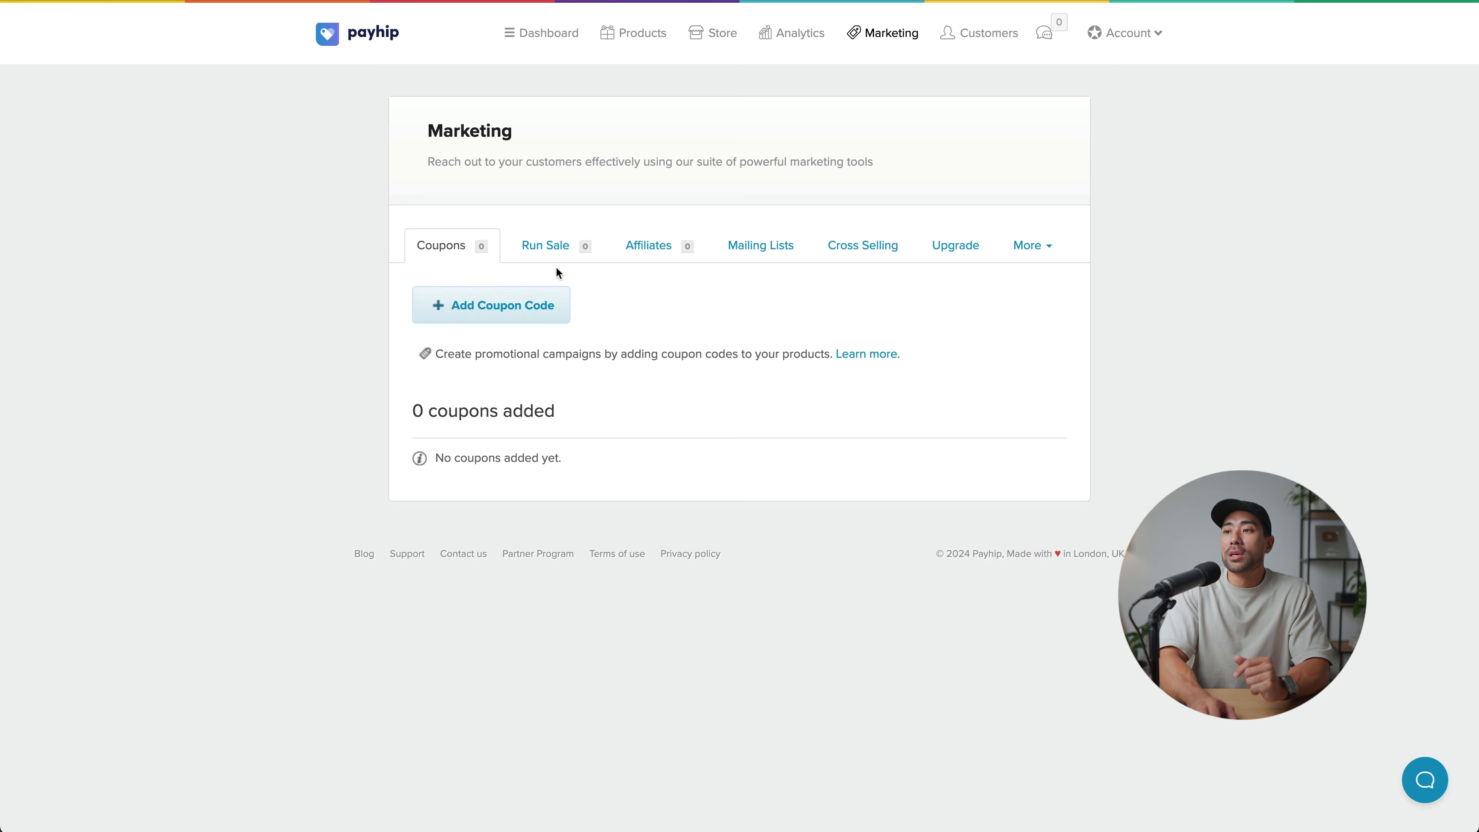
Step: Review the product, discount type and date options for a new sale, close the form, and view the affiliate sign-up page
left_click(552, 249)
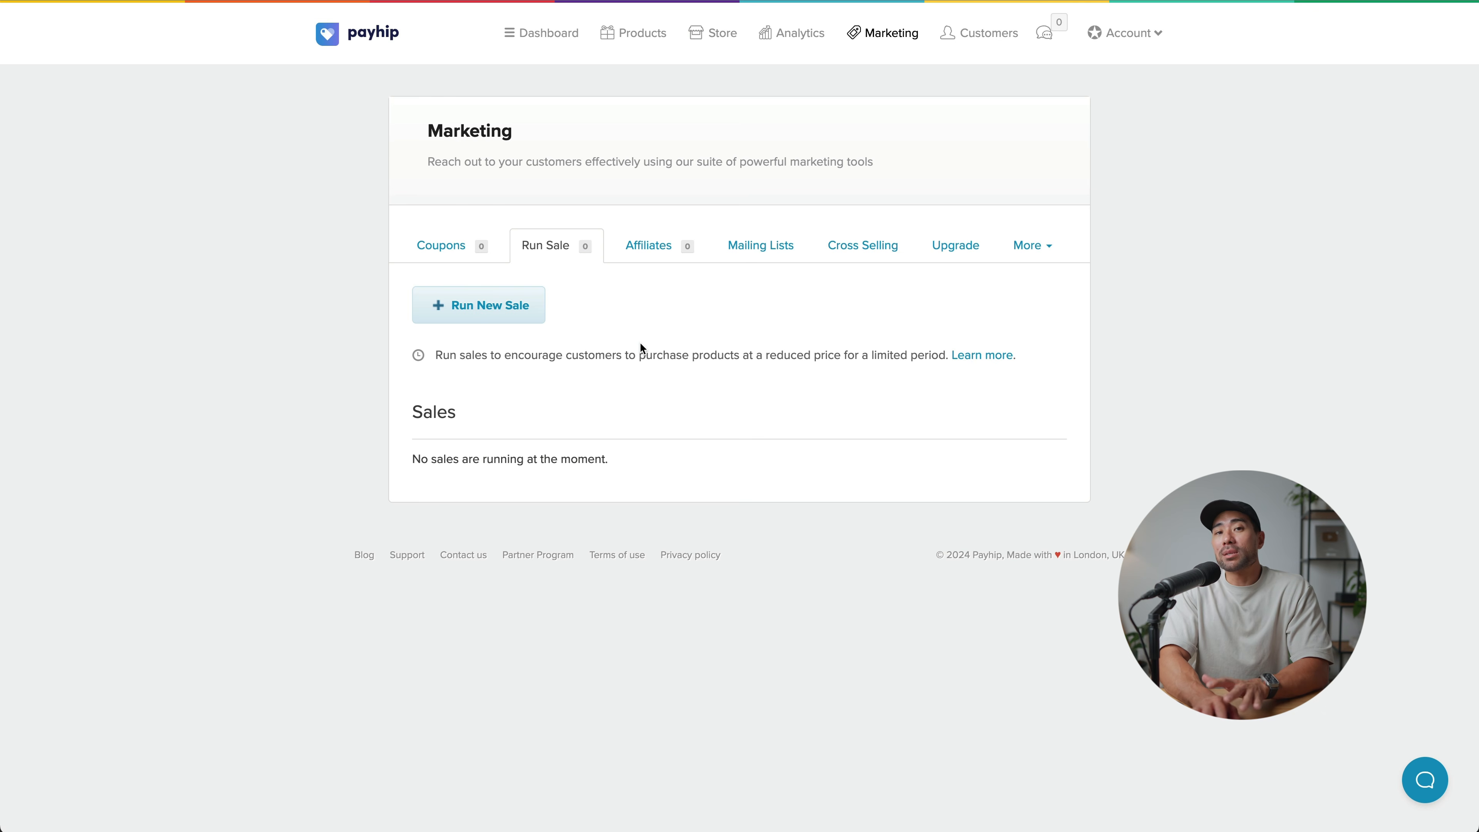
left_click(491, 314)
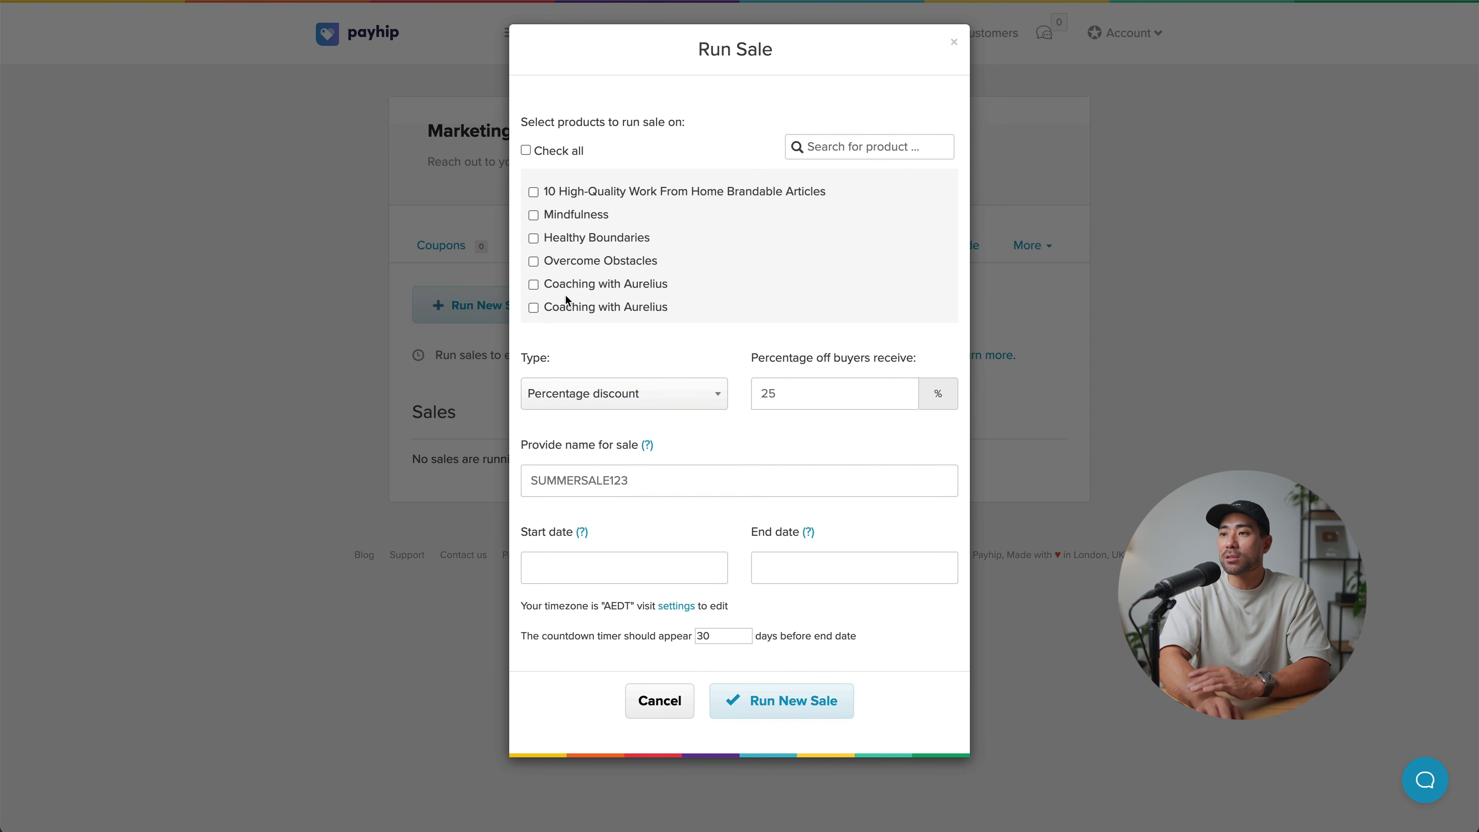
left_click(638, 407)
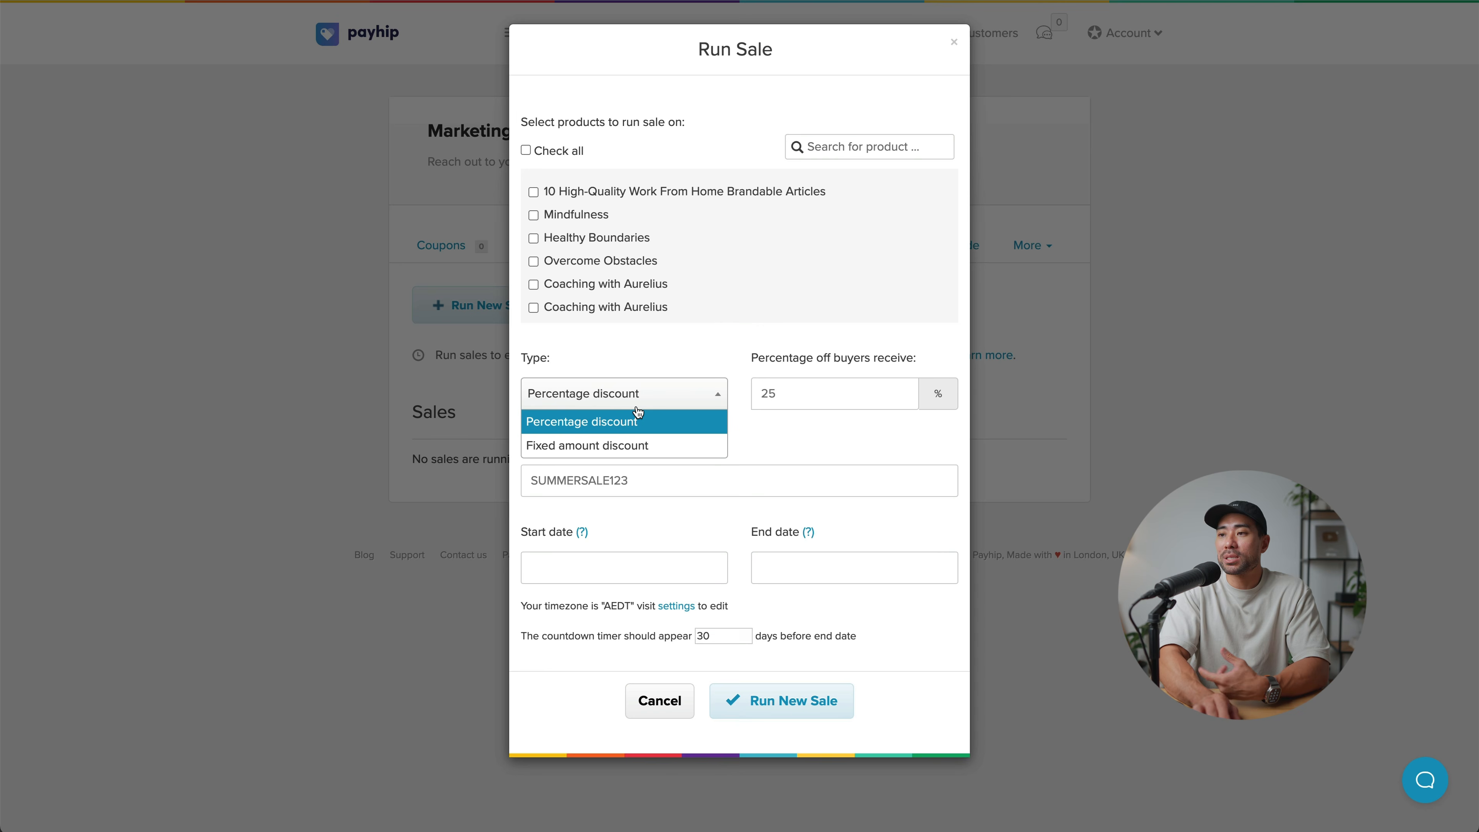
left_click(637, 419)
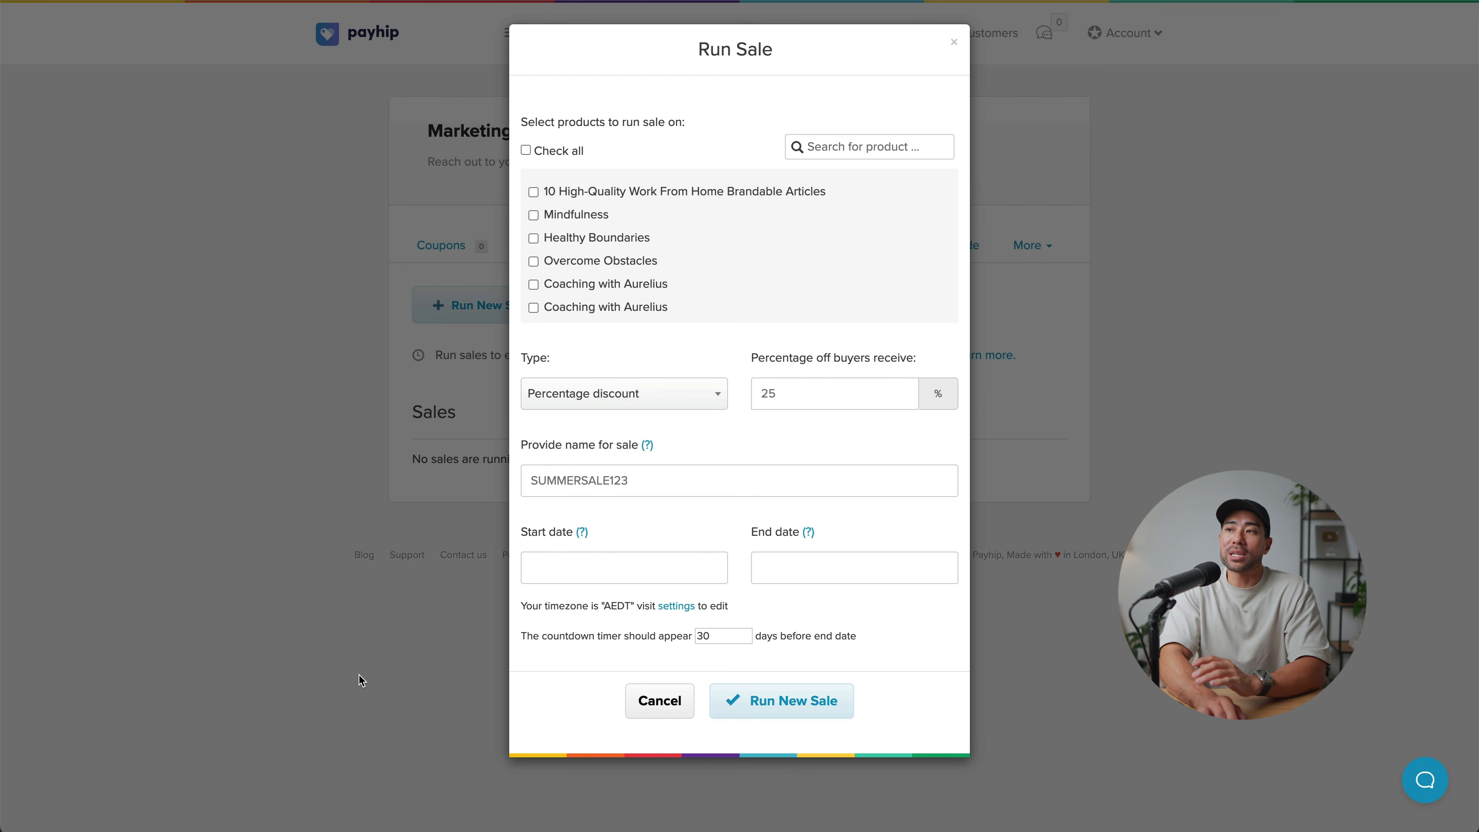
left_click(955, 45)
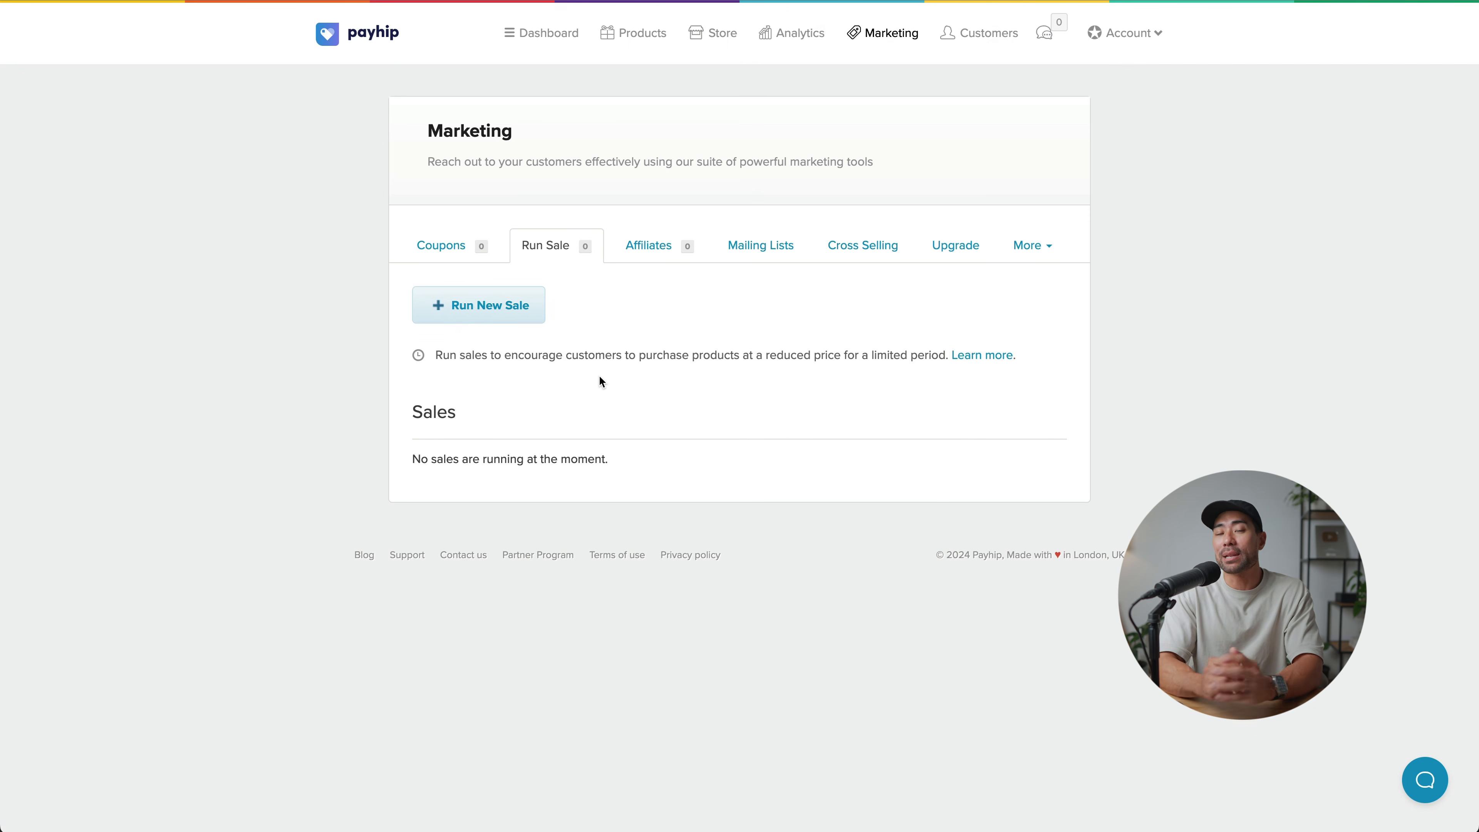
left_click(626, 250)
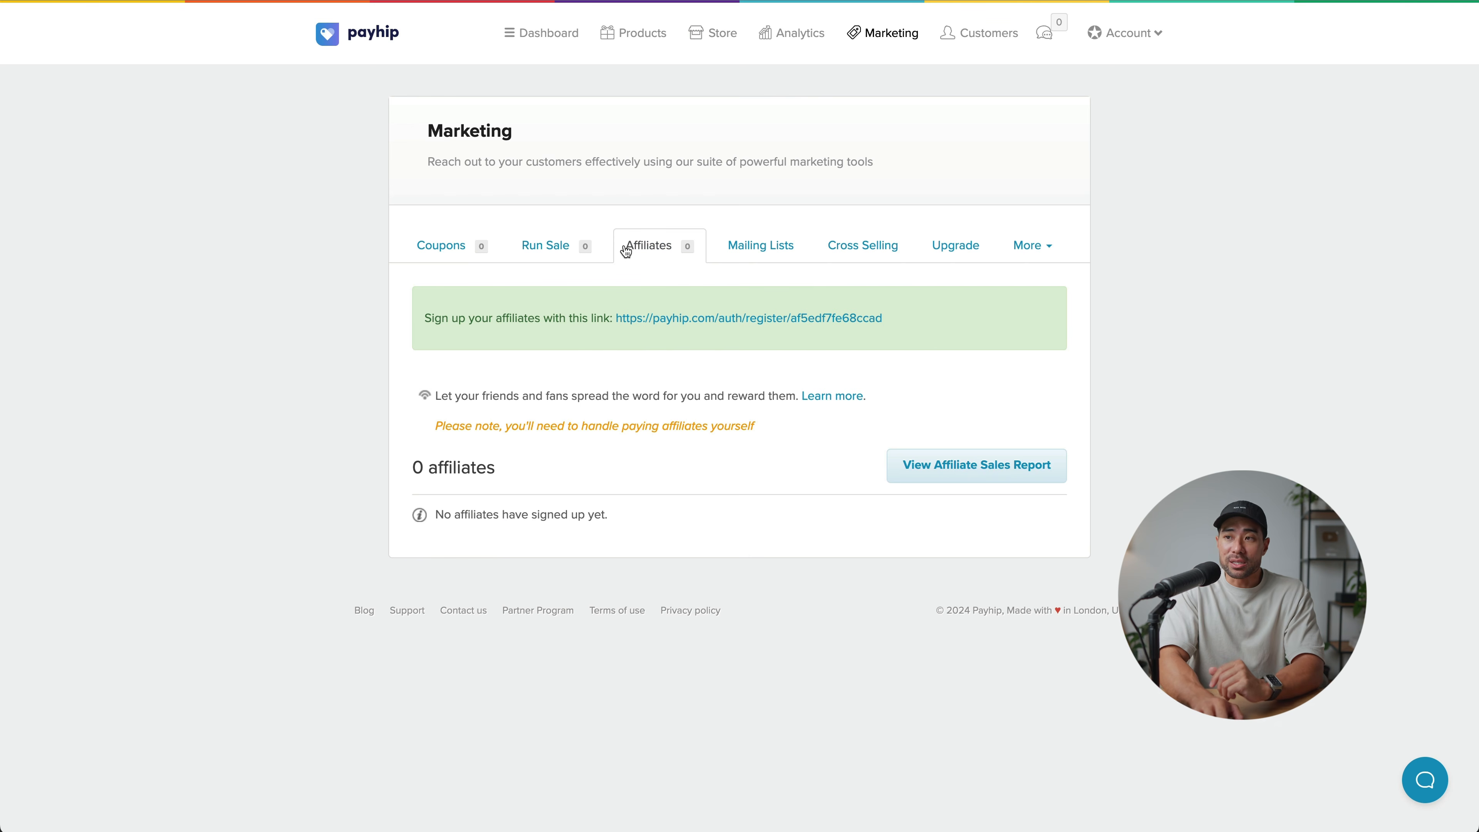
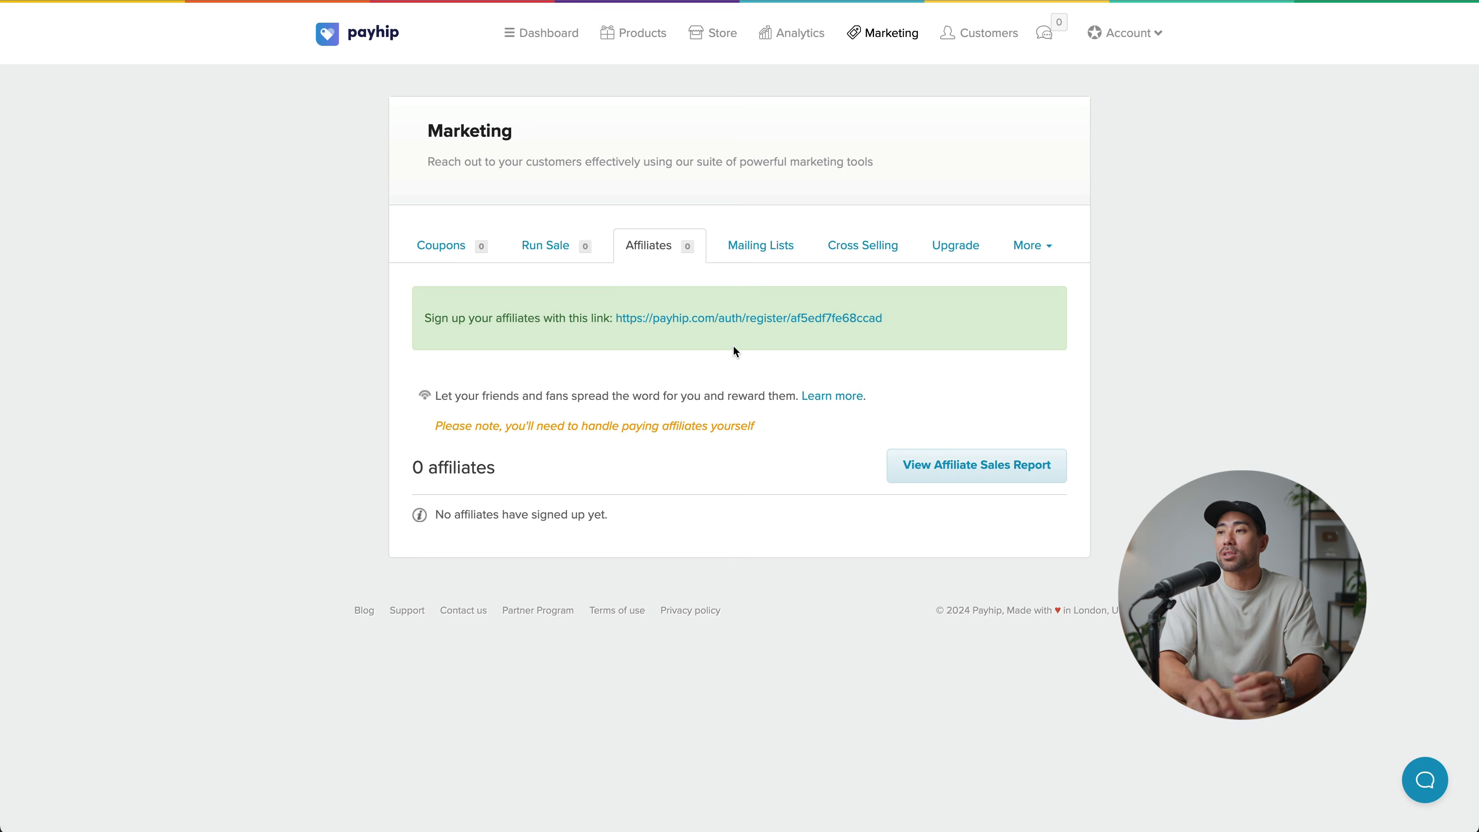
Step: Browse the email service providers available for mailing lists, cancel the setup, and look through Payhip's integrations on the Zapier website
left_click(751, 250)
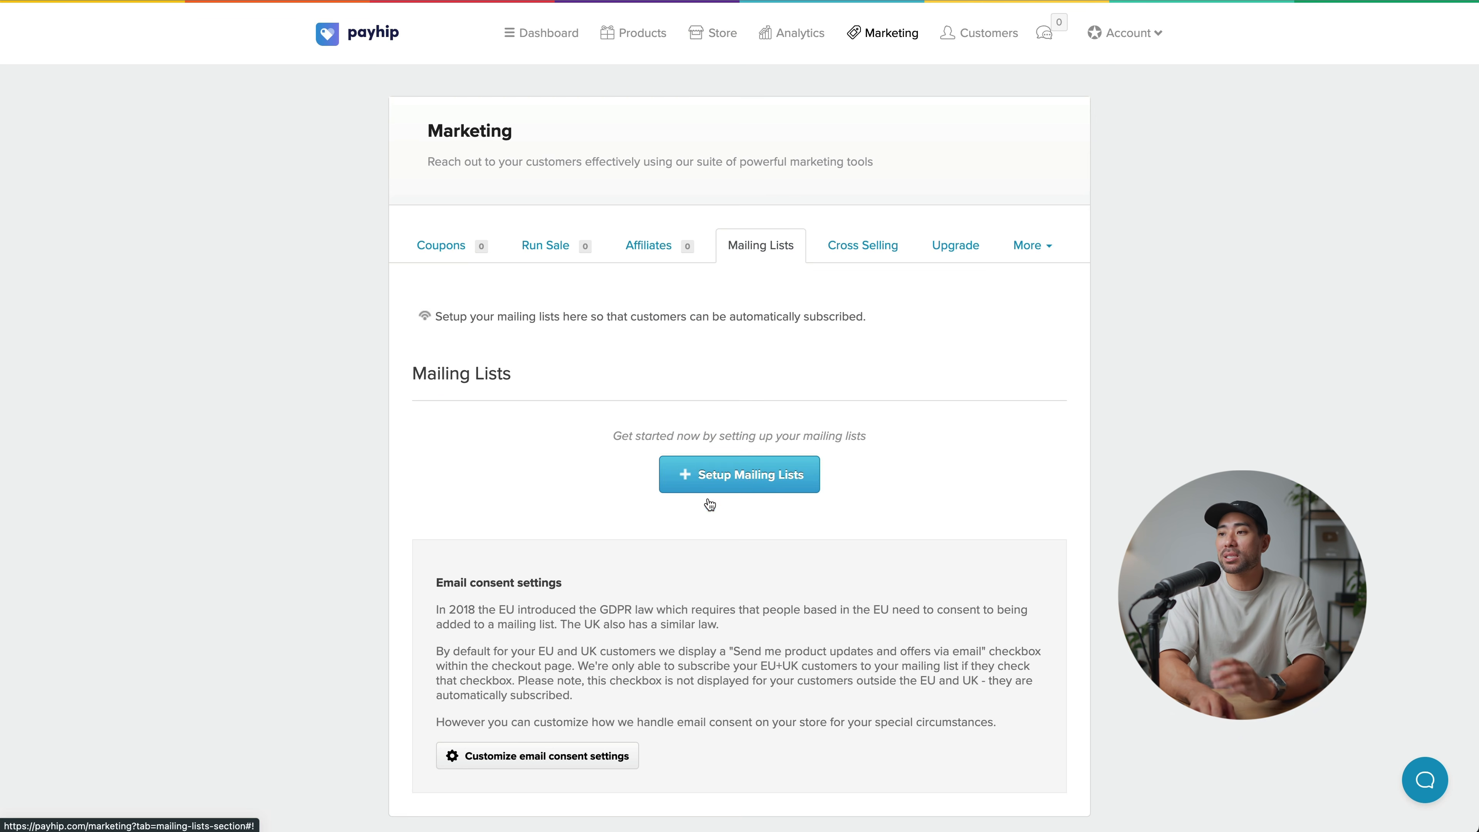
left_click(733, 486)
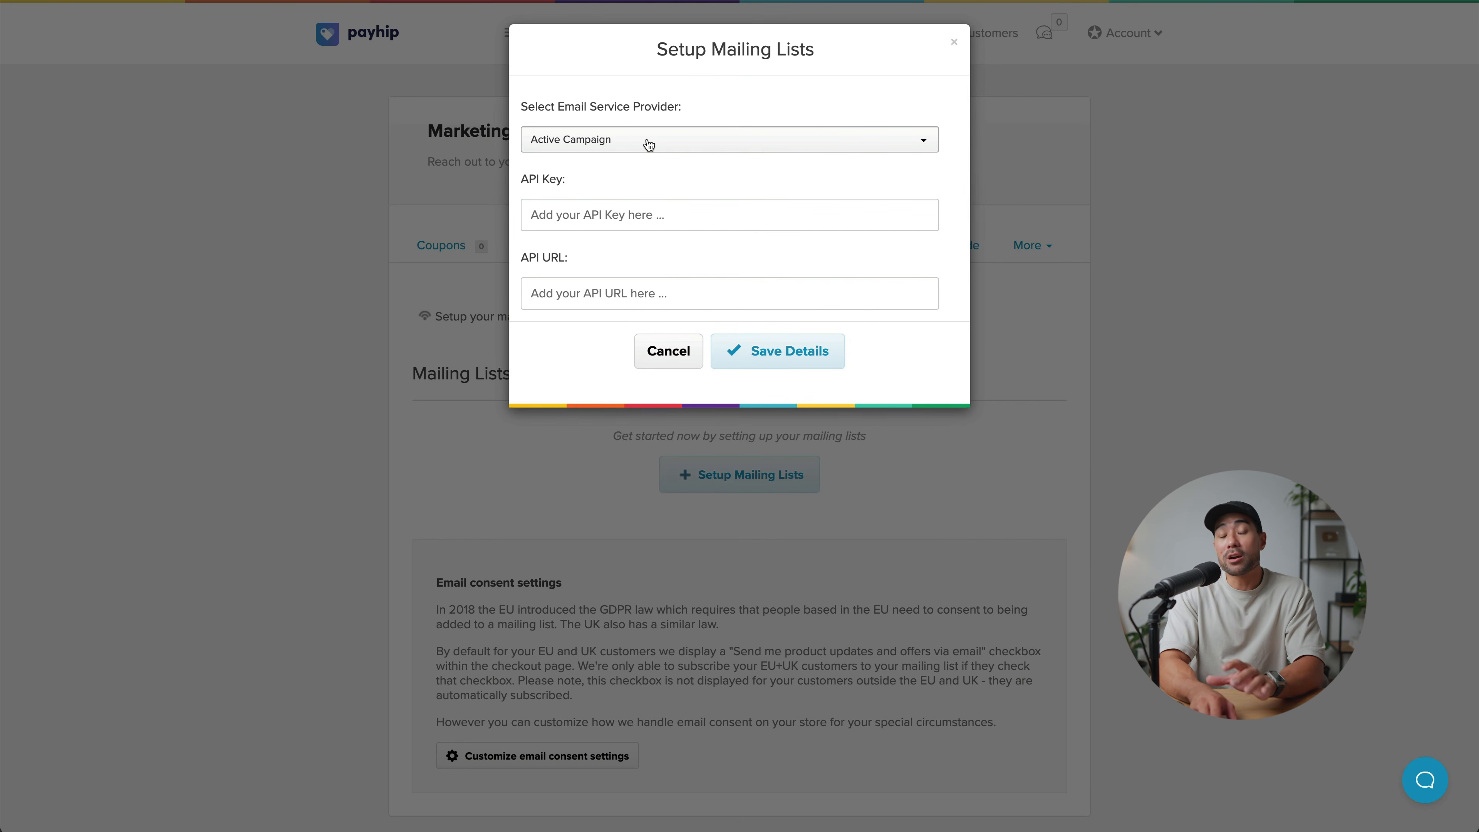
left_click(649, 144)
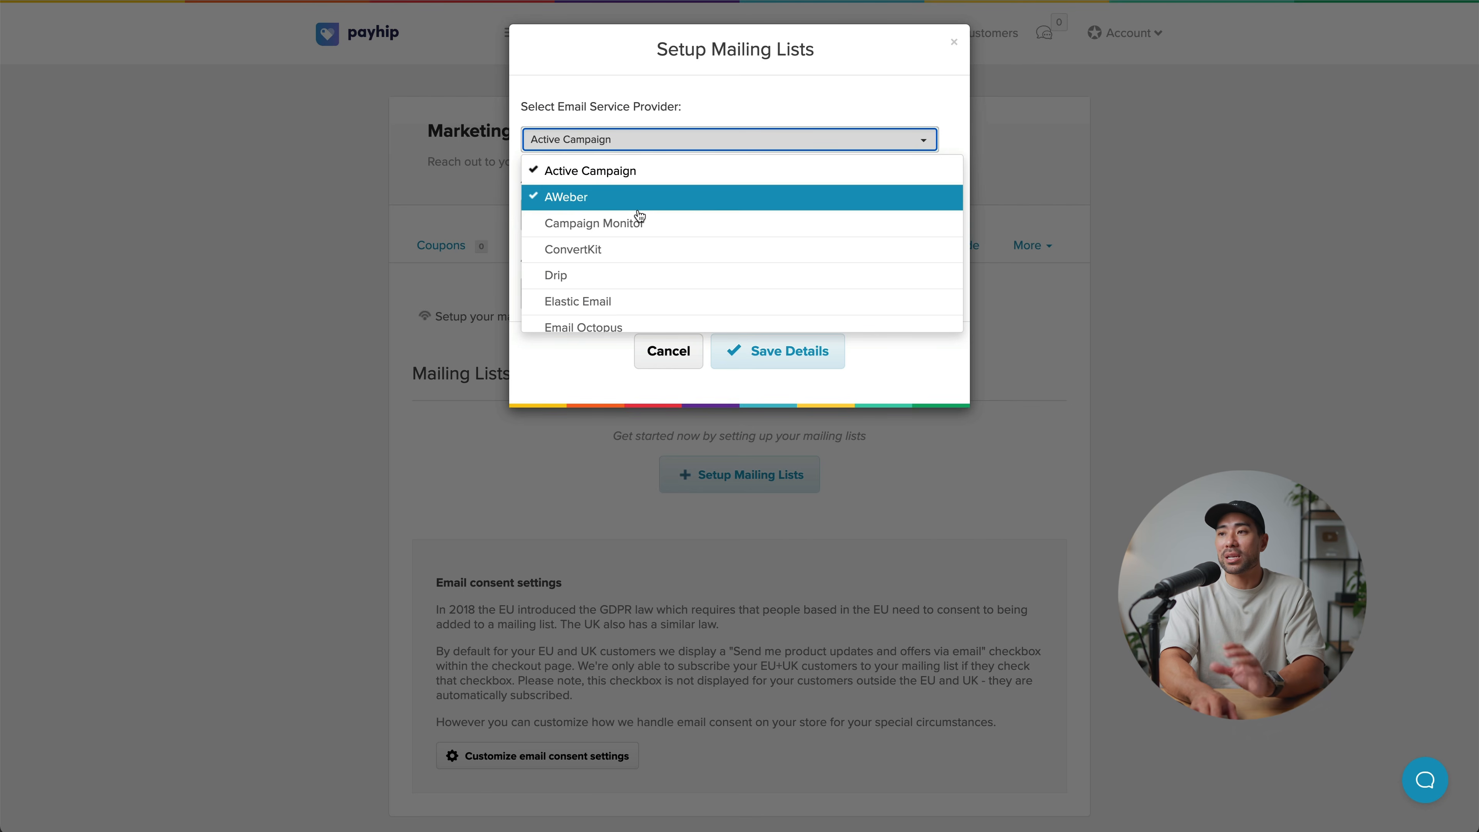
scroll(635, 218, "down", 5)
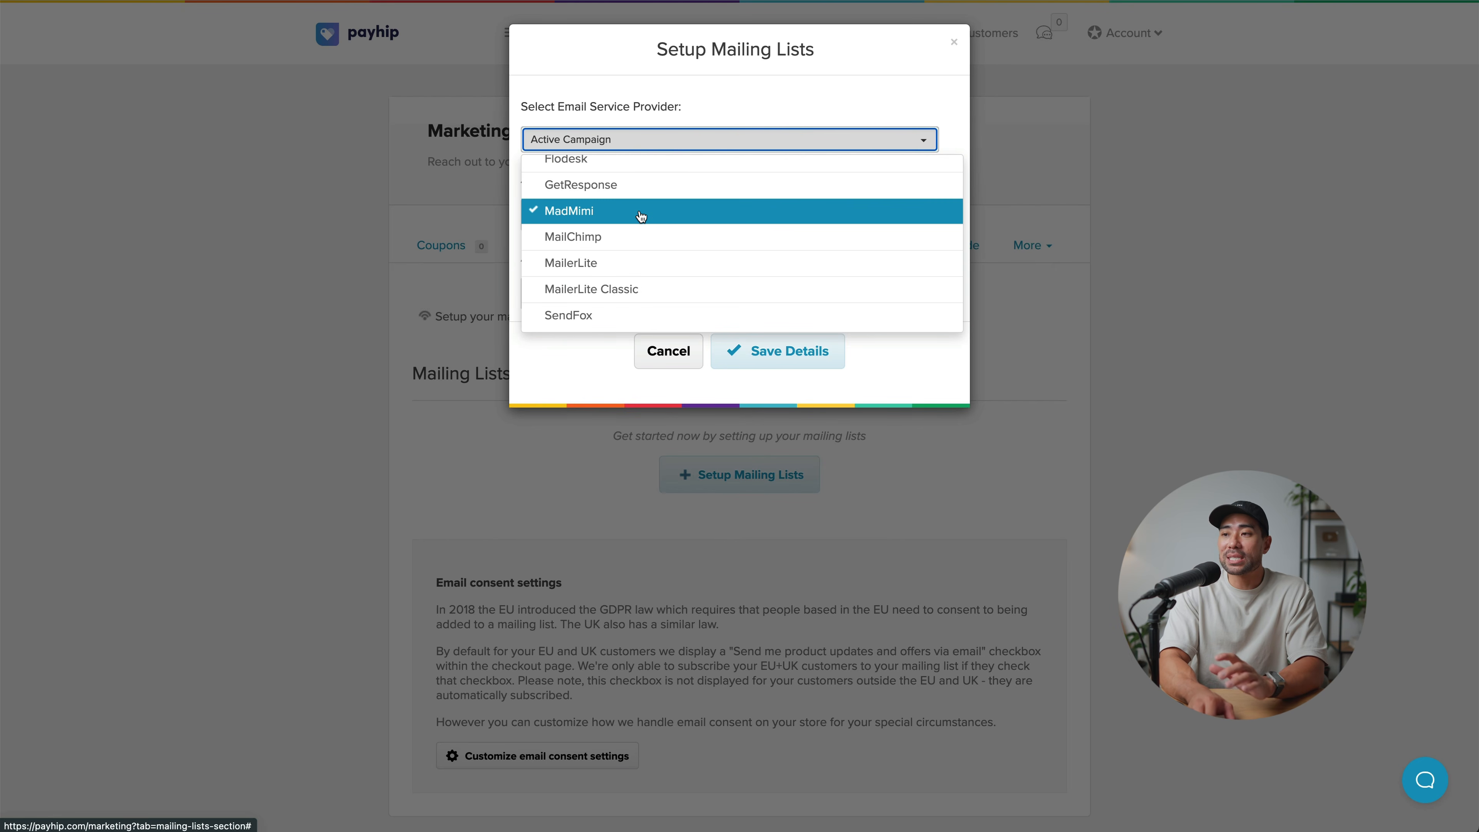
scroll(640, 213, "up", 5)
left_click(626, 383)
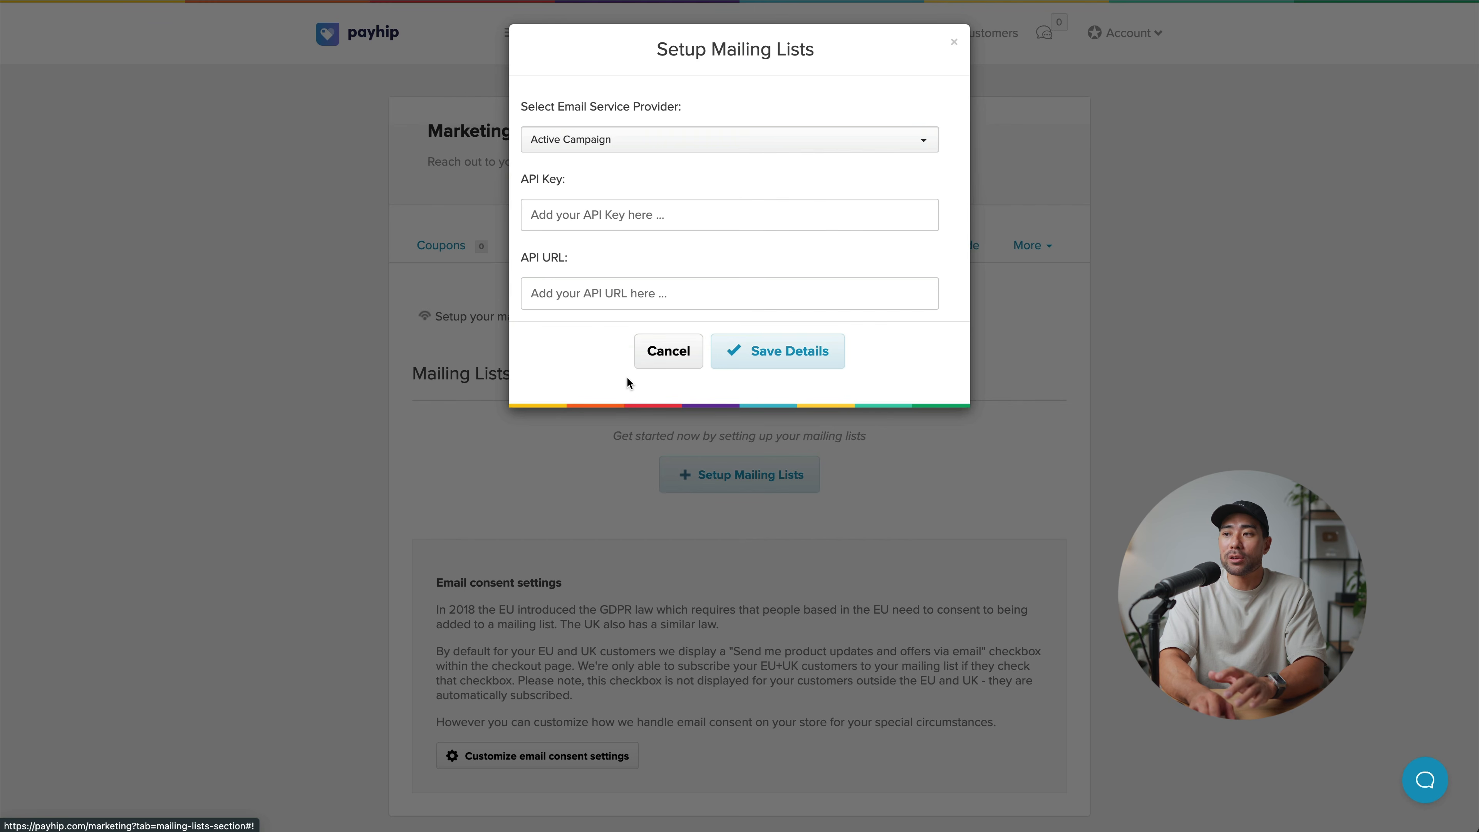
left_click(670, 352)
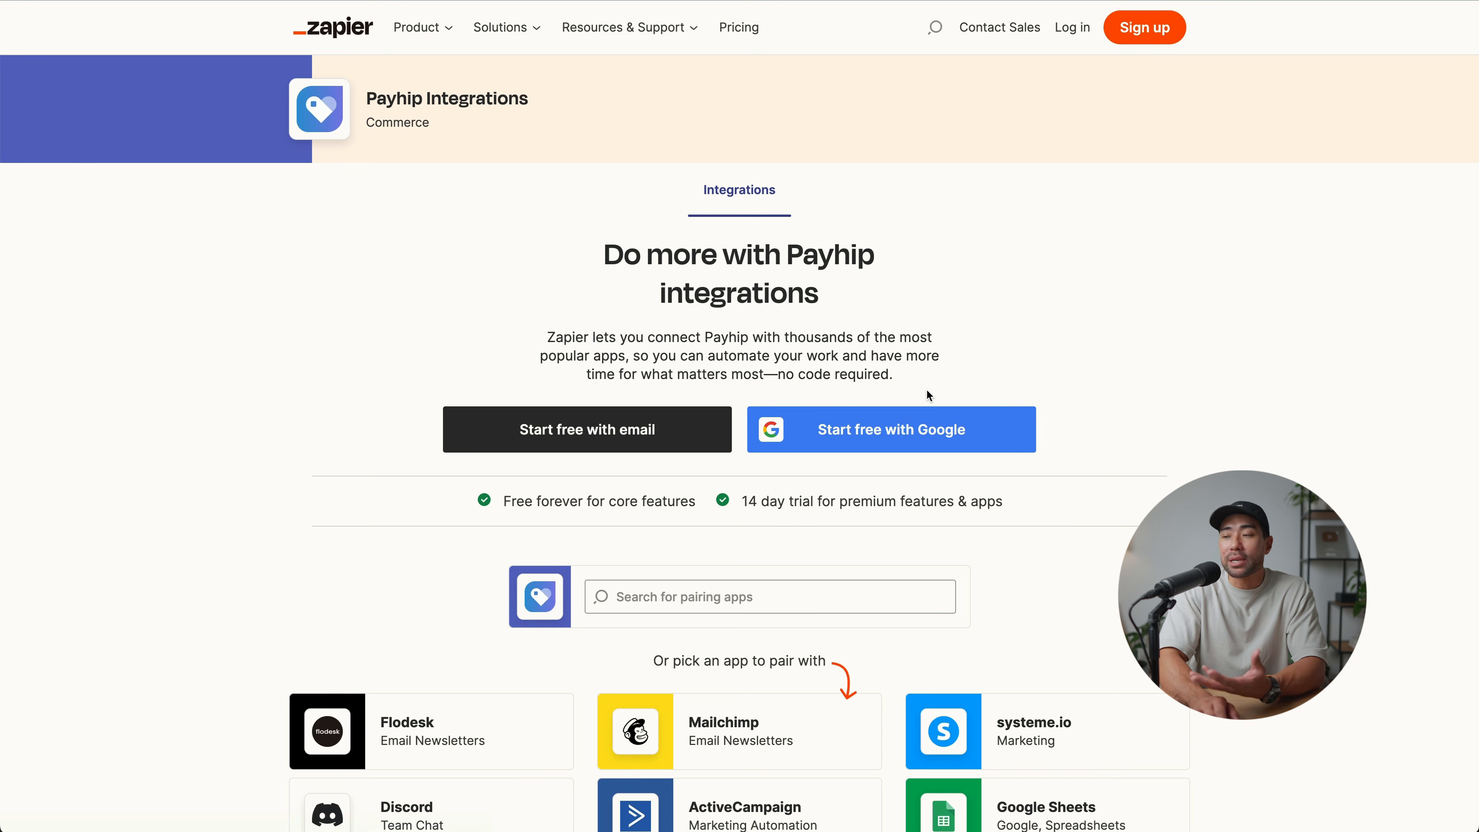
scroll(771, 350, "down", 10)
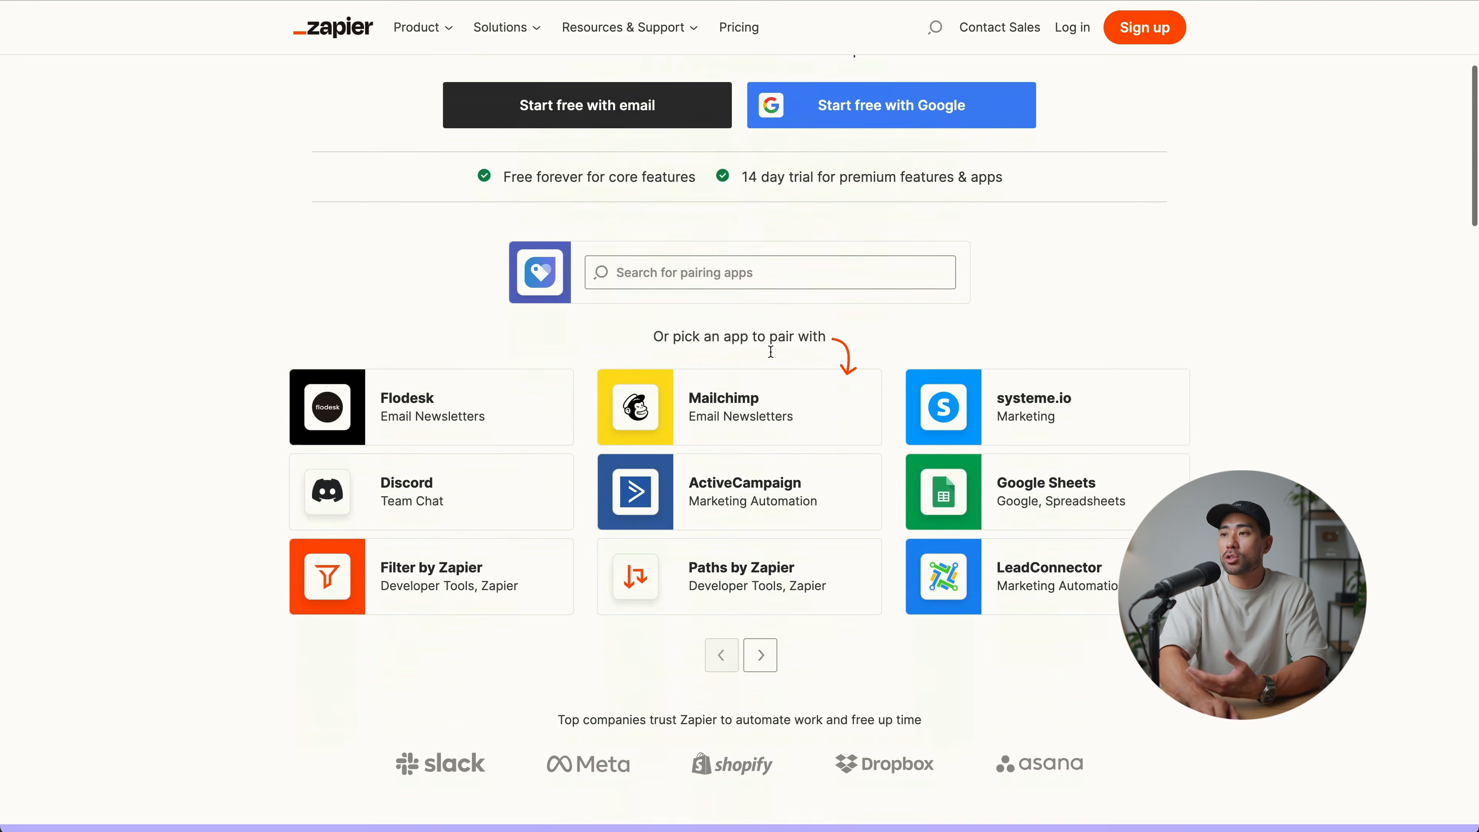
scroll(772, 357, "up", 4)
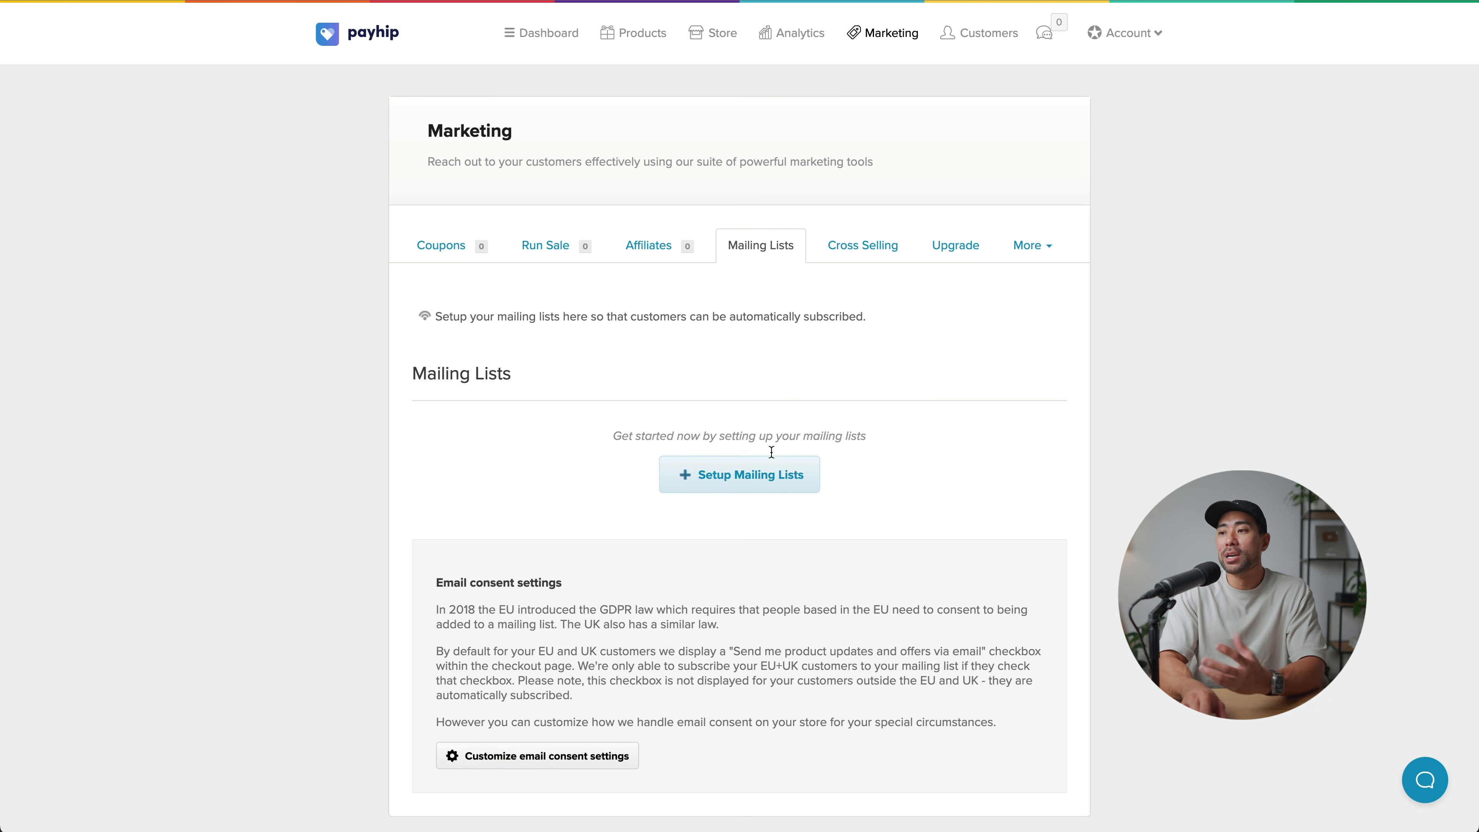
Step: Back in Payhip, recheck the mailing list providers, and review the form for adding a cross-sell before cancelling it
left_click(757, 473)
left_click(640, 143)
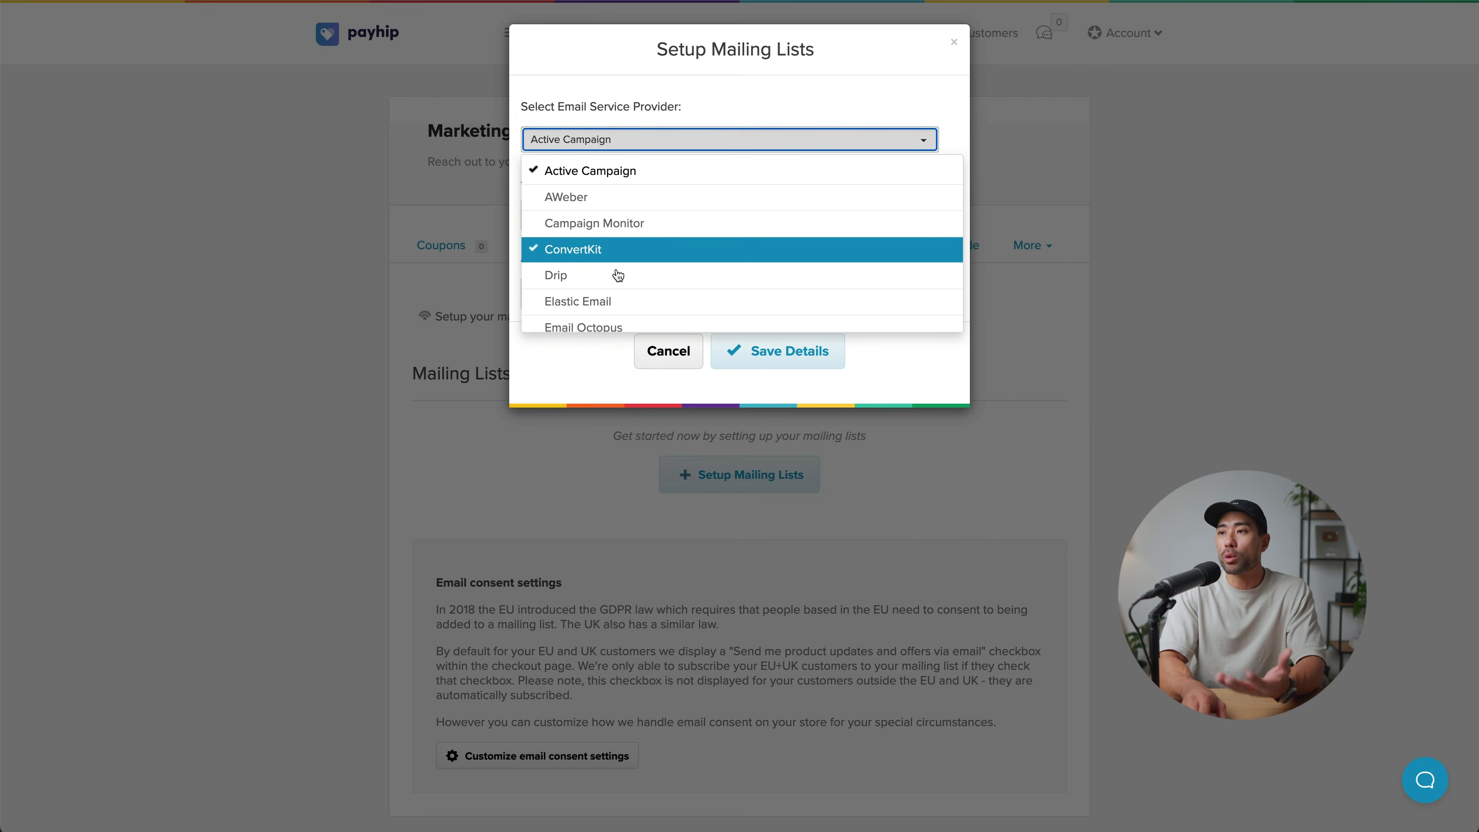
scroll(594, 250, "down", 3)
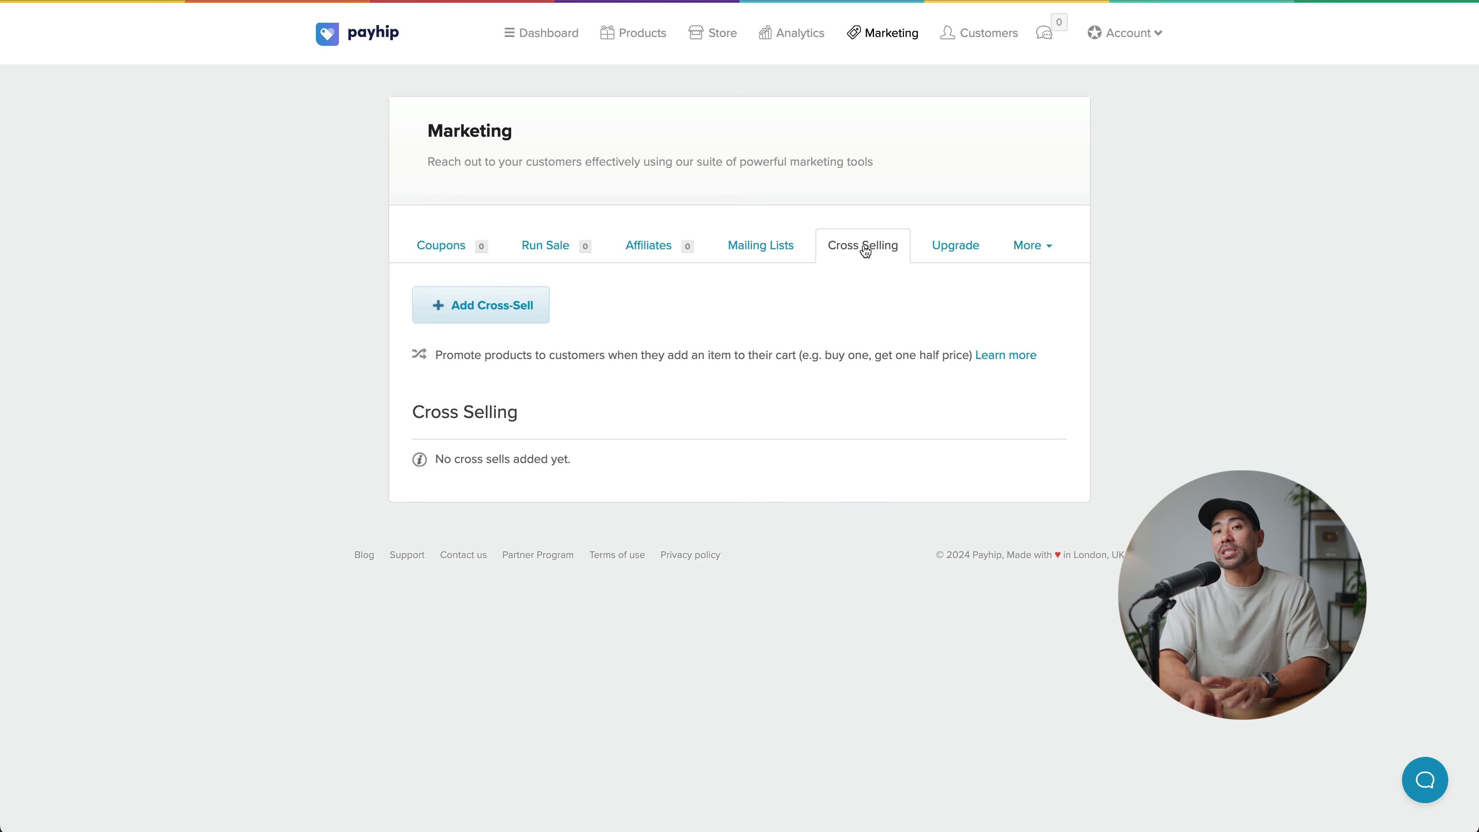
left_click(509, 311)
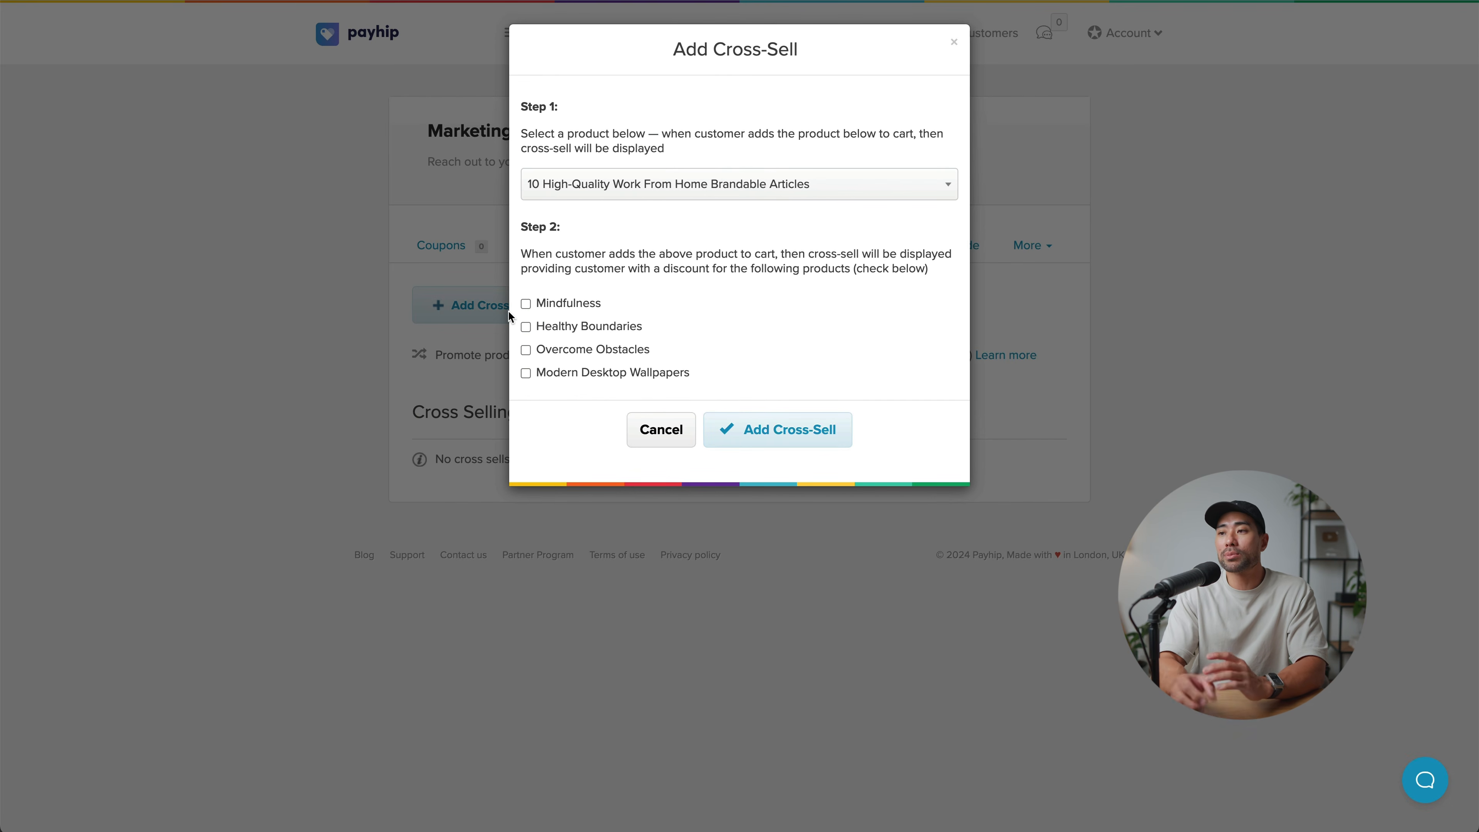
left_click(635, 429)
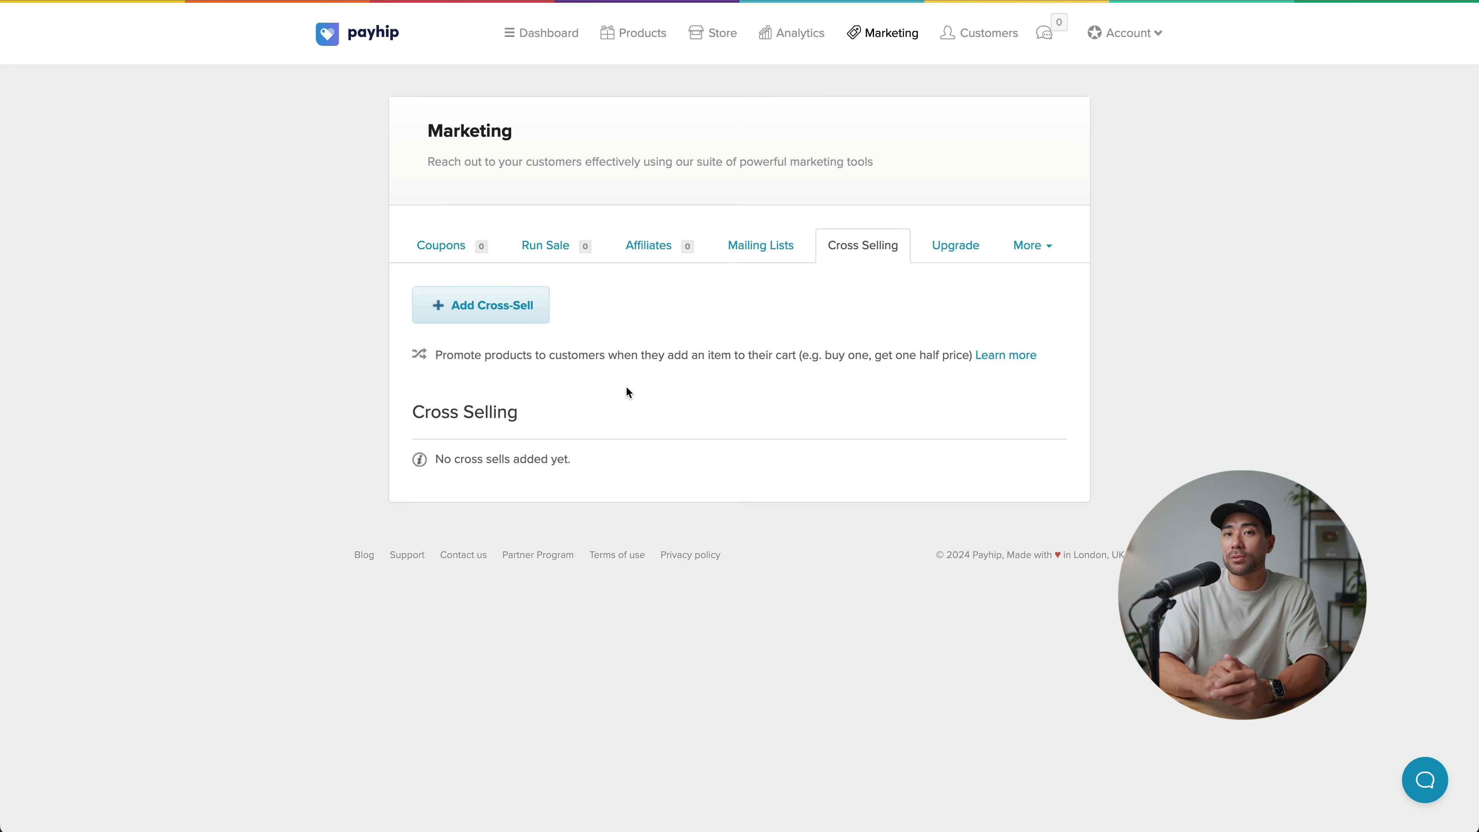
Step: Draft an upgrade offering buyers of Modern Desktop Wallpapers a discount on Mindfulness, and cancel it
left_click(955, 245)
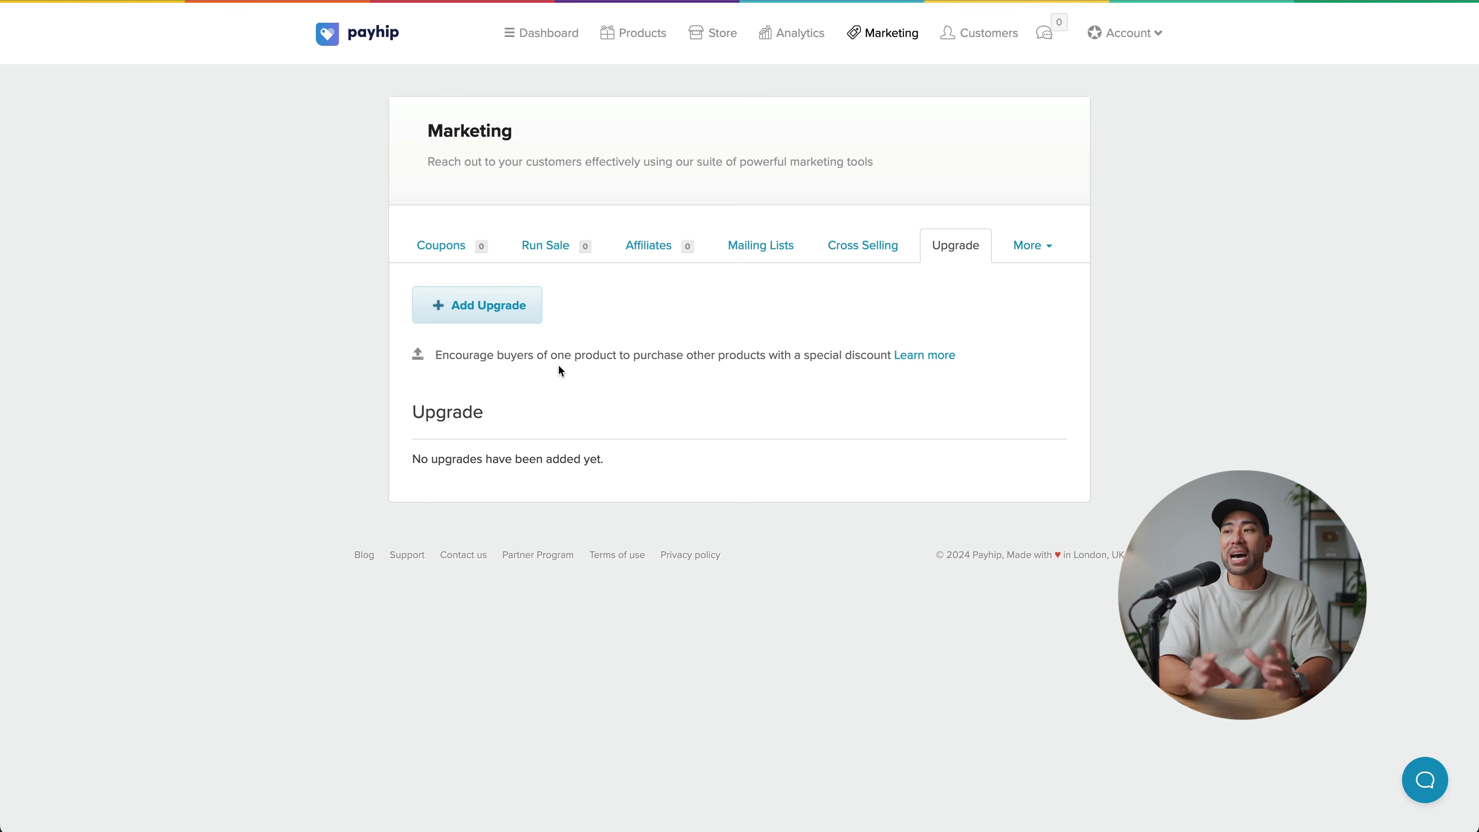
left_click(481, 319)
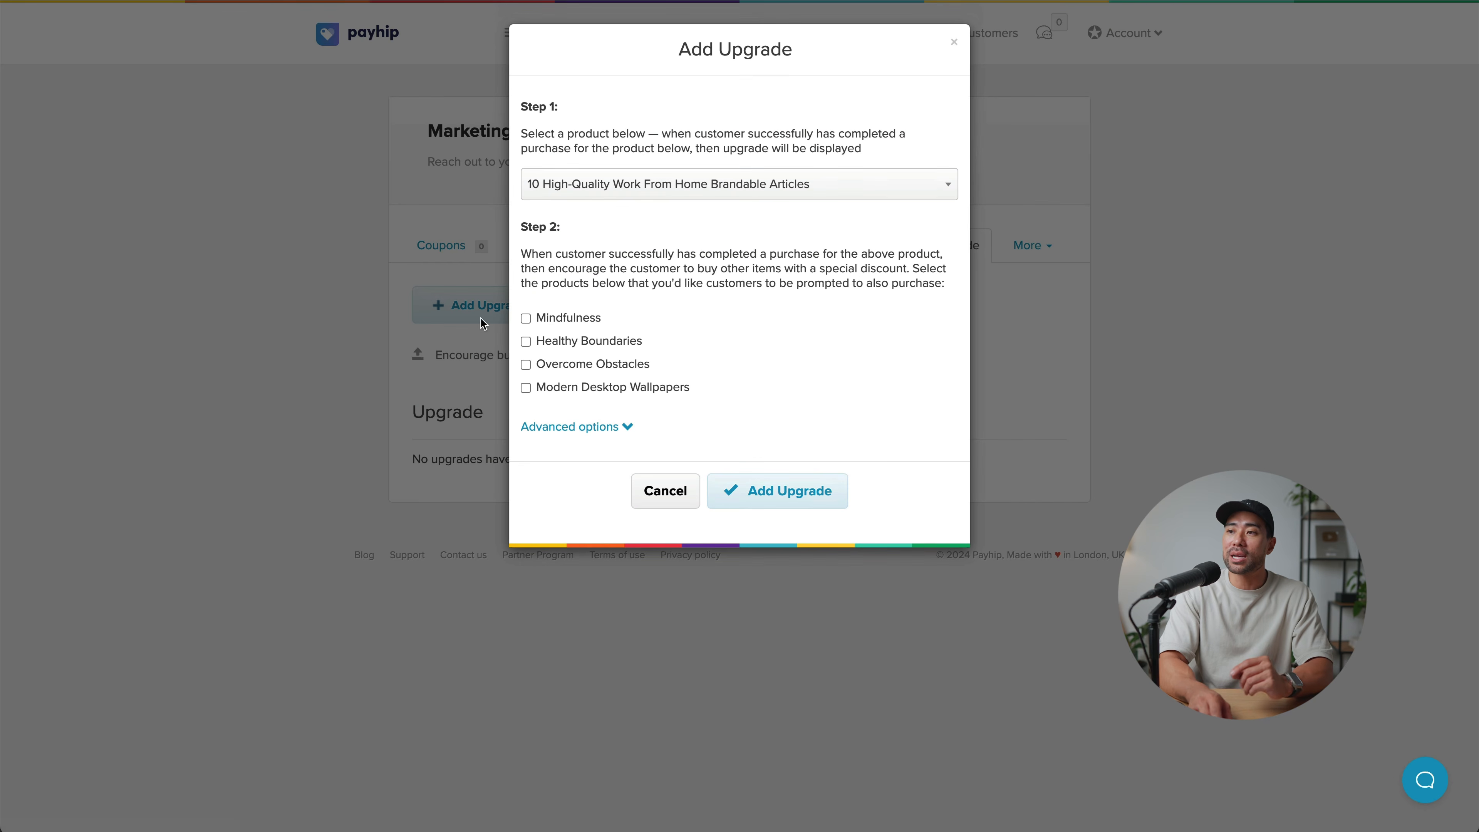
left_click(652, 196)
left_click(629, 336)
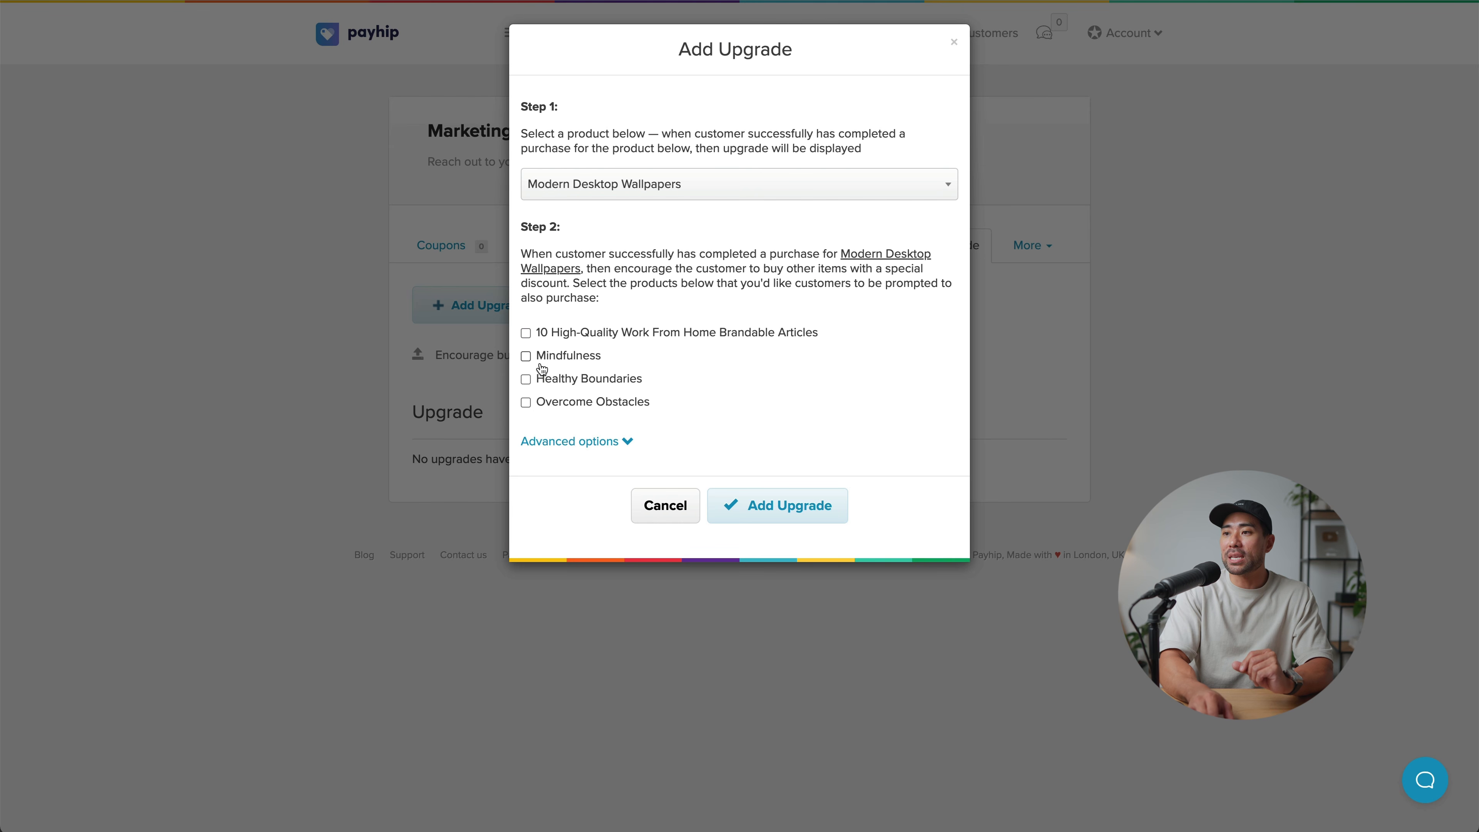
left_click(526, 356)
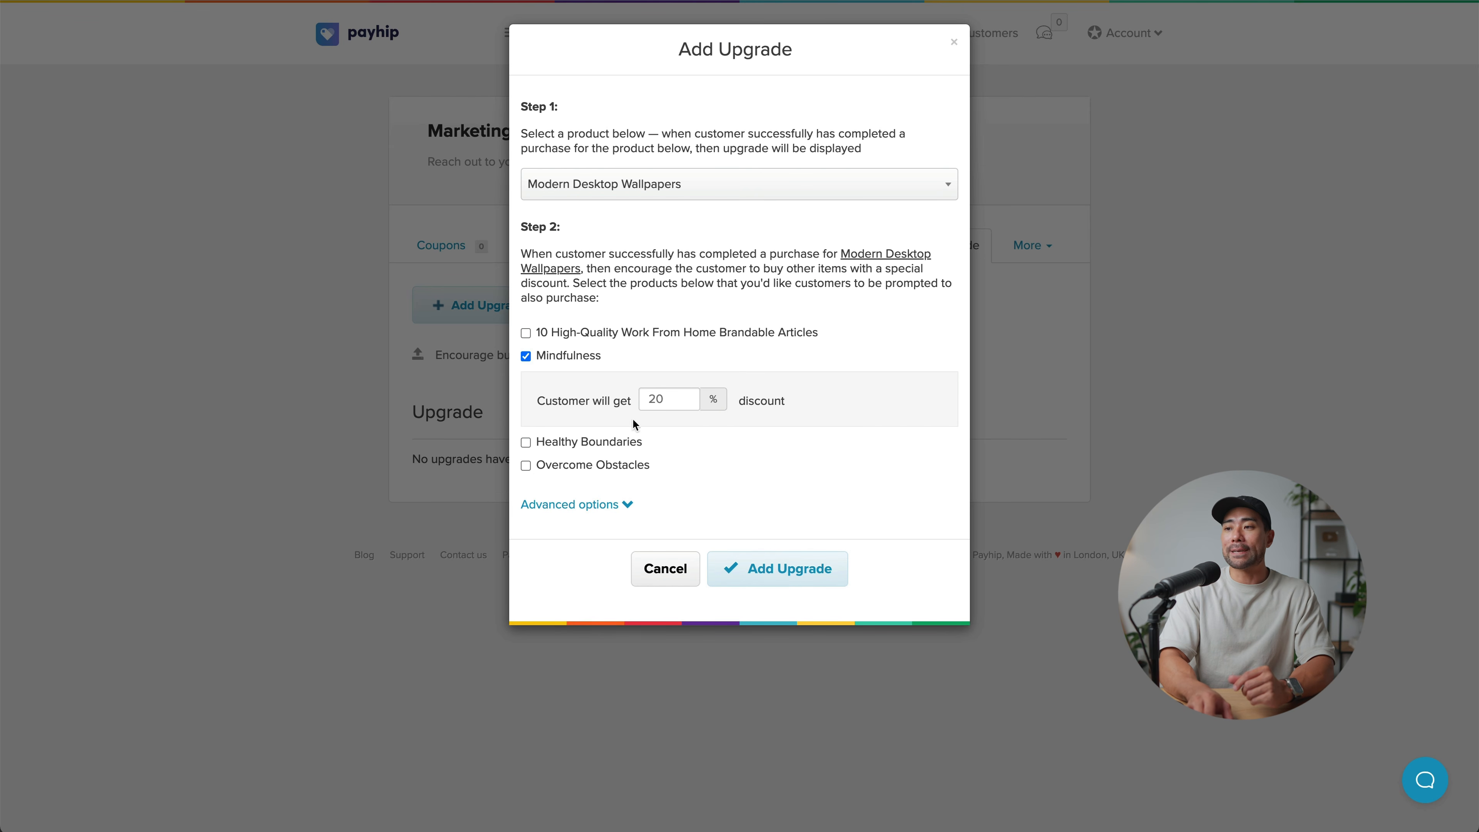
left_click(667, 402)
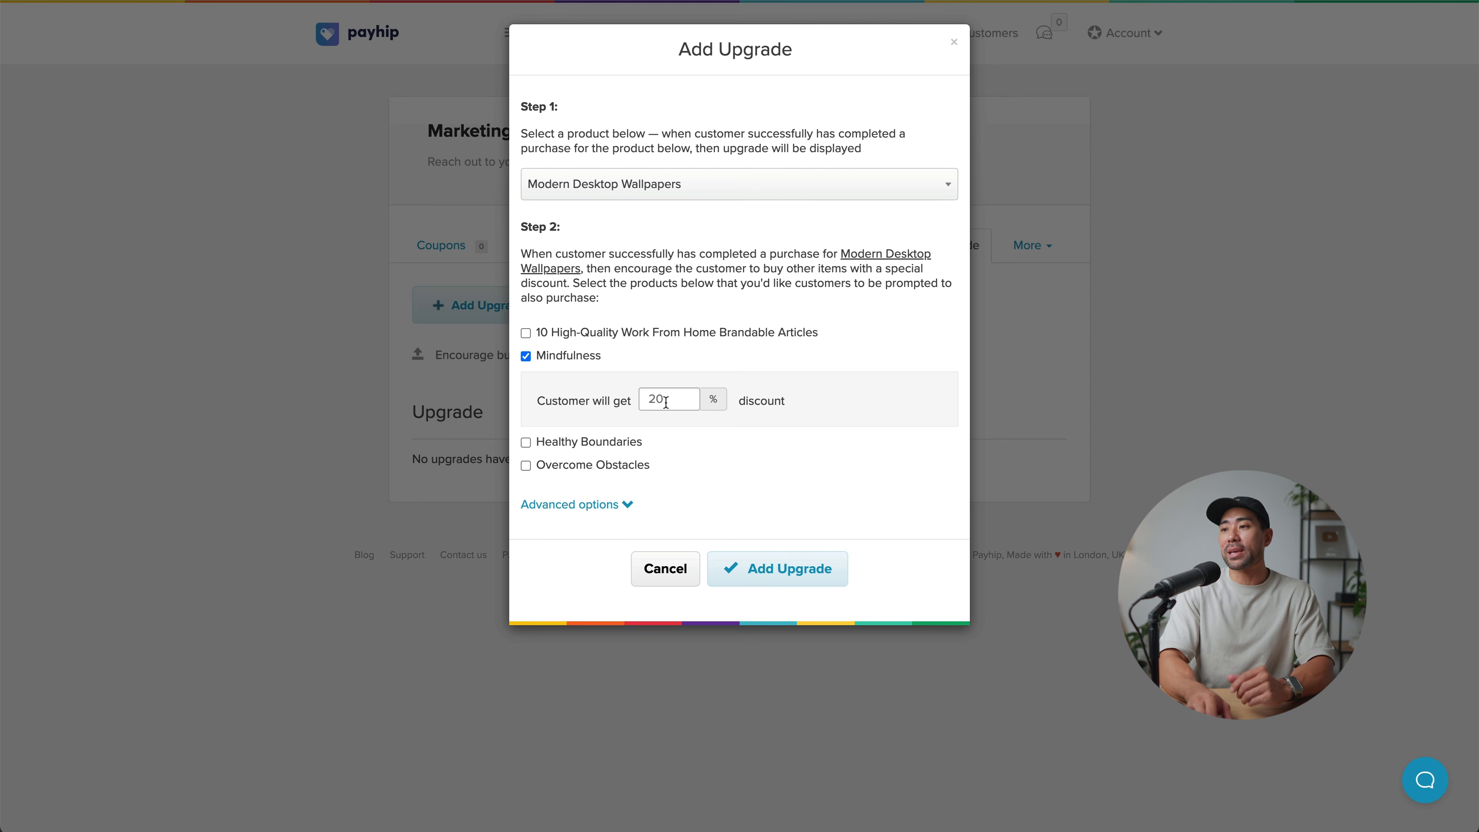
double_click(667, 402)
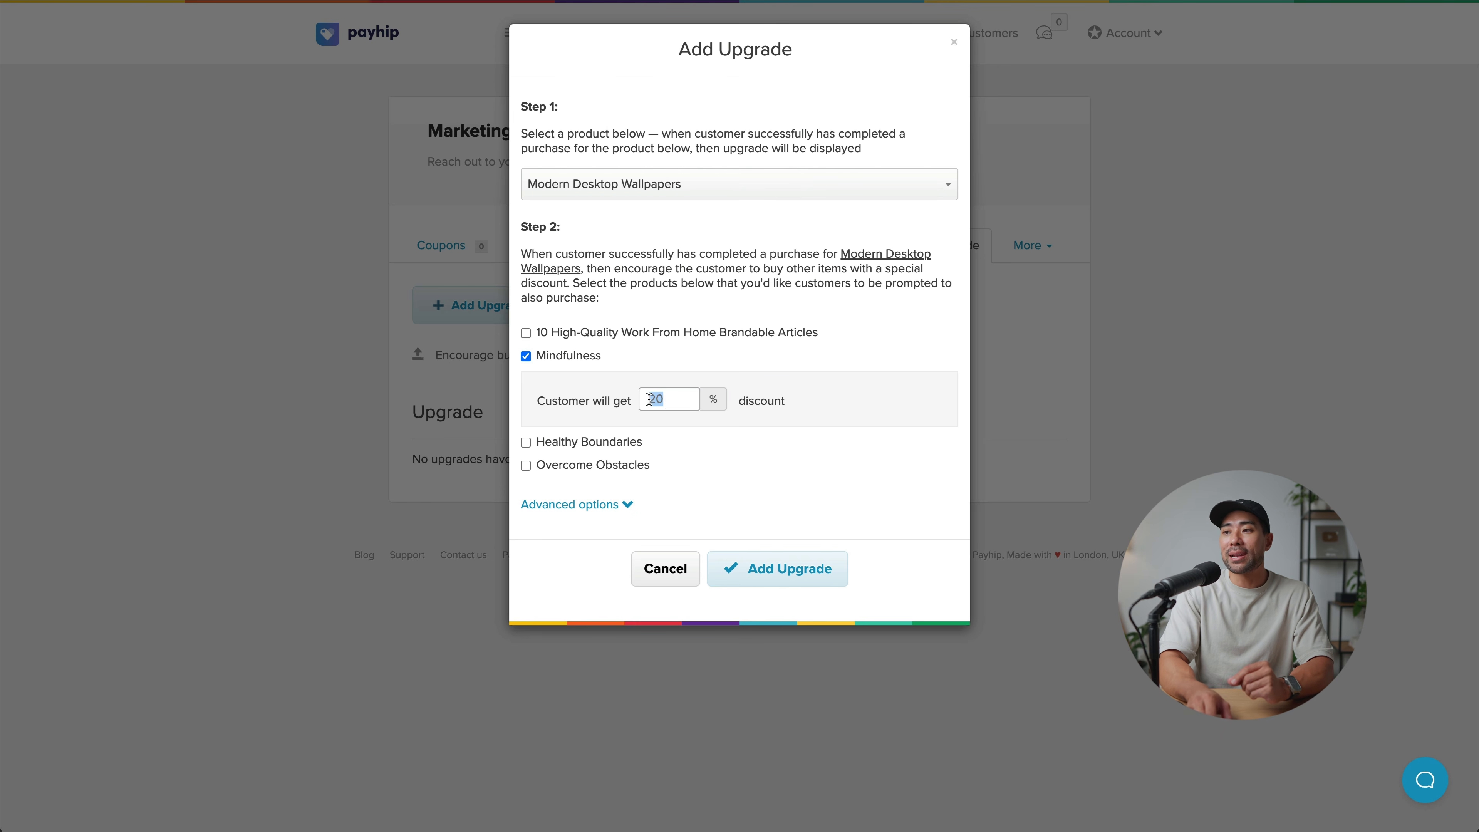
left_click(658, 579)
Step: View the social discounts, and review the product and percentage options for adding a referral
left_click(1039, 247)
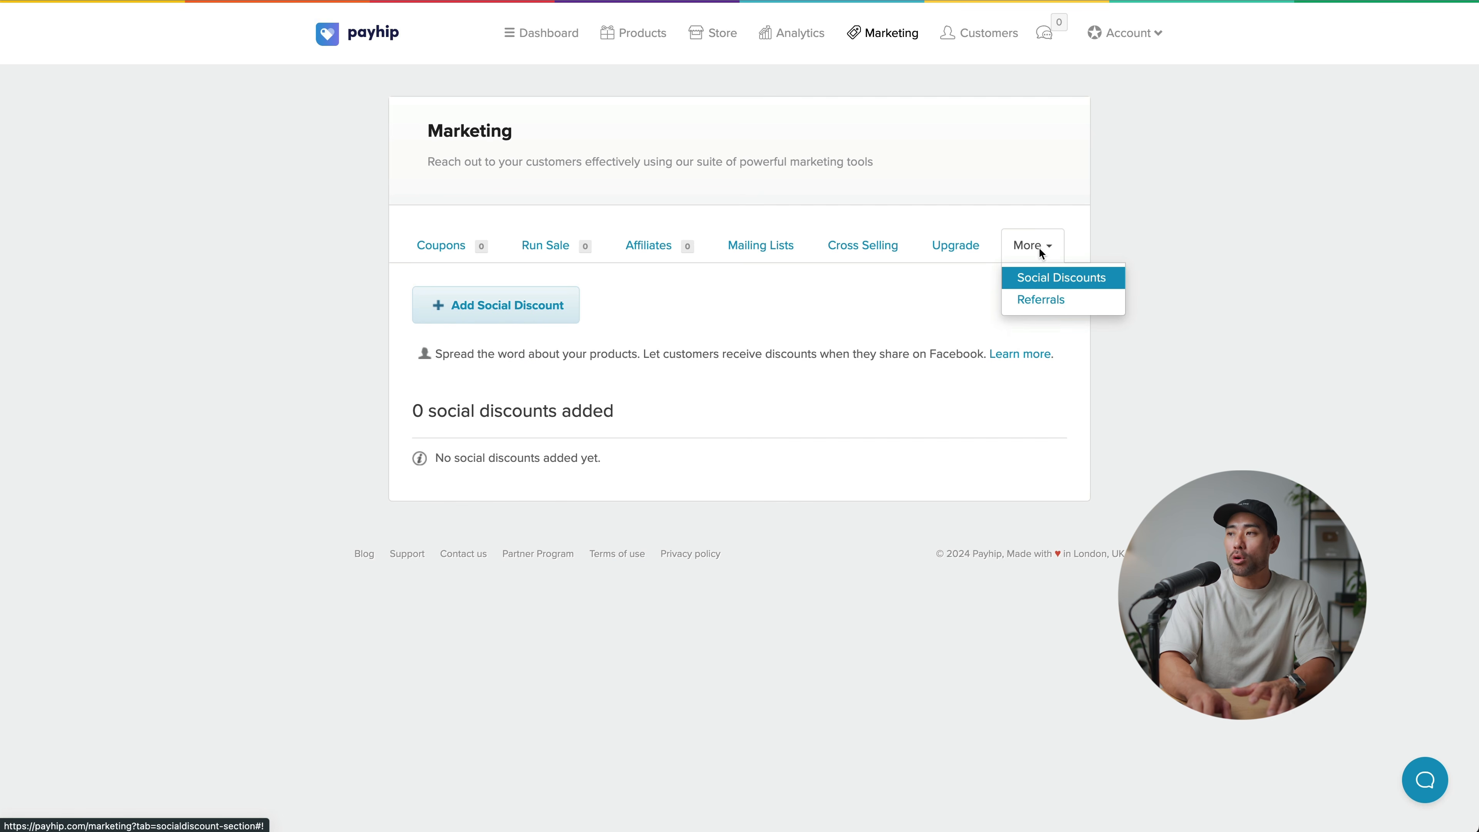
left_click(1062, 281)
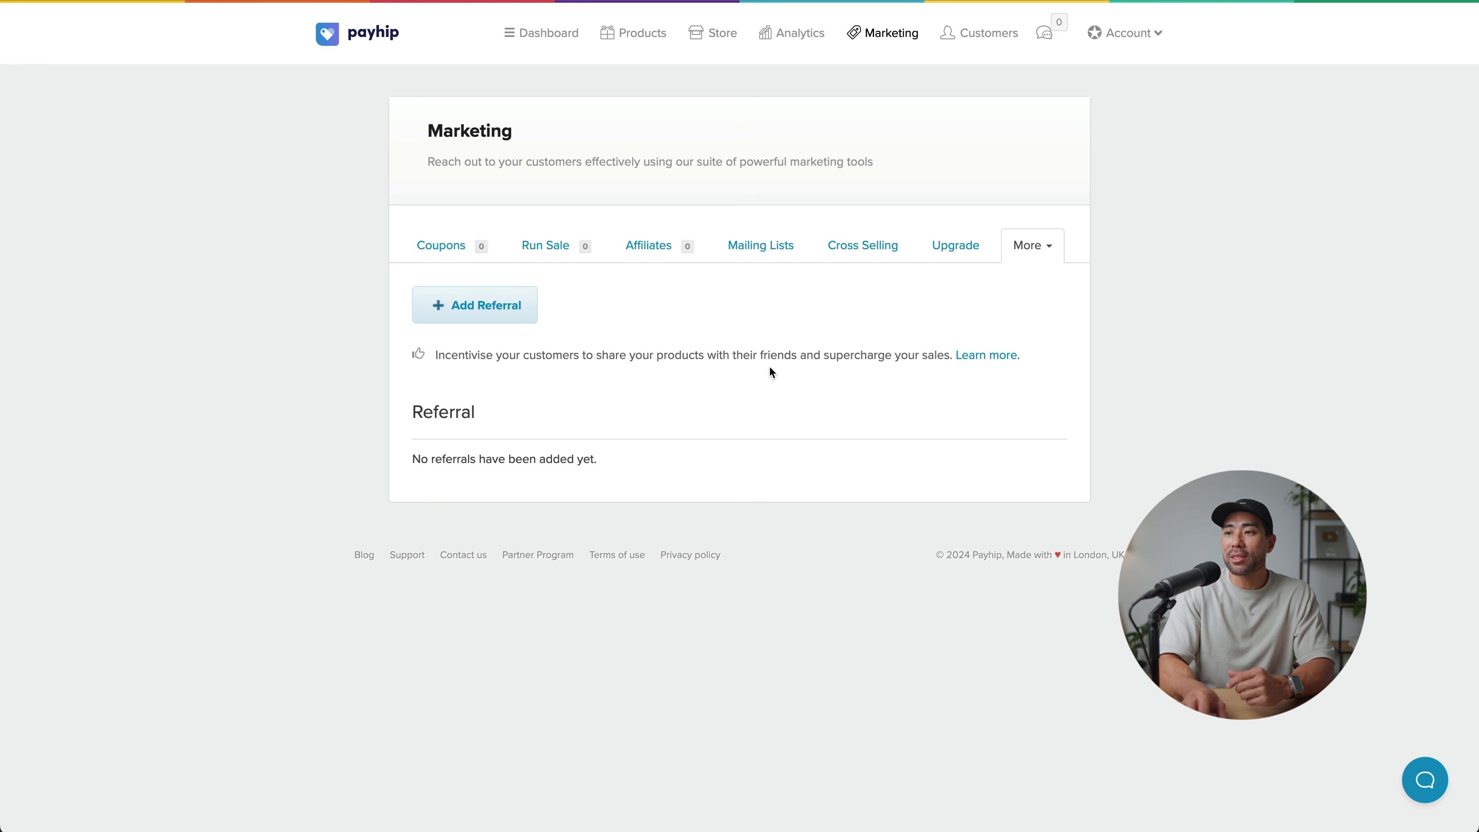
left_click(489, 307)
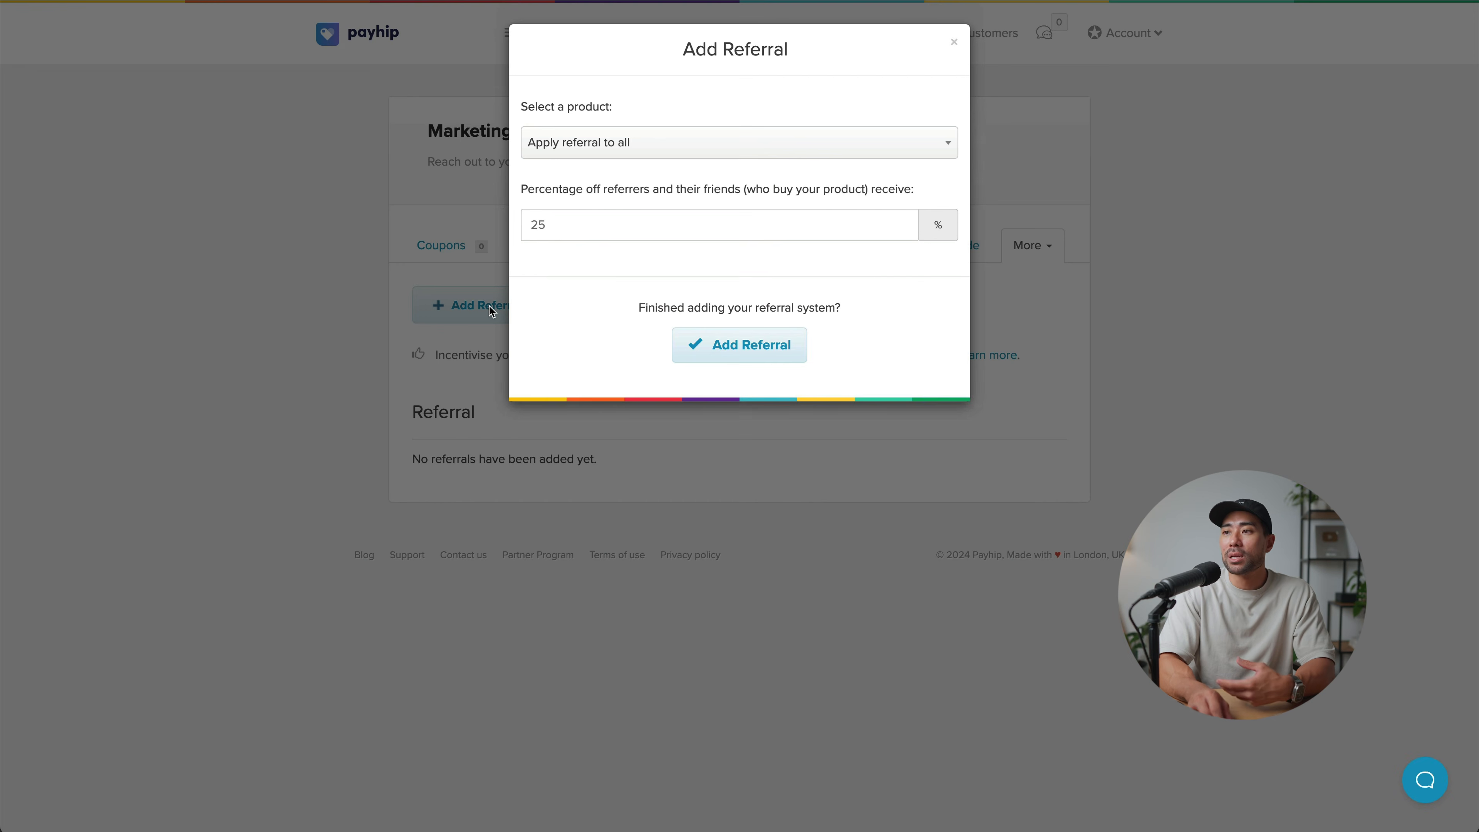
left_click(646, 152)
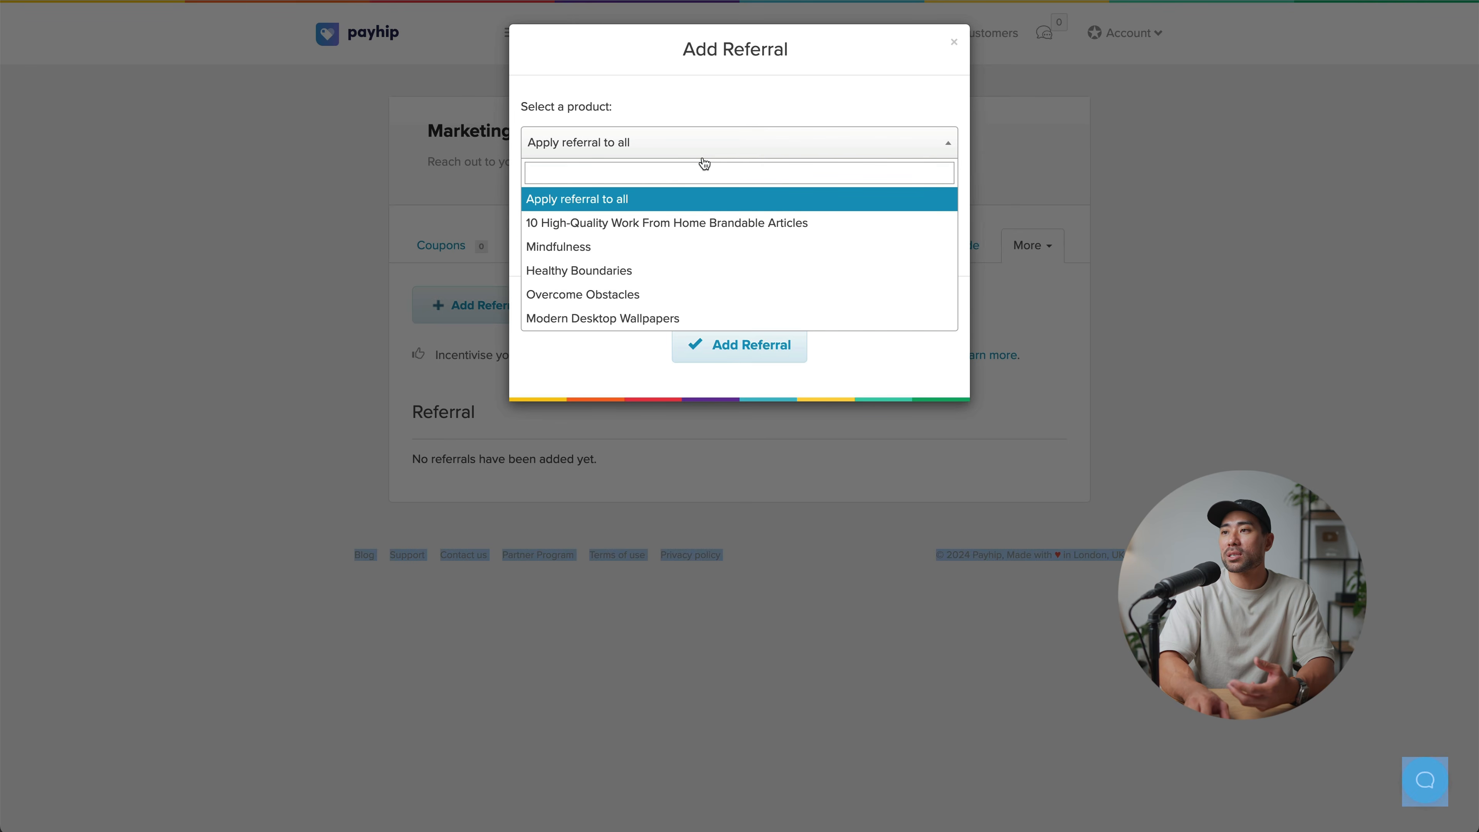
left_click(702, 199)
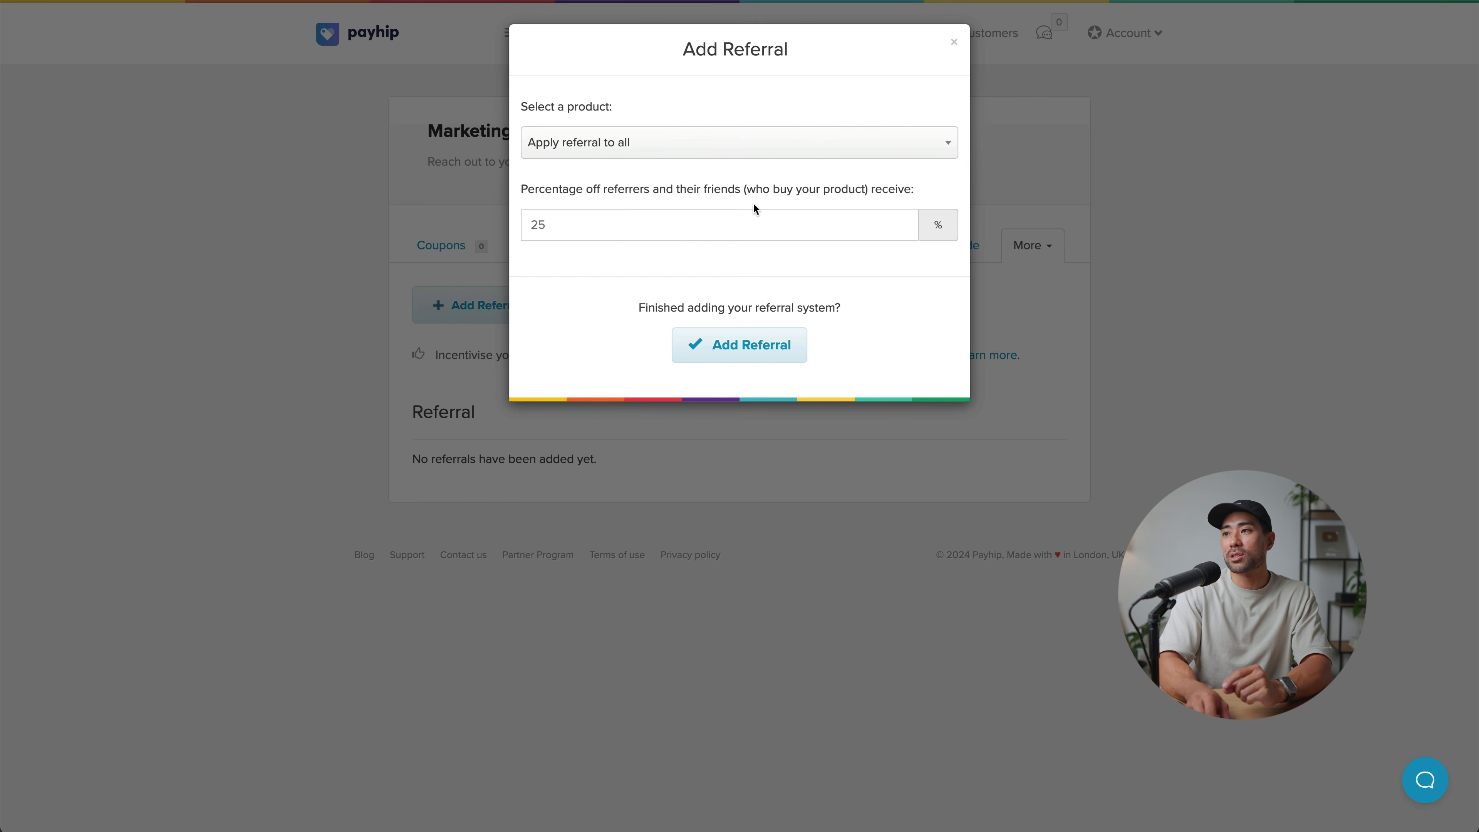
double_click(581, 228)
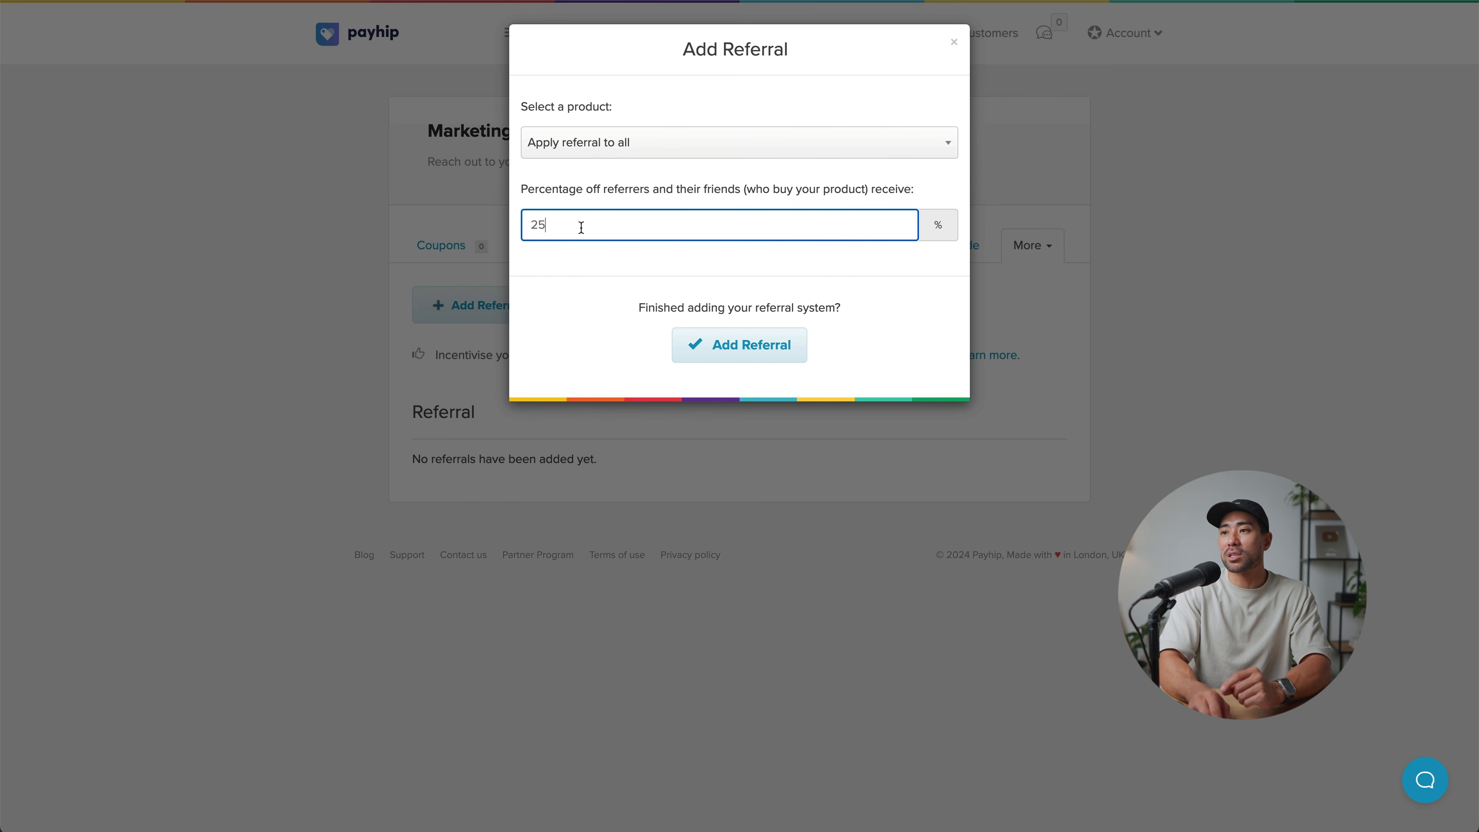
left_click(741, 274)
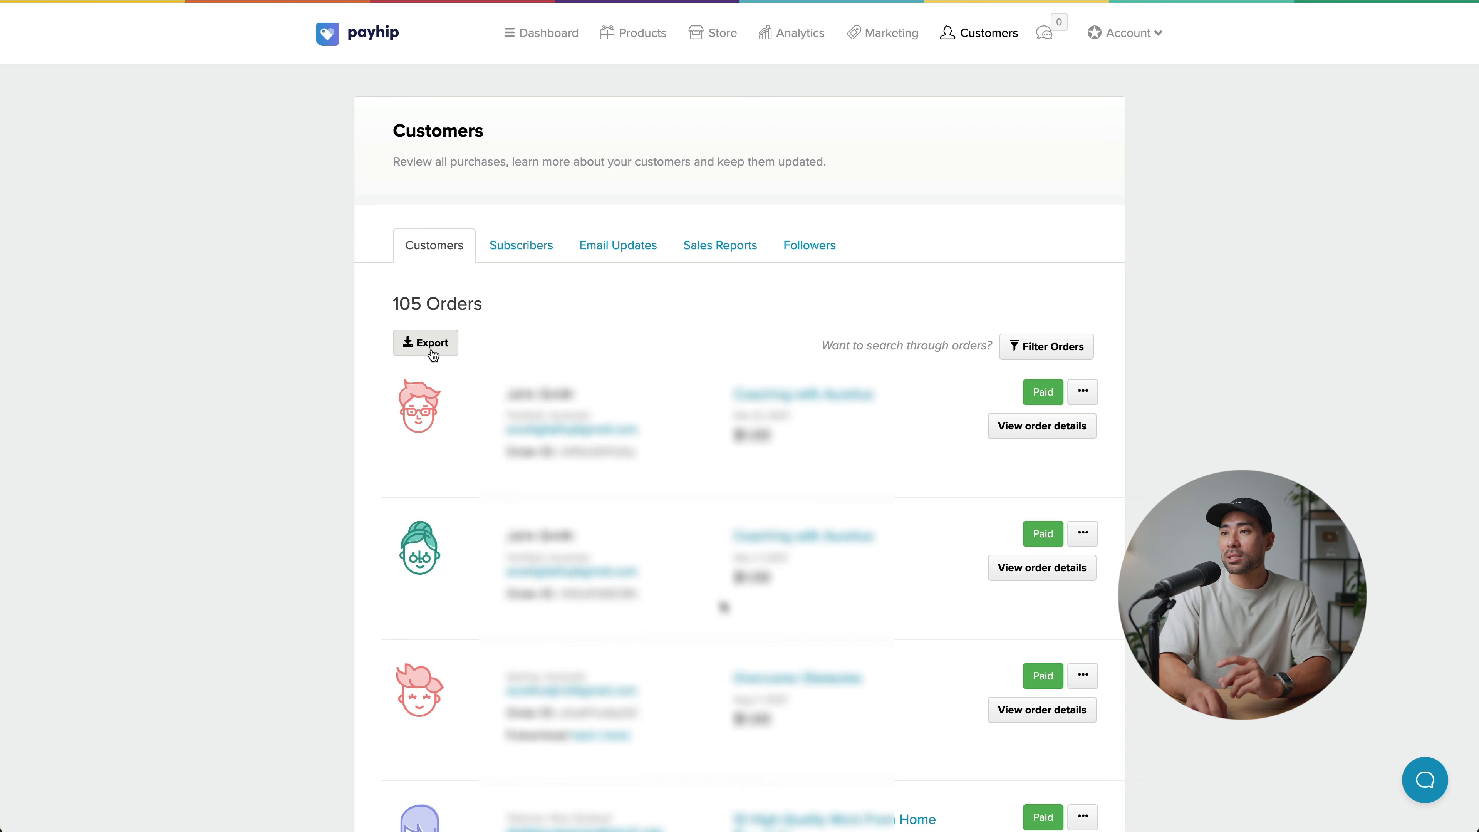
Step: In the customer area, look through the subscribers, and review the recipient options of a new email update
left_click(510, 261)
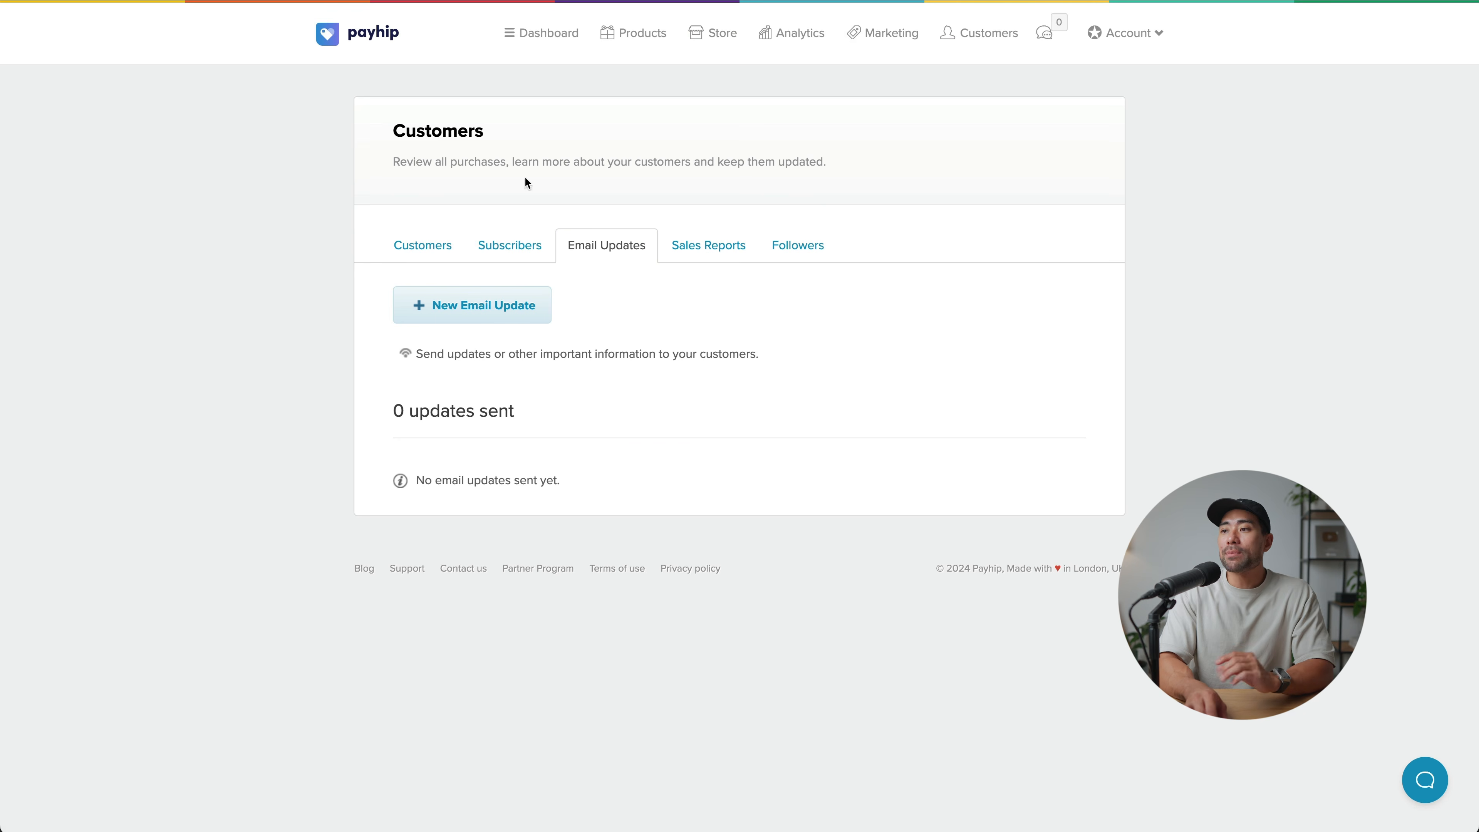
left_click(519, 319)
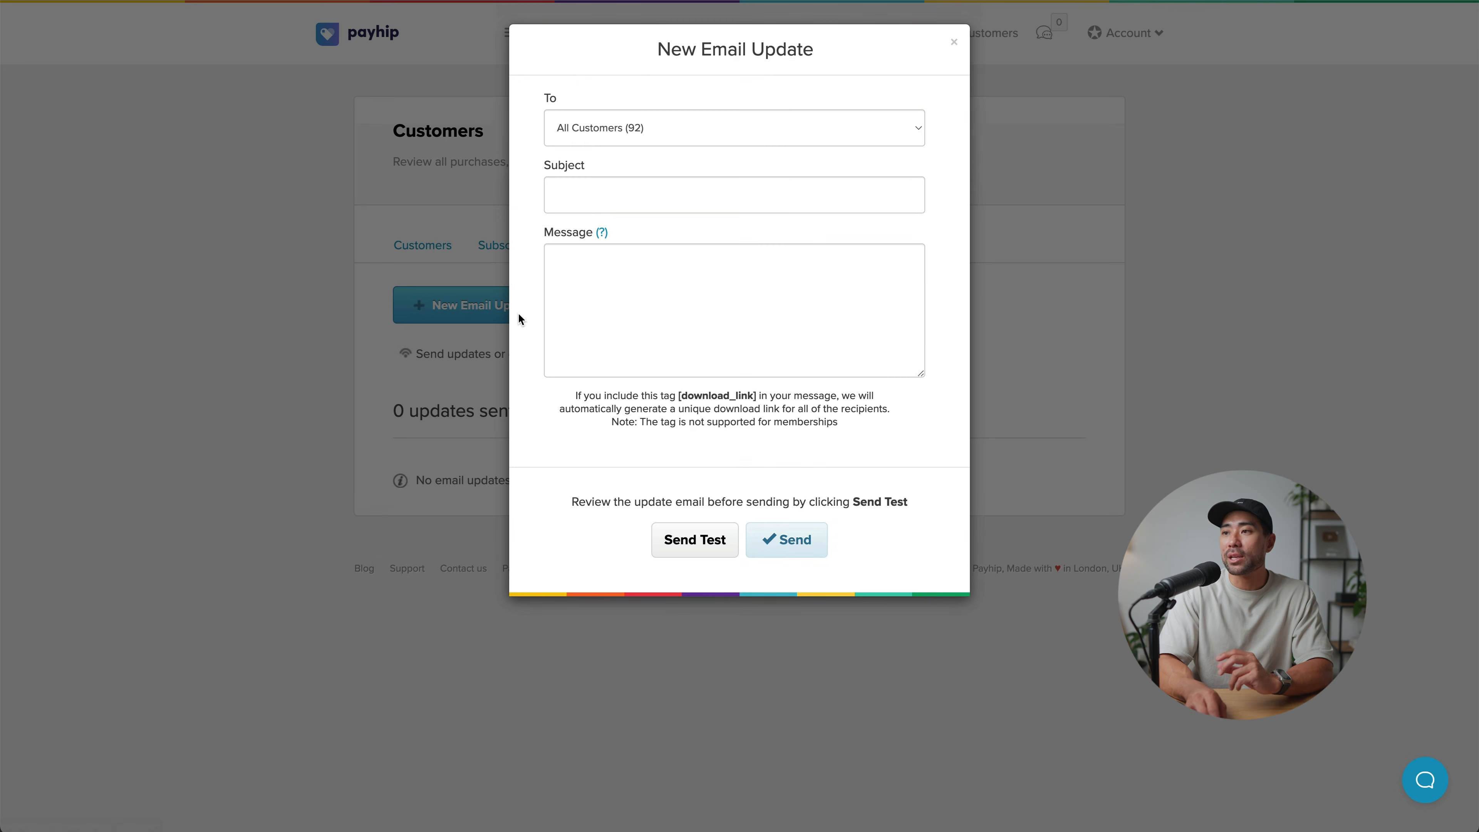
left_click(768, 133)
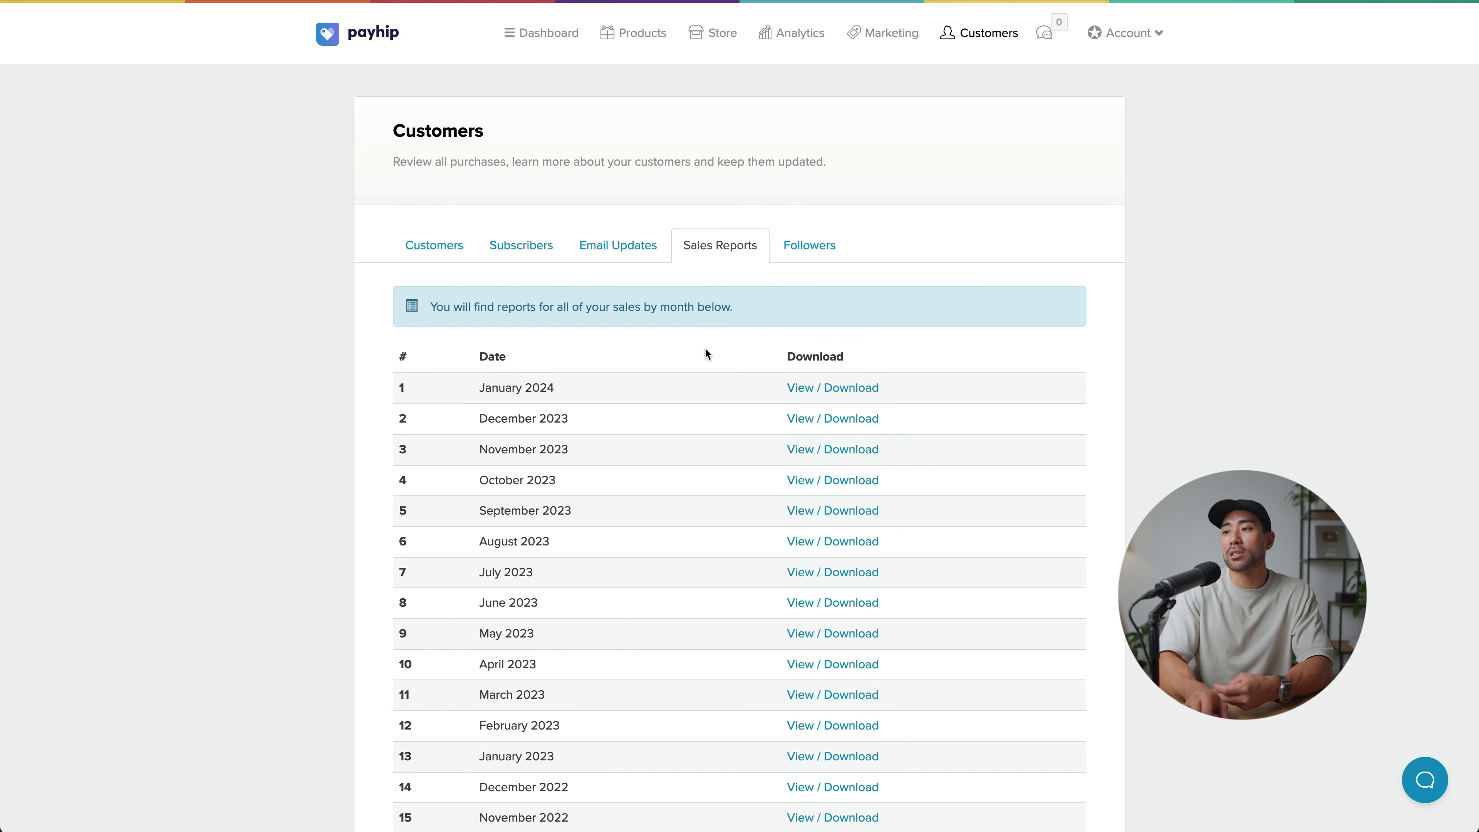
Step: View the store's followers, and check the Follow option in the About Me section of the storefront
left_click(807, 257)
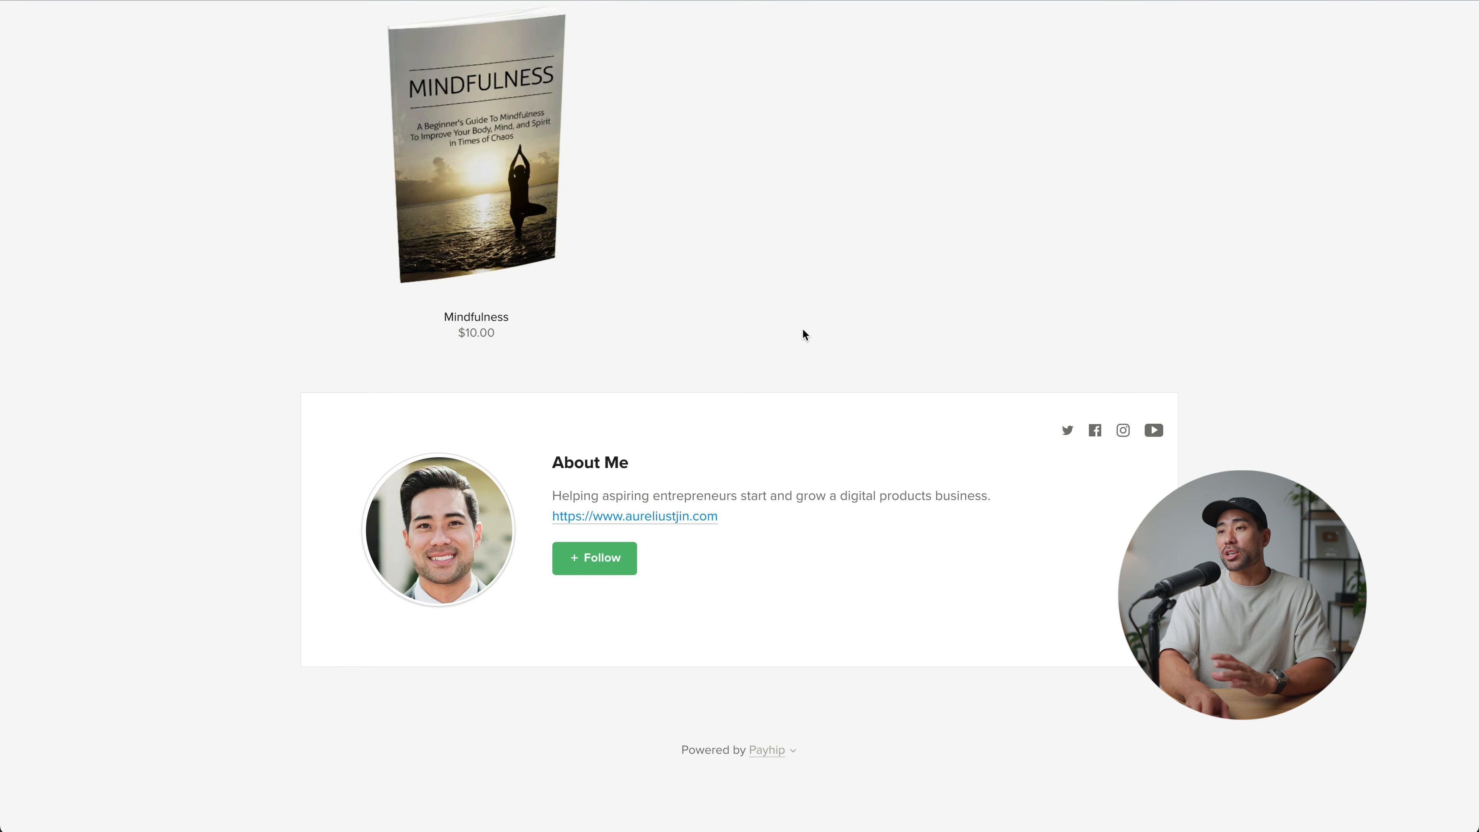
scroll(802, 329, "up", 10)
scroll(528, 402, "down", 10)
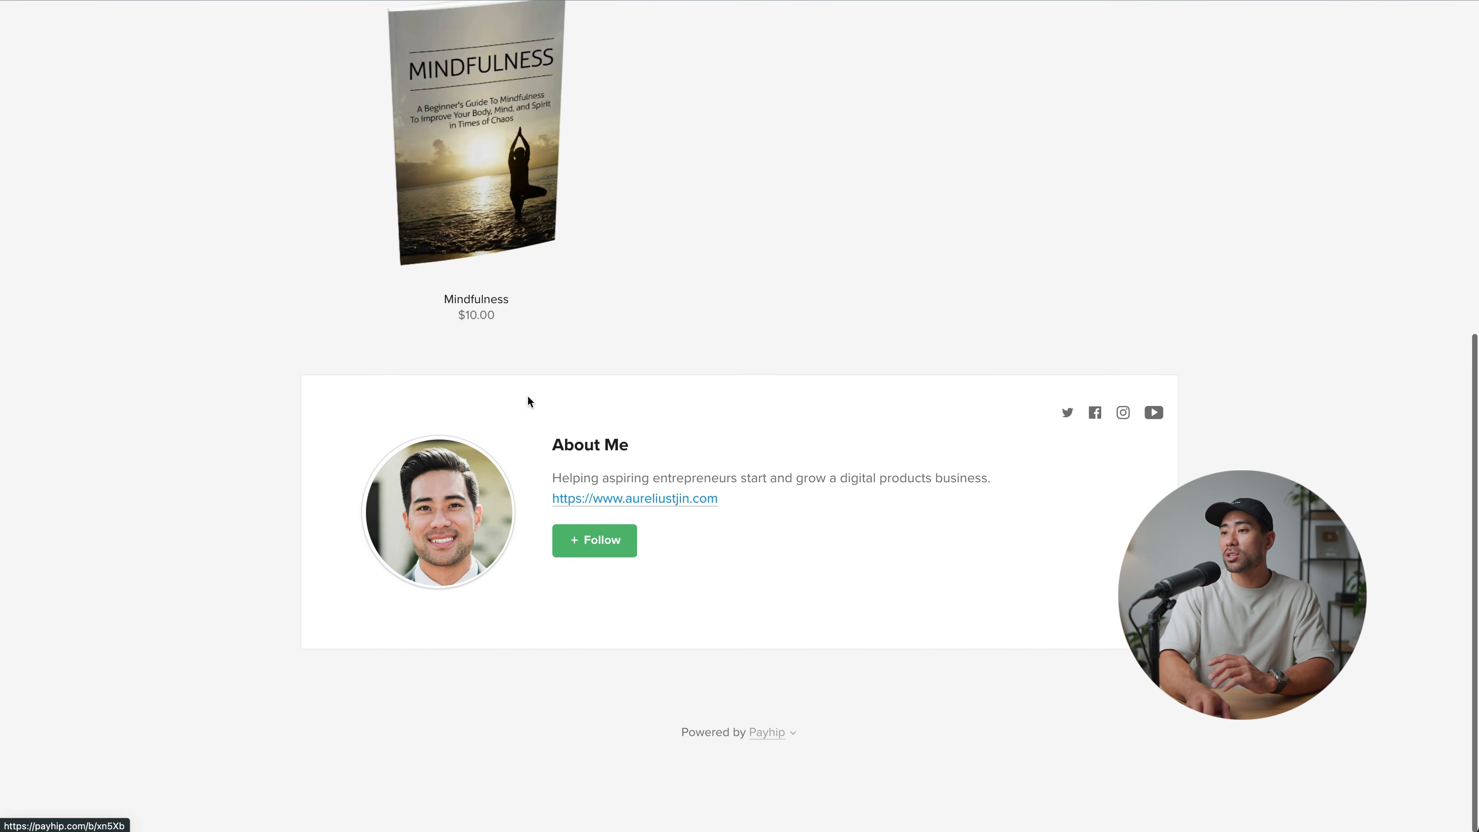
left_click(591, 572)
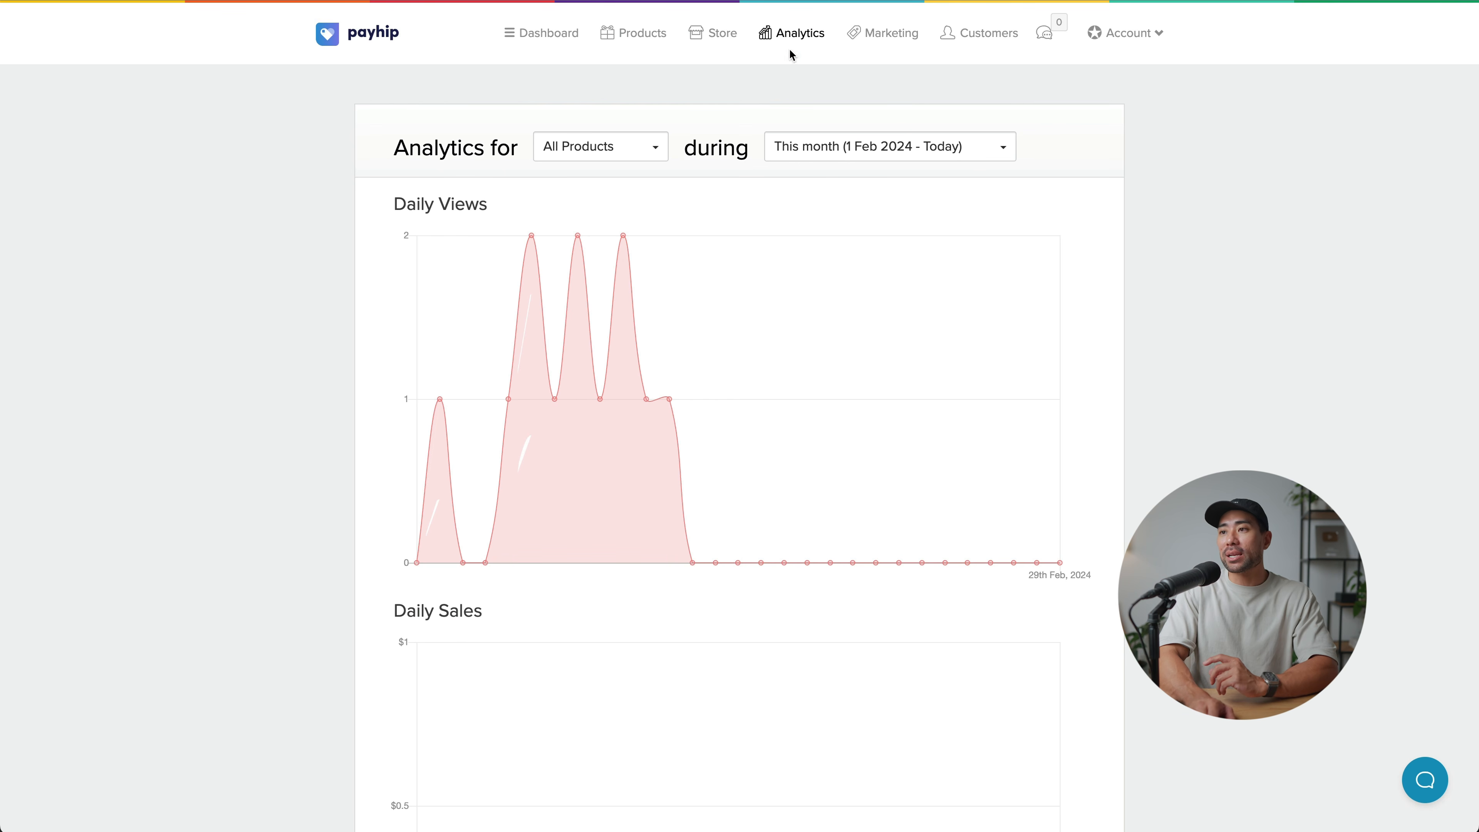
Step: Examine the analytics product and date filters, daily views and sales, visitor sources, conversion rate and visits map
left_click(652, 147)
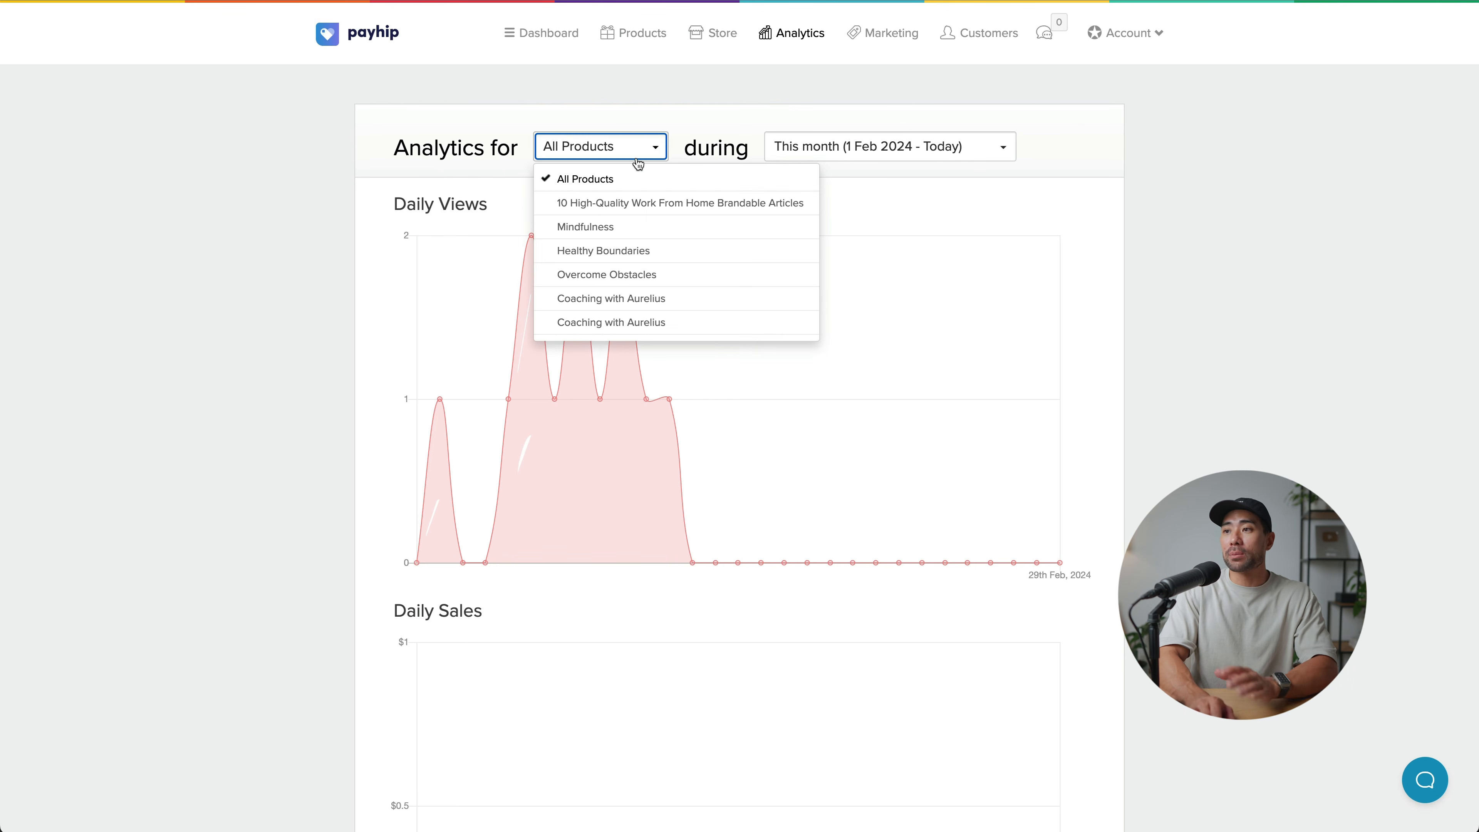
left_click(867, 168)
left_click(896, 151)
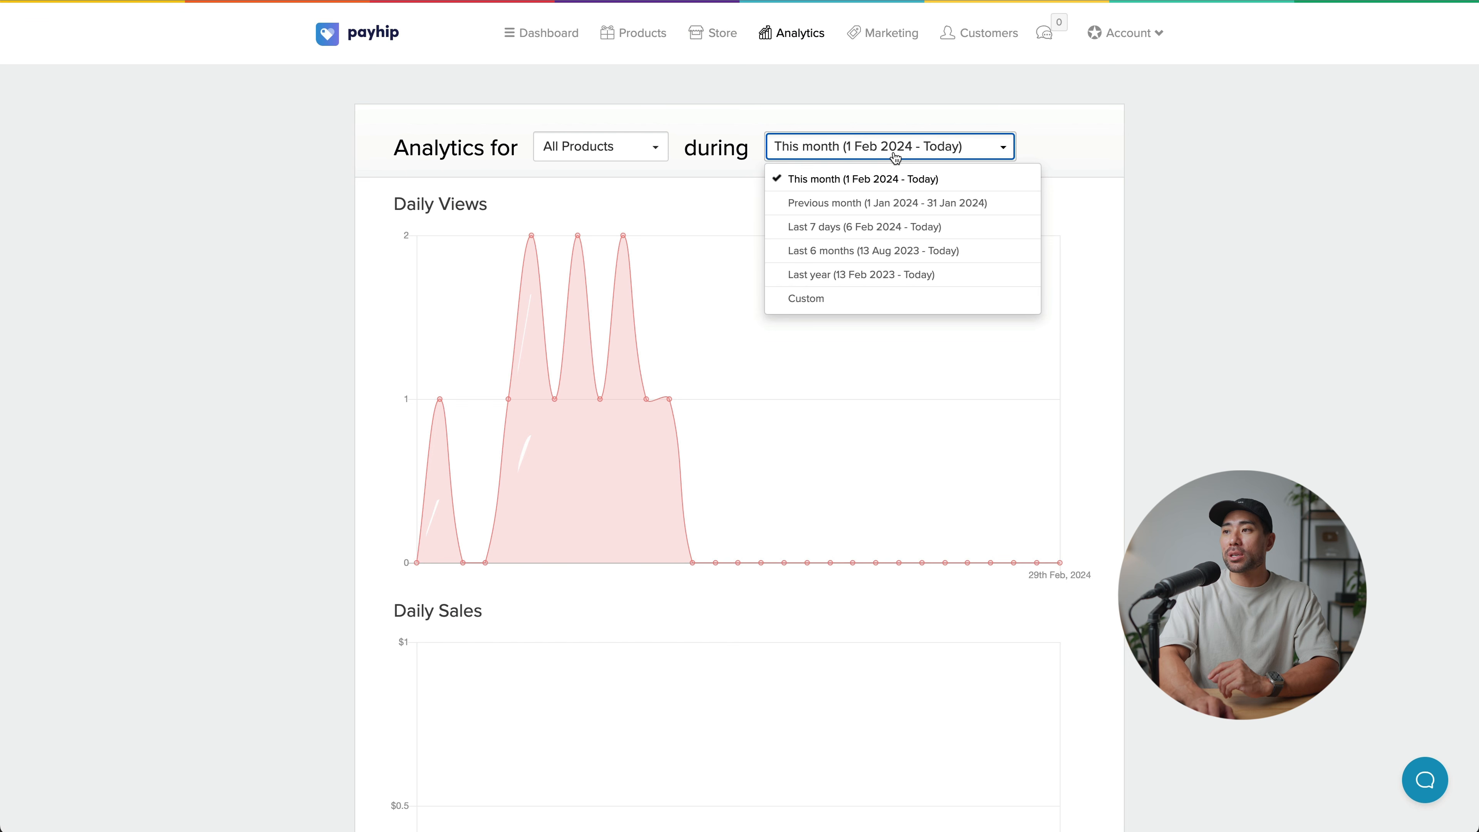
left_click(896, 153)
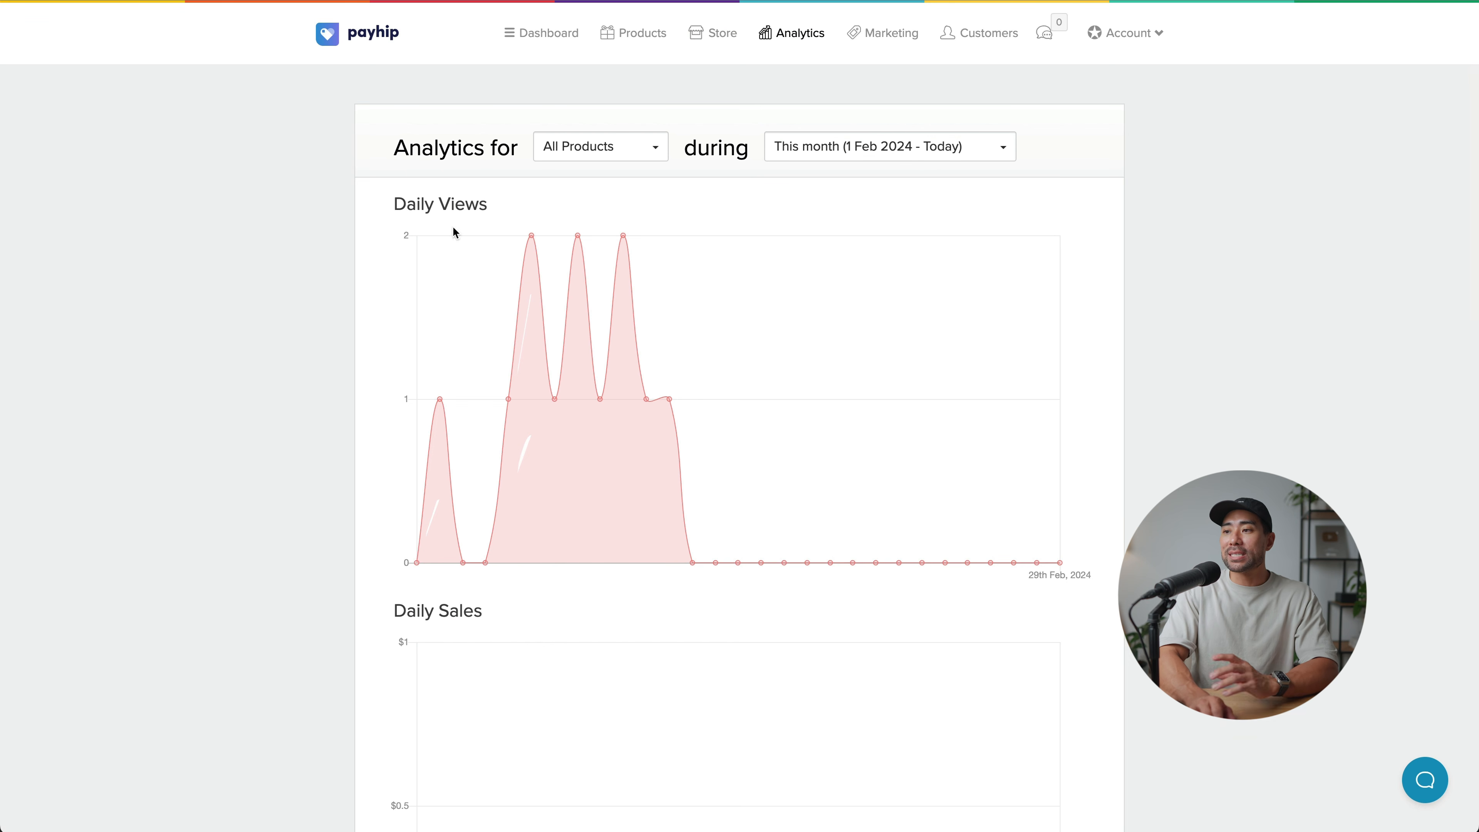
scroll(513, 463, "down", 5)
scroll(515, 469, "down", 7)
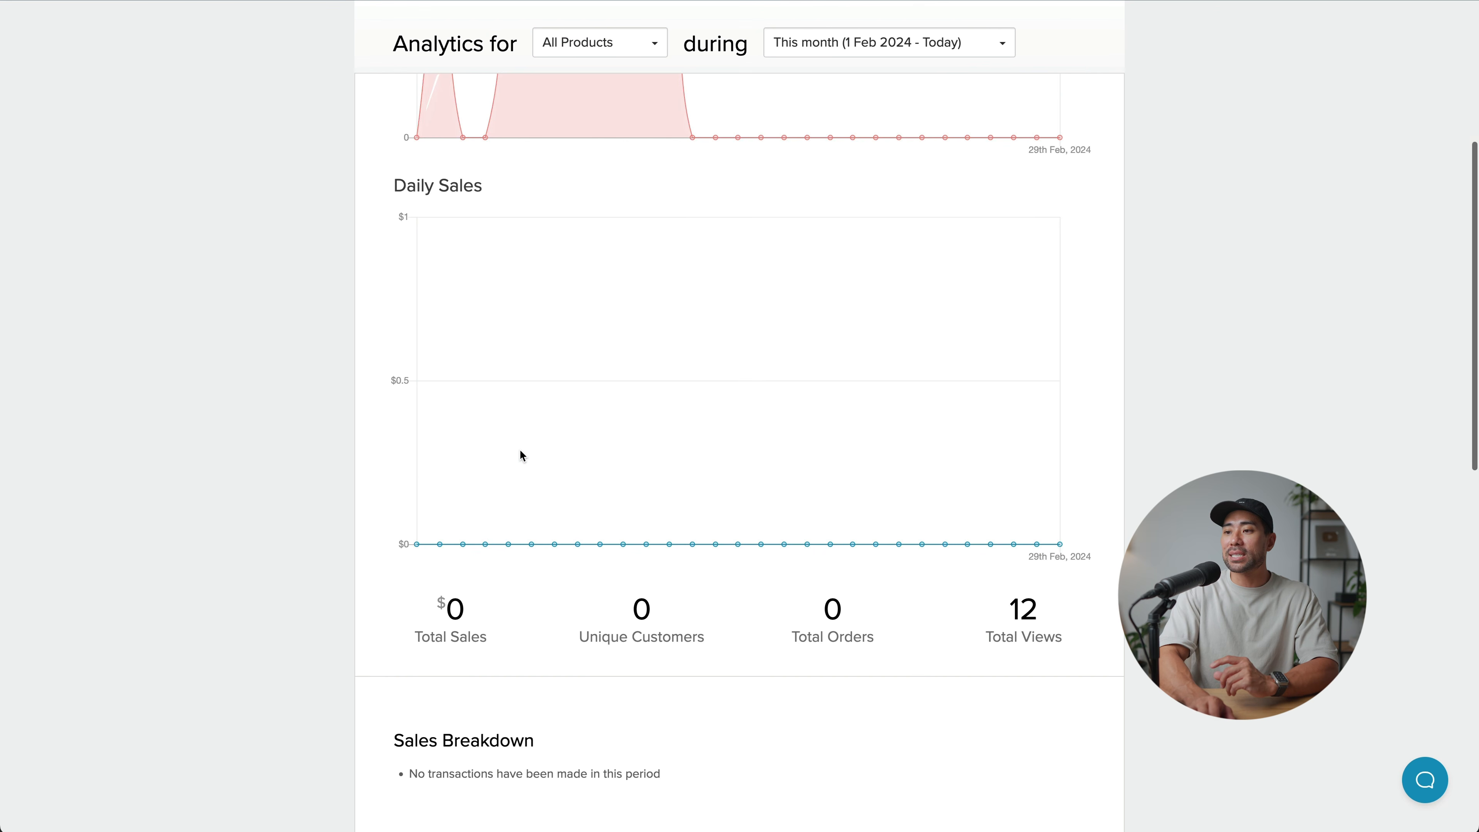
scroll(490, 434, "down", 3)
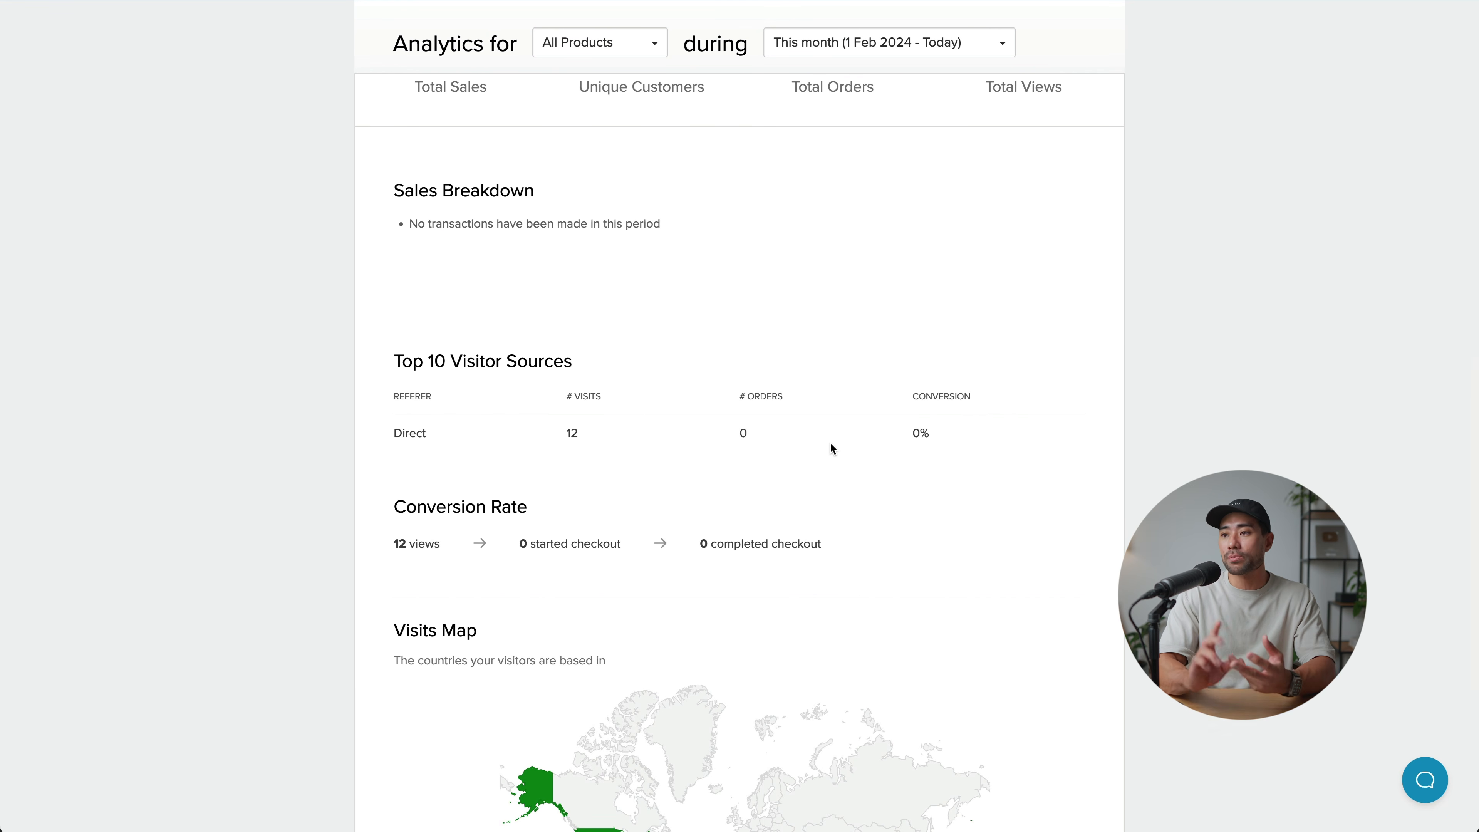
scroll(833, 449, "down", 4)
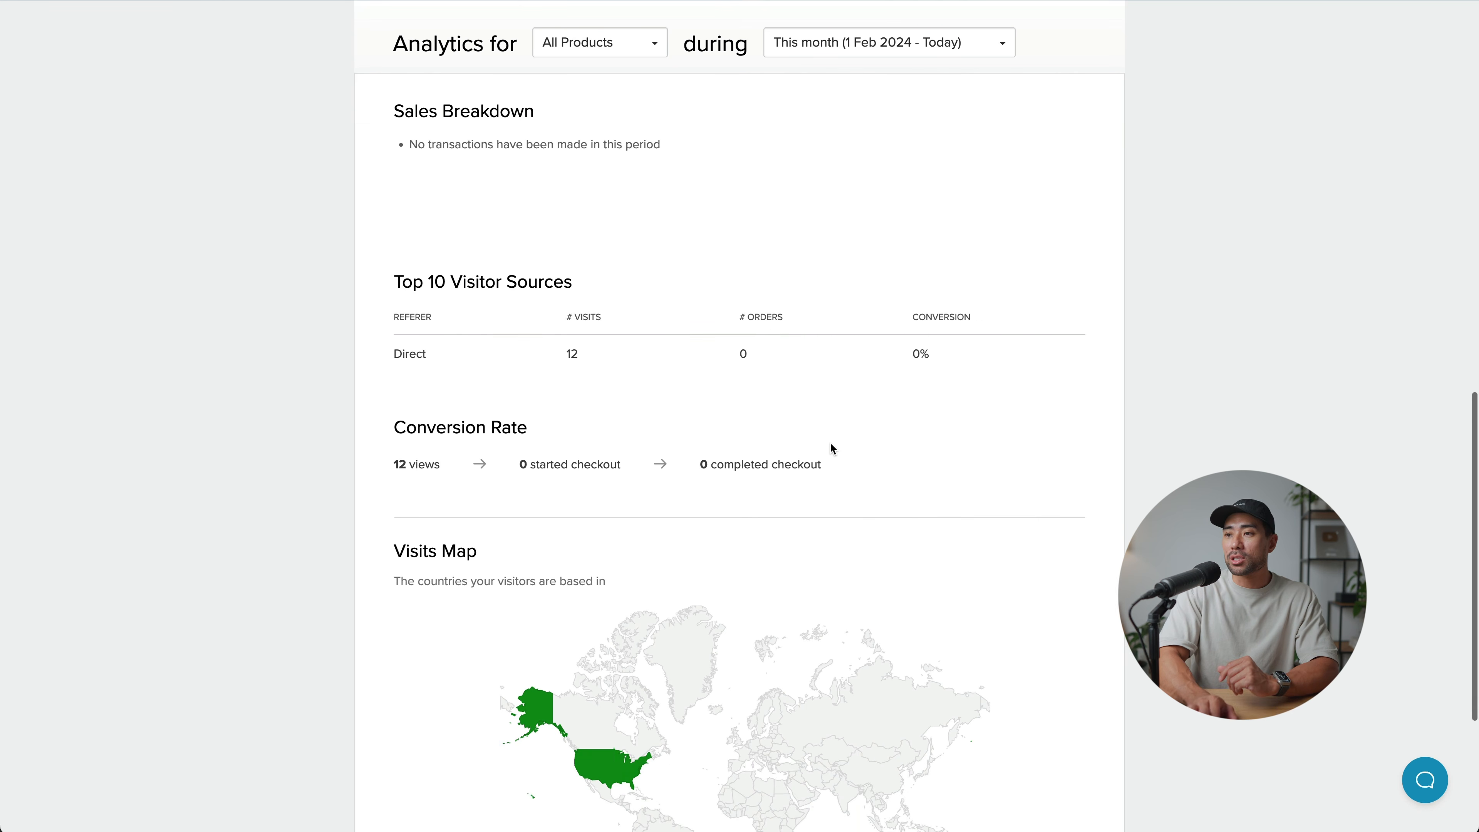
scroll(520, 405, "down", 2)
scroll(521, 405, "down", 1)
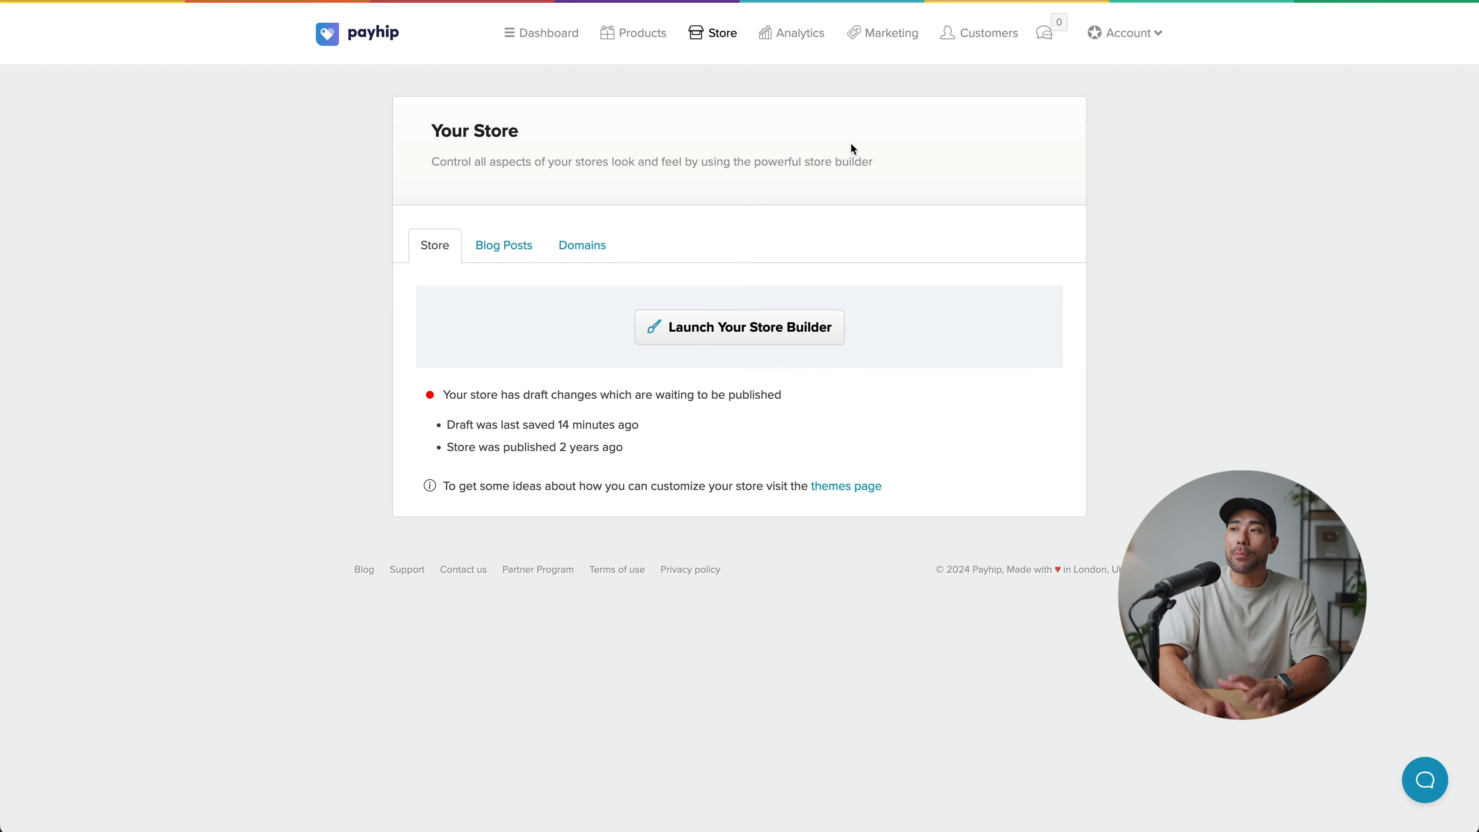
Step: Start a new store blog post titled "Demo Blog Post" with "Demo Blog Post" as its content
left_click(509, 244)
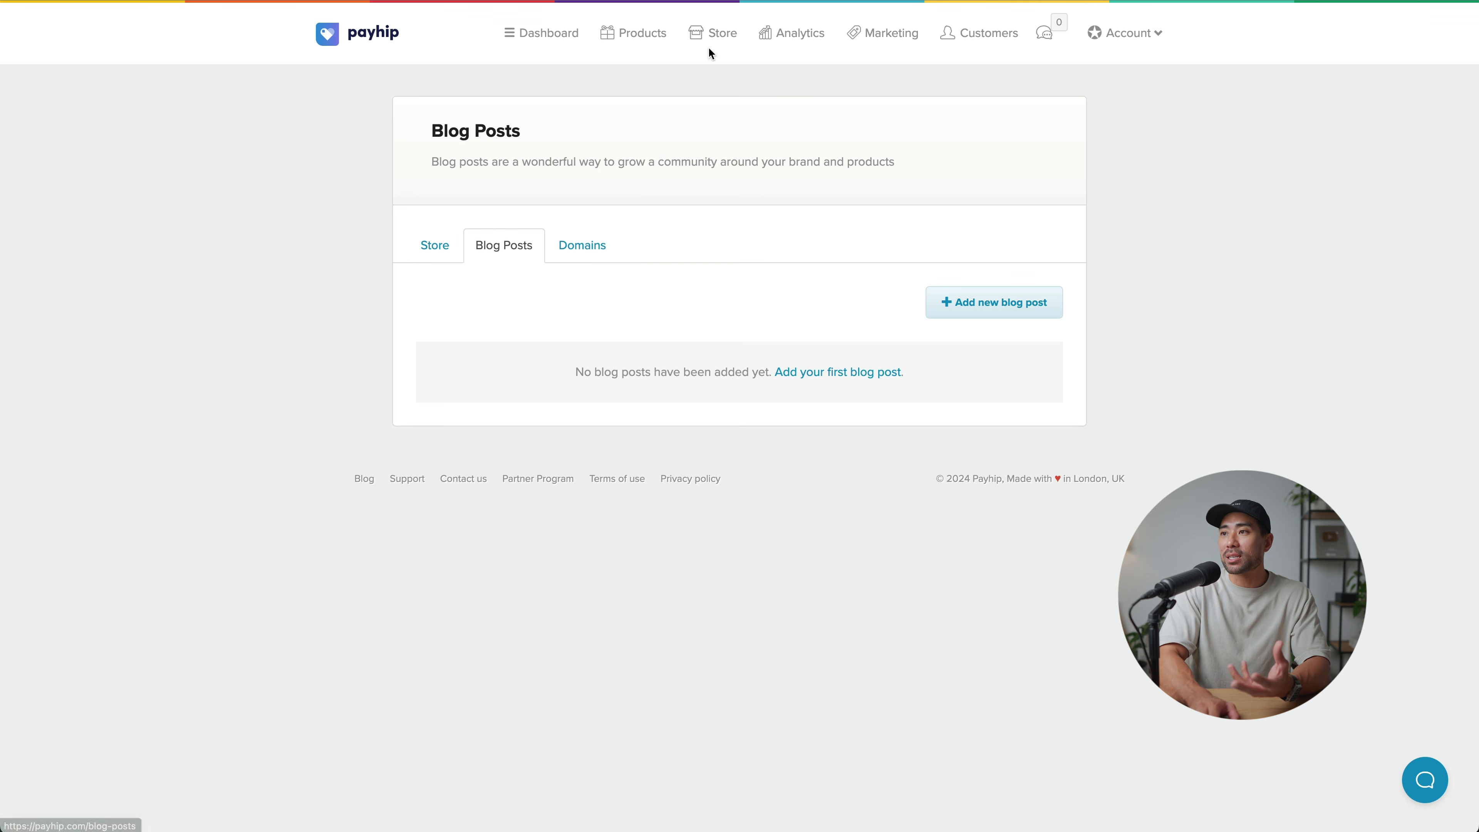
left_click(997, 308)
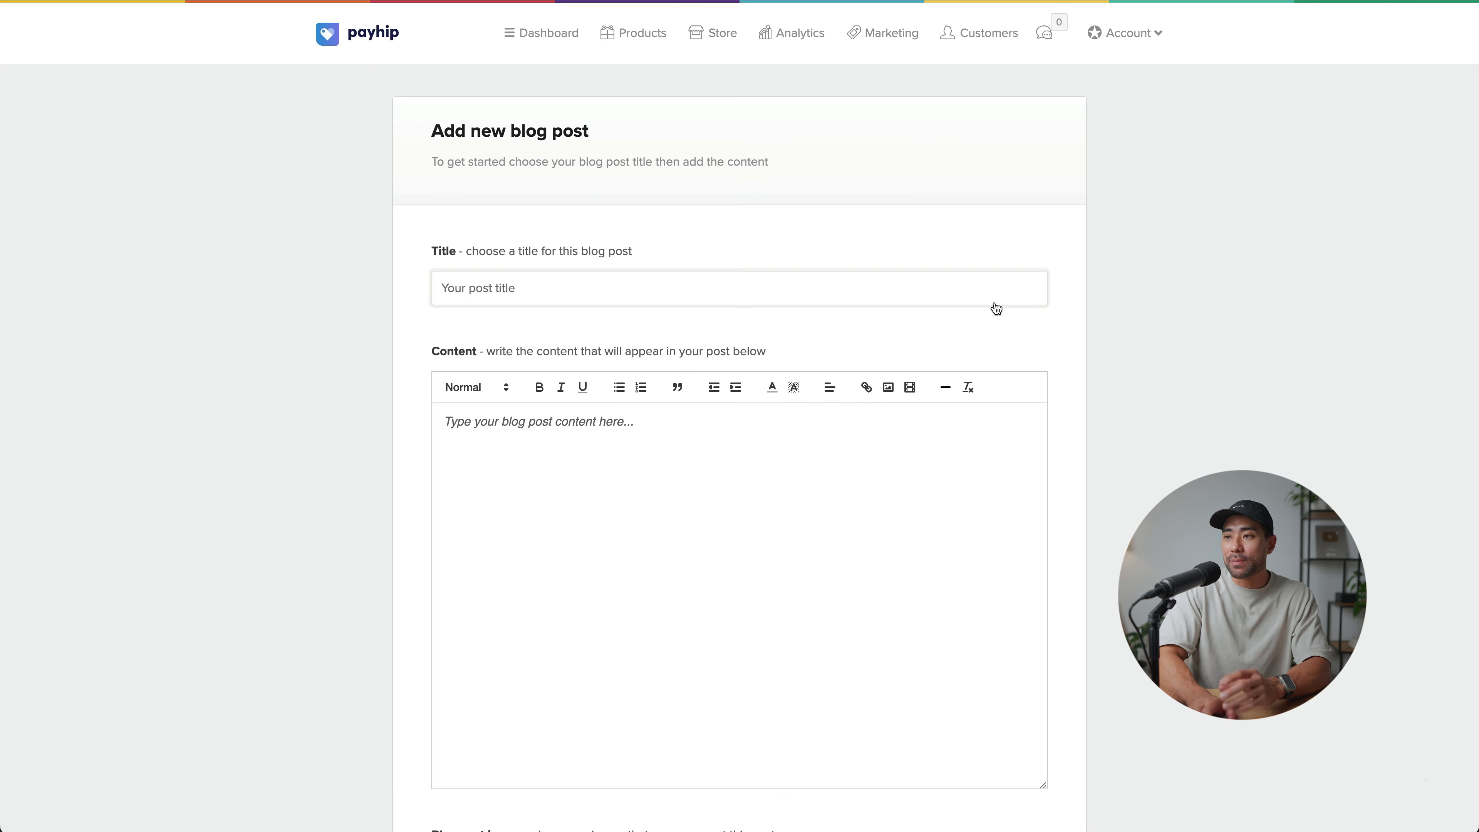
left_click(674, 297)
type("Demo Blog Post")
left_click(536, 486)
type("Demo Blog Post")
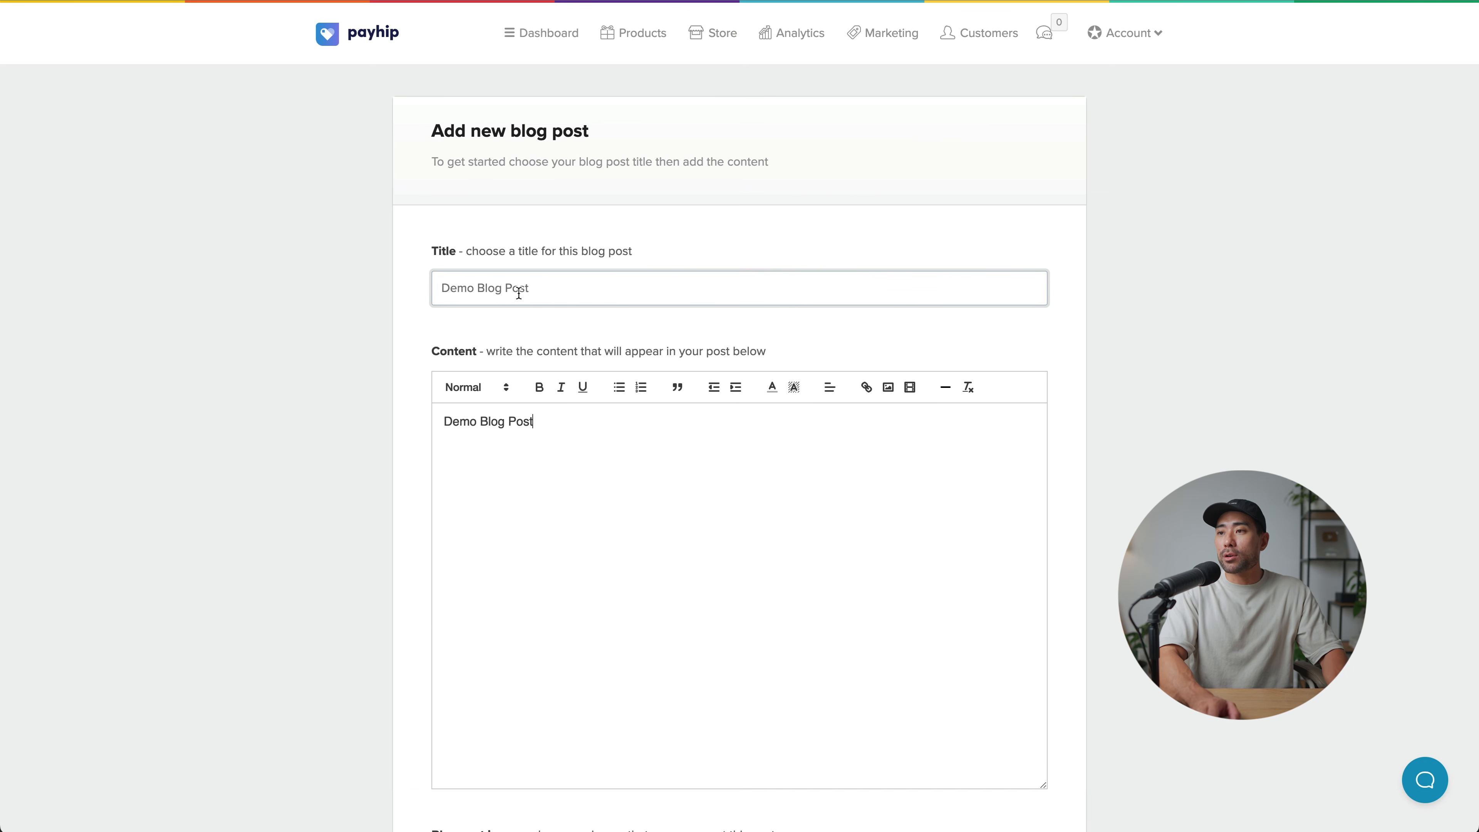
Step: Keep the post visible under the News blog, check its advanced options, and add the blog post
scroll(645, 491, "down", 8)
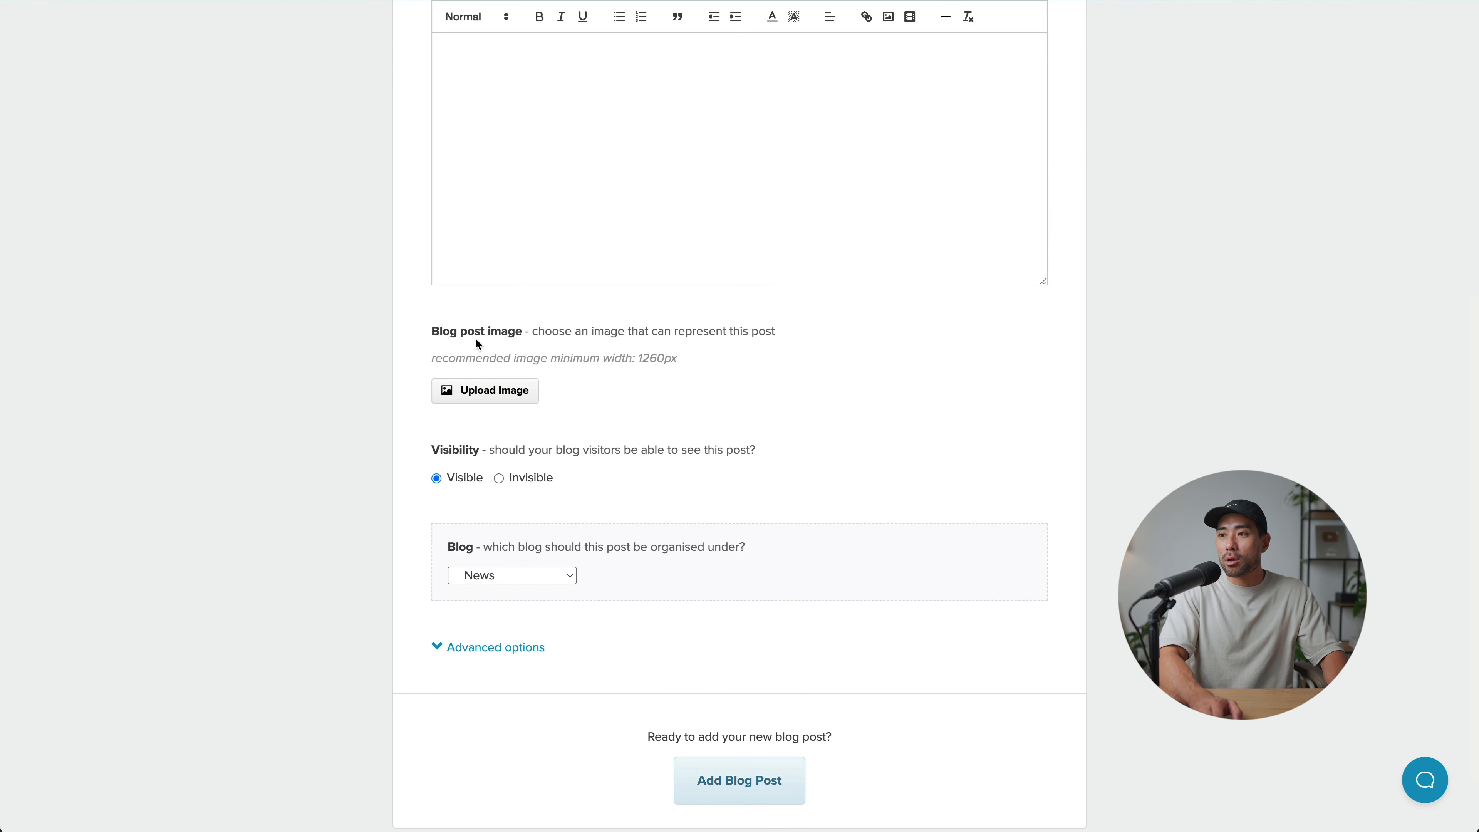
left_click(551, 574)
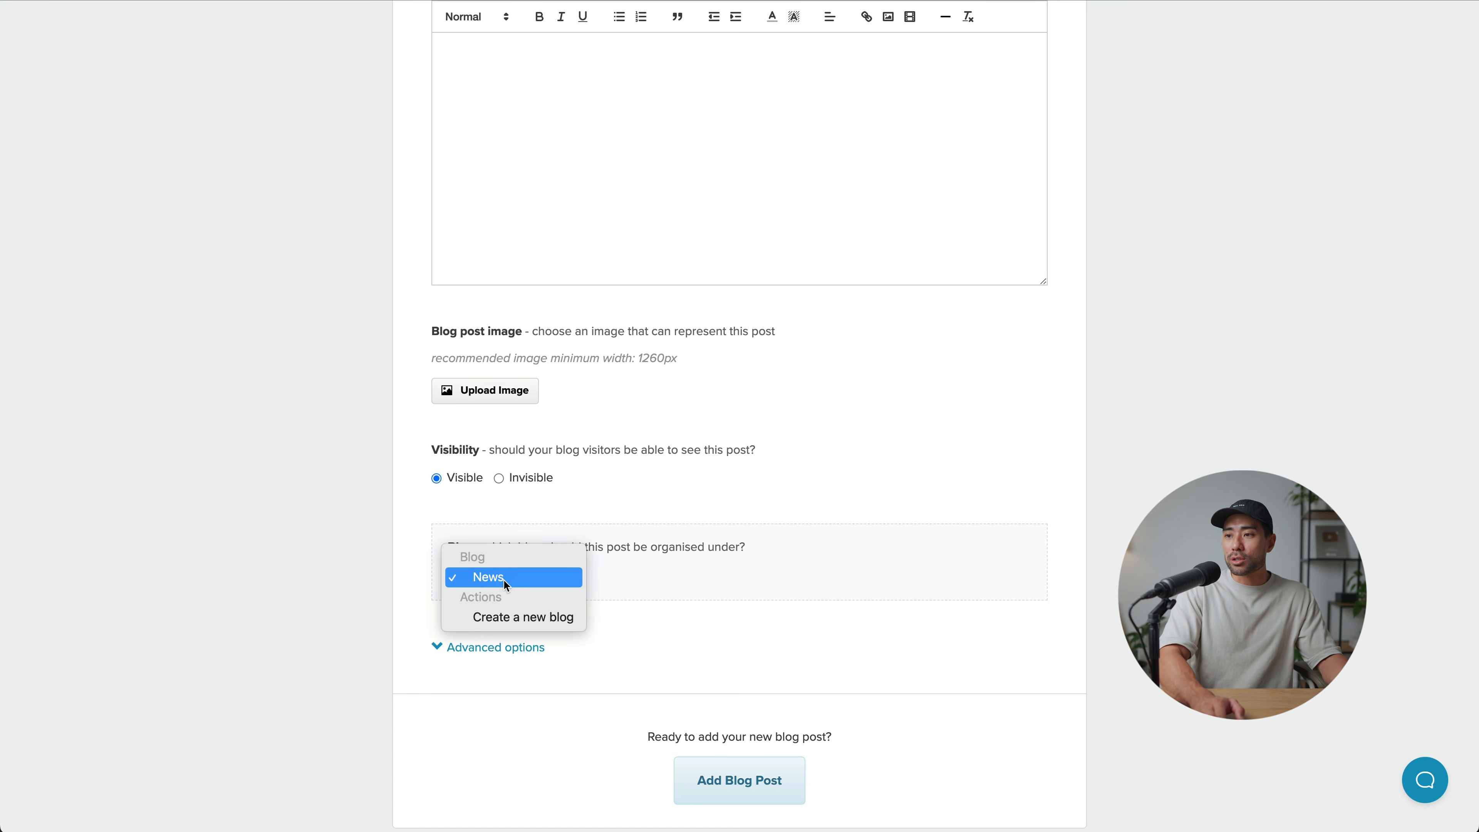
left_click(704, 619)
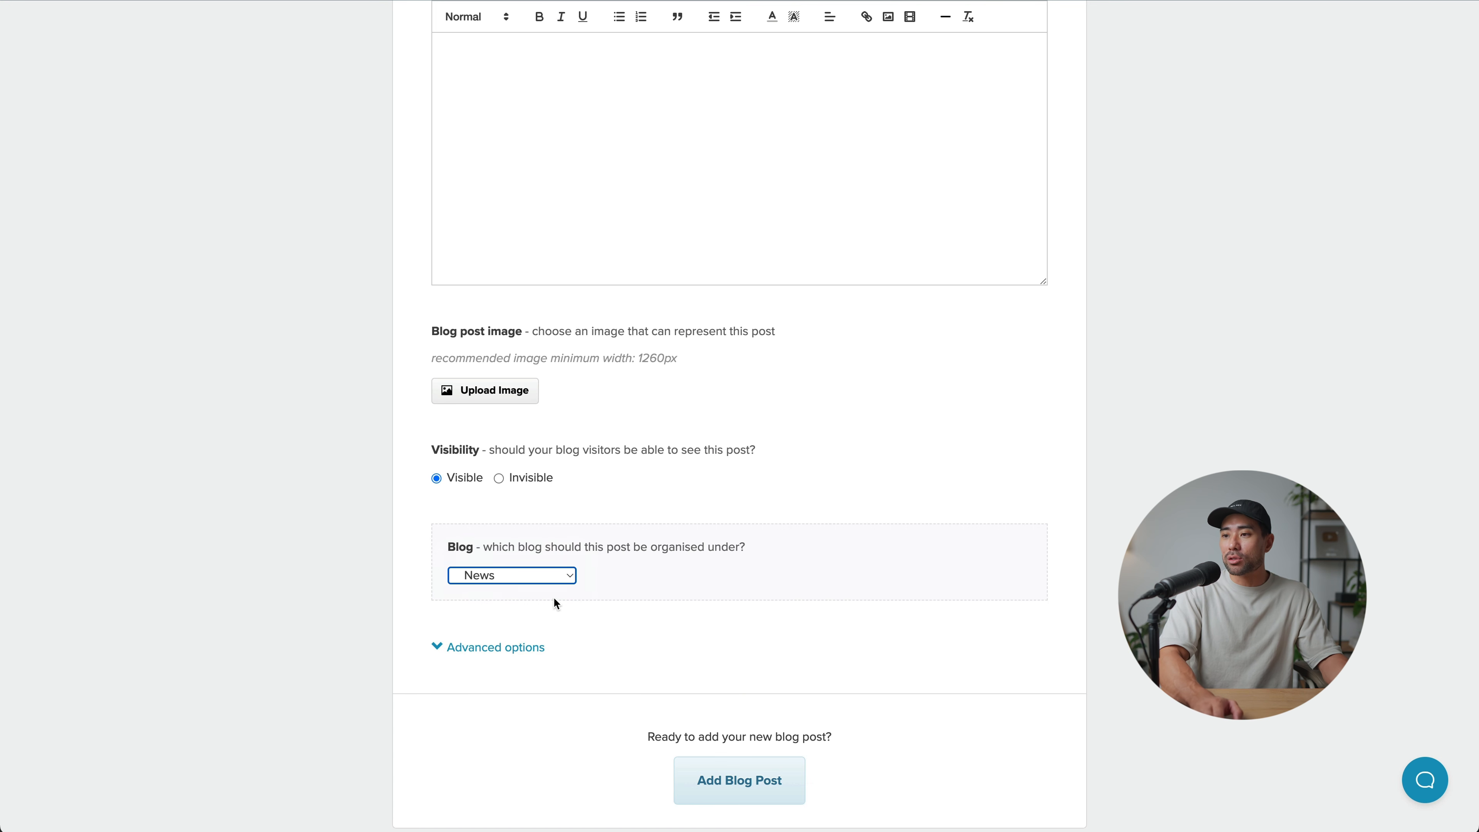
left_click(507, 648)
scroll(511, 654, "down", 2)
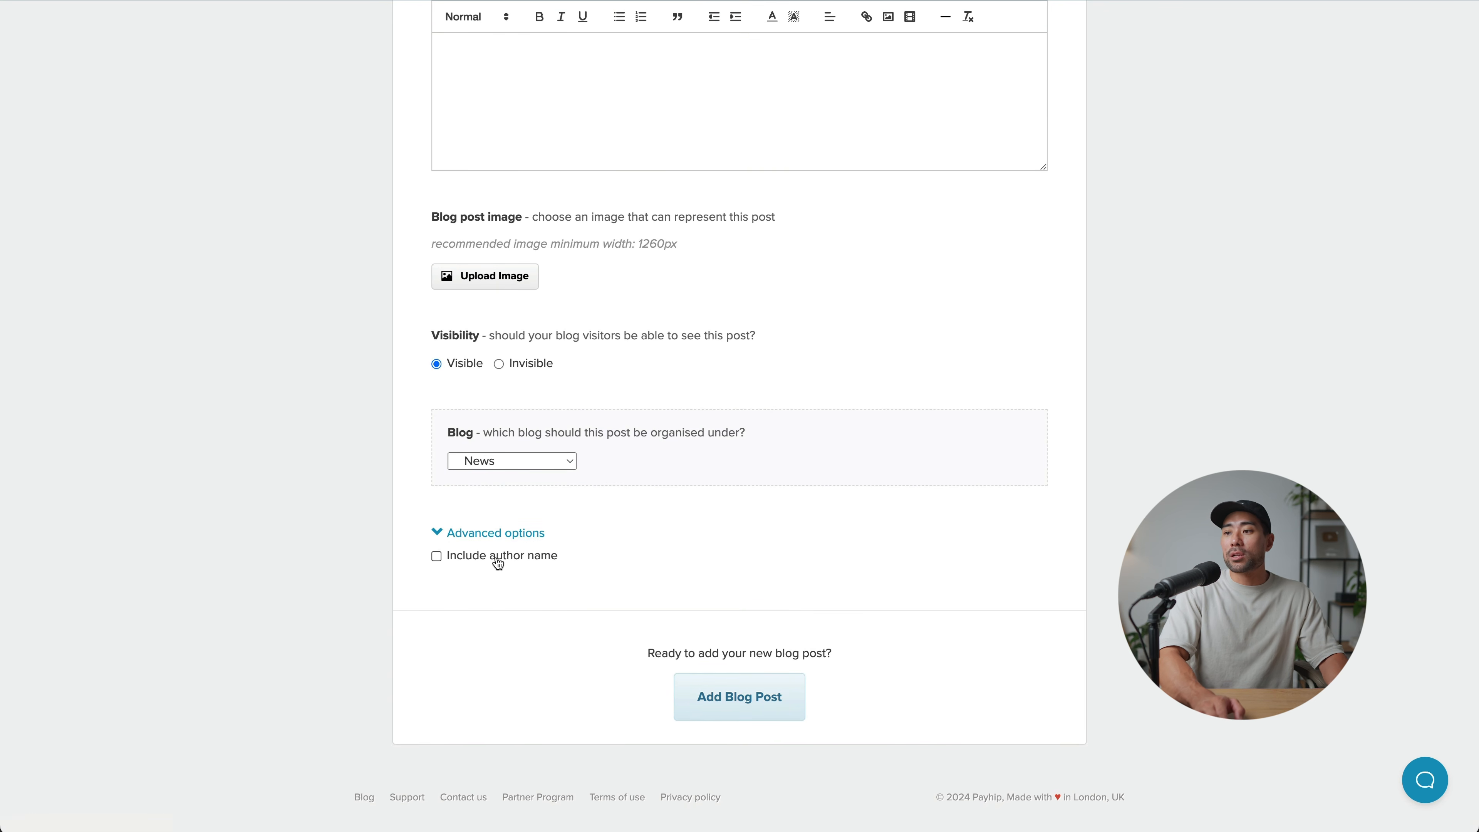
left_click(739, 699)
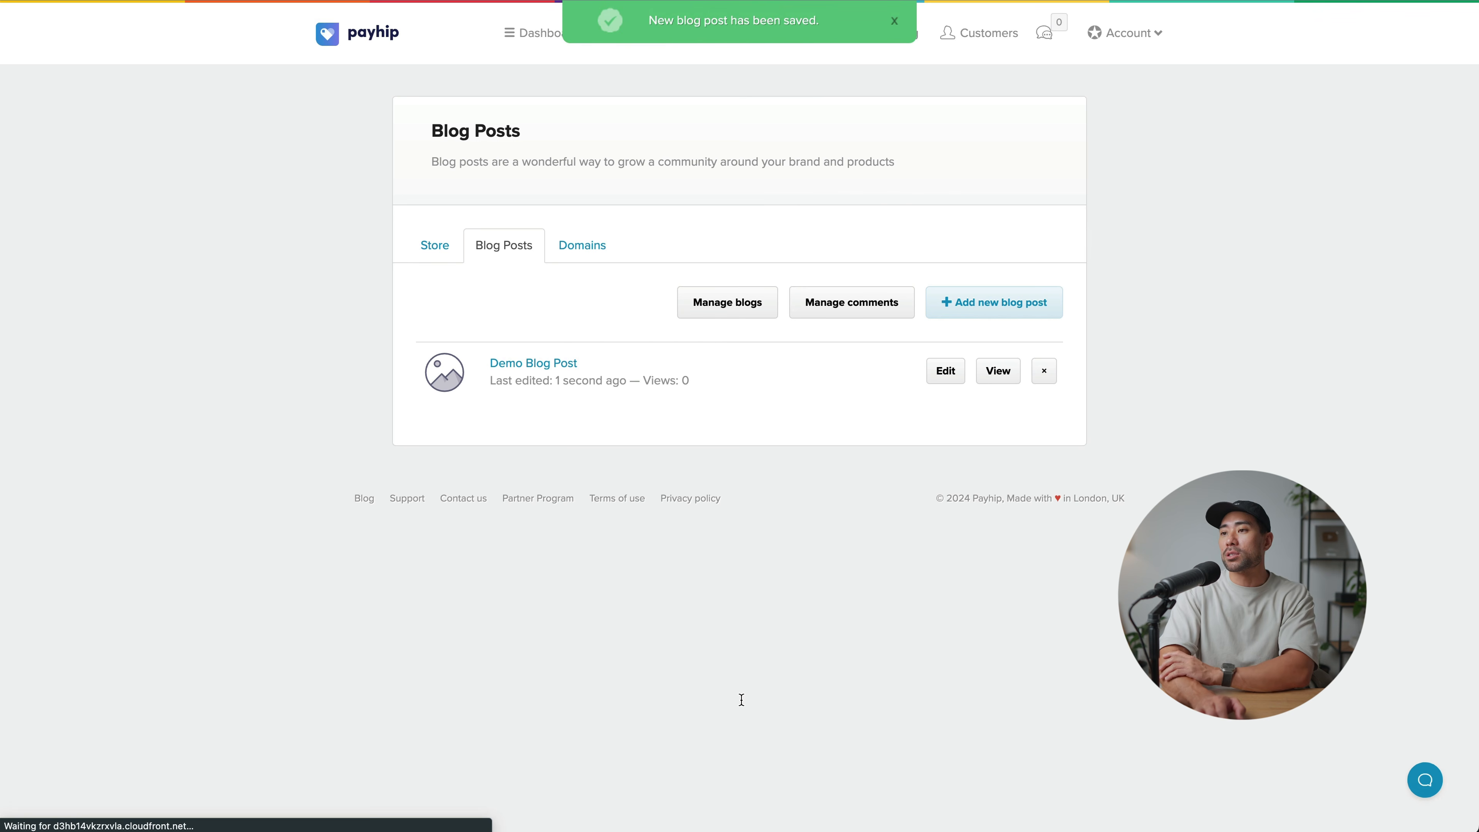
Step: View the published Demo Blog Post, and look over the storefront home page from its header to its footer
left_click(991, 376)
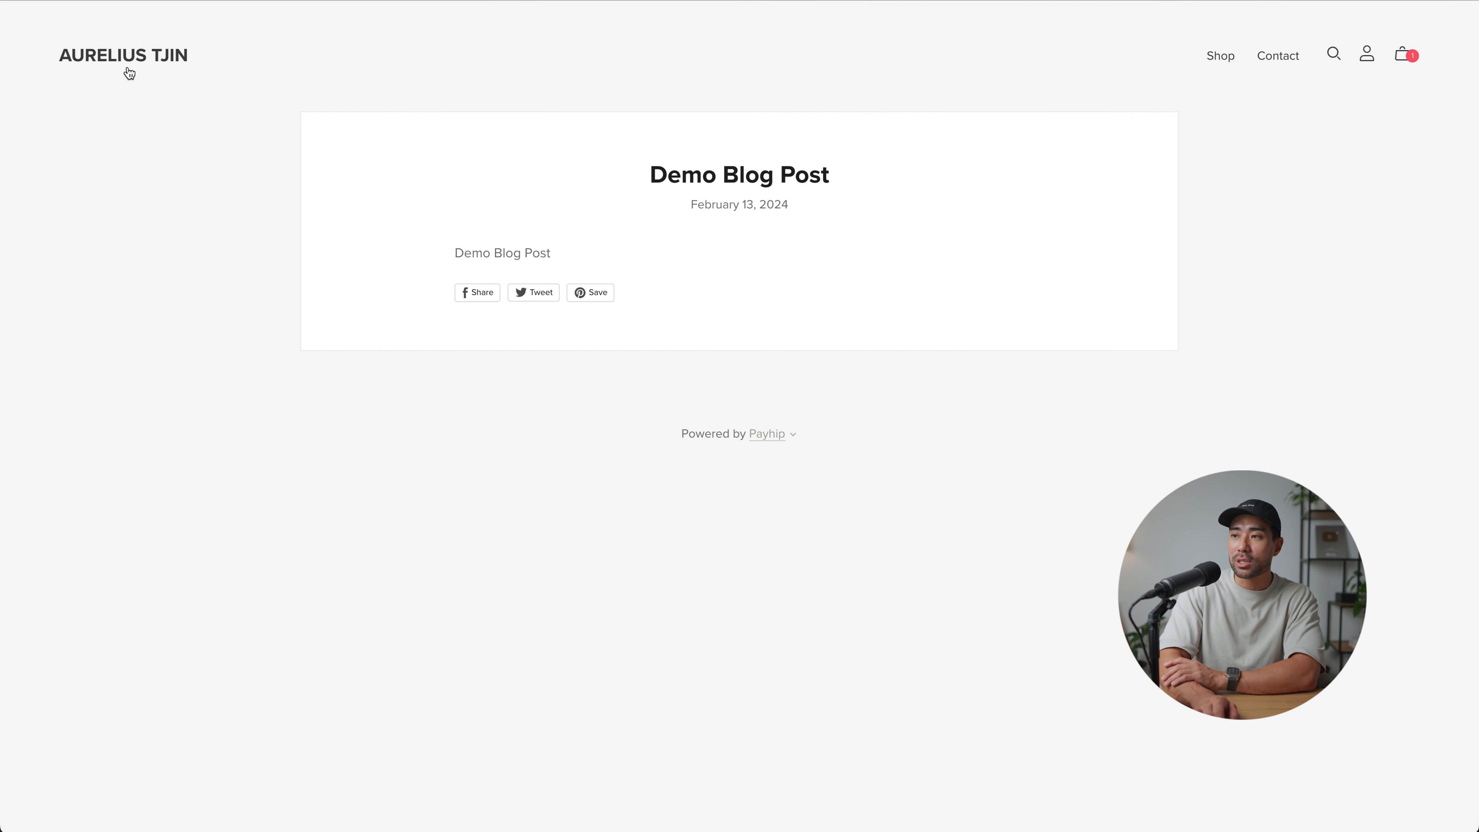
left_click(165, 62)
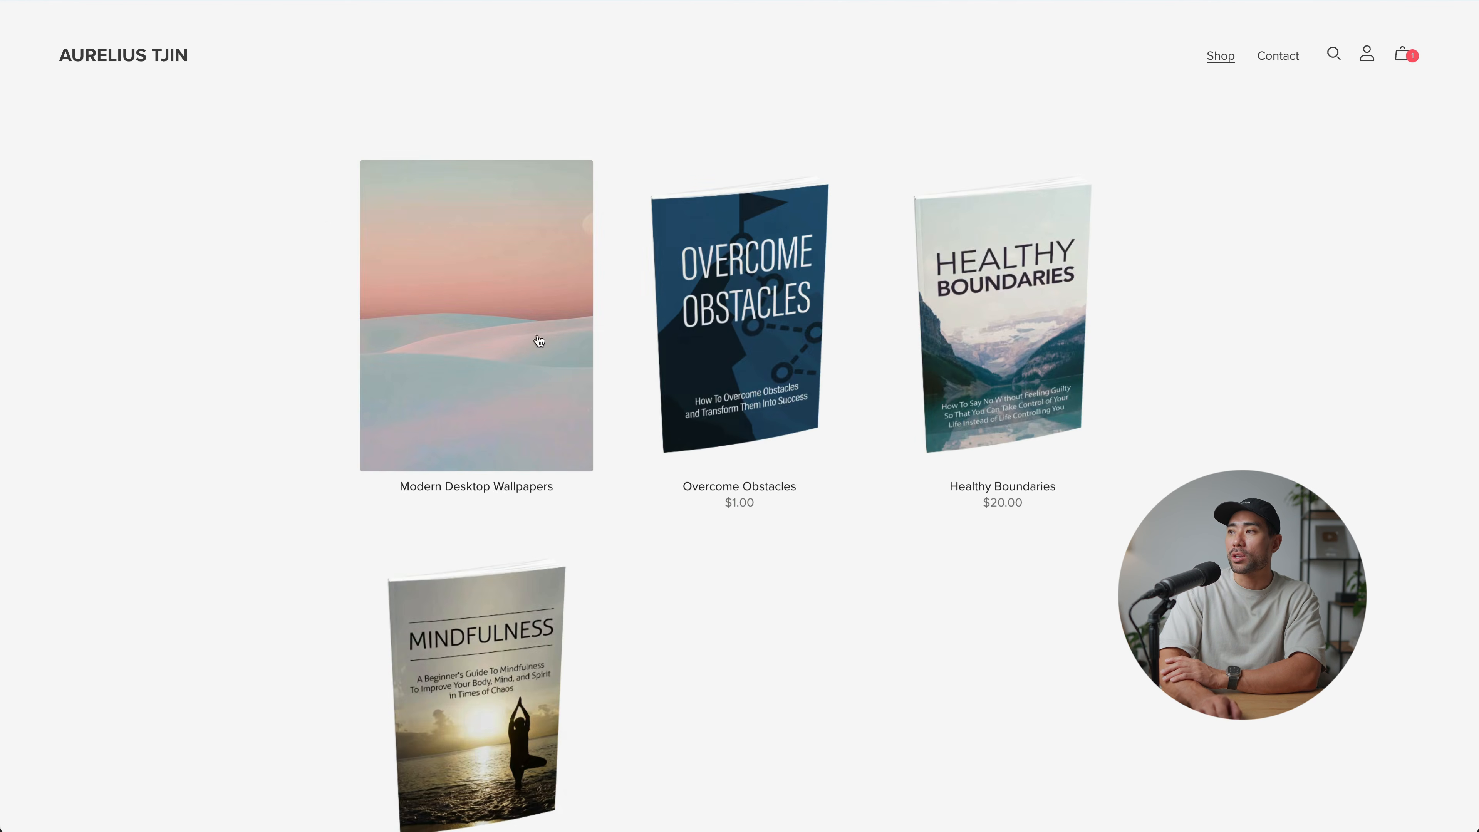
scroll(747, 483, "down", 10)
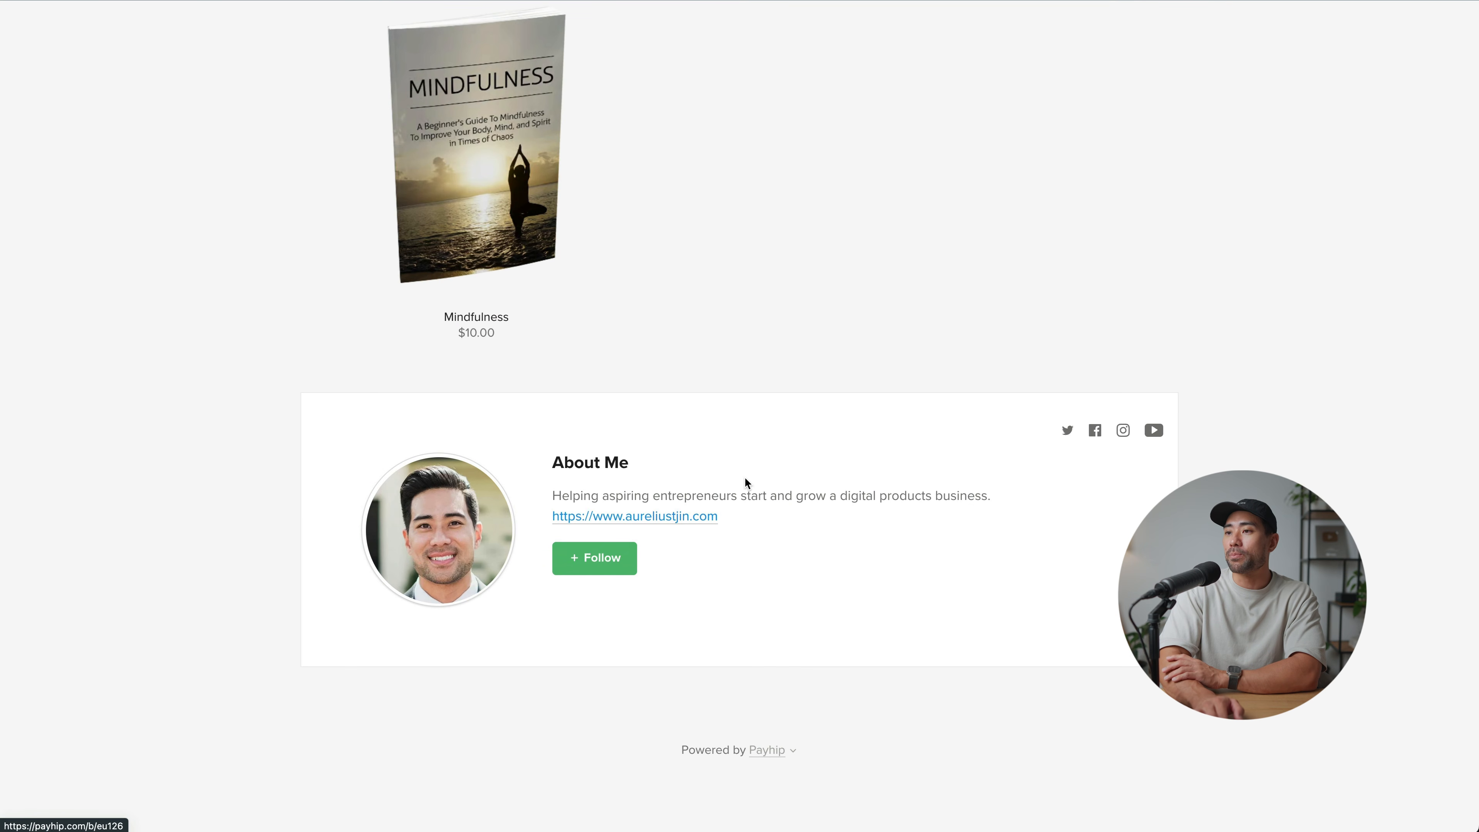
scroll(746, 483, "up", 4)
scroll(745, 479, "up", 5)
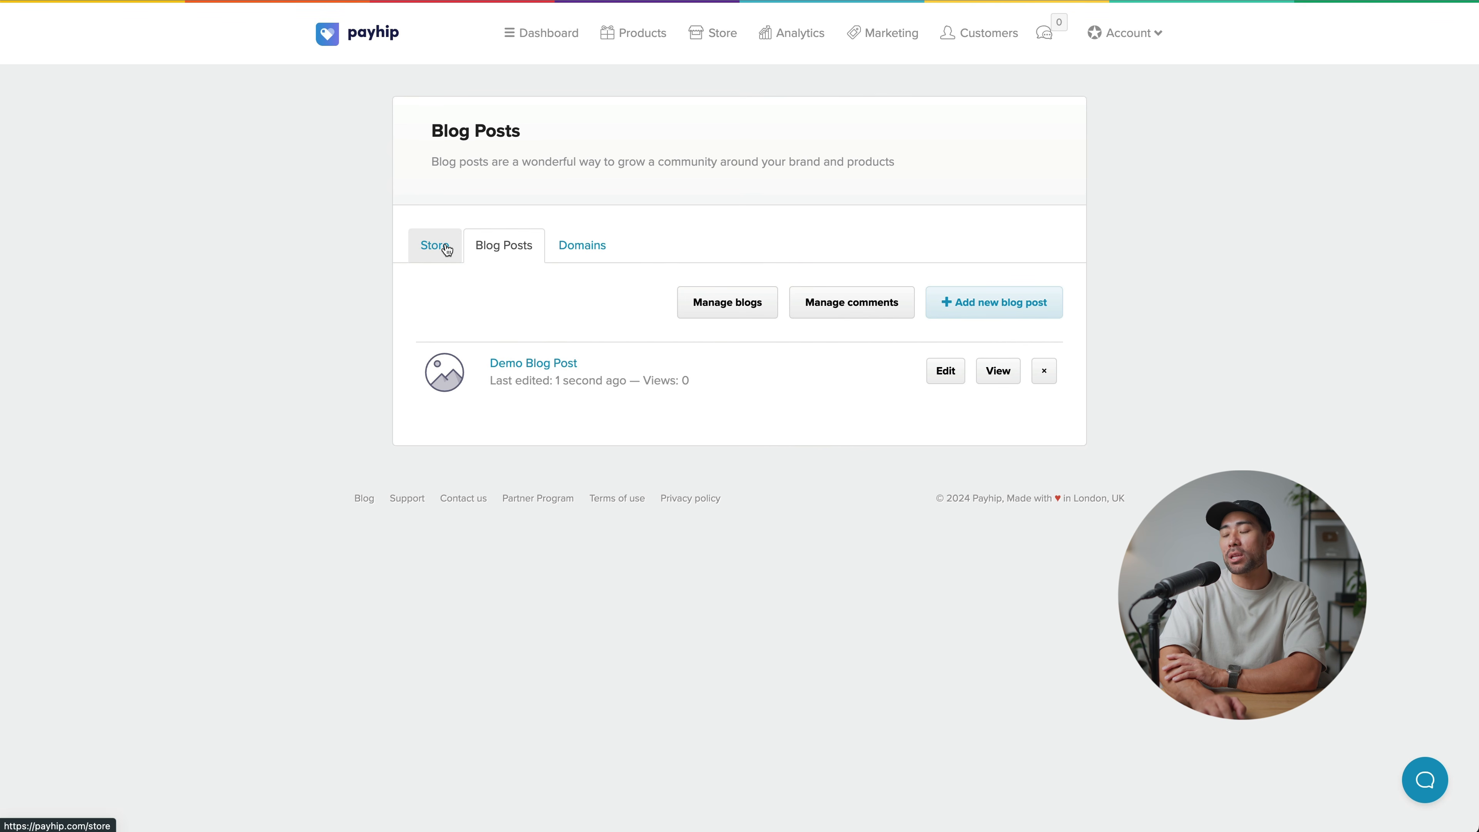
Step: Launch the store builder and open the header's navigation links for editing
left_click(446, 250)
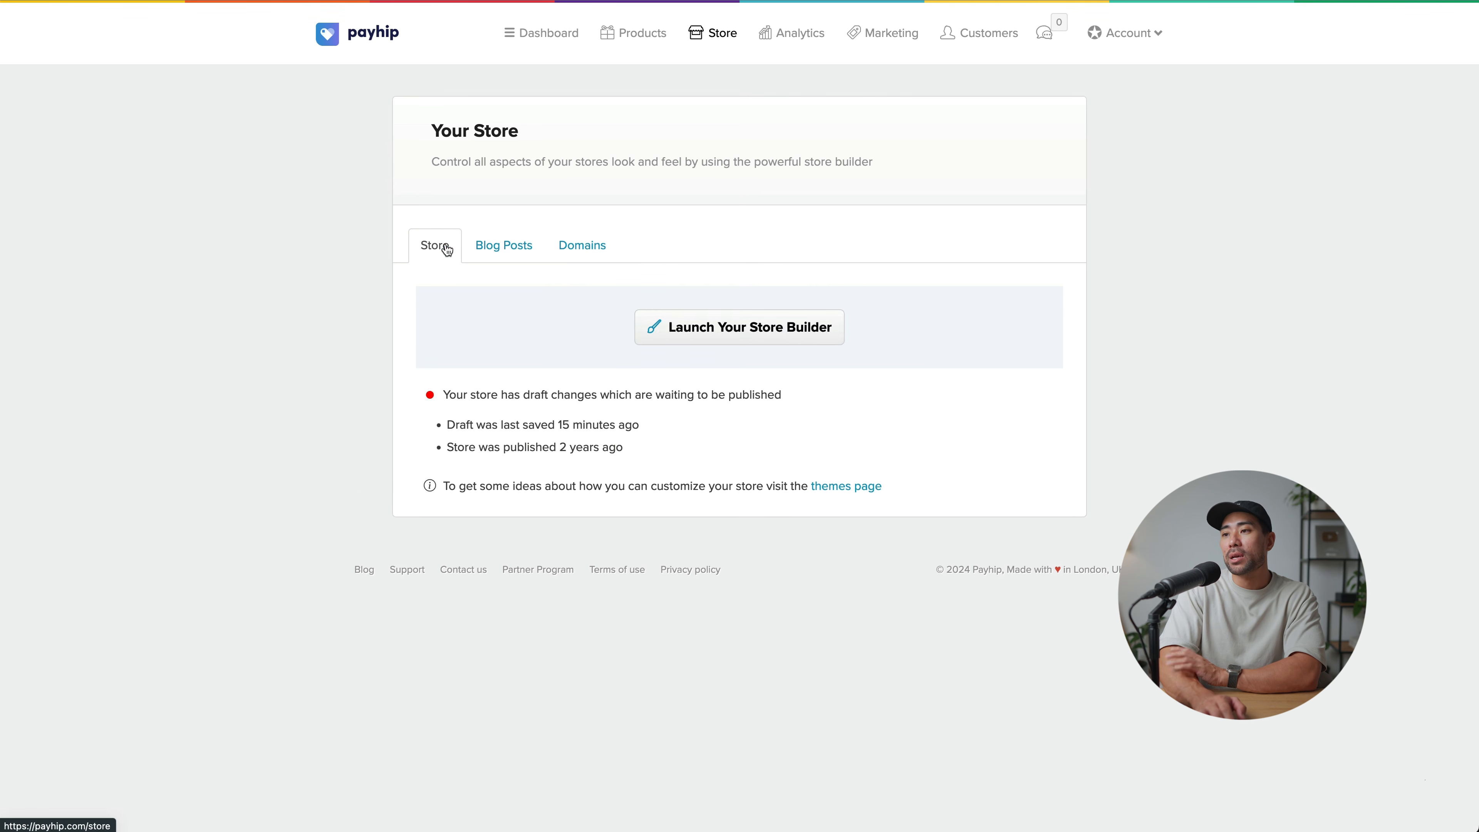
left_click(745, 342)
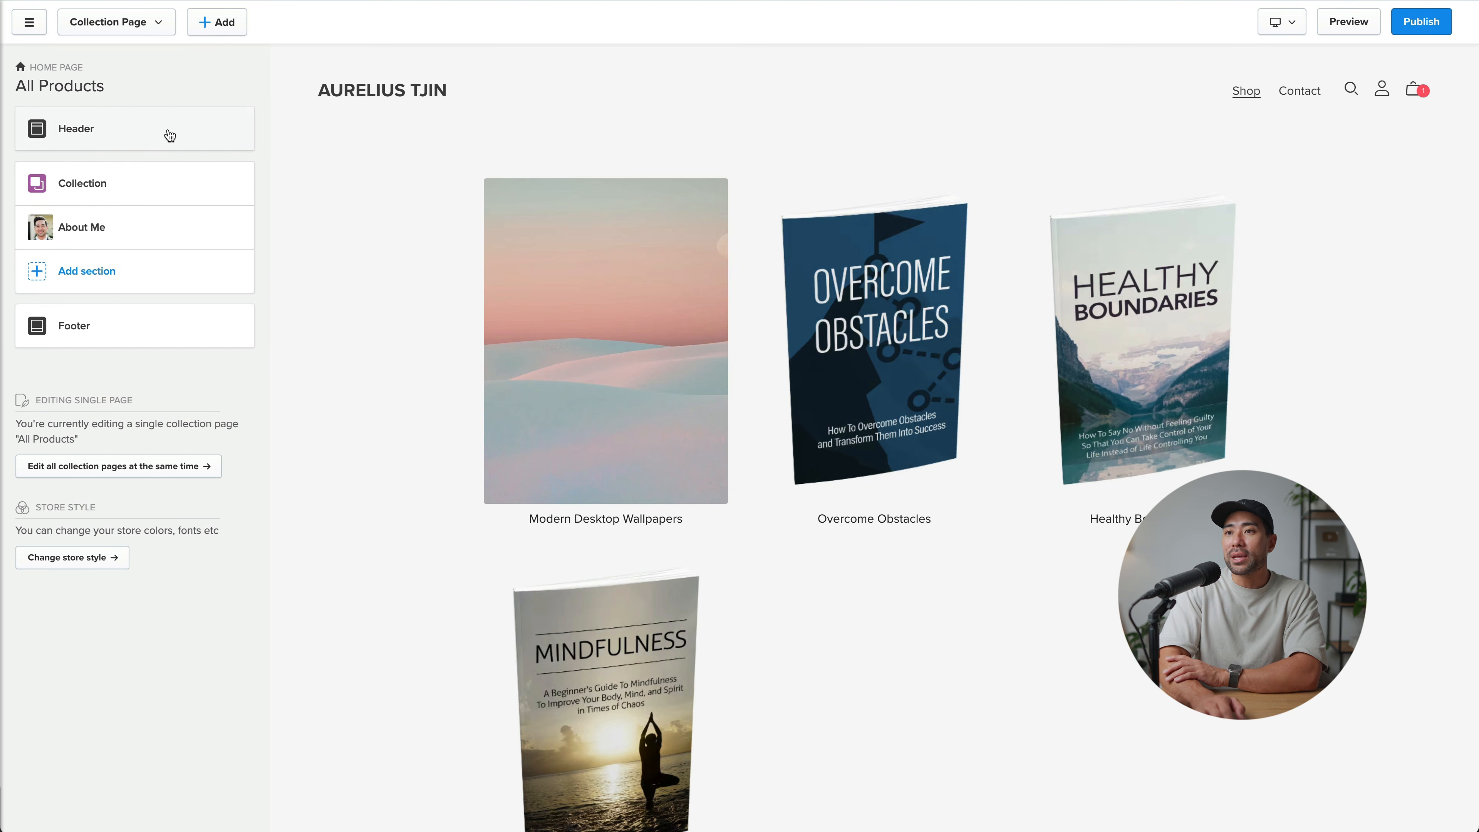
left_click(82, 135)
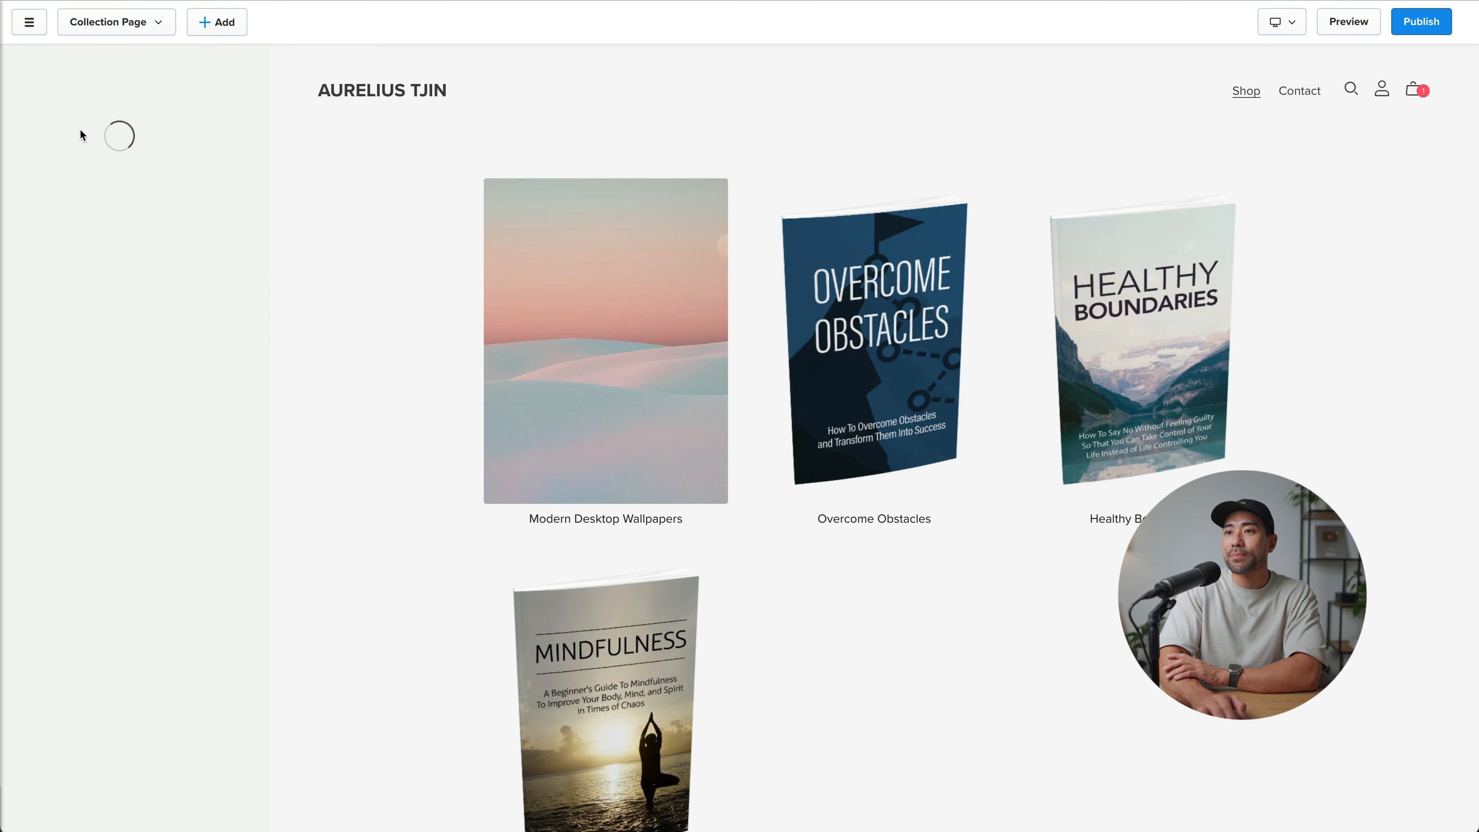
left_click(155, 139)
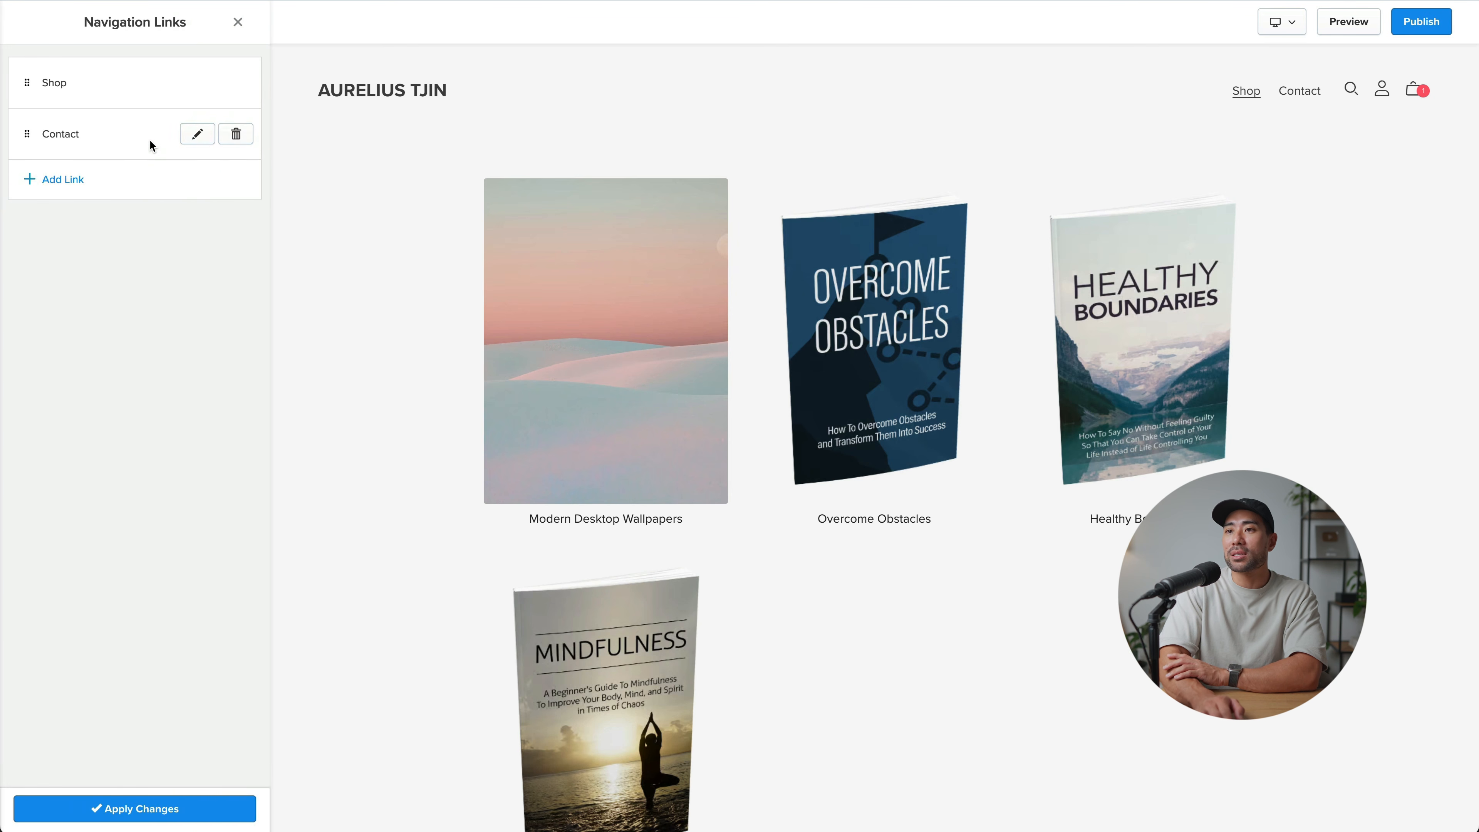
Step: Add a header navigation link named "Blog" that leads to the News blog
left_click(54, 181)
left_click(644, 117)
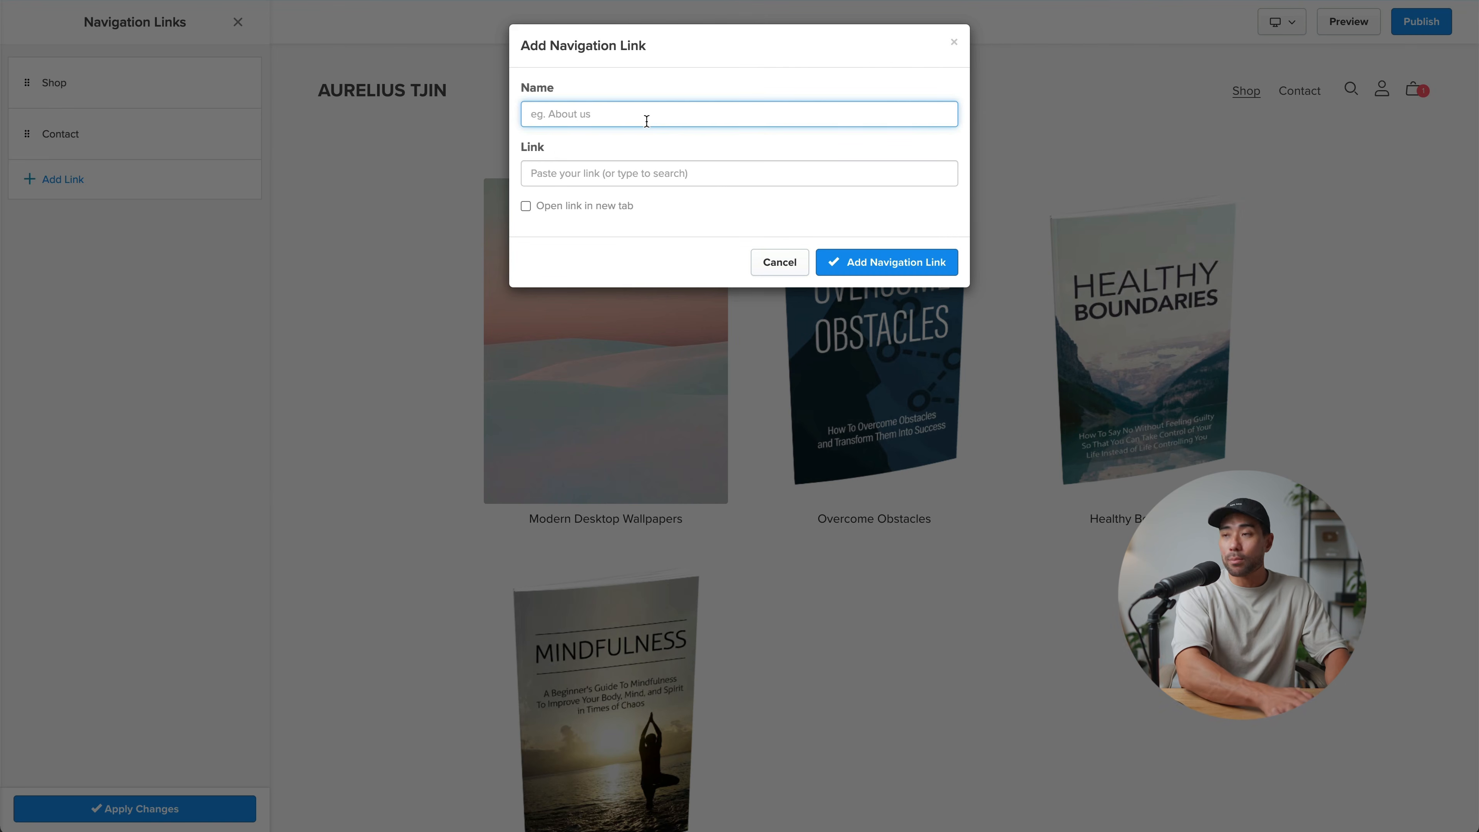
type("Blog")
left_click(637, 173)
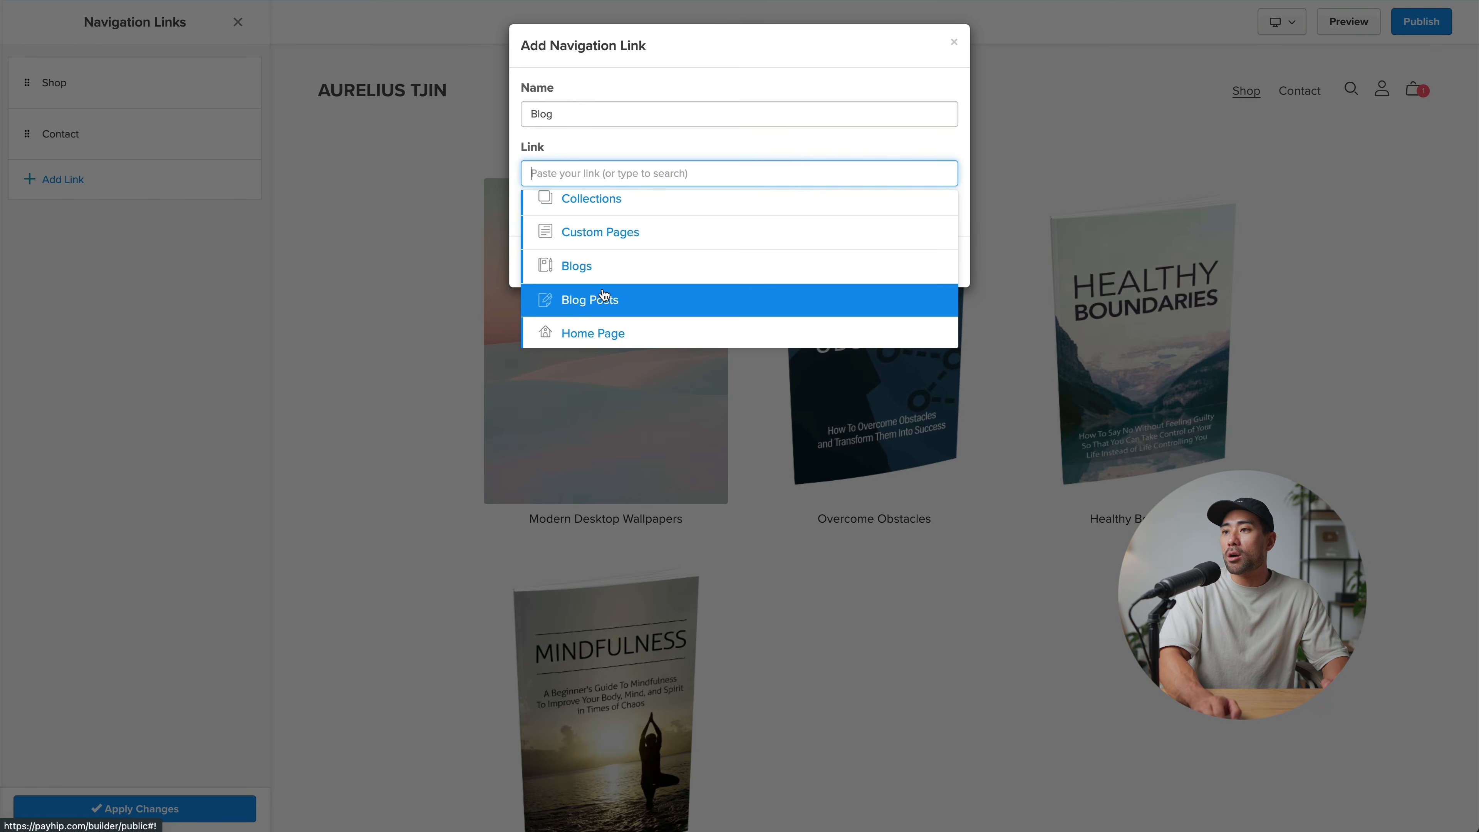
left_click(604, 299)
left_click(588, 175)
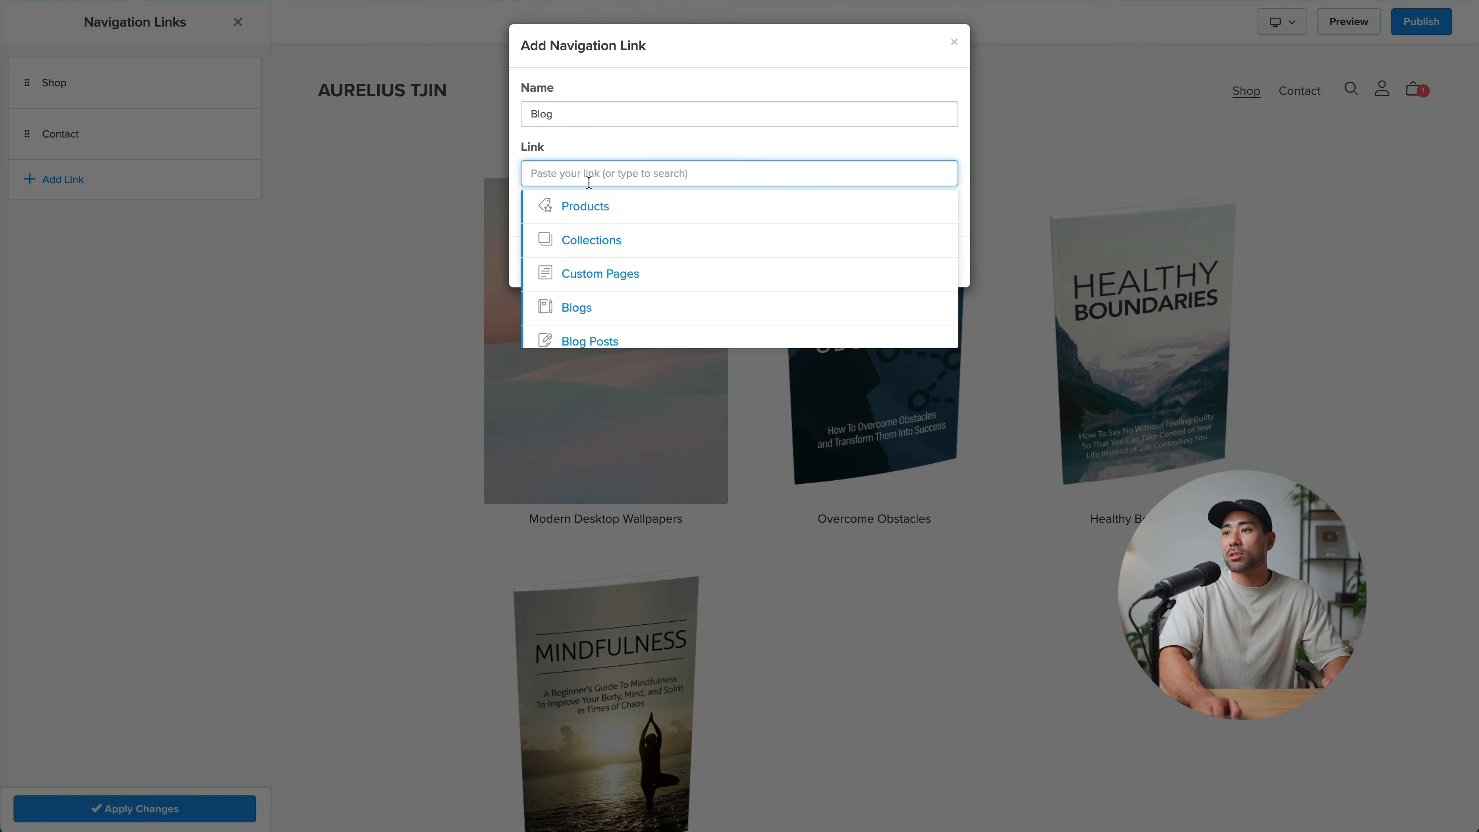
left_click(580, 306)
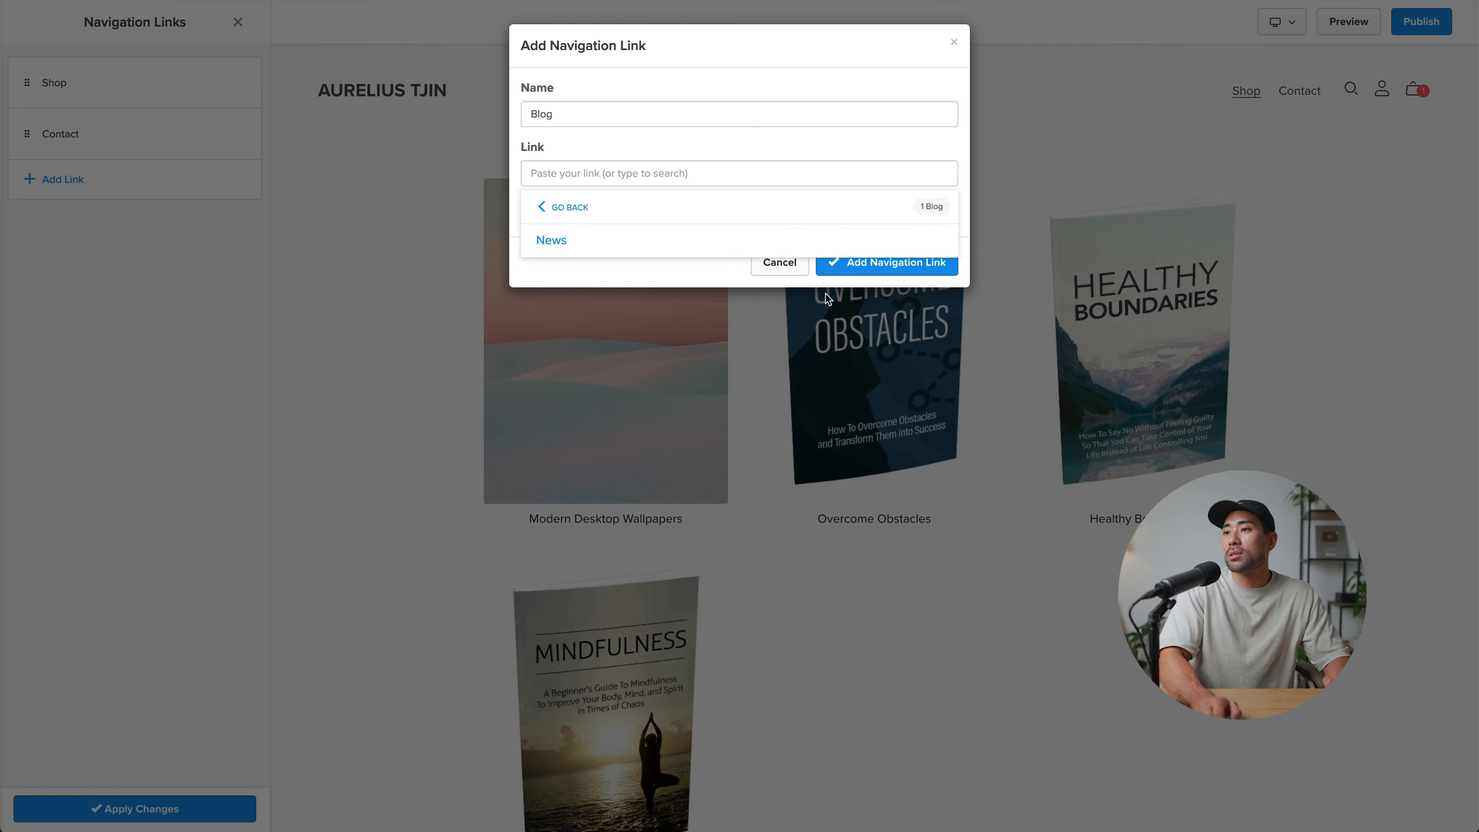
left_click(596, 247)
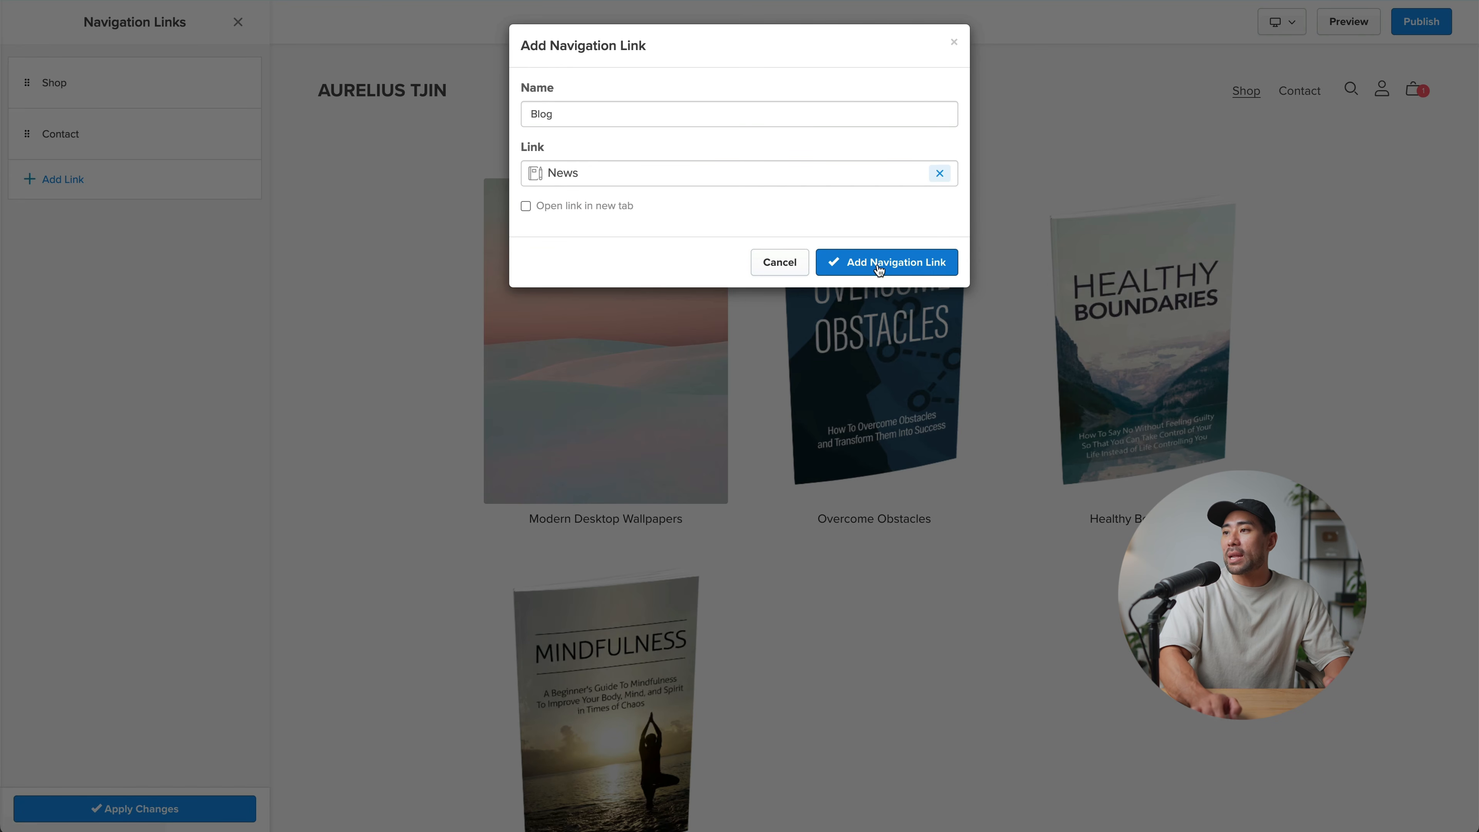
left_click(878, 269)
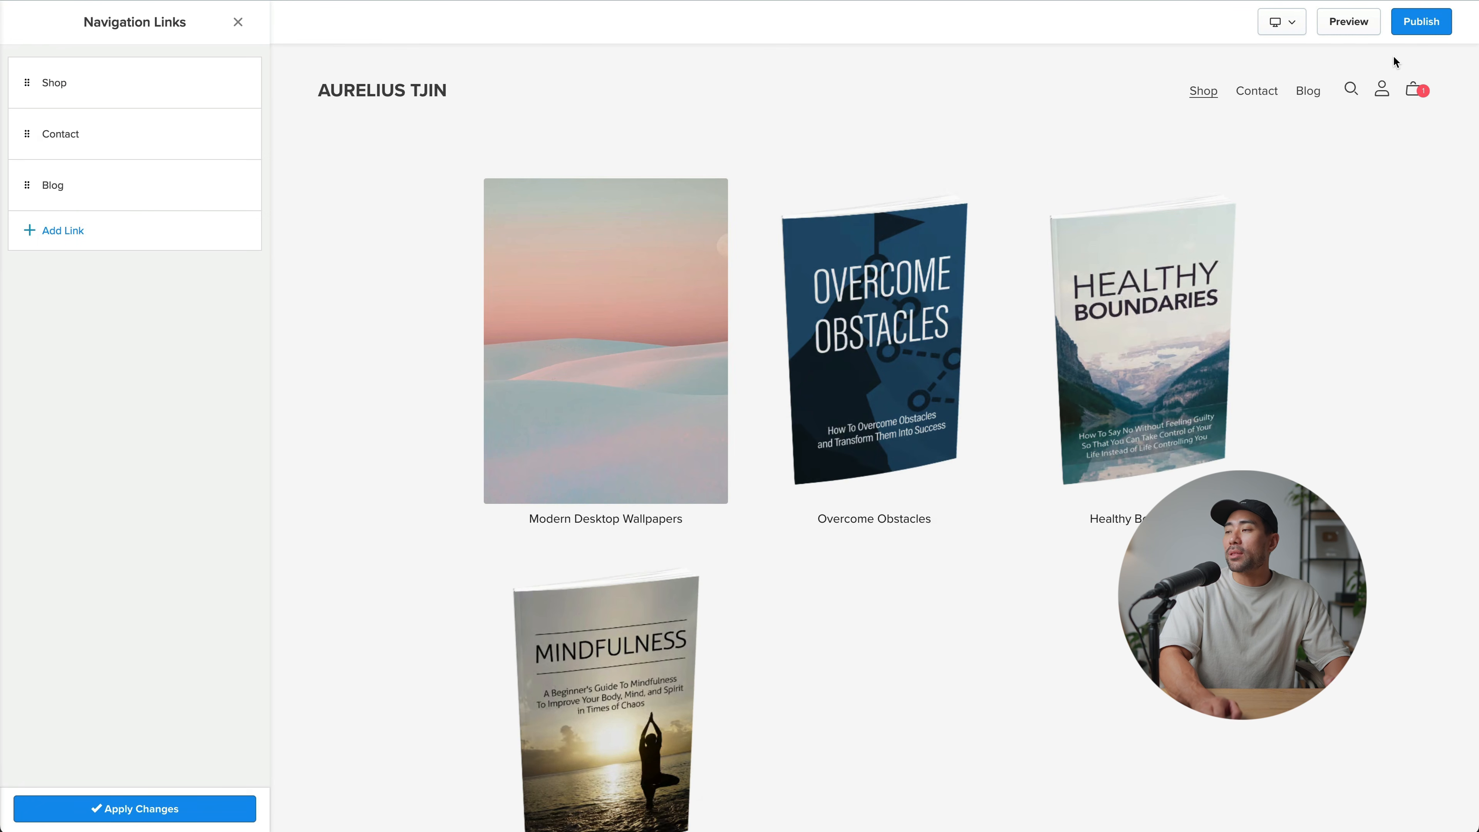
Step: Publish the store changes and open the Blog page from the live storefront's header
left_click(1416, 26)
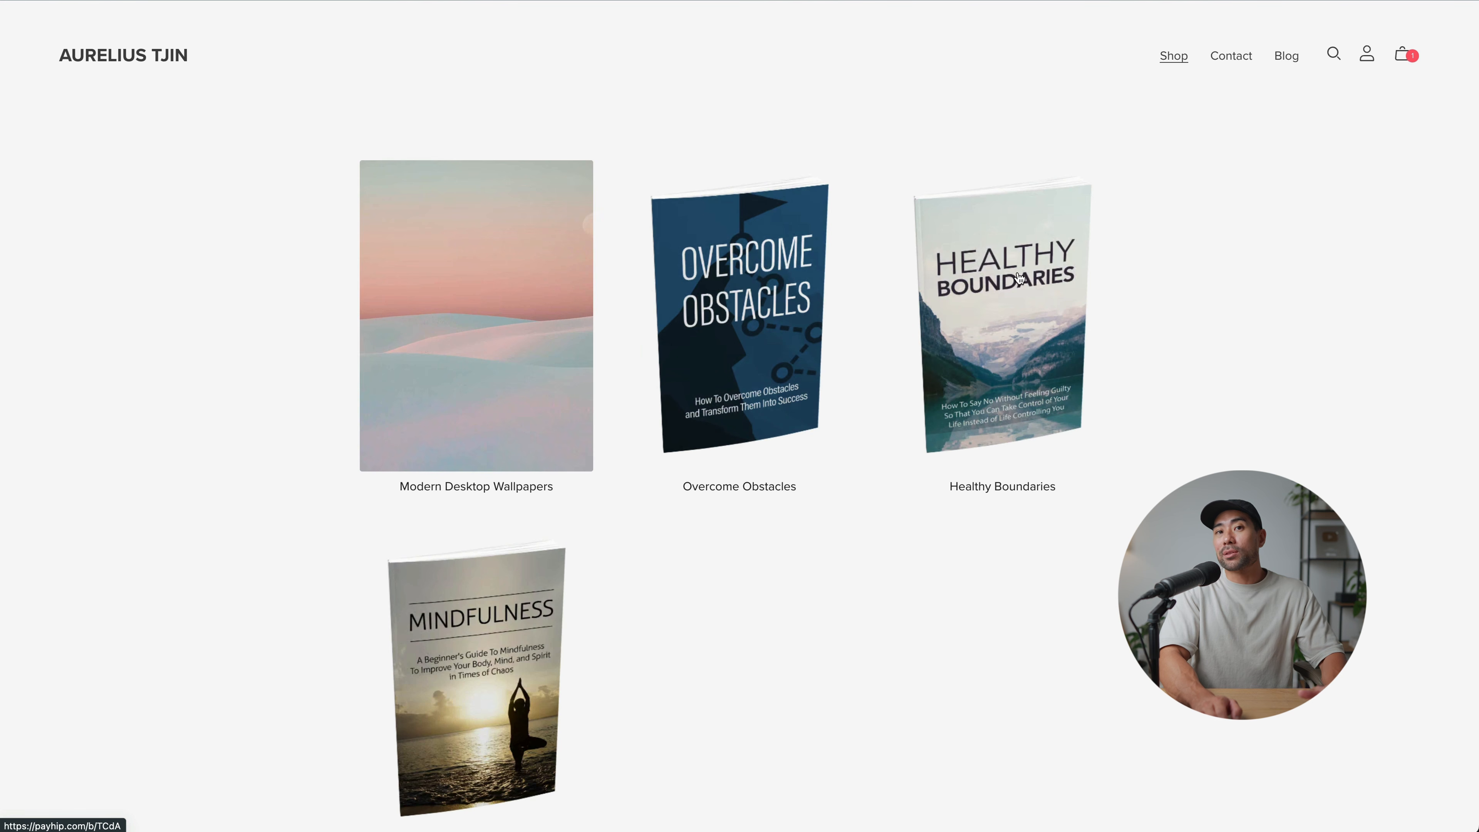
left_click(1287, 58)
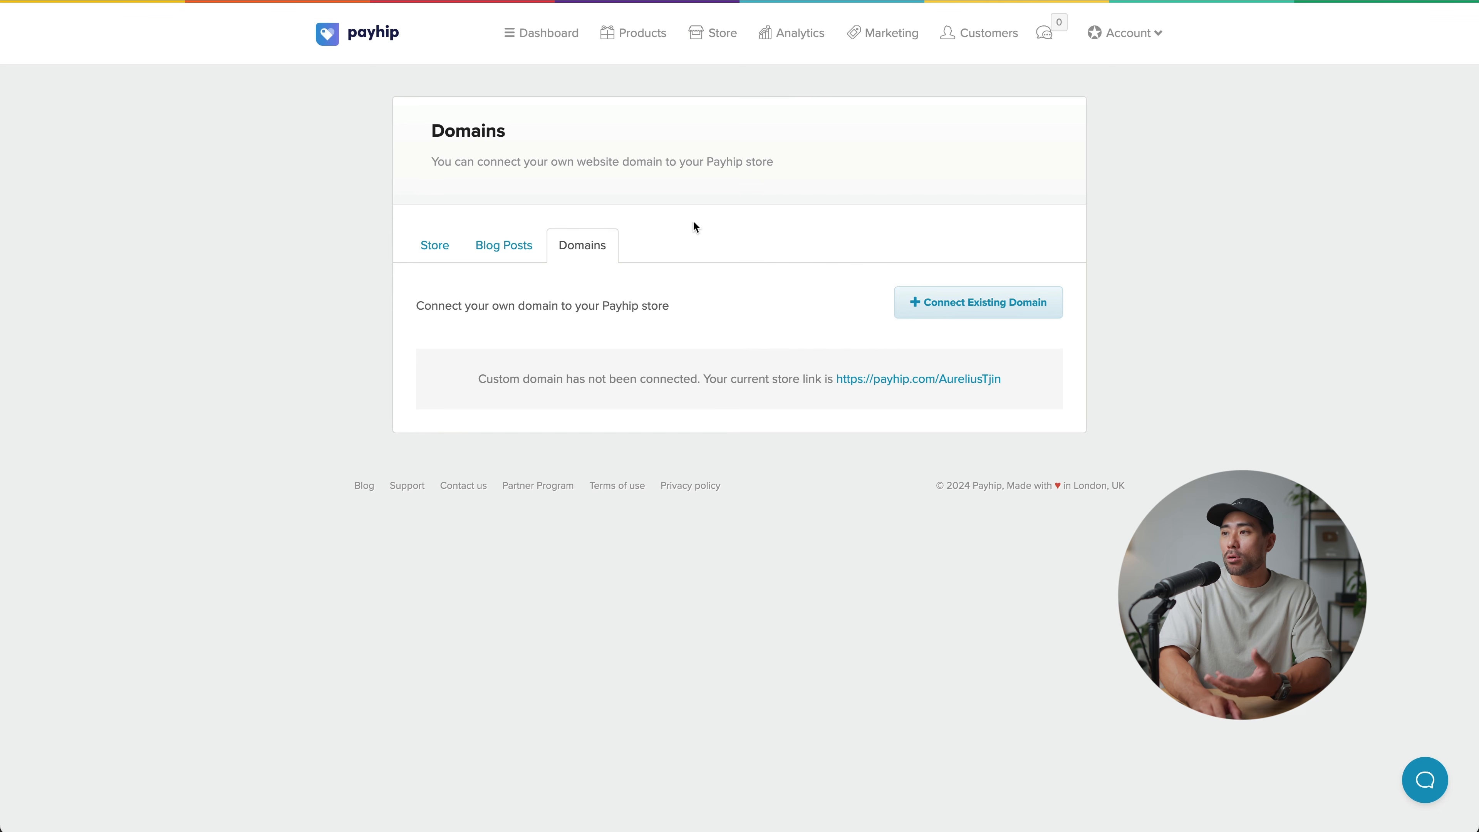
Step: Review the steps for connecting an existing domain to the store without connecting one
left_click(1017, 315)
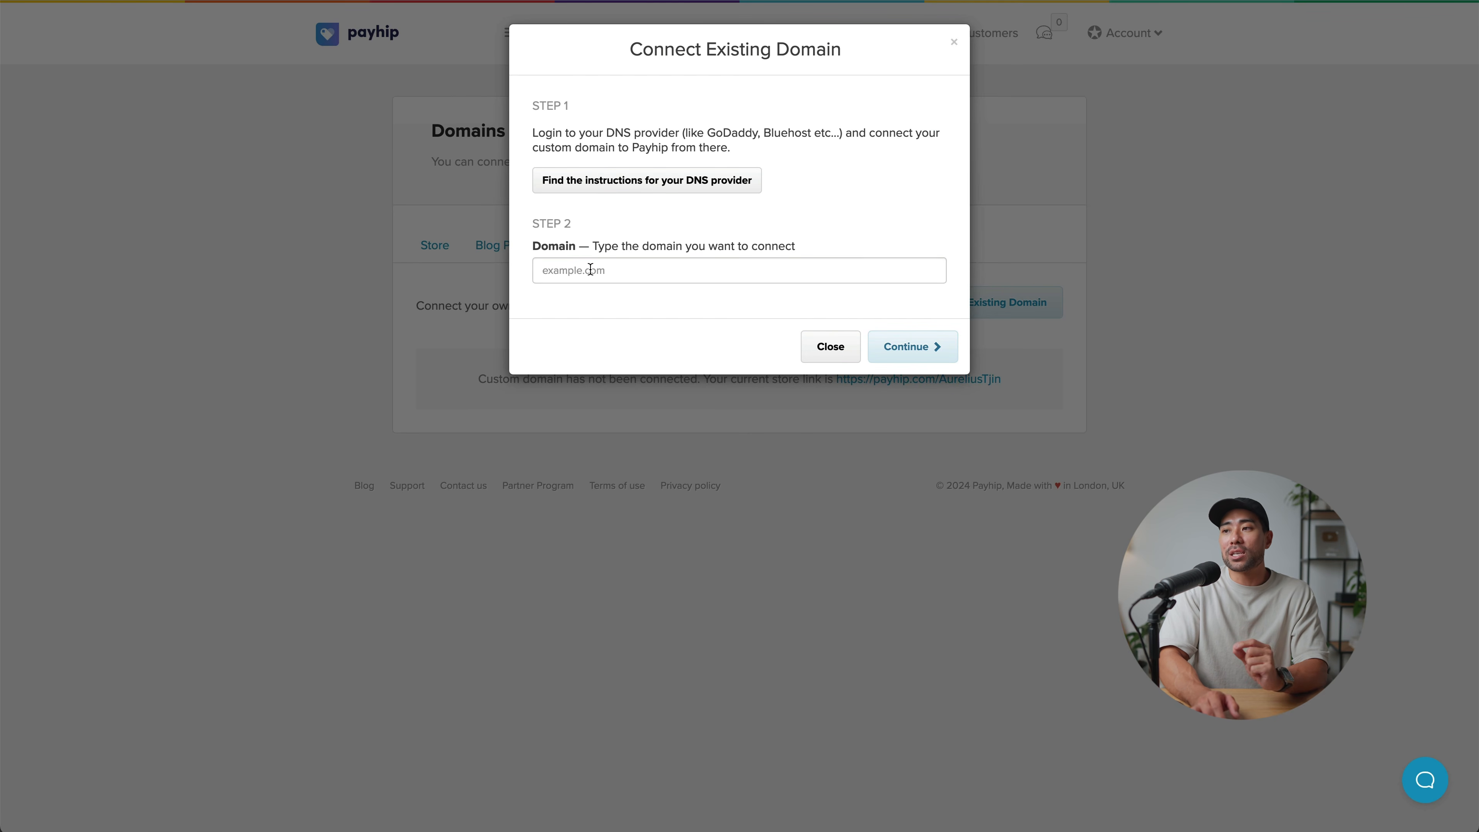
left_click(841, 352)
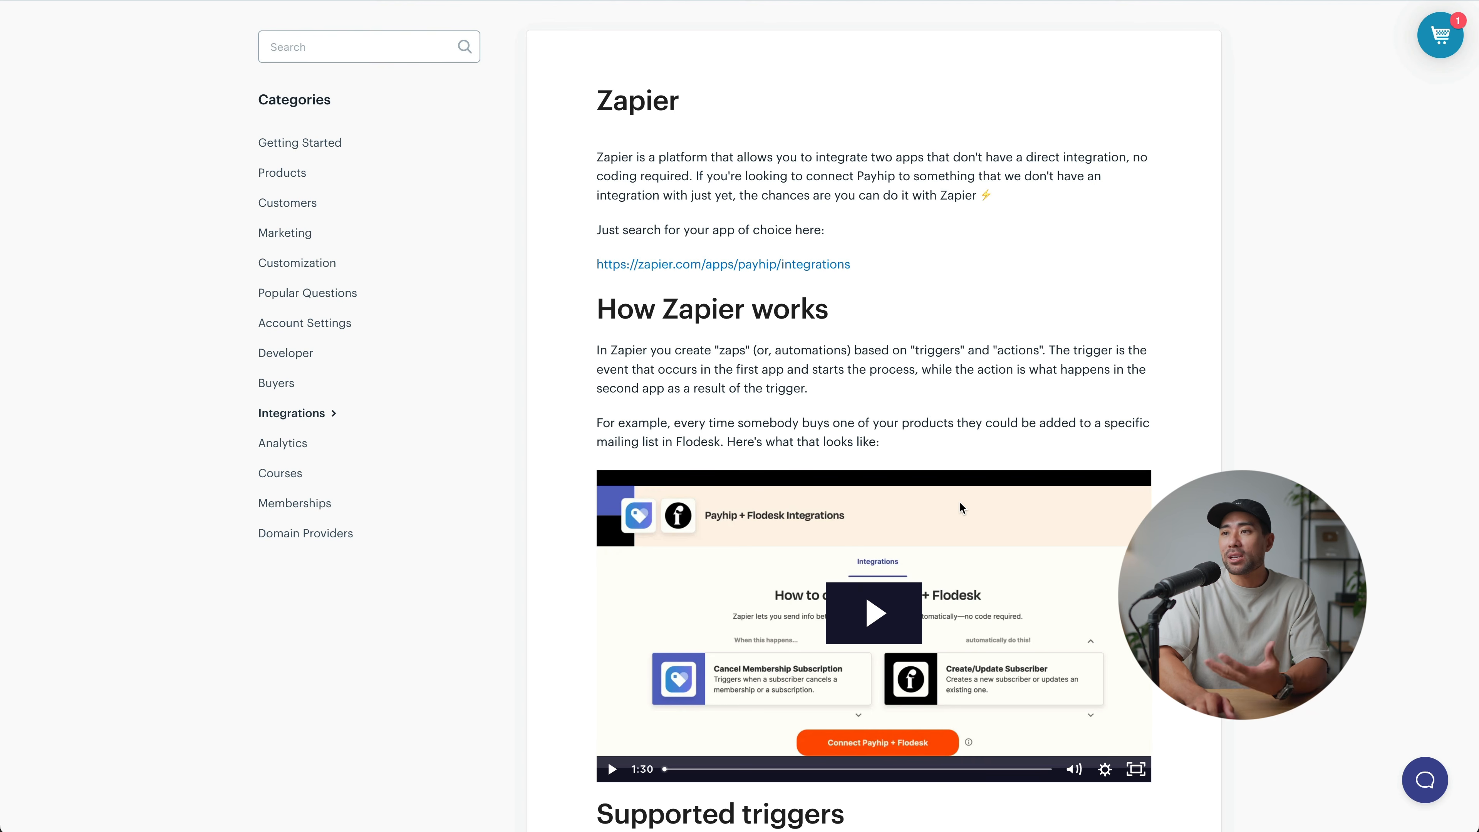
Step: Read the Zapier help article, covering how it works, its supported triggers and its supported apps
scroll(935, 452, "down", 5)
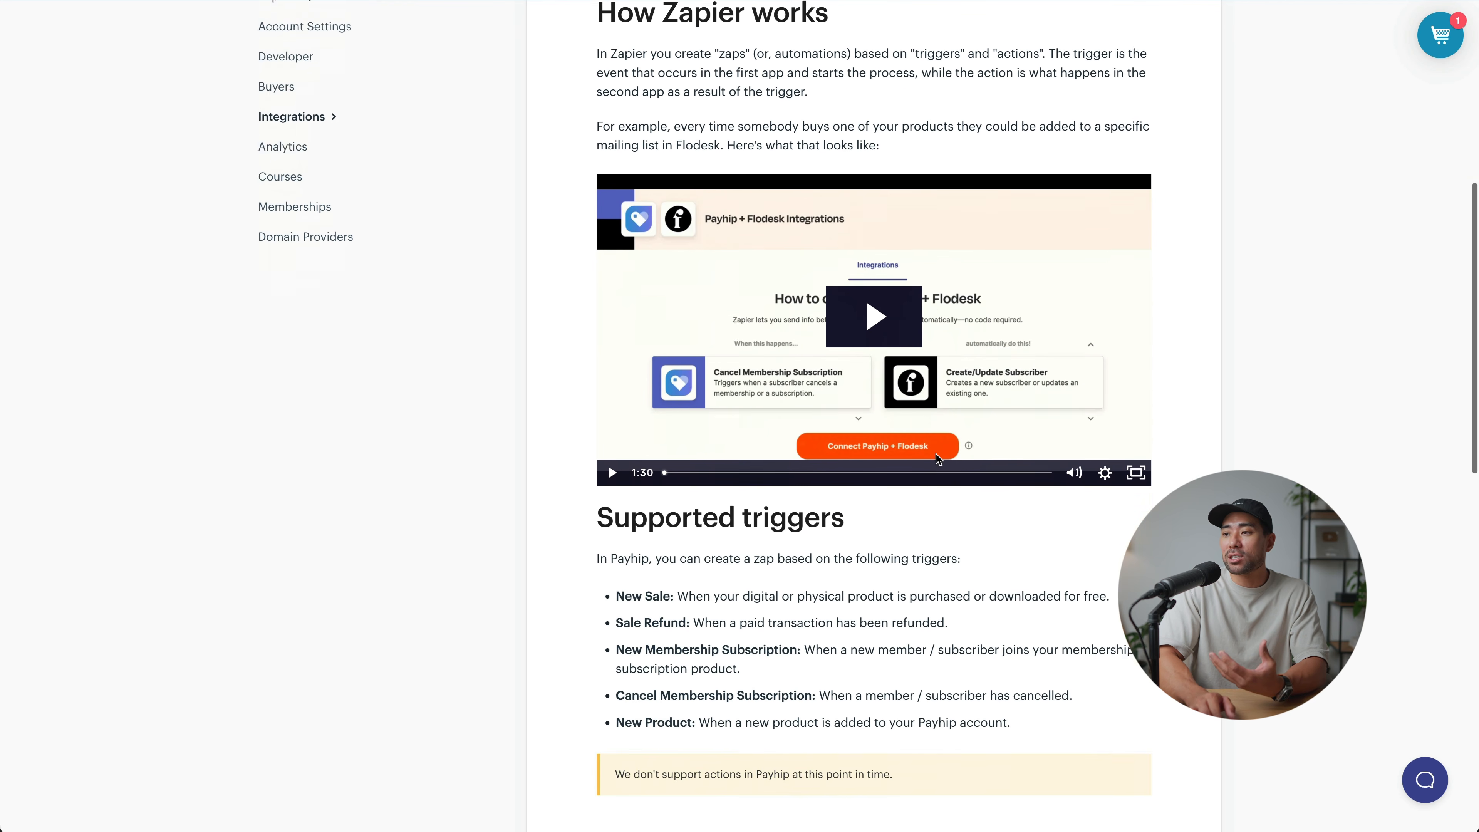
scroll(936, 455, "down", 4)
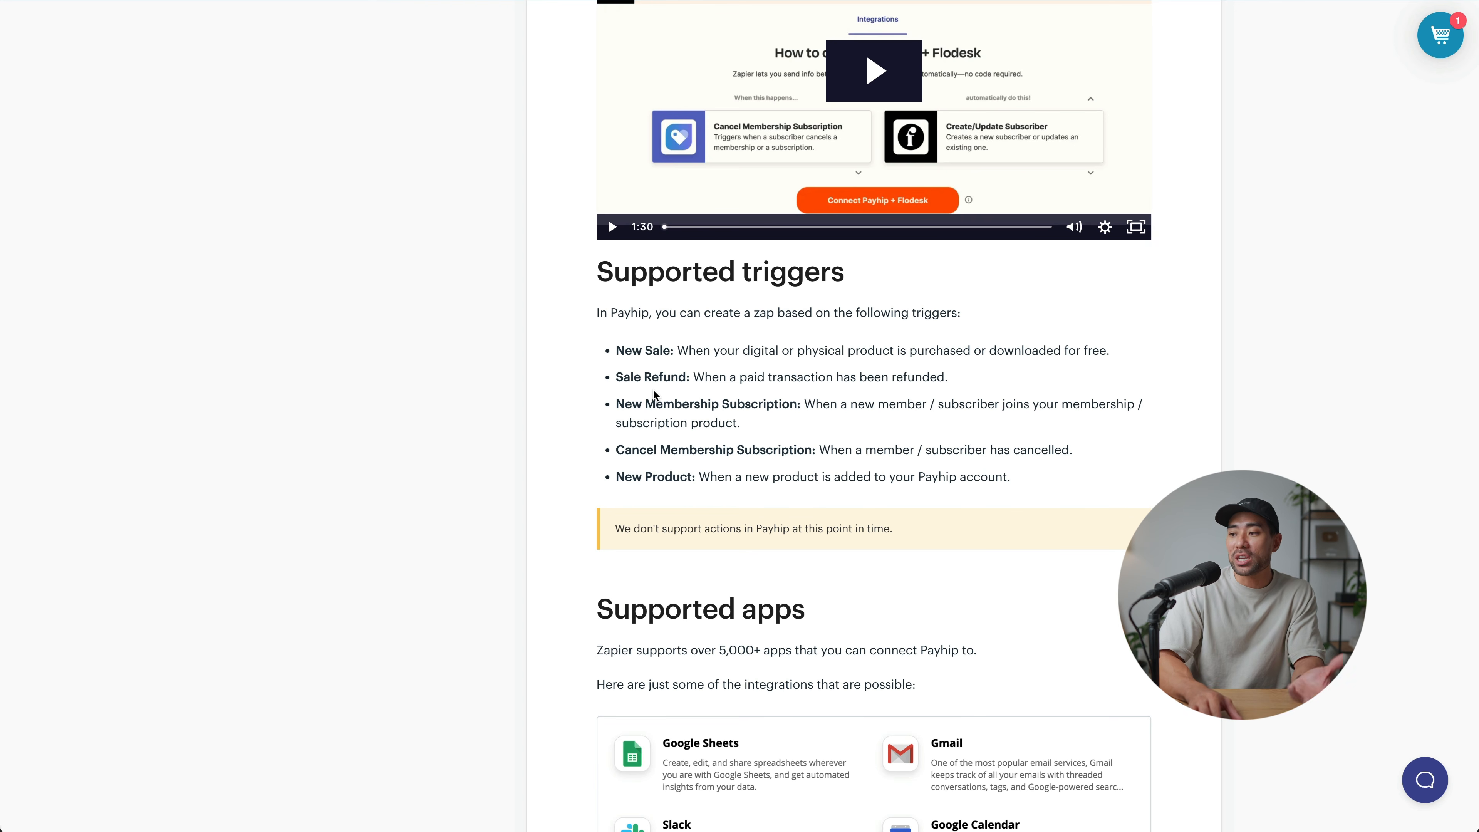
scroll(653, 394, "down", 3)
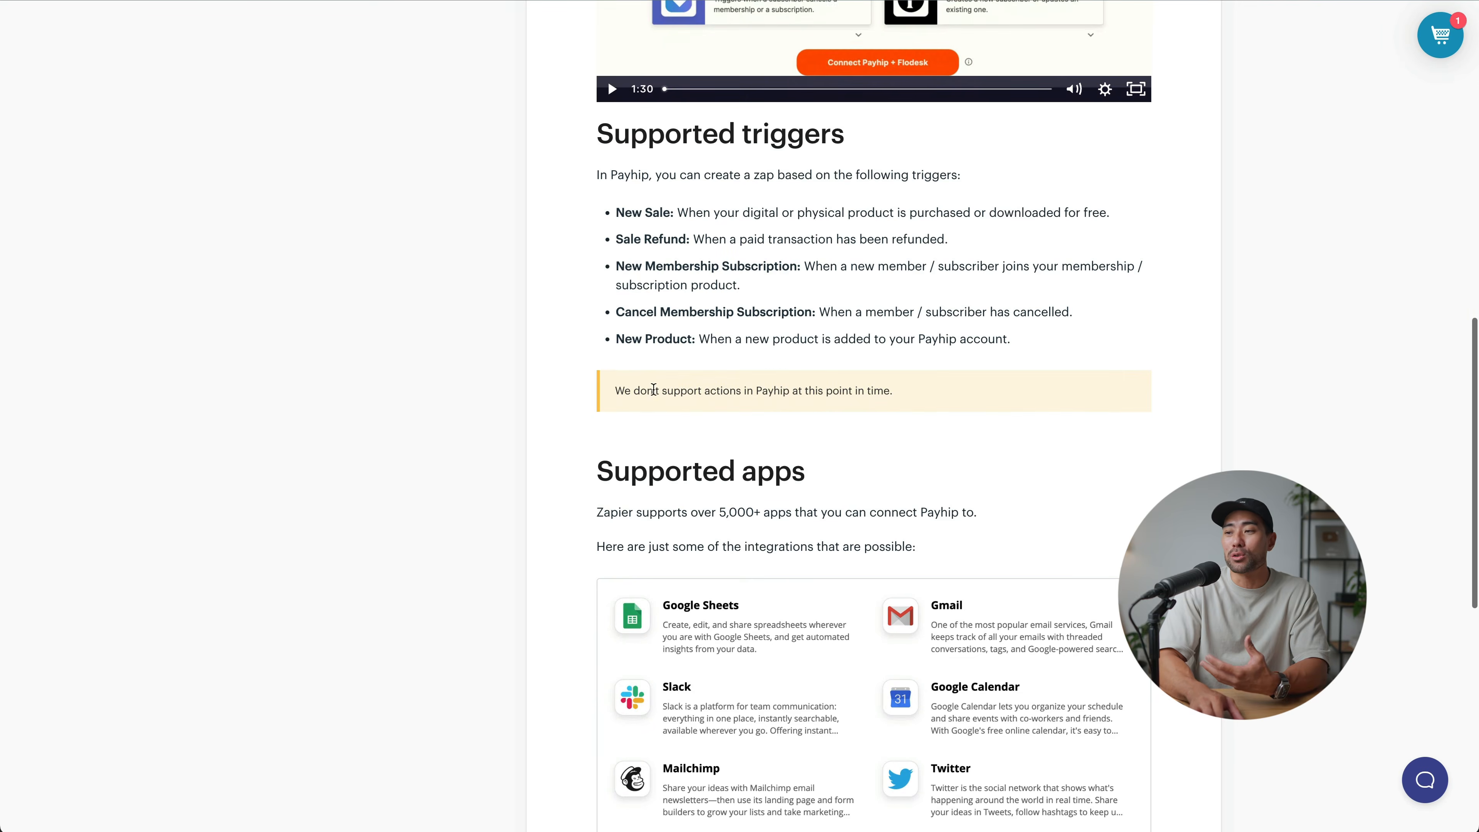
scroll(653, 389, "down", 1)
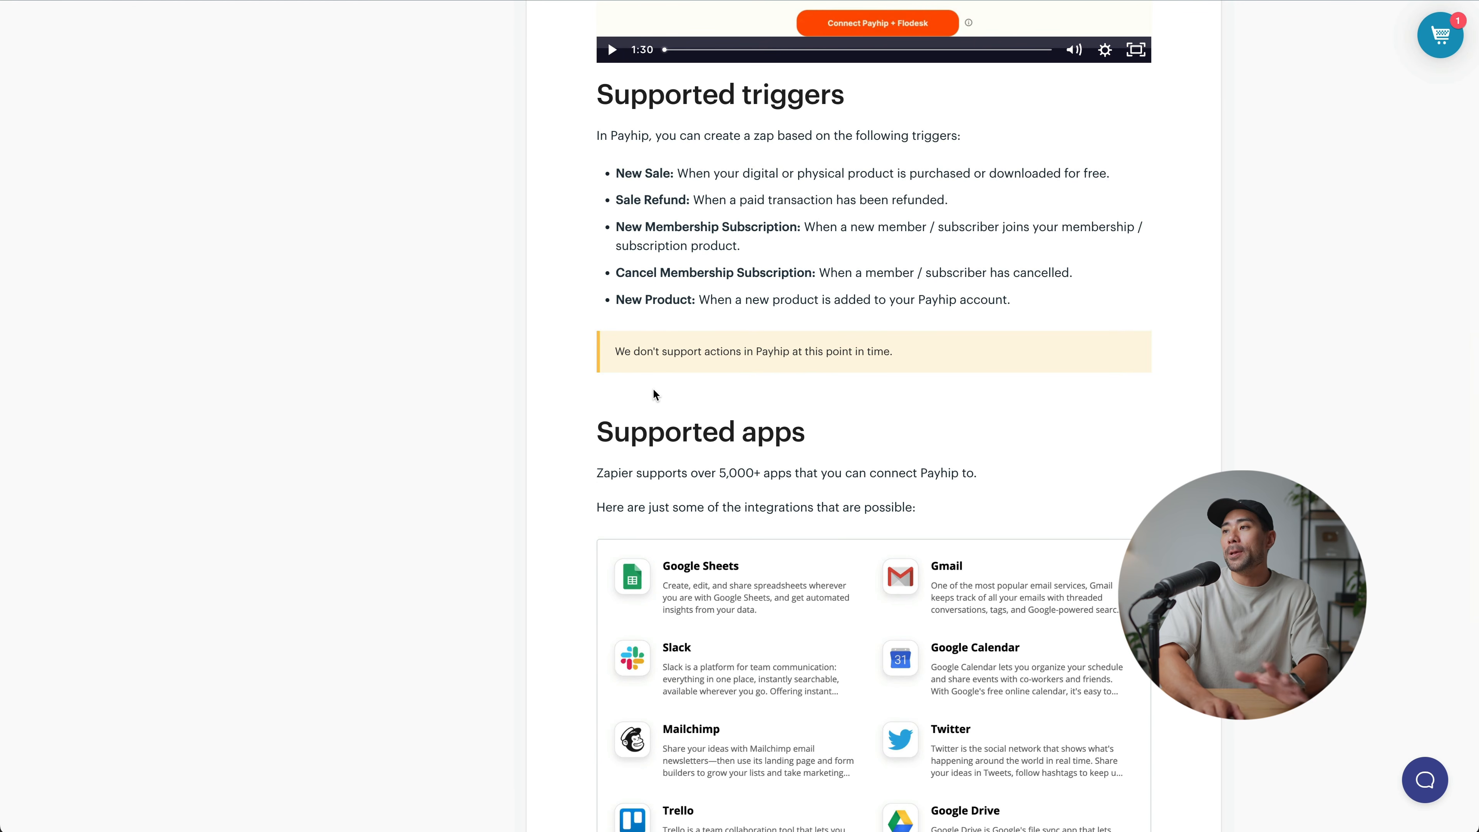
scroll(653, 389, "up", 15)
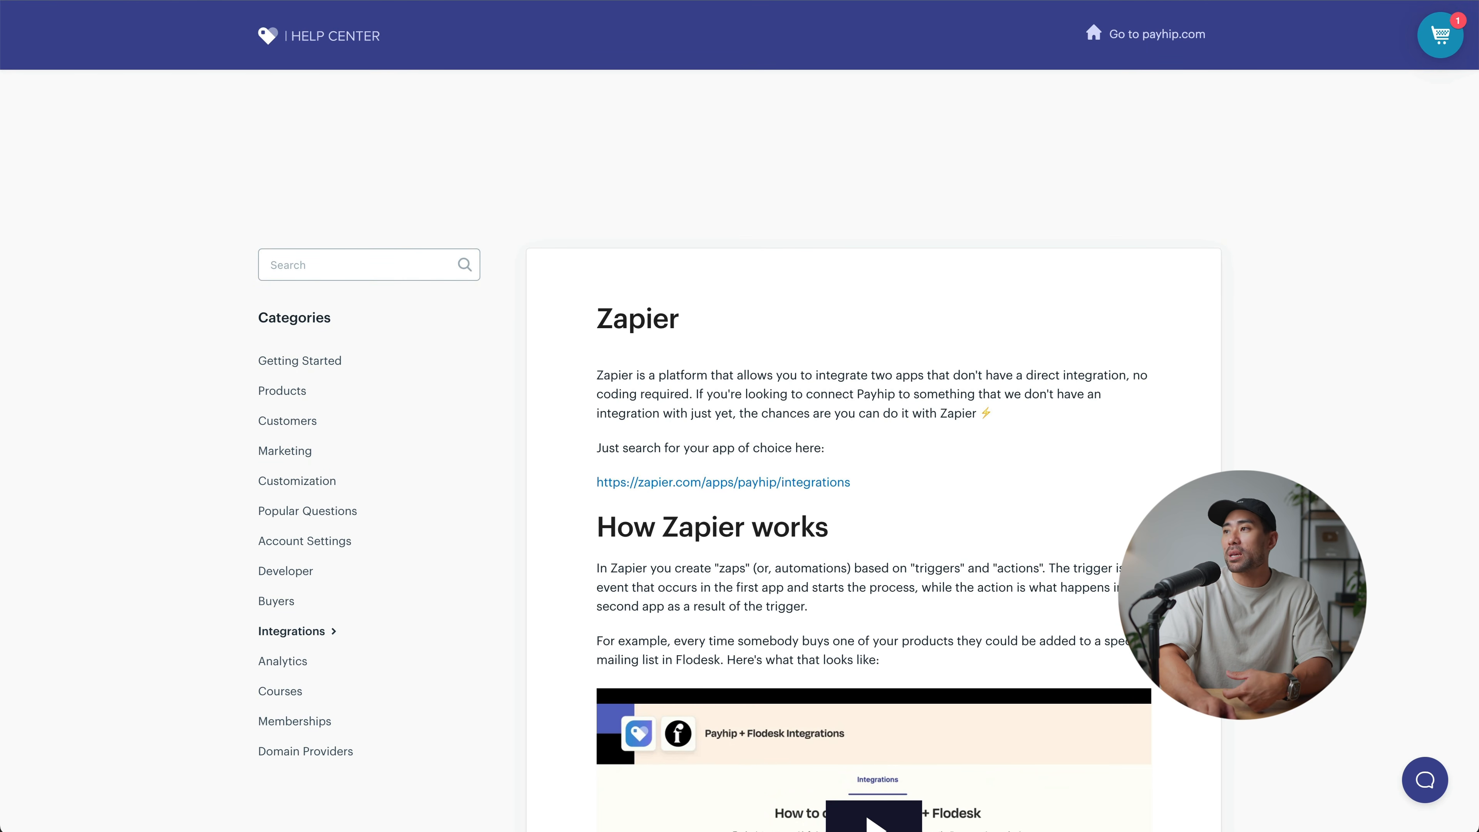
scroll(997, 364, "down", 5)
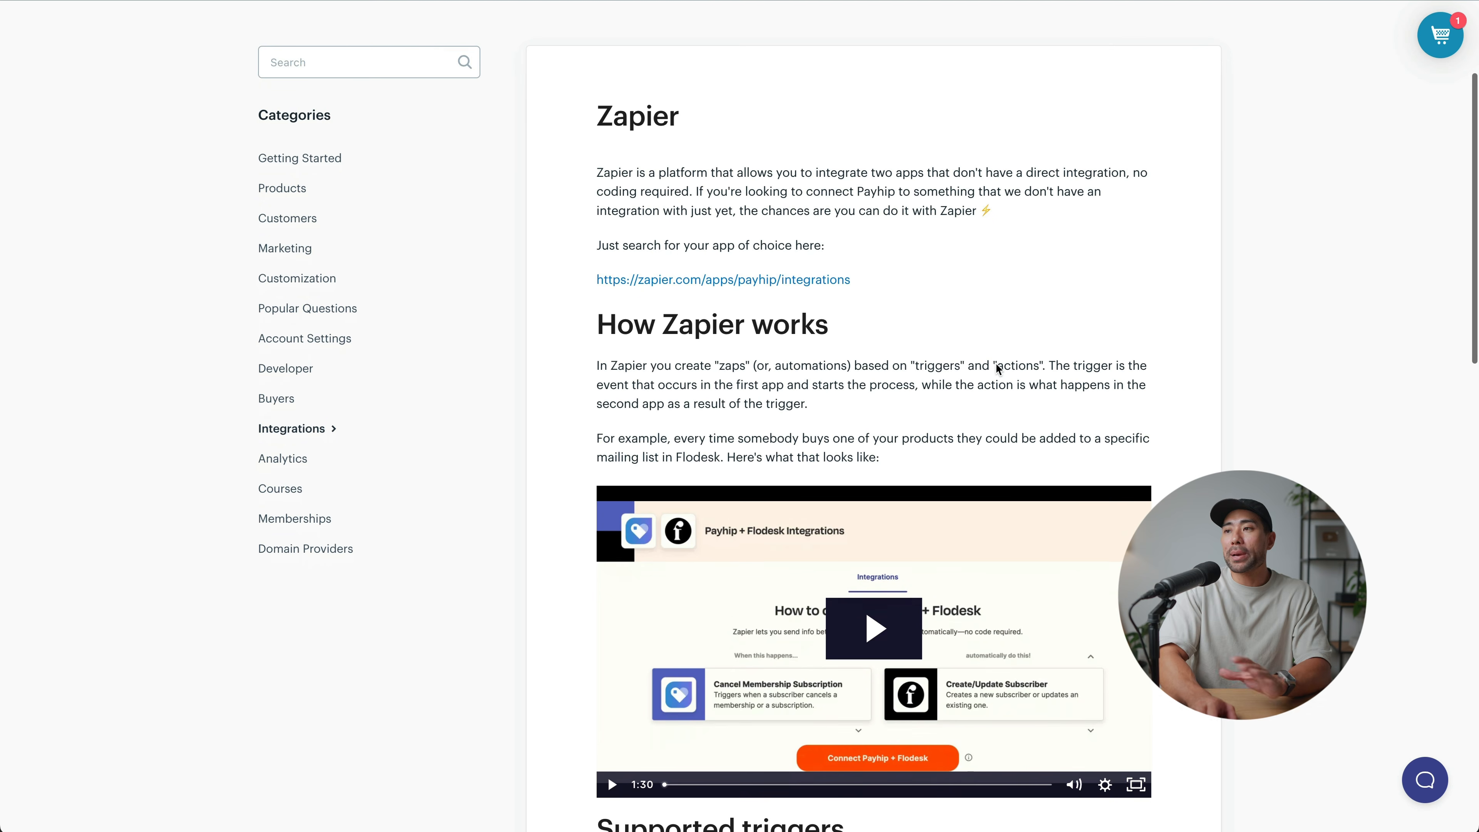